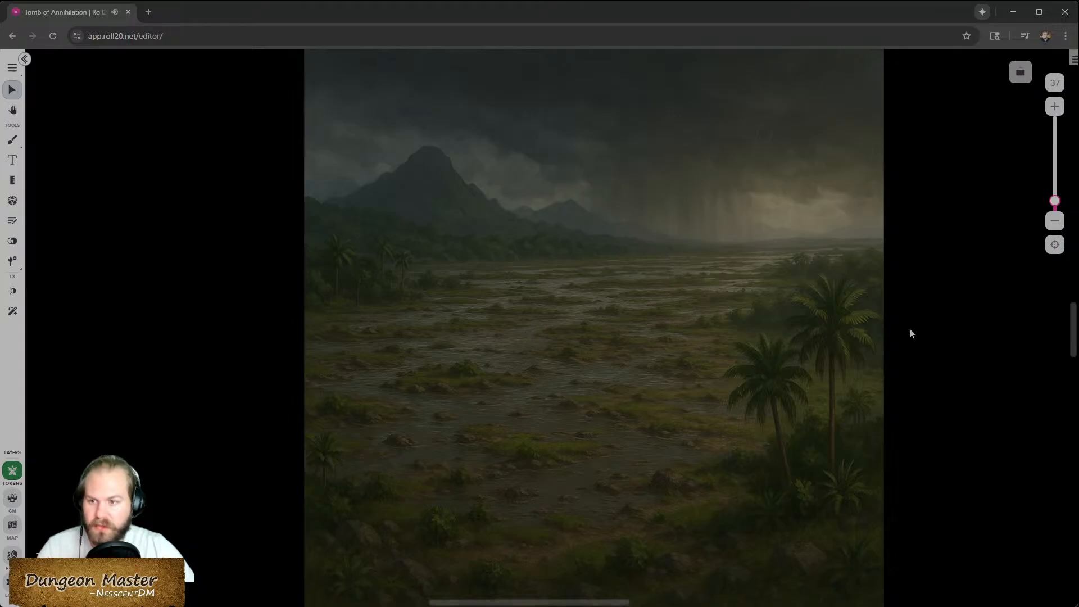
- Create a new page and move it beside the Trial of Initiative page in the page list
left_click(1020, 74)
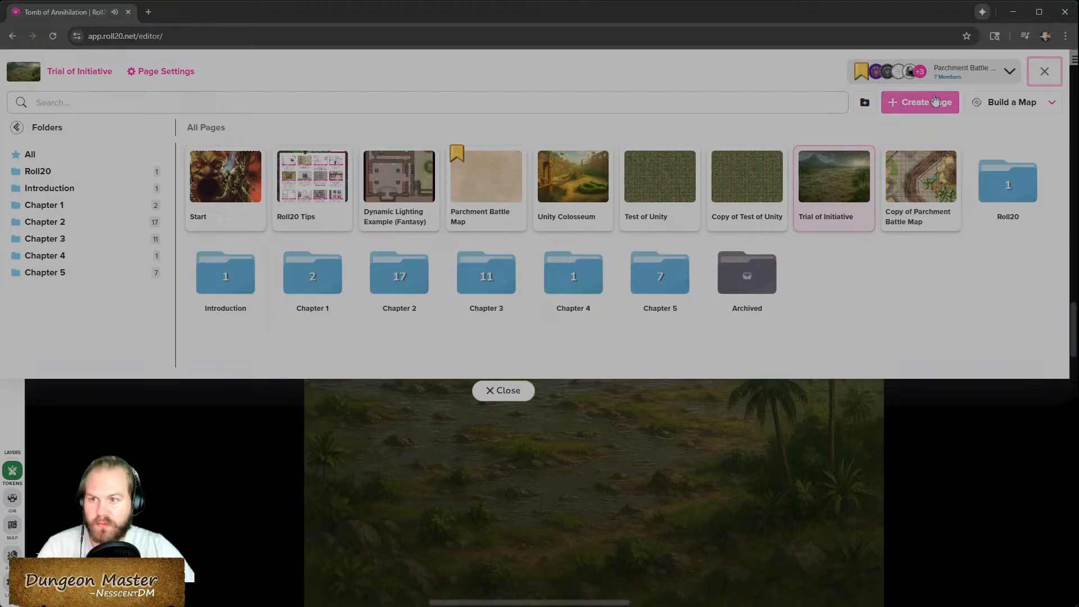
left_click(932, 106)
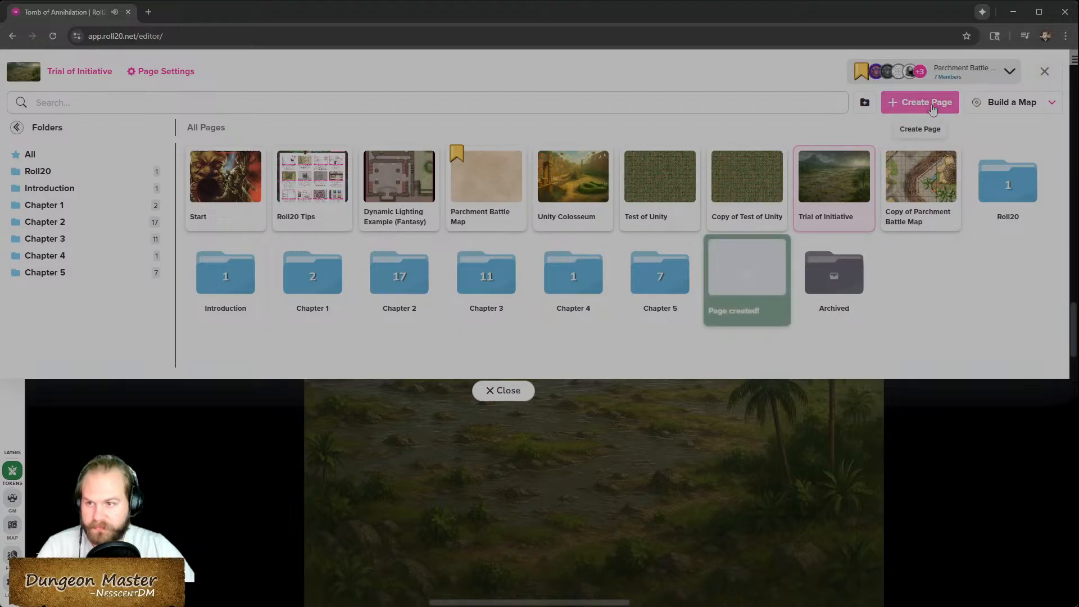
left_click_drag(736, 278, 905, 185)
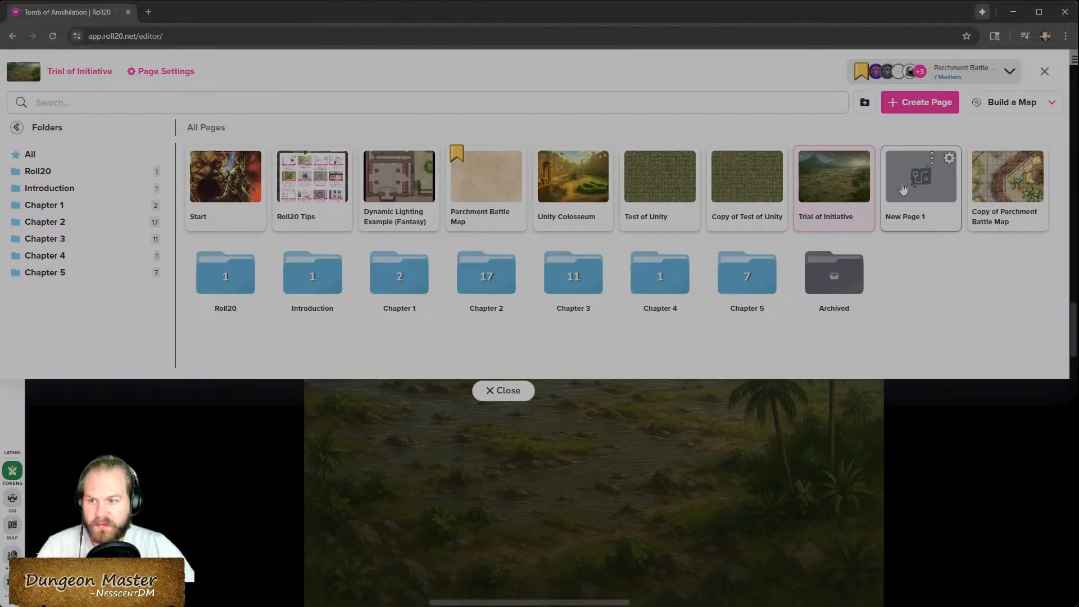
- Set the new page's canvas size to 40 cells wide by 60 cells high
left_click(949, 158)
double_click(450, 251)
type("40")
key("Tab")
key("Tab")
type("60")
key("Tab")
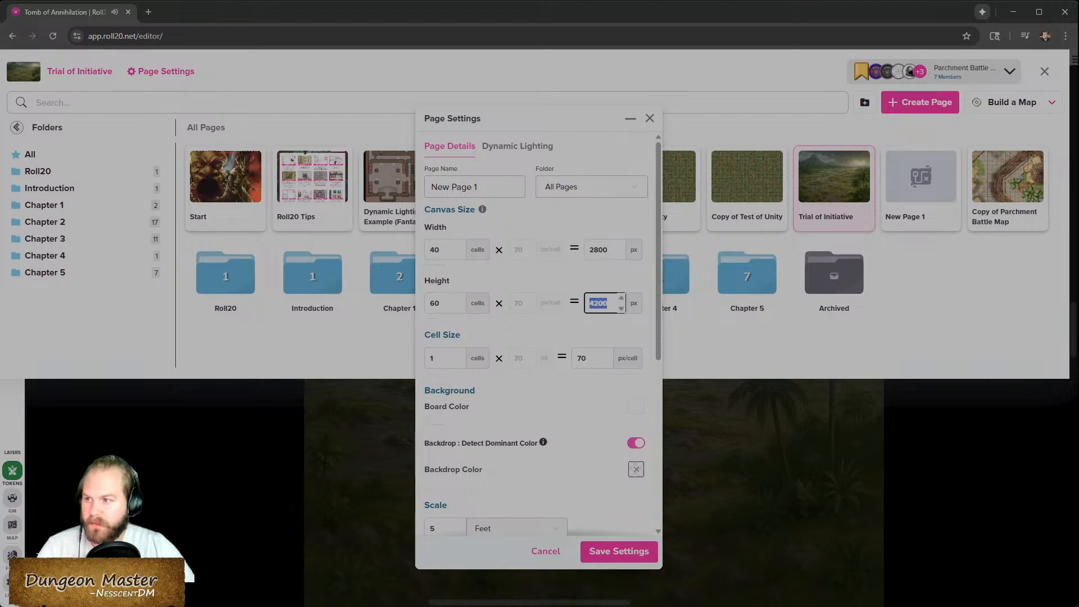
- Rename the new page as Trial of Initiative
left_click_drag(476, 187, 372, 190)
type("SouthEastPassa")
key("BackSpace")
key("BackSpace")
key("BackSpace")
key("BackSpace")
key("BackSpace")
key("BackSpace")
key("BackSpace")
key("BackSpace")
key("BackSpace")
key("BackSpace")
key("BackSpace")
key("BackSpace")
key("BackSpace")
key("BackSpace")
type("Test")
key("BackSpace")
key("BackSpace")
key("BackSpace")
type("rial of Initi")
type("at")
type("tive")
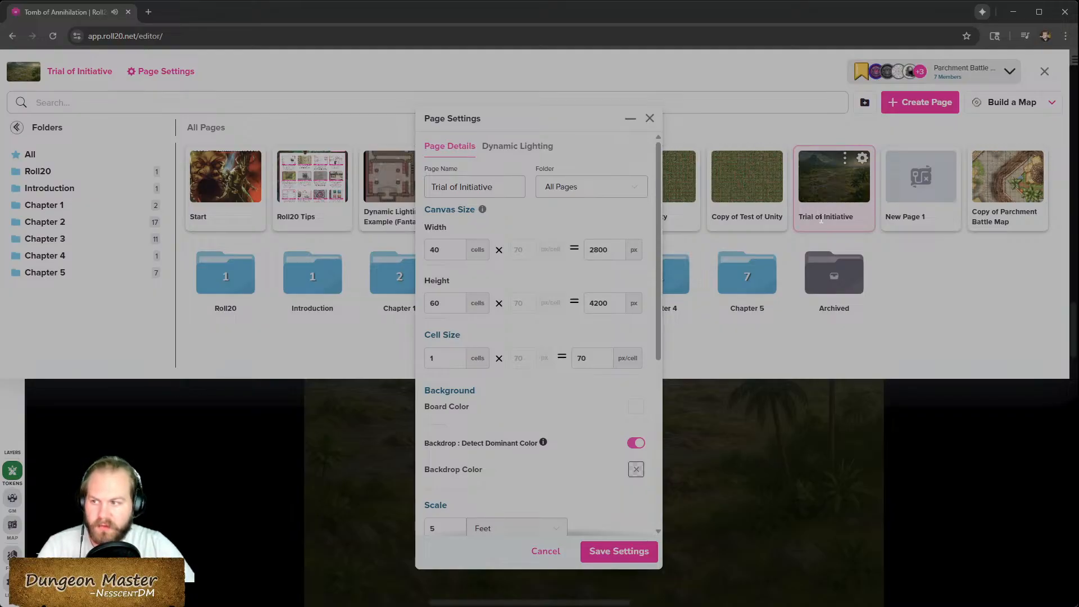
- Turn on Lines Block Movement, check the Dynamic Lighting settings, and save the page settings
scroll(591, 502, "down", 3)
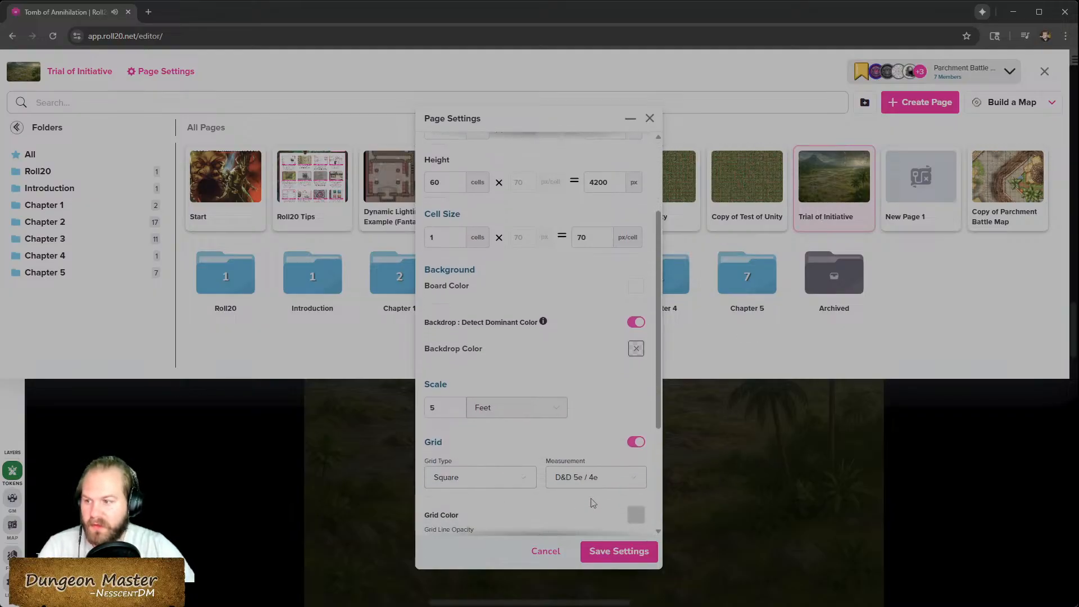
scroll(591, 502, "down", 3)
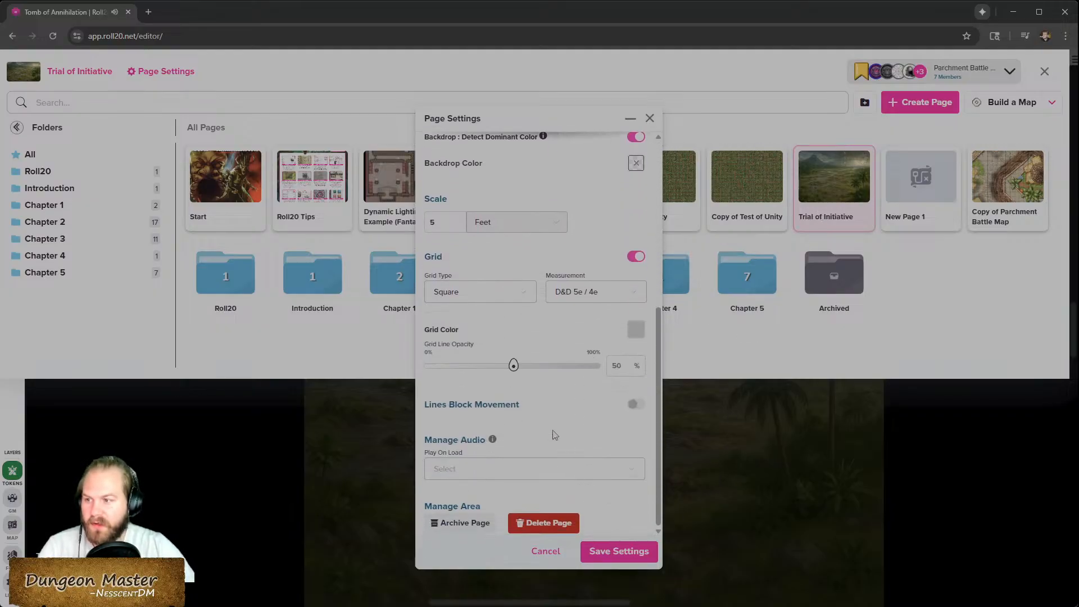
left_click(636, 408)
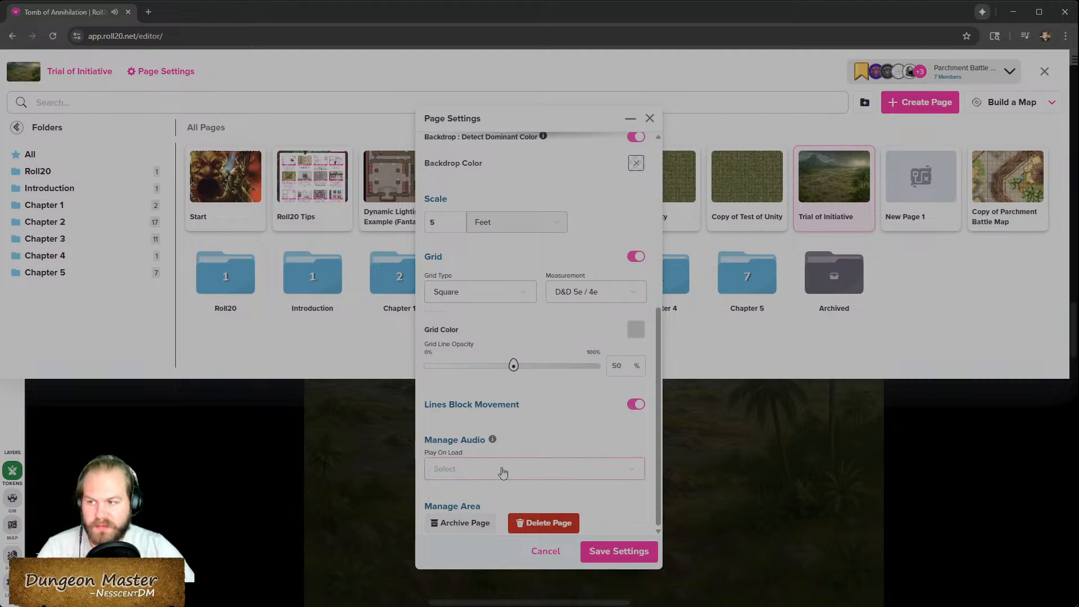
scroll(569, 484, "up", 5)
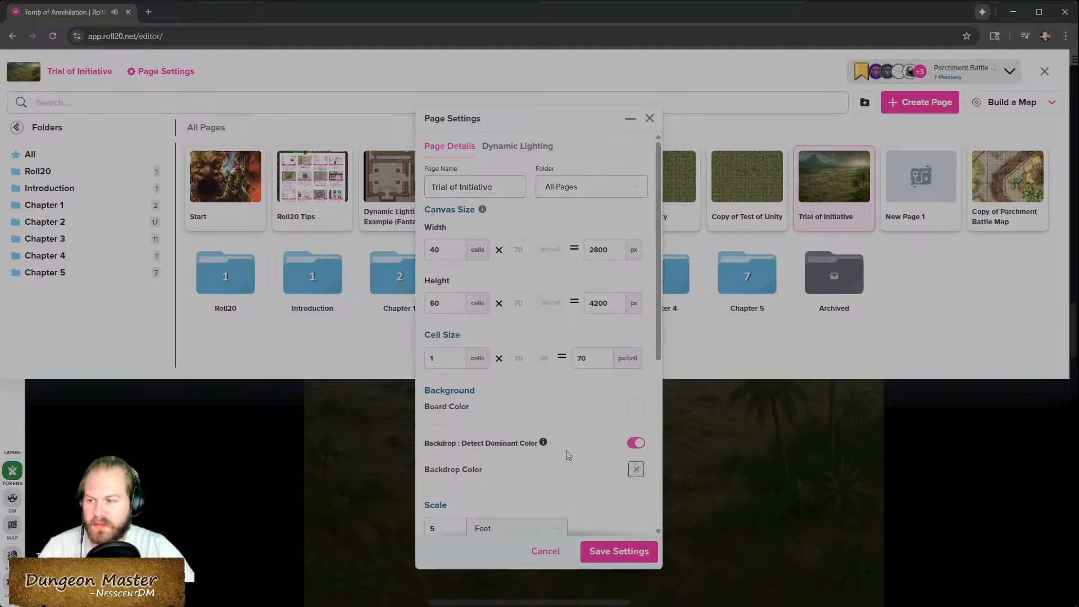
left_click(522, 147)
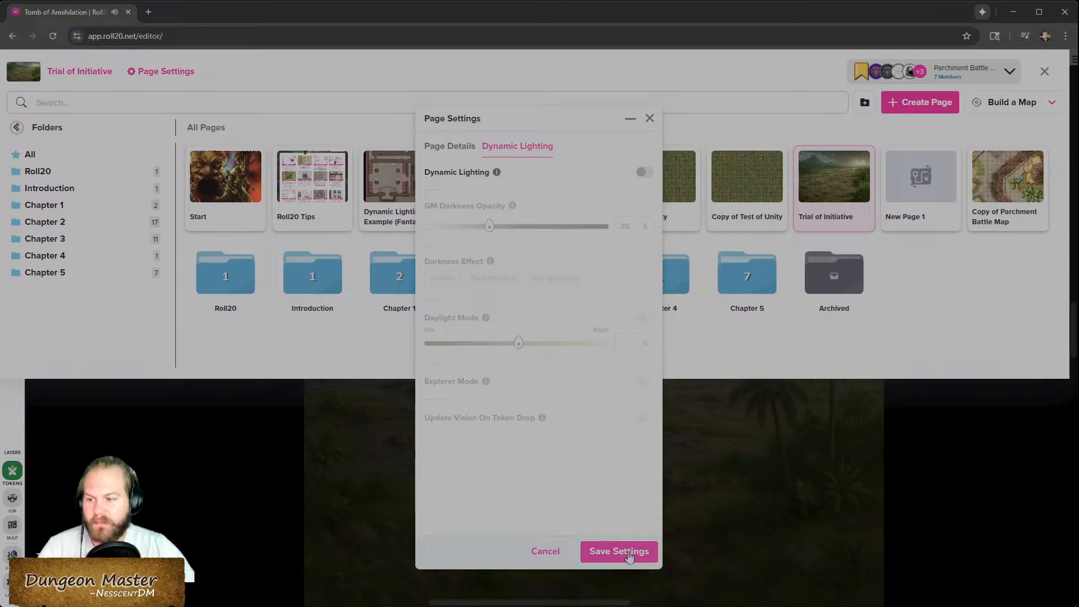
left_click(624, 556)
- Rename the original page as Trial of Initiative - Scene and save its settings
mouse_move(845, 210)
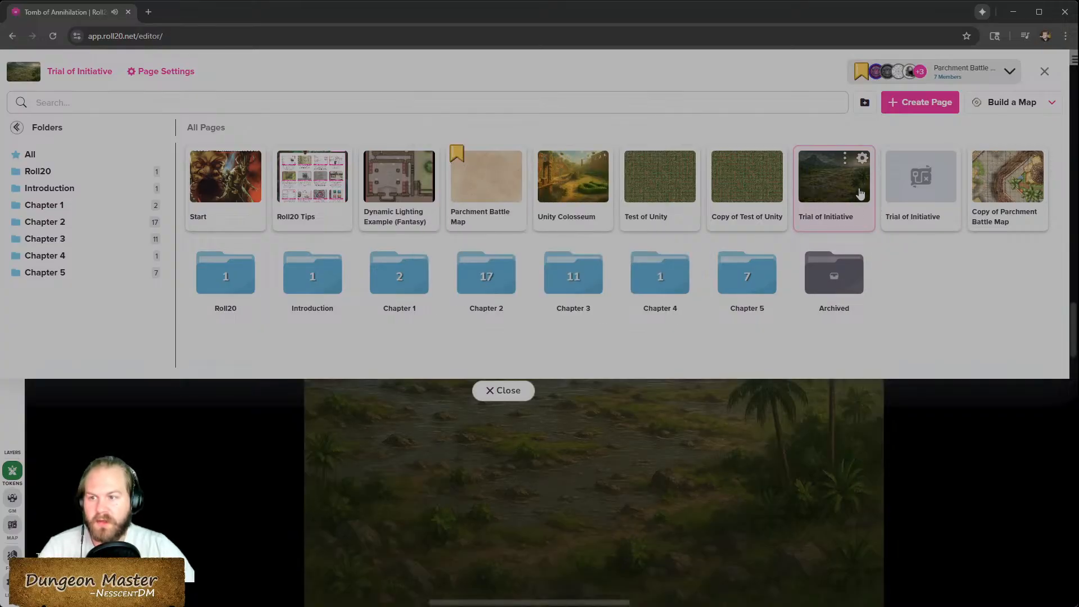
left_click(862, 160)
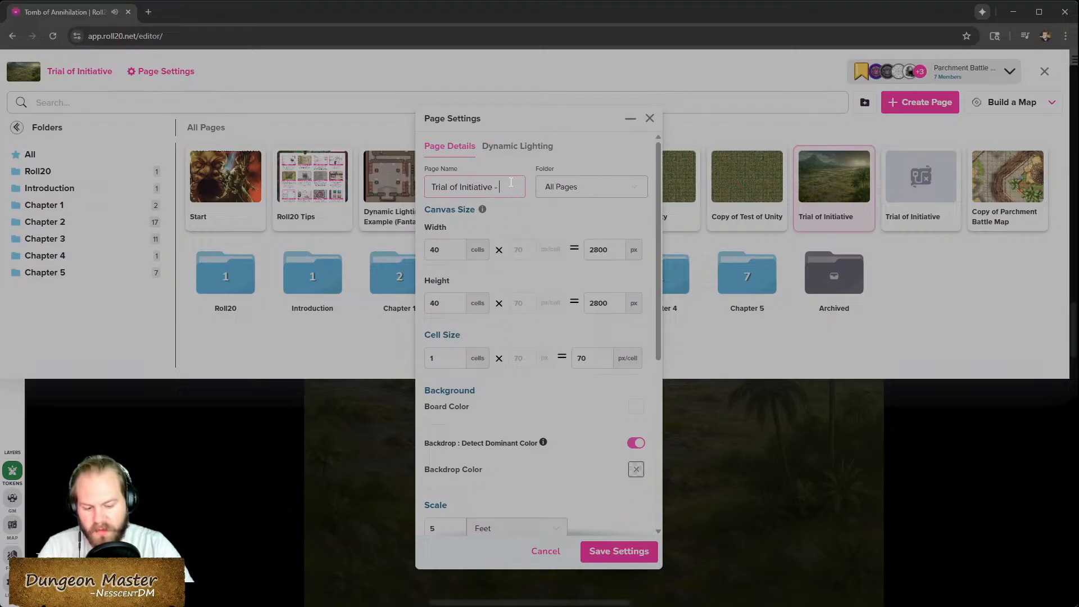
type("Scene")
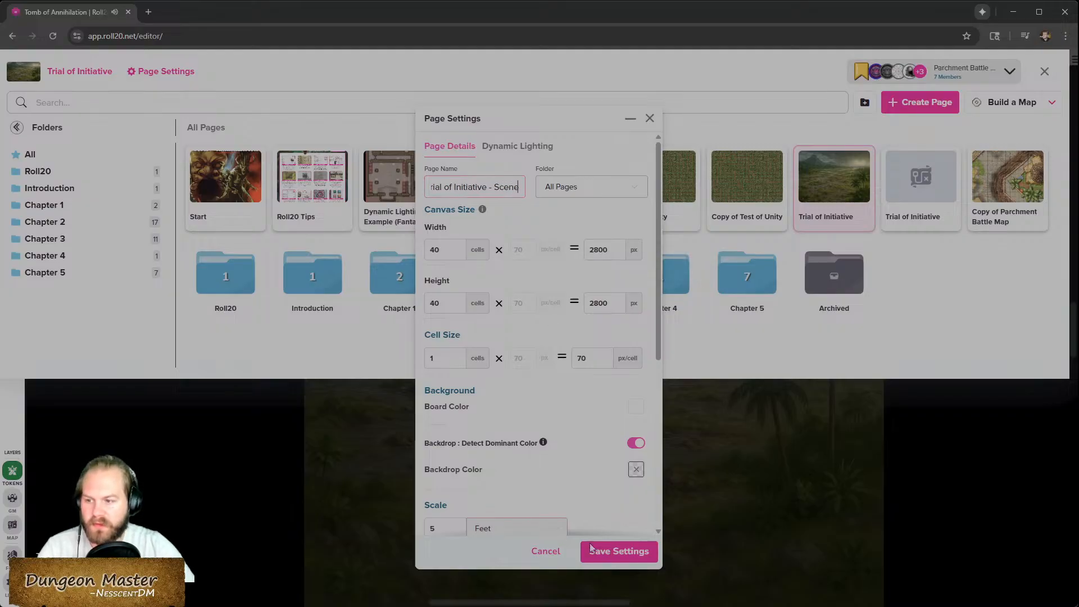
left_click(619, 550)
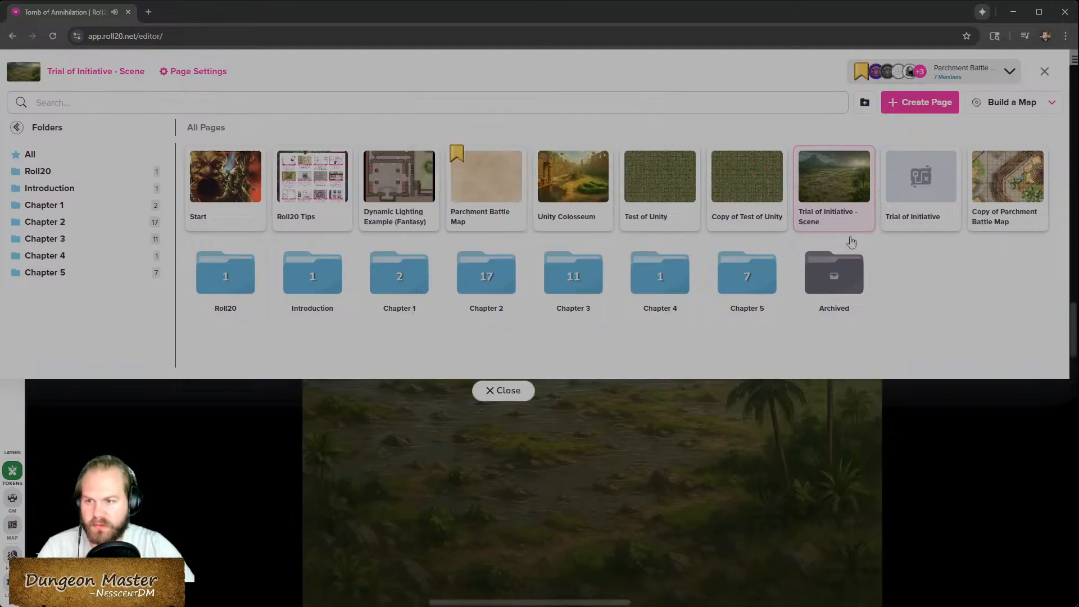
- Switch to the new Trial of Initiative page and close the page list
left_click(928, 214)
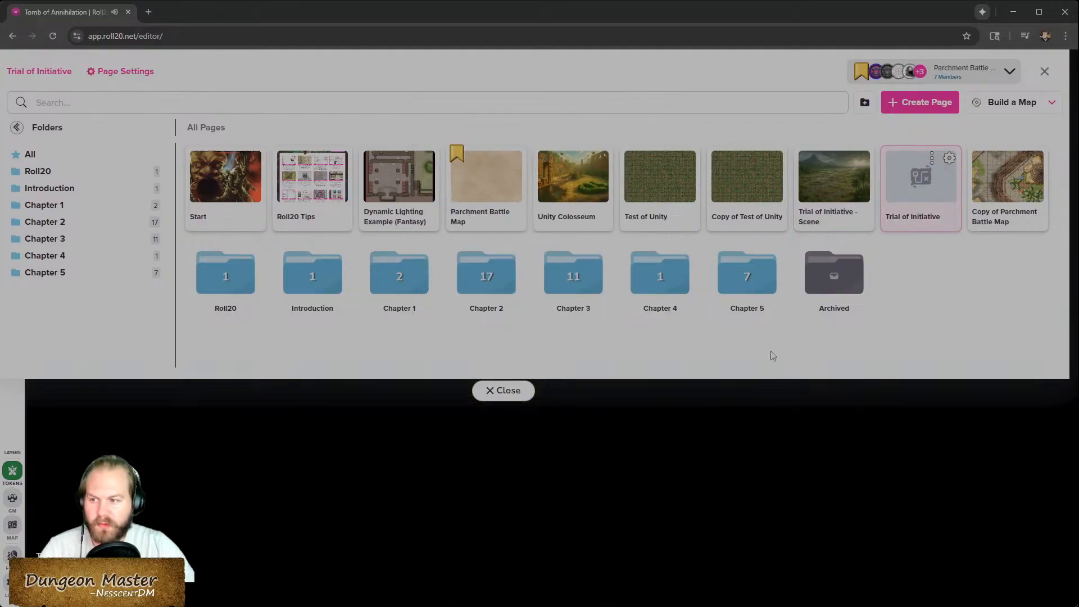
left_click(504, 392)
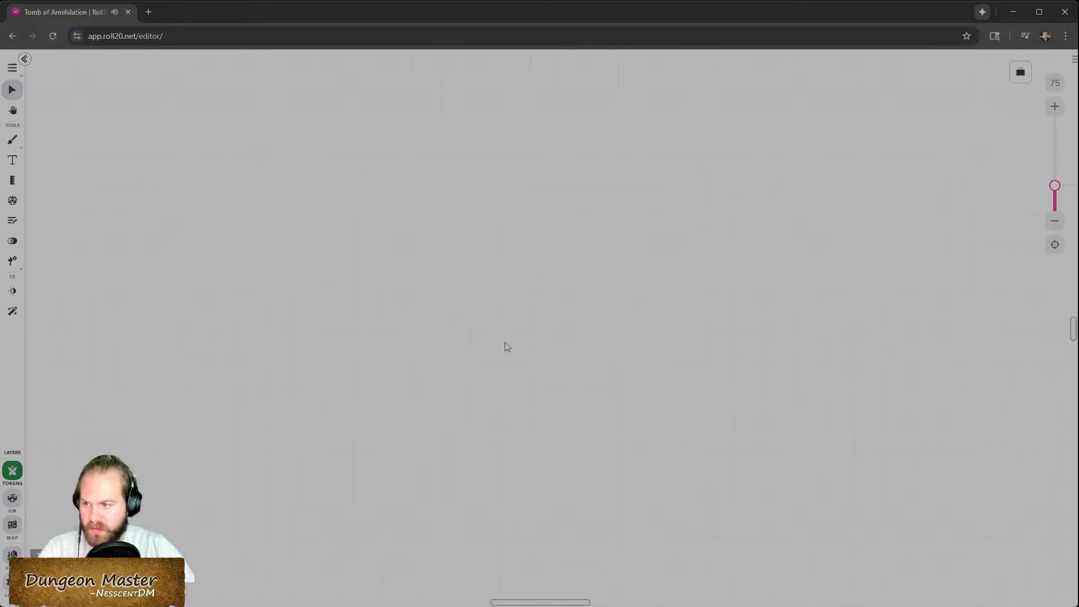
scroll(506, 339, "up", 1)
scroll(506, 339, "down", 1)
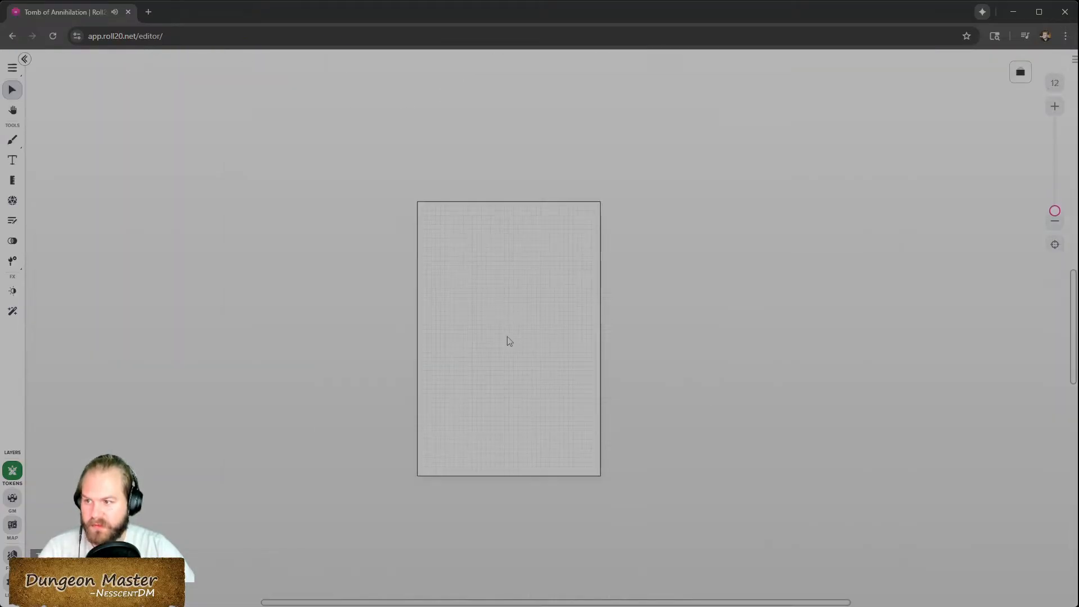
- Change the new page's canvas size to 60 cells wide by 40 cells high and save
left_click(1020, 73)
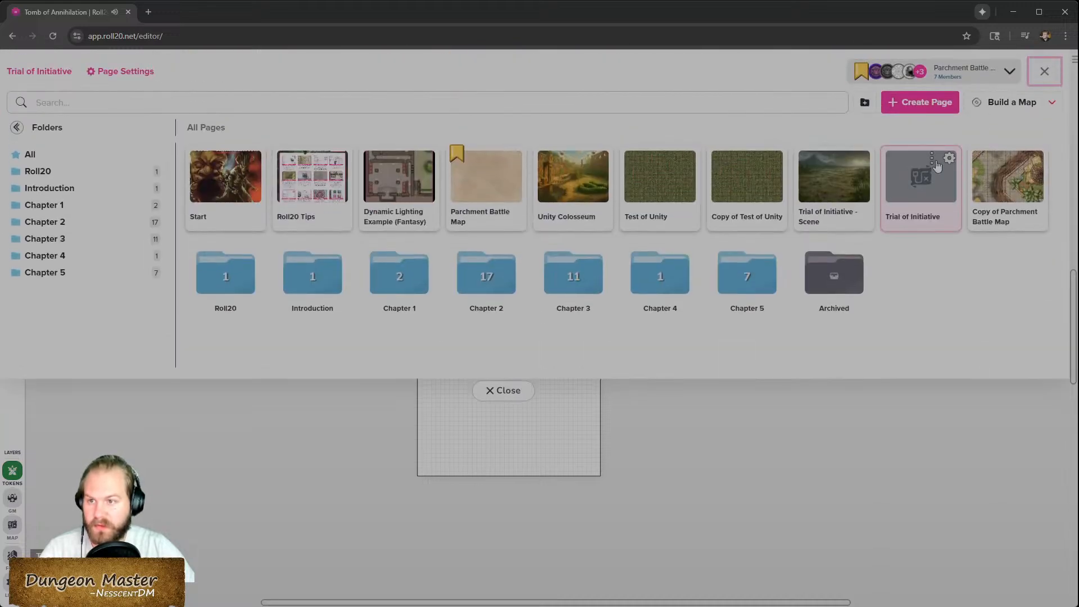
left_click(947, 160)
double_click(444, 250)
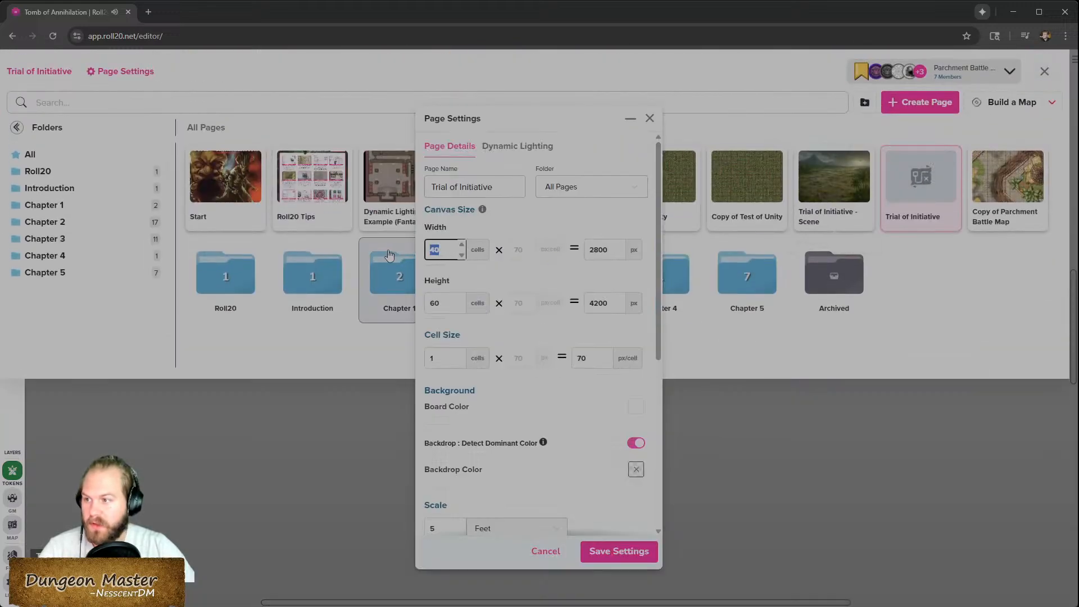
type("60")
key("Tab")
type("40")
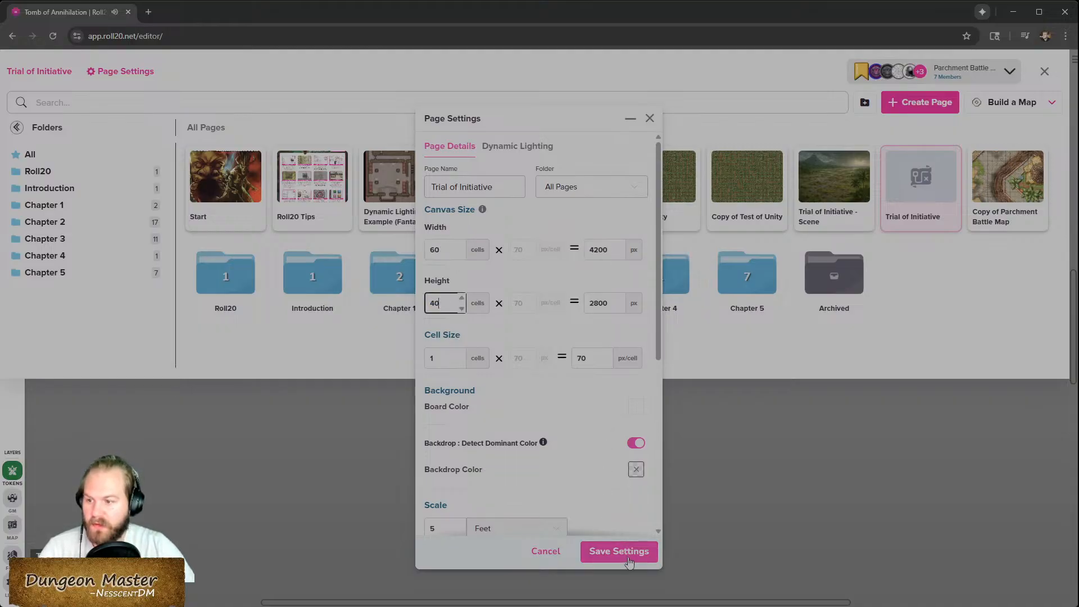
left_click(621, 552)
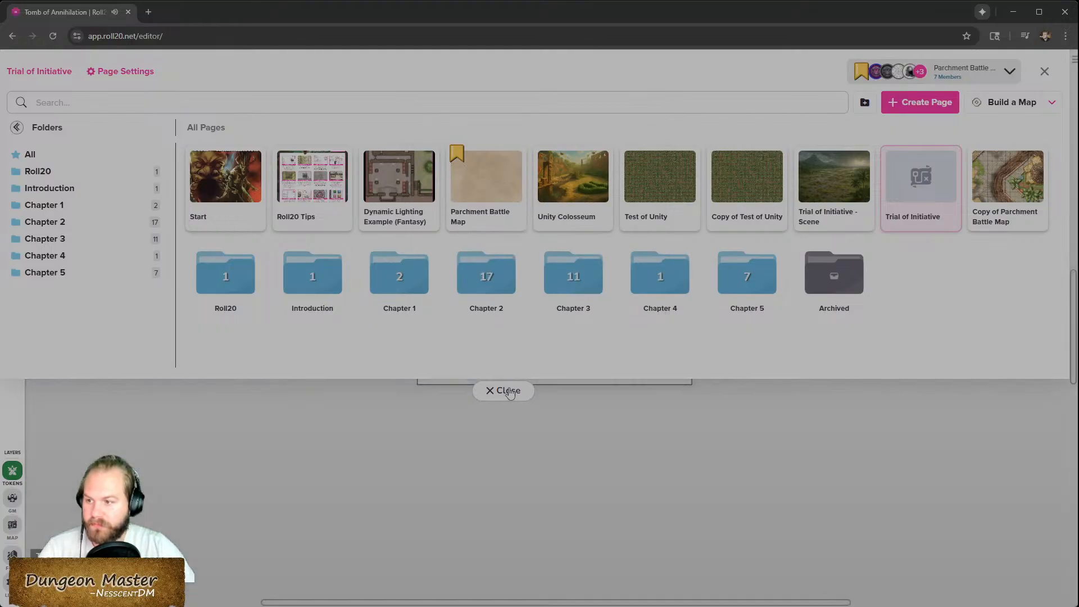
left_click(513, 394)
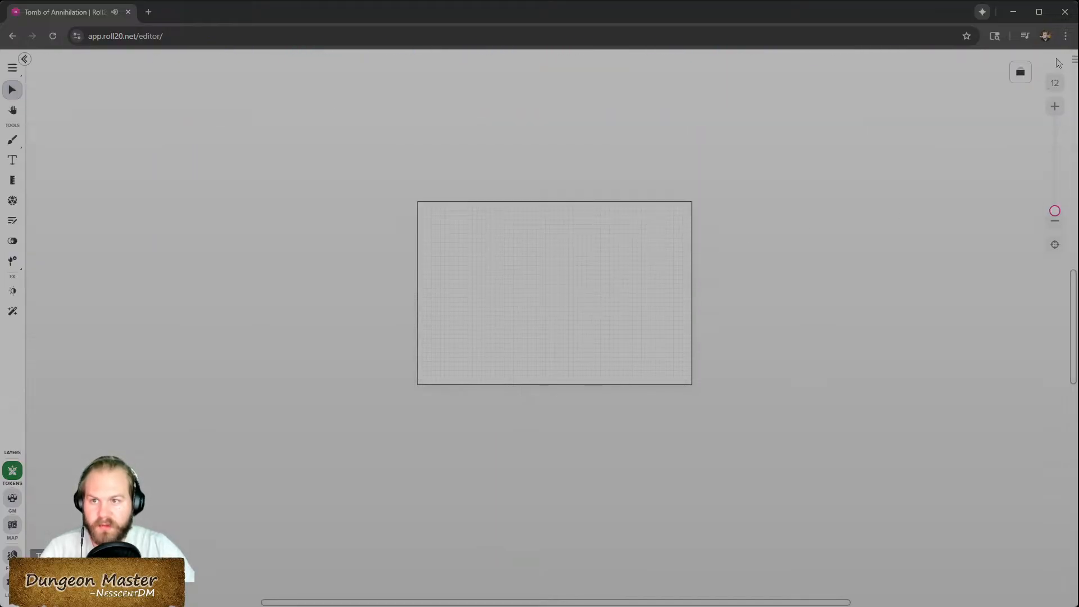
- Open the art library and browse the uploaded assets
left_click(1073, 59)
left_click(937, 59)
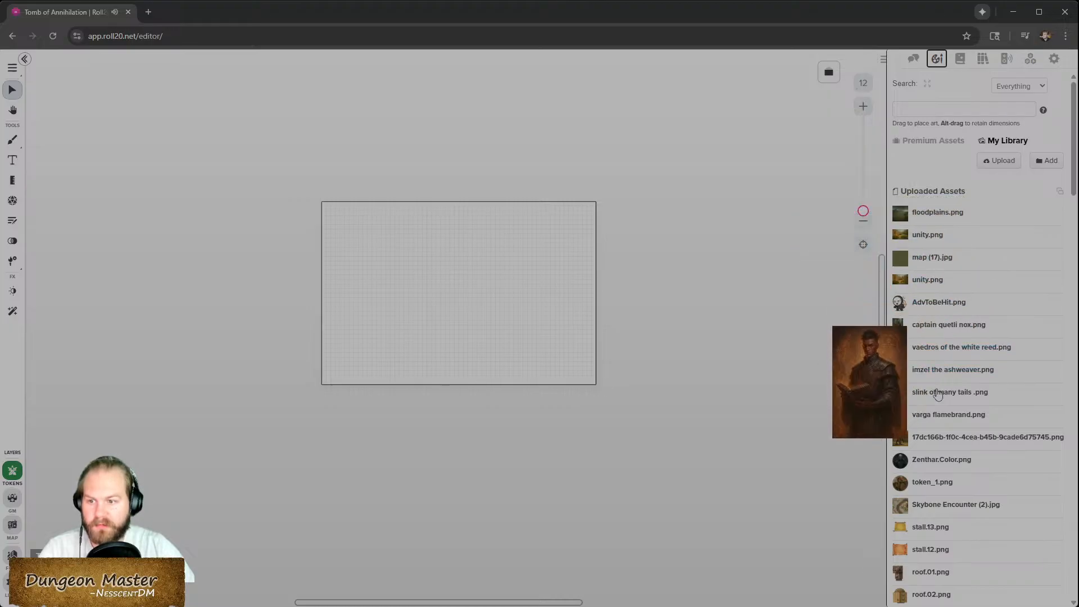
scroll(936, 569, "down", 5)
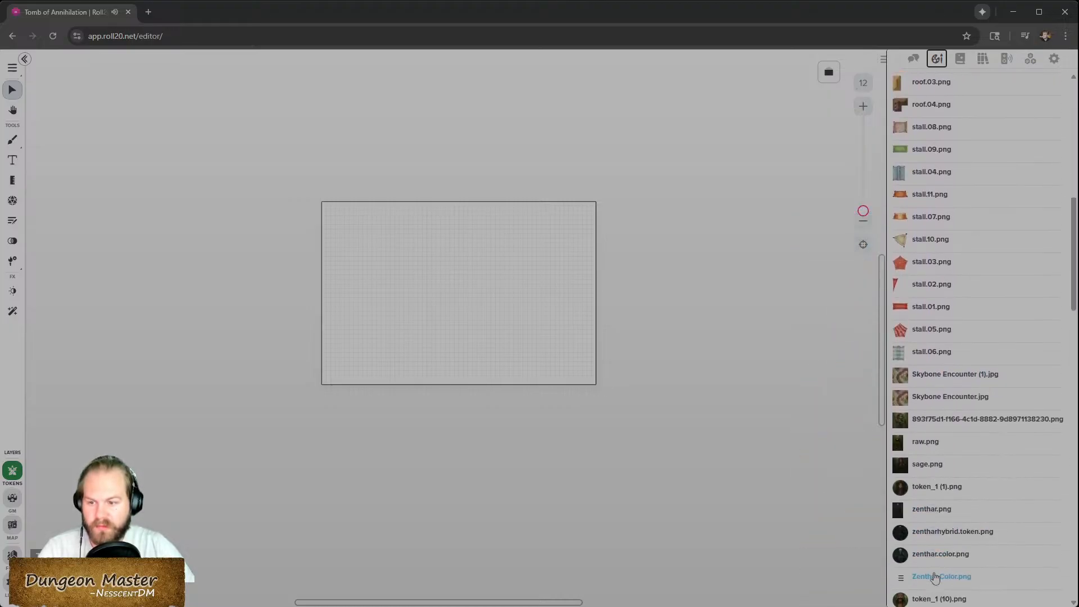
scroll(934, 571, "up", 5)
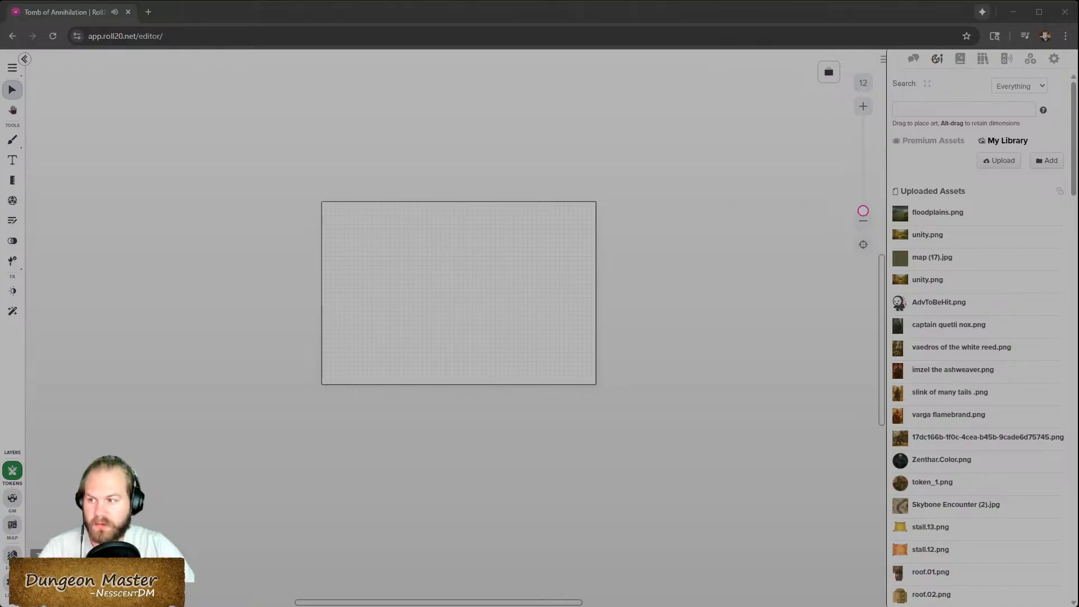
- Open the uploads list and retry uploading the initiative map images
double_click(523, 295)
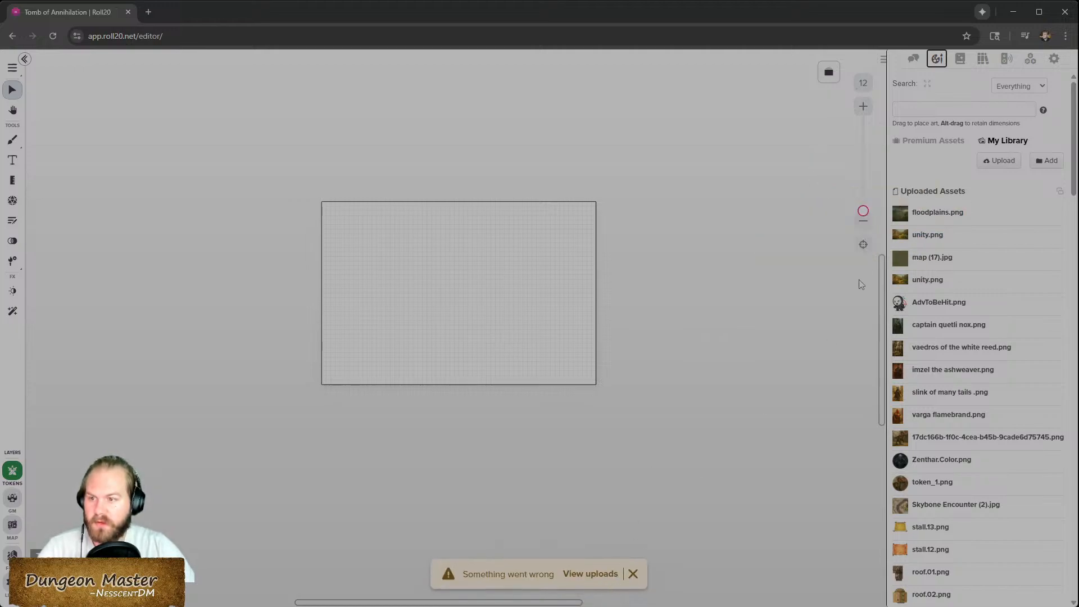
left_click(588, 574)
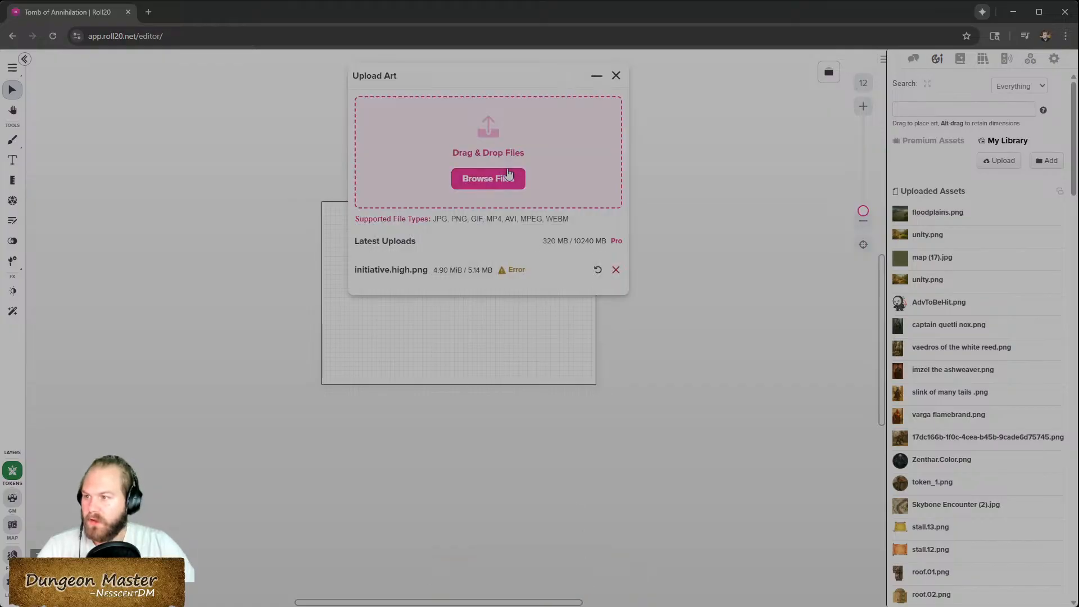
left_click(597, 270)
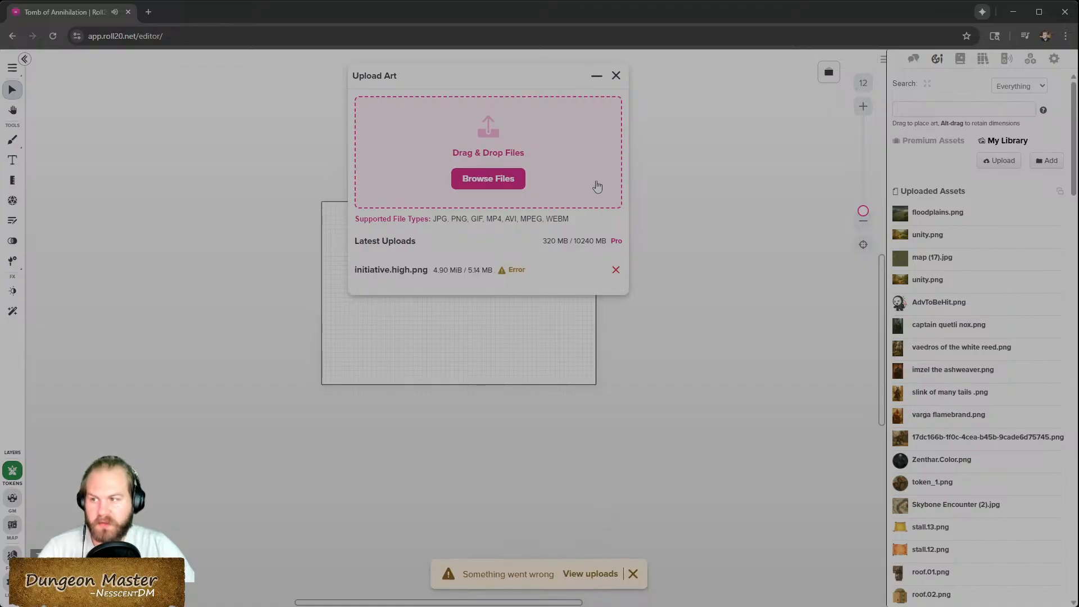
left_click(508, 183)
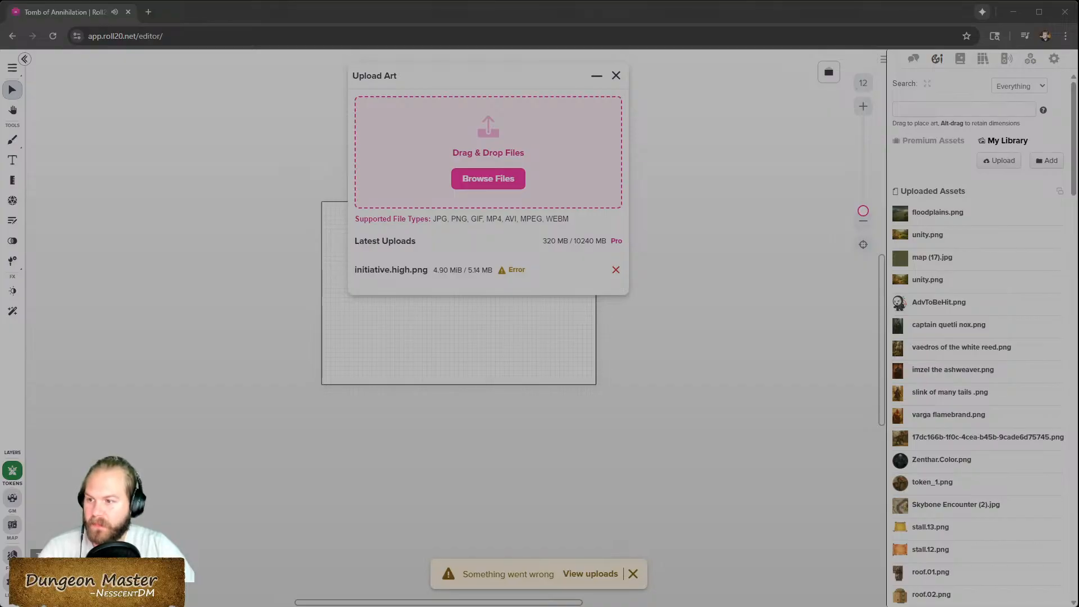
left_click(581, 385)
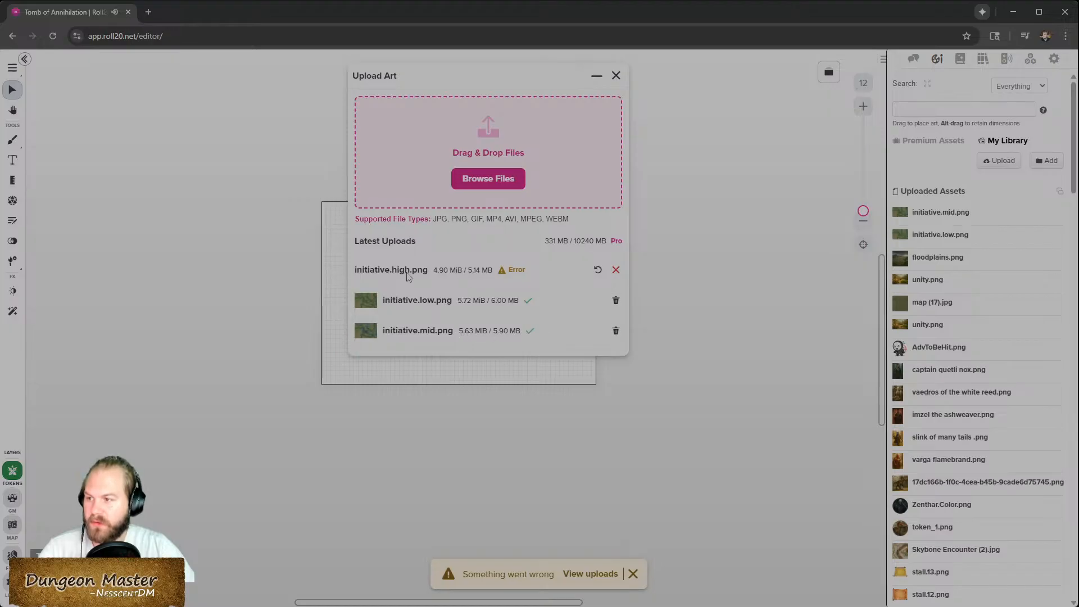
- Remove the failed initiative.high.png upload, upload the file again, and close the upload dialog
left_click(616, 272)
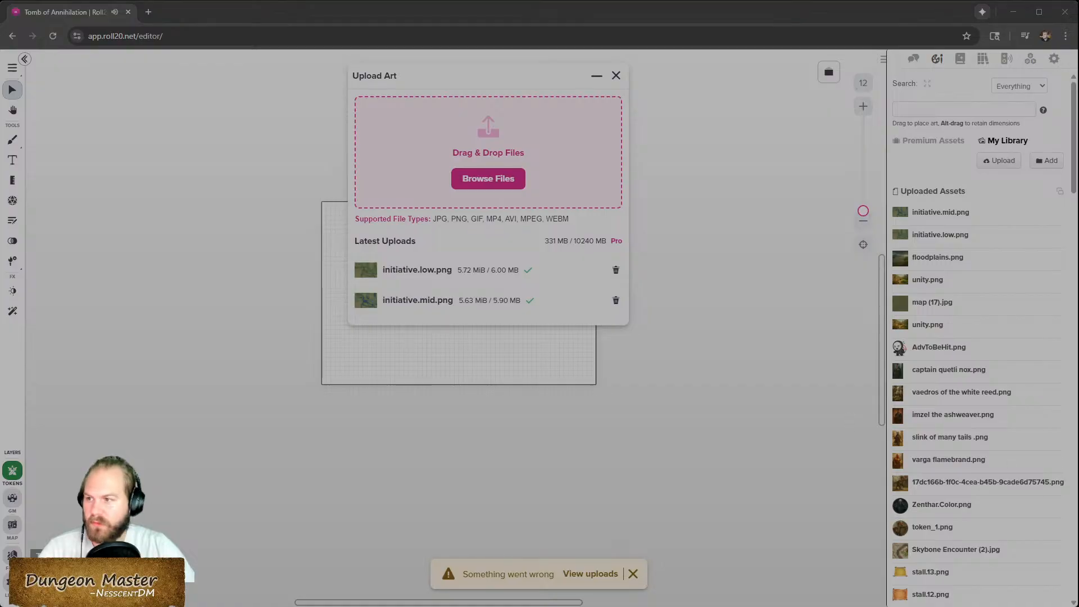
left_click_drag(1078, 270, 495, 158)
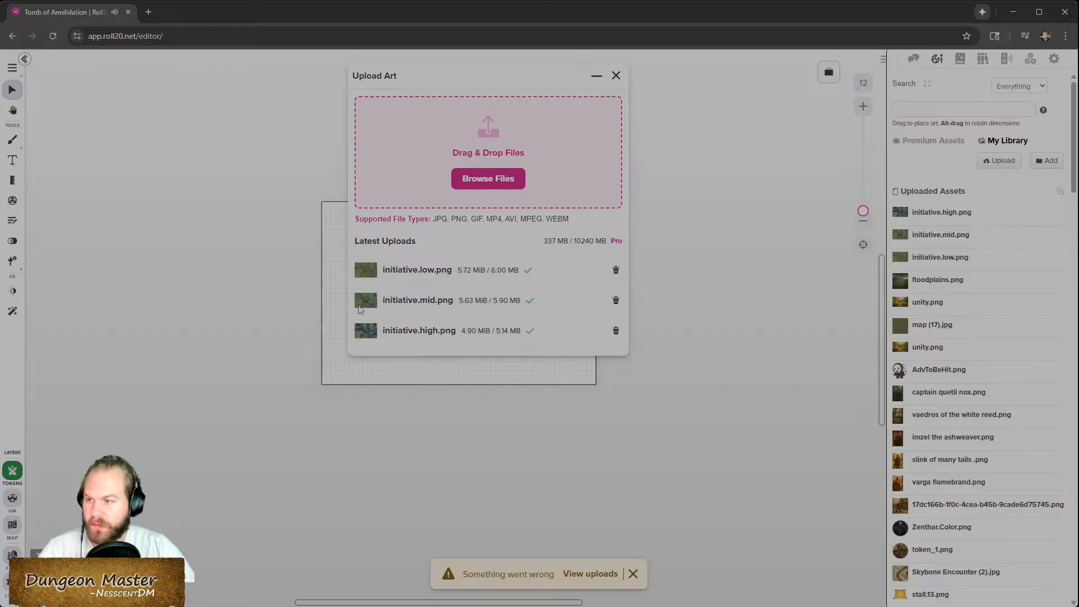
left_click(616, 75)
- Place the initiative.low.png image on the map layer, fitting it to the page without adjusting the page size
mouse_move(964, 221)
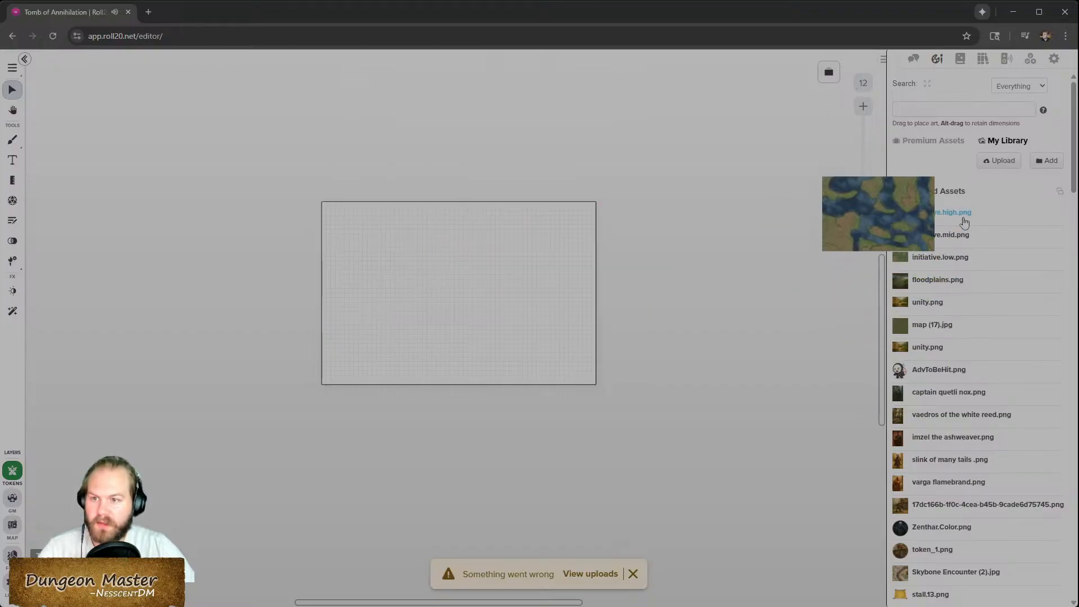
left_click_drag(956, 259, 463, 295)
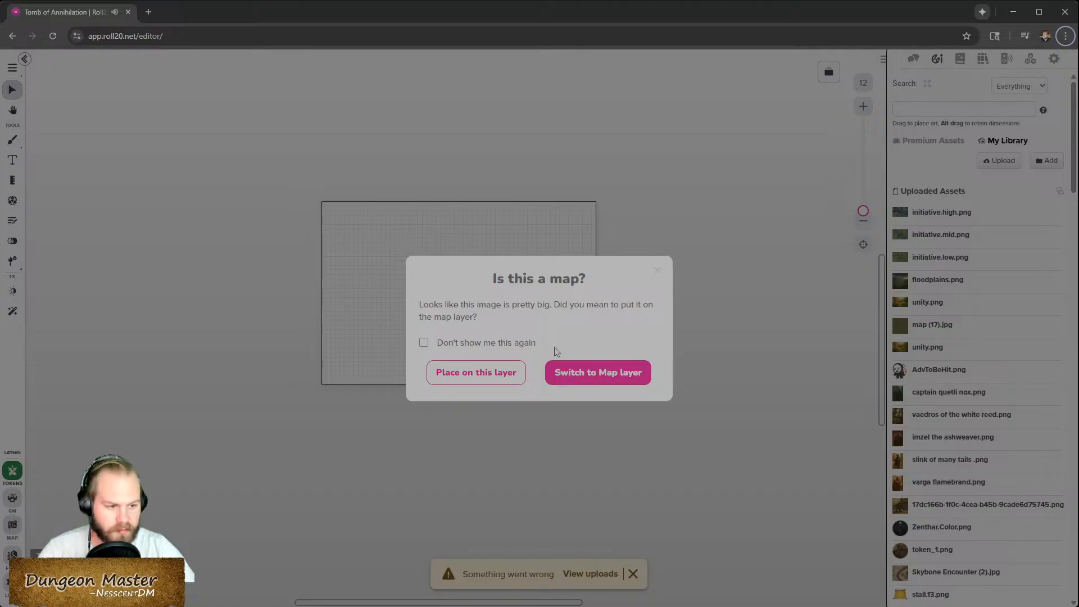
left_click(602, 372)
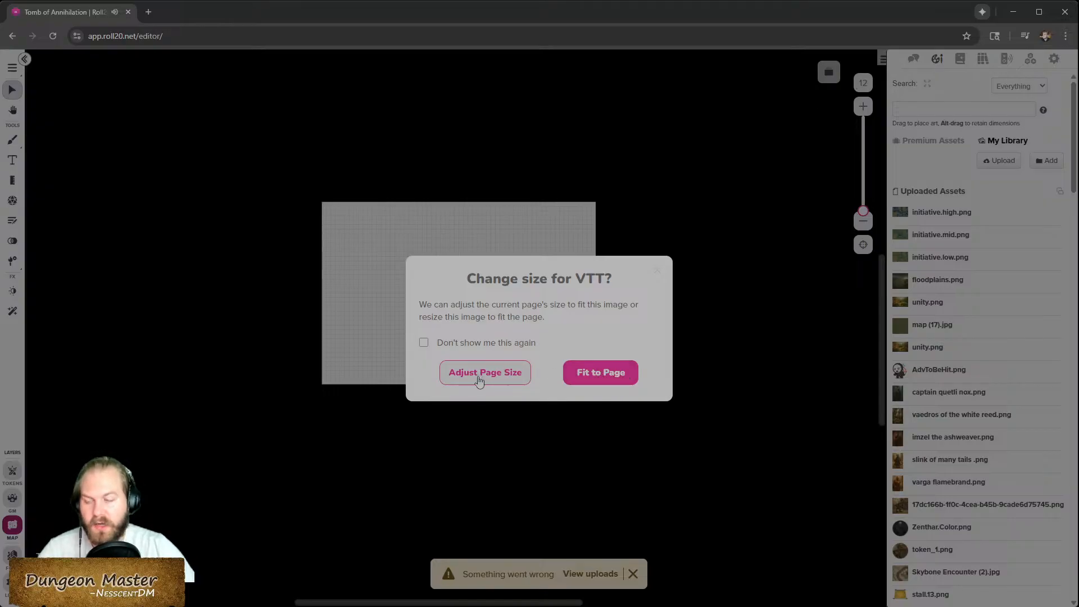
left_click(587, 380)
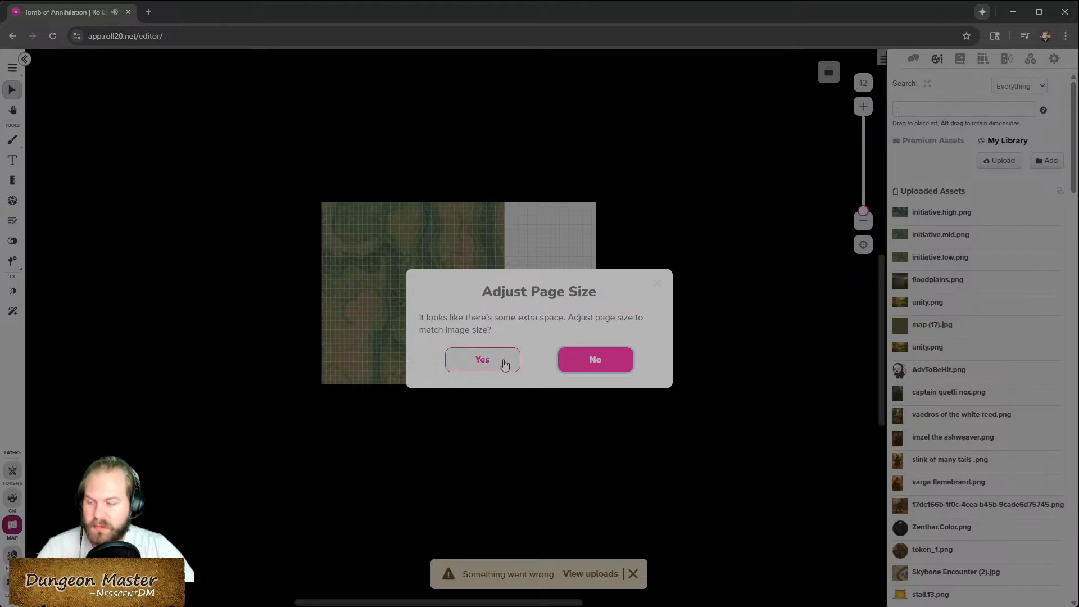
left_click(615, 367)
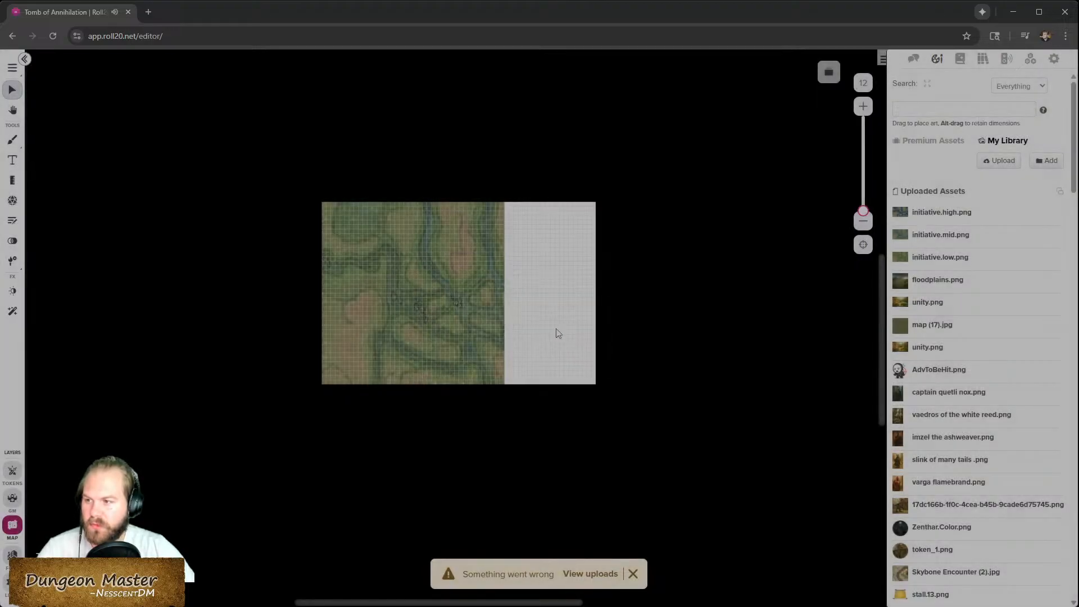
- Stretch the low initiative map image to cover the full width of the page
scroll(471, 297, "up", 5)
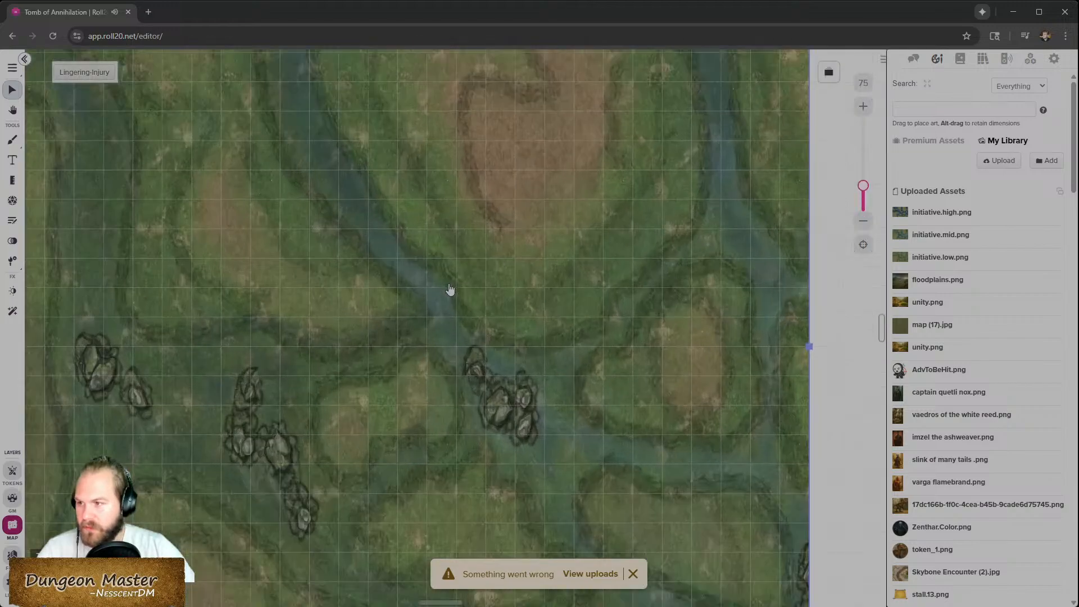
scroll(450, 290, "down", 5)
scroll(448, 292, "up", 2)
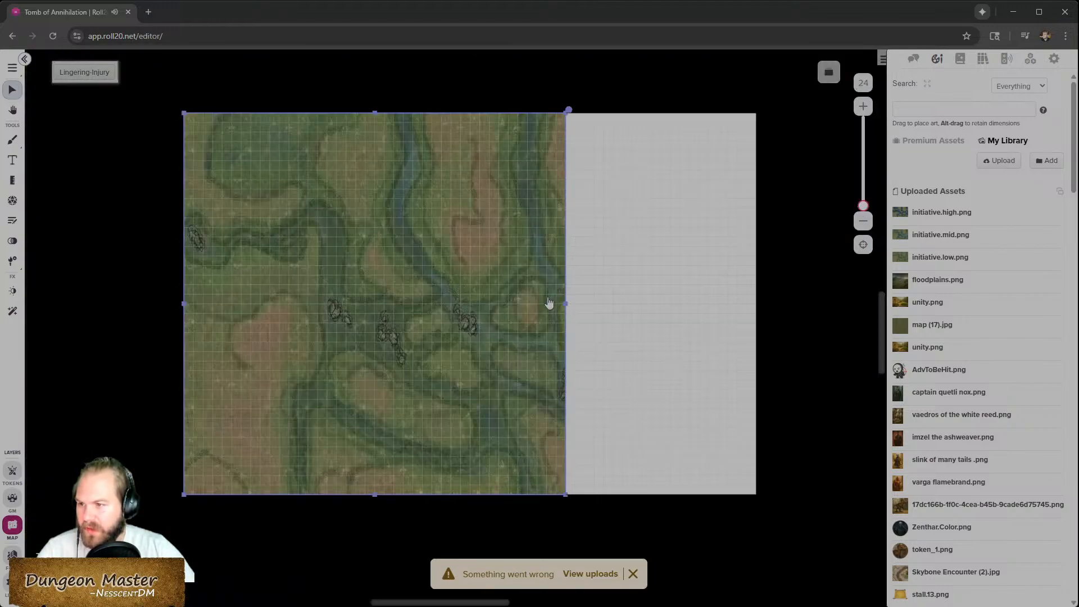
left_click_drag(561, 304, 757, 302)
left_click(804, 340)
mouse_move(1039, 297)
mouse_move(946, 243)
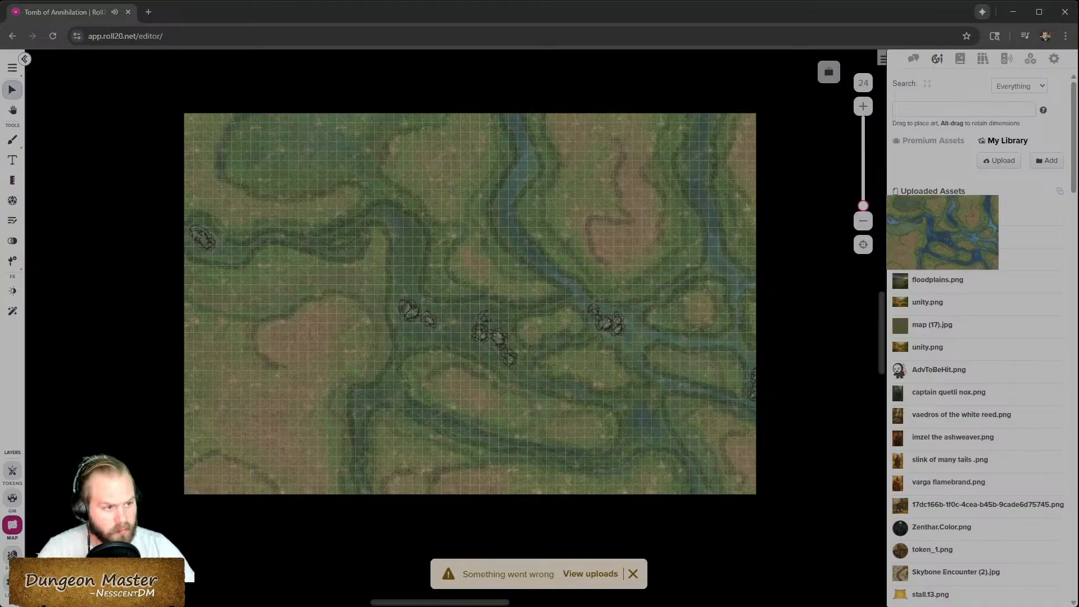
- Dismiss the upload error notice and place initiative.mid.png on the page, stretched to fill its full width
left_click(633, 574)
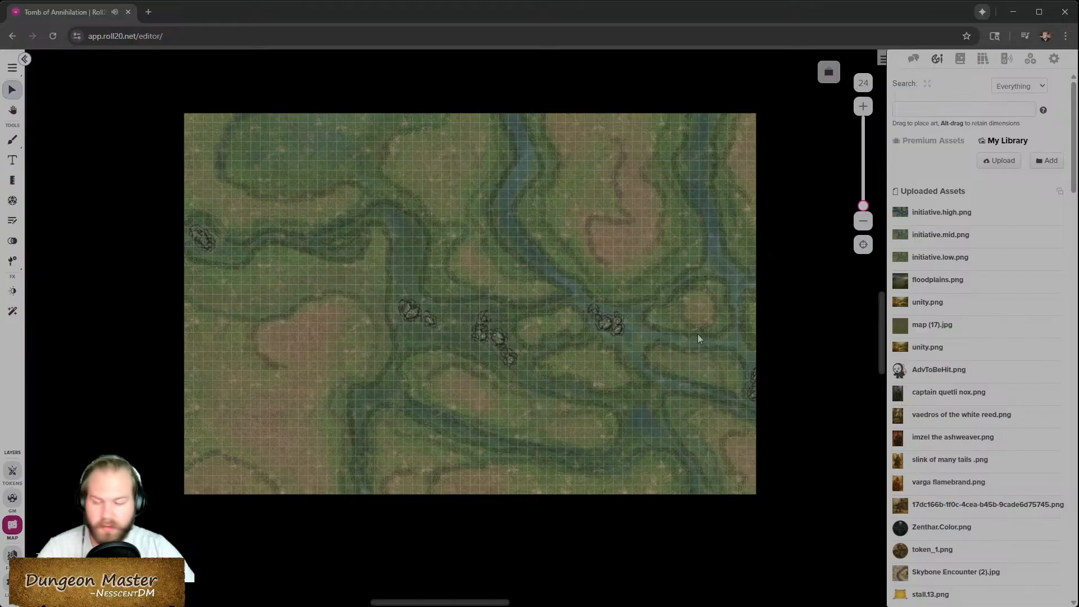
left_click_drag(959, 237, 651, 416)
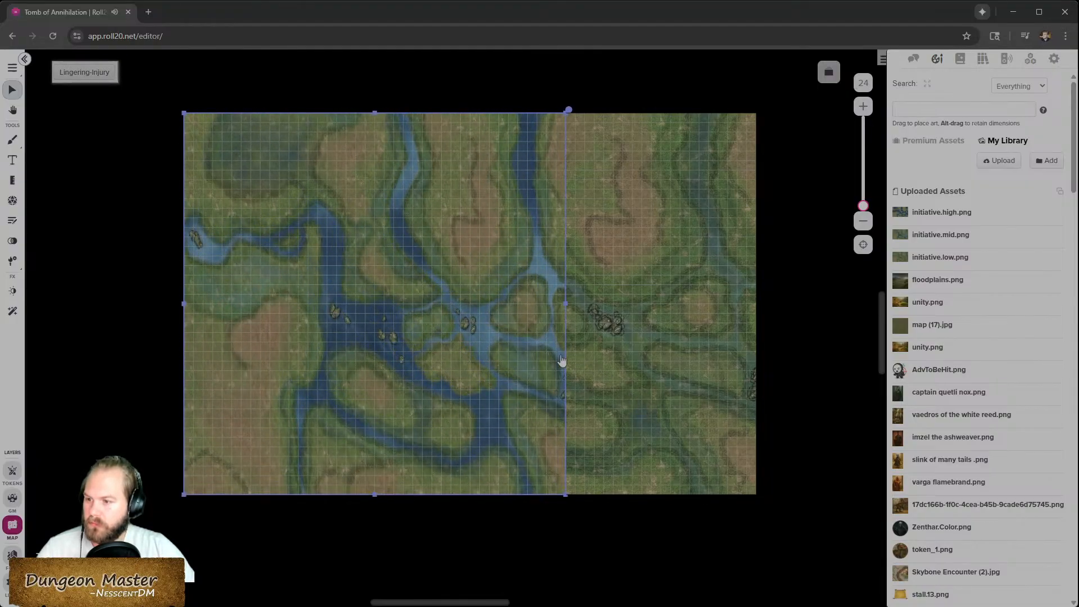
left_click_drag(566, 303, 757, 303)
- Place initiative.high.png on top and stretch it to fill the whole page
left_click_drag(965, 213, 663, 397)
left_click_drag(564, 302, 756, 323)
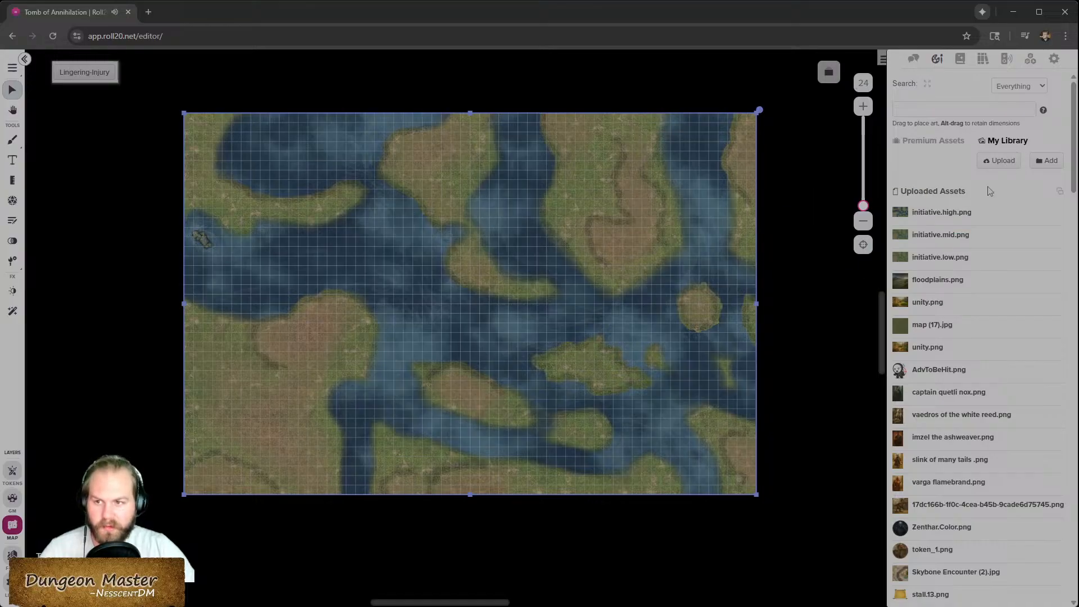
- Create a new rollable table named Trial-of-Initiative and disable players rolling from it
left_click(1033, 61)
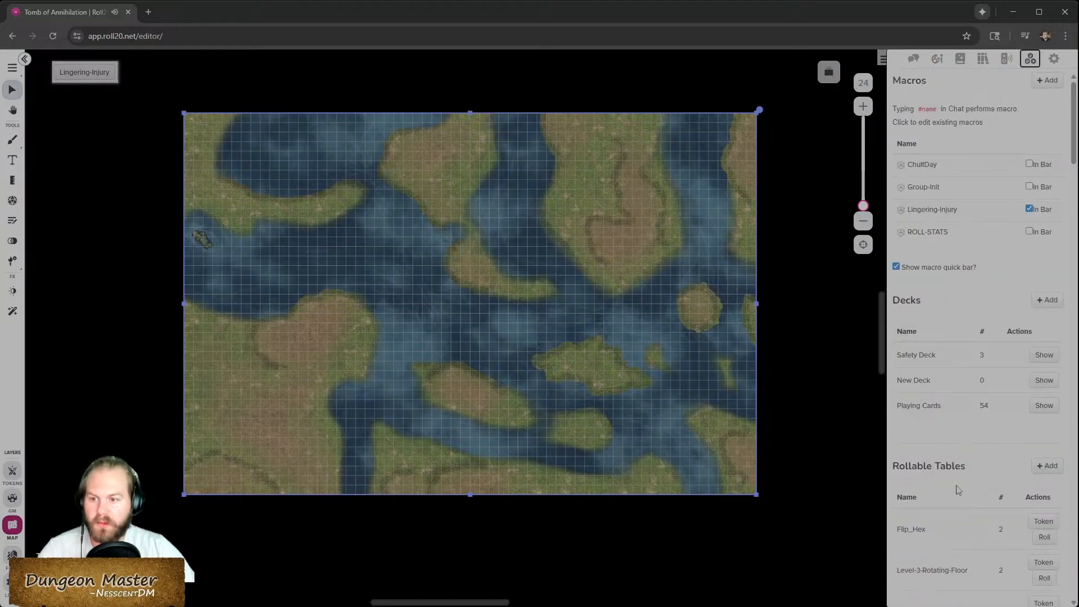
left_click(1057, 471)
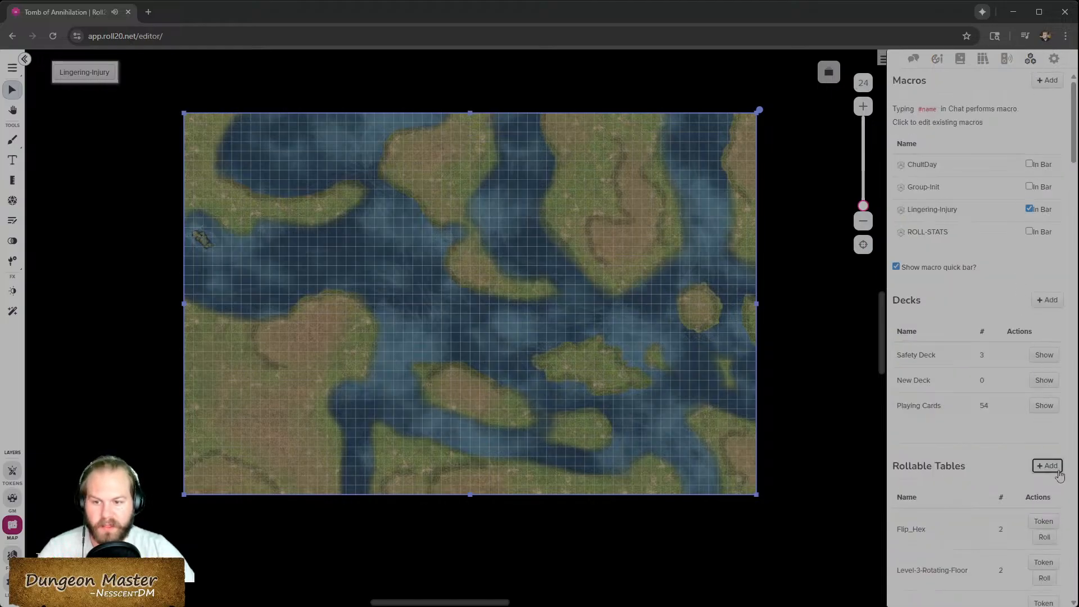
scroll(997, 479, "down", 20)
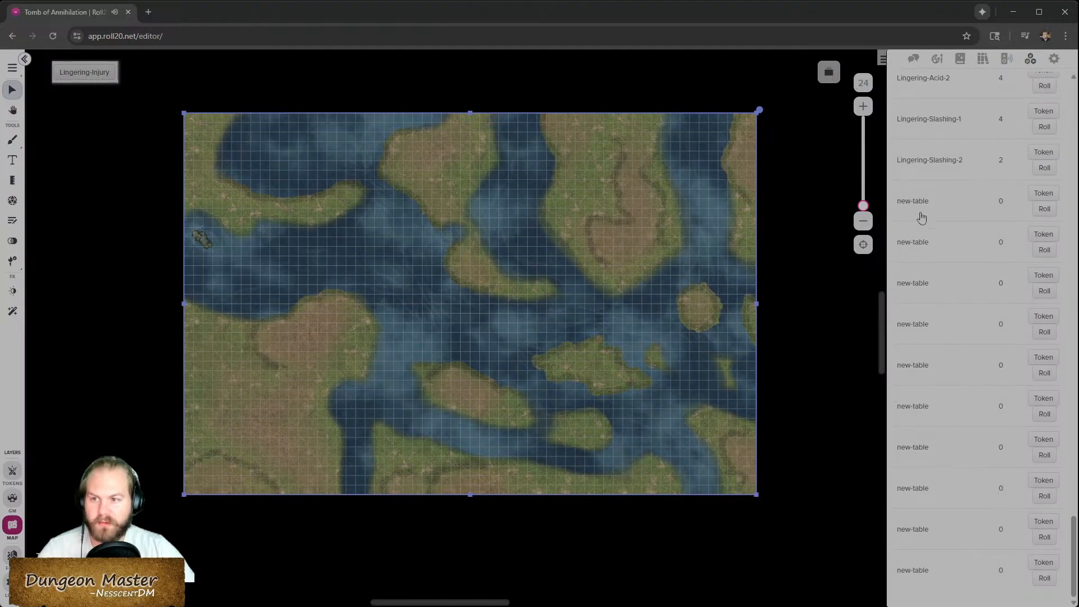
left_click(910, 573)
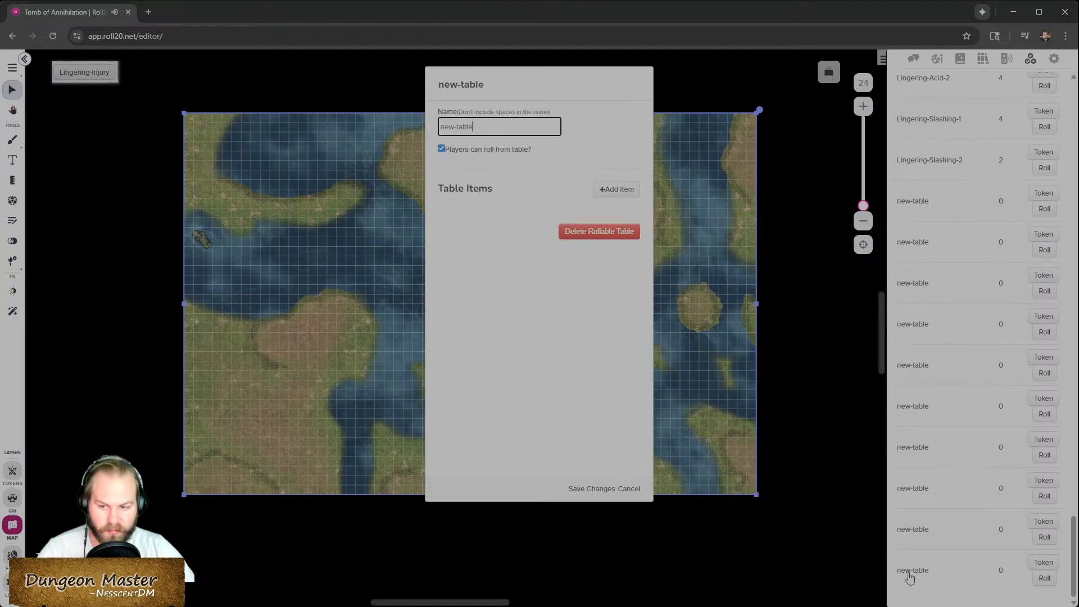
left_click_drag(517, 126, 405, 131)
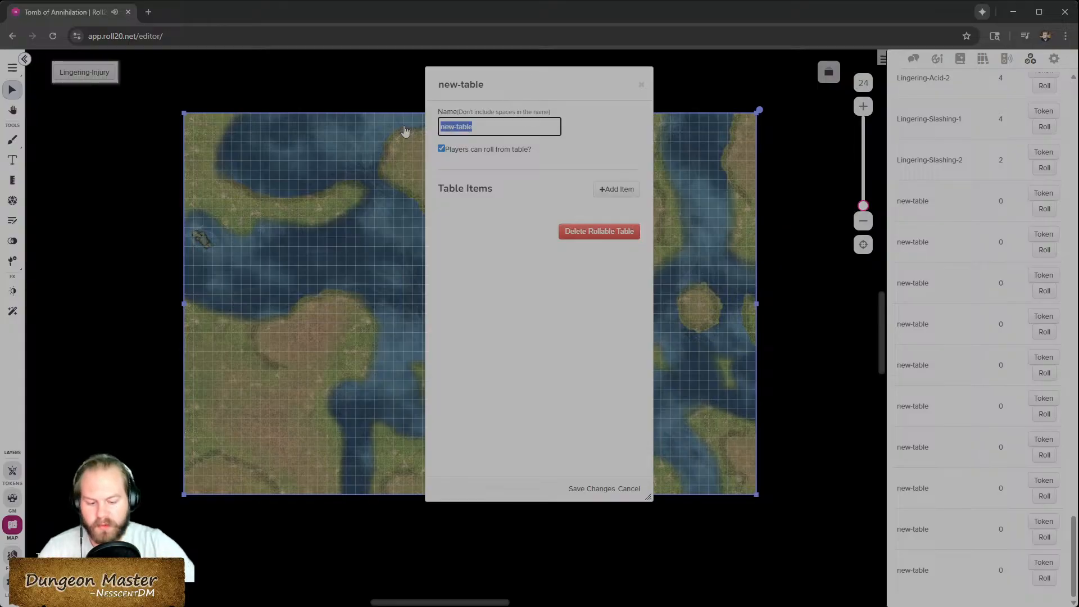
type("Trial-of-Initiative")
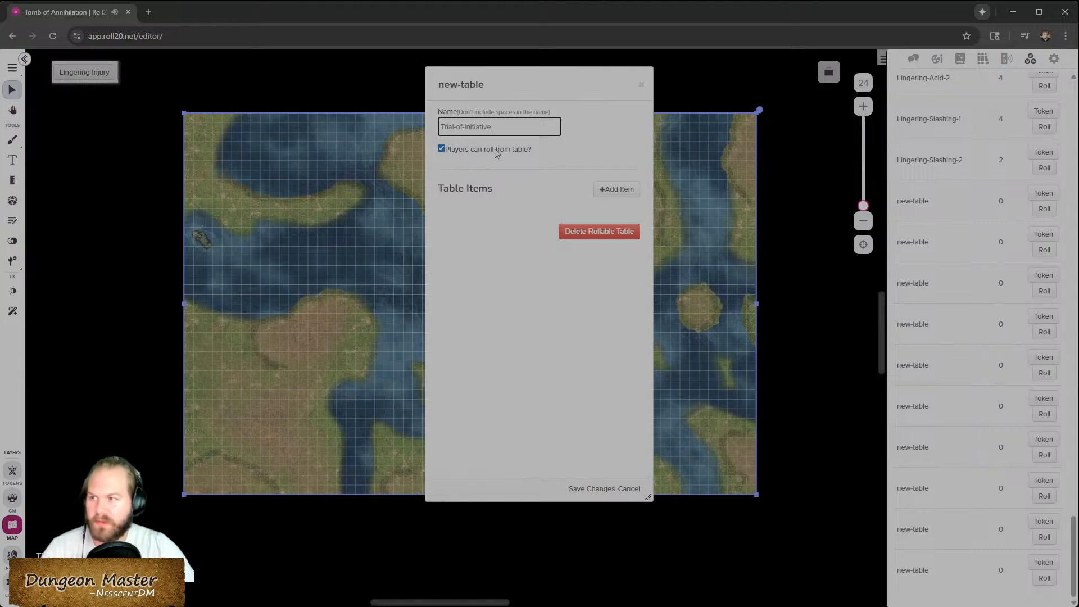
left_click(497, 153)
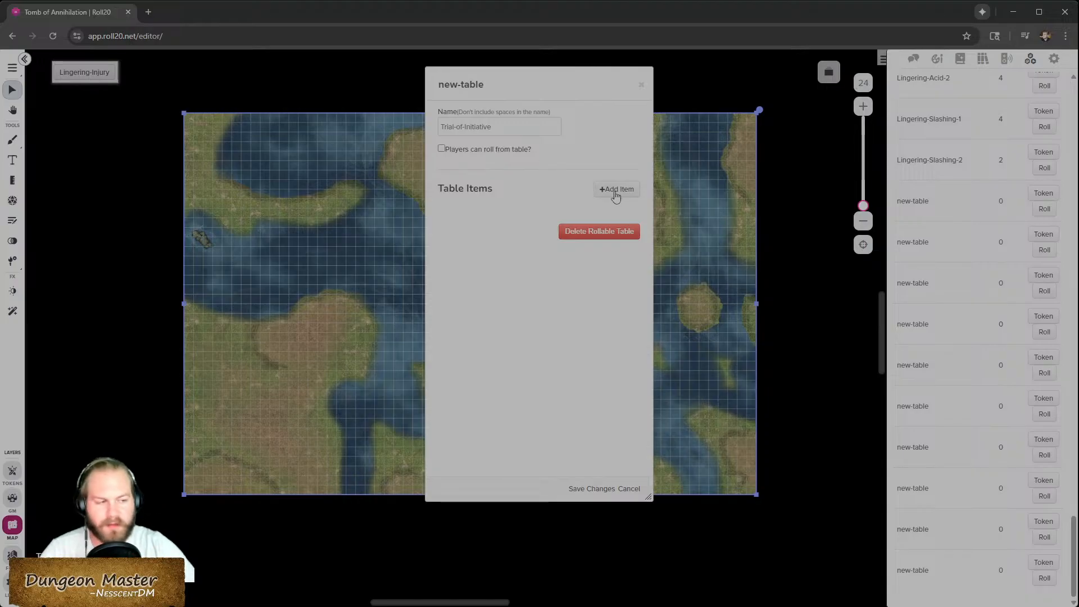
- Add a table item named Low to the Trial-of-Initiative table and save it
left_click(615, 191)
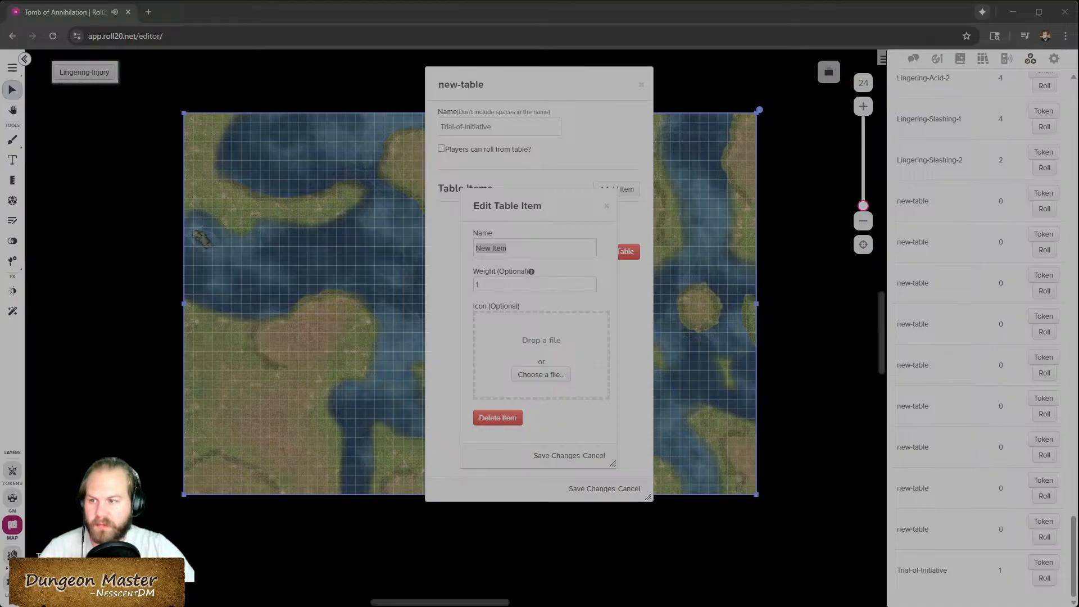
left_click(583, 351)
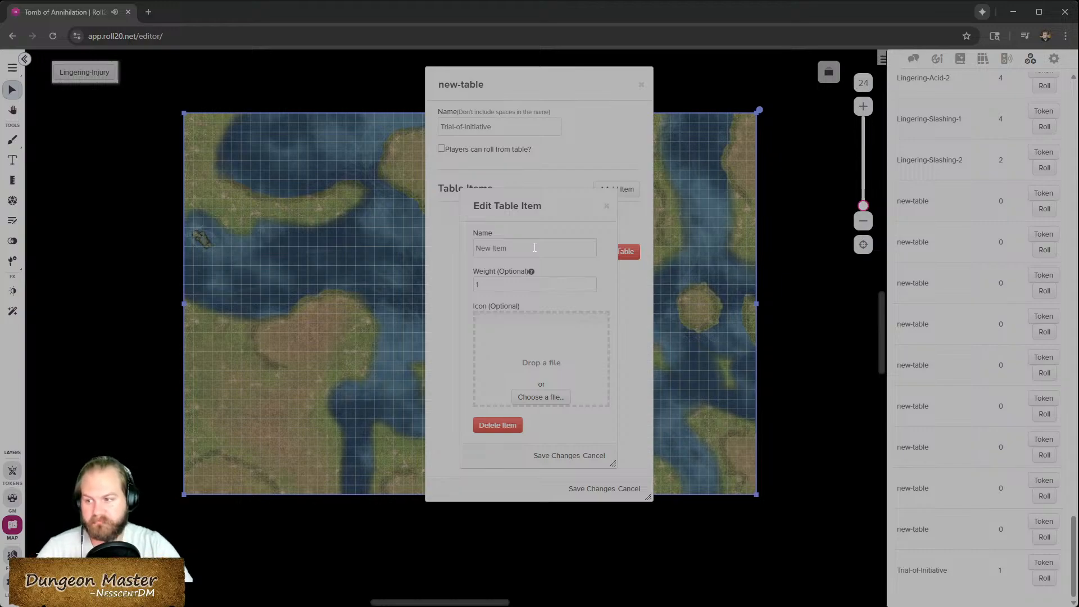
left_click(543, 397)
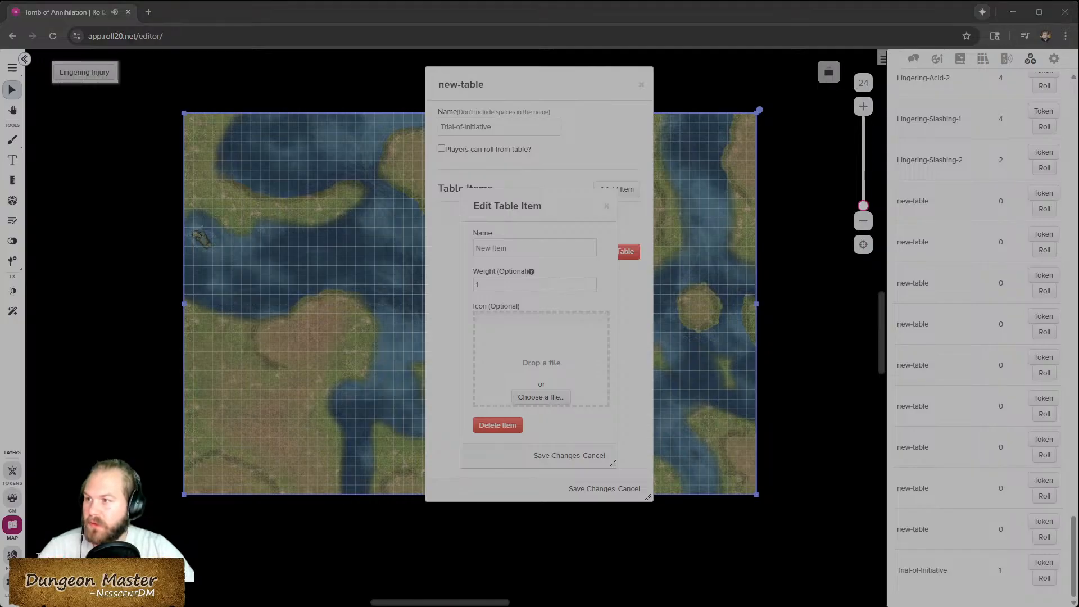
left_click(582, 384)
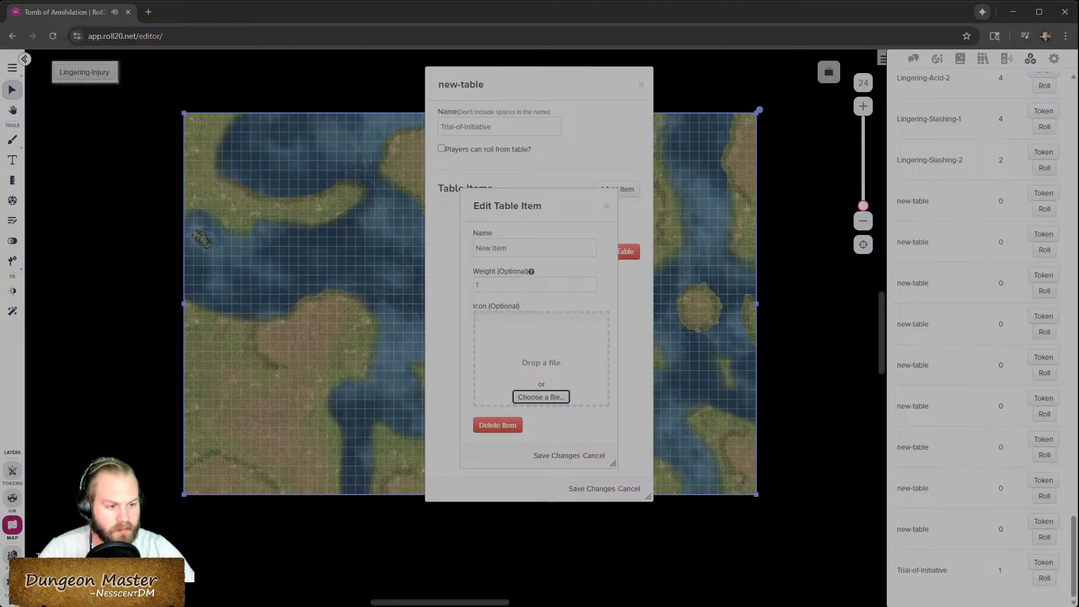
left_click(495, 249)
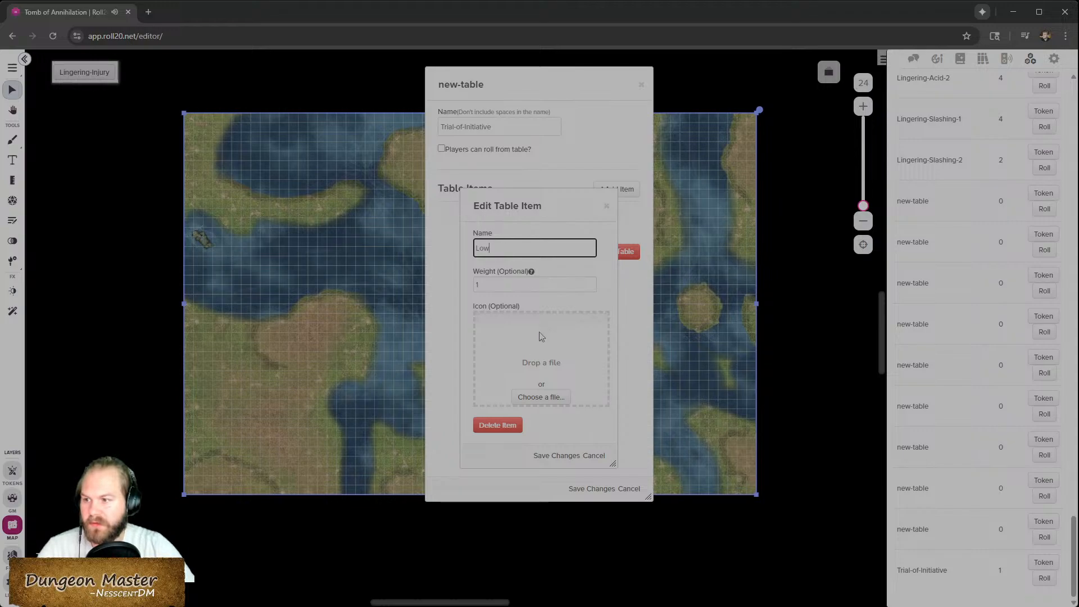
left_click(534, 399)
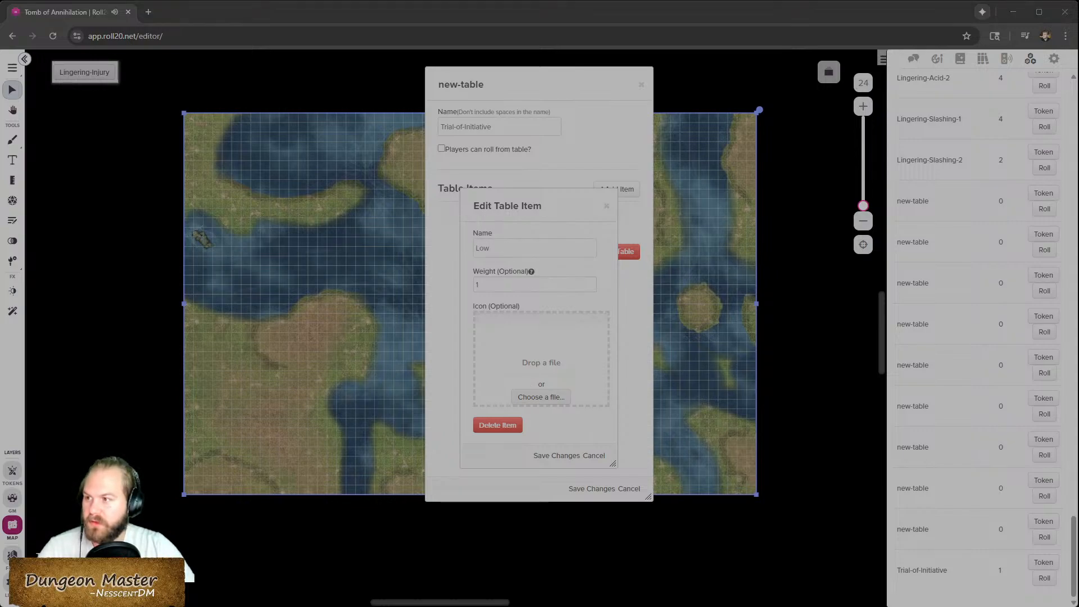
left_click(558, 456)
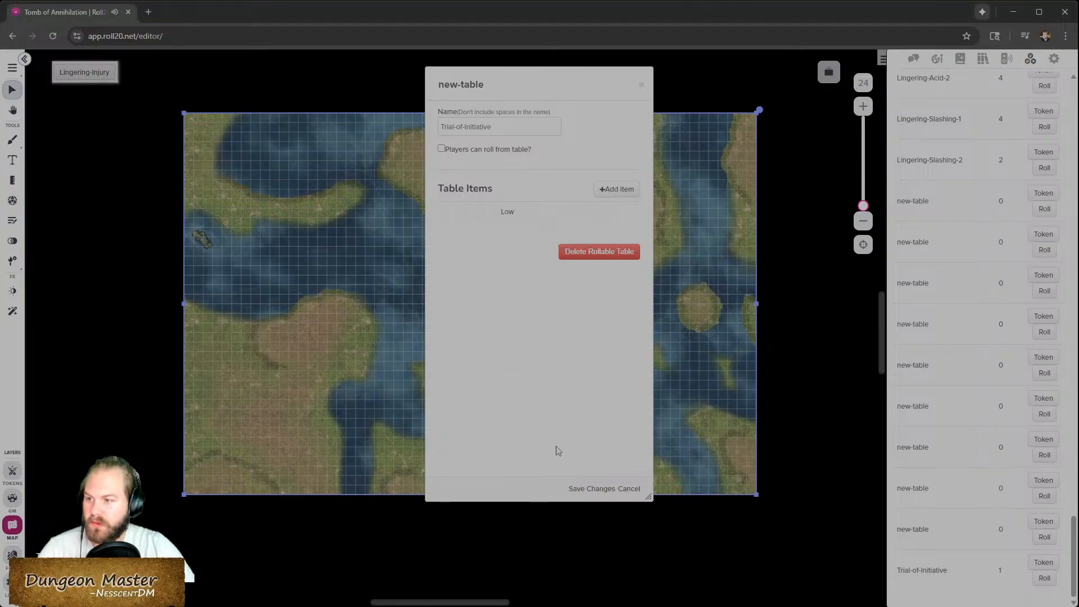
- Reopen the Low item, attach the low initiative map image as its icon, and save
left_click(506, 215)
left_click(542, 375)
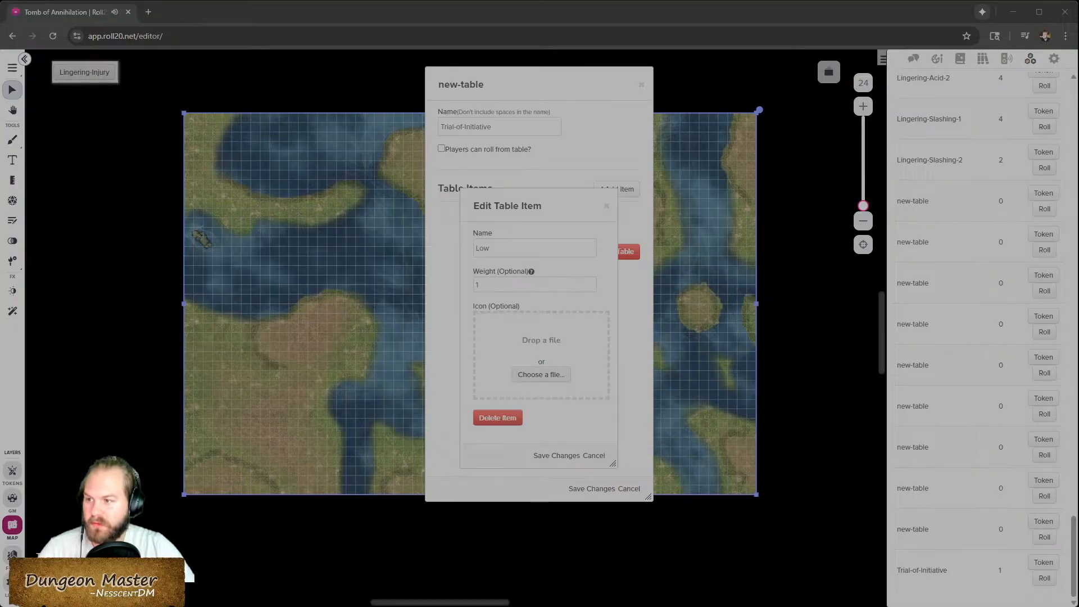
left_click(601, 398)
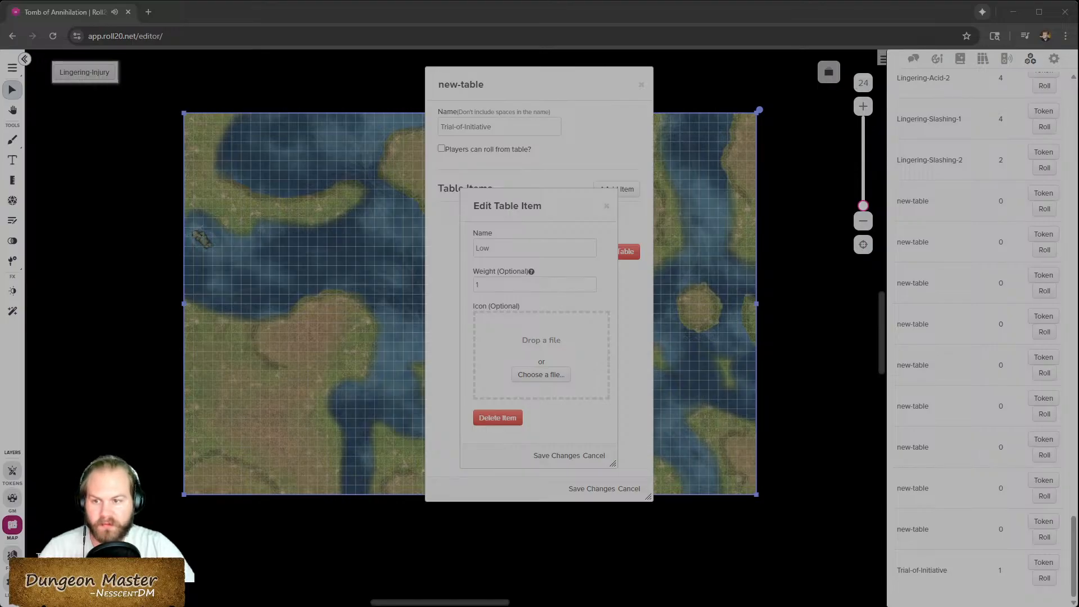
key("Return")
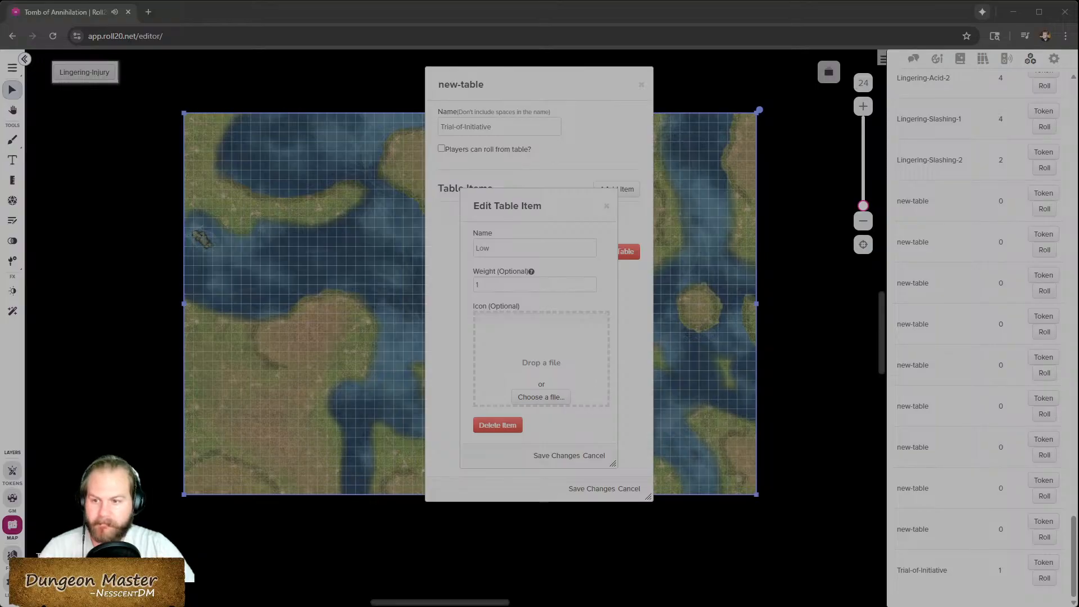
left_click(629, 404)
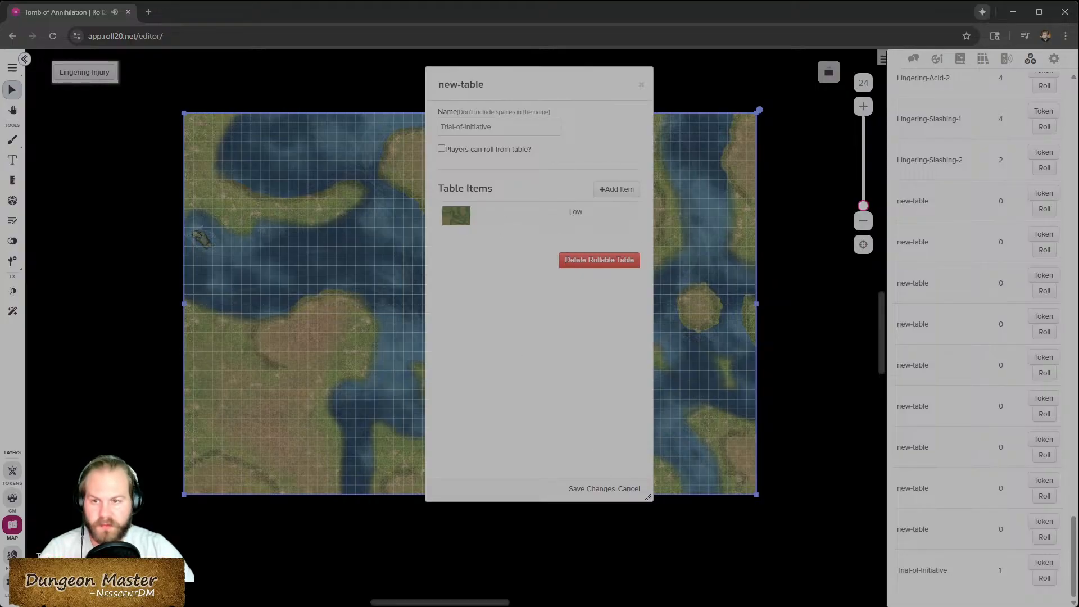
- Add a Medium table item with the mid initiative map image as its icon and save it
left_click(618, 191)
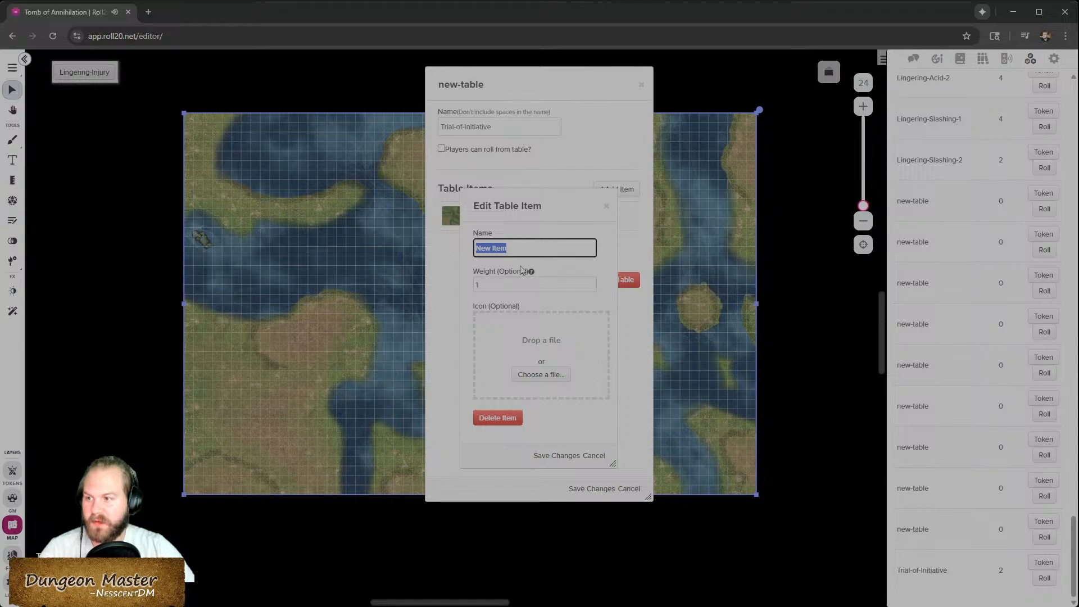
type("Medium")
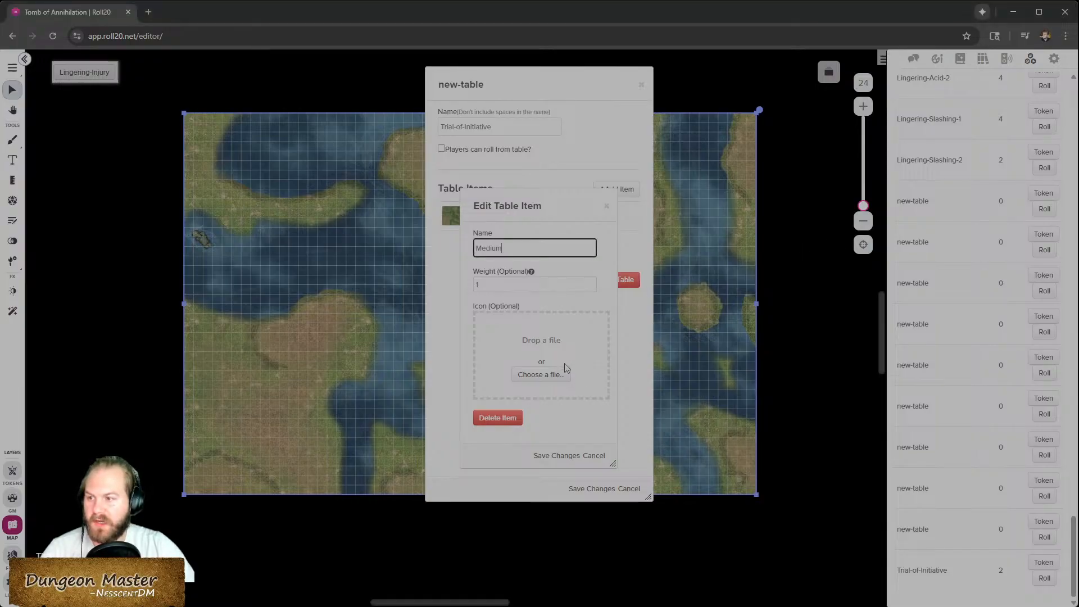
left_click_drag(566, 368, 587, 382)
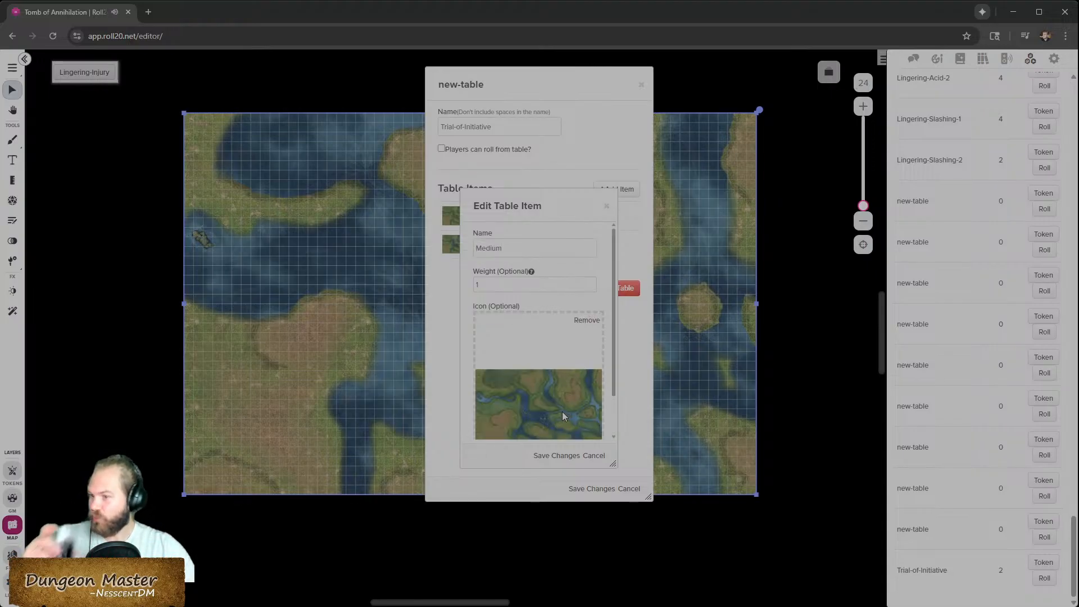
left_click(555, 456)
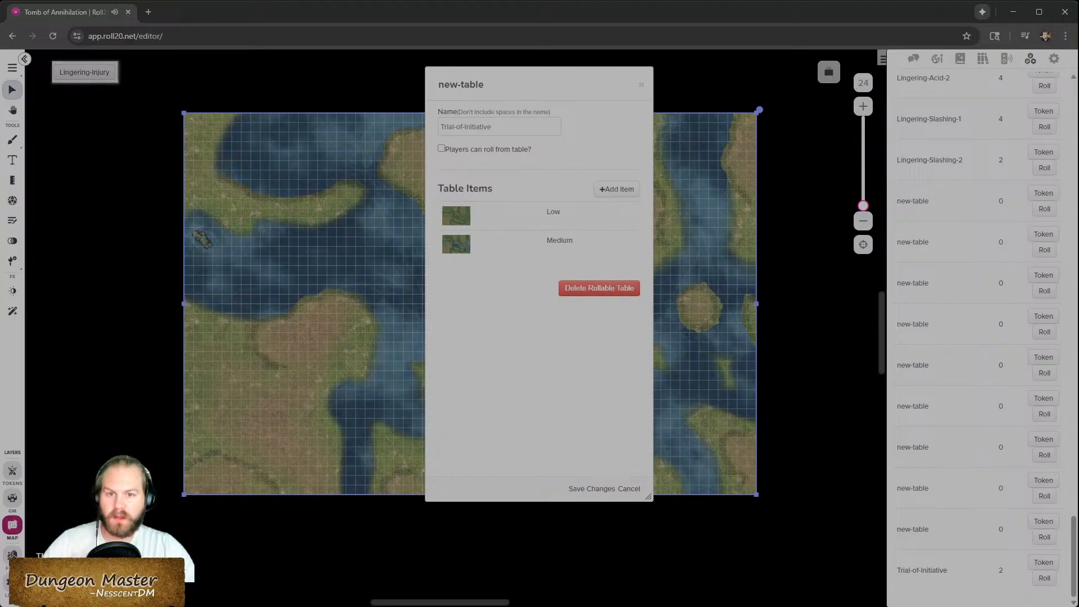
- Add a new item to the Trial-of-Initiative table and name it High
left_click(608, 189)
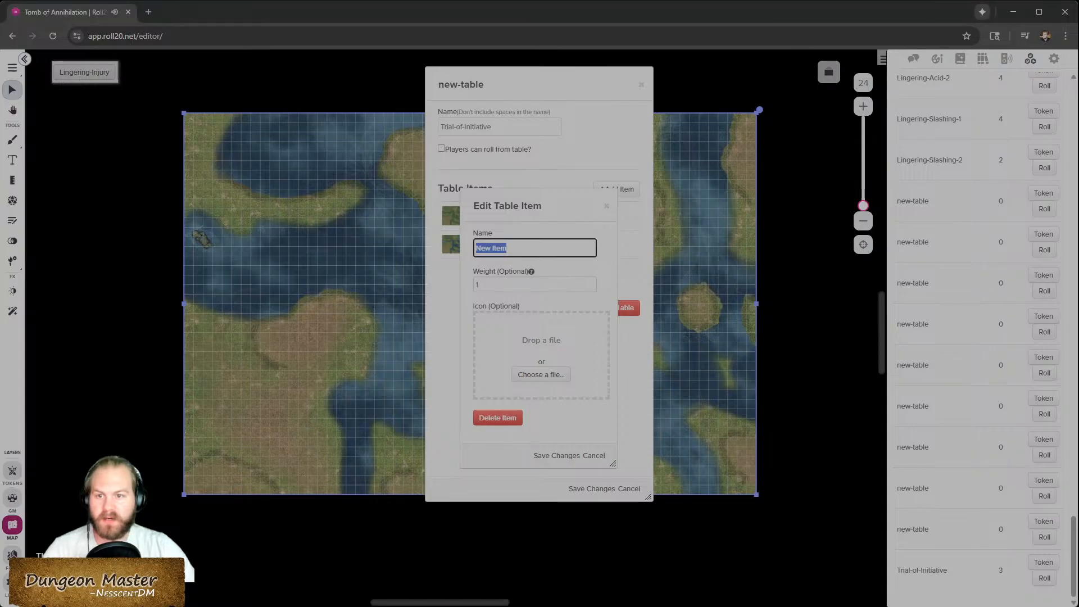
left_click(1032, 279)
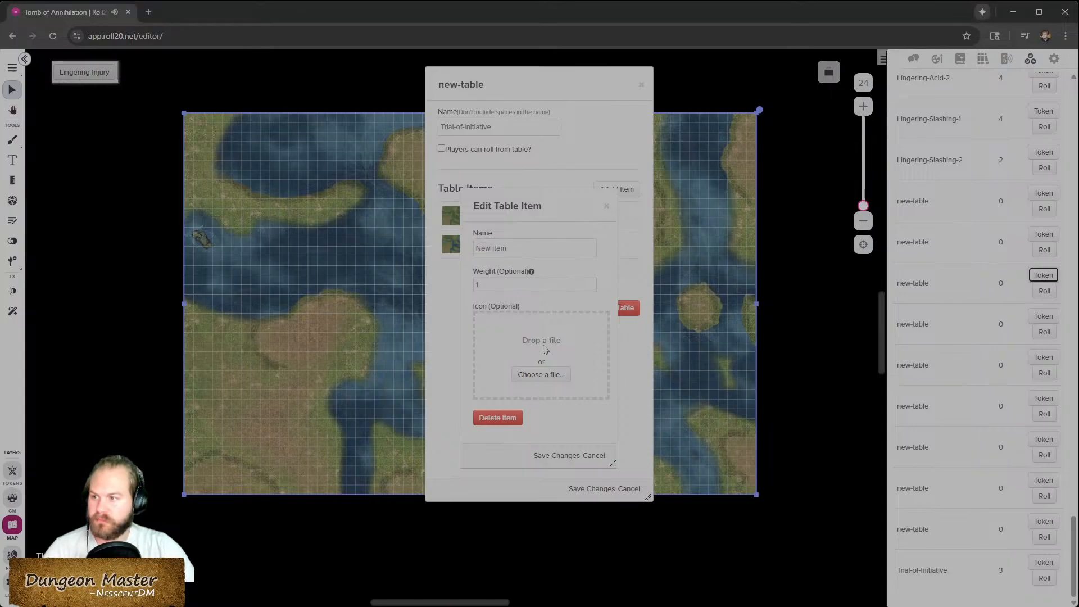
triple_click(525, 248)
type("hig")
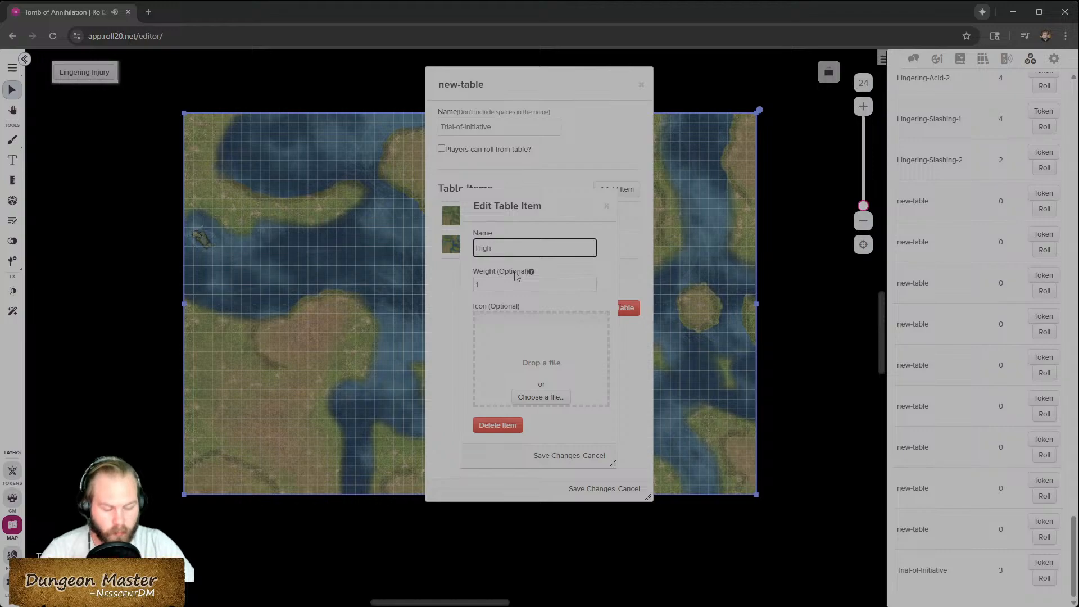
- Browse the rollable tables list and open existing tables for reference beside the item editor
scroll(1006, 267, "up", 6)
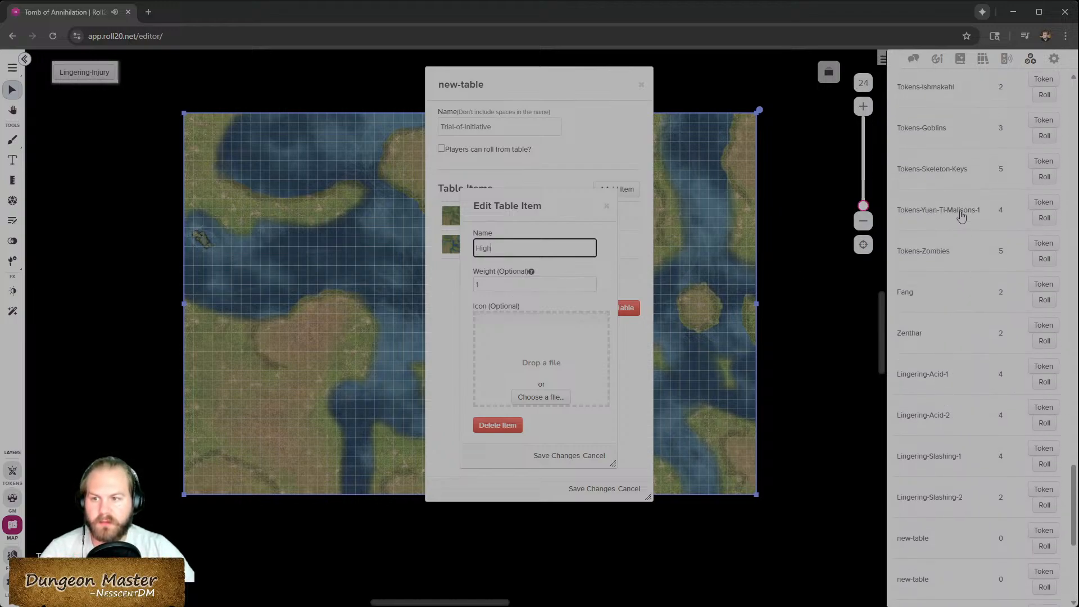
scroll(977, 467, "down", 2)
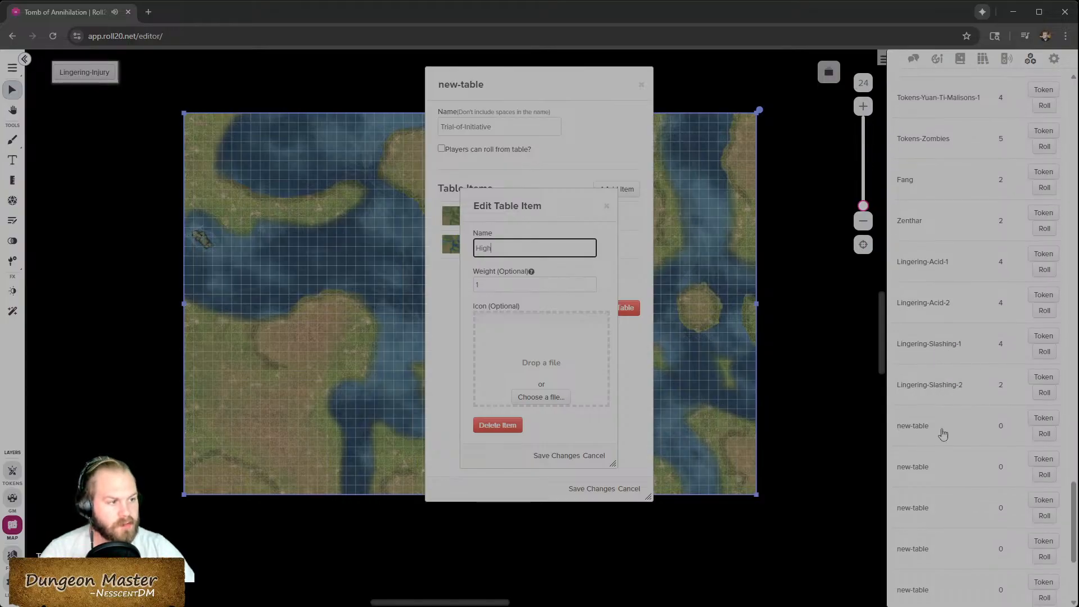
scroll(956, 367, "up", 3)
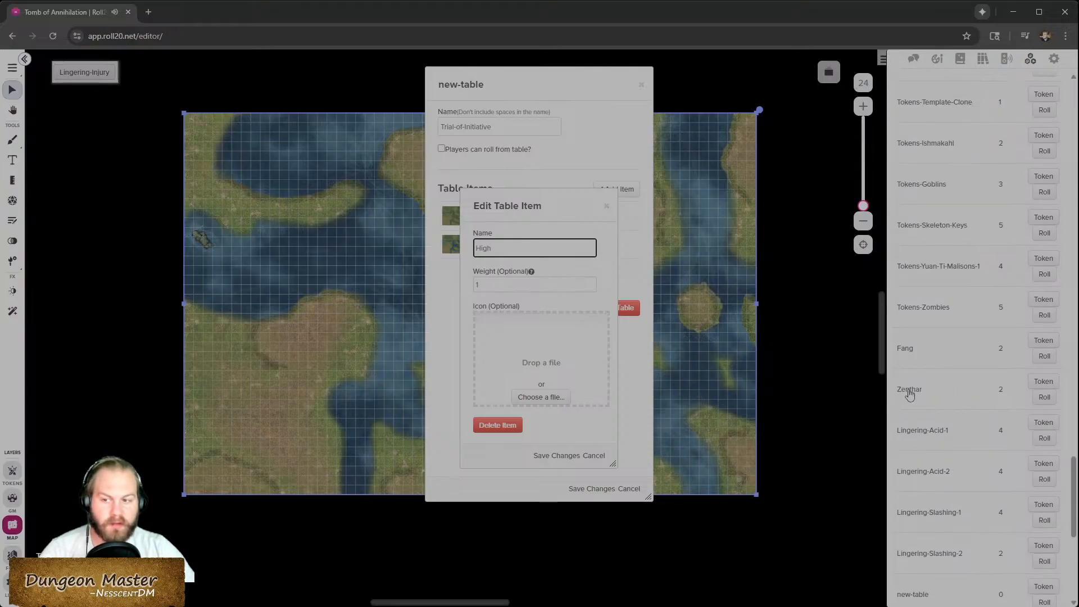
scroll(910, 389, "up", 8)
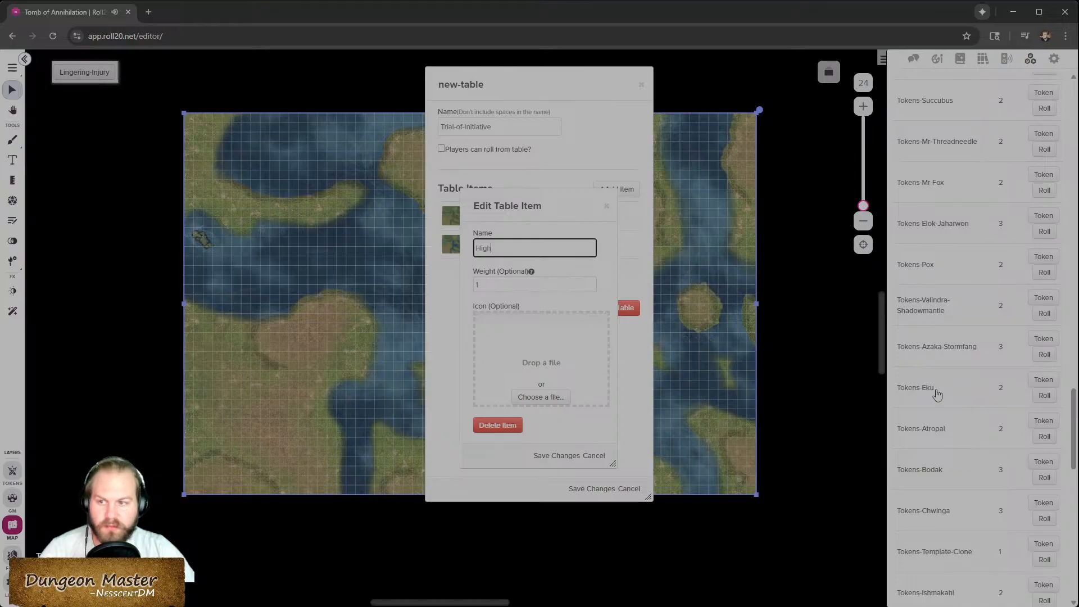
scroll(944, 315, "up", 5)
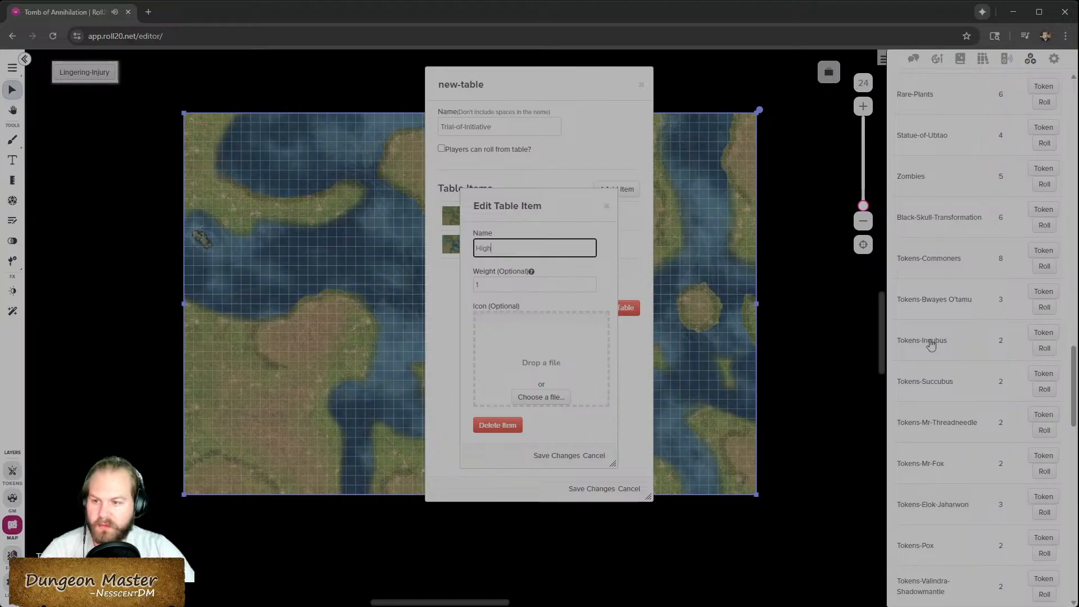
left_click(929, 341)
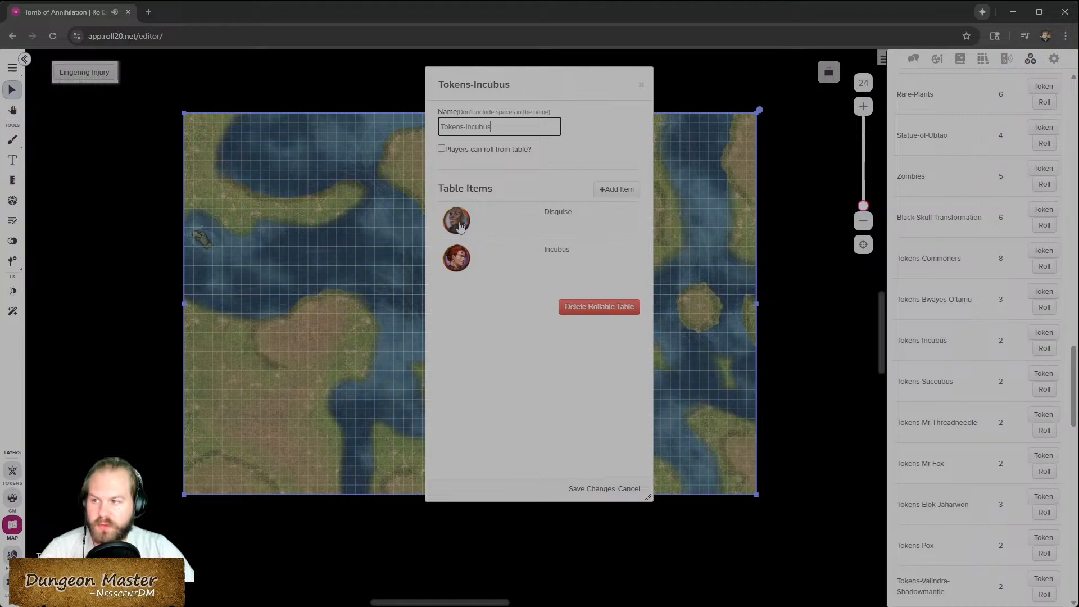
left_click(641, 86)
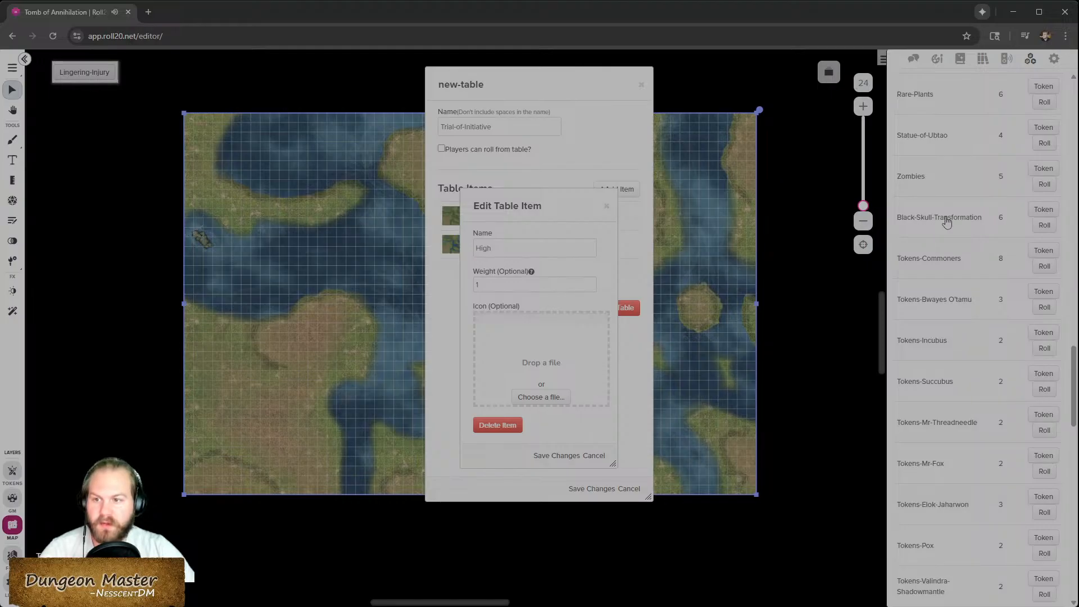
left_click(947, 222)
left_click_drag(555, 83, 786, 81)
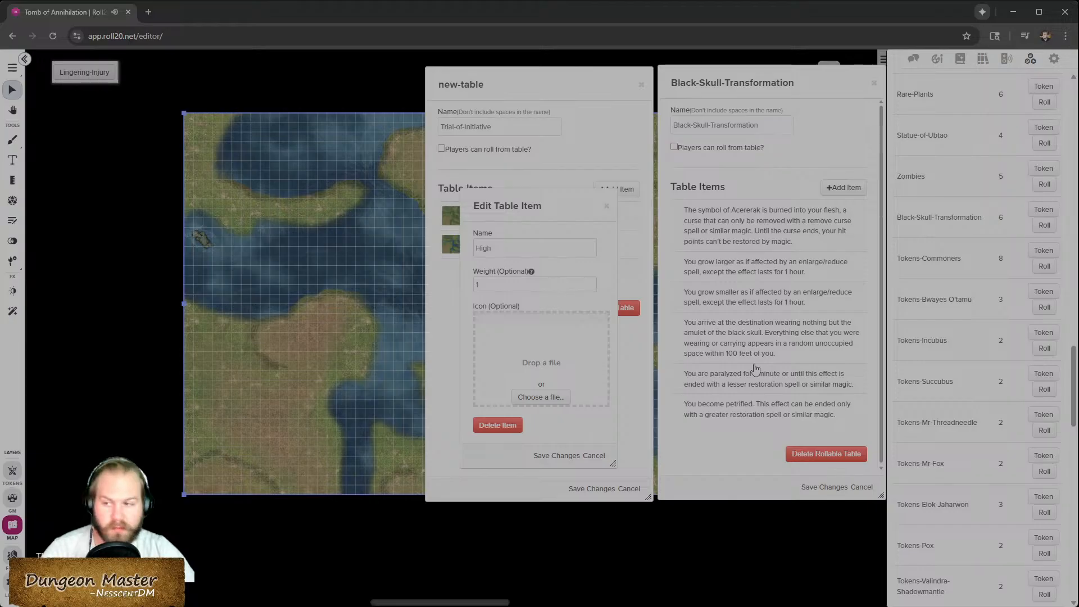
double_click(485, 285)
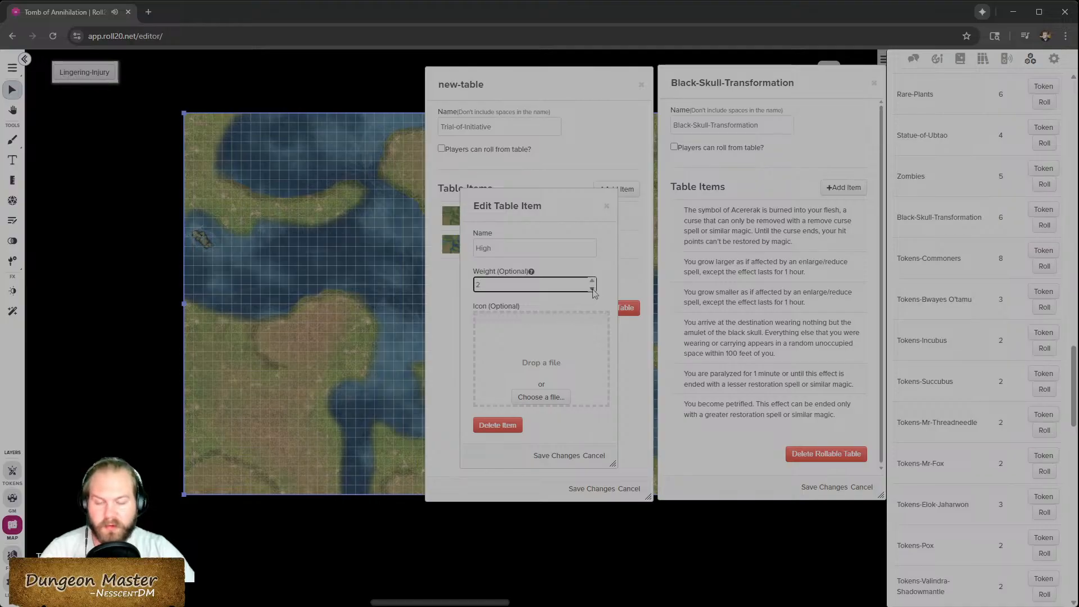
left_click(593, 281)
left_click(593, 282)
left_click(595, 282)
left_click(594, 283)
left_click(594, 283)
left_click(594, 283)
left_click(594, 282)
left_click(594, 282)
left_click(594, 289)
left_click(594, 289)
left_click(594, 289)
left_click(594, 289)
left_click(594, 289)
left_click(594, 288)
left_click(594, 289)
left_click(595, 289)
left_click(606, 278)
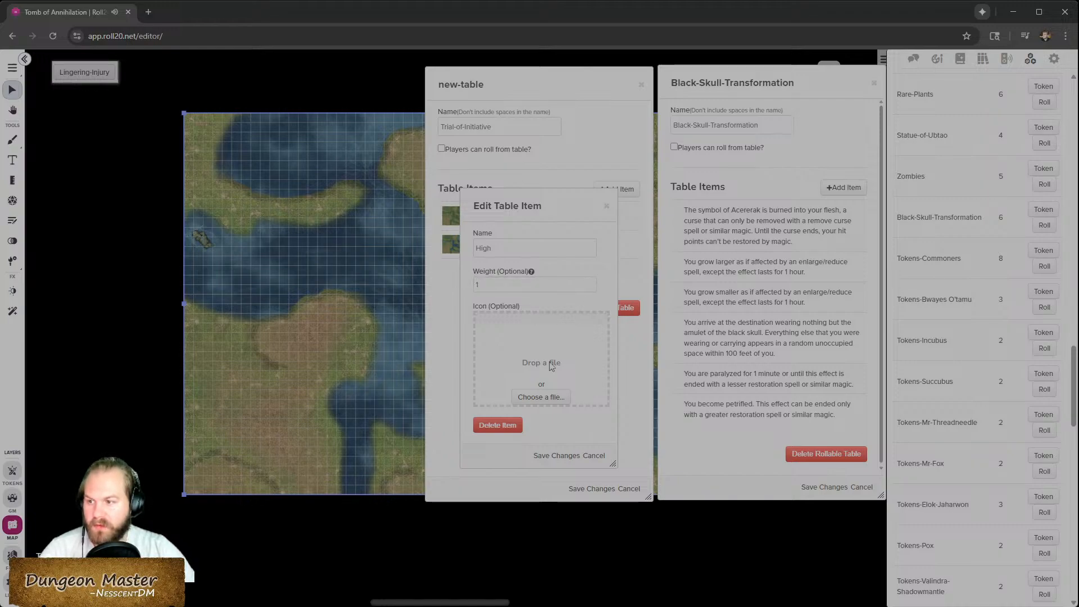
- Attach the high initiative map image as the High item's icon, save it, and close the table editor
left_click(555, 456)
left_click(533, 273)
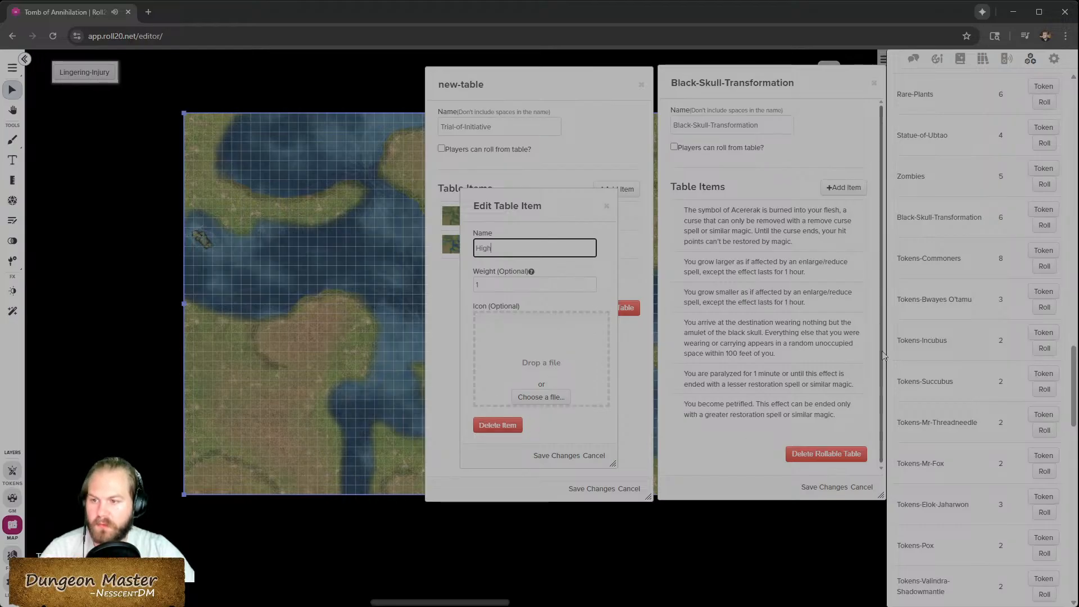
left_click(873, 84)
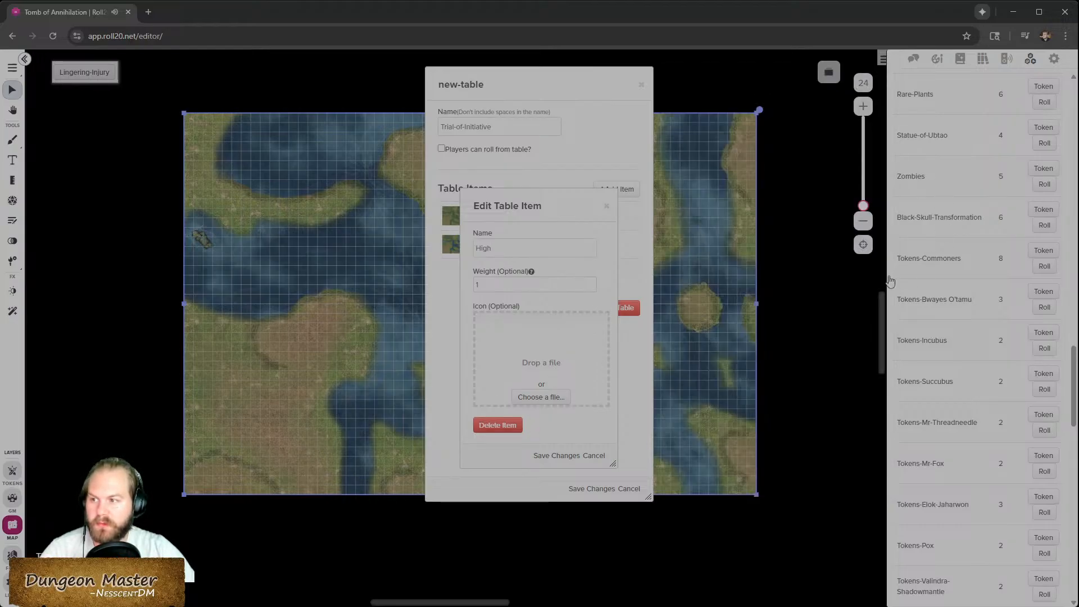
scroll(993, 234, "down", 15)
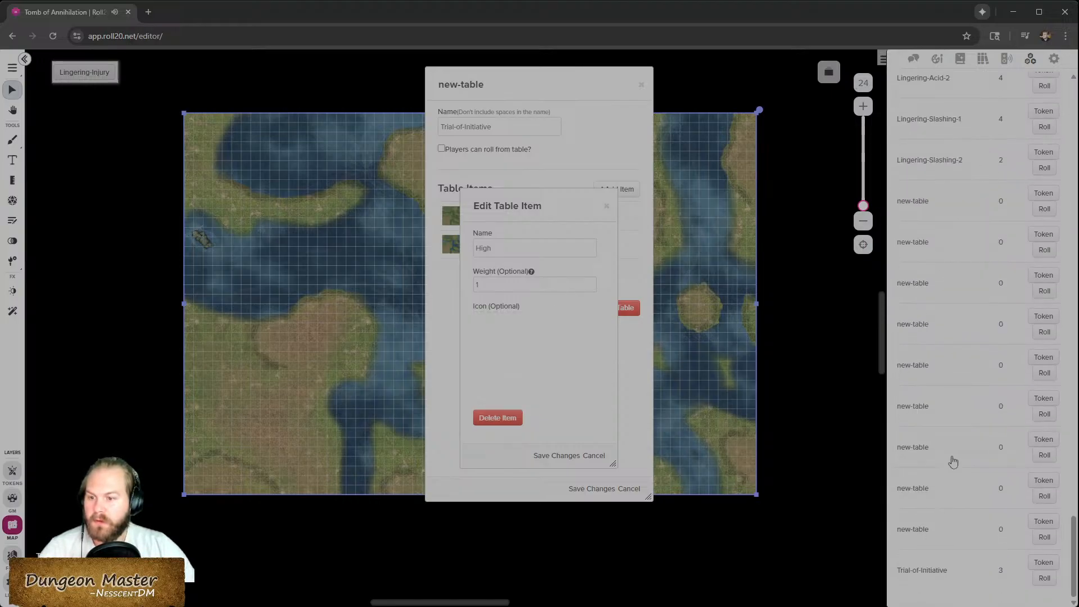
left_click(913, 59)
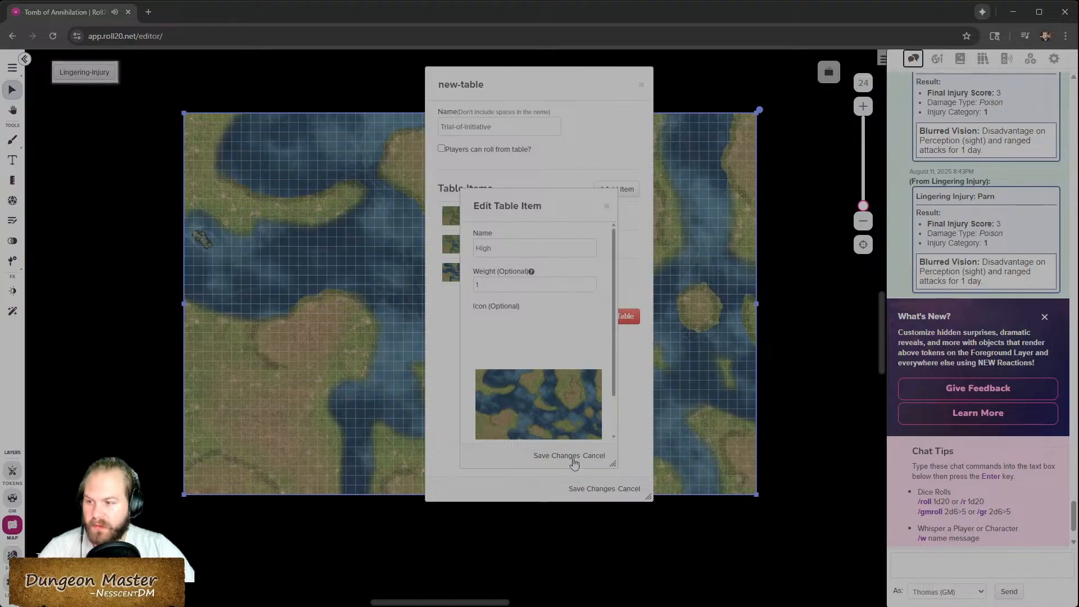
left_click(569, 456)
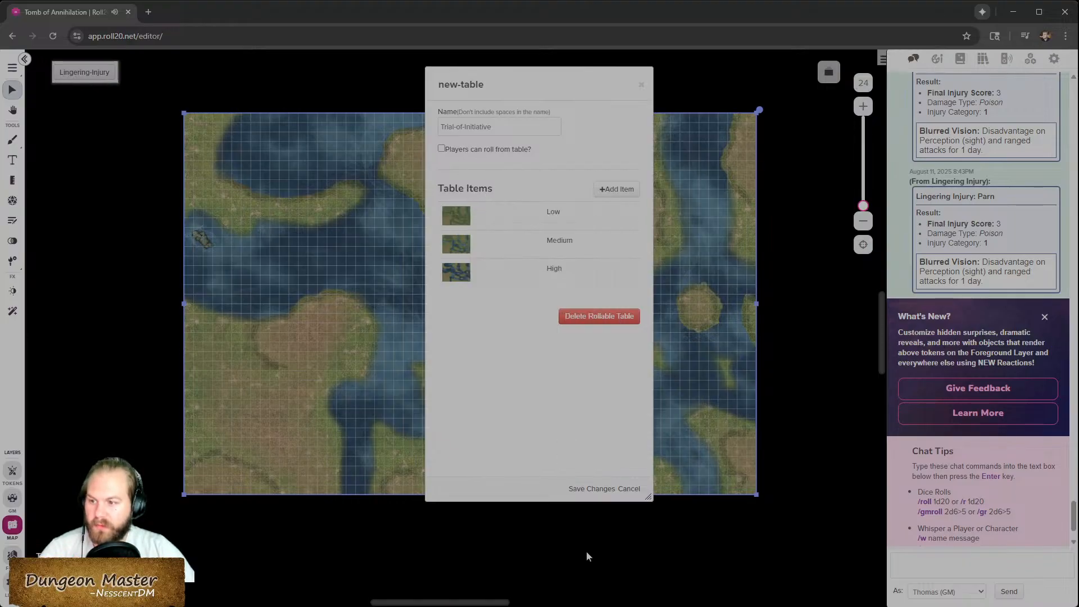
left_click(599, 491)
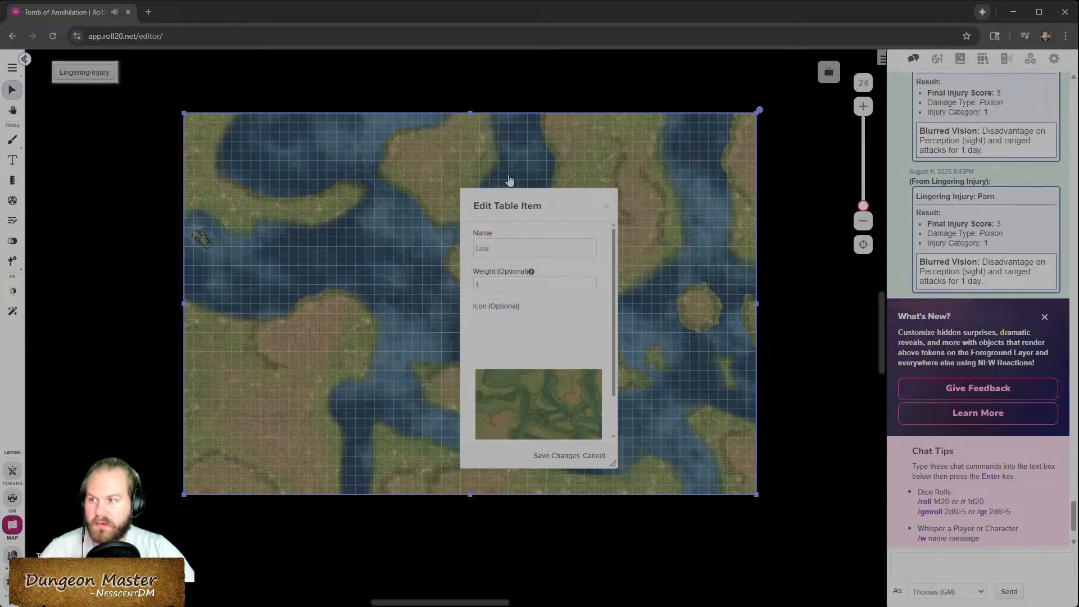
left_click(606, 206)
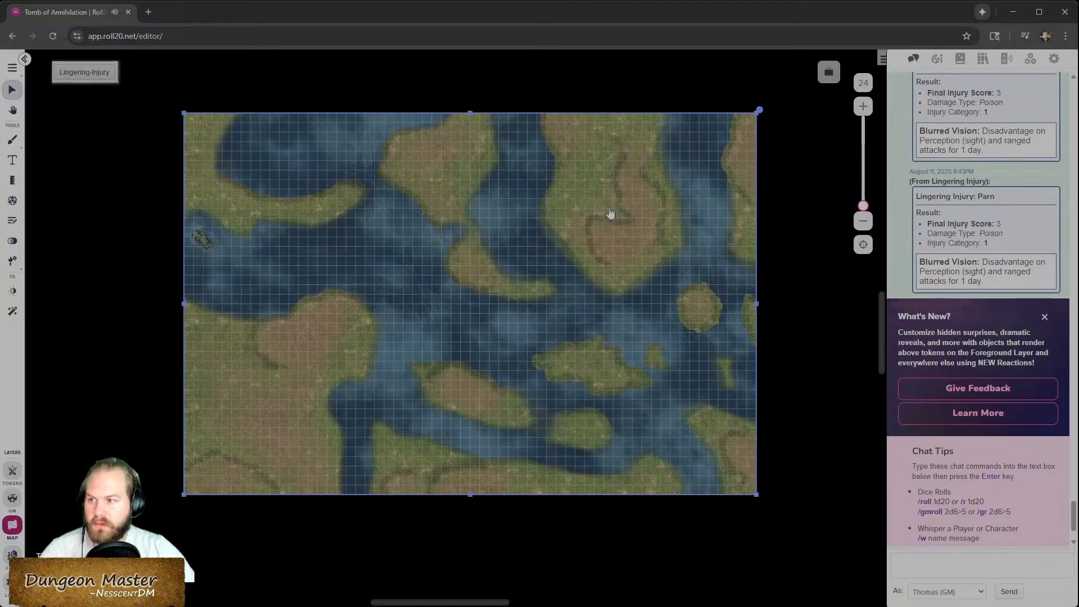
- Place a Trial-of-Initiative table token on the page and delete the old map images
left_click(1031, 60)
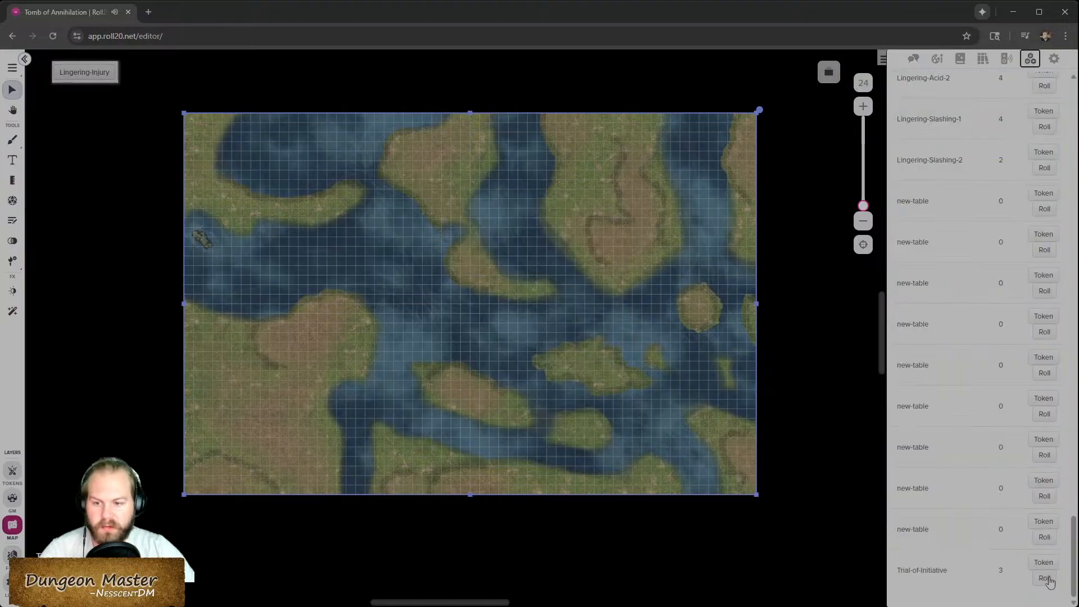
left_click(1053, 563)
left_click(568, 363)
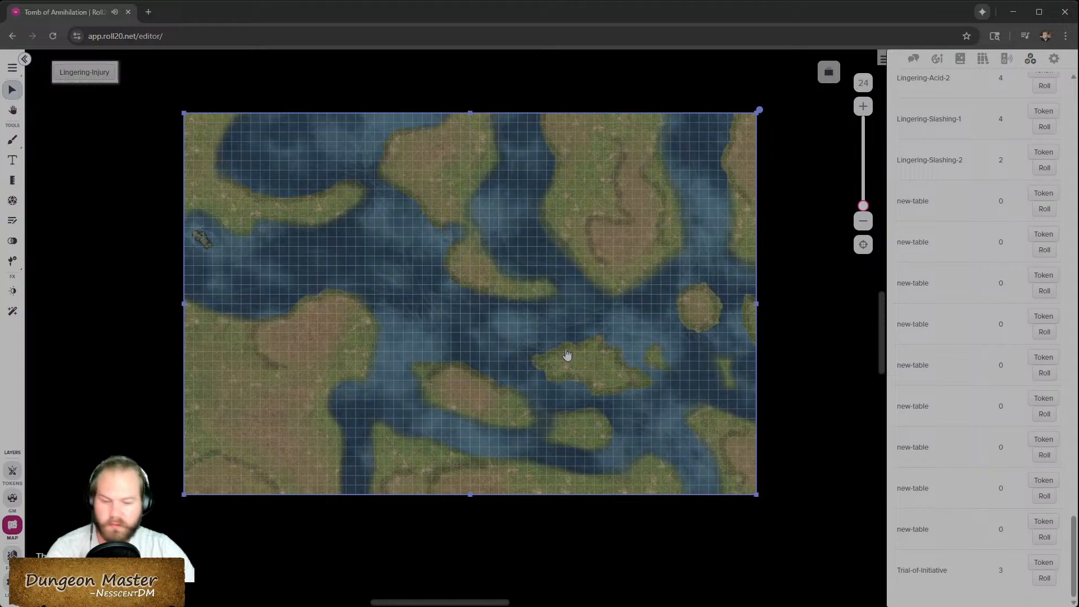
key("Delete")
left_click(589, 338)
key("Delete")
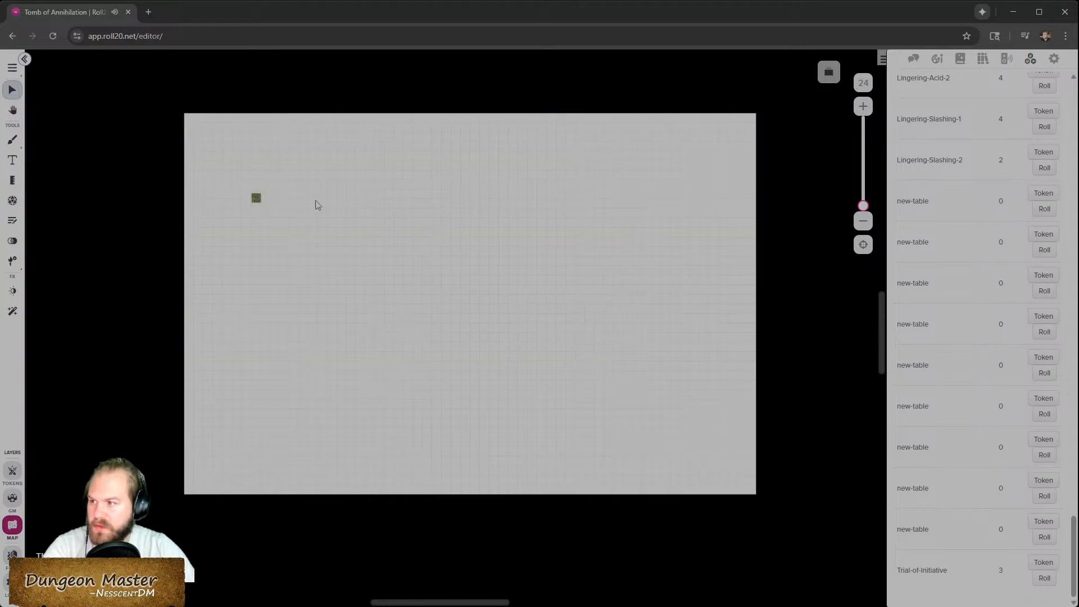
- Resize the table token to cover the entire map area
left_click_drag(256, 199, 644, 415)
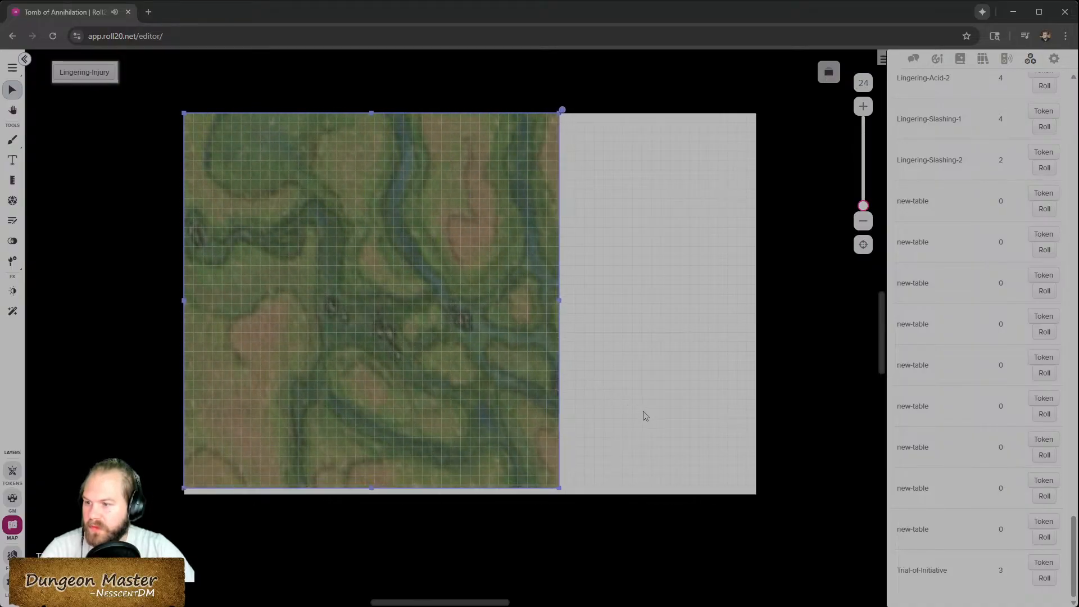
left_click_drag(566, 303, 756, 308)
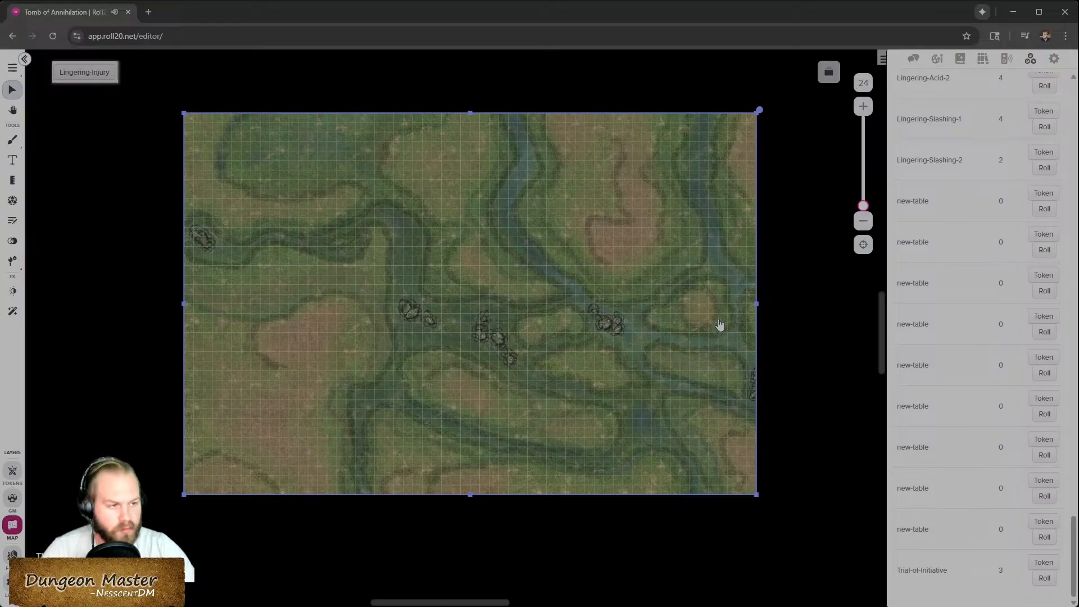
- Choose the middle side of the multi-sided table token to show the Medium map
right_click(467, 278)
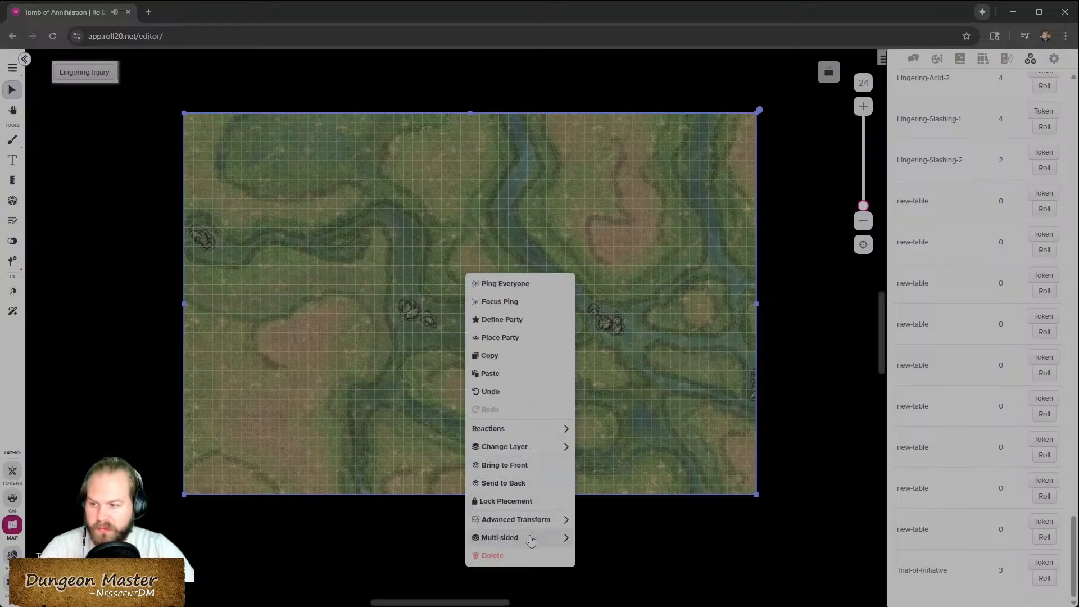
mouse_move(575, 543)
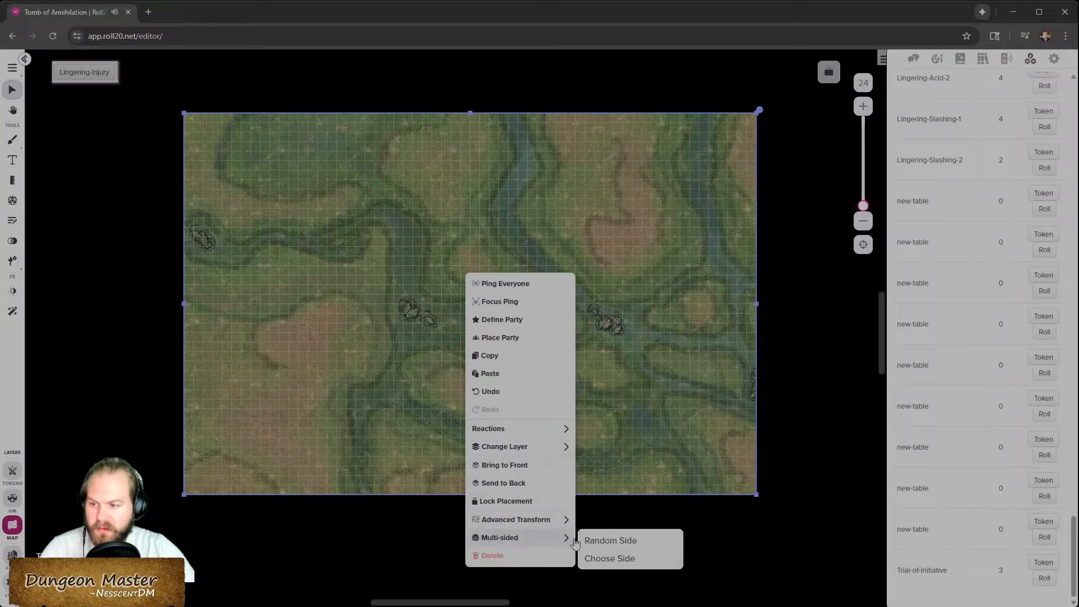
left_click(618, 560)
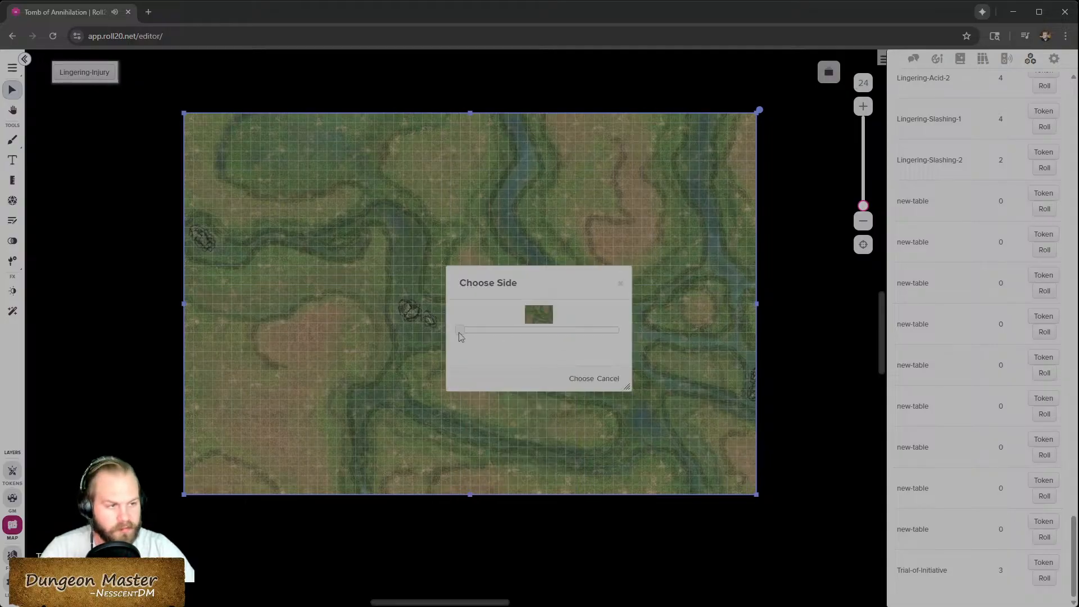
left_click_drag(479, 287, 459, 491)
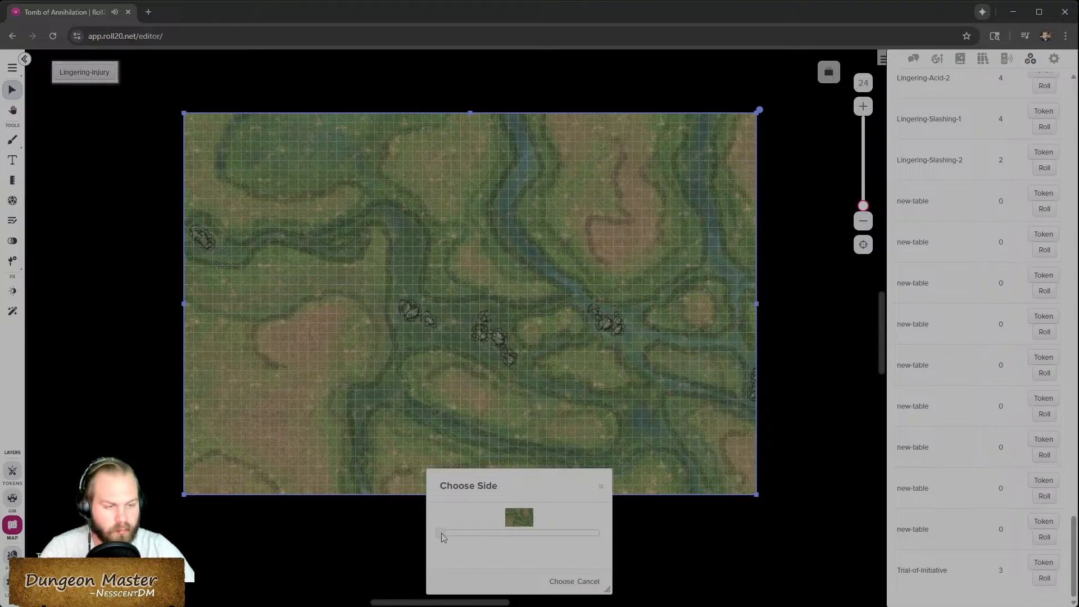
left_click_drag(442, 534, 520, 534)
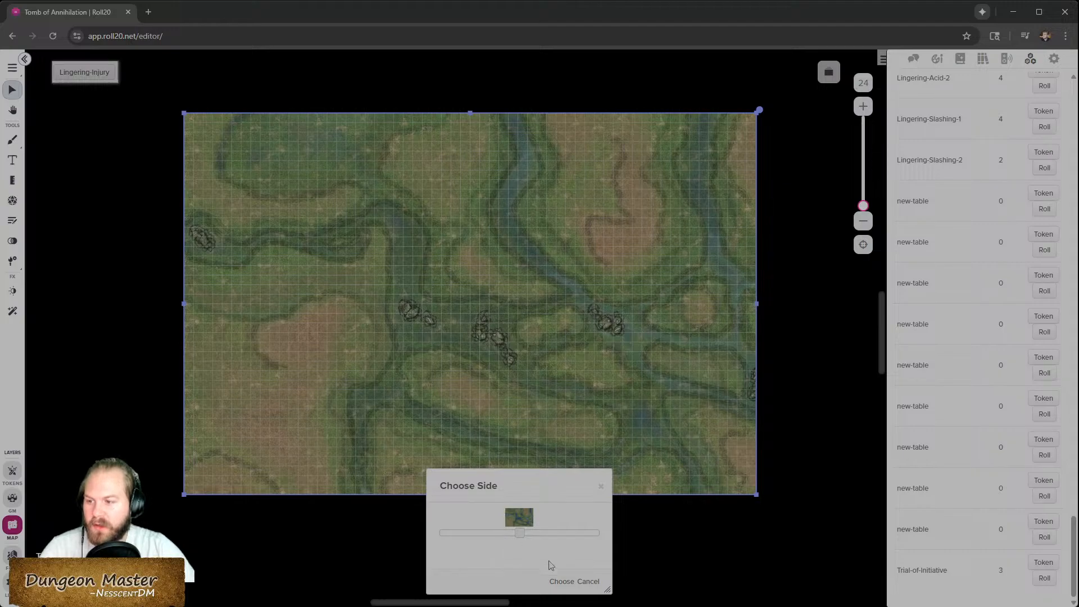
left_click(562, 582)
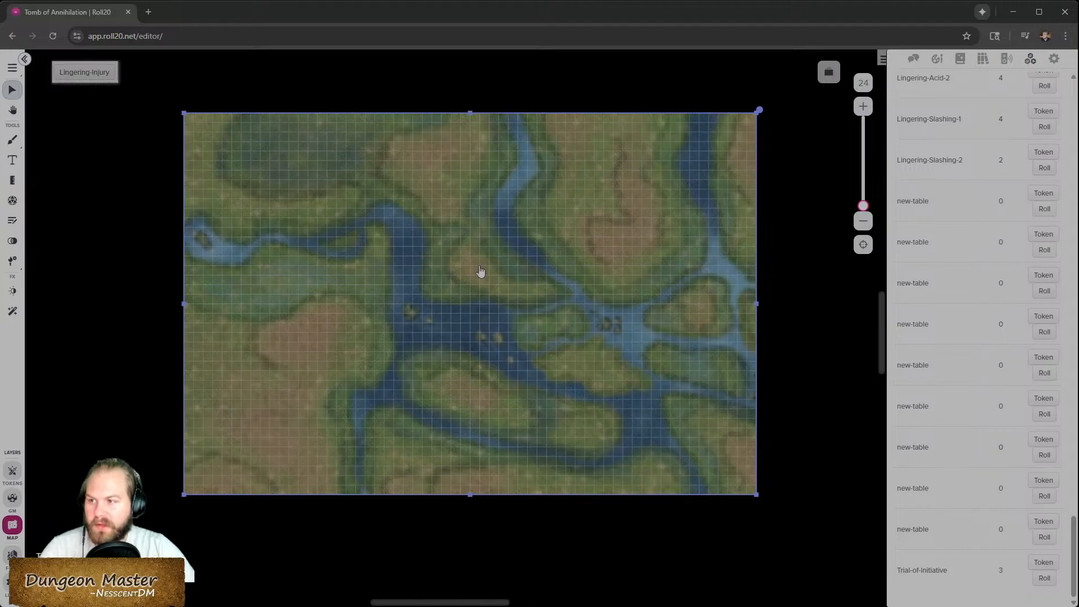
left_click(794, 335)
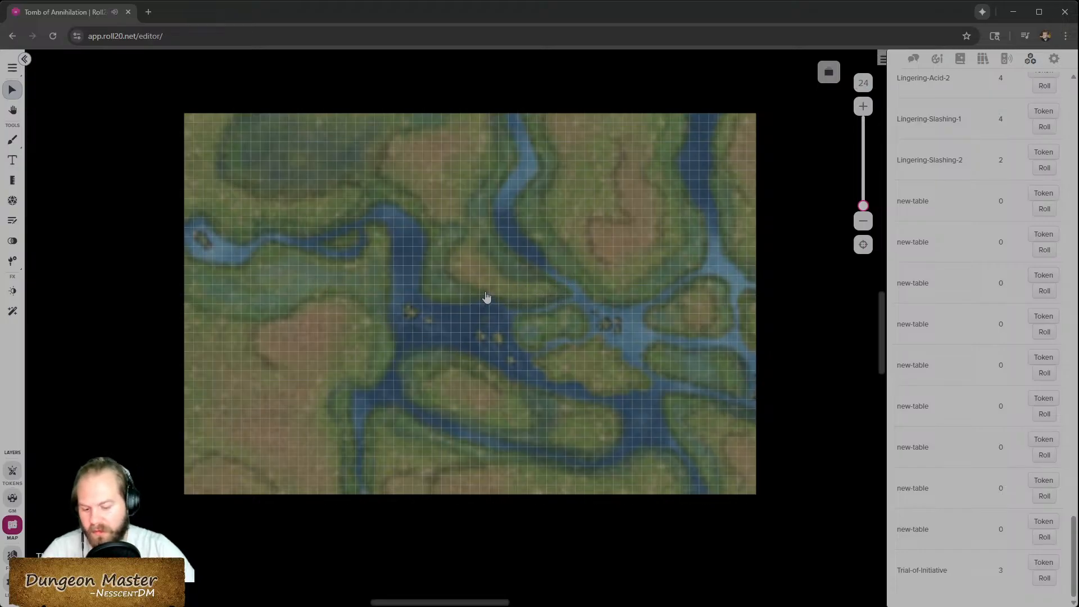
- Switch the multi-sided table token to its last side to show the High initiative map, then deselect it
scroll(486, 297, "up", 5)
scroll(487, 296, "down", 2)
scroll(487, 297, "up", 1)
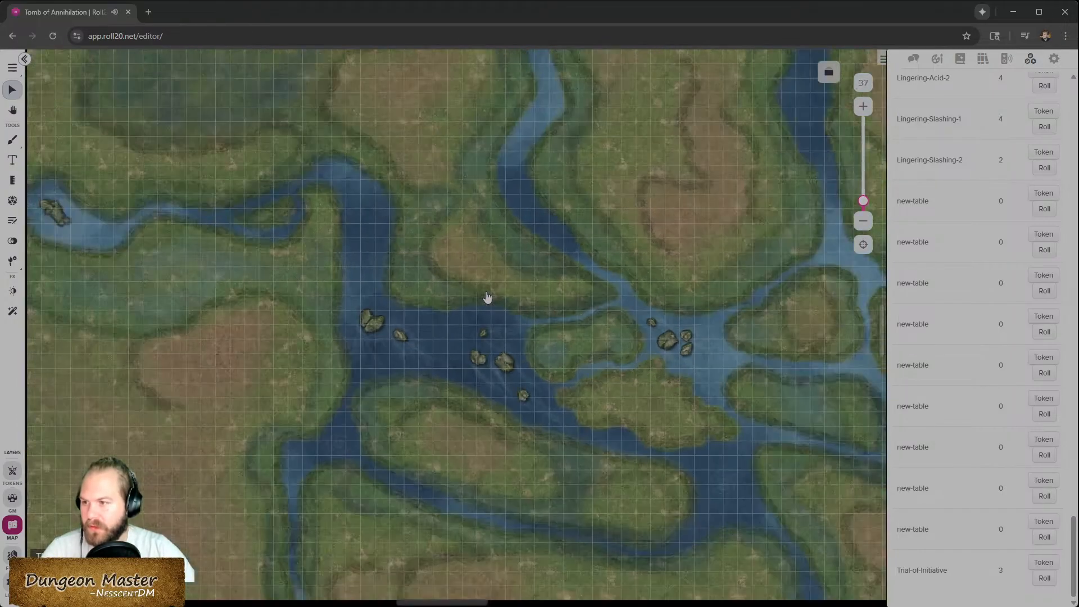
scroll(486, 297, "down", 5)
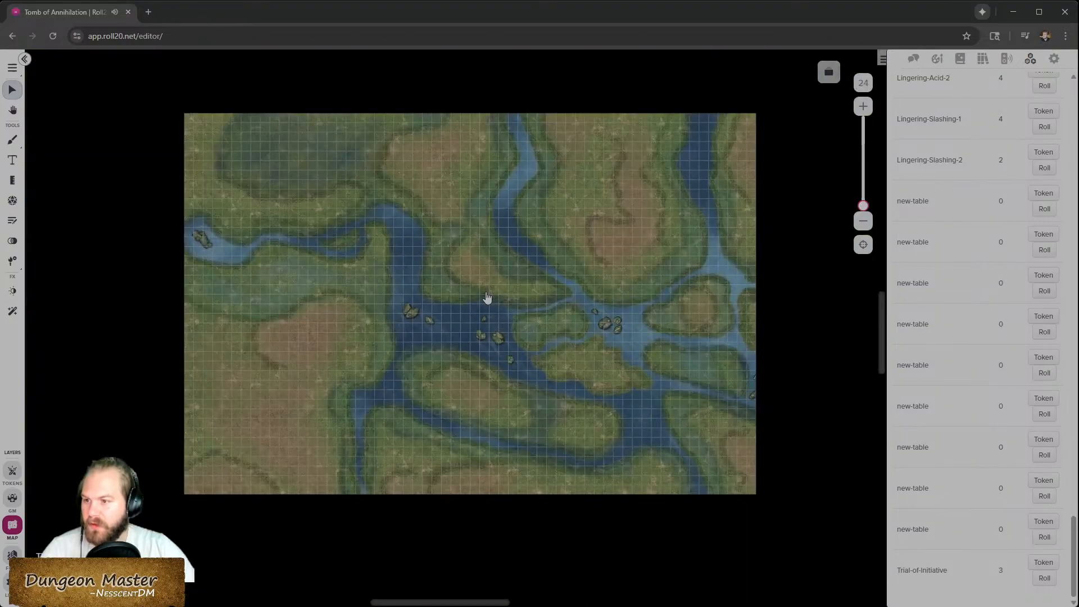
right_click(486, 298)
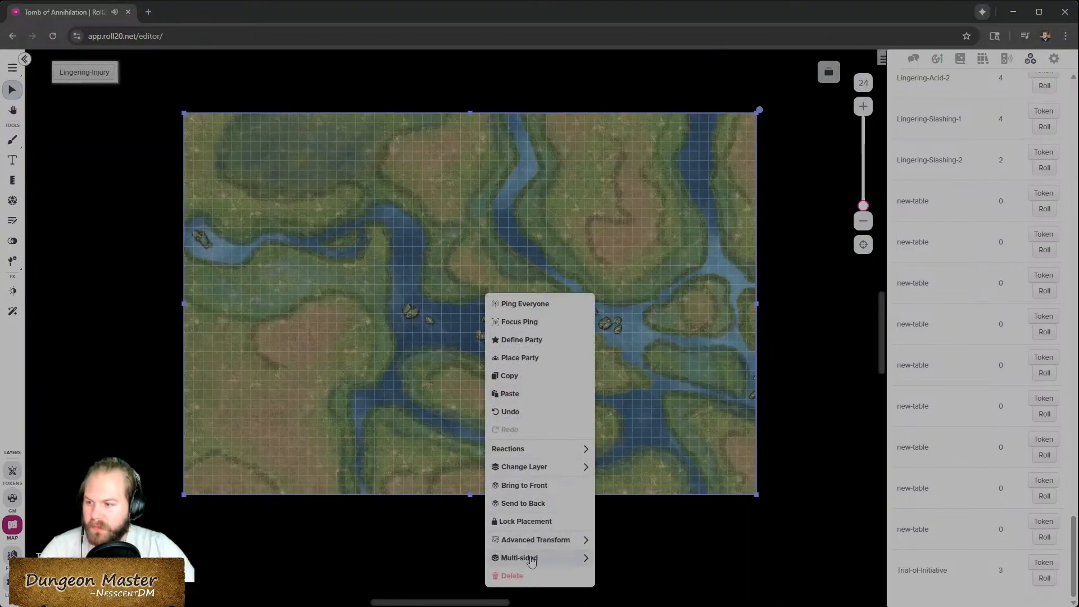
mouse_move(540, 558)
left_click(641, 578)
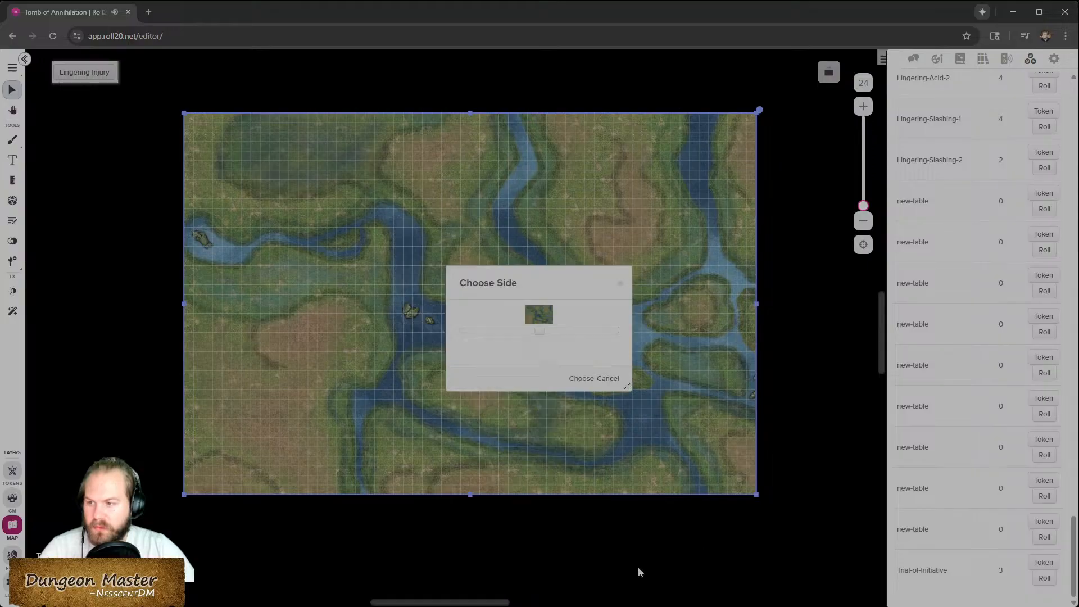
left_click(582, 381)
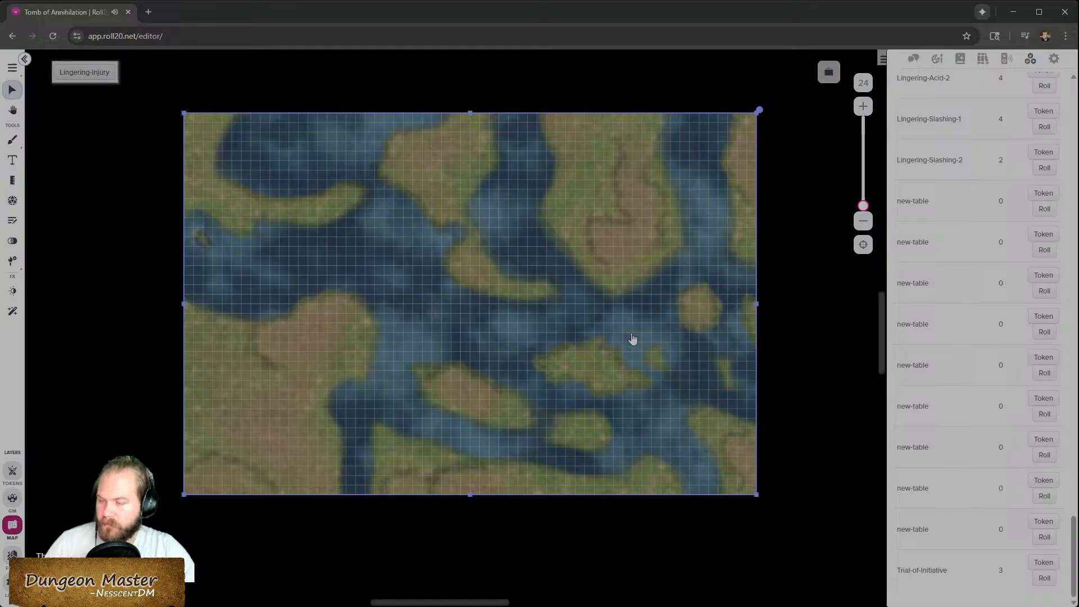
left_click(820, 335)
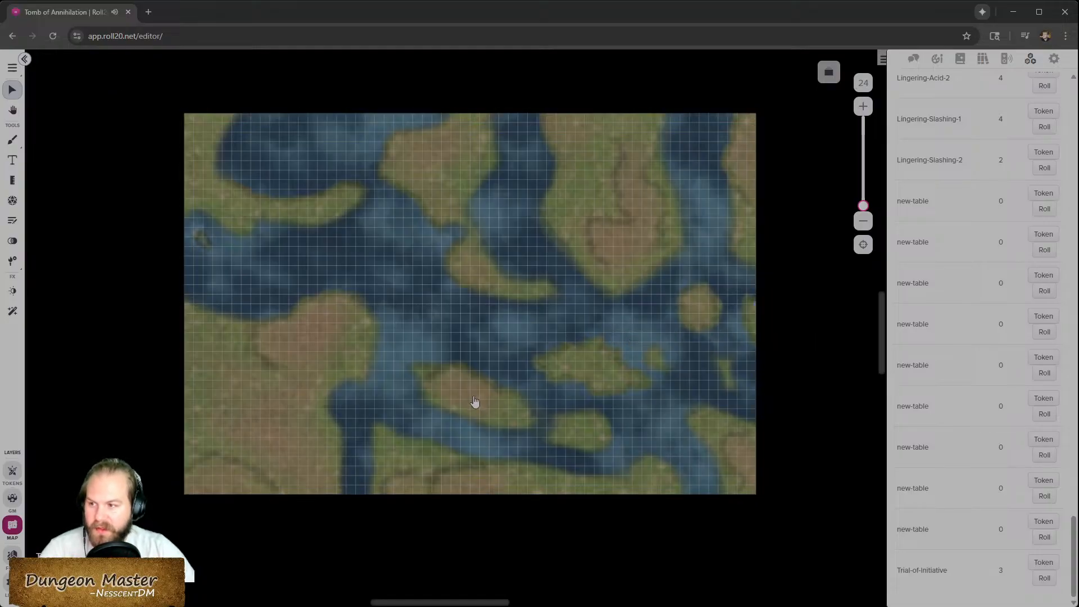
- Zoom and pan around the map to inspect the High initiative version up close
scroll(626, 376, "up", 4)
scroll(626, 376, "down", 3)
scroll(580, 359, "up", 5)
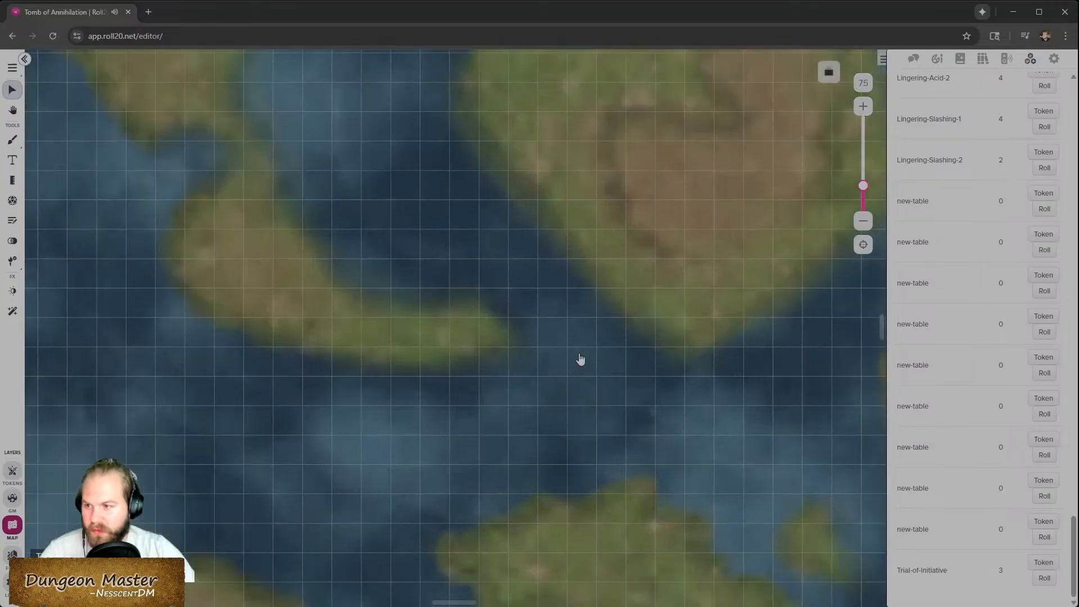
scroll(581, 360, "down", 3)
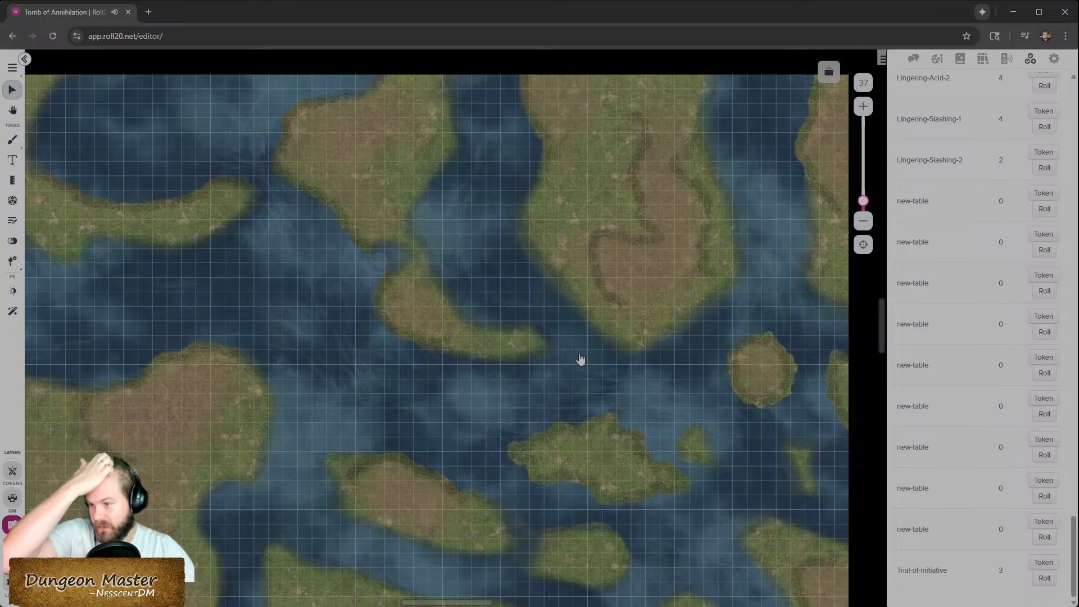
scroll(282, 306, "up", 2)
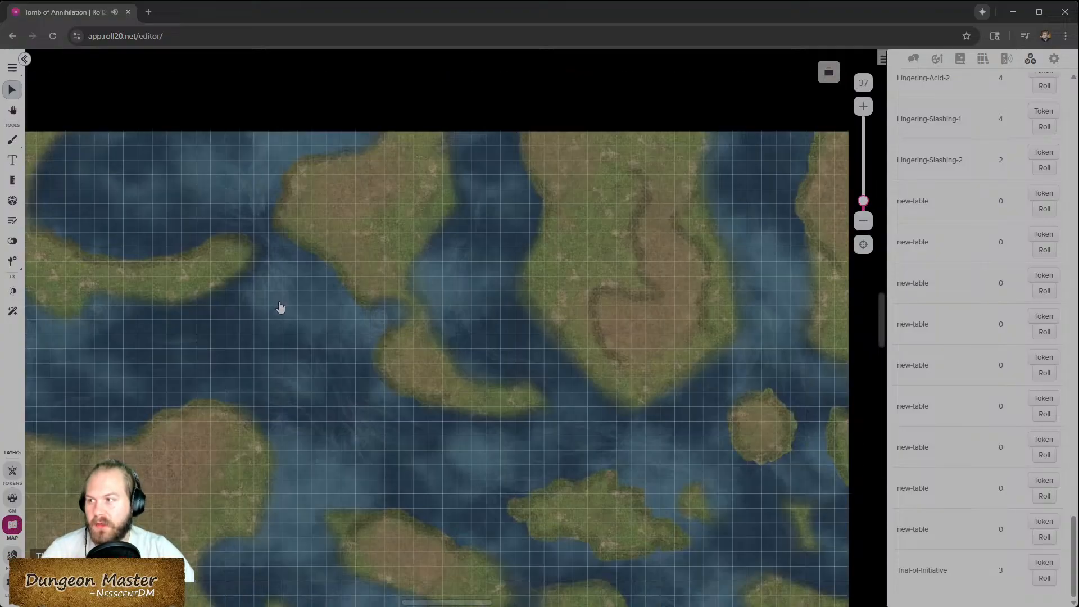
scroll(281, 303, "left", 2)
scroll(281, 304, "down", 3)
scroll(282, 304, "right", 3)
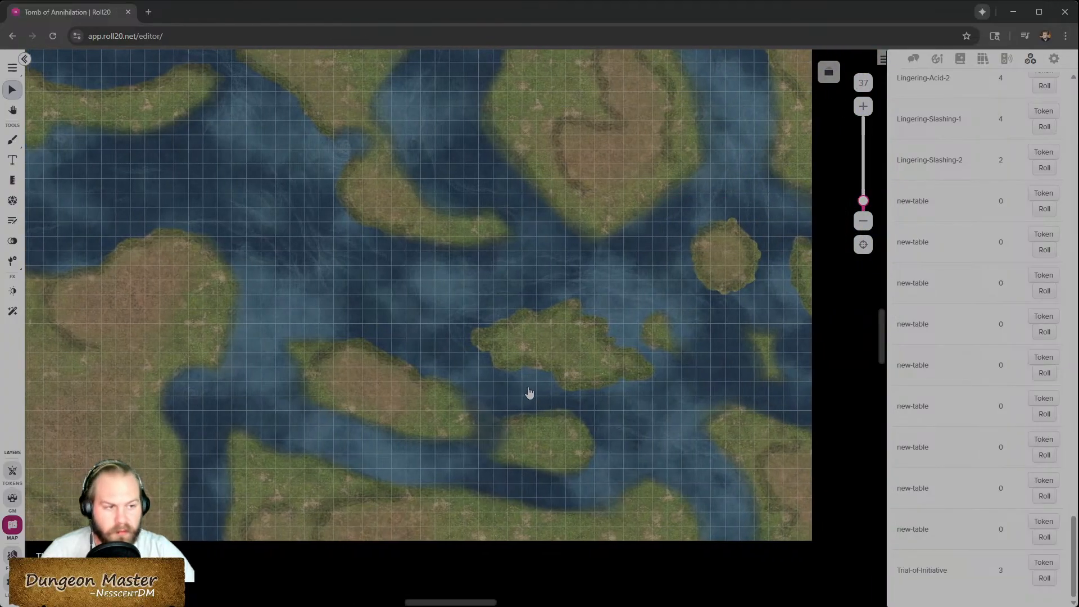
- Switch the table token to its first side to show the Low initiative map
right_click(456, 369)
mouse_move(509, 574)
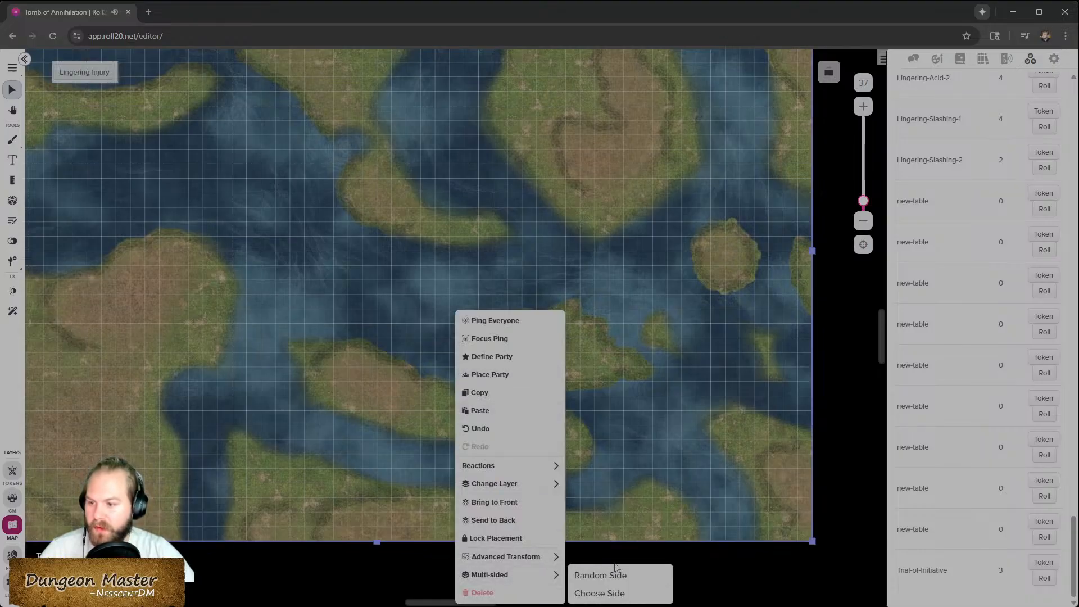
left_click(602, 593)
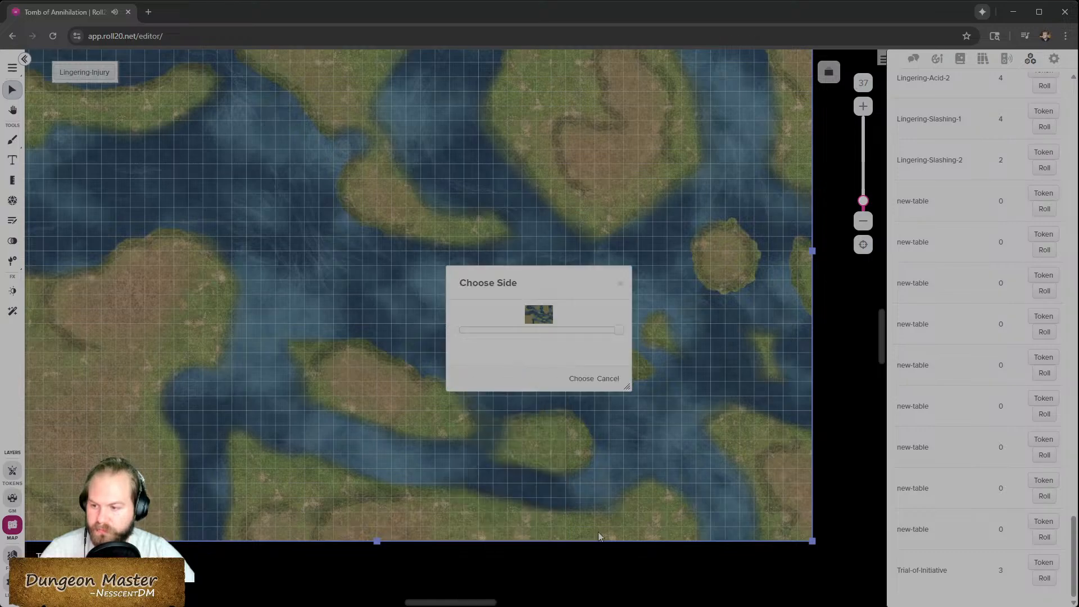
left_click(469, 330)
left_click(585, 379)
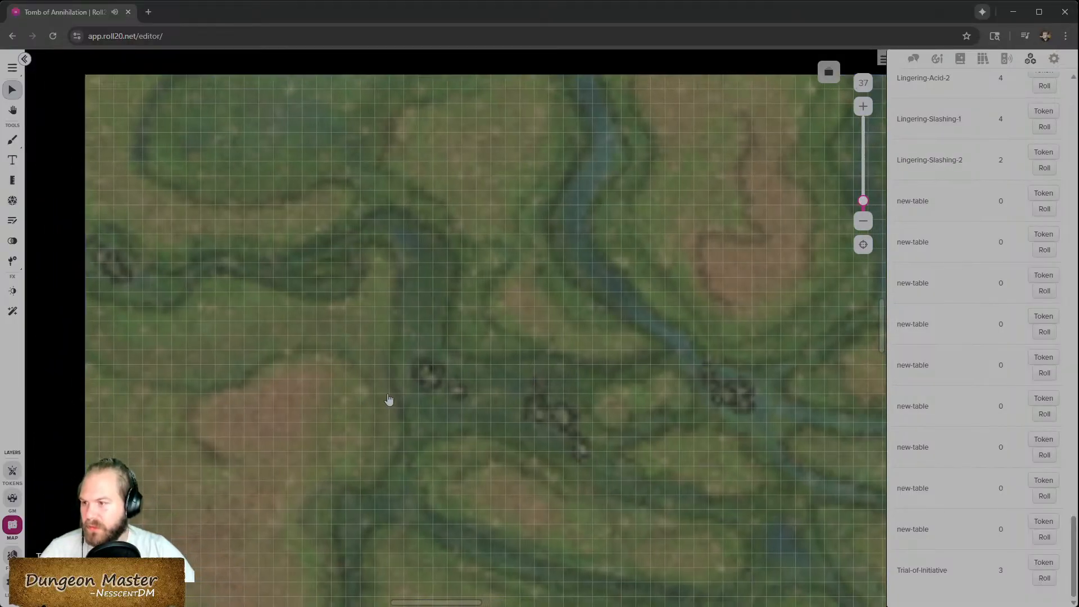
- Zoom and pan around the map to inspect the Low initiative version in detail
scroll(374, 412, "down", 5)
scroll(377, 416, "up", 2)
scroll(395, 426, "up", 1)
scroll(402, 434, "down", 1)
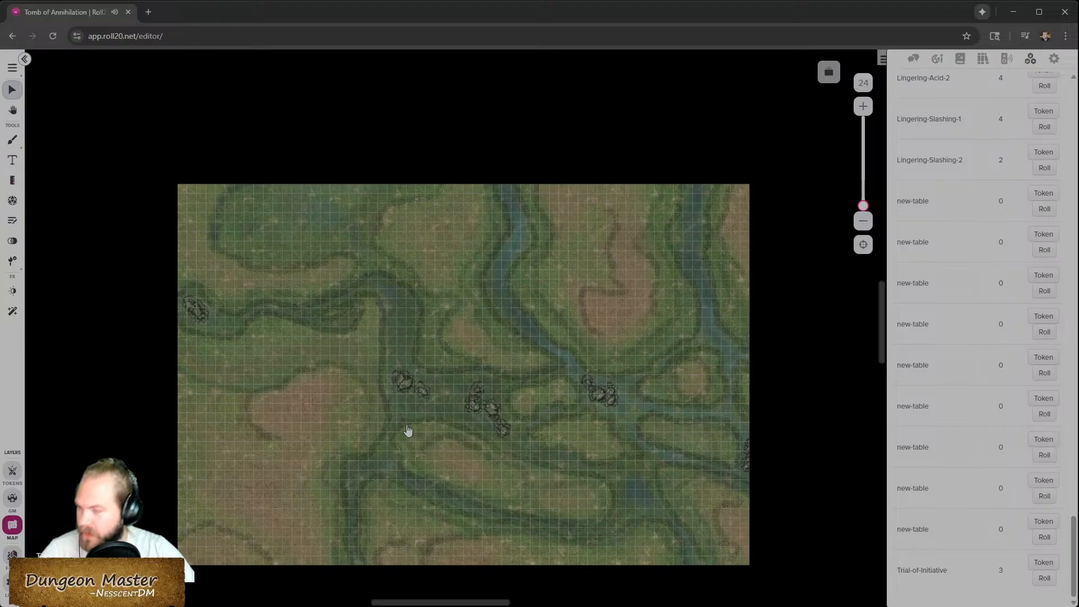
scroll(365, 385, "up", 2)
scroll(366, 383, "down", 2)
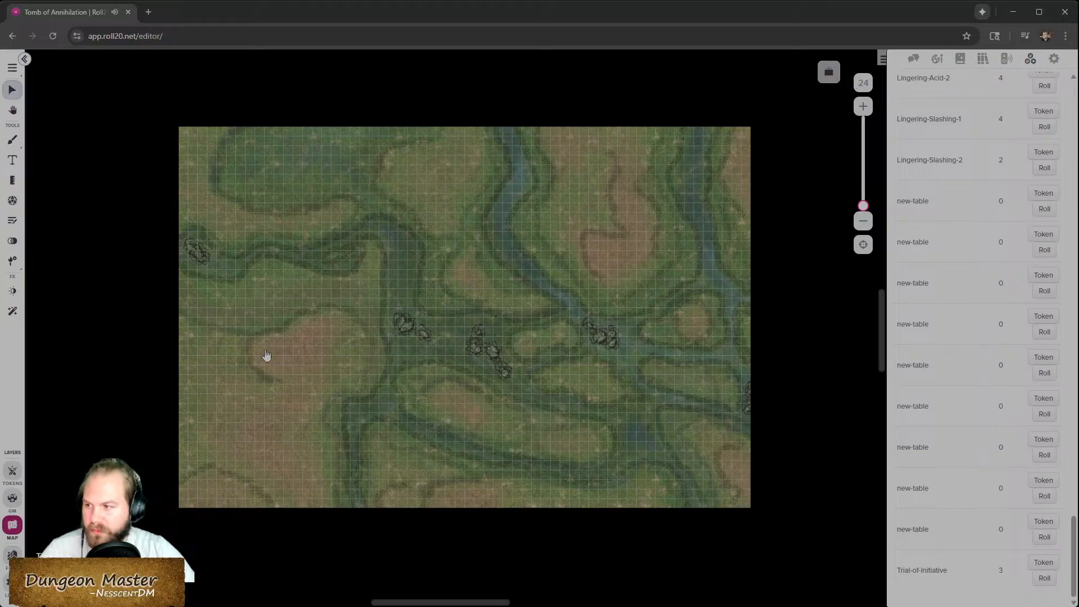
scroll(228, 278, "up", 3)
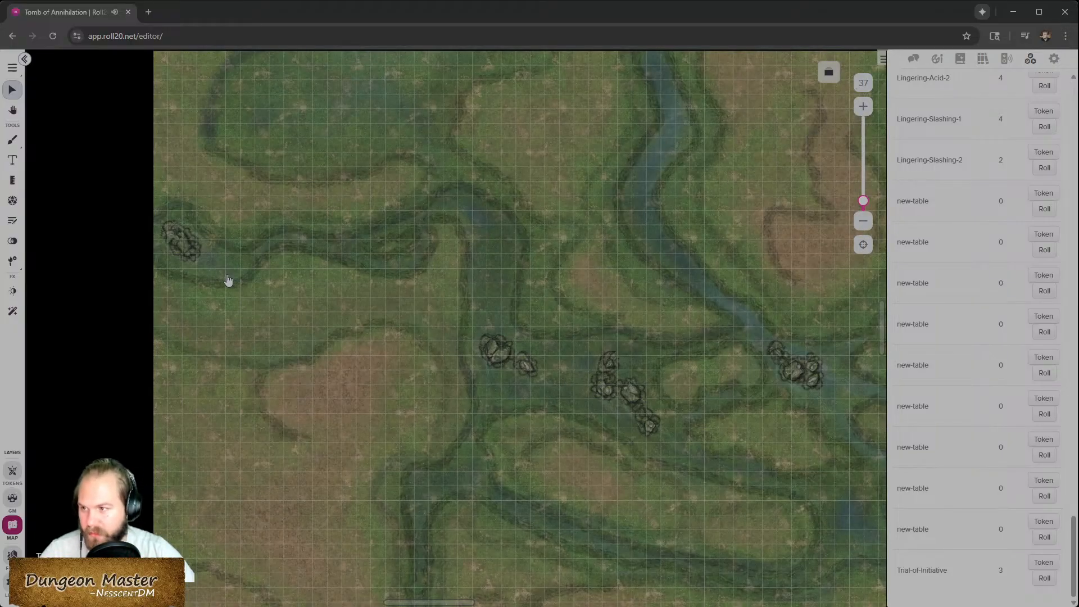
scroll(349, 313, "up", 1)
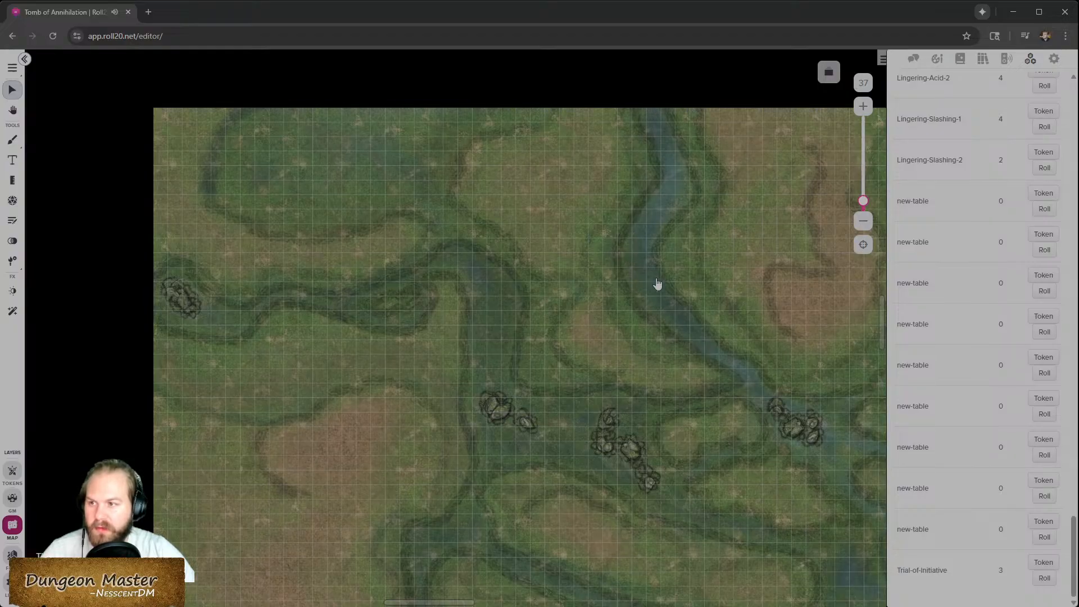
scroll(344, 438, "down", 1)
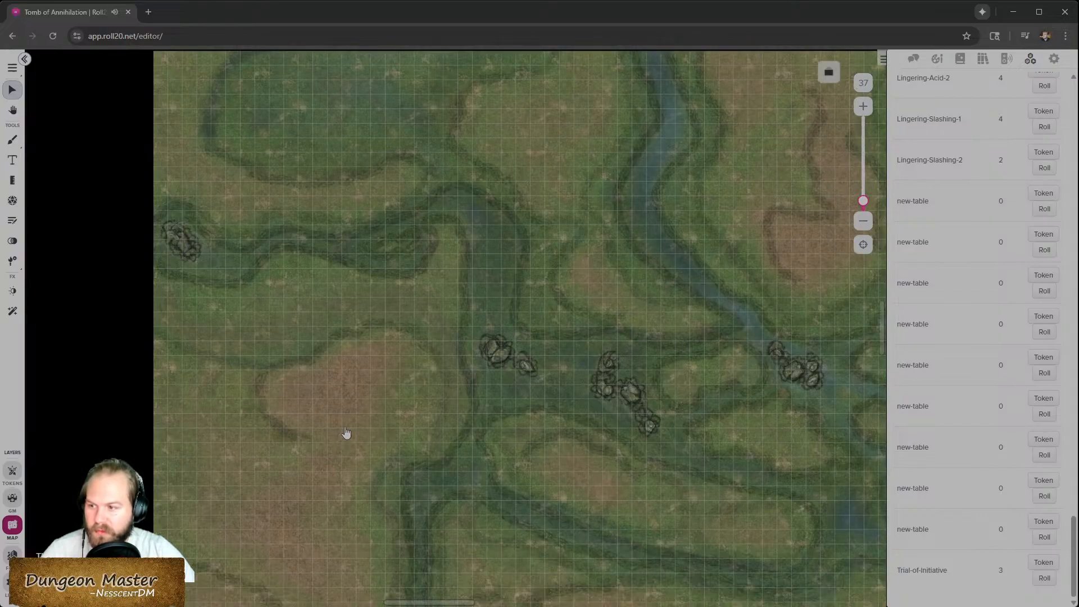
scroll(349, 418, "down", 1)
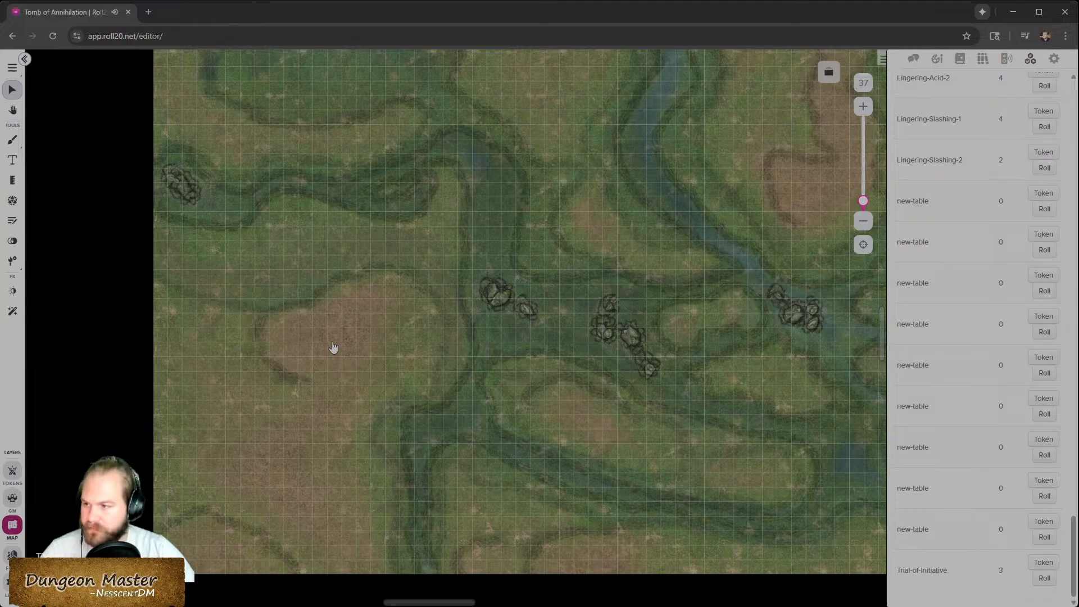
scroll(357, 411, "up", 3)
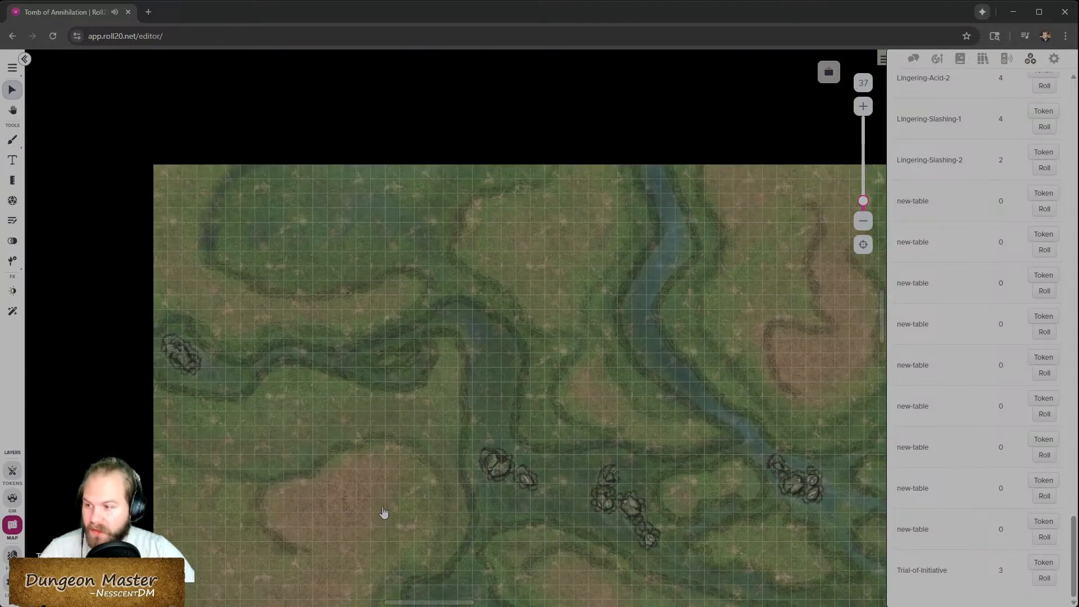
scroll(384, 508, "down", 2)
scroll(373, 399, "down", 2)
scroll(373, 399, "up", 2)
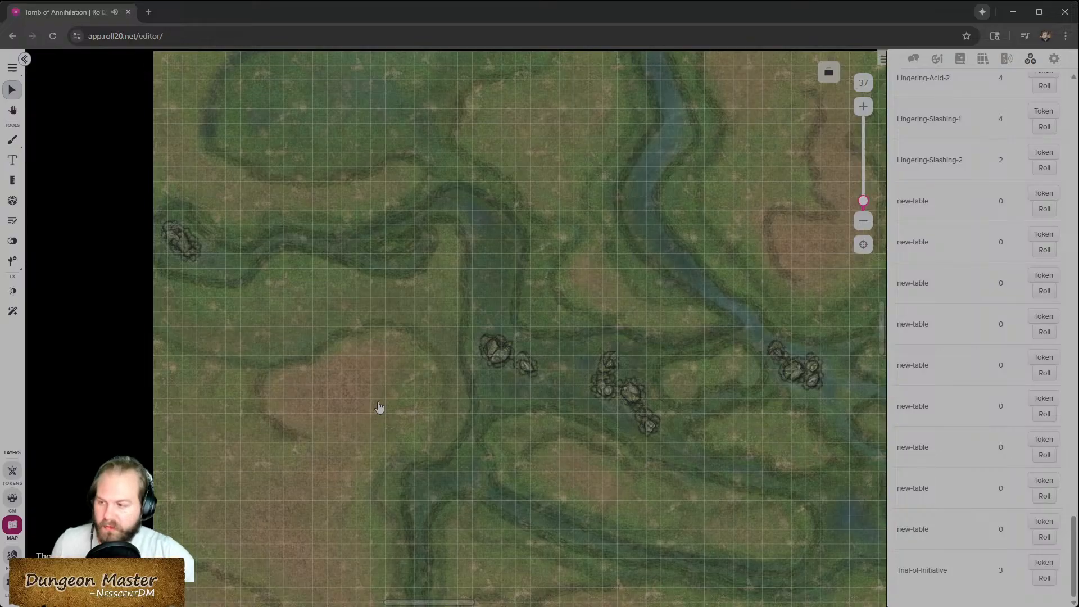
scroll(515, 410, "up", 2)
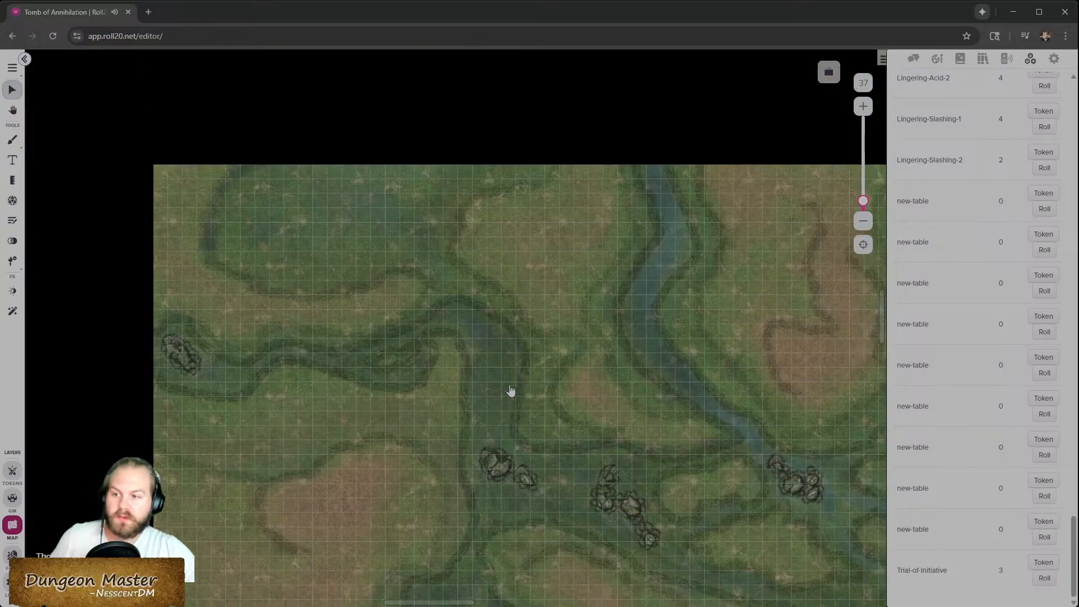
scroll(510, 390, "right", 2)
scroll(510, 391, "down", 4)
scroll(692, 357, "right", 1)
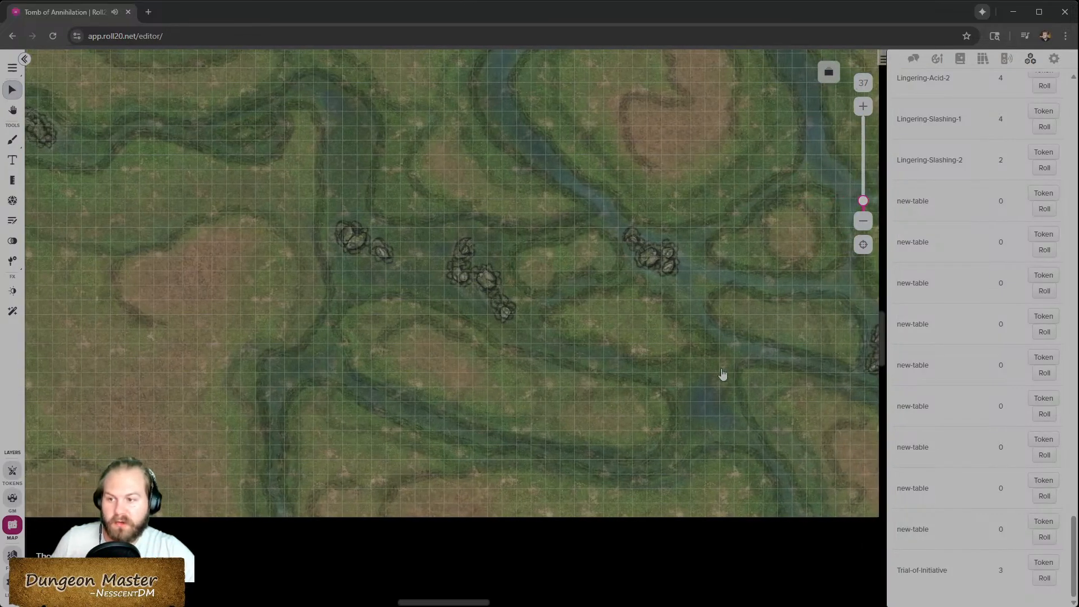
scroll(585, 369, "right", 2)
scroll(585, 369, "left", 4)
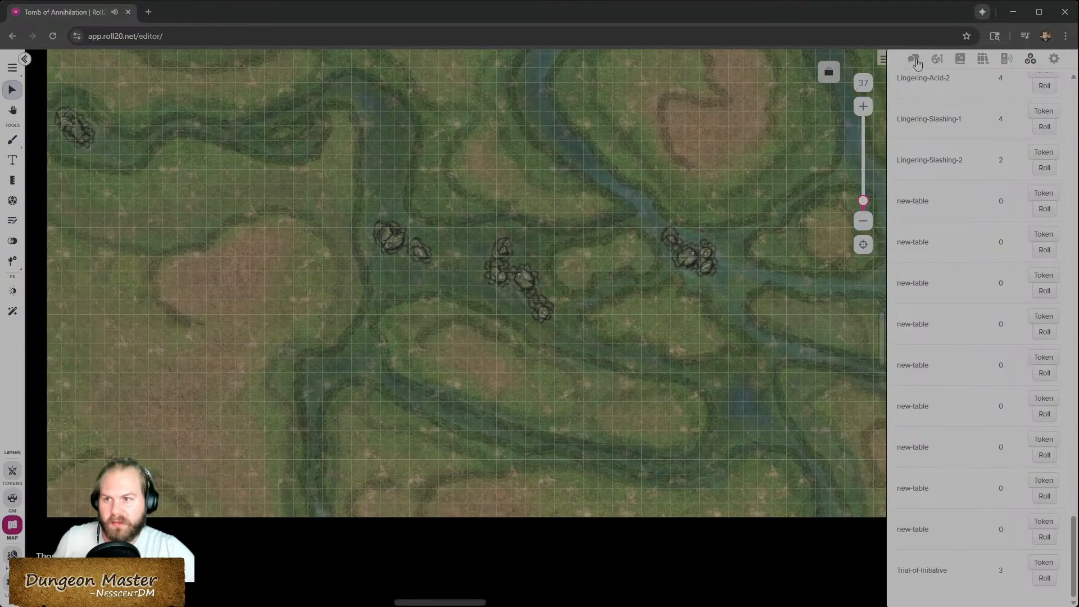
- Open the art library and browse the Premium Assets marketplace purchases list
left_click(914, 59)
left_click(1045, 318)
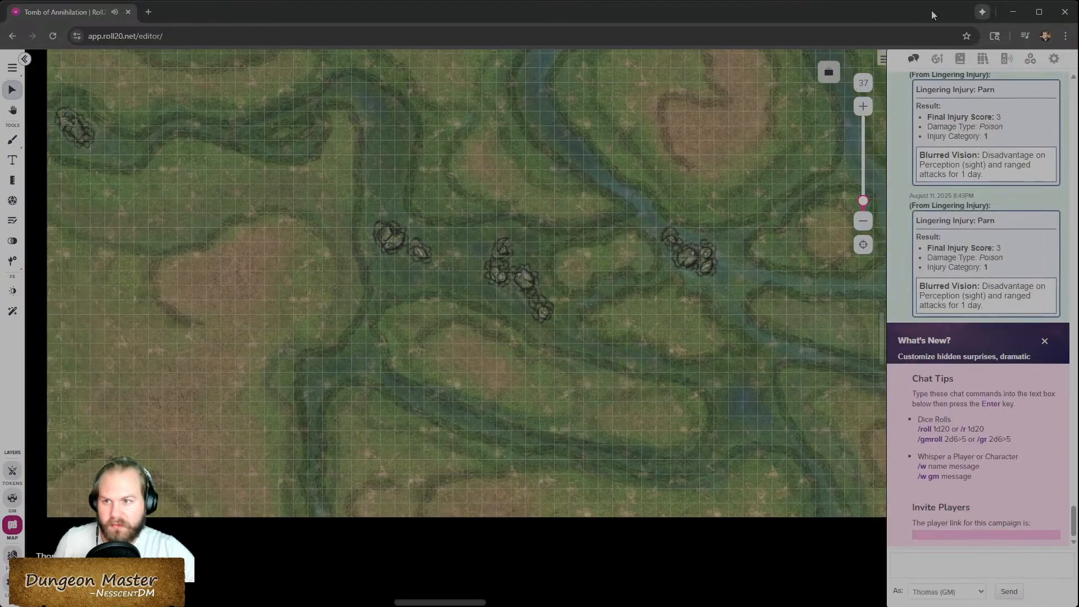
left_click(937, 58)
scroll(597, 388, "up", 1)
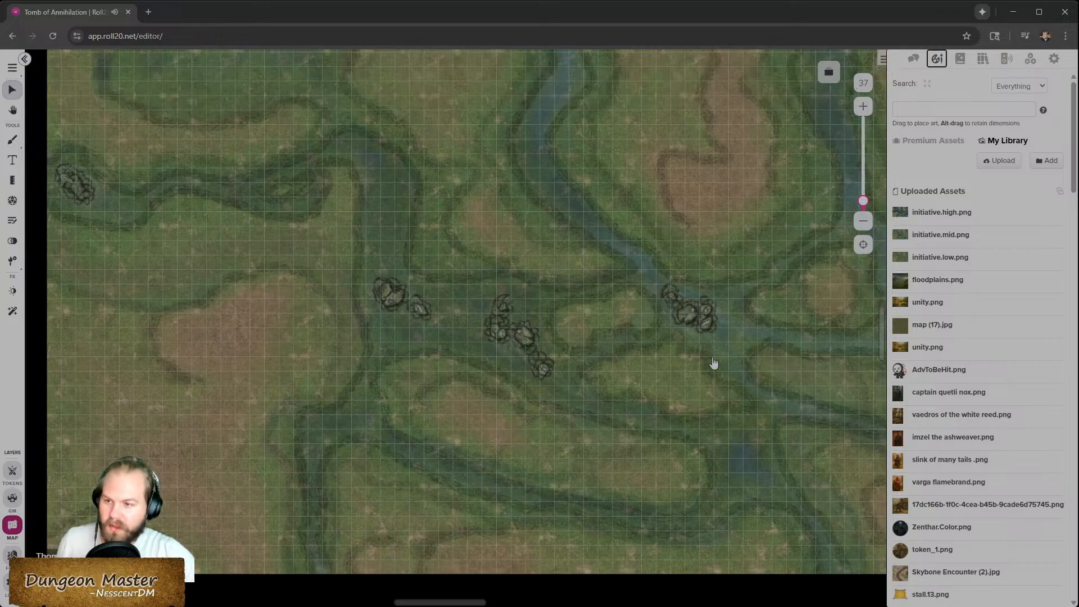
left_click(939, 144)
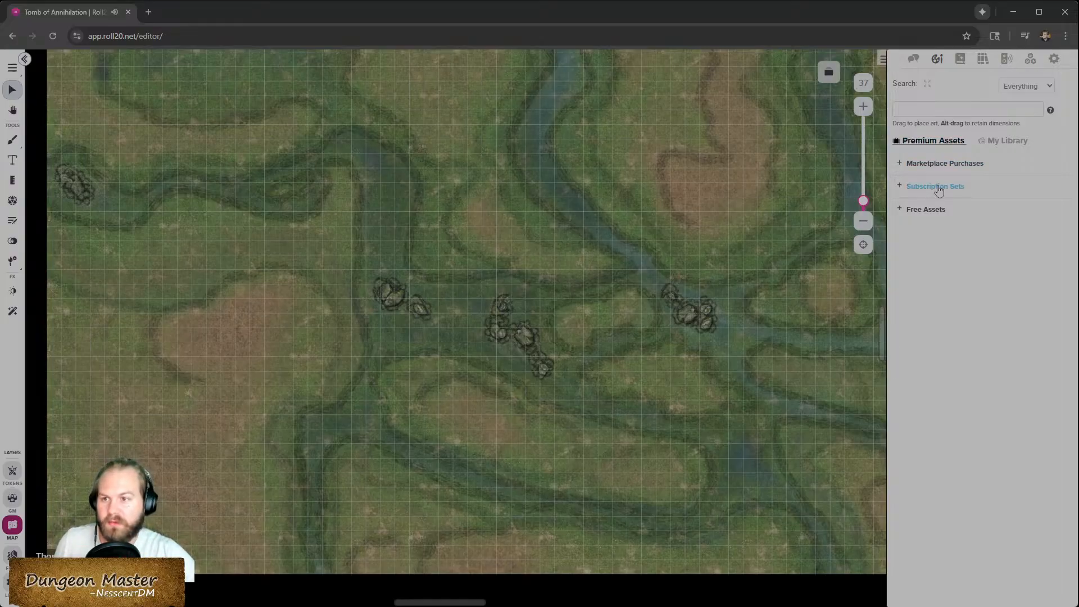
left_click(916, 163)
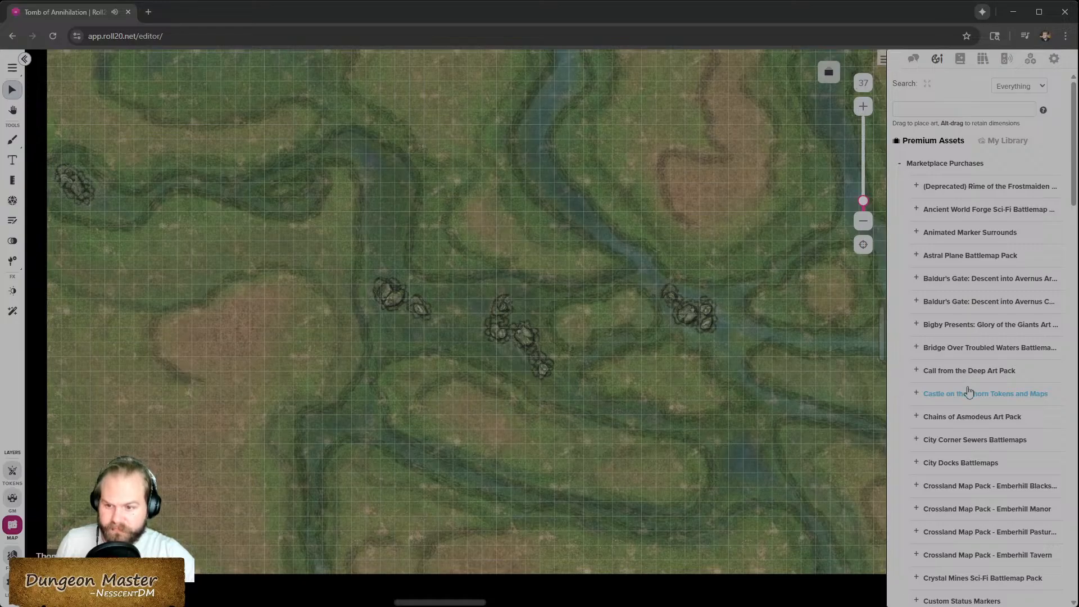
scroll(968, 392, "down", 7)
scroll(959, 400, "down", 20)
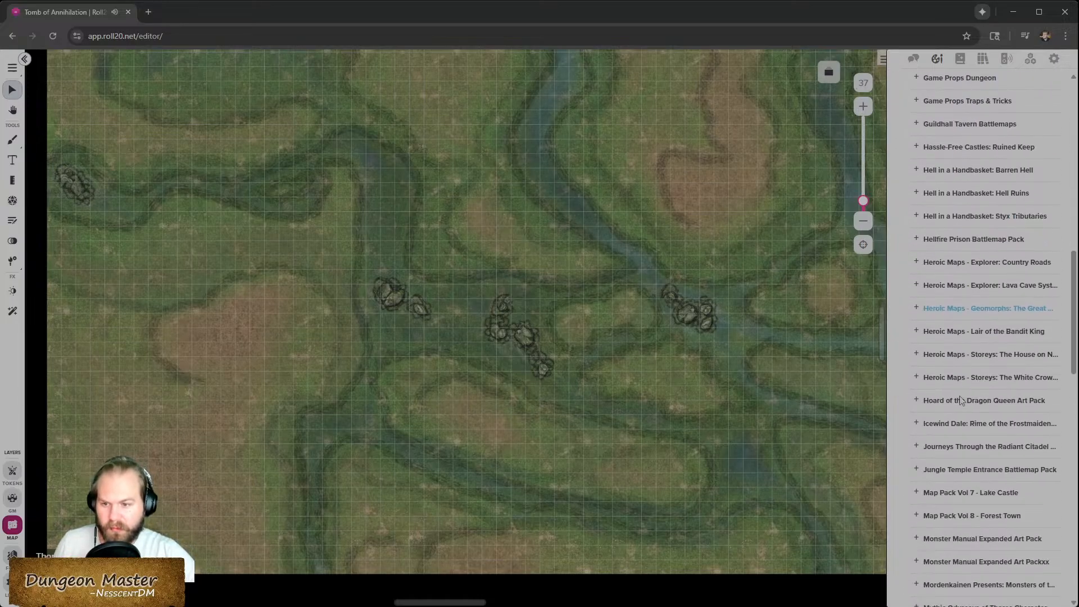
scroll(961, 400, "down", 5)
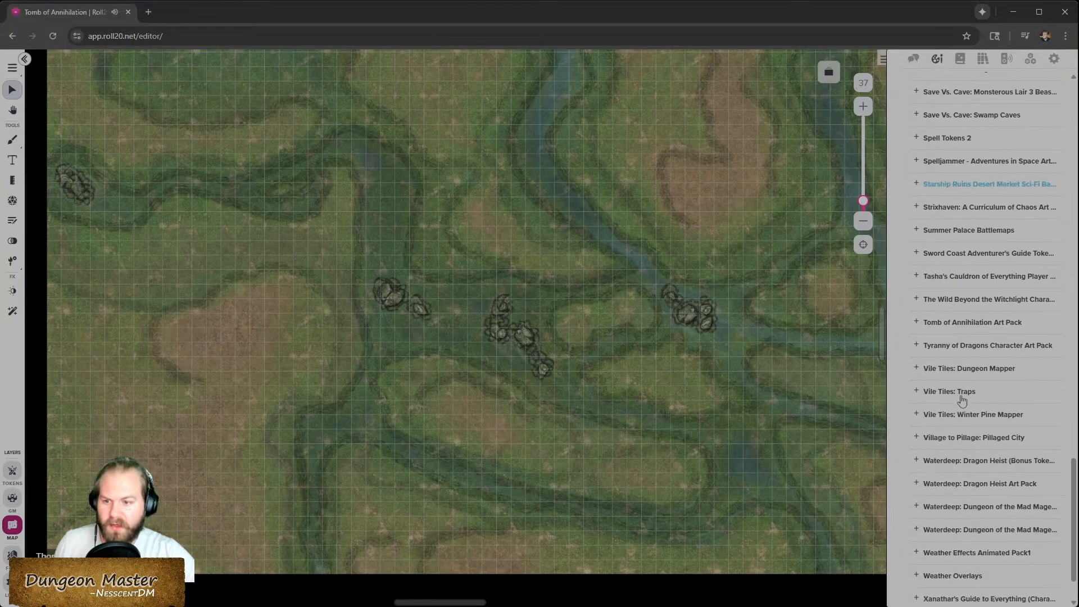
scroll(961, 399, "up", 1)
scroll(962, 400, "down", 1)
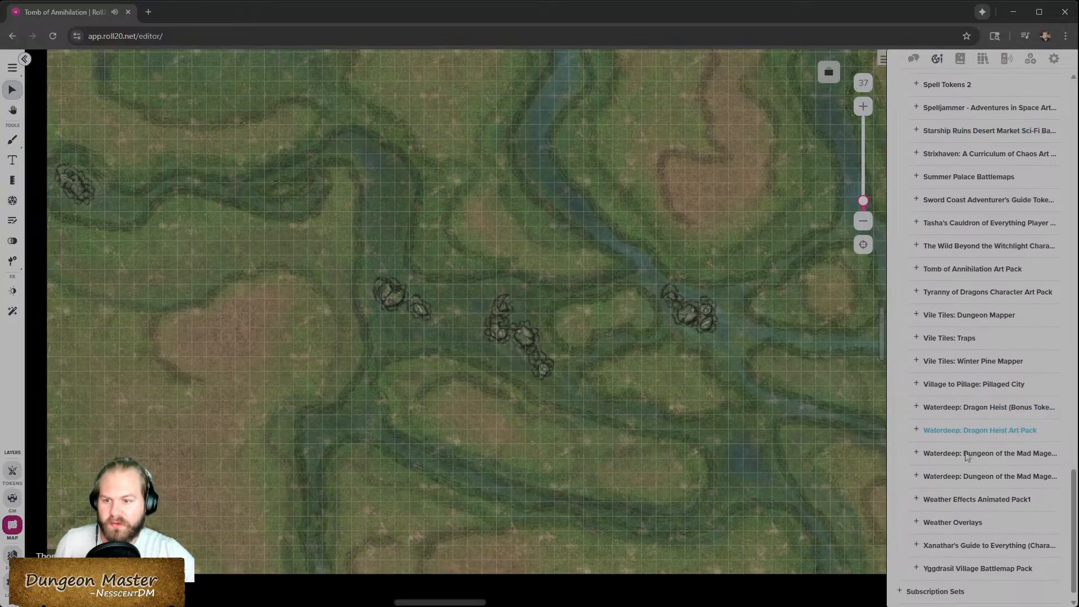
scroll(998, 441, "up", 4)
scroll(998, 440, "up", 1)
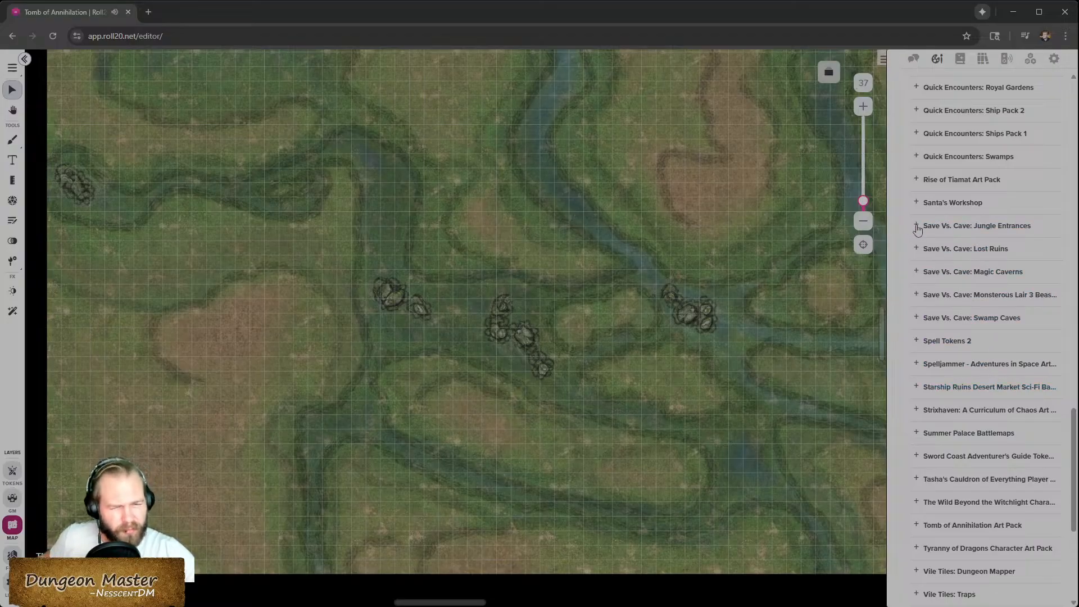
- Expand the Save Vs. Cave: Jungle Entrances art set and scroll through its map sections and plant assets
left_click(917, 227)
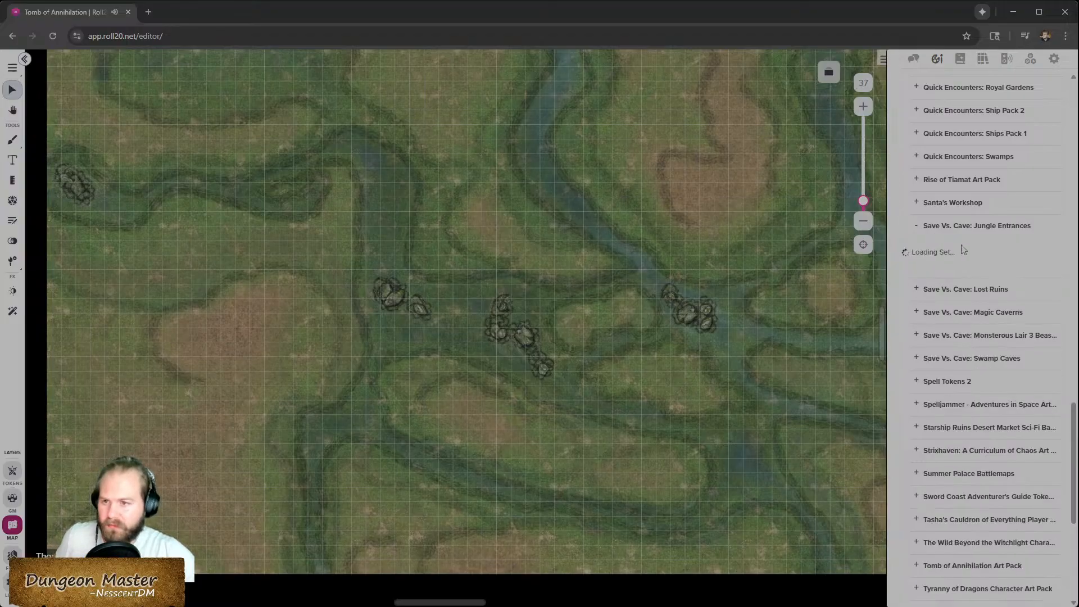
mouse_move(978, 267)
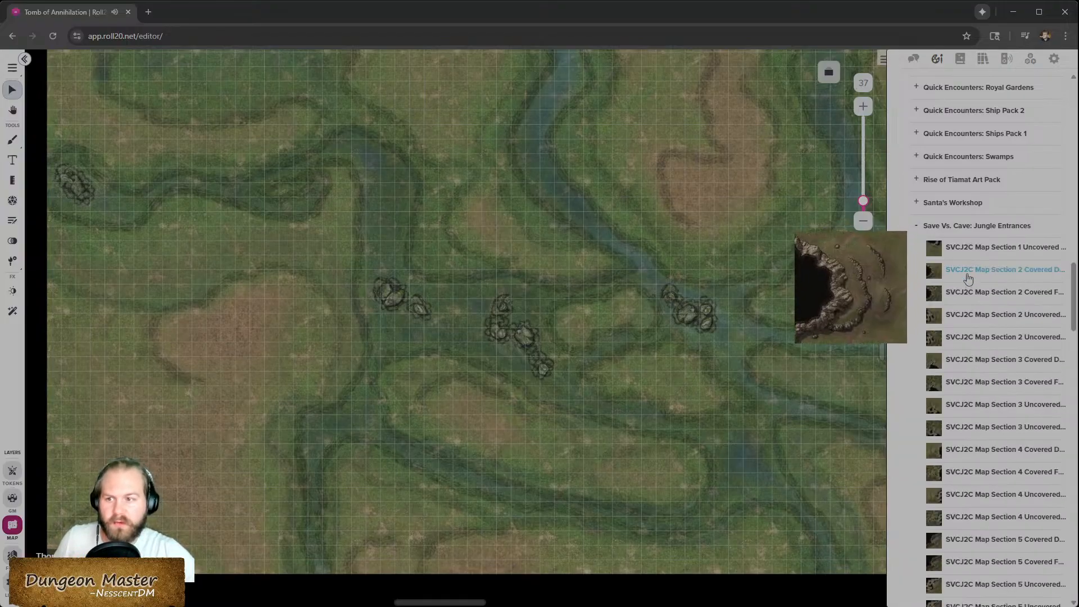
scroll(1000, 539, "down", 5)
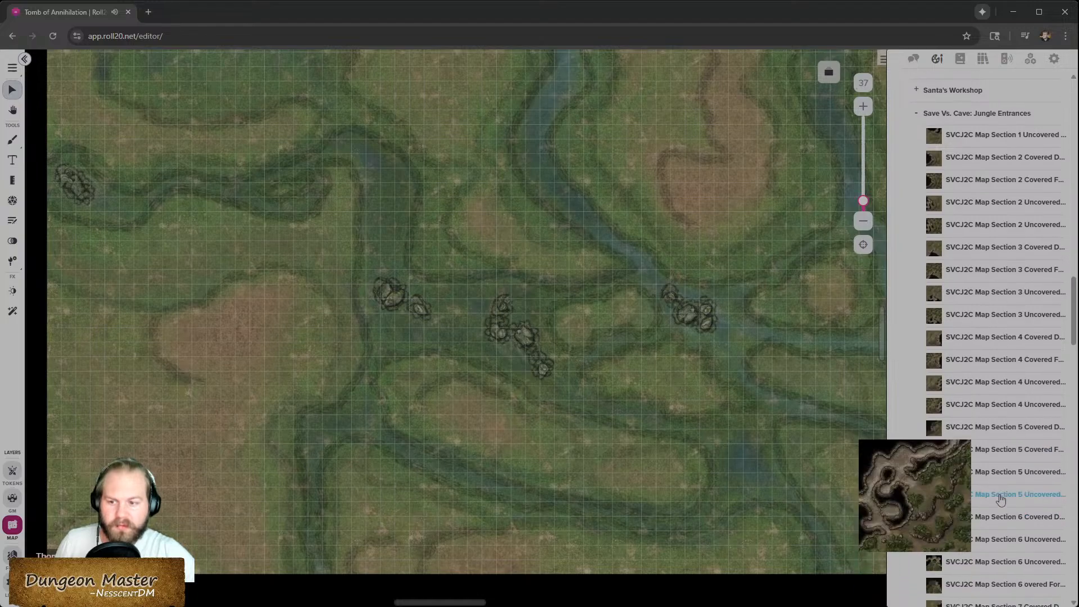
scroll(1001, 472, "down", 2)
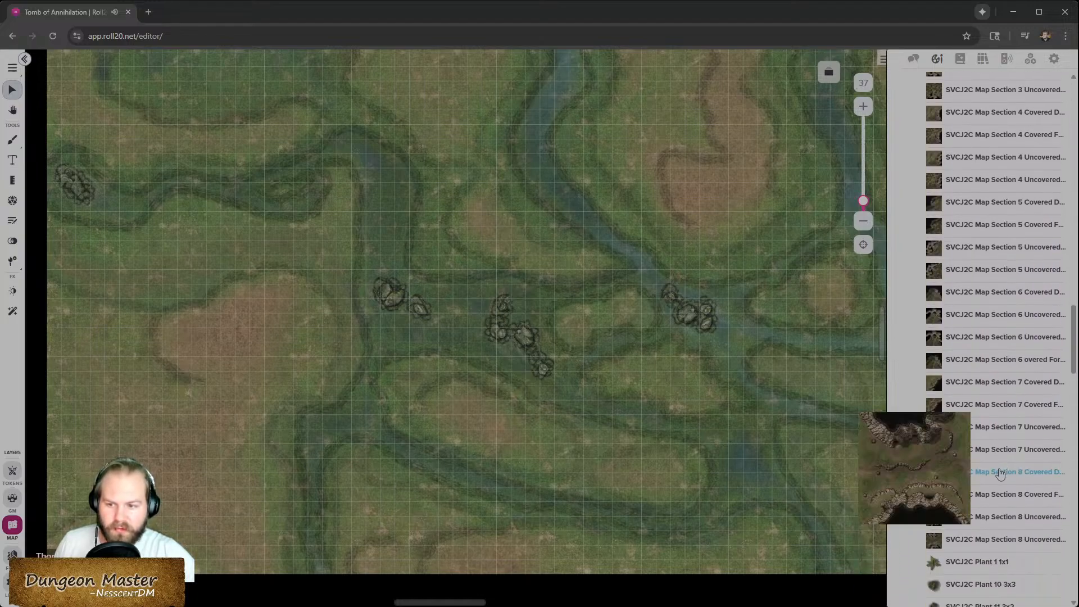
scroll(985, 509, "down", 1)
scroll(971, 458, "down", 2)
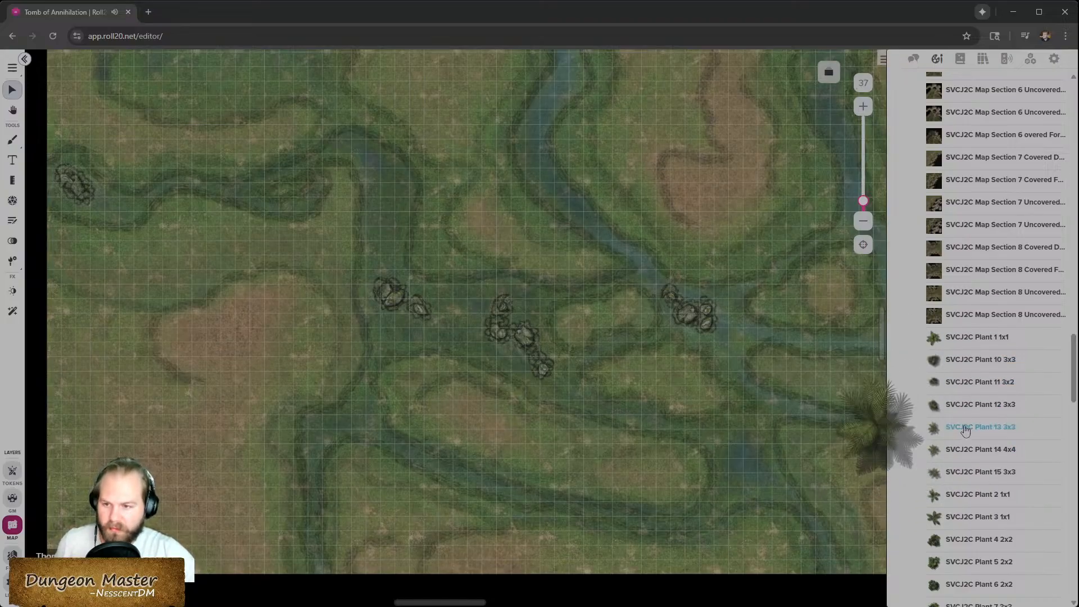
scroll(968, 438, "down", 1)
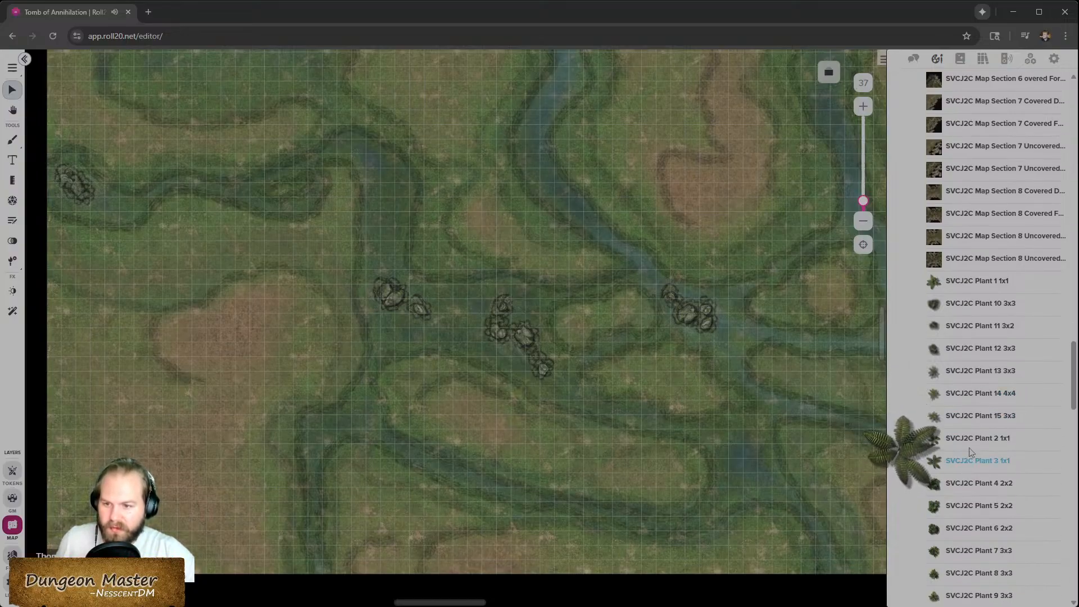
scroll(970, 427, "down", 2)
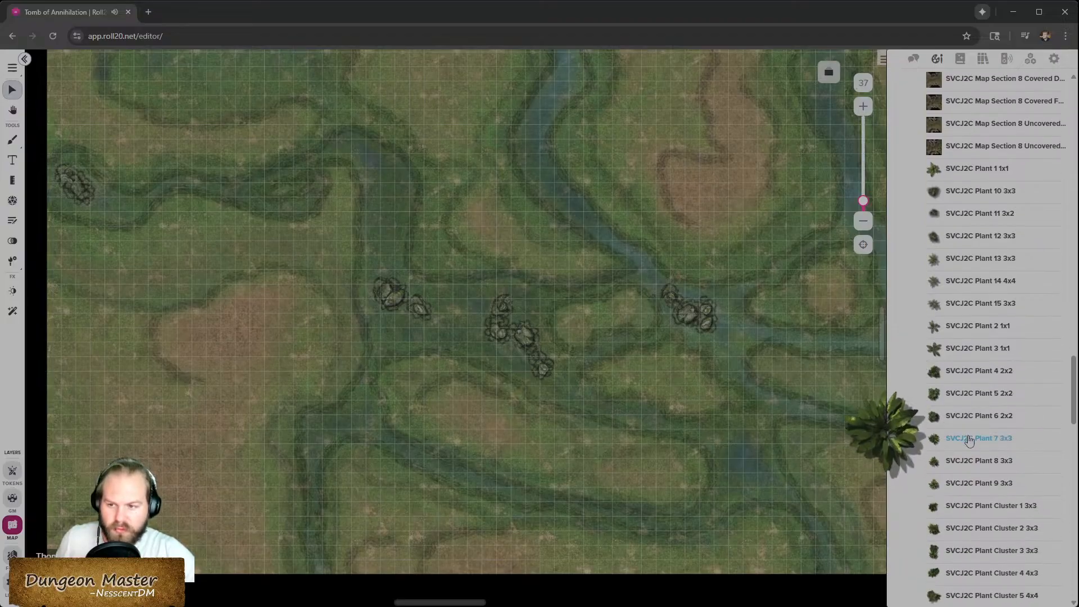
scroll(969, 440, "down", 1)
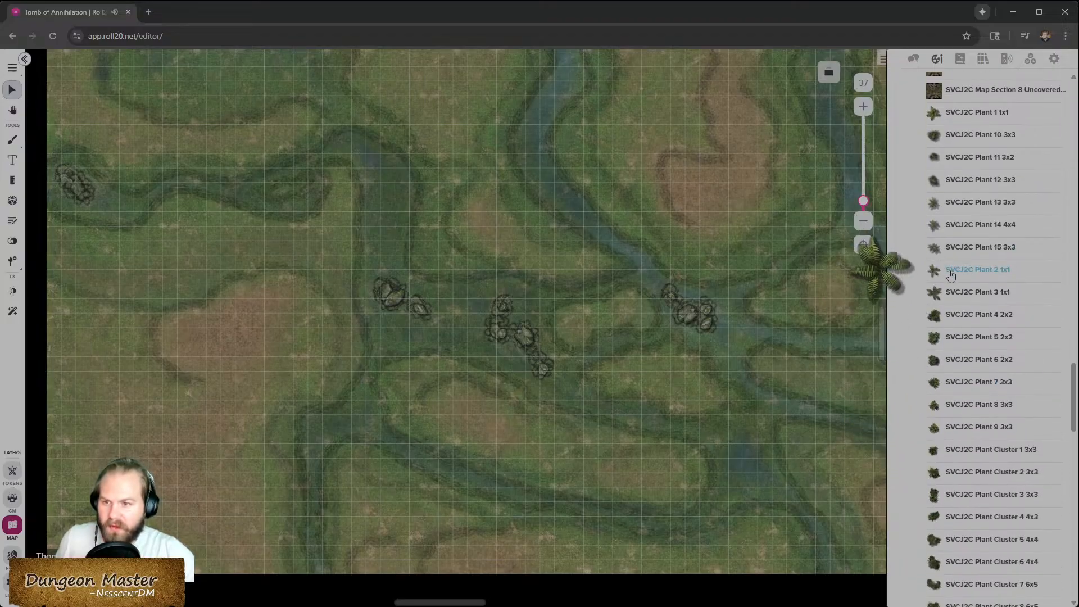
scroll(961, 484, "down", 2)
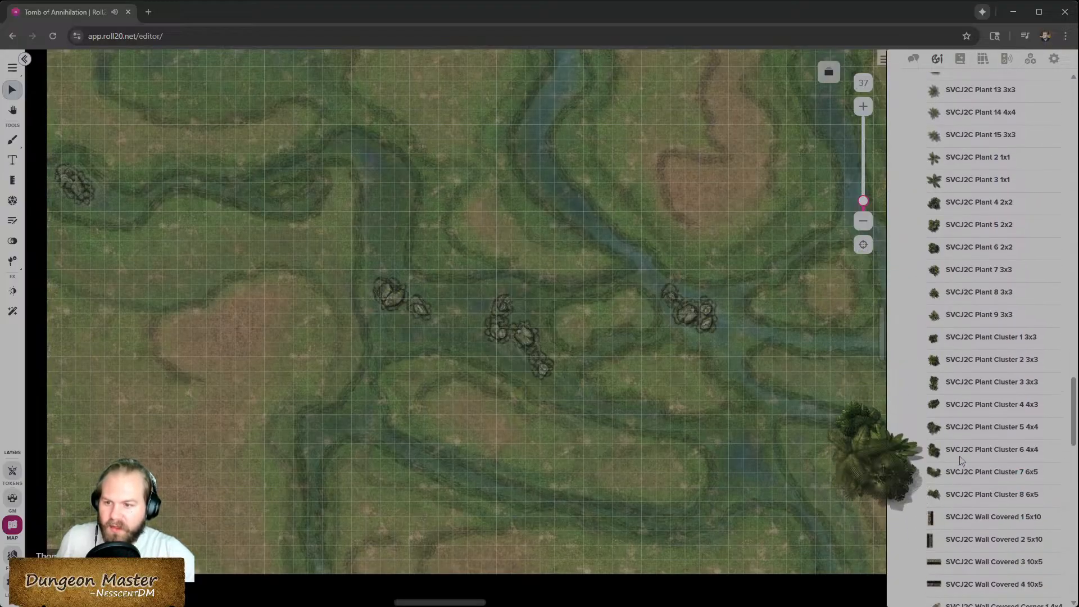
scroll(962, 437, "down", 2)
scroll(961, 437, "up", 2)
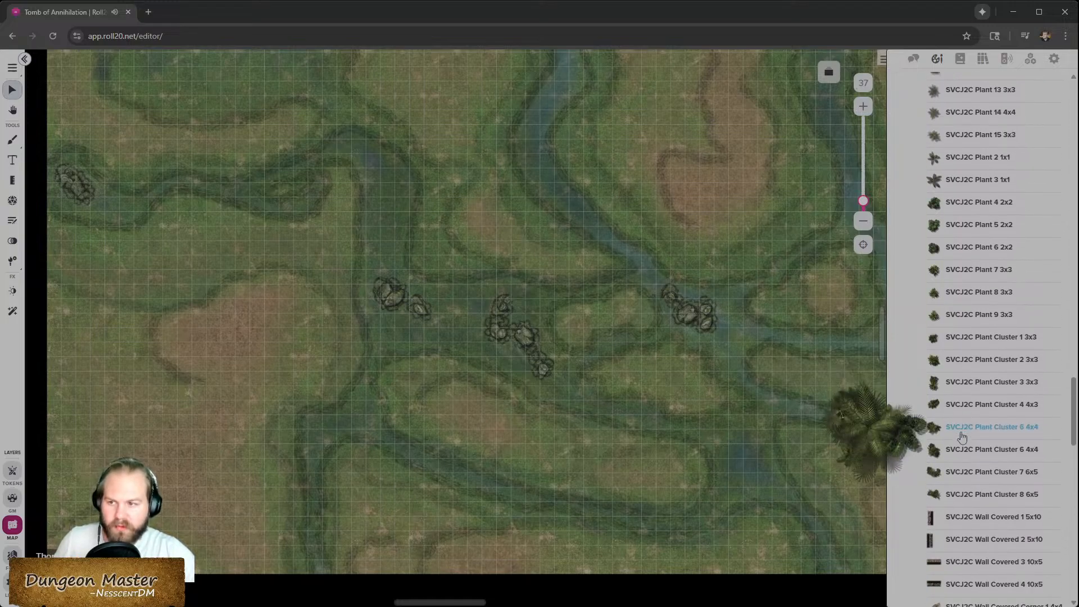
scroll(962, 433, "up", 5)
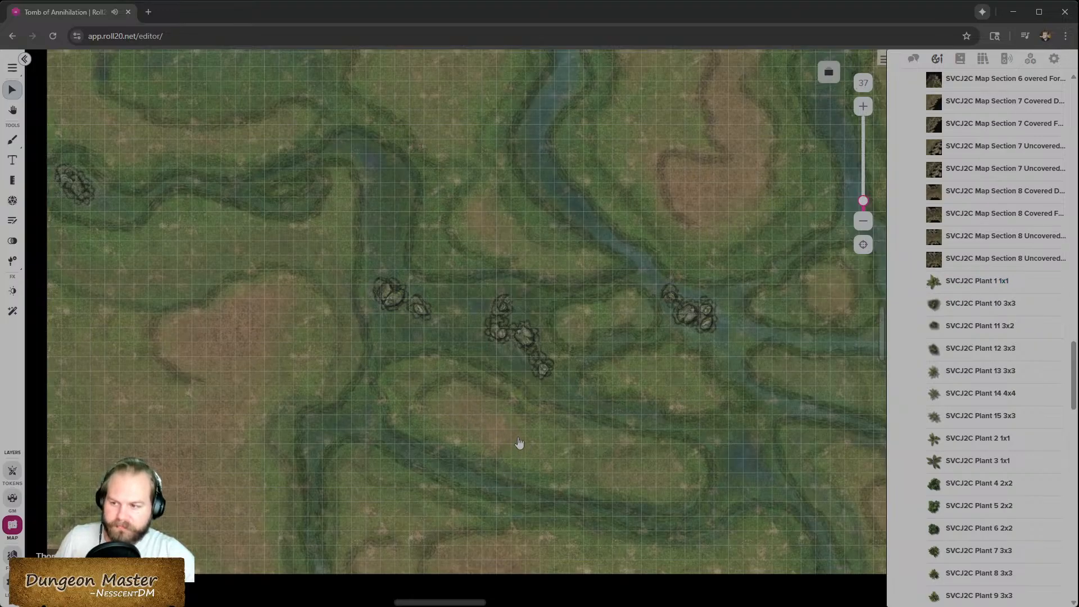
scroll(981, 427, "up", 2)
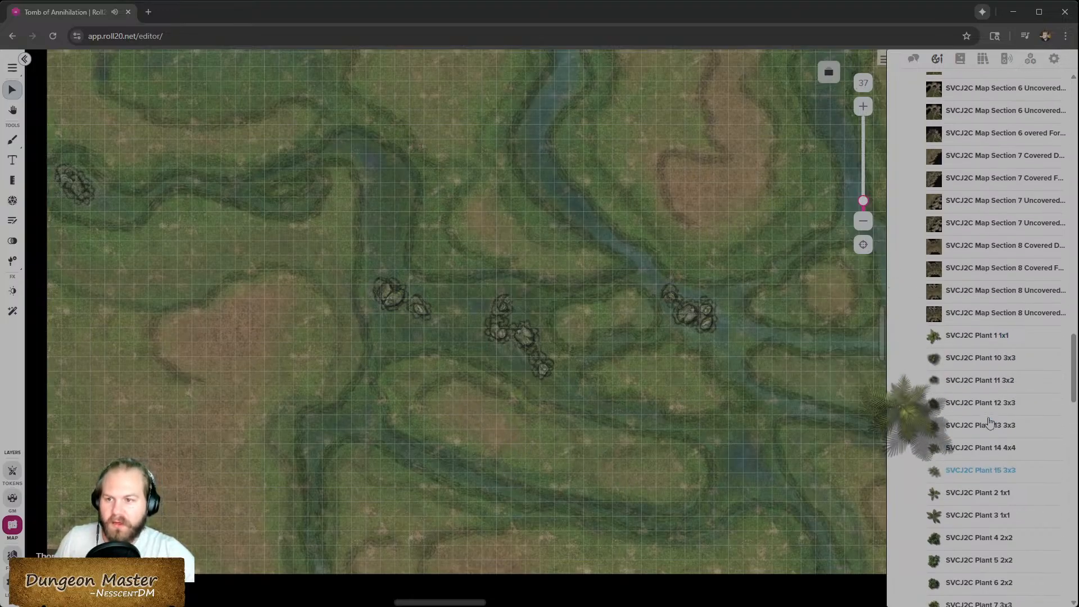
scroll(979, 430, "up", 11)
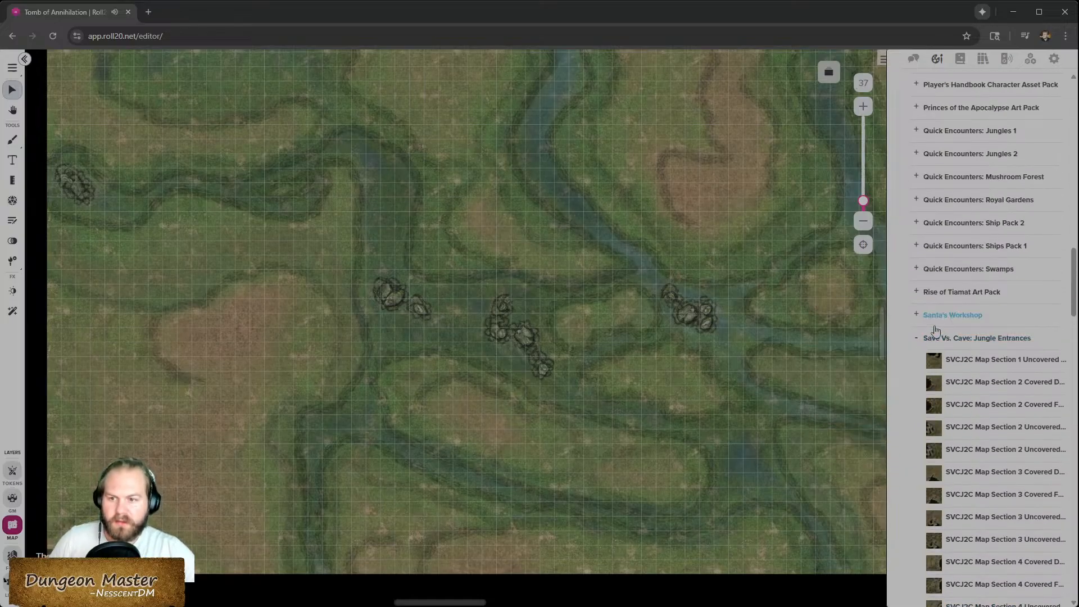
- Place the Highground in Swamp map from Quick Encounters: Swamps onto the page, enlarge it to preview, then delete it
left_click(917, 268)
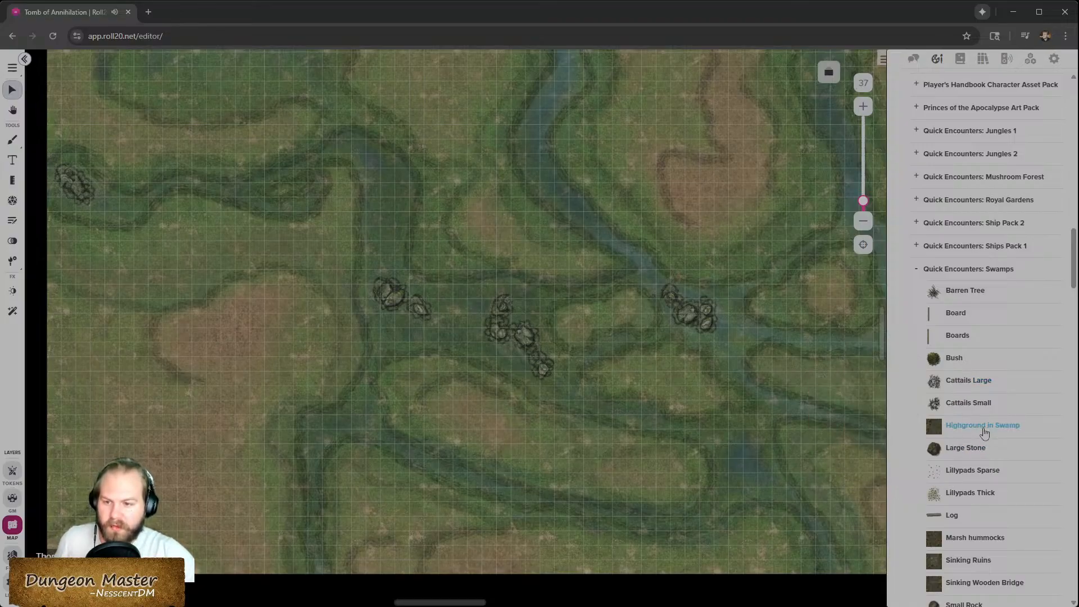
left_click_drag(985, 431, 452, 350)
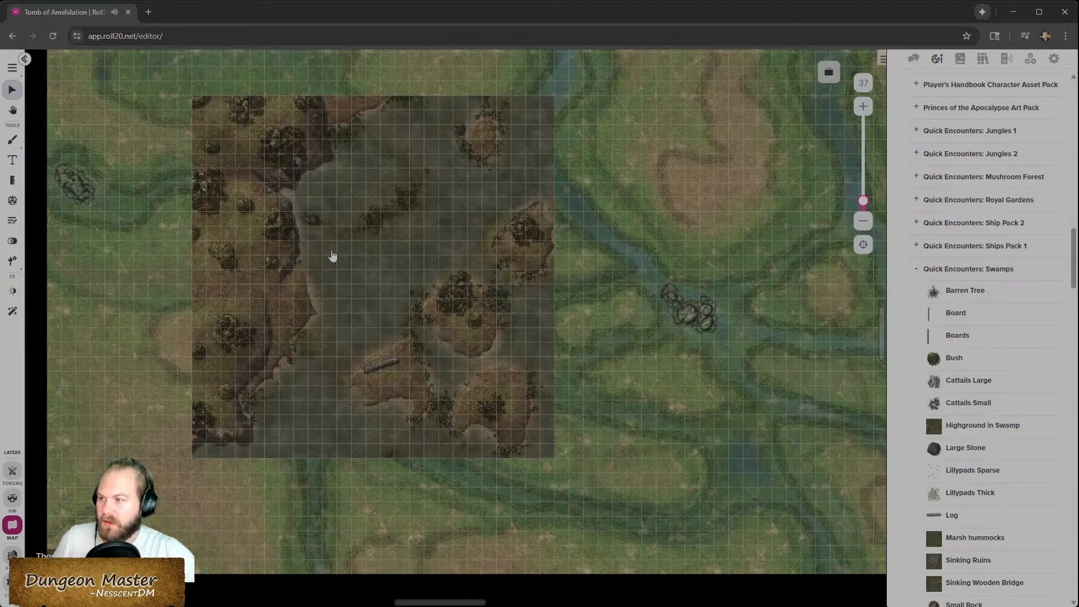
left_click(509, 425)
left_click_drag(552, 458, 773, 585)
left_click_drag(572, 415, 580, 360)
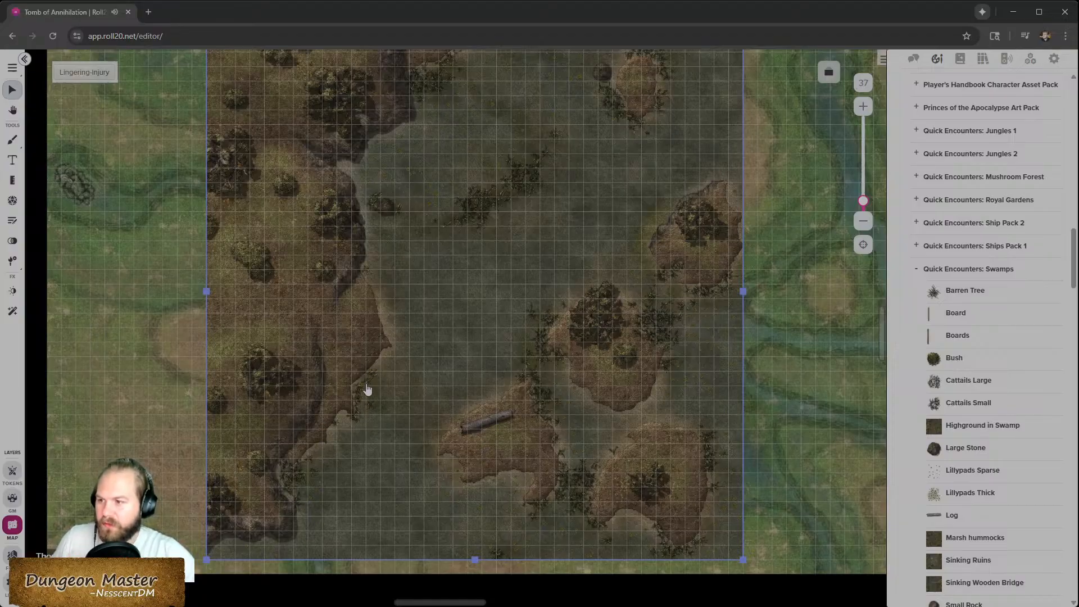
scroll(396, 329, "up", 3)
scroll(442, 325, "down", 1)
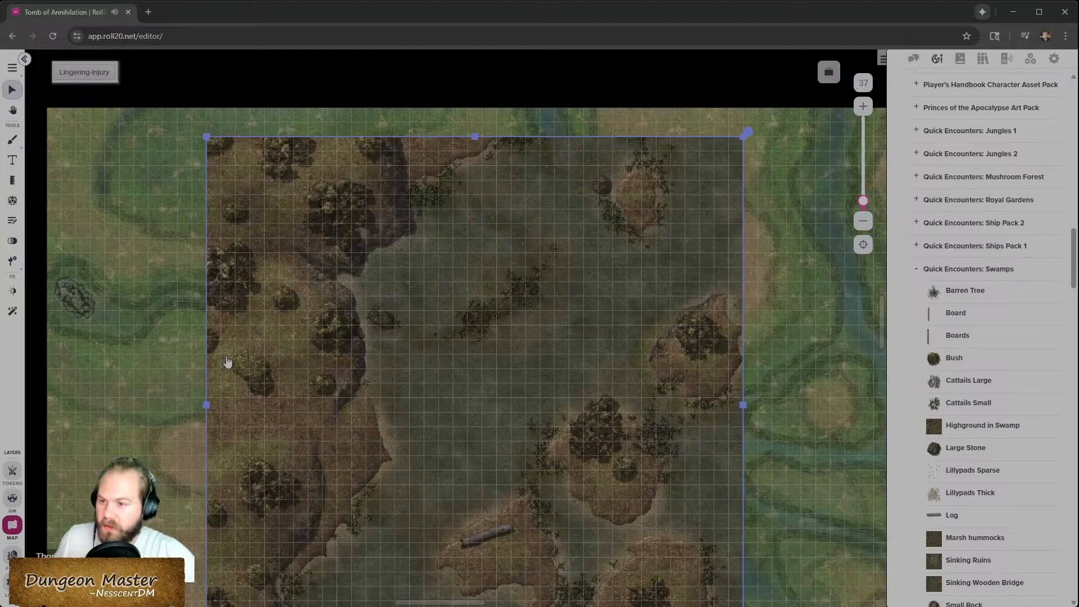
scroll(624, 438, "down", 3)
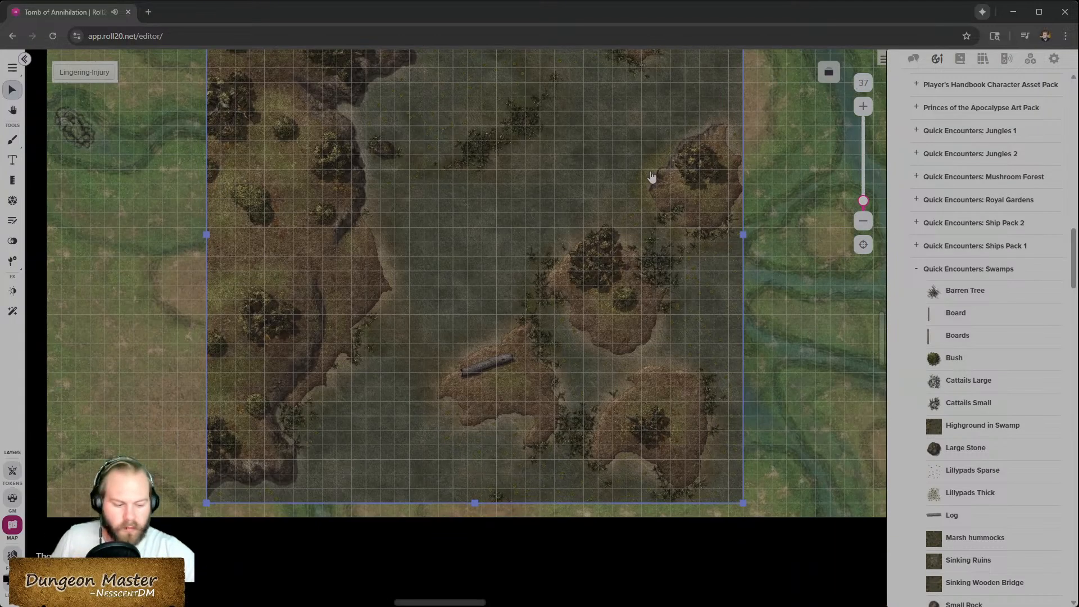
key("Delete")
- Place the Marsh hummocks map onto the page, resize and reposition it to preview, then delete it
left_click_drag(956, 537, 443, 277)
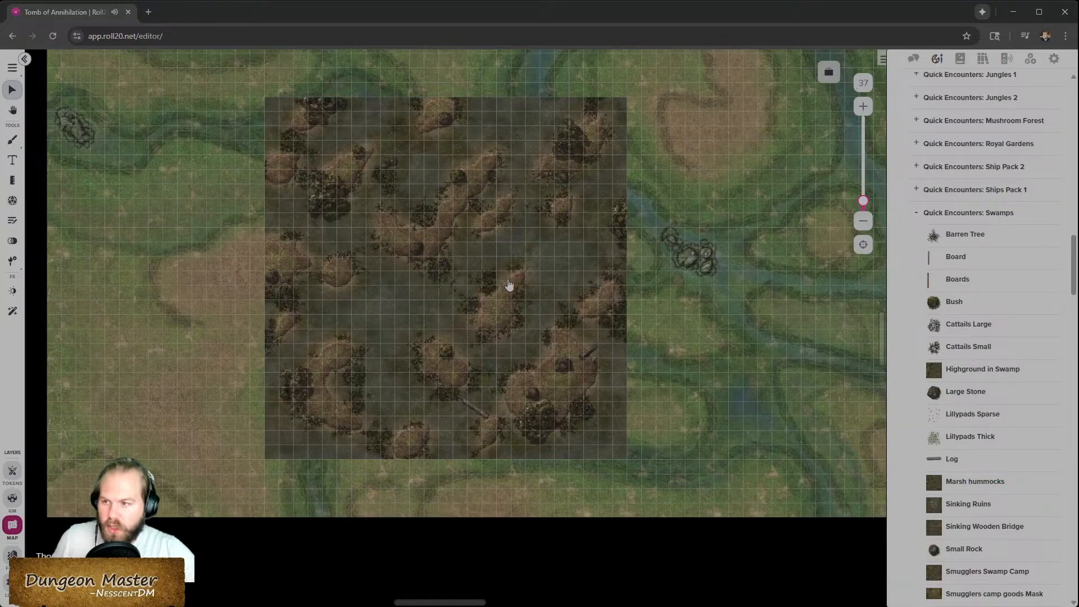
left_click(625, 454)
left_click_drag(628, 457, 754, 578)
left_click_drag(623, 395, 609, 344)
scroll(617, 363, "up", 2)
left_click_drag(564, 477, 524, 408)
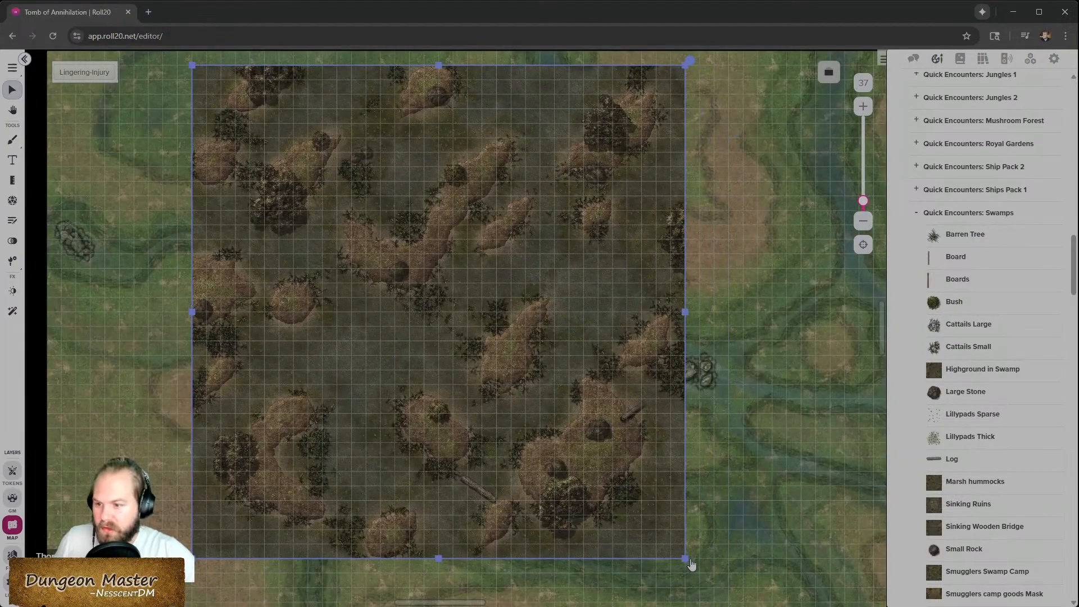
left_click_drag(685, 556, 743, 606)
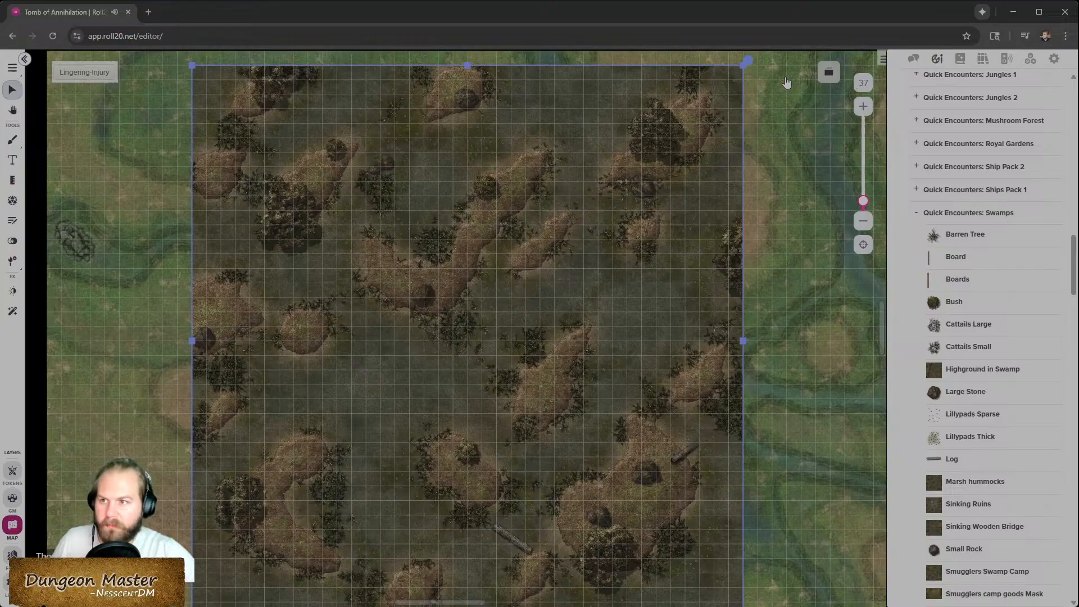
key("Delete")
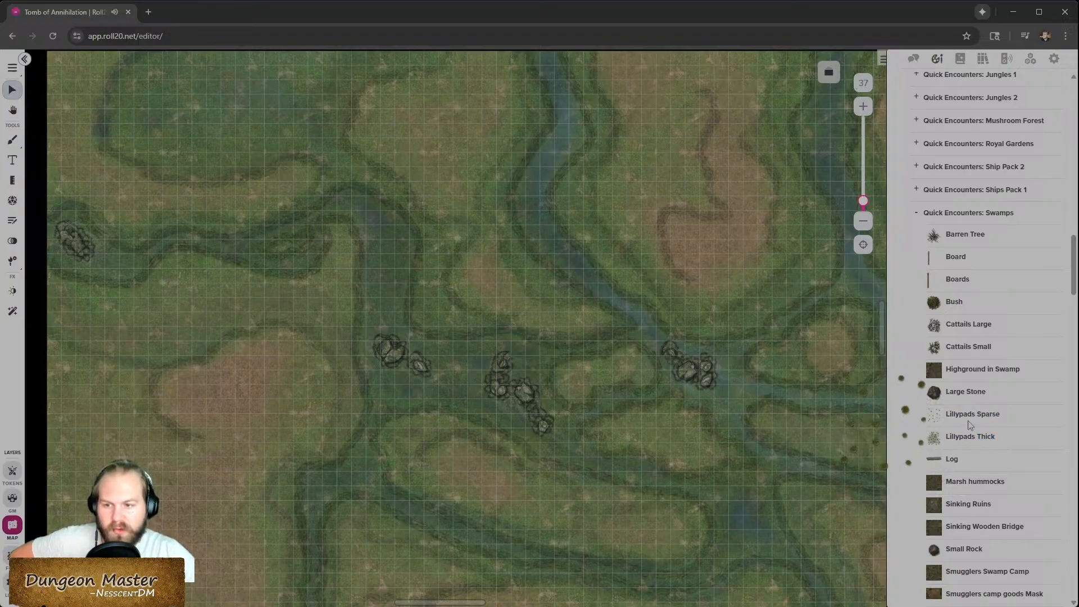
- Browse the remaining Quick Encounters: Swamps assets, then open and scroll through the Quick Encounters: Jungles 1 and Jungles 2 sets
scroll(955, 437, "down", 1)
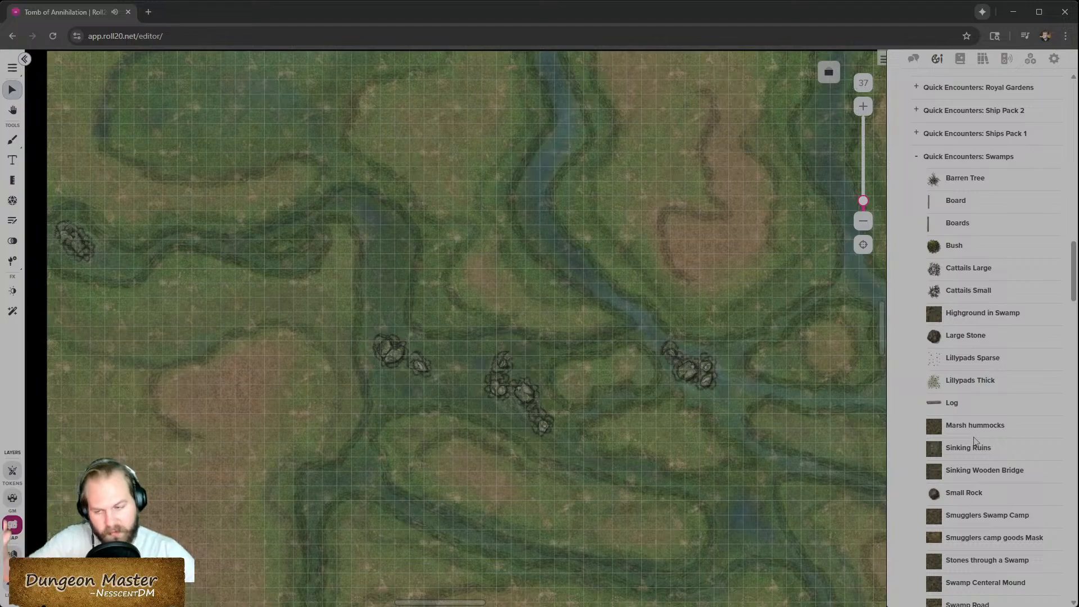
scroll(978, 472, "down", 4)
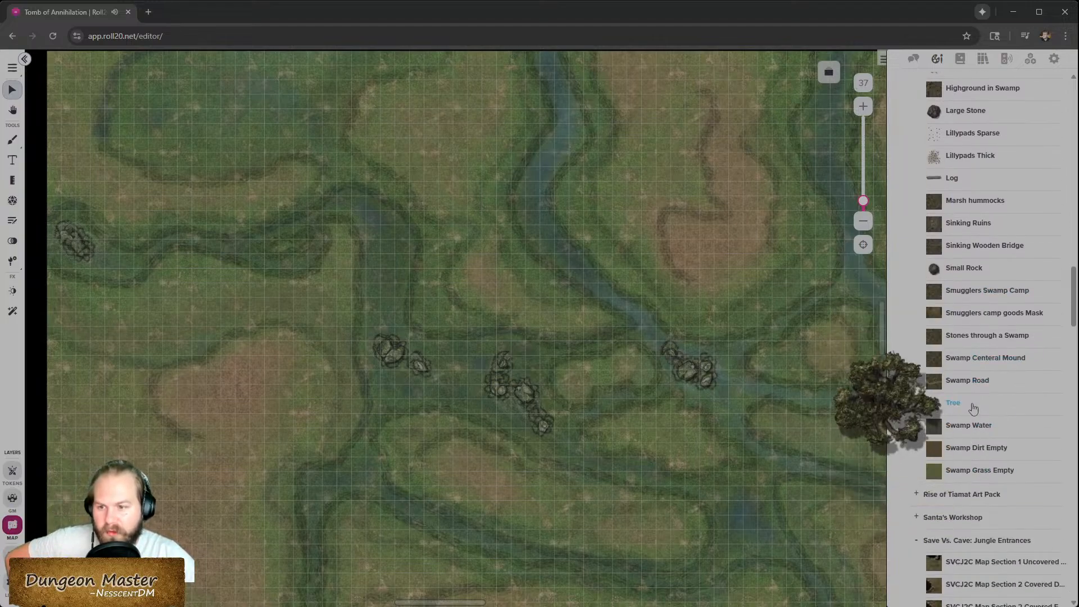
scroll(961, 444, "down", 2)
scroll(955, 467, "up", 3)
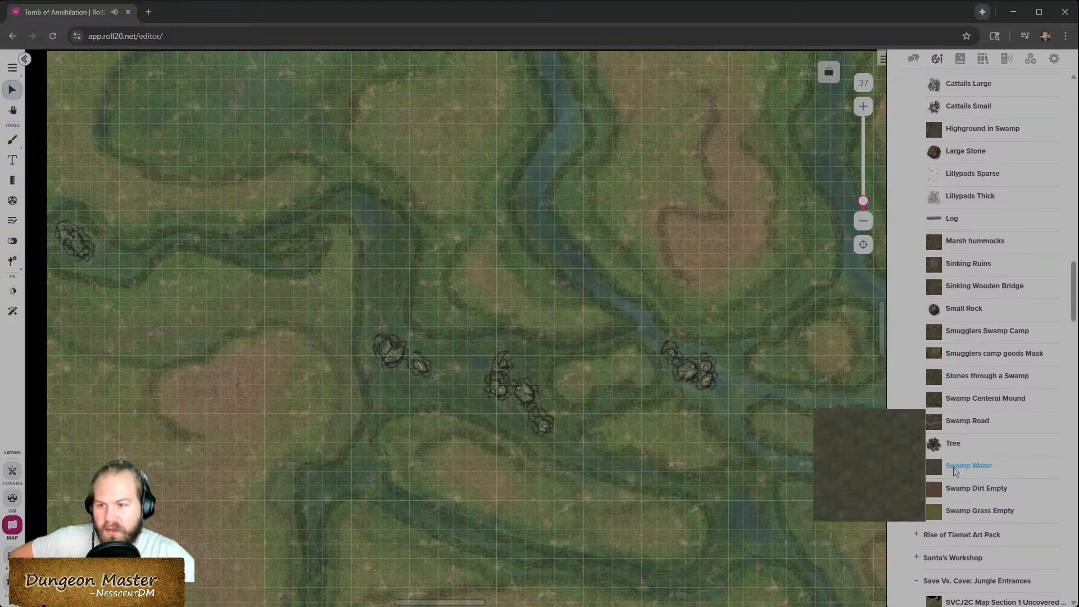
scroll(958, 449, "up", 6)
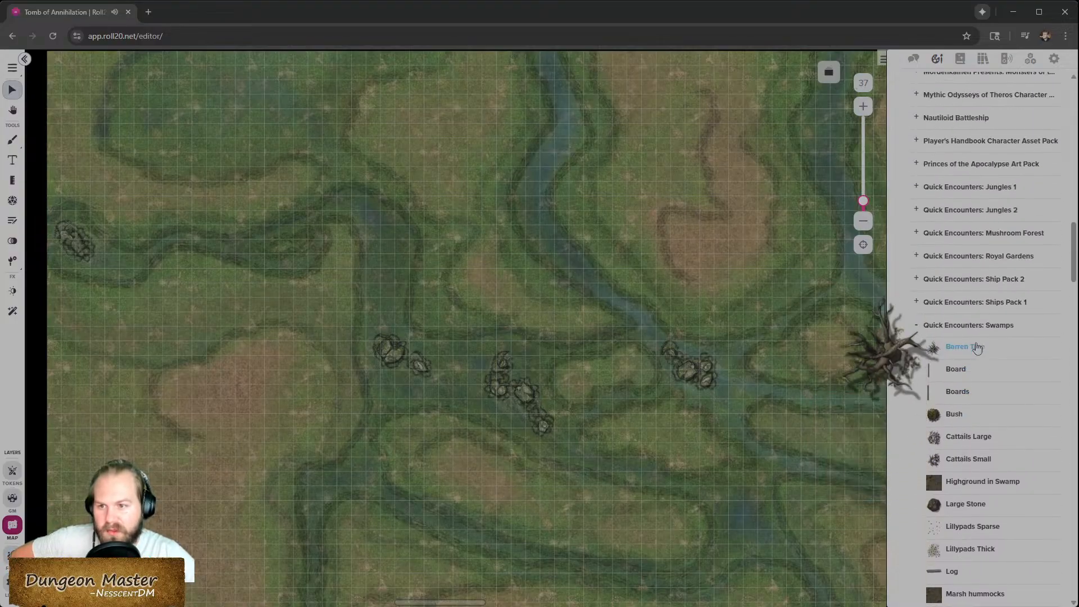
scroll(977, 345, "up", 2)
left_click(918, 327)
left_click(917, 299)
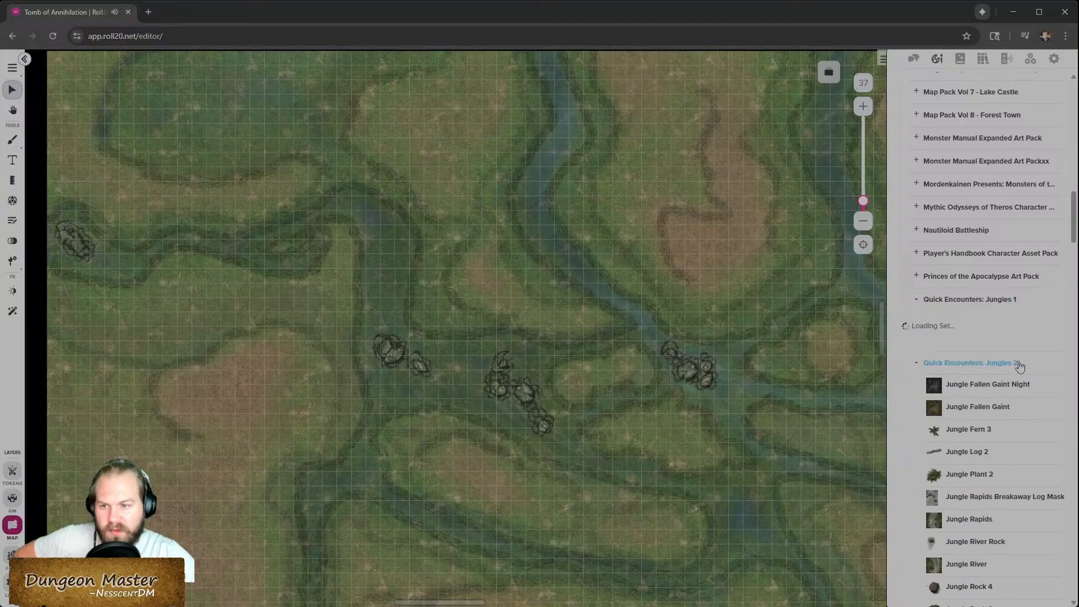
scroll(957, 352, "down", 1)
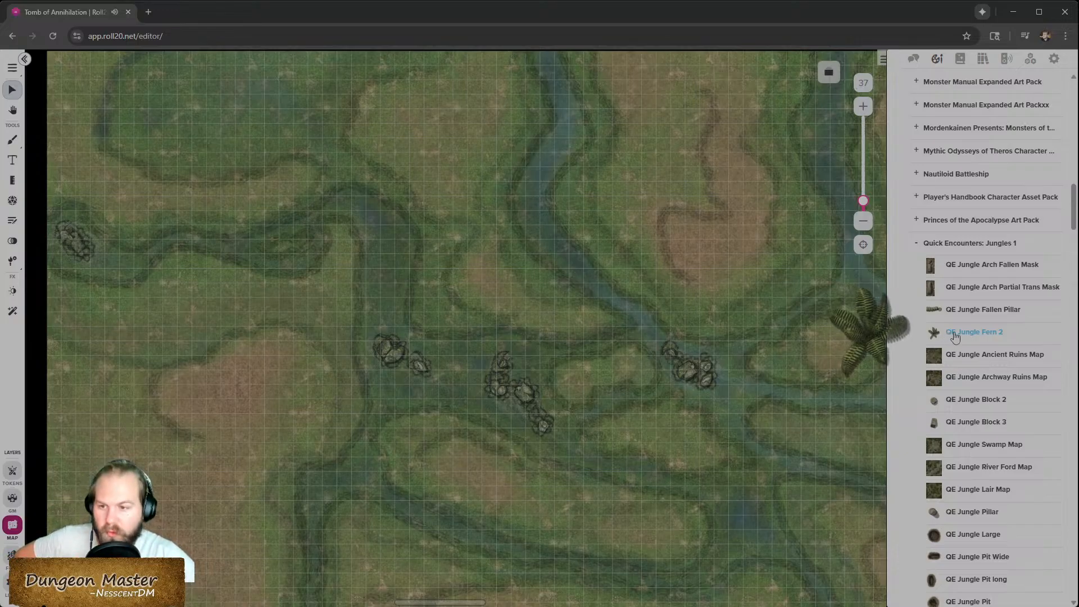
scroll(966, 468, "down", 2)
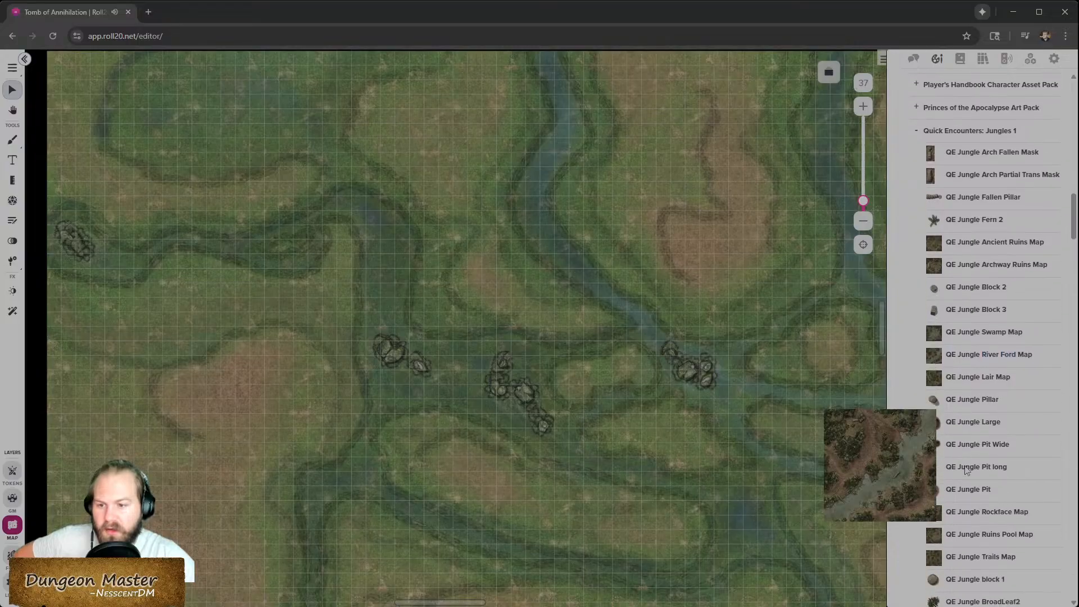
scroll(966, 469, "down", 3)
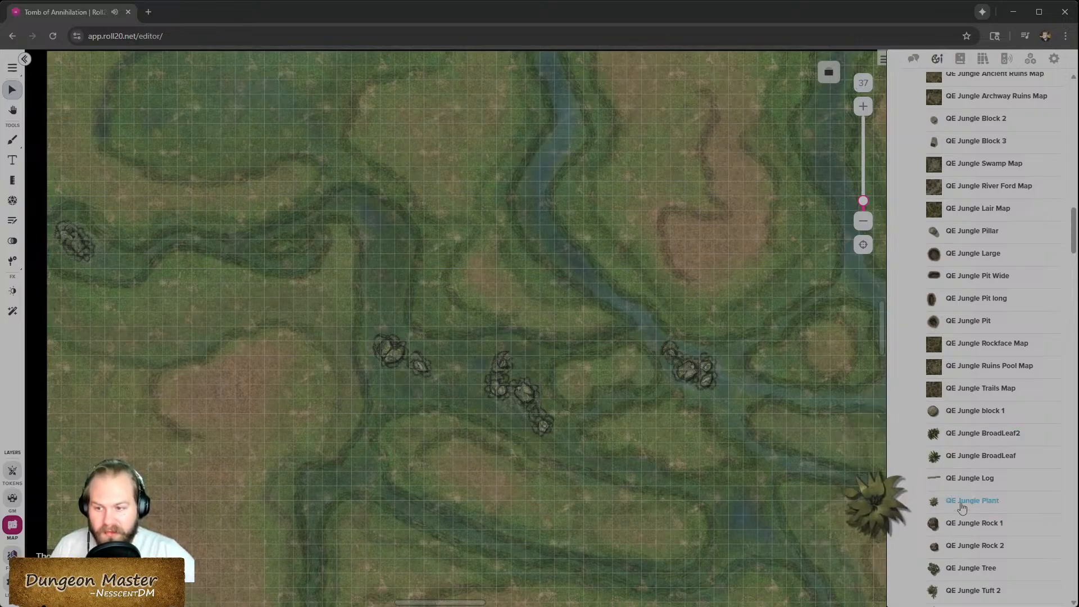
scroll(962, 506, "down", 1)
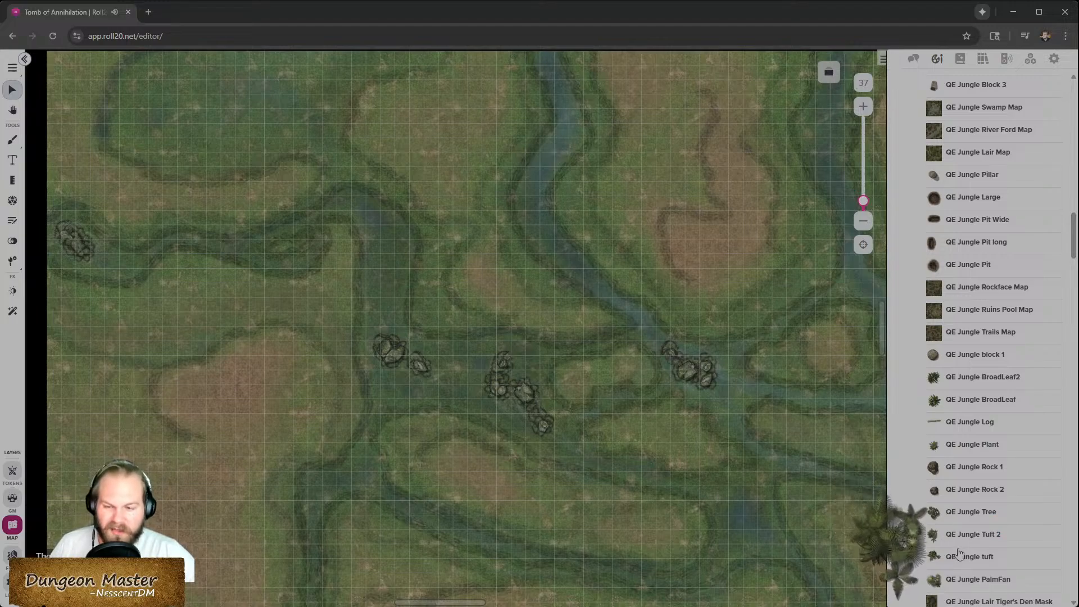
scroll(961, 534, "down", 1)
scroll(969, 523, "down", 4)
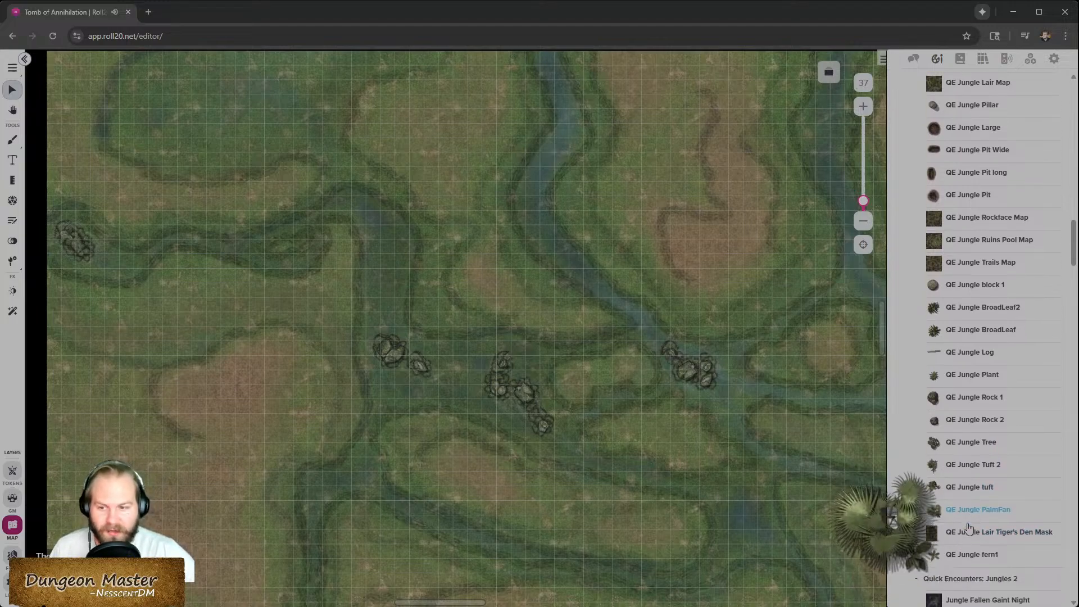
scroll(978, 505, "down", 1)
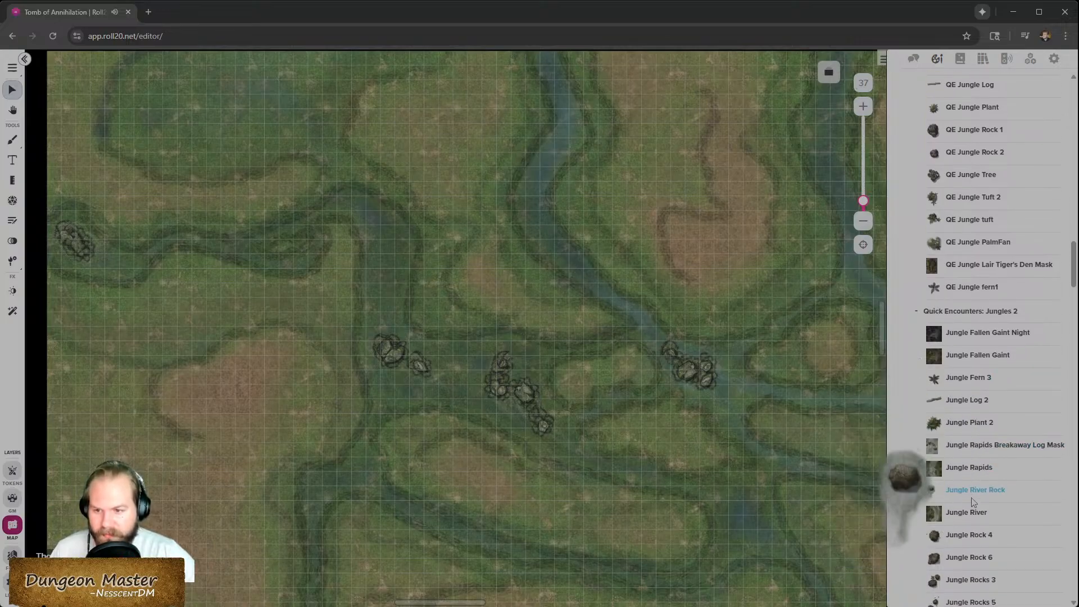
scroll(956, 505, "down", 4)
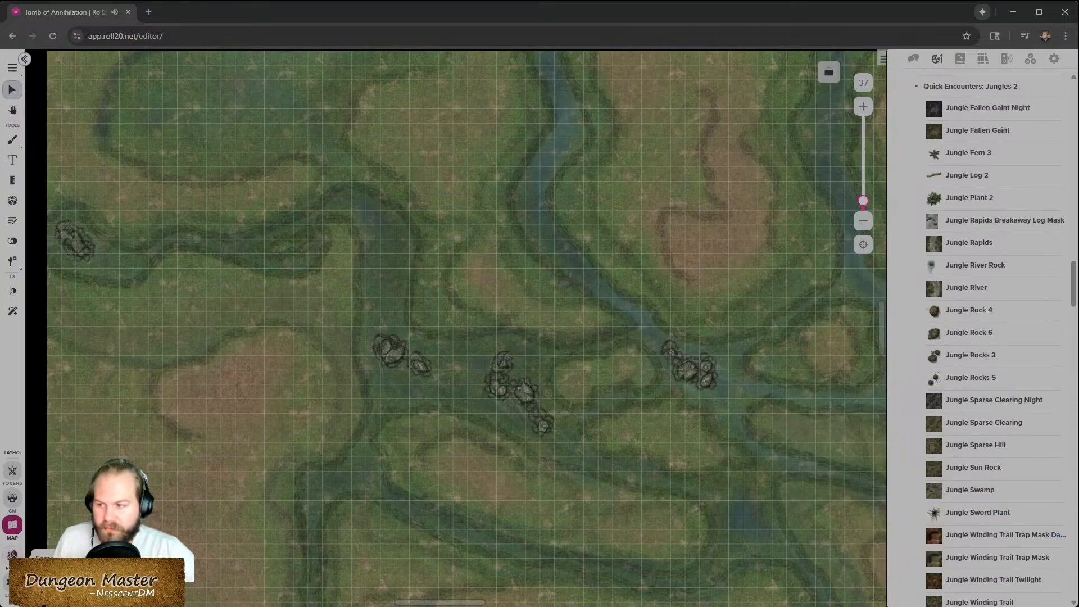
- Switch to the Copy of Parchment Battle Map page
left_click(12, 555)
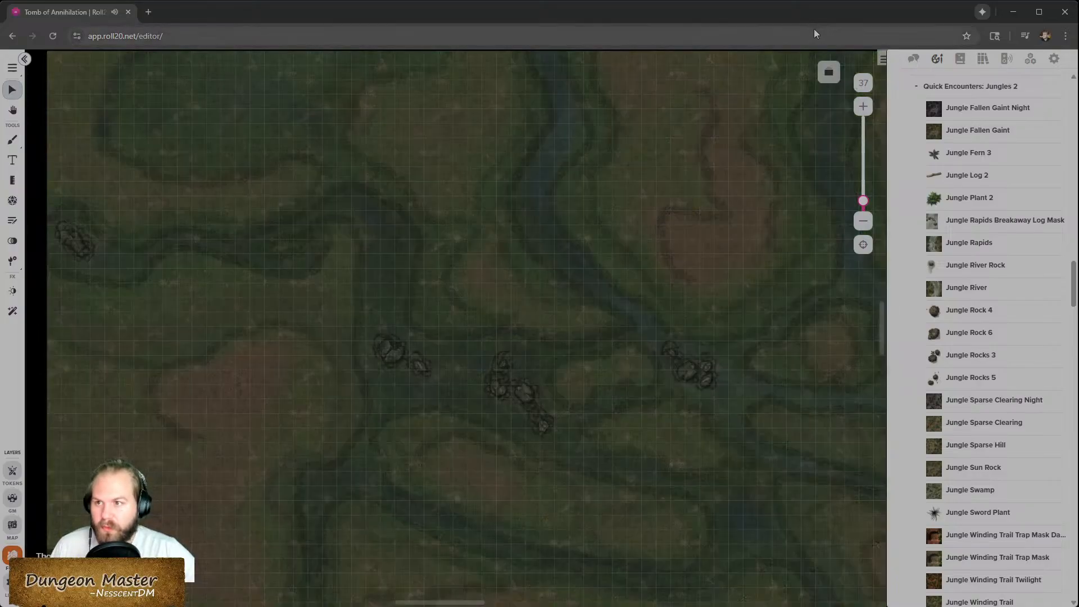
left_click(829, 72)
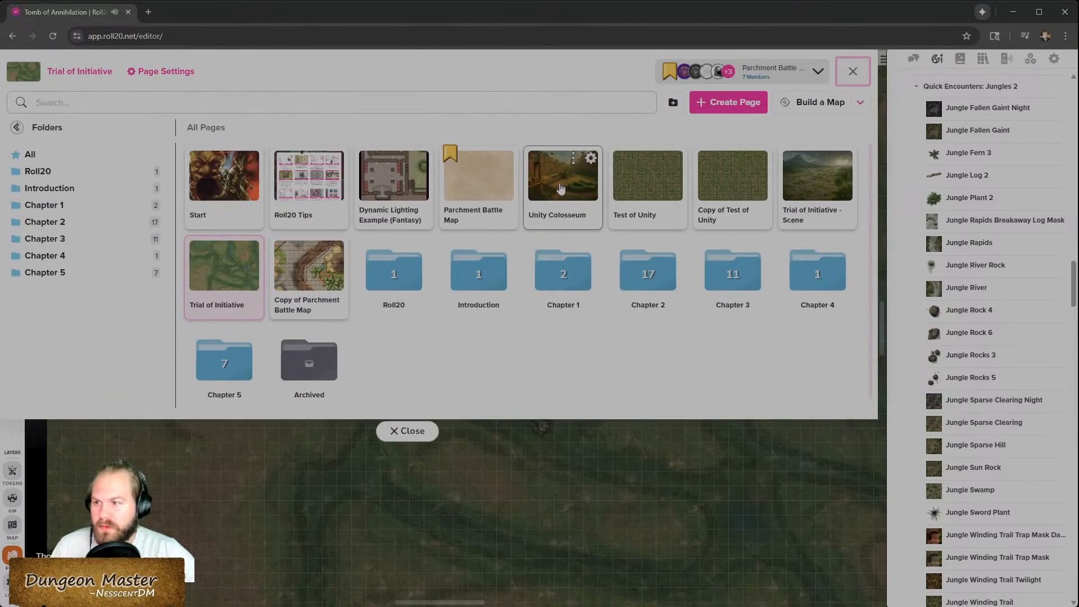
left_click(309, 269)
left_click(407, 432)
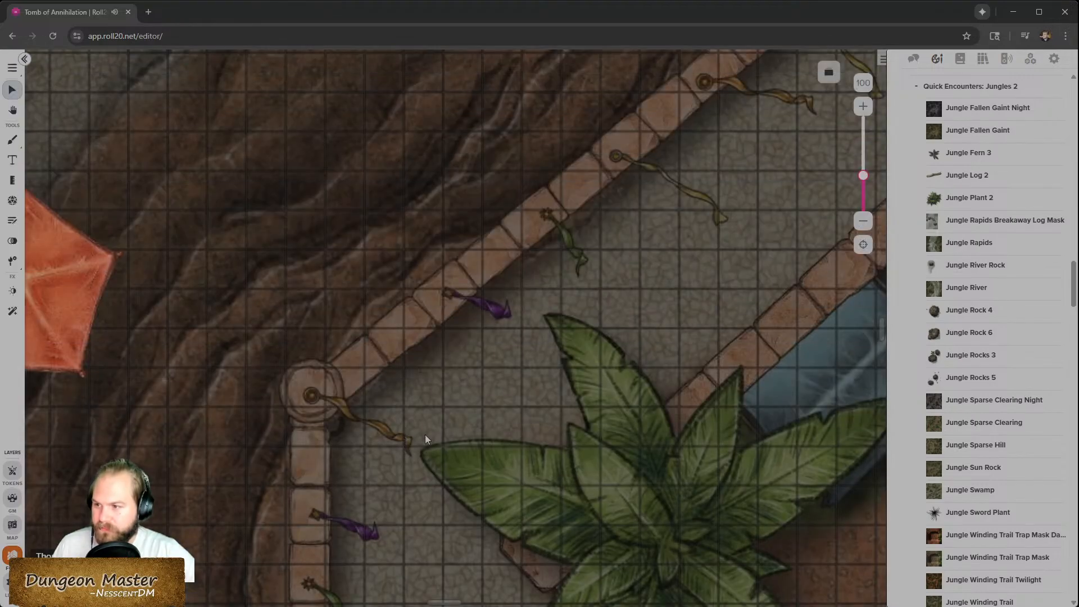
- Look over the Copy of Parchment Battle Map page and the page list
scroll(445, 407, "down", 8)
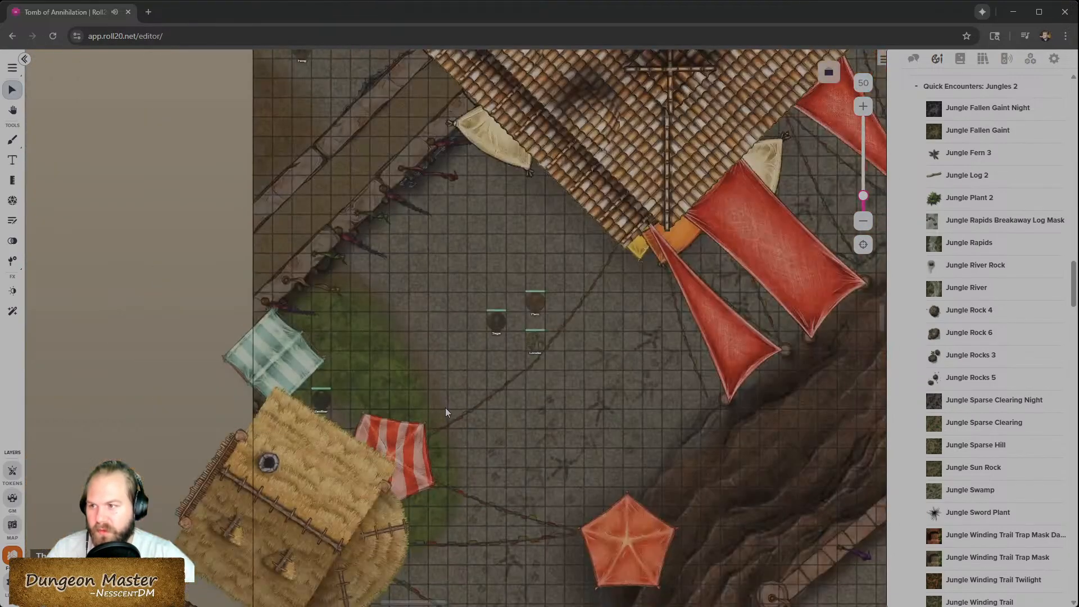
scroll(538, 365, "up", 4)
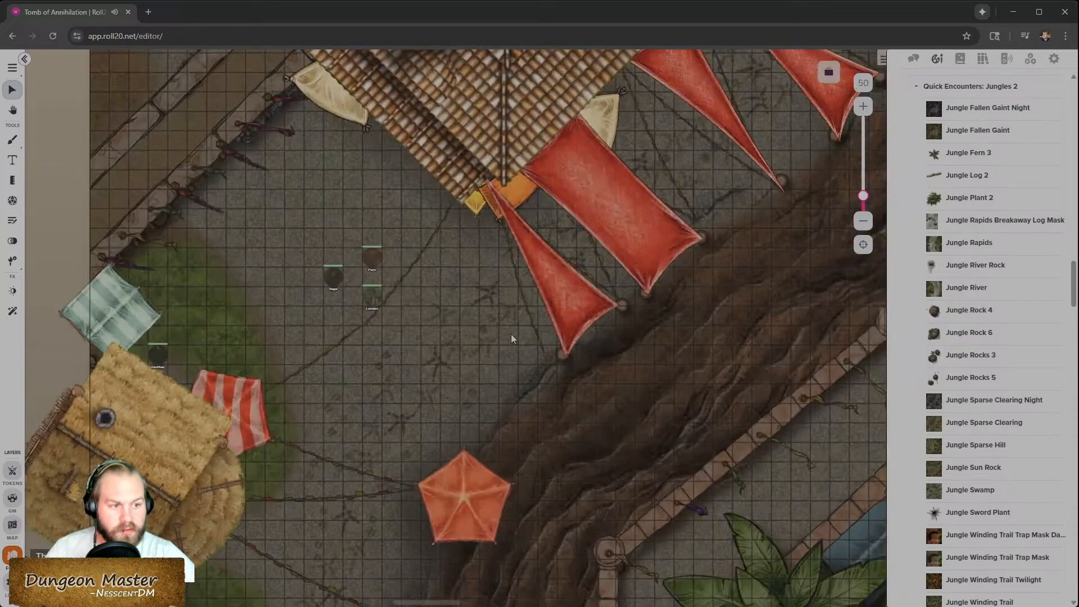
scroll(463, 304, "up", 2)
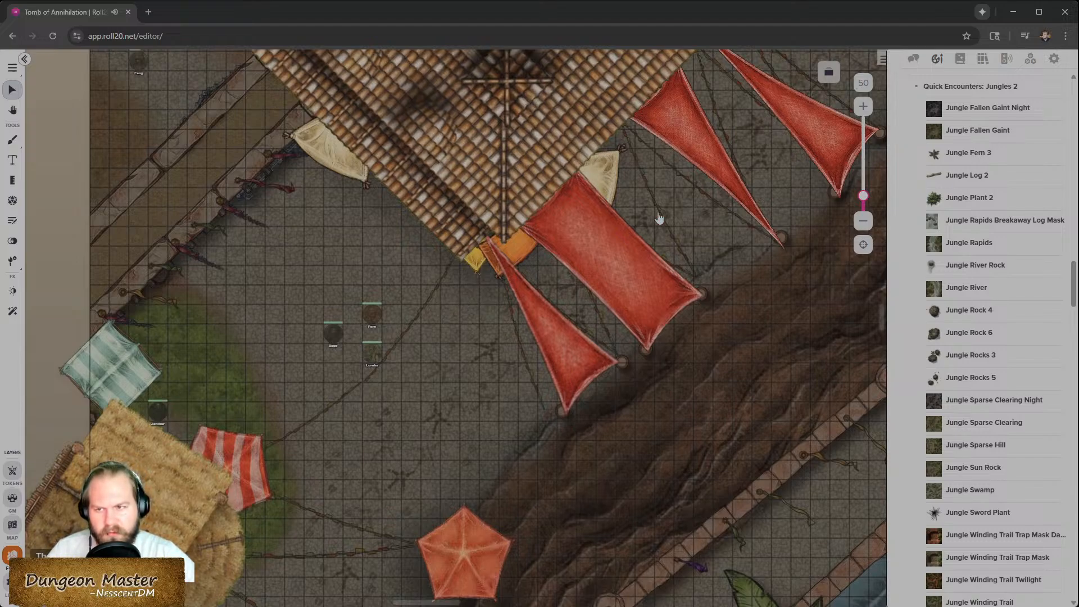
left_click(828, 73)
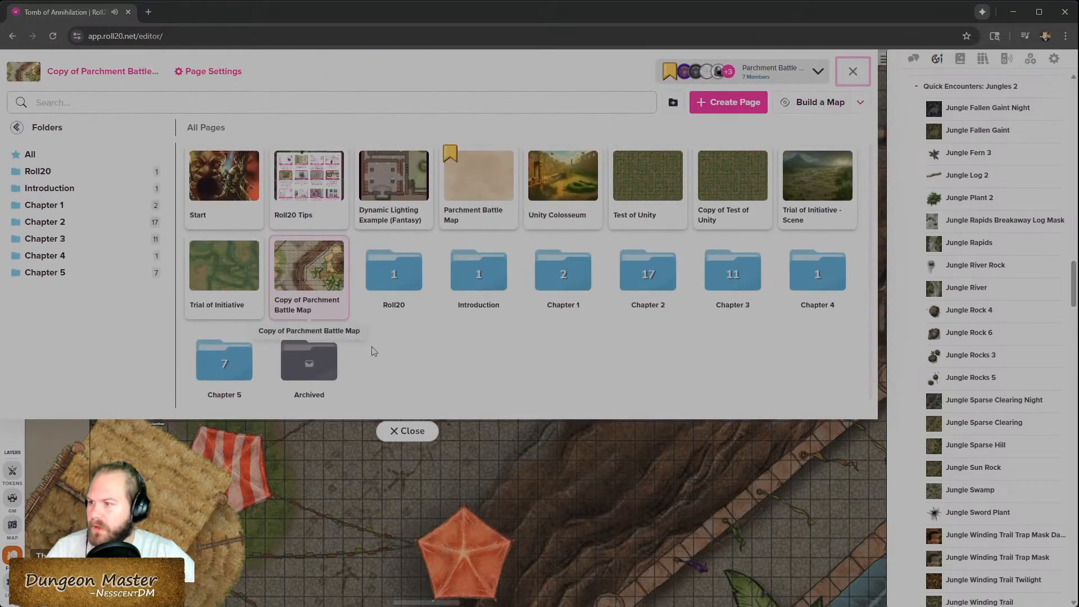
left_click(402, 432)
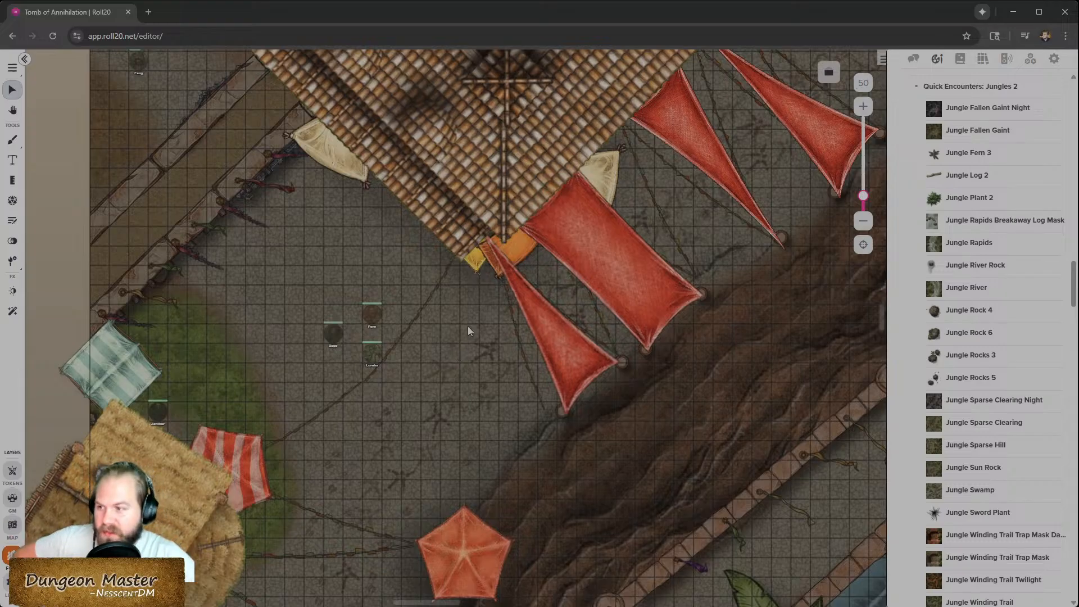
- Switch to the map layer to inspect the page's map objects, then return to the token layer
left_click(12, 471)
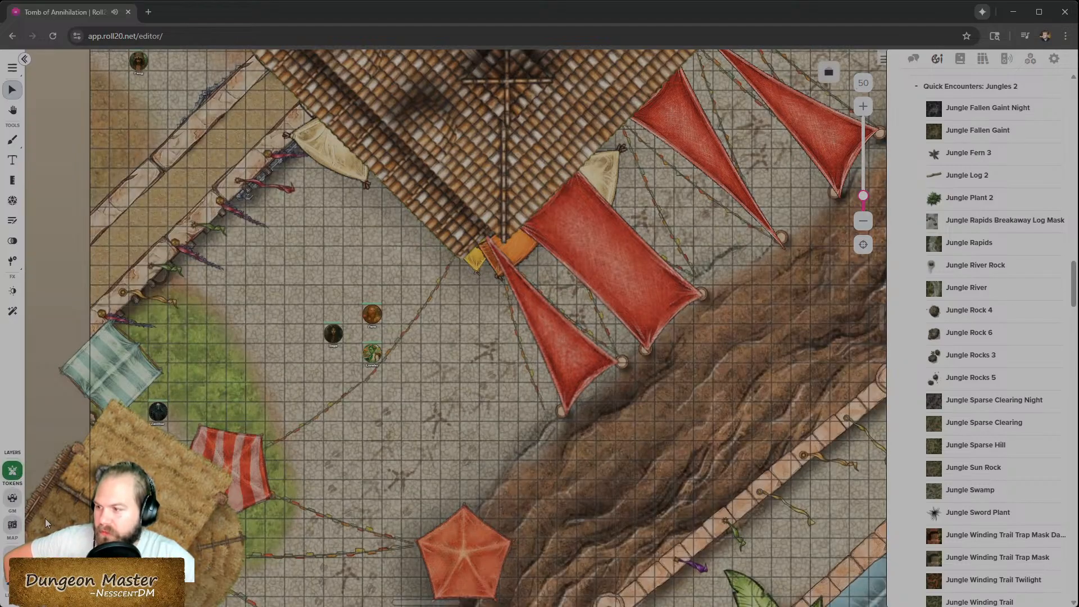
left_click(12, 551)
left_click(251, 458)
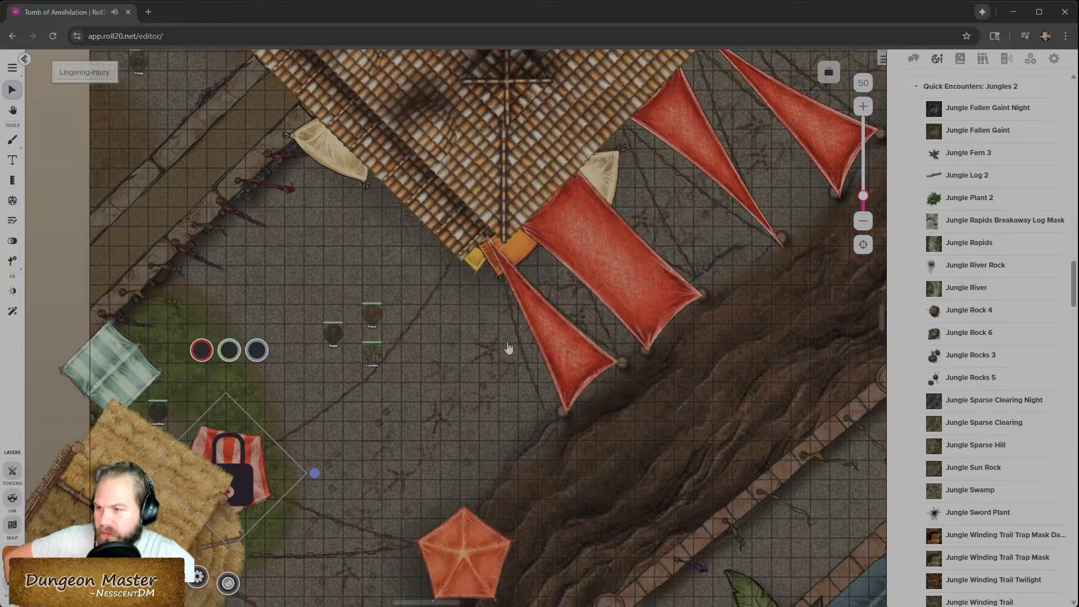
left_click(558, 336)
left_click(632, 277)
left_click(715, 148)
left_click(338, 164)
left_click(460, 150)
left_click(178, 522)
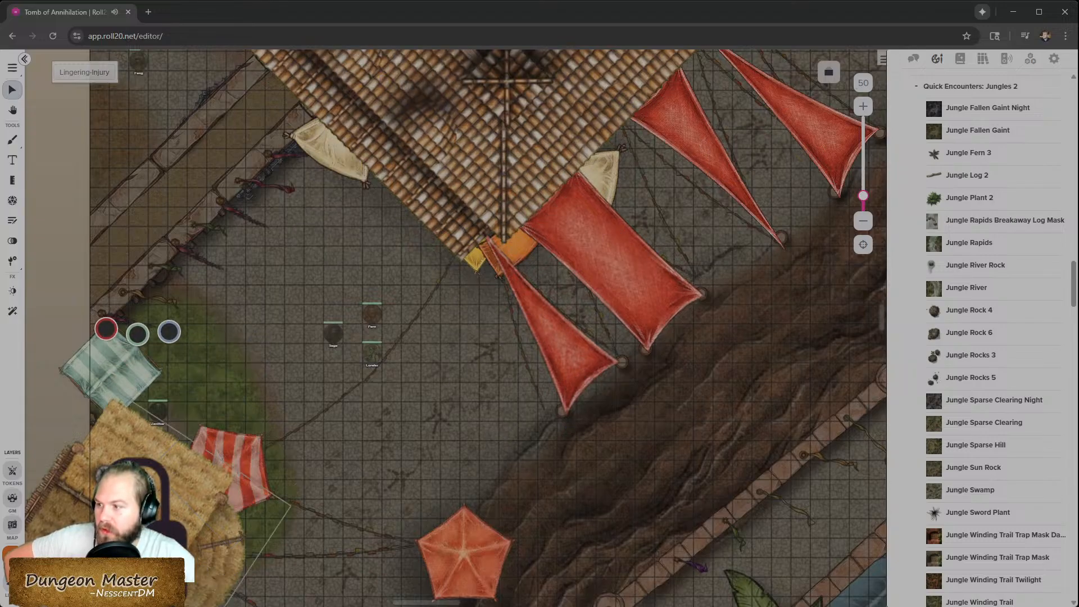
left_click(13, 471)
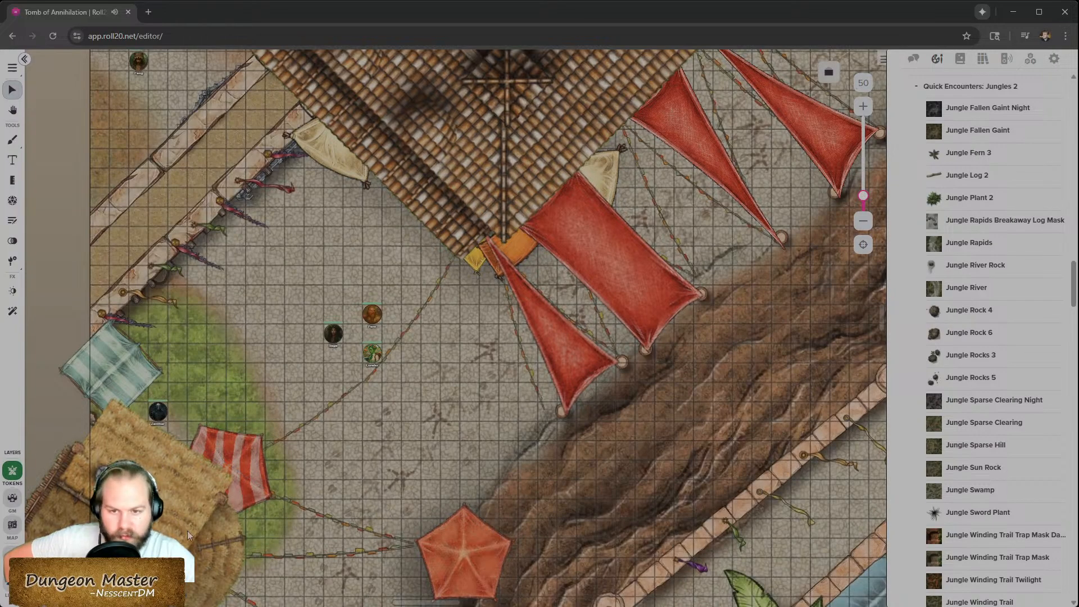
- Select a party token and preview the page as that character's vision
left_click(333, 335)
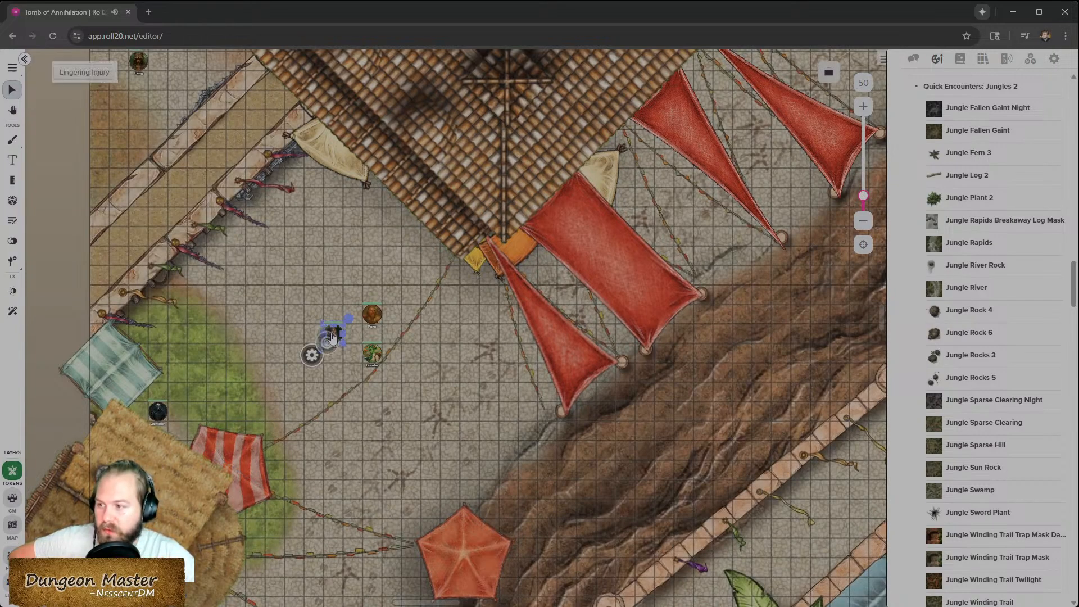
key("ctrl+l")
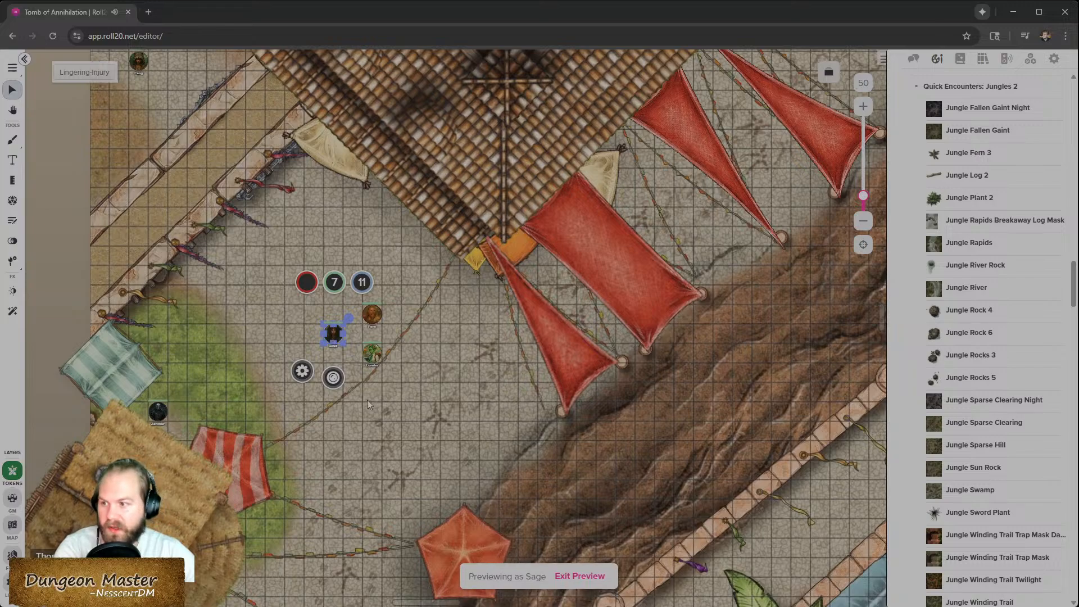
scroll(359, 390, "down", 2)
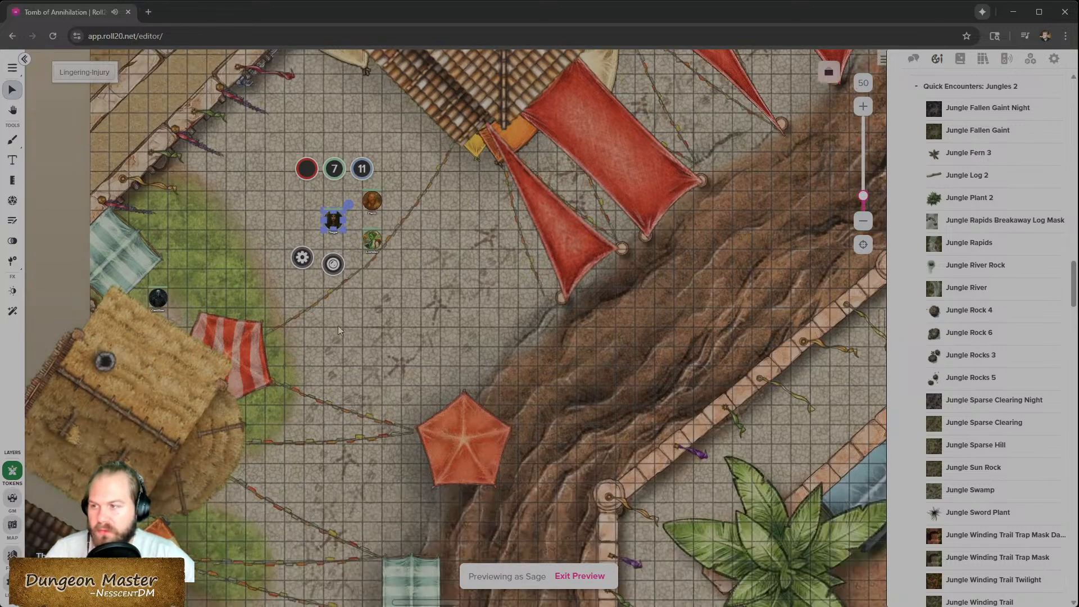
- Turn on Daylight Mode in the page's Dynamic Lighting settings and save
left_click(829, 72)
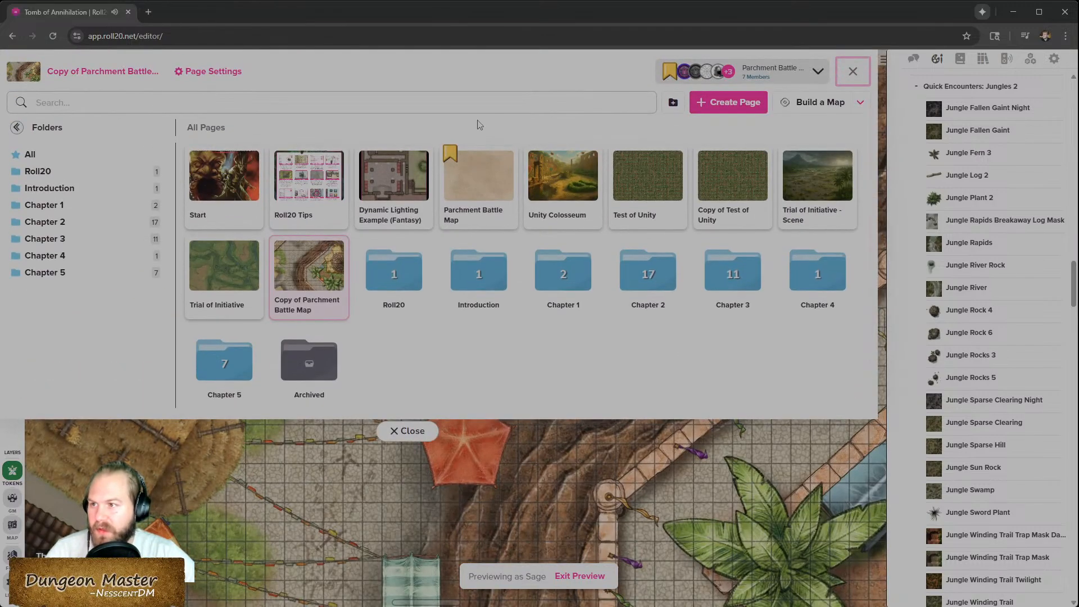
left_click(503, 163)
left_click(531, 151)
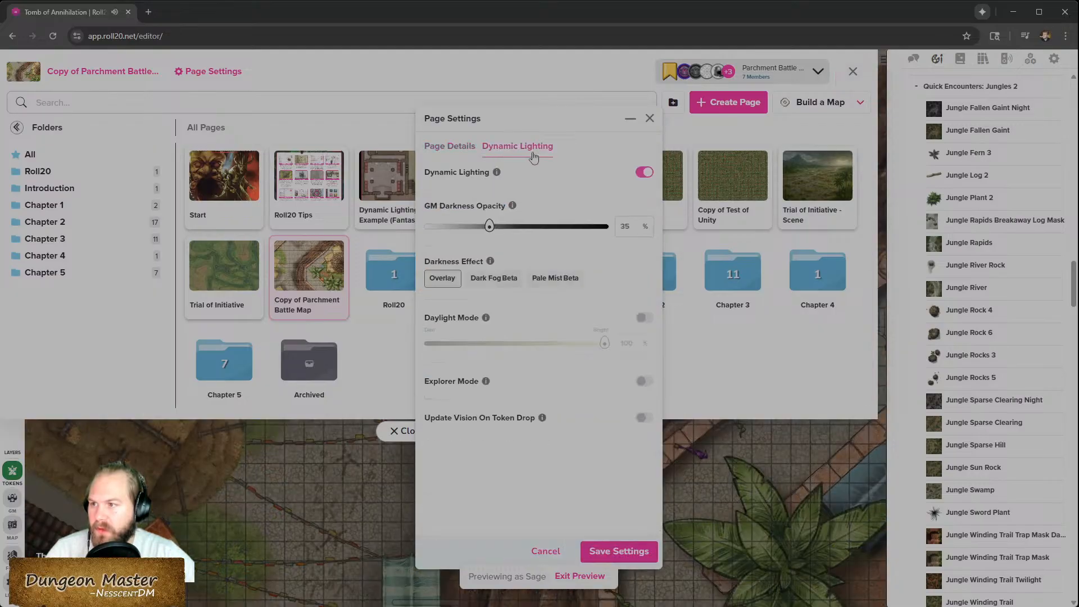
left_click(643, 318)
left_click(618, 551)
left_click(392, 432)
- Drag the previewed token across the camp toward the red tents to test its lighting
scroll(457, 448, "up", 1)
scroll(401, 365, "up", 3)
scroll(403, 387, "down", 2)
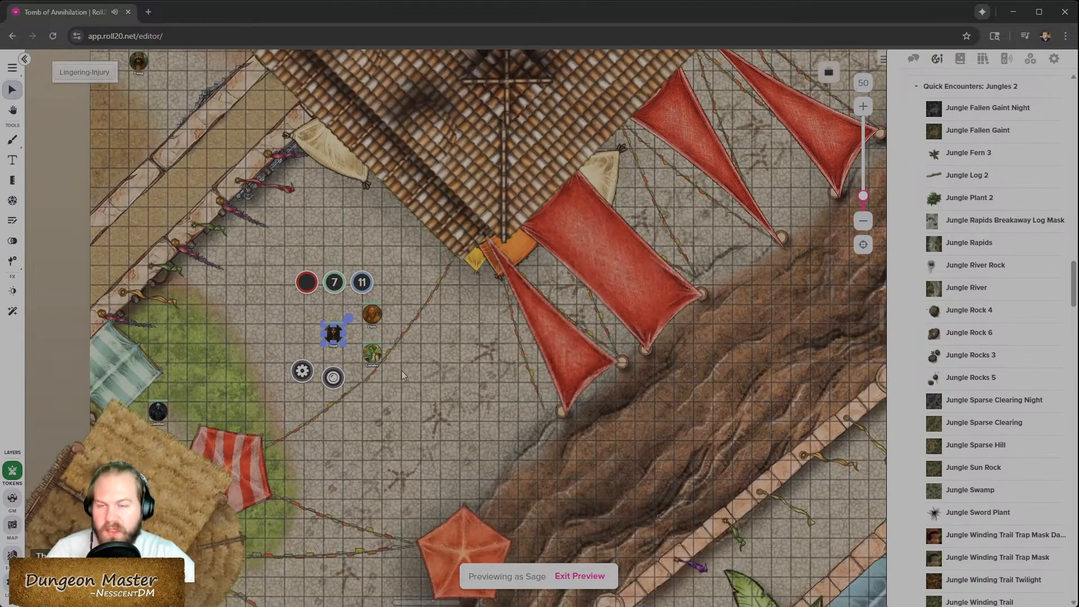
scroll(372, 357, "down", 2)
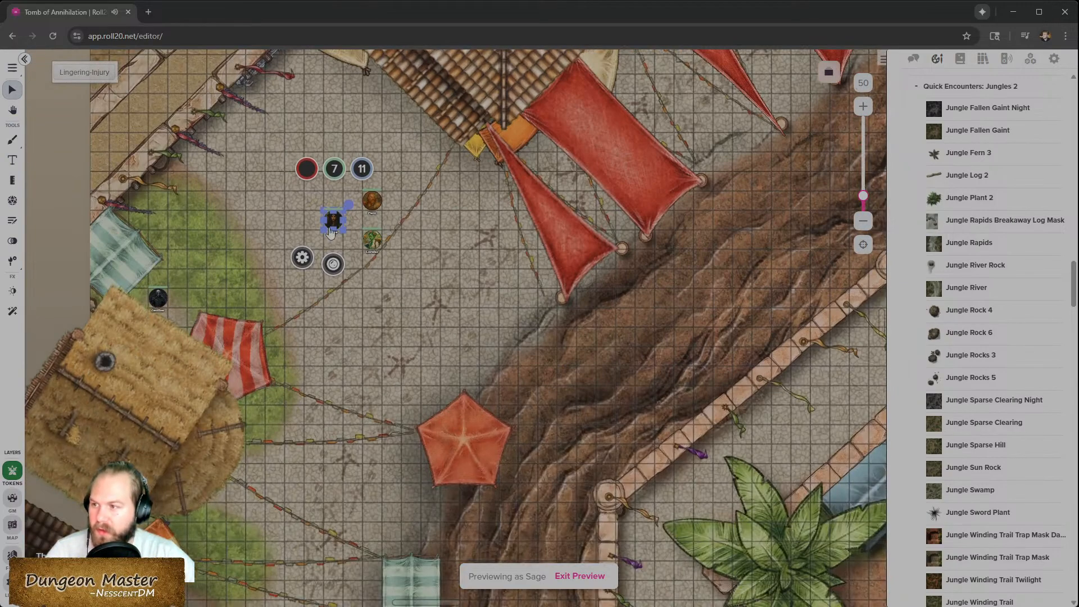
left_click_drag(332, 223, 550, 240)
scroll(562, 431, "up", 1)
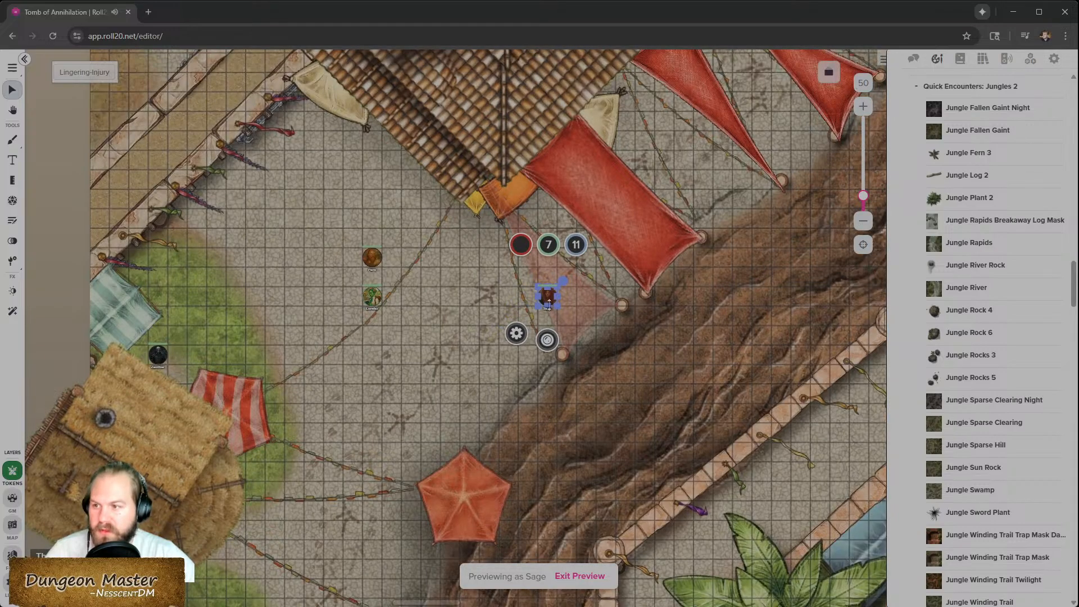
left_click_drag(548, 301, 566, 286)
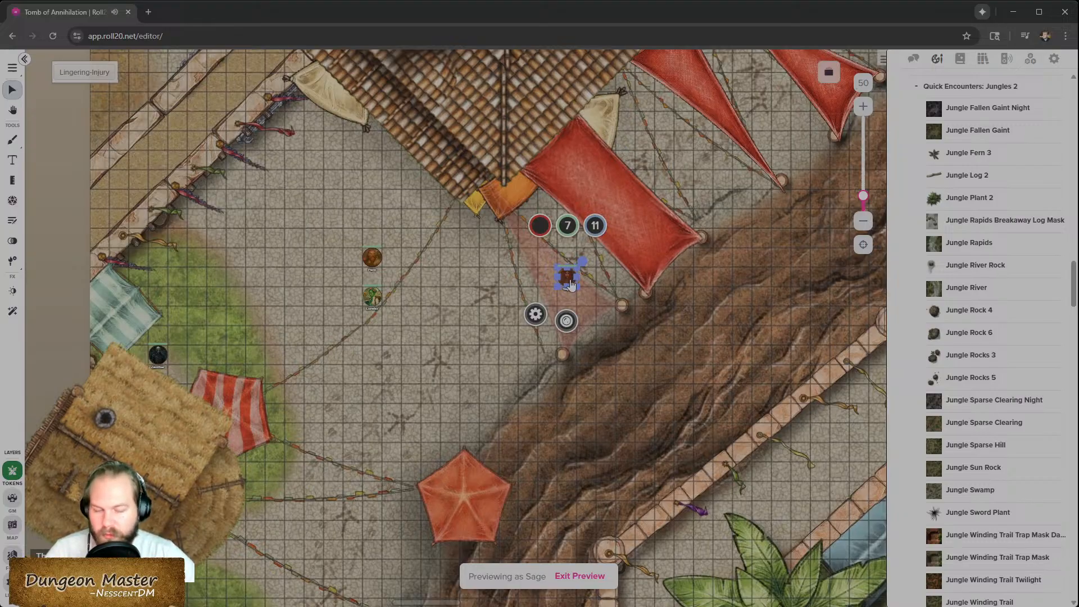
left_click_drag(571, 284, 628, 245)
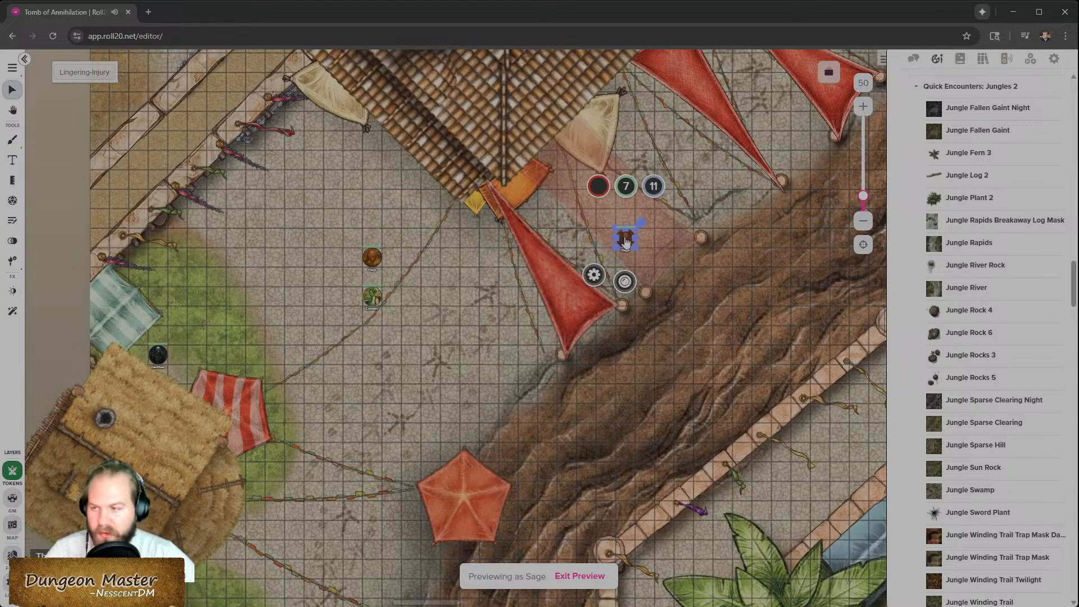
left_click_drag(625, 245, 565, 177)
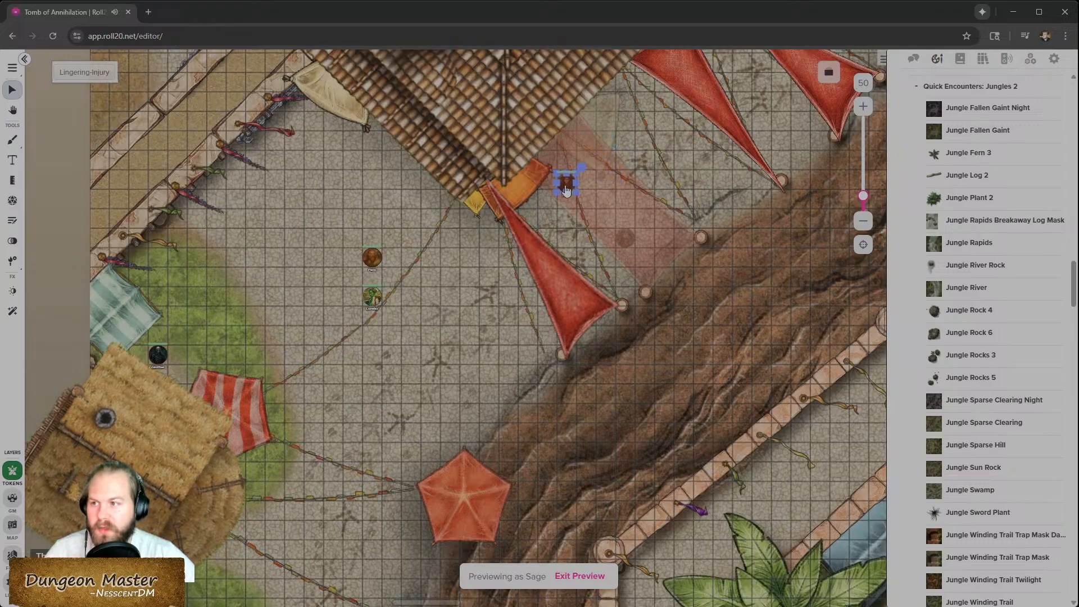
- Reposition the previewed token beside the yellow tent at the roof's corner
scroll(567, 245, "up", 4)
key("Left")
key("Up")
key("Left")
key("Up")
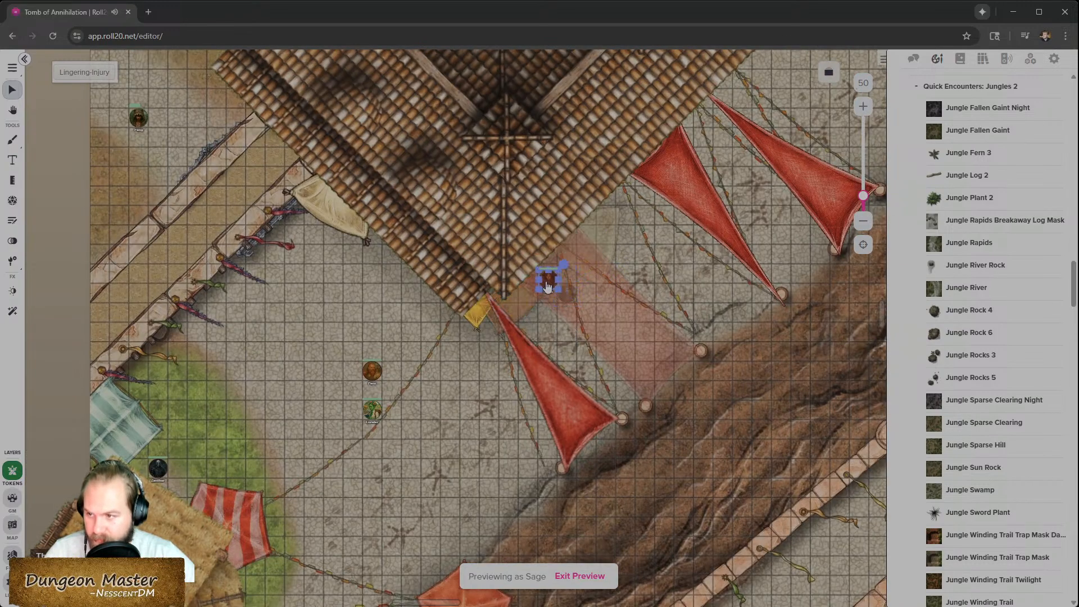
scroll(487, 181, "up", 2)
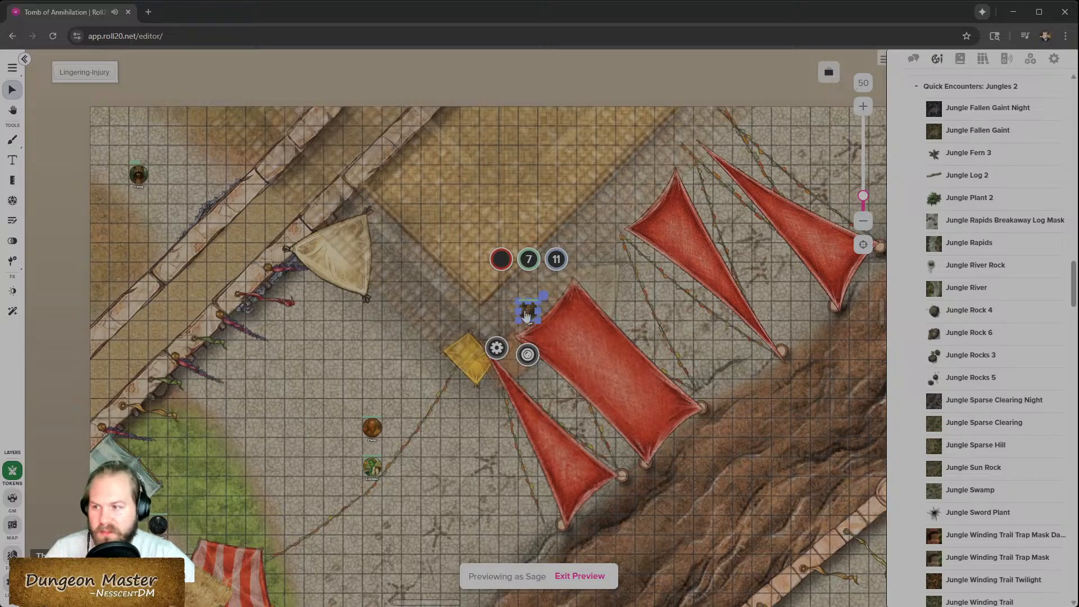
left_click_drag(525, 316, 419, 356)
scroll(407, 313, "down", 3)
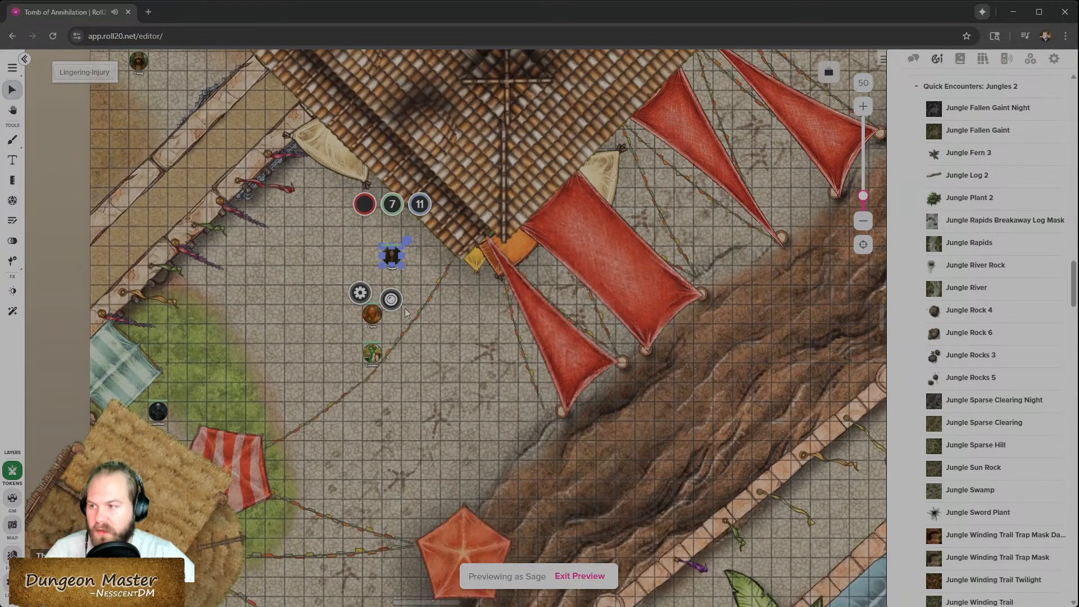
left_click_drag(394, 260, 528, 197)
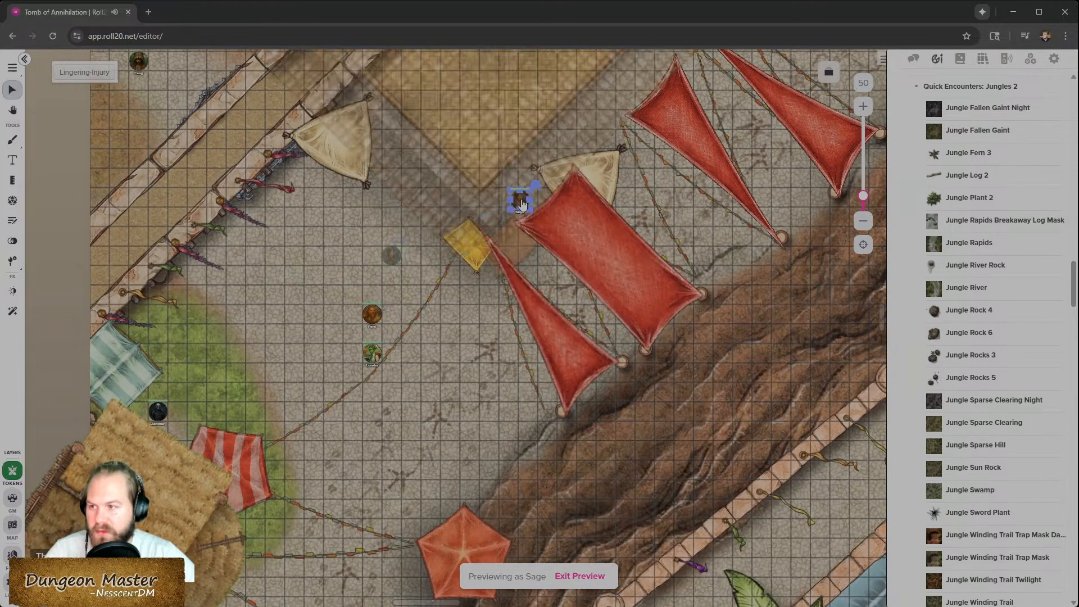
- Select the Parn token and preview the page as its vision
left_click(446, 362)
left_click(373, 318)
scroll(397, 304, "left", 2)
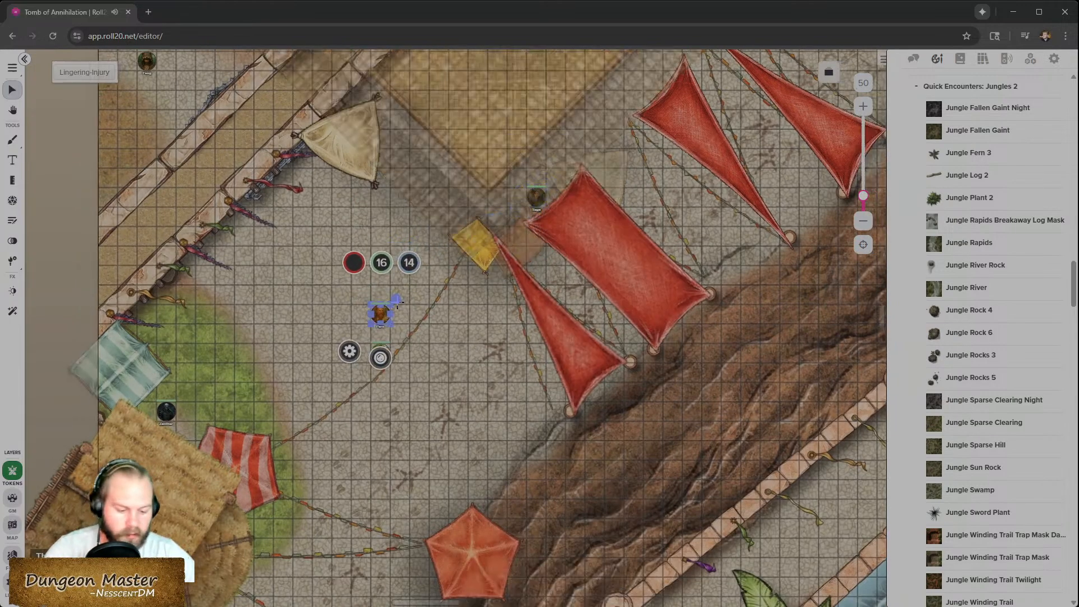
left_click(487, 348)
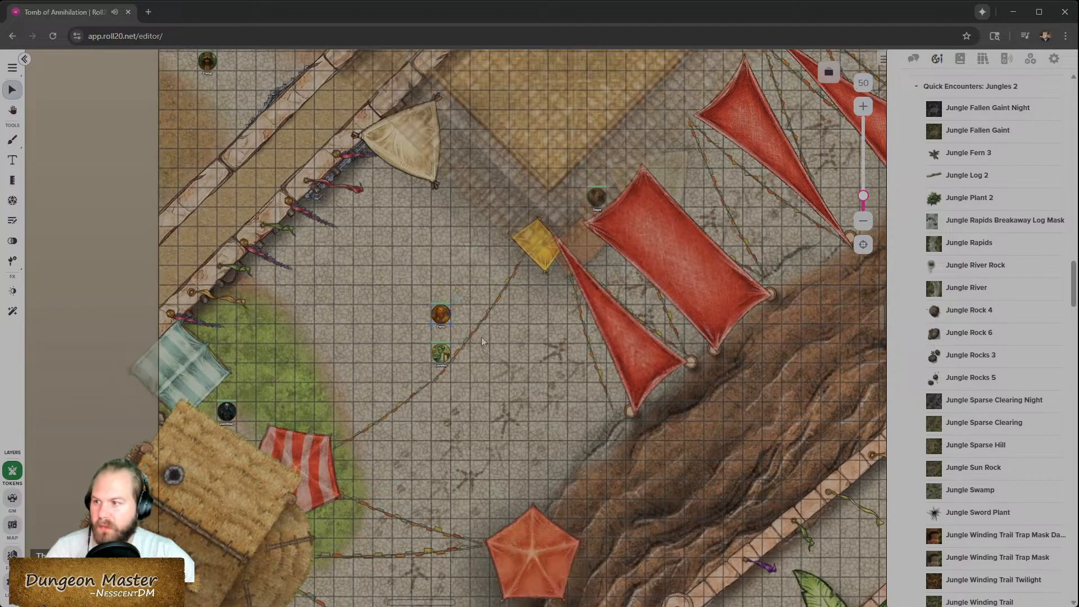
left_click(439, 314)
key("ctrl+l")
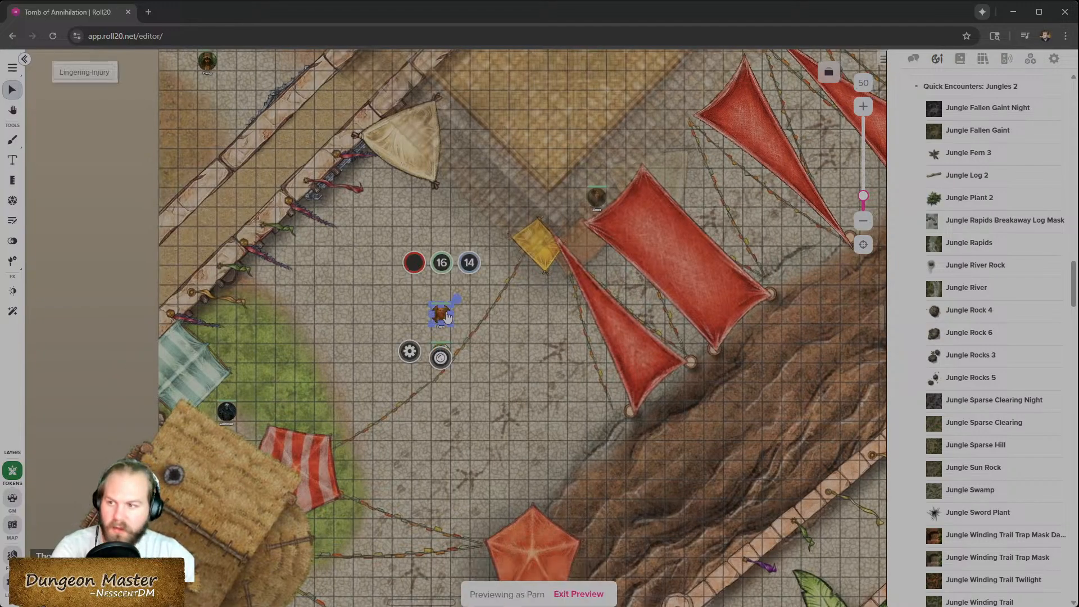
- Move the Parn token down toward the red tents below the yellow tent
left_click(558, 320)
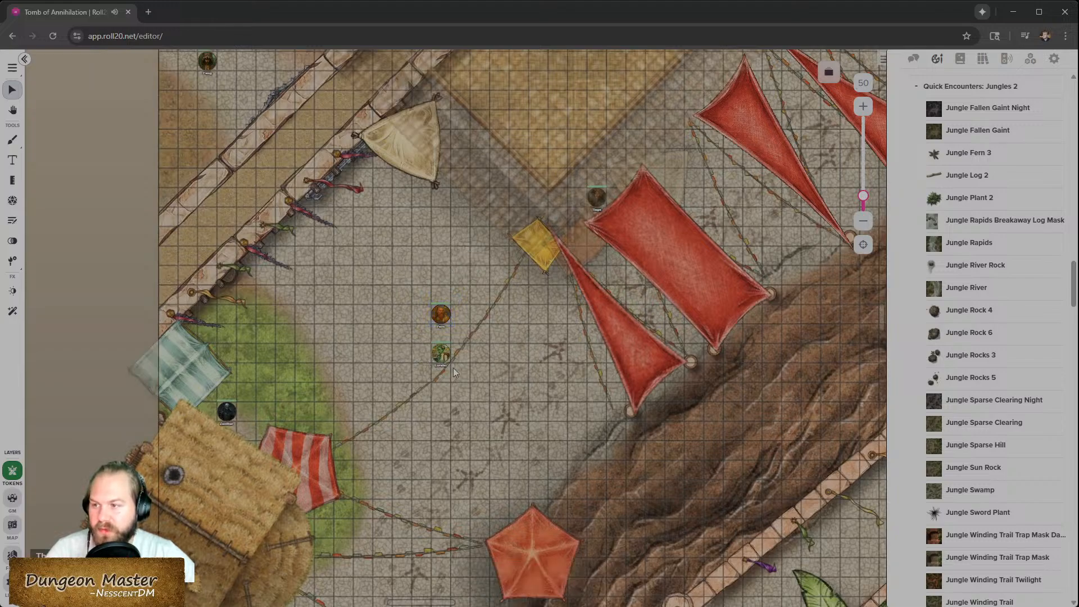
left_click_drag(444, 357, 540, 399)
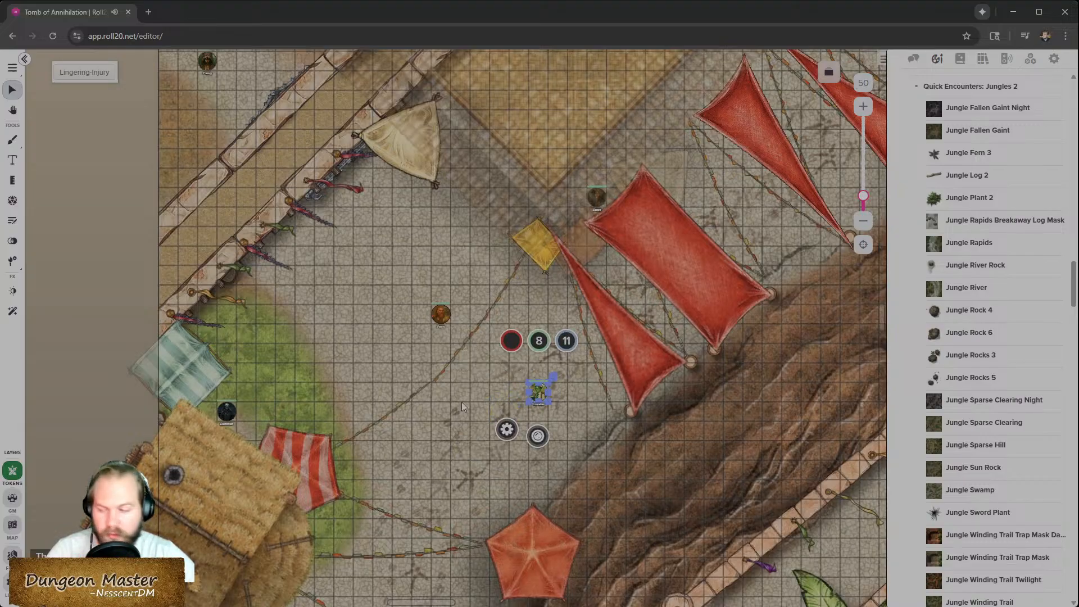
scroll(429, 407, "up", 1)
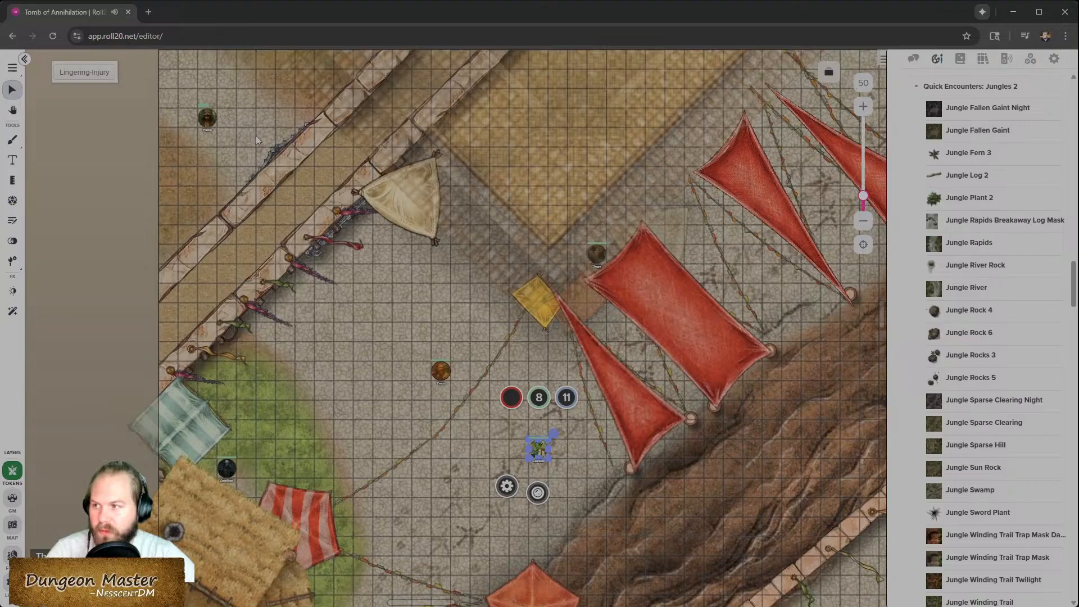
scroll(489, 501, "down", 3)
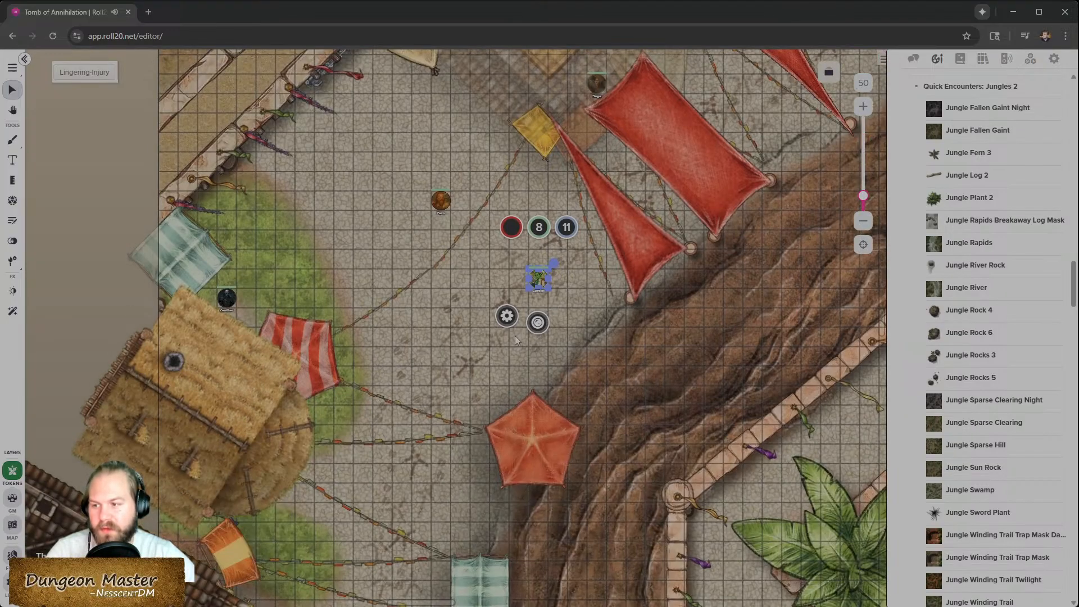
right_click(541, 282)
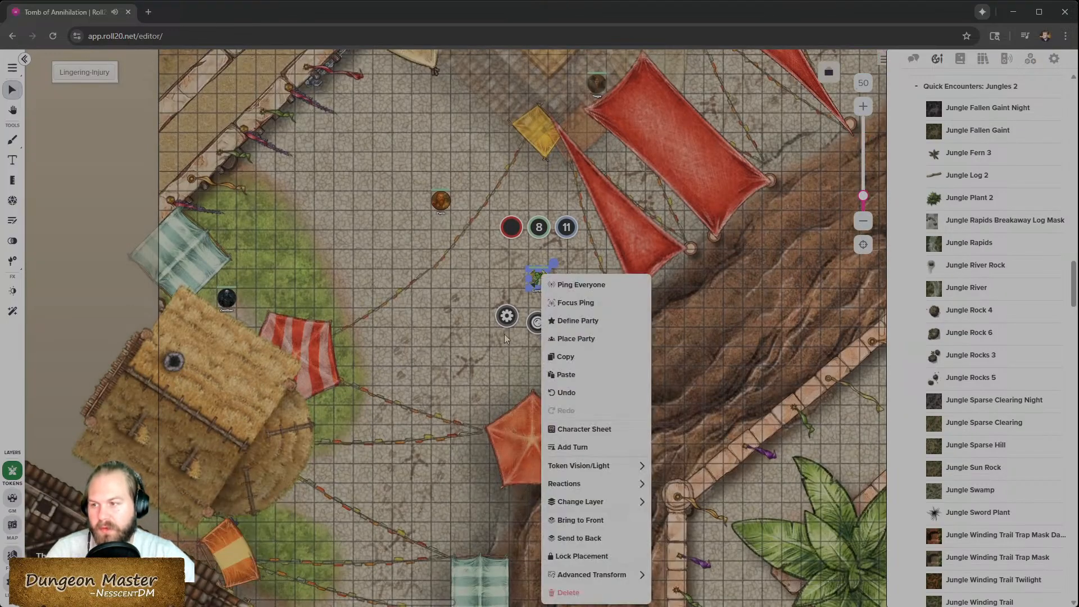
left_click(516, 449)
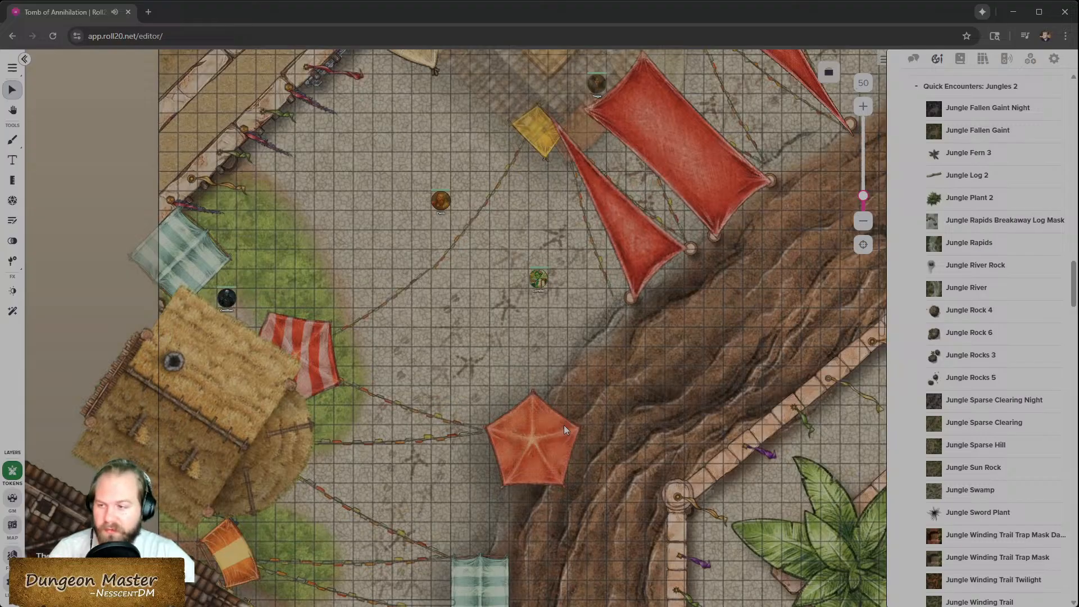
- Switch to the Trial of Initiative page
scroll(563, 428, "right", 1)
left_click(829, 72)
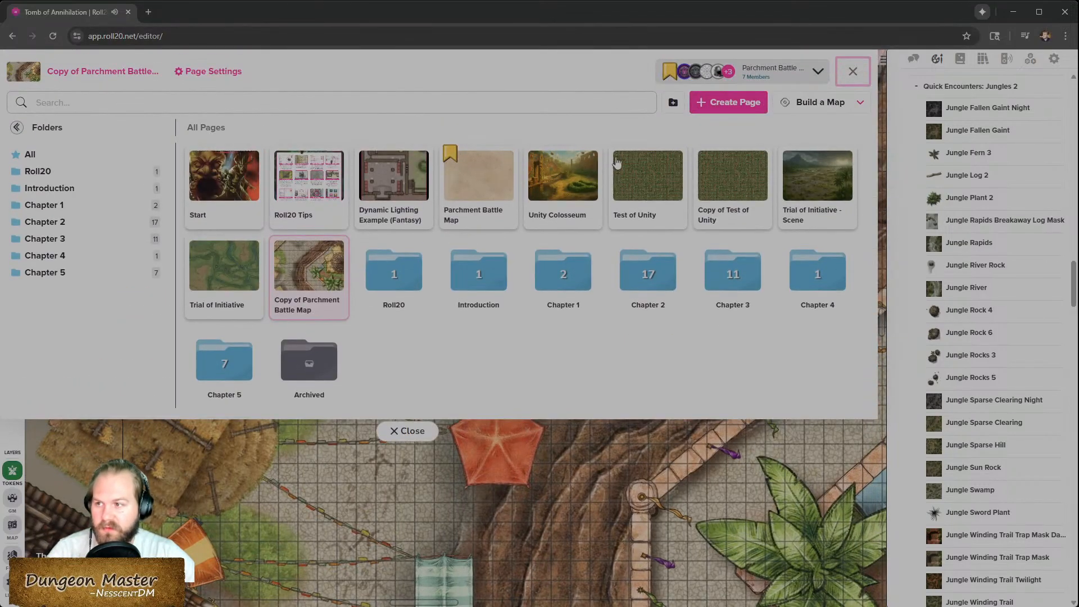
left_click(224, 270)
left_click(407, 431)
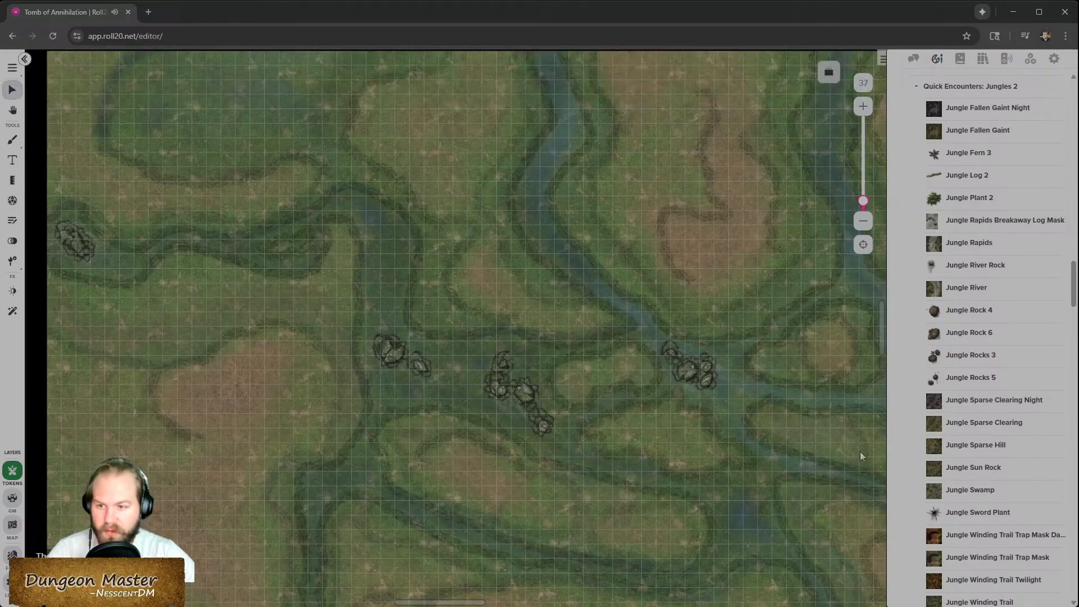
- Place a Cattails Small token from the Quick Encounters: Swamps art pack in the river
scroll(951, 330, "up", 2)
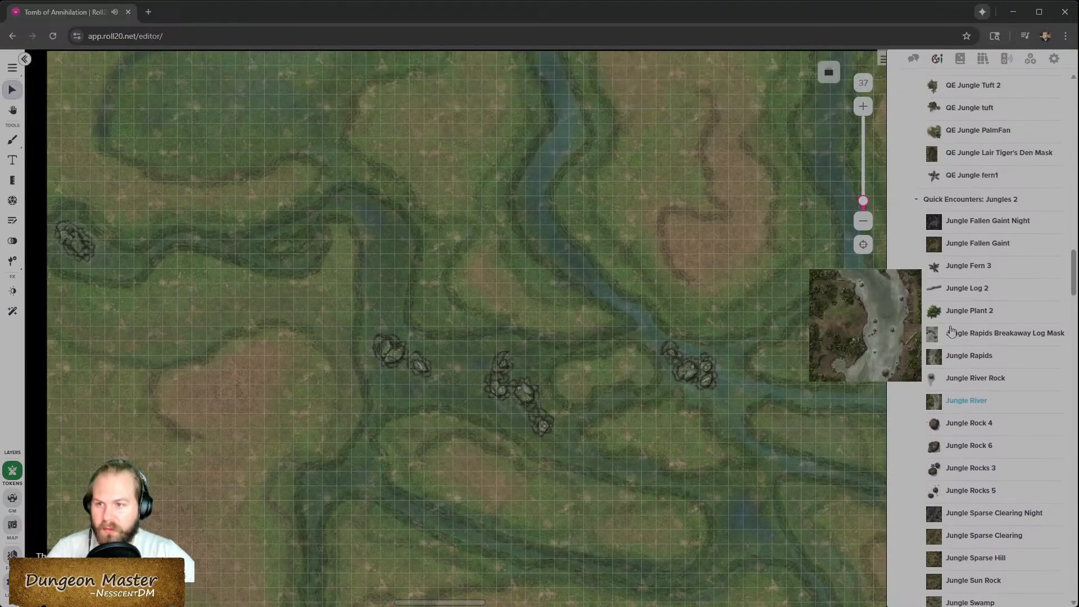
scroll(970, 475, "down", 7)
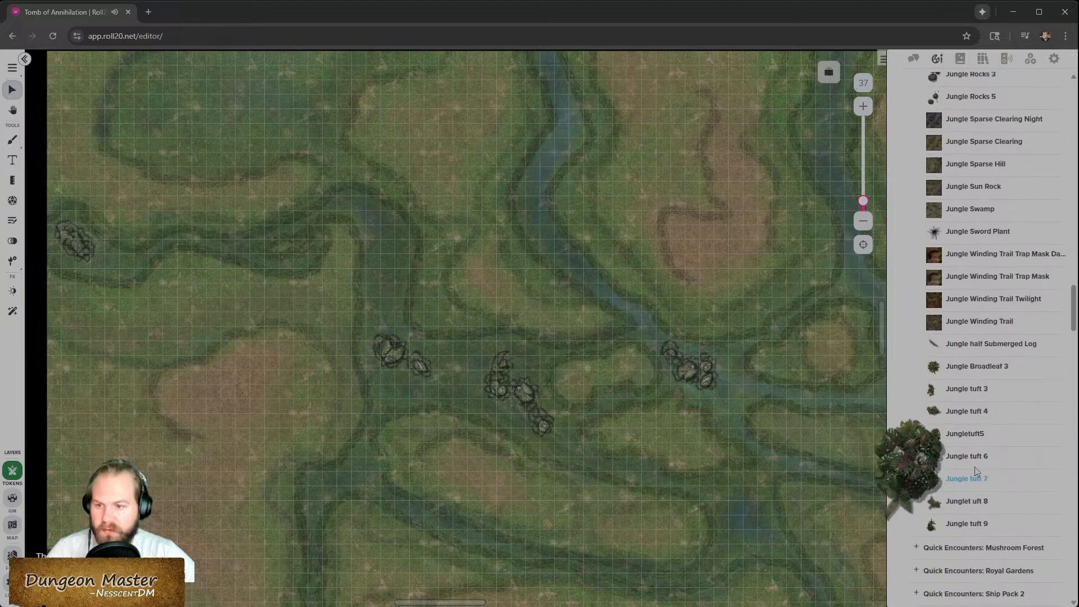
scroll(967, 506, "down", 3)
left_click(968, 494)
scroll(967, 495, "down", 2)
scroll(967, 495, "down", 2)
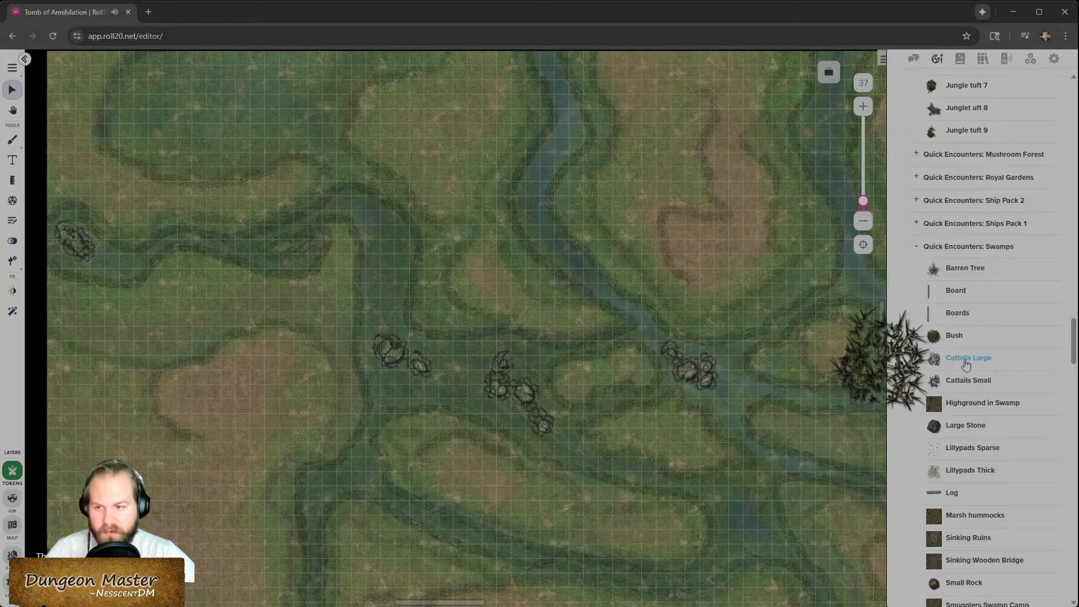
left_click_drag(949, 384, 538, 202)
scroll(539, 201, "up", 3)
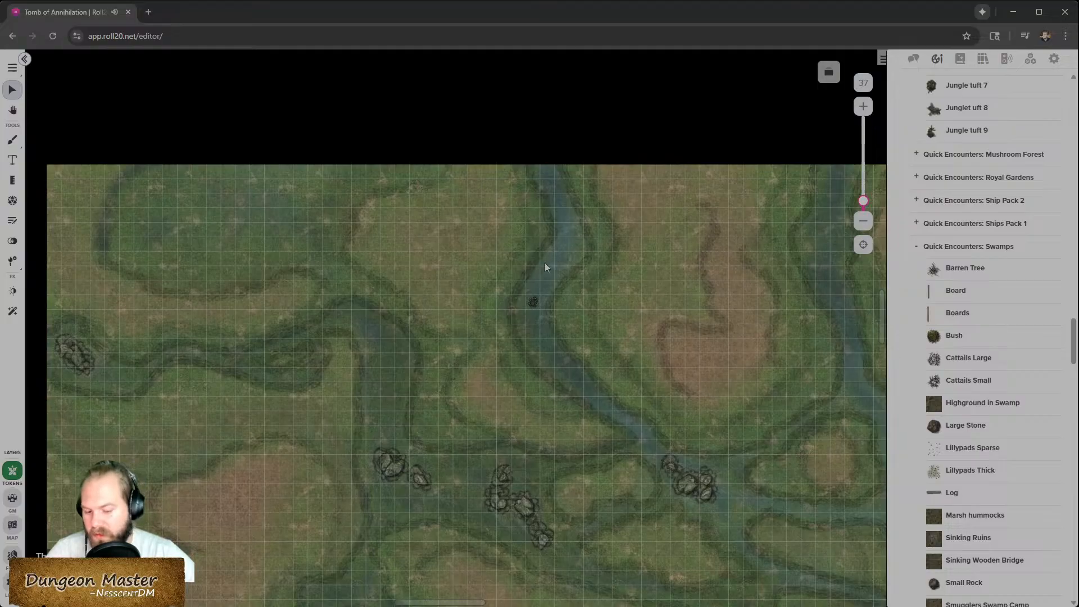
scroll(554, 302, "up", 5)
left_click(495, 313)
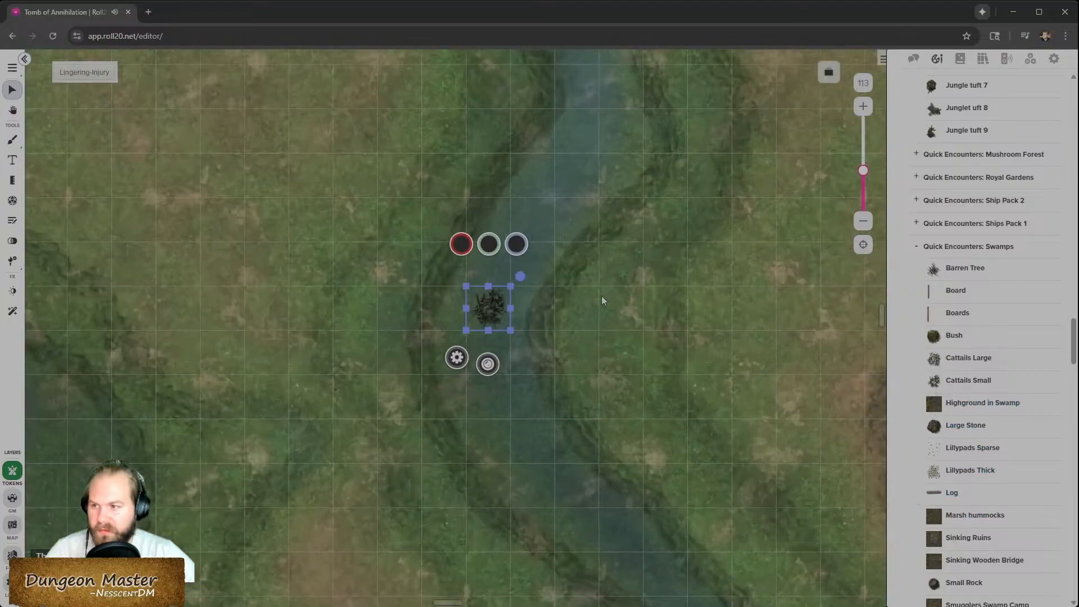
scroll(512, 204, "down", 3)
mouse_move(486, 170)
left_mouse_down()
mouse_move(487, 127)
mouse_move(489, 173)
left_mouse_up()
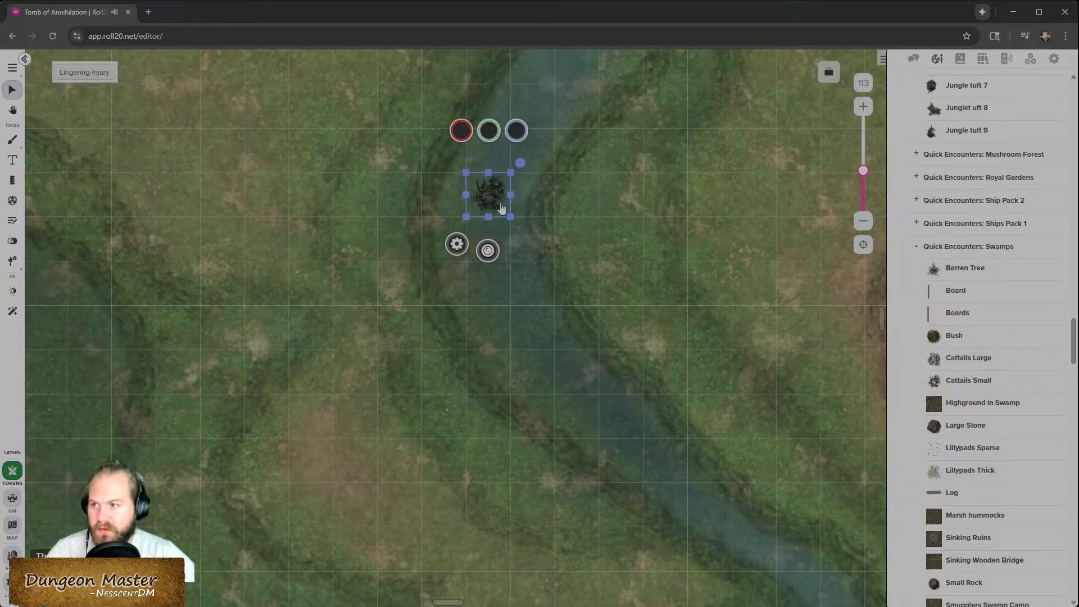
- Try adding Lillypads Thick and SVCJ2C plant tokens around the river, deleting the lilypads and one plant
left_click_drag(968, 470, 522, 316)
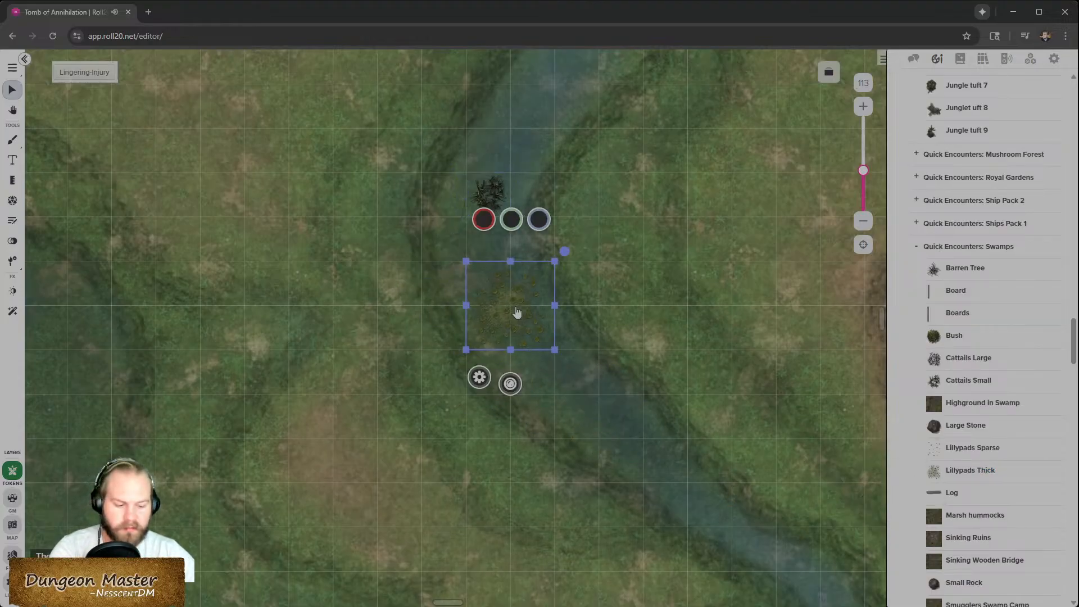
key("Delete")
scroll(1018, 494, "down", 5)
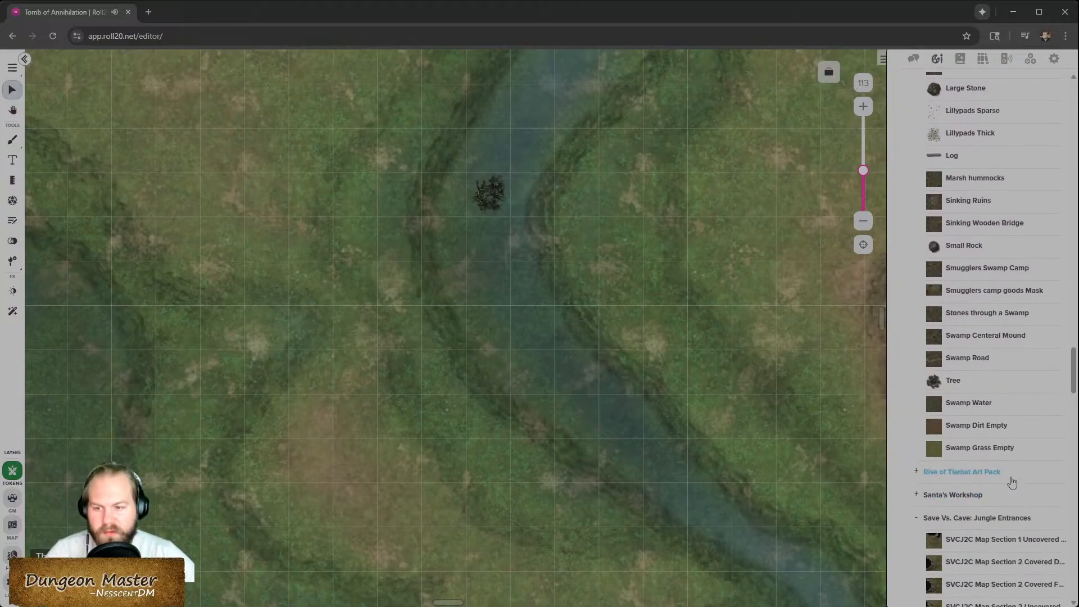
scroll(1012, 482, "down", 15)
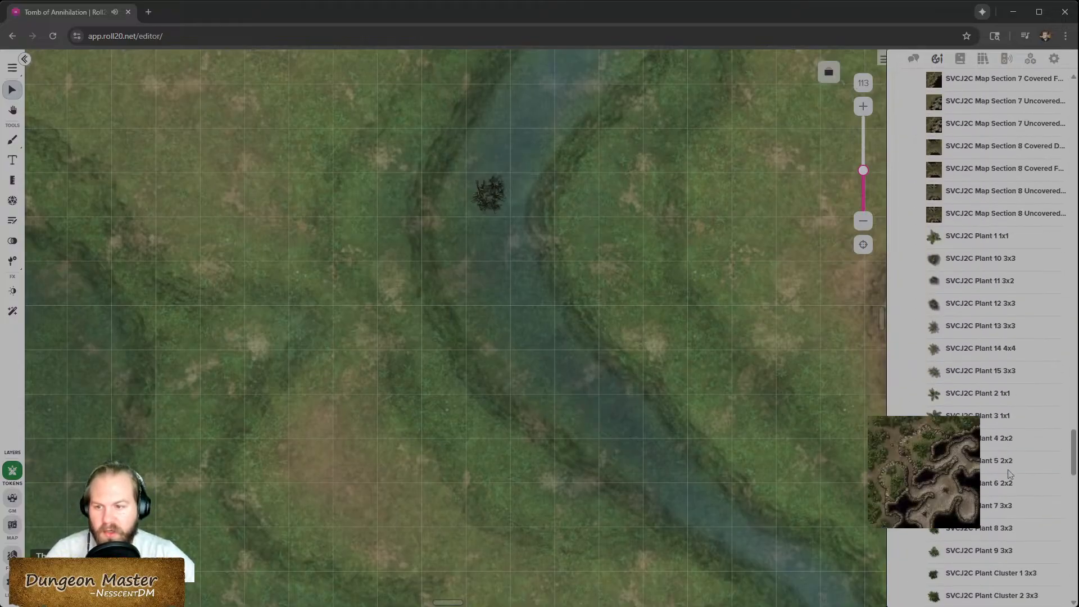
left_click_drag(998, 416, 366, 303)
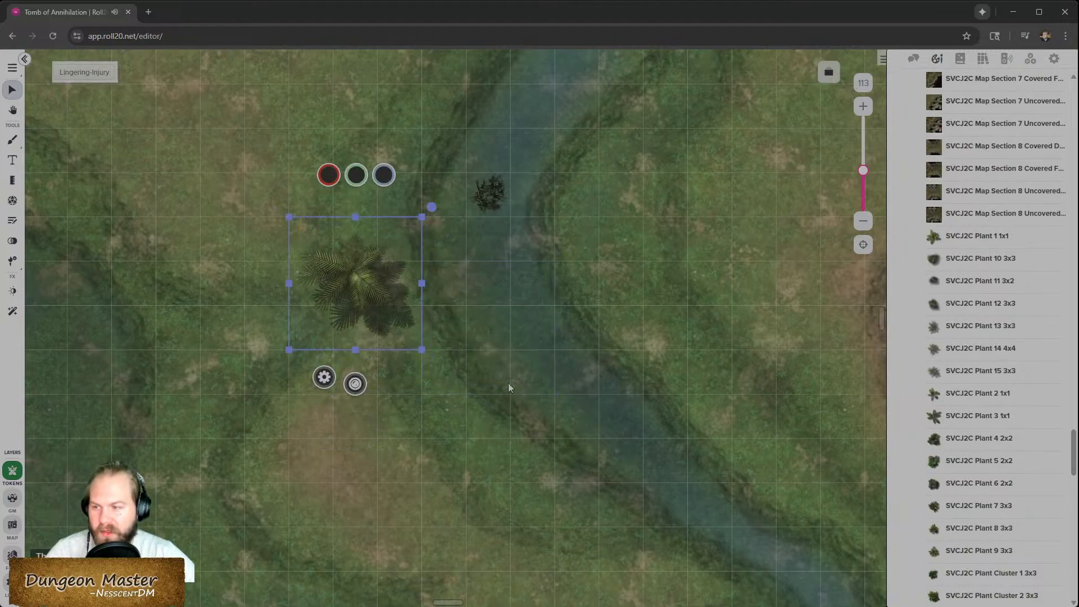
left_click_drag(996, 552, 510, 422)
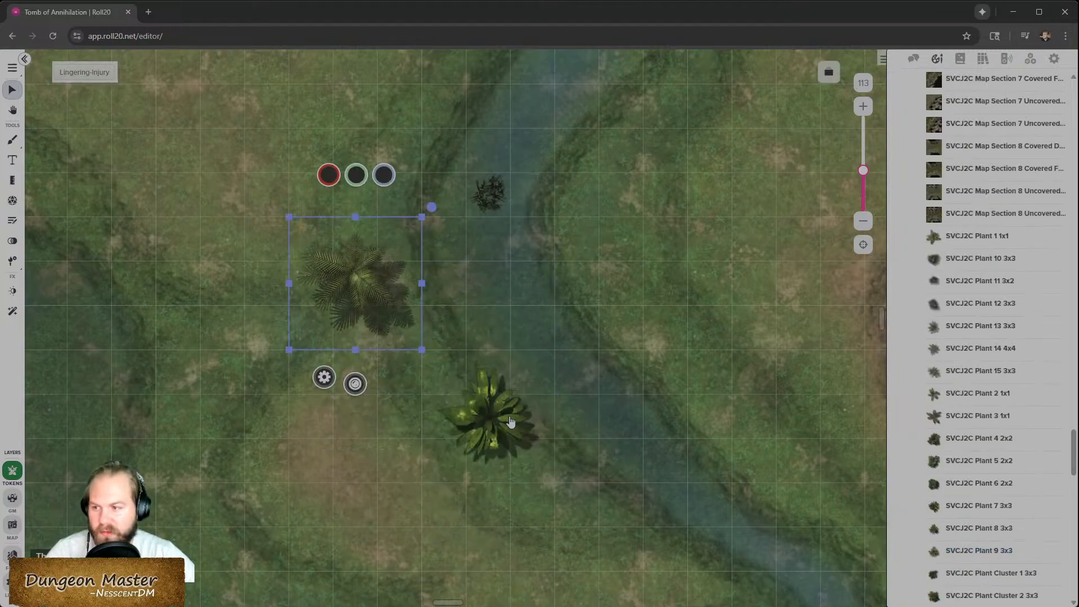
left_click_drag(554, 349, 466, 438)
left_click_drag(1039, 506, 1041, 511)
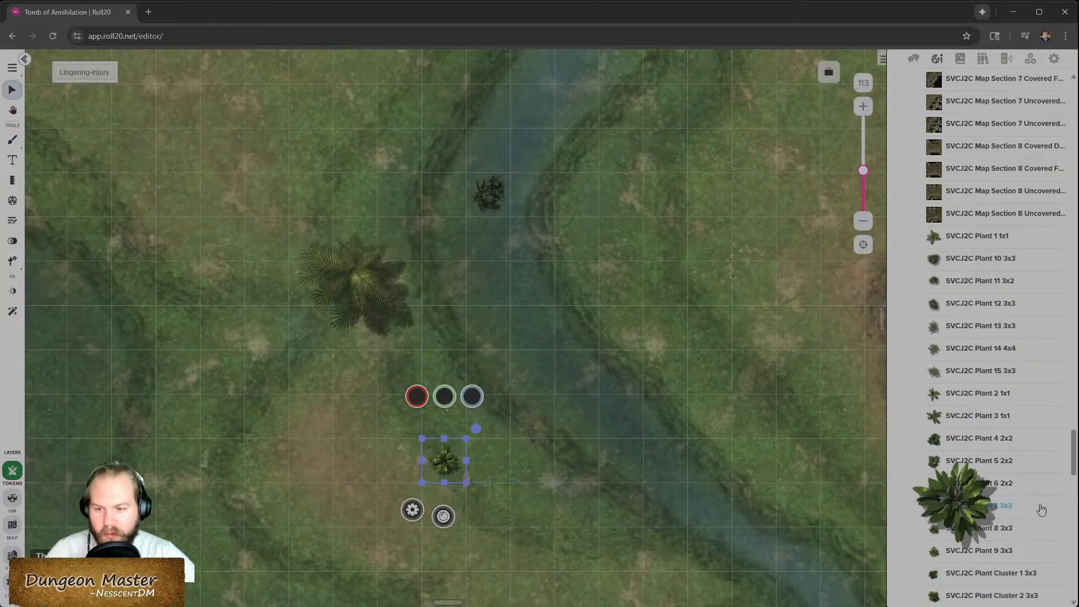
left_click_drag(466, 437, 543, 363)
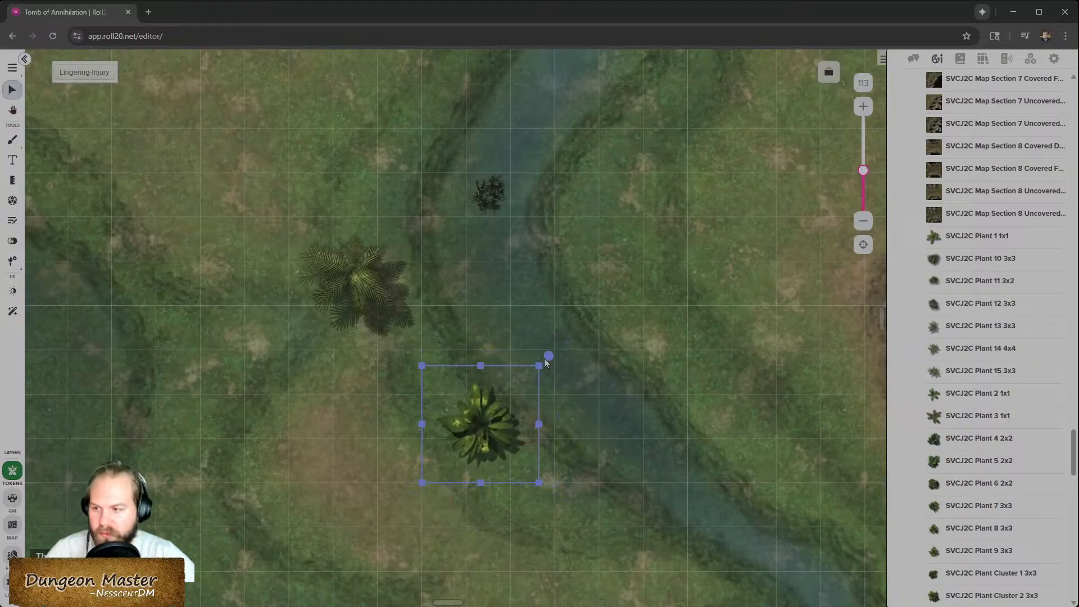
key("Delete")
- Delete the palm plant token left of the river
left_click_drag(994, 394, 1004, 405)
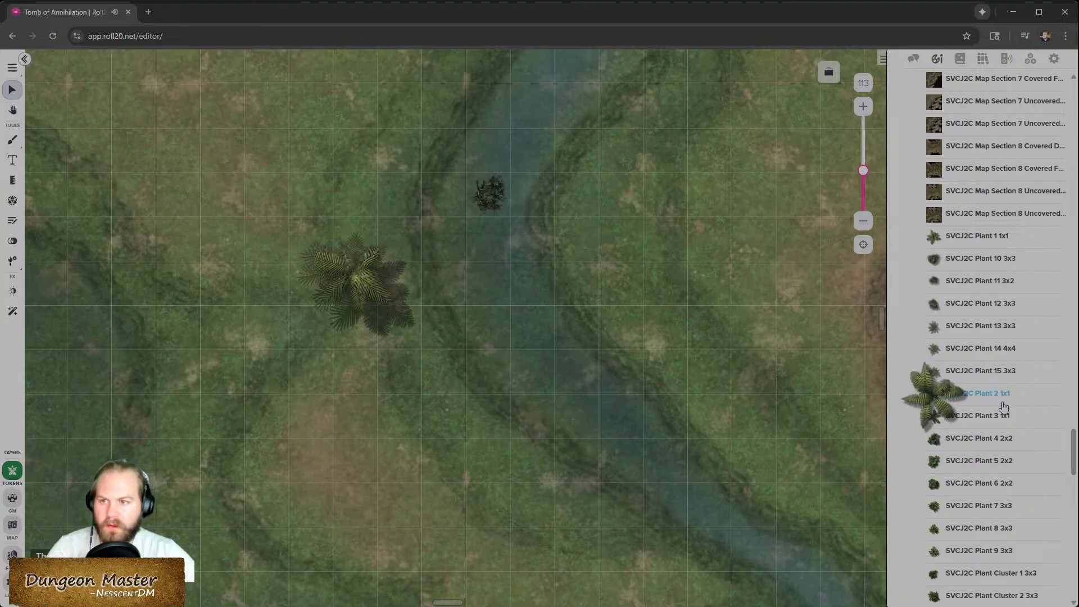
scroll(1004, 405, "up", 12)
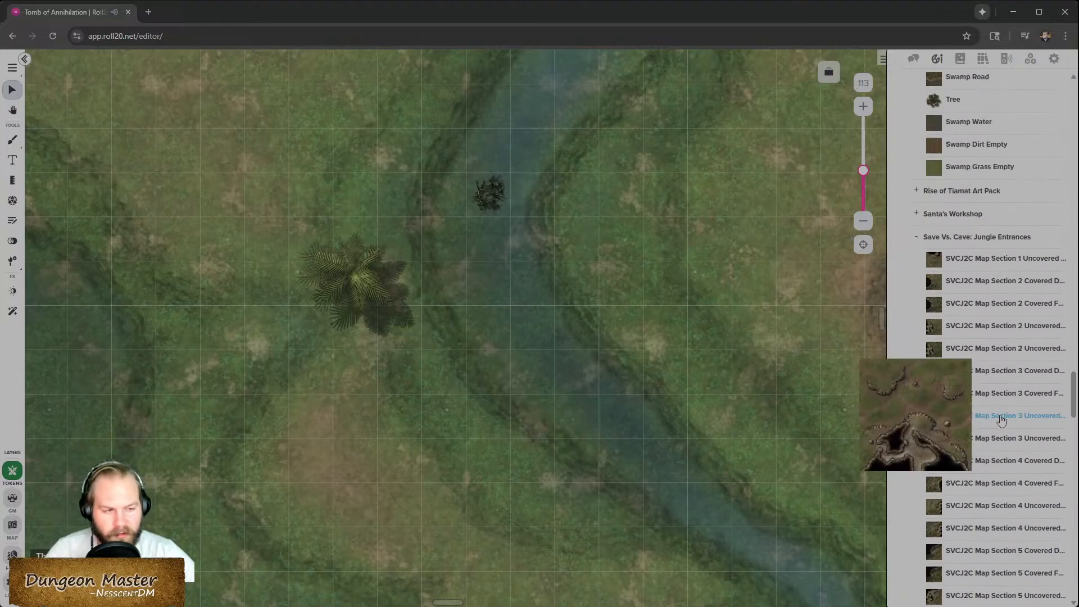
mouse_move(994, 447)
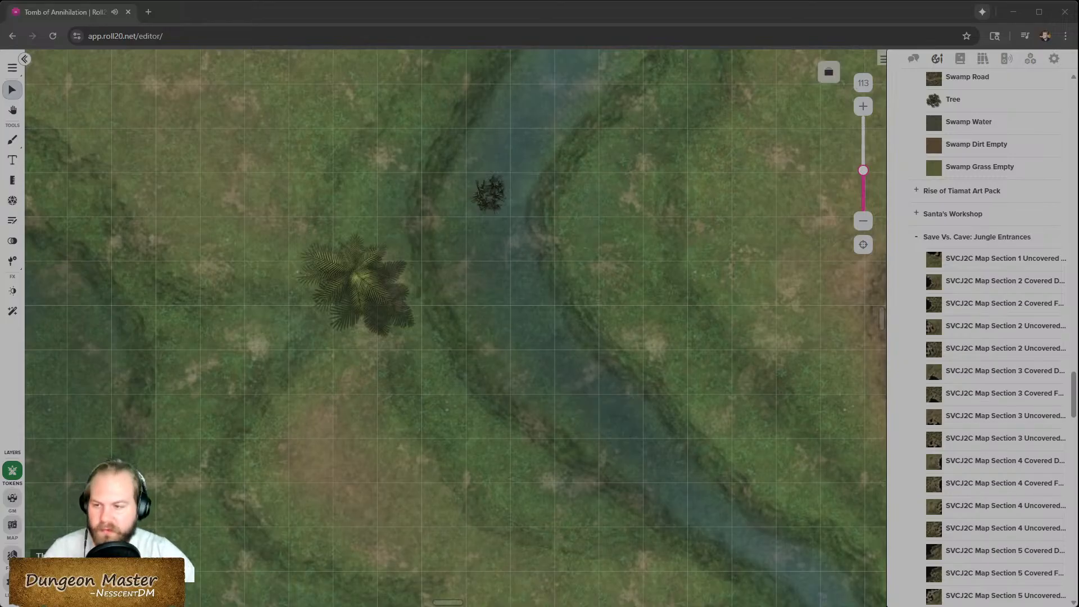
mouse_move(1055, 543)
left_click_drag(1054, 542, 817, 393)
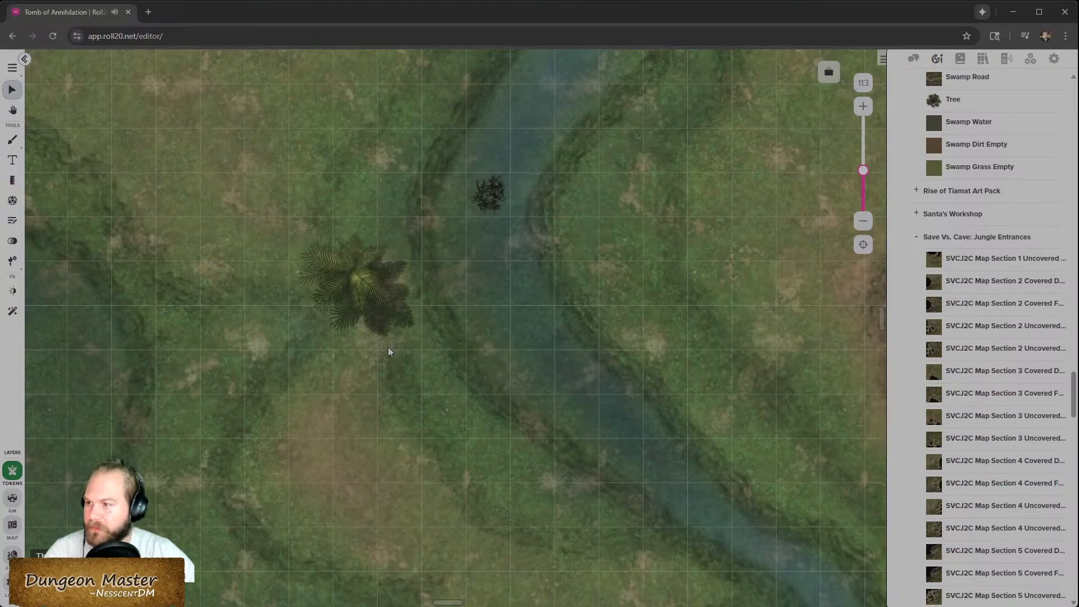
scroll(482, 210, "up", 2)
left_click(377, 414)
key("Delete")
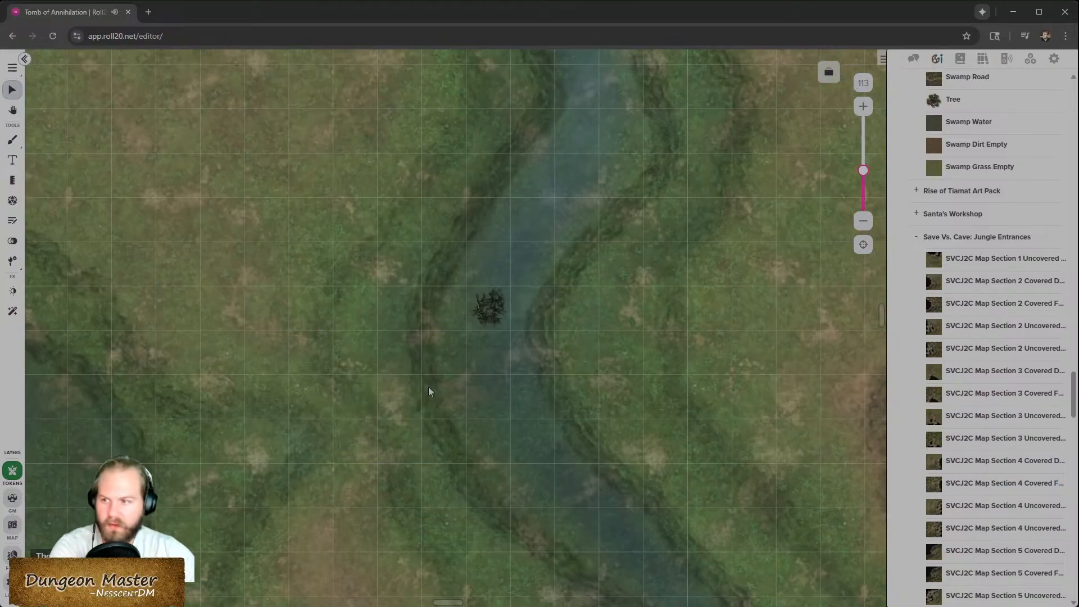
- Move the Cattails Small token slightly left onto the river's bank
left_click_drag(488, 312, 441, 304)
scroll(545, 434, "up", 6)
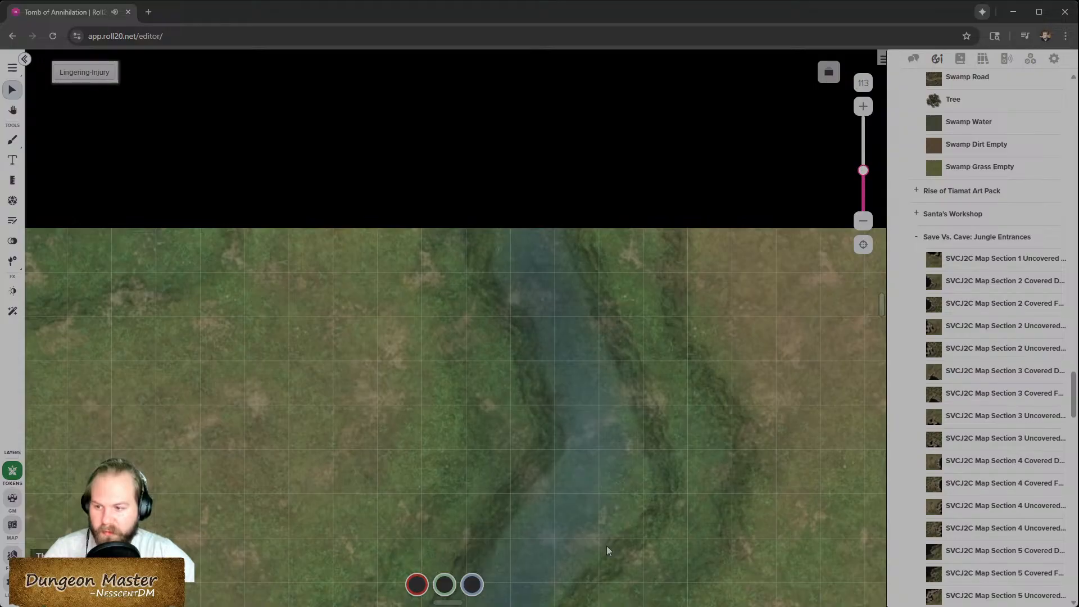
scroll(600, 396, "down", 3)
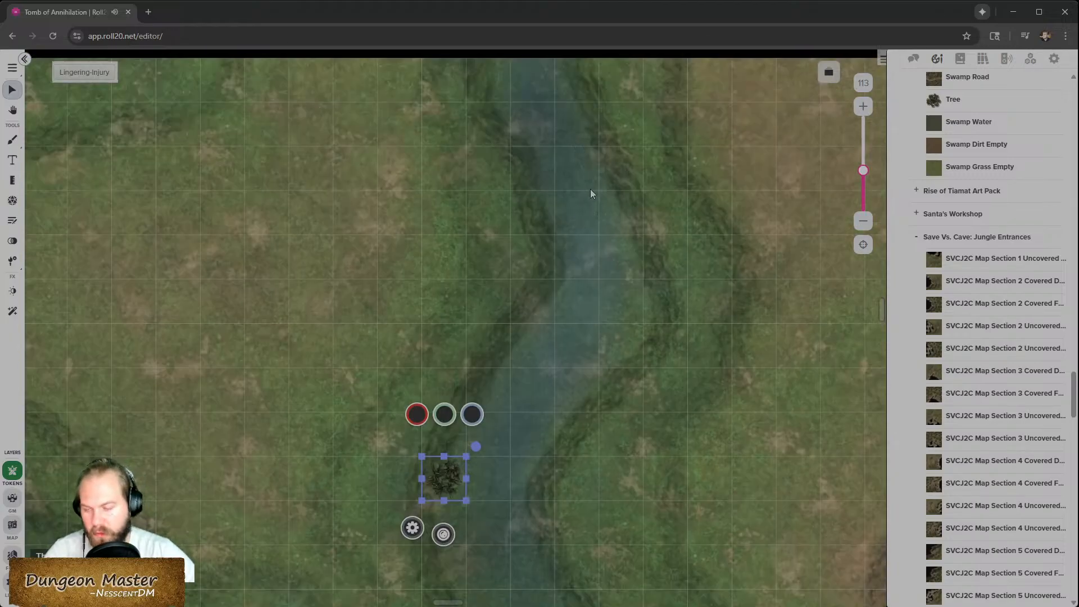
scroll(590, 189, "down", 5)
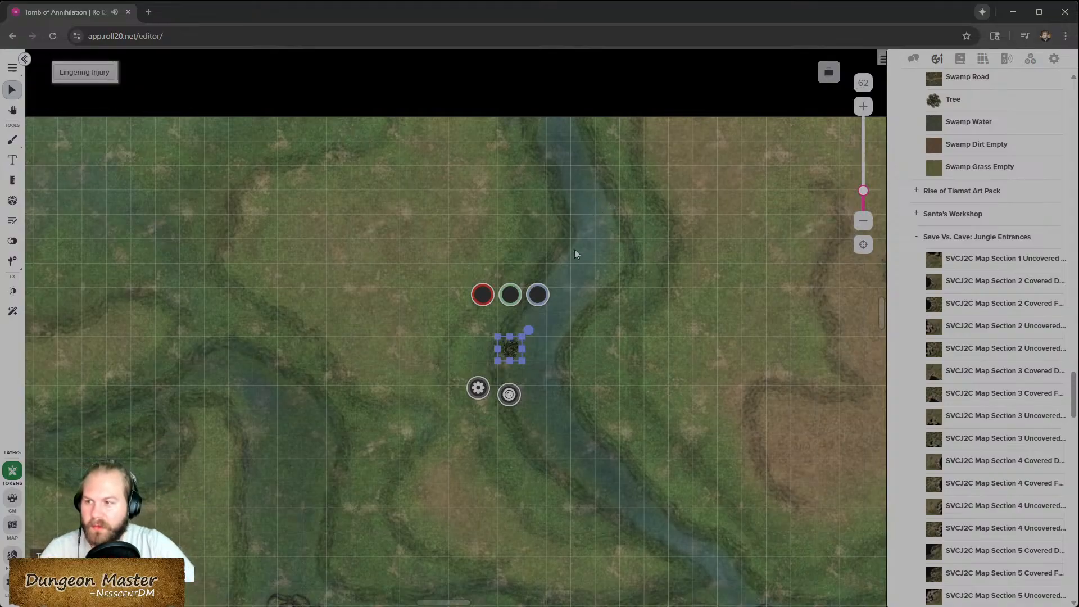
- Measure distances along and across the river with the Measure tool, then return to the select tool
left_click(14, 180)
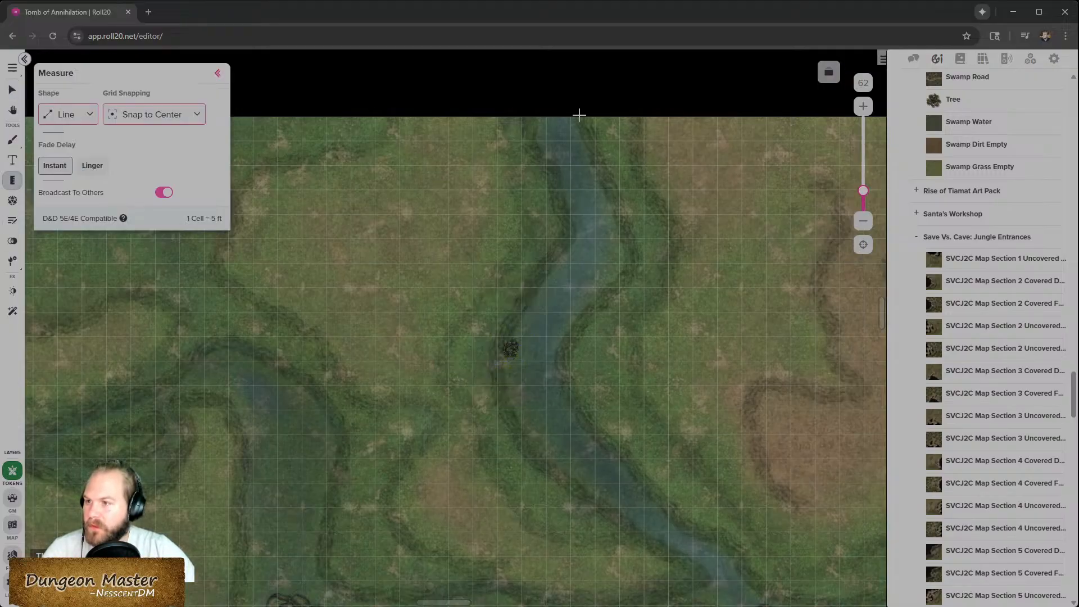
left_click_drag(542, 132, 741, 575)
right_click(708, 215)
right_click(731, 354)
right_click(529, 379)
right_click(413, 472)
right_click(535, 590)
left_click_drag(553, 134, 540, 418)
right_click(728, 287)
right_click(559, 287)
left_click_drag(569, 142, 746, 569)
key("space")
key("space")
key("space")
key("space")
key("space")
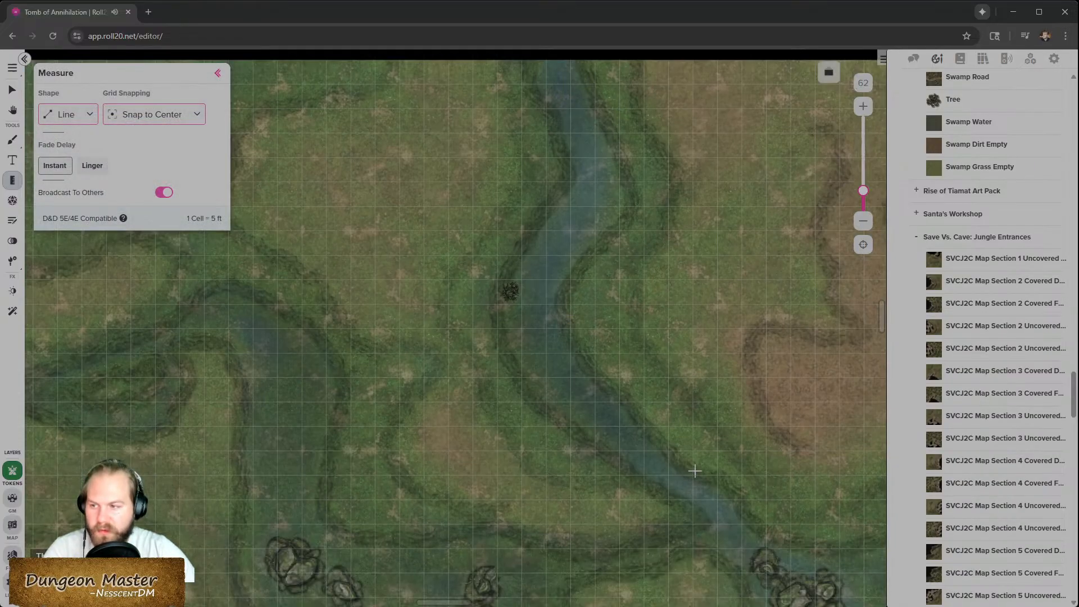
left_click(220, 76)
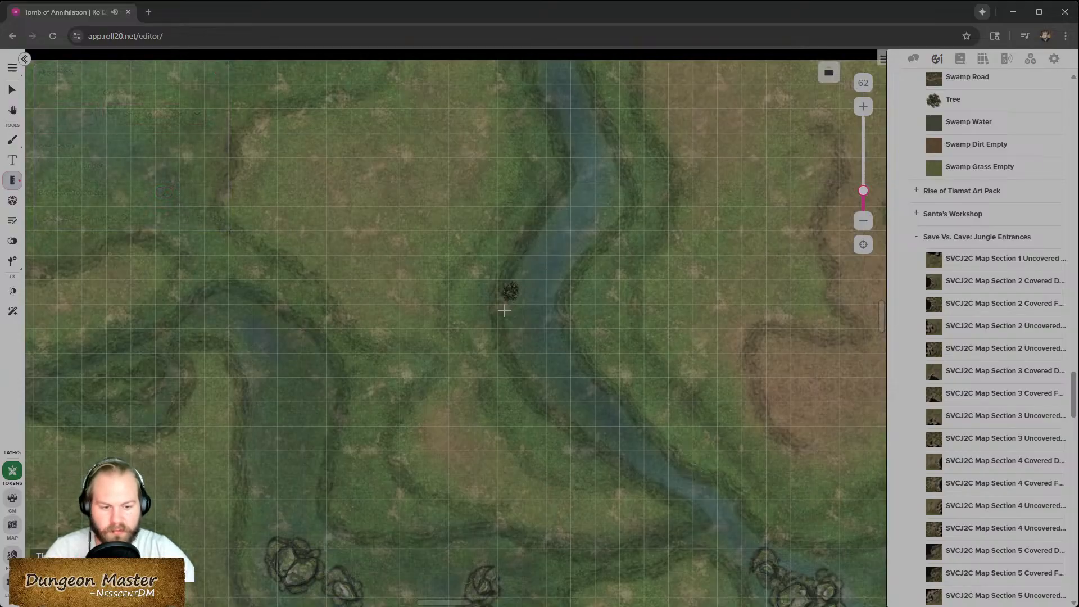
scroll(534, 314, "up", 2)
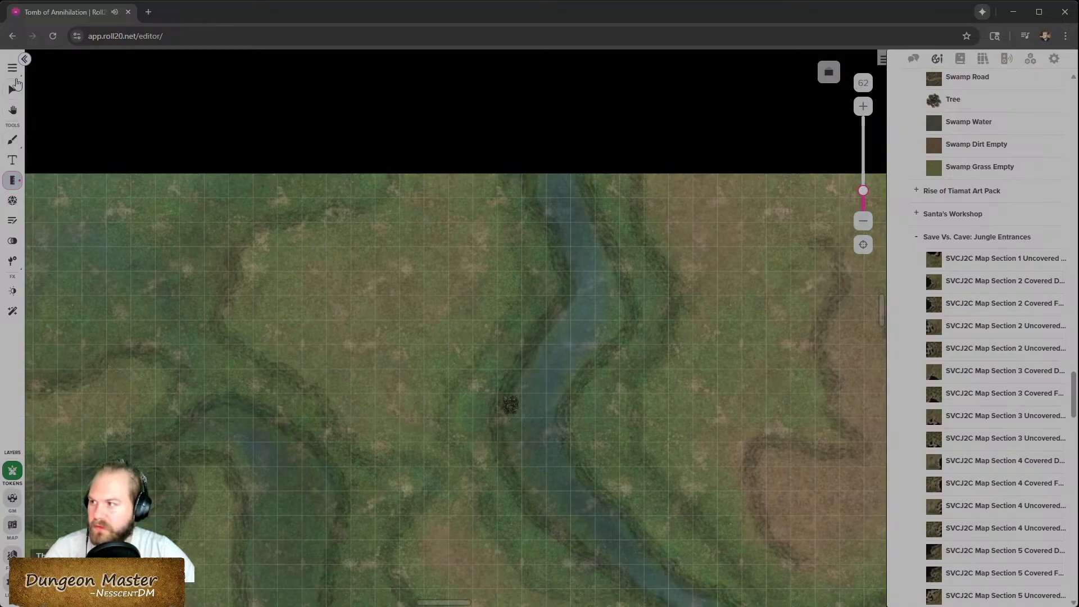
left_click(15, 96)
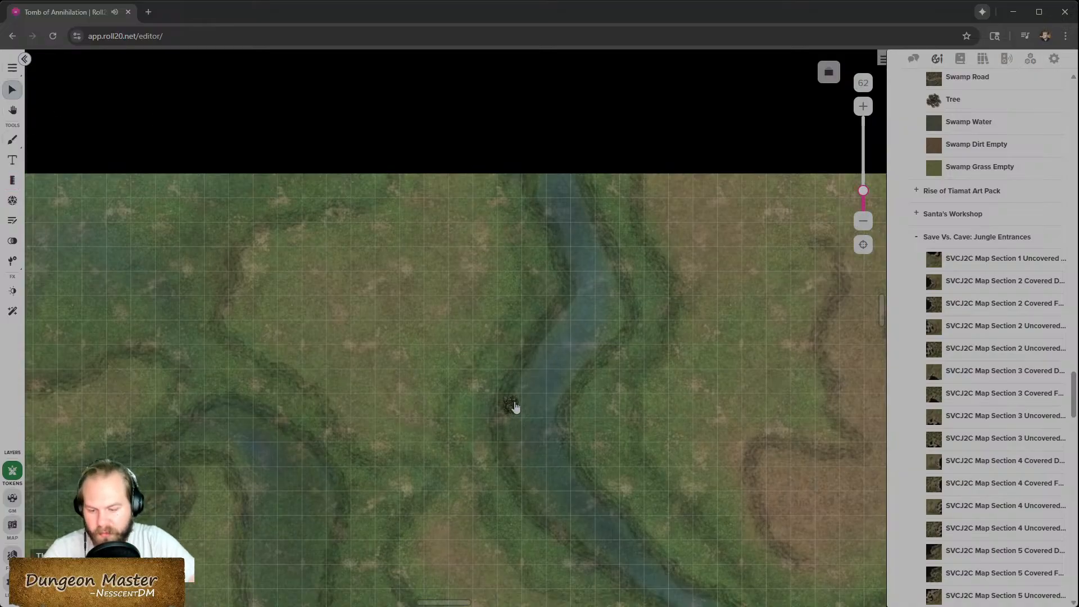
scroll(514, 404, "up", 5)
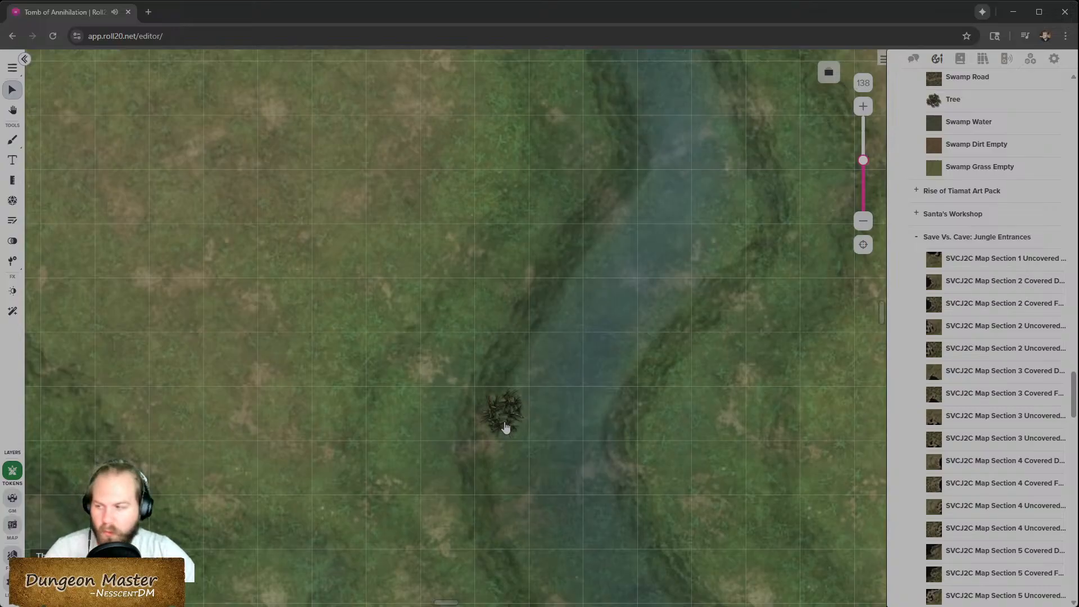
- Move the Cattails Small token to the map layer and switch to working on the map layer
right_click(513, 418)
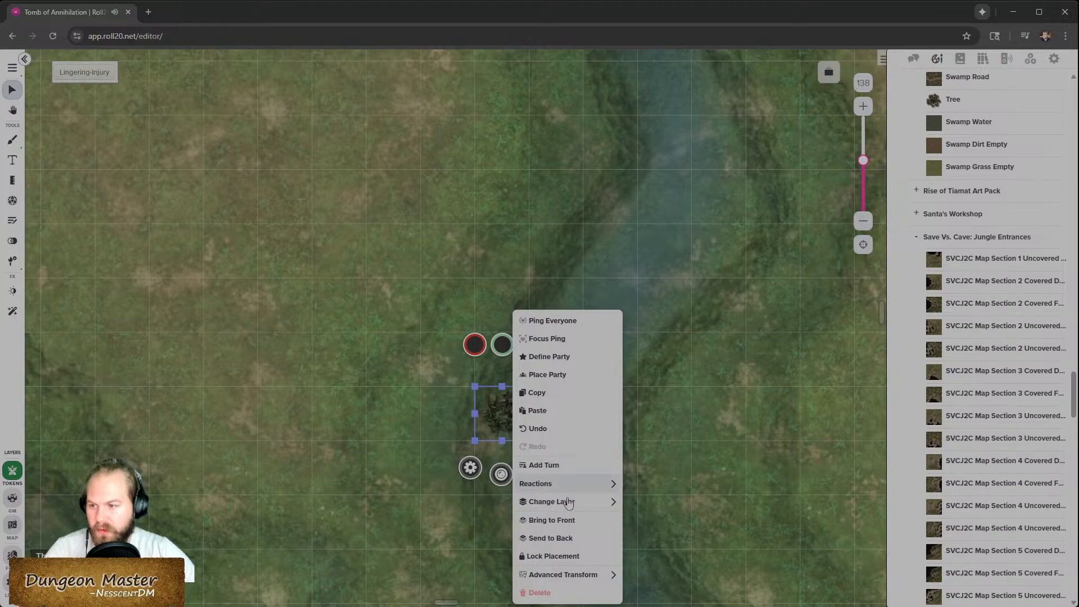
mouse_move(568, 503)
left_click(657, 540)
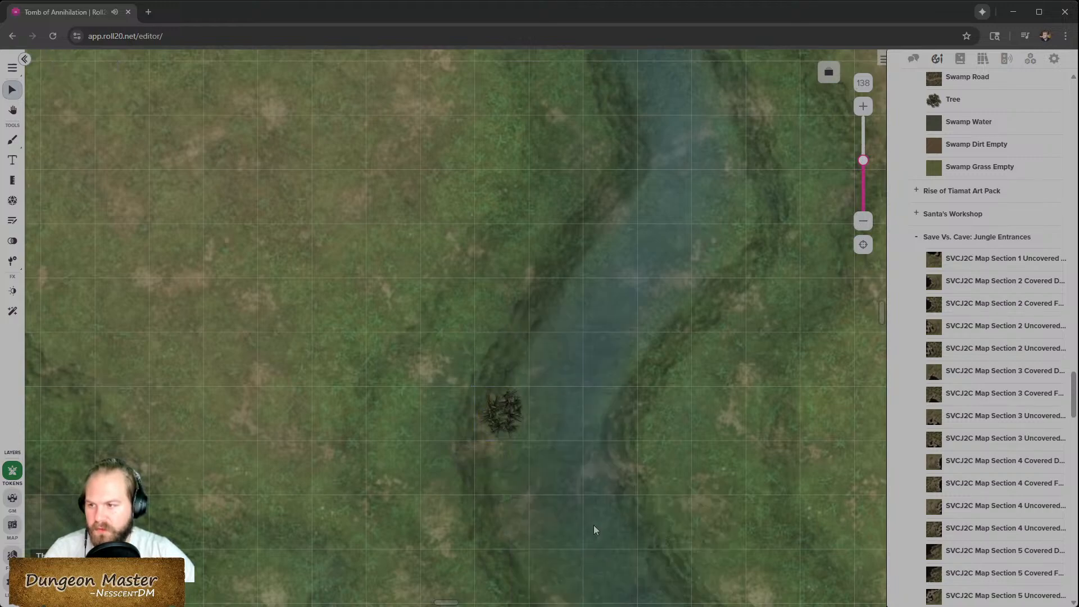
left_click(10, 526)
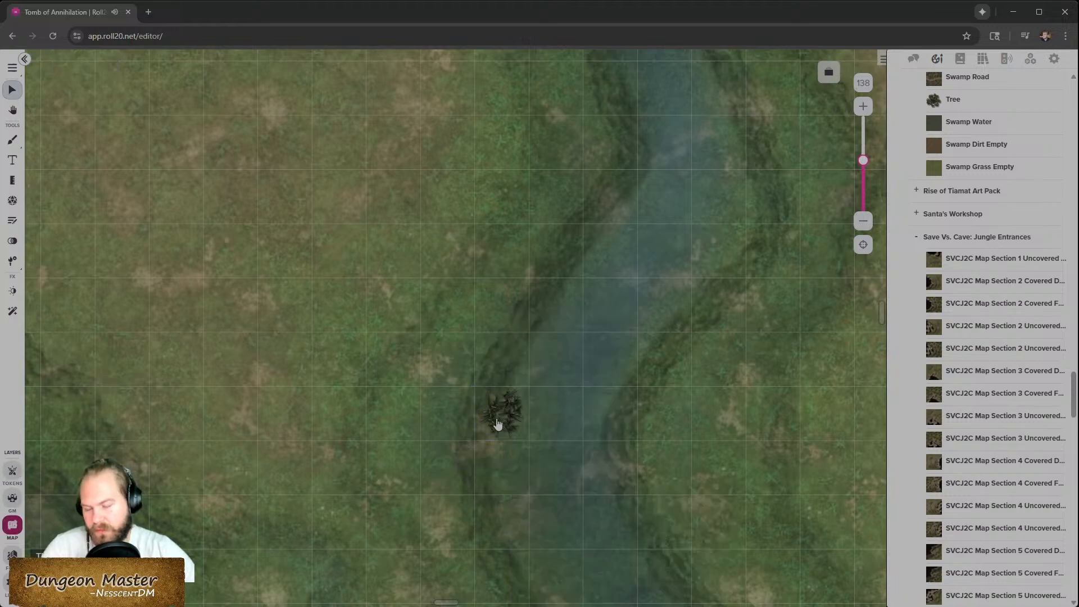
- Move the Cattails Small token across to the river's right bank
left_click_drag(519, 419, 629, 223)
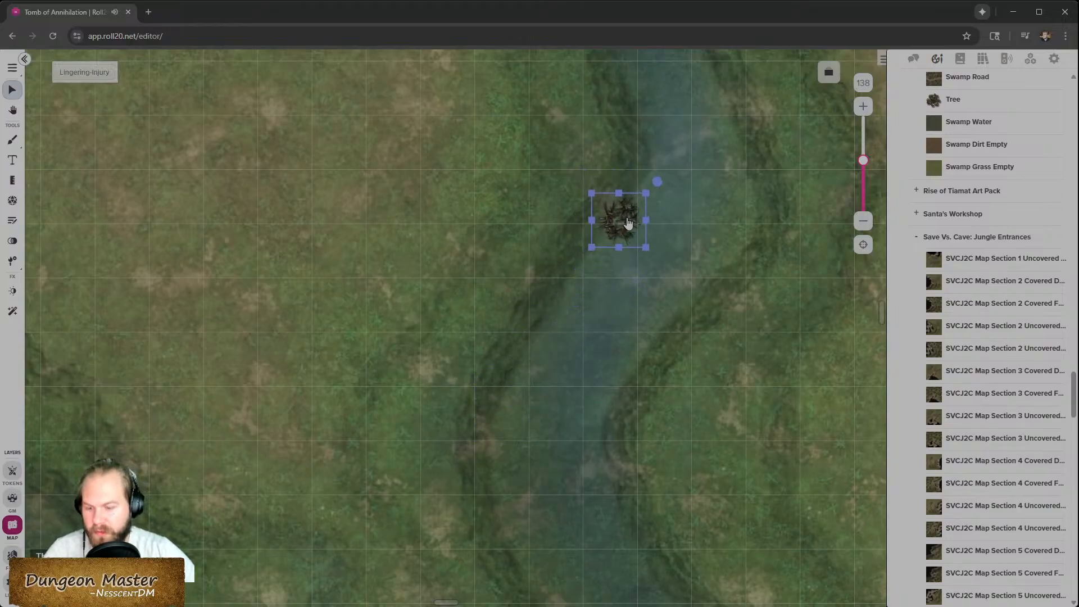
left_click(583, 333)
scroll(583, 337, "up", 3)
left_click_drag(615, 394, 717, 317)
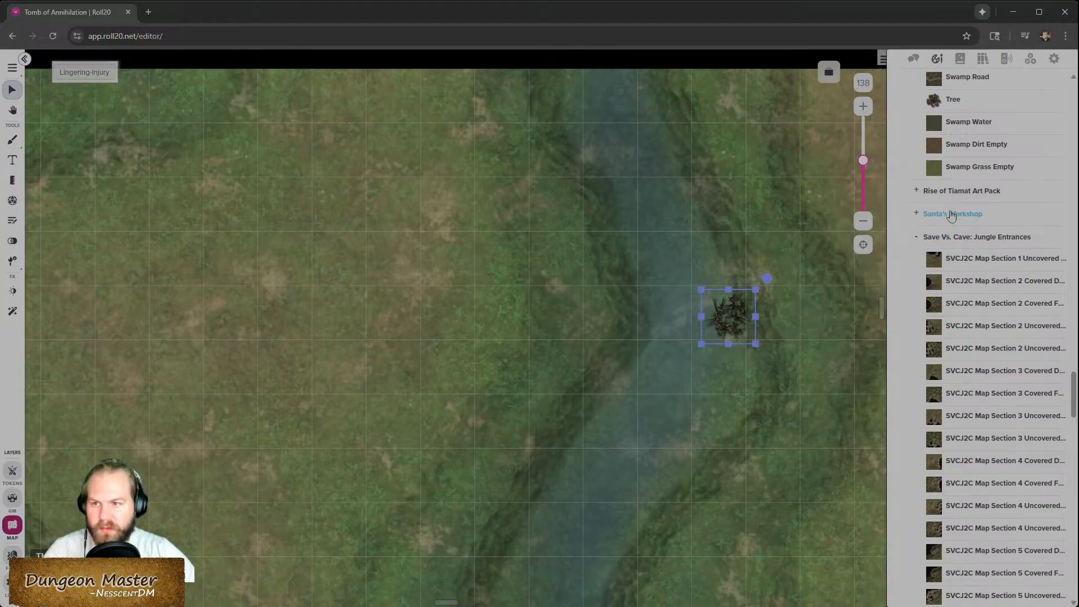
- Add a Cattails Large token on the right bank beside the small cattails and adjust its size
scroll(955, 224, "up", 5)
mouse_move(982, 317)
scroll(982, 317, "up", 4)
left_click_drag(967, 245, 698, 420)
left_click_drag(744, 447, 746, 340)
mouse_move(700, 408)
left_mouse_down()
mouse_move(717, 397)
mouse_move(737, 403)
mouse_move(689, 401)
mouse_move(693, 423)
mouse_move(631, 418)
mouse_move(686, 419)
mouse_move(719, 406)
left_mouse_up()
left_click(667, 516)
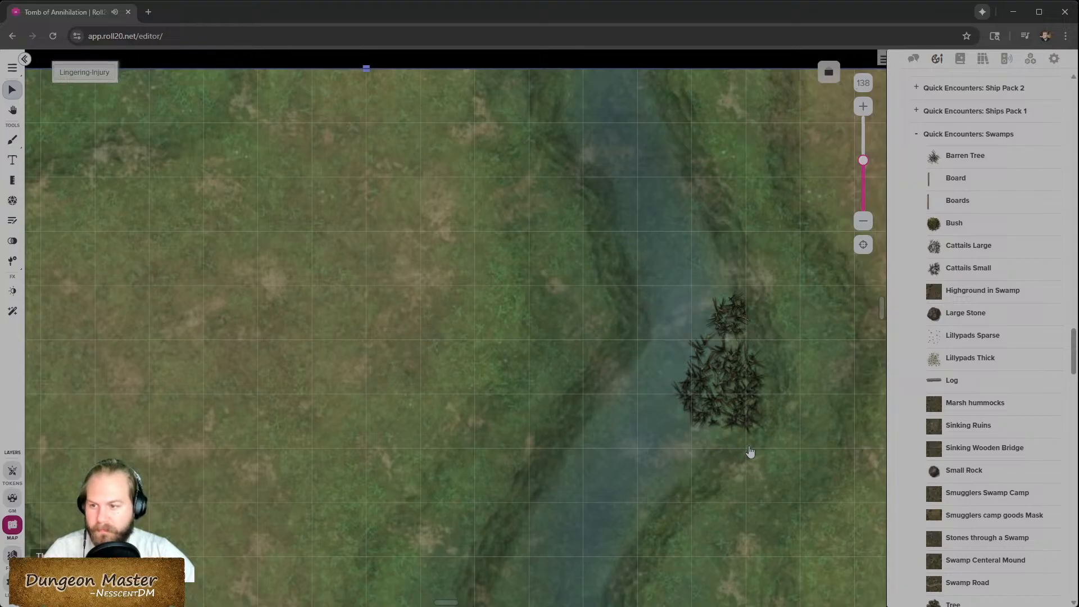
- Nudge the Cattails Small token slightly down within the cattail cluster
scroll(757, 358, "down", 3)
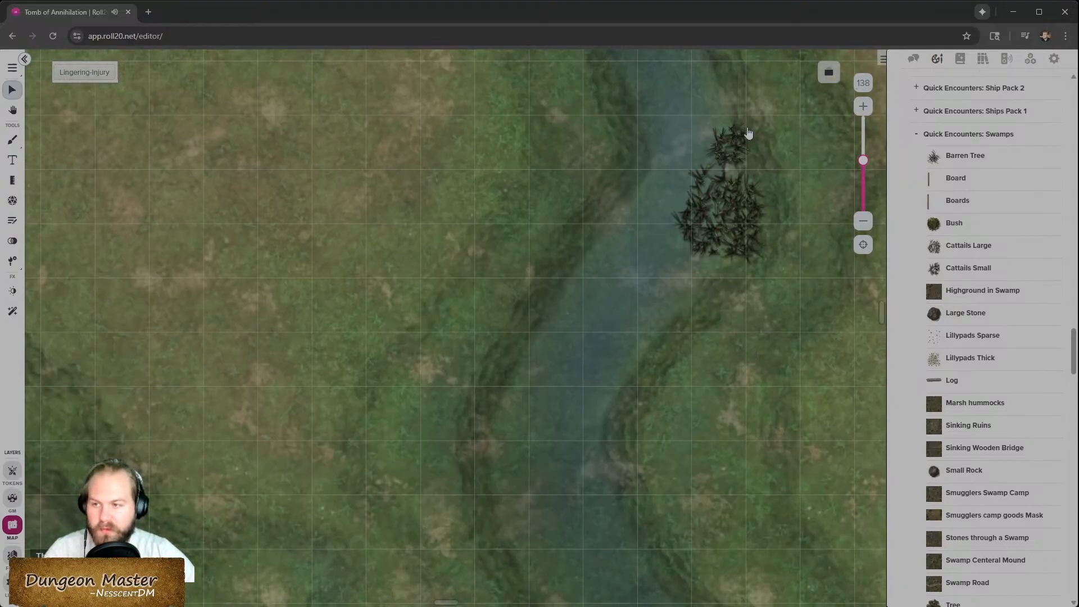
left_click(734, 307)
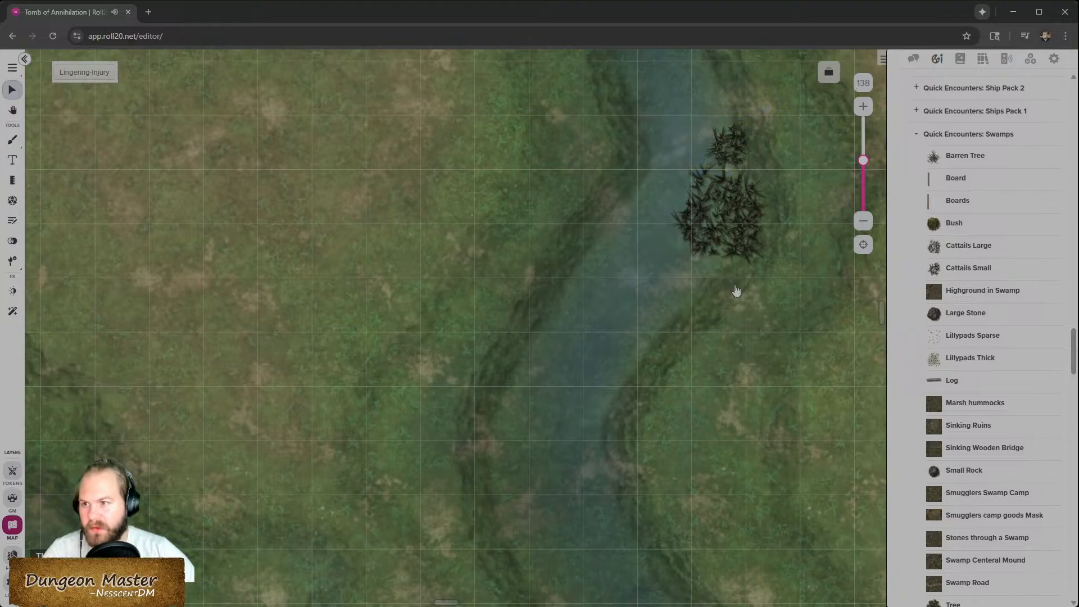
left_click_drag(727, 146, 728, 155)
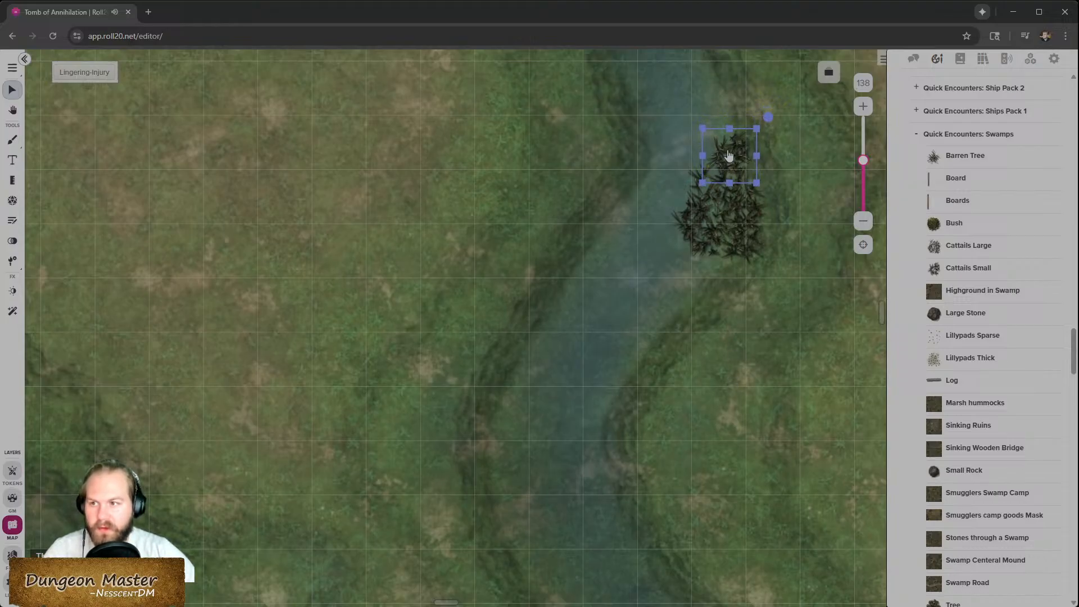
left_click(766, 395)
- Paste a copy of the cattails just below the cluster on the right bank
scroll(793, 381, "up", 3)
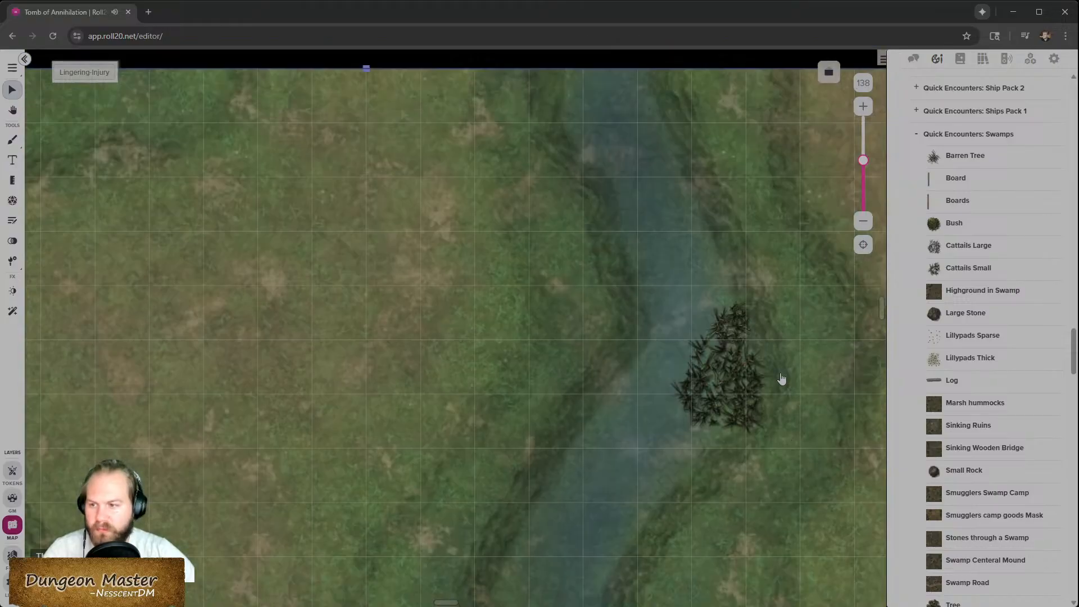
scroll(662, 417, "right", 2)
scroll(662, 417, "right", 3)
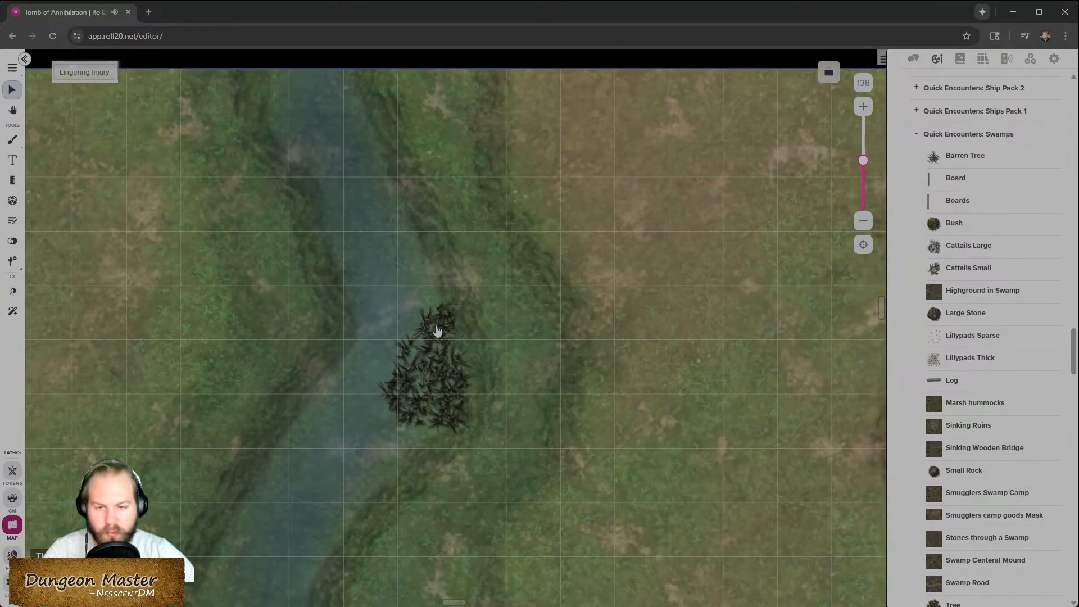
scroll(438, 331, "down", 3)
scroll(438, 337, "left", 2)
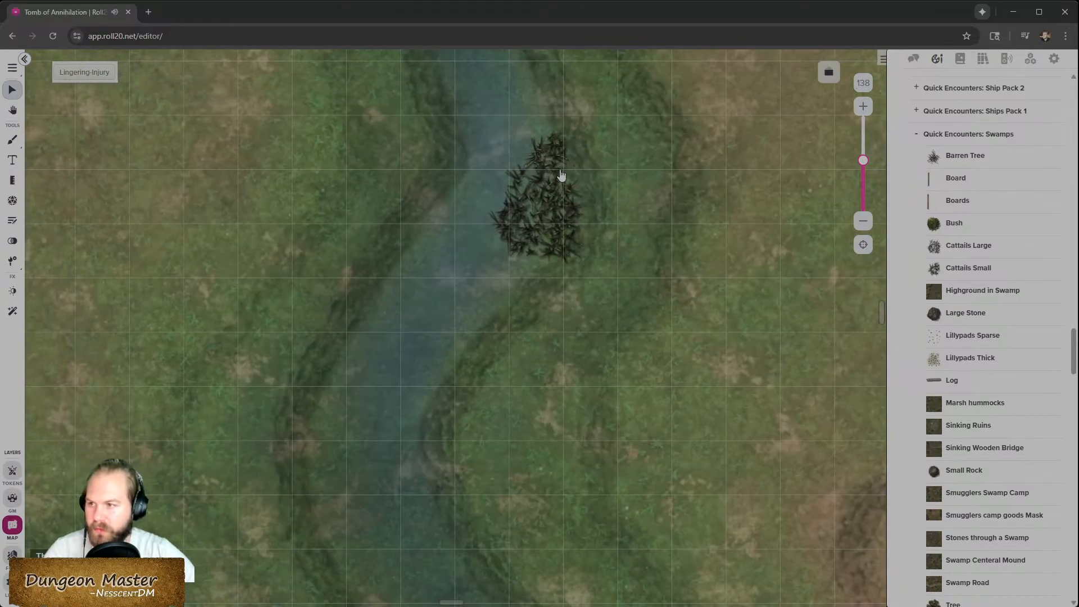
left_click(535, 282)
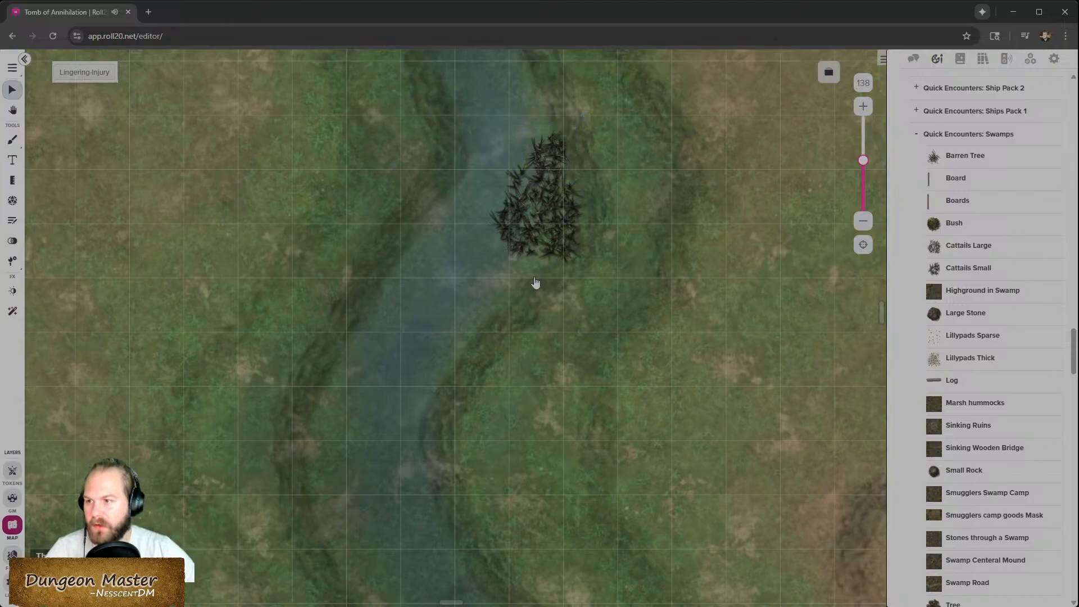
key("ctrl+v")
left_click_drag(535, 283, 530, 285)
left_click(603, 383)
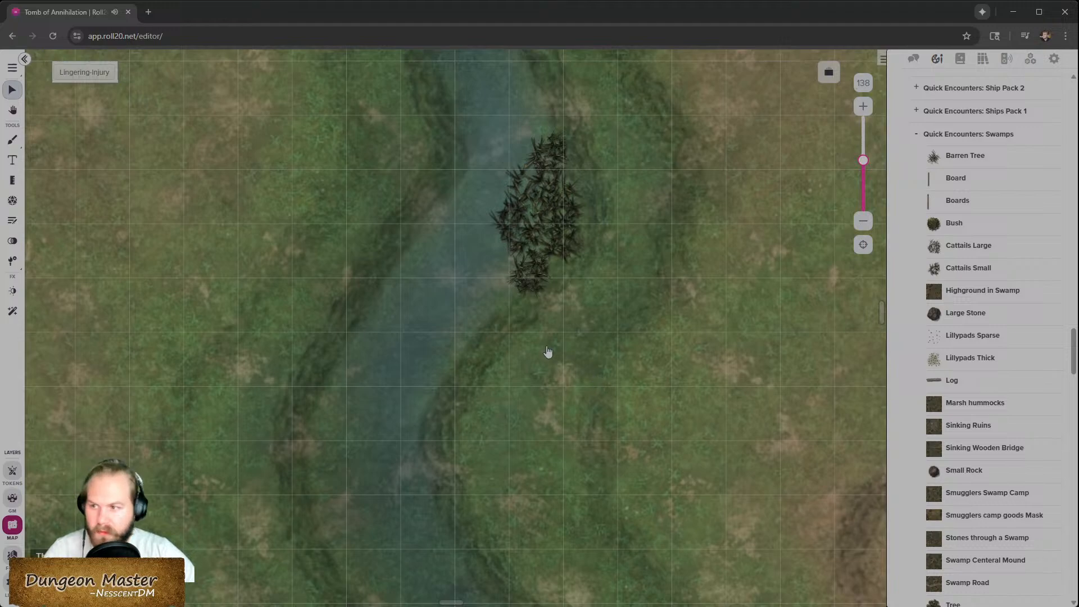
- Browse the swamp asset packs in the art library for more tokens
scroll(545, 352, "left", 4)
scroll(697, 321, "right", 4)
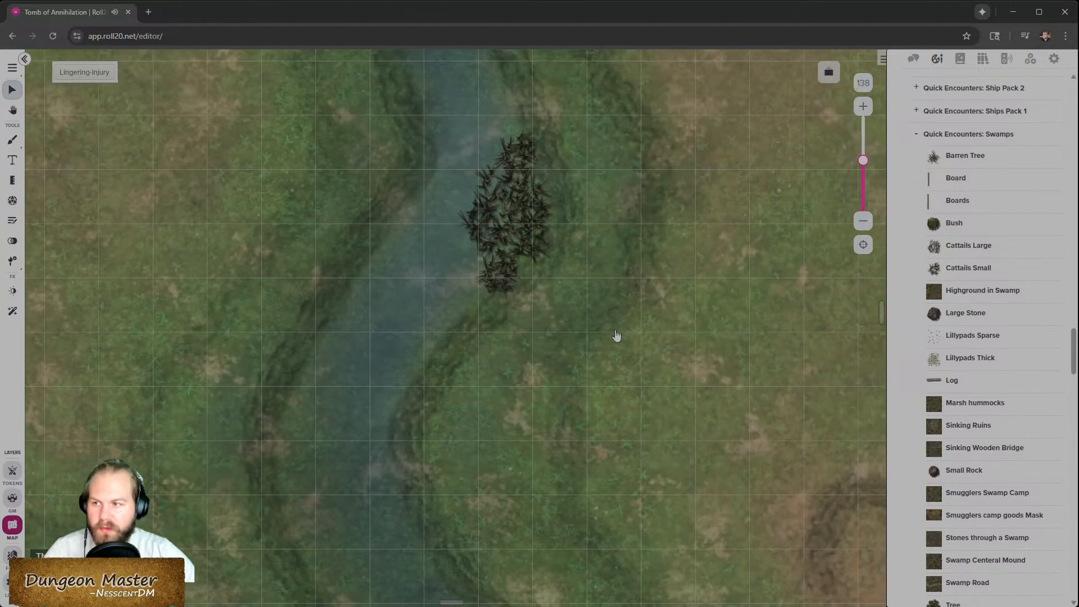
scroll(620, 336, "down", 8)
scroll(616, 335, "up", 4)
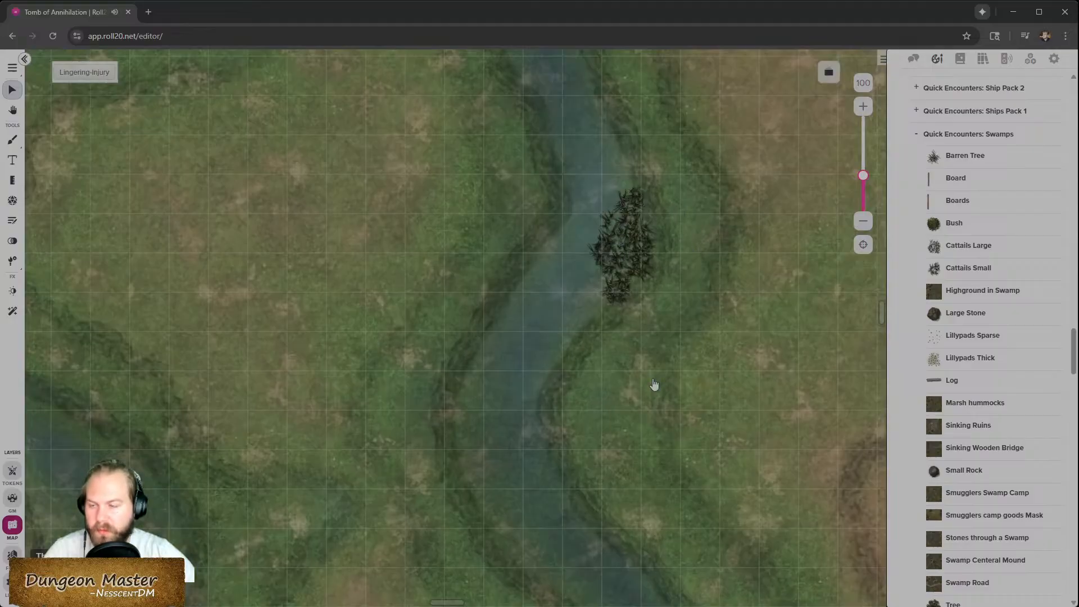
scroll(652, 388, "down", 3)
left_click_drag(964, 247, 961, 253)
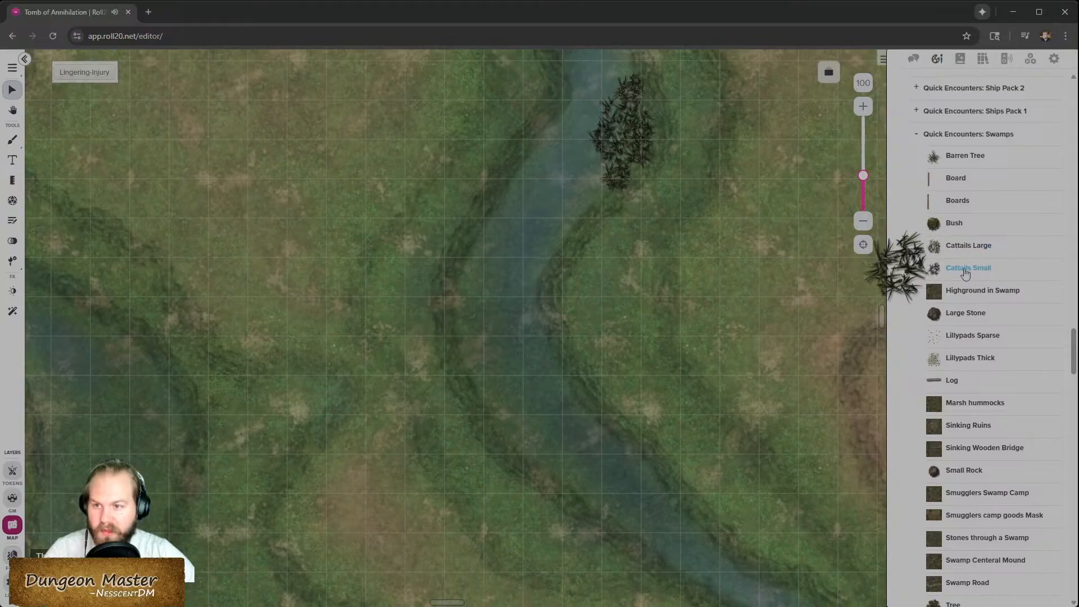
scroll(604, 311, "down", 3)
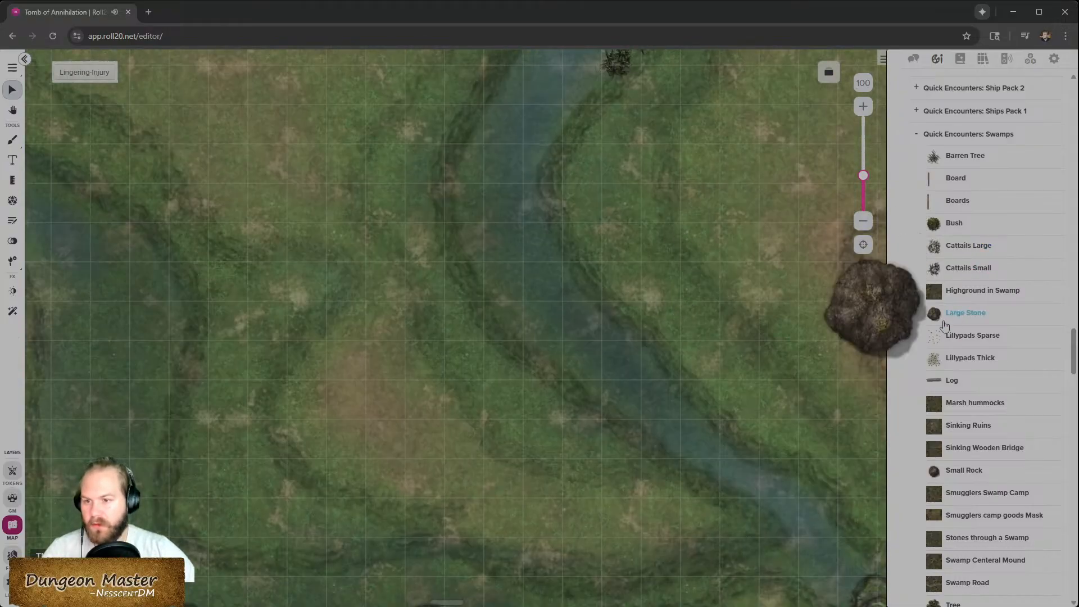
scroll(843, 387, "down", 2)
scroll(1007, 499, "down", 14)
scroll(1007, 499, "down", 10)
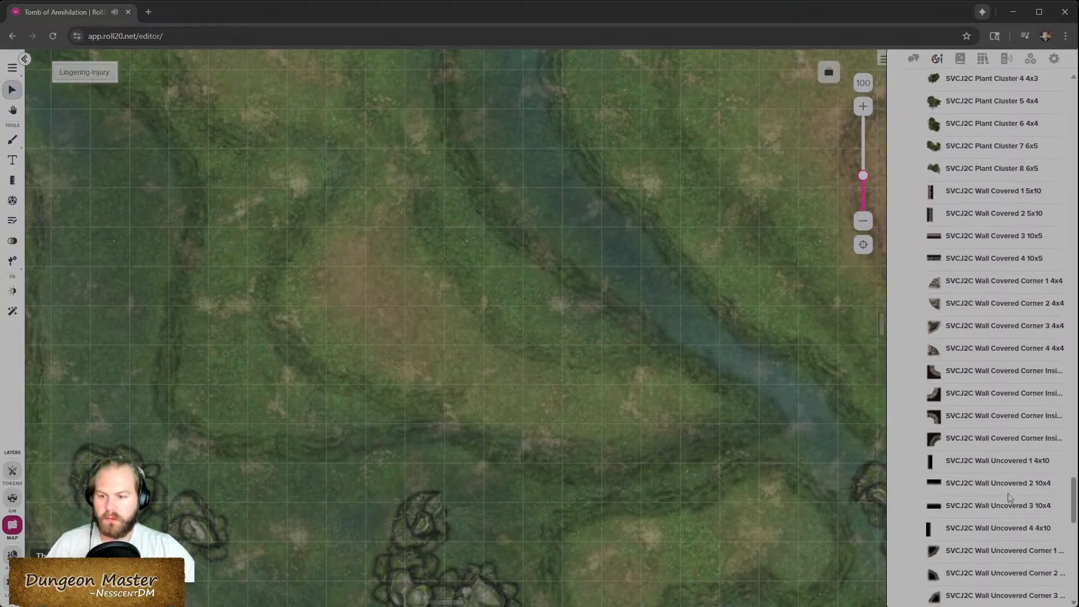
scroll(1009, 498, "down", 10)
scroll(1009, 497, "down", 4)
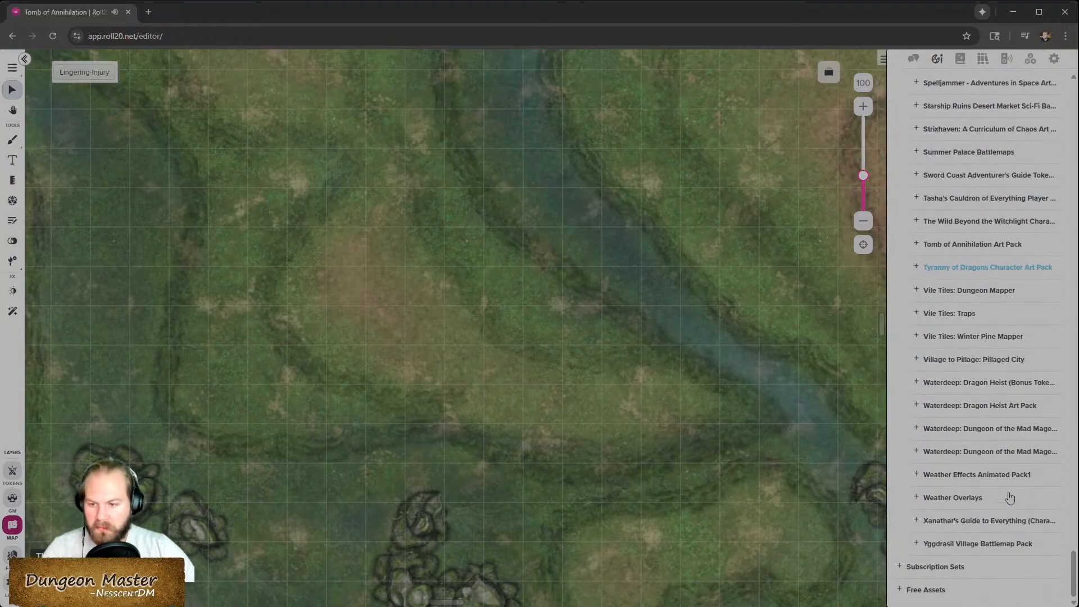
scroll(1010, 495, "up", 12)
scroll(1010, 490, "down", 10)
scroll(1007, 491, "up", 6)
scroll(1008, 491, "down", 5)
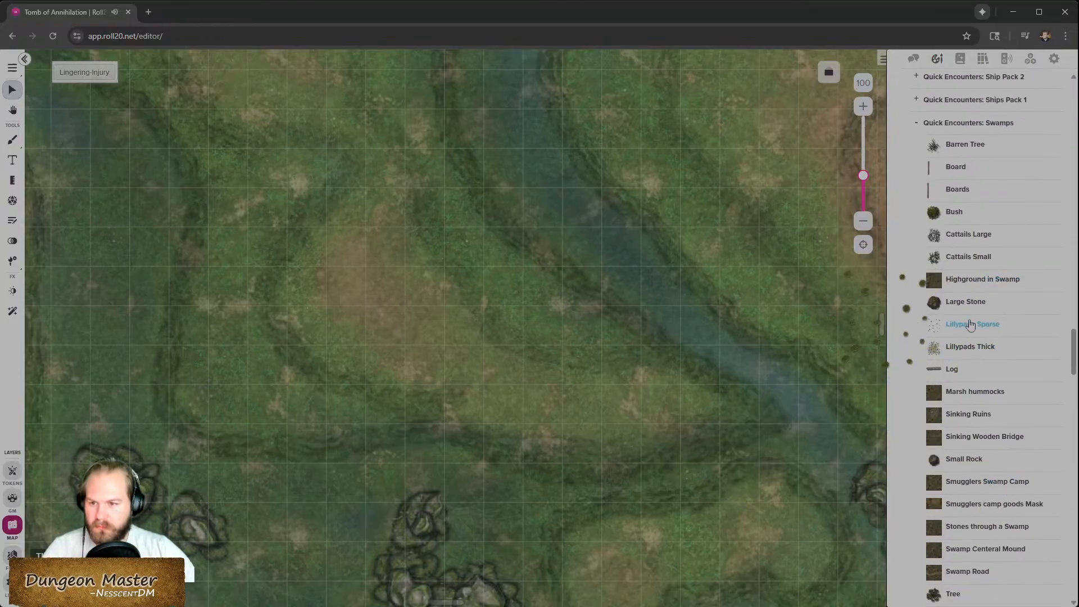
scroll(969, 371, "up", 4)
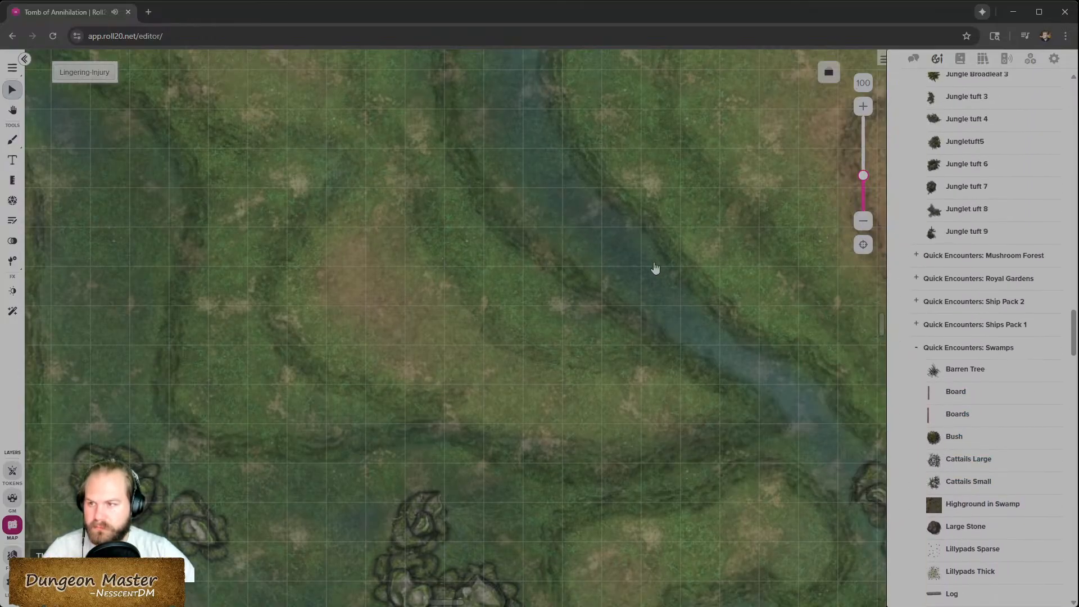
scroll(646, 303, "up", 7)
scroll(638, 314, "down", 5)
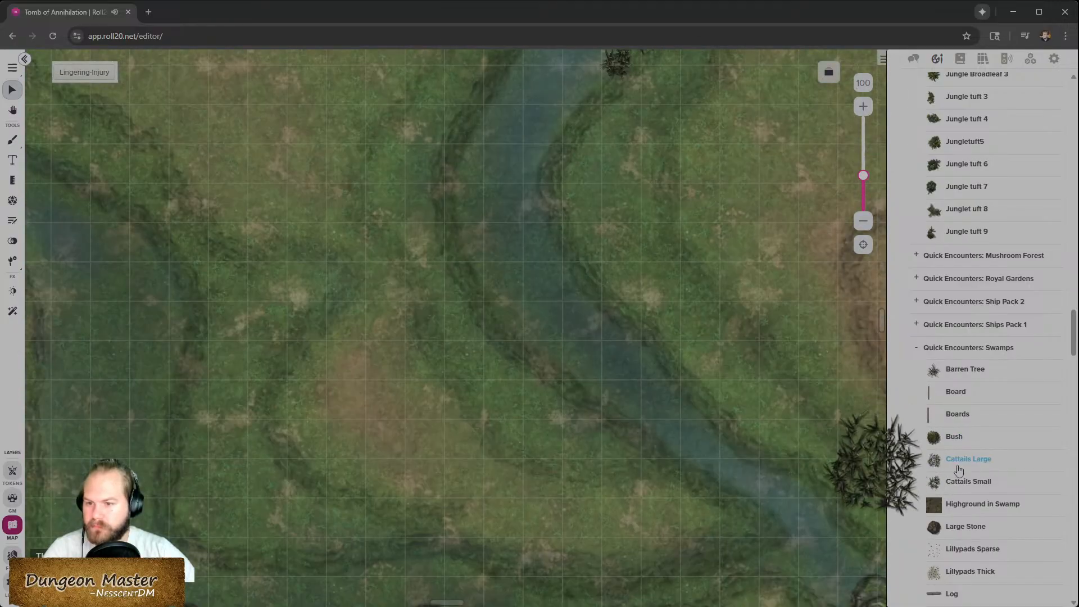
- Place a Cattails Small token on the river's left bank
left_click_drag(968, 482, 470, 170)
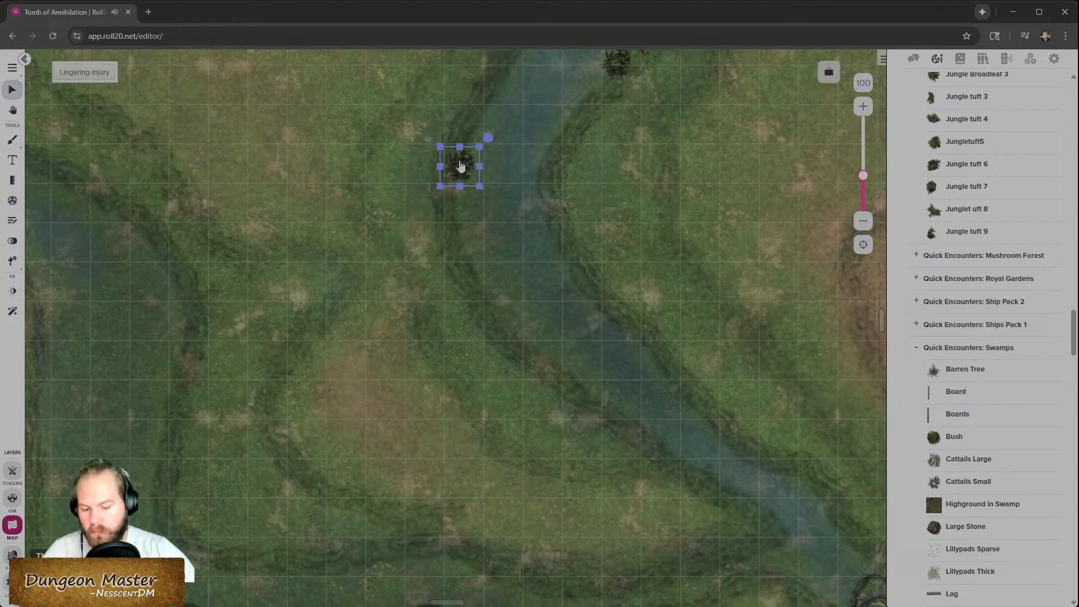
scroll(557, 225, "up", 3)
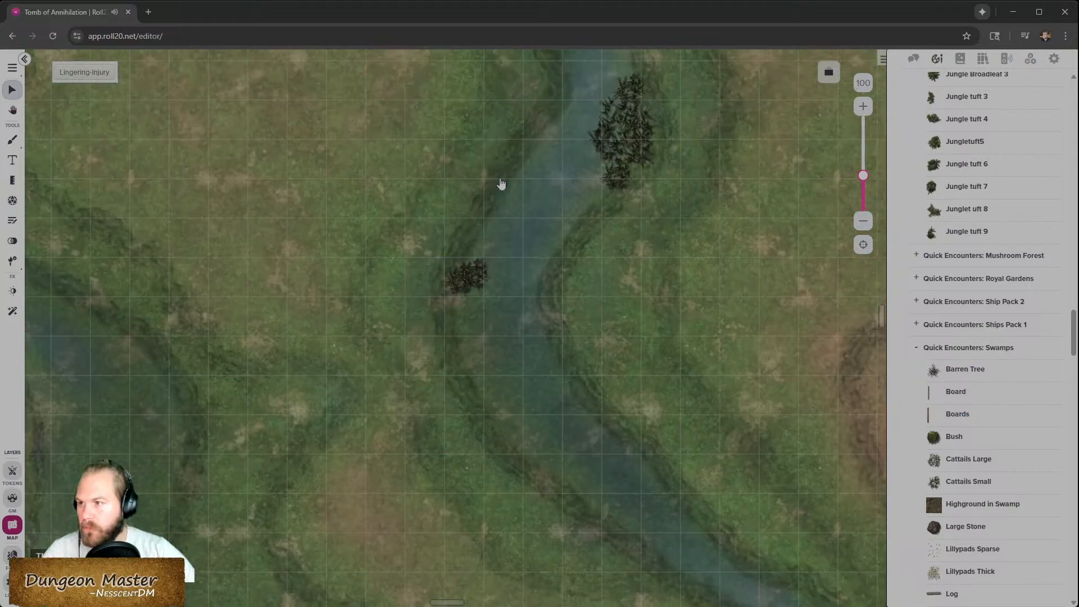
left_click_drag(470, 279, 477, 270)
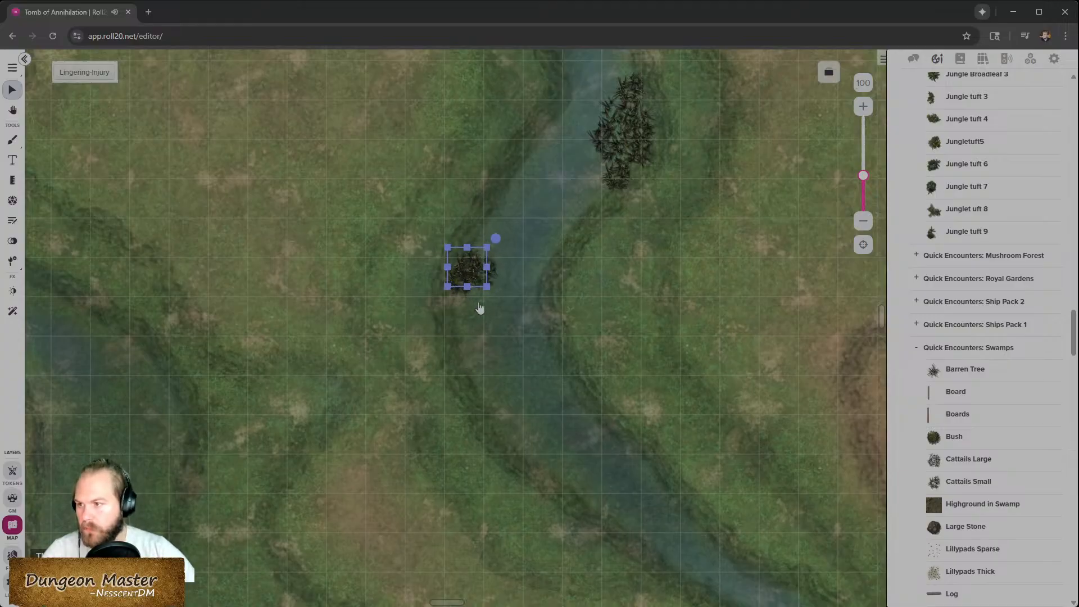
- Extend the cattails further down along the river's left bank
left_click_drag(484, 268, 465, 322)
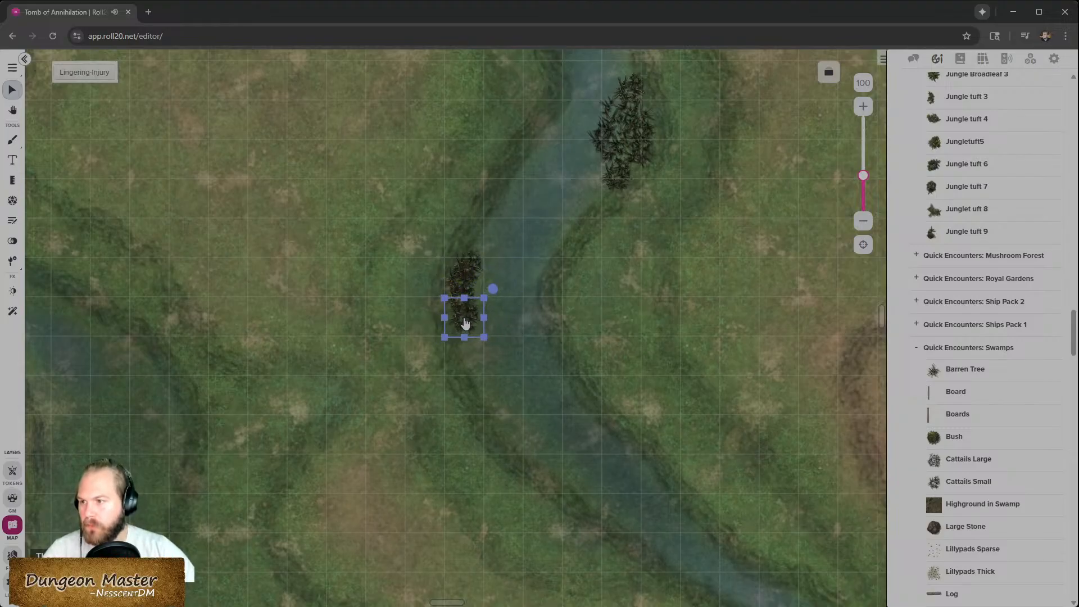
left_click_drag(517, 288, 475, 361)
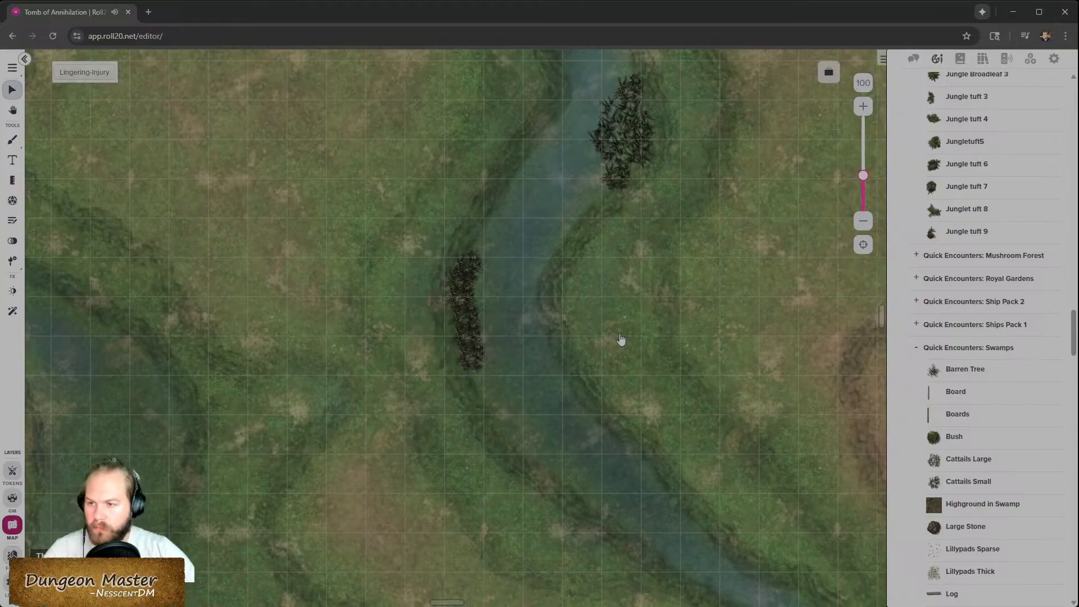
scroll(618, 370, "down", 2)
scroll(573, 352, "up", 1)
- Try rotating a cattail token on the left bank, then undo the rotation
left_click(477, 305)
left_click_drag(499, 271, 413, 269)
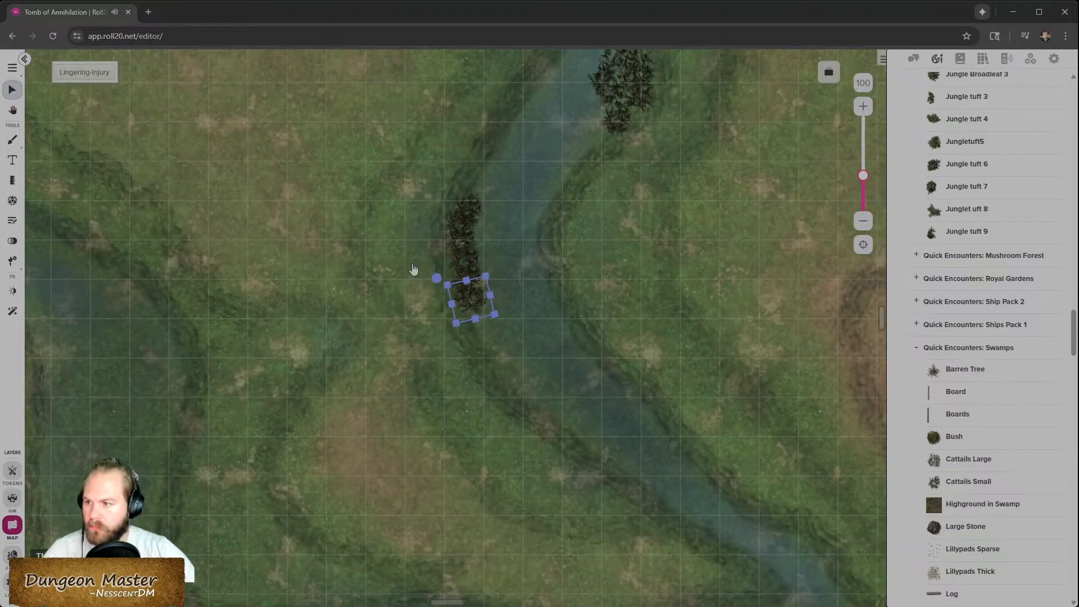
left_click(471, 277)
left_click(503, 284)
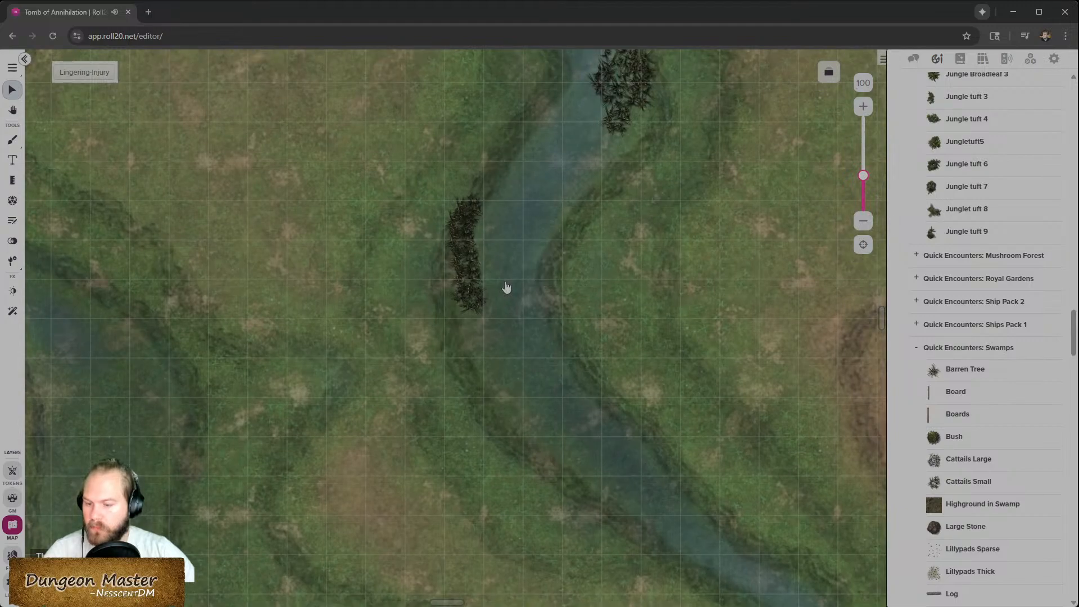
key("ctrl+z")
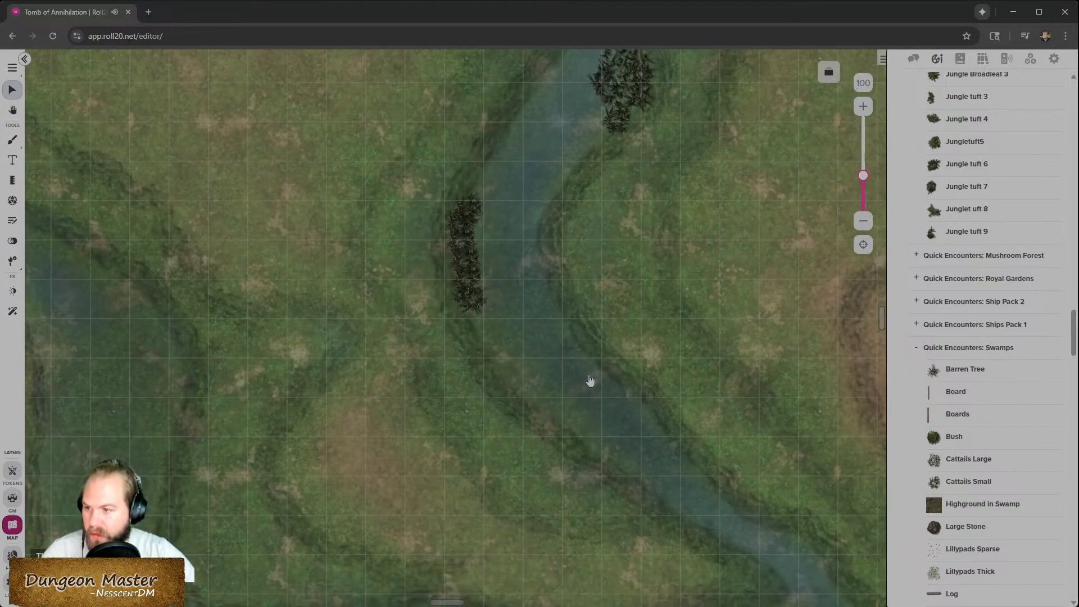
- Lock the placement of the battle map image
left_click(648, 358)
right_click(648, 358)
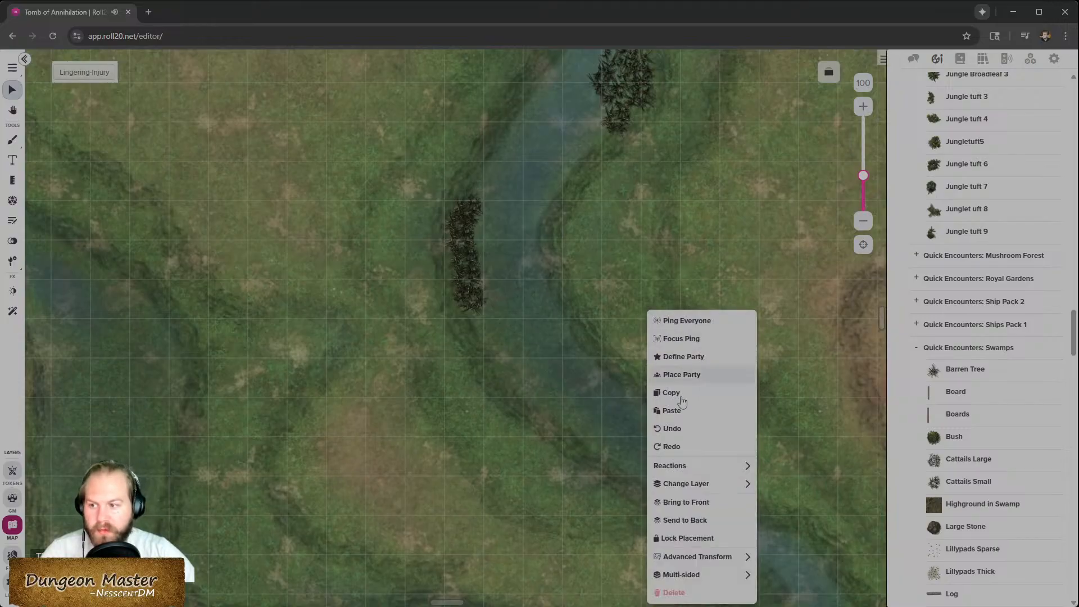
left_click(683, 541)
right_click(555, 416)
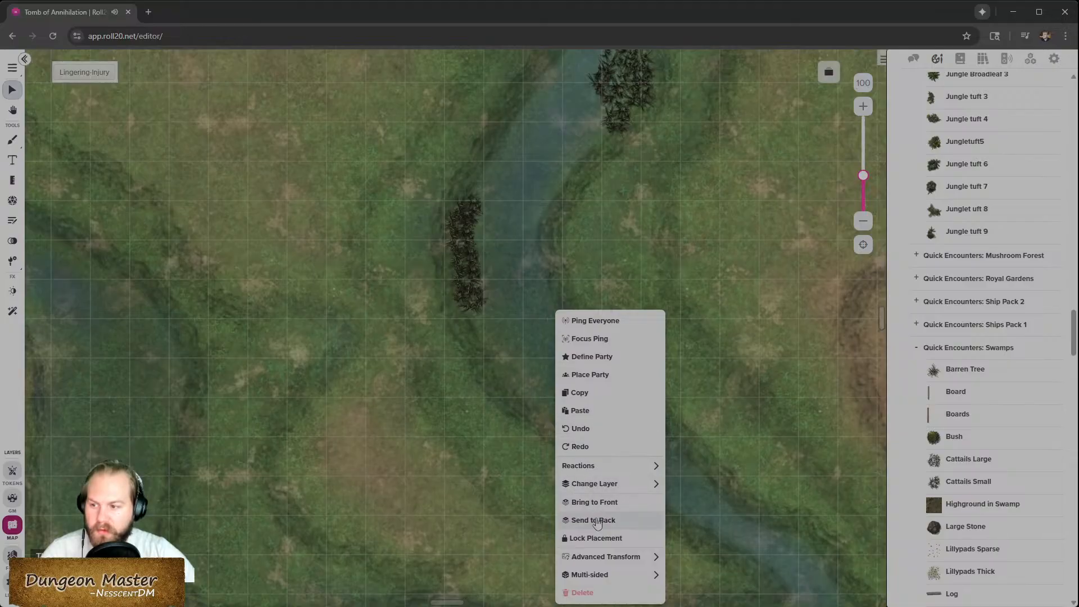
left_click(586, 541)
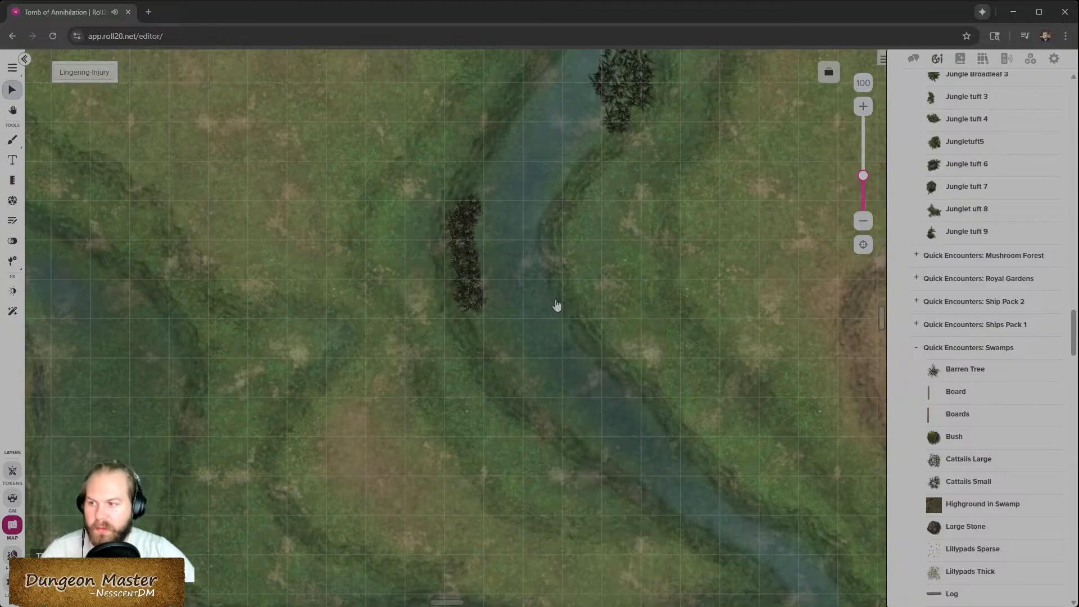
- Try to select the cattail tokens along the river's left bank
left_click(479, 261)
mouse_move(494, 249)
left_mouse_down()
mouse_move(506, 263)
mouse_move(478, 223)
mouse_move(507, 263)
left_mouse_up()
left_click(476, 254)
left_click(461, 241)
left_click(520, 227)
left_click(461, 221)
left_click(481, 218)
left_click(458, 222)
left_click_drag(490, 194, 364, 238)
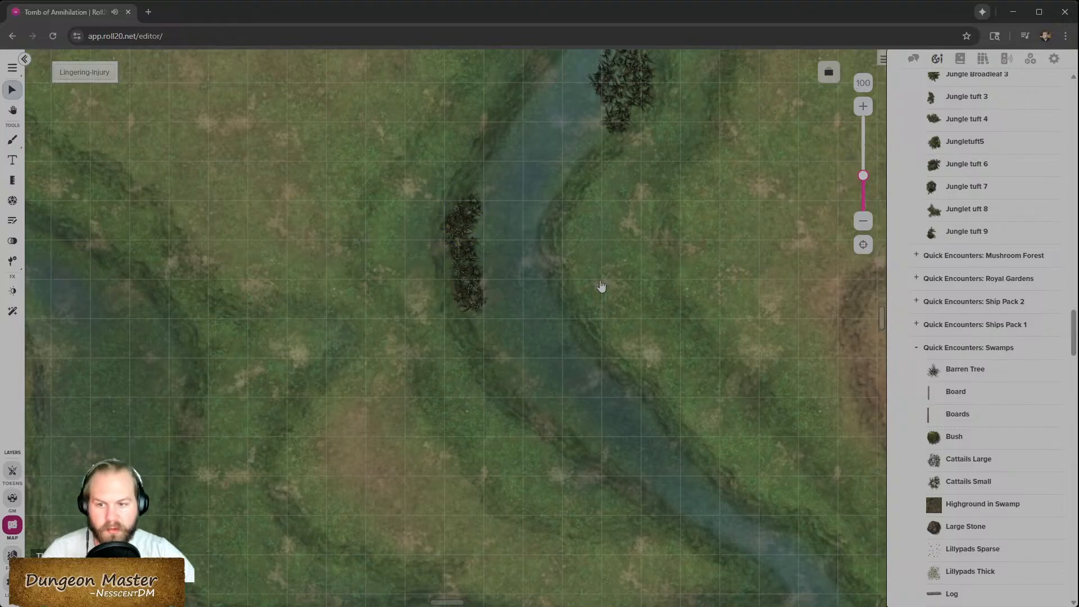
- Place small cattails among the rocks in the lower-left part of the swamp and nudge them into position
scroll(598, 297, "up", 5)
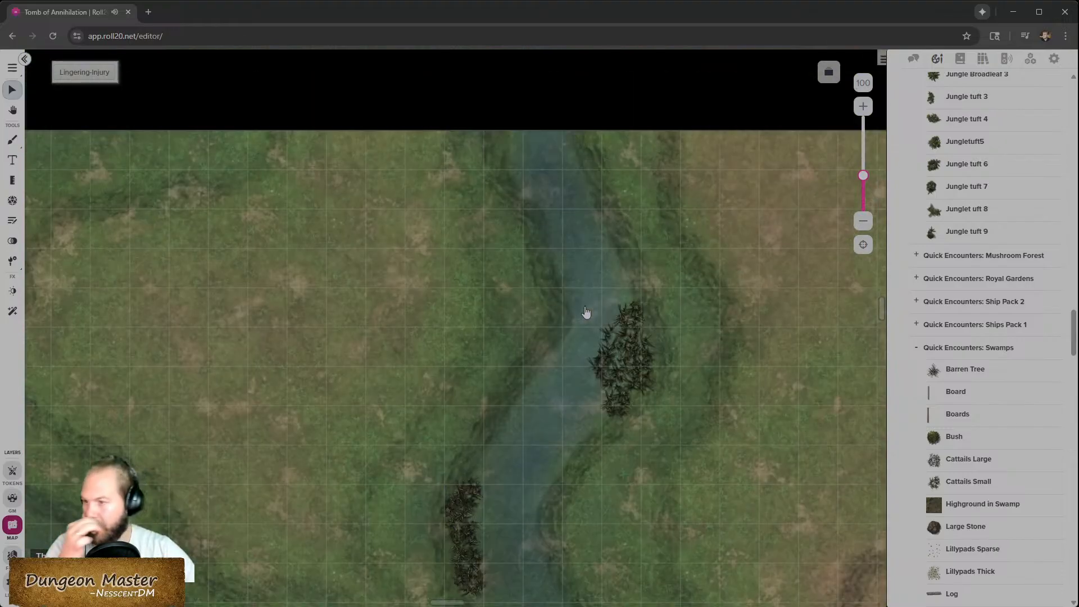
scroll(582, 422, "down", 5)
scroll(567, 394, "down", 3)
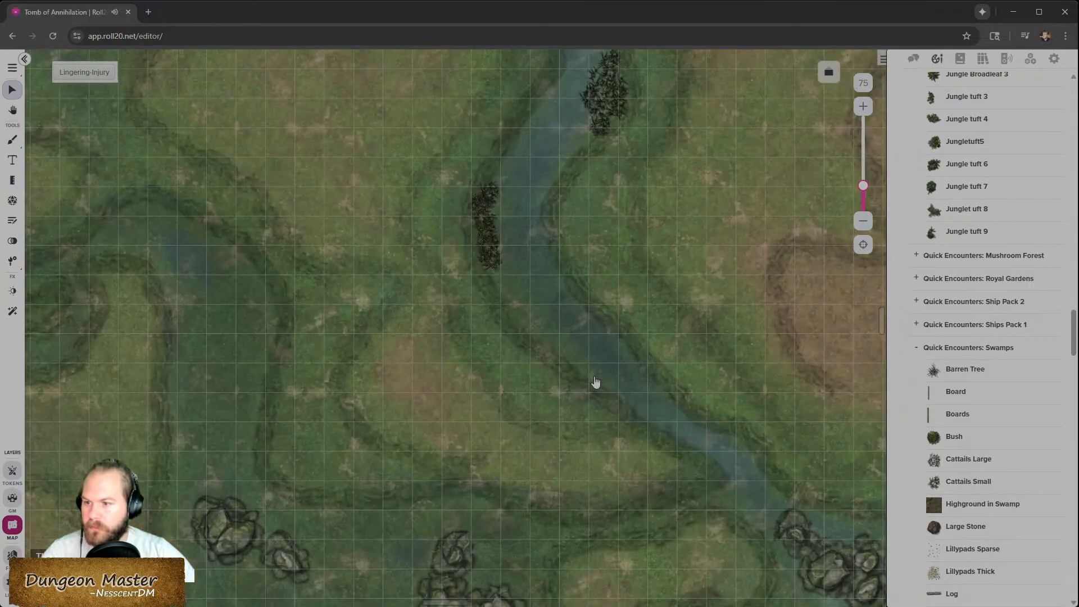
scroll(595, 380, "up", 2)
scroll(395, 370, "right", 5)
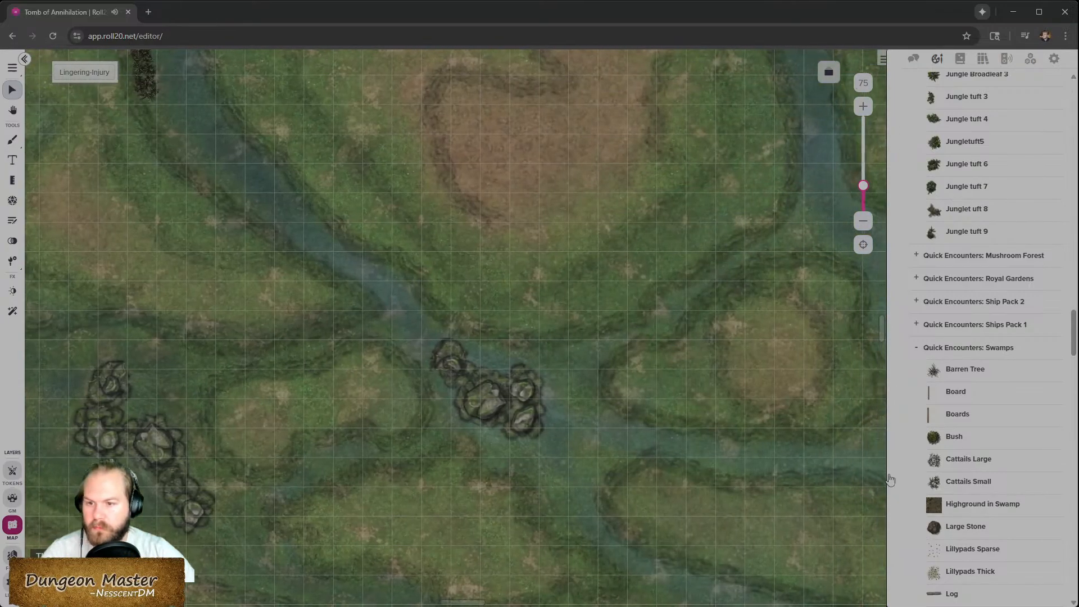
mouse_move(973, 464)
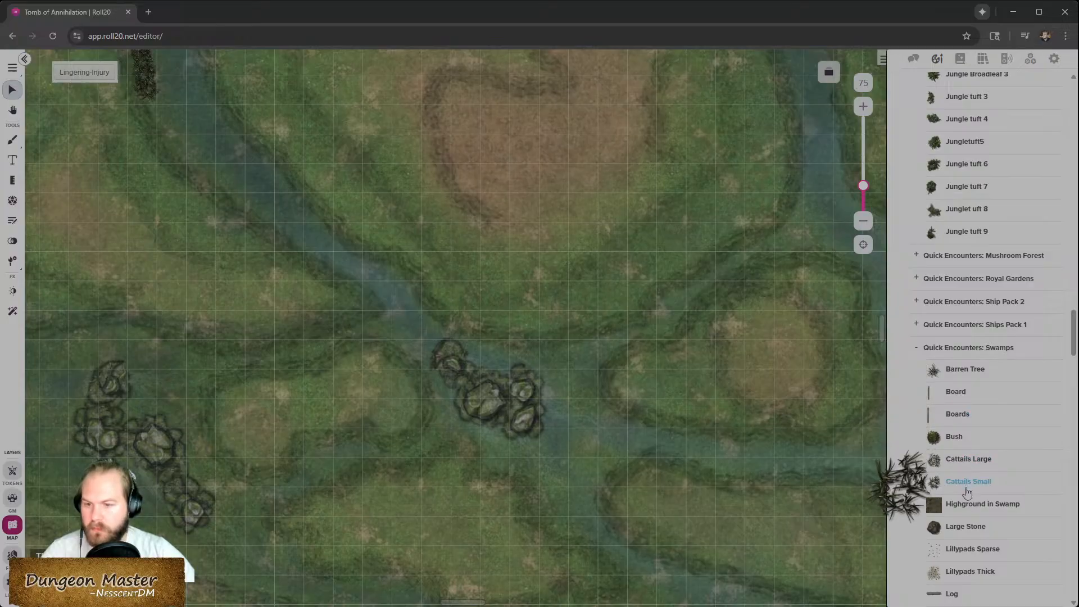
left_click_drag(972, 462, 172, 413)
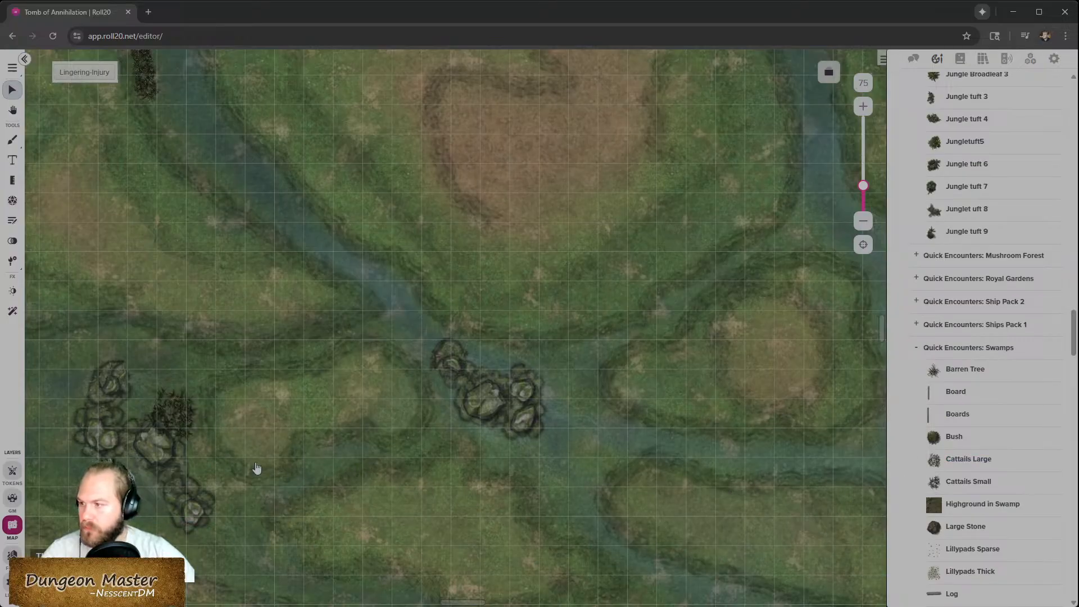
scroll(258, 469, "left", 3)
left_click_drag(353, 424, 321, 413)
- Add another small cattails token beside the smaller rock cluster further left
scroll(423, 450, "left", 3)
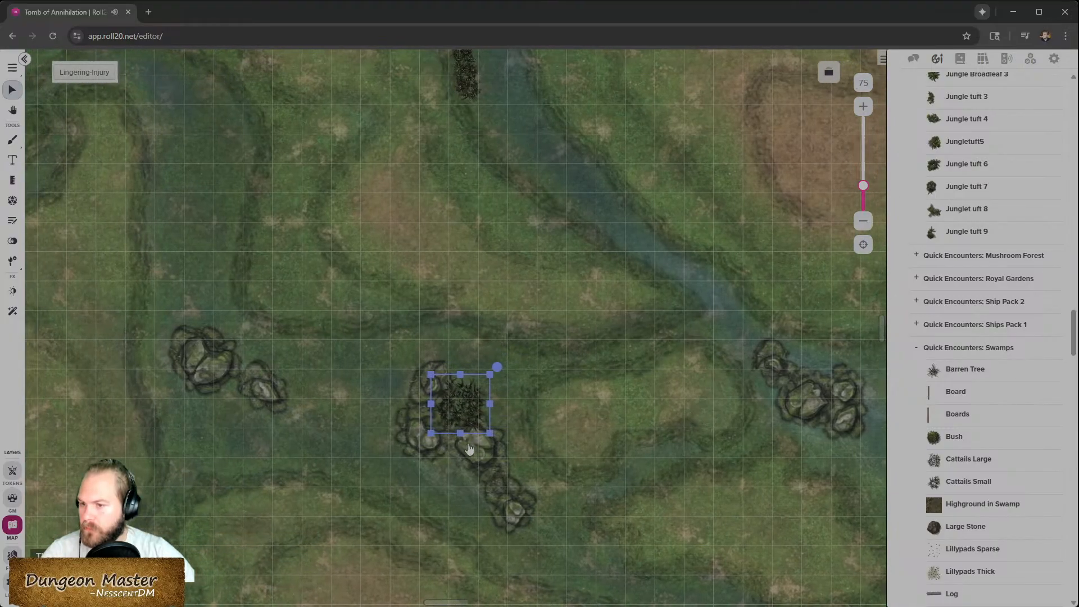
left_click_drag(981, 461, 253, 391)
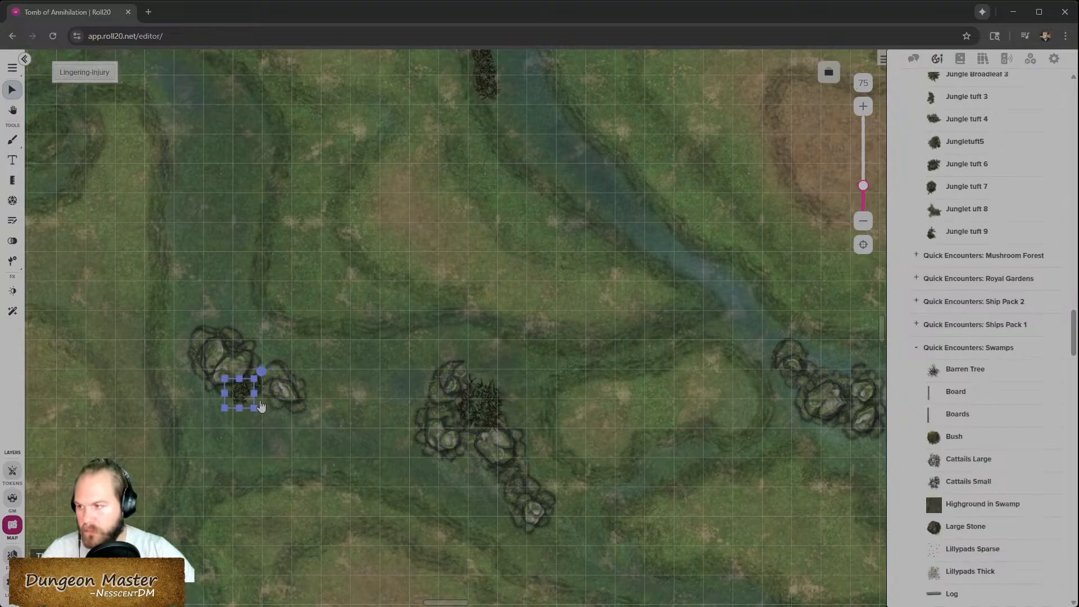
left_click(262, 396)
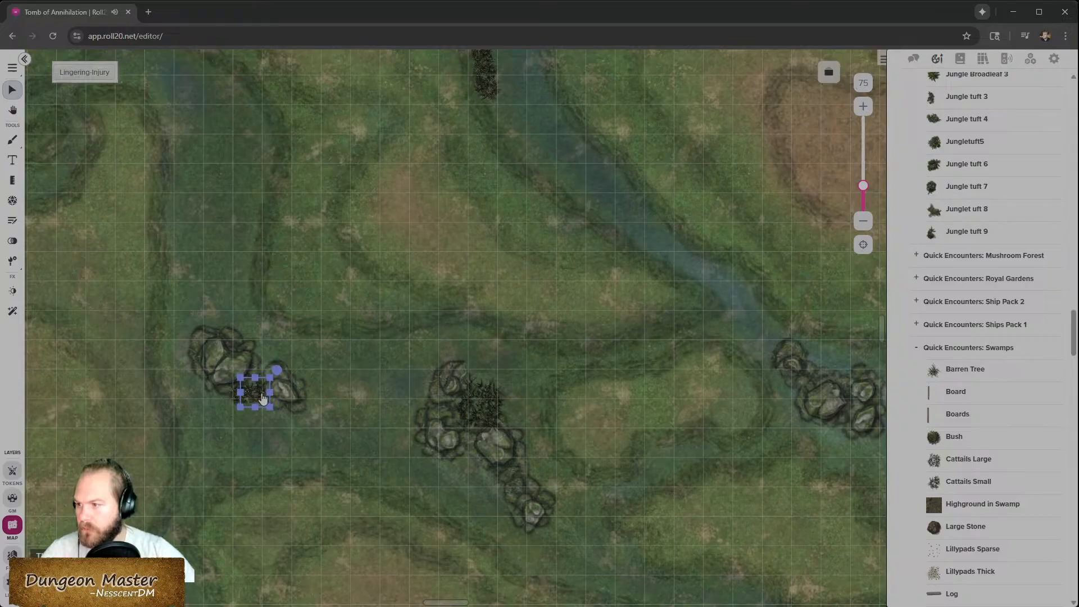
left_click_drag(263, 396, 263, 395)
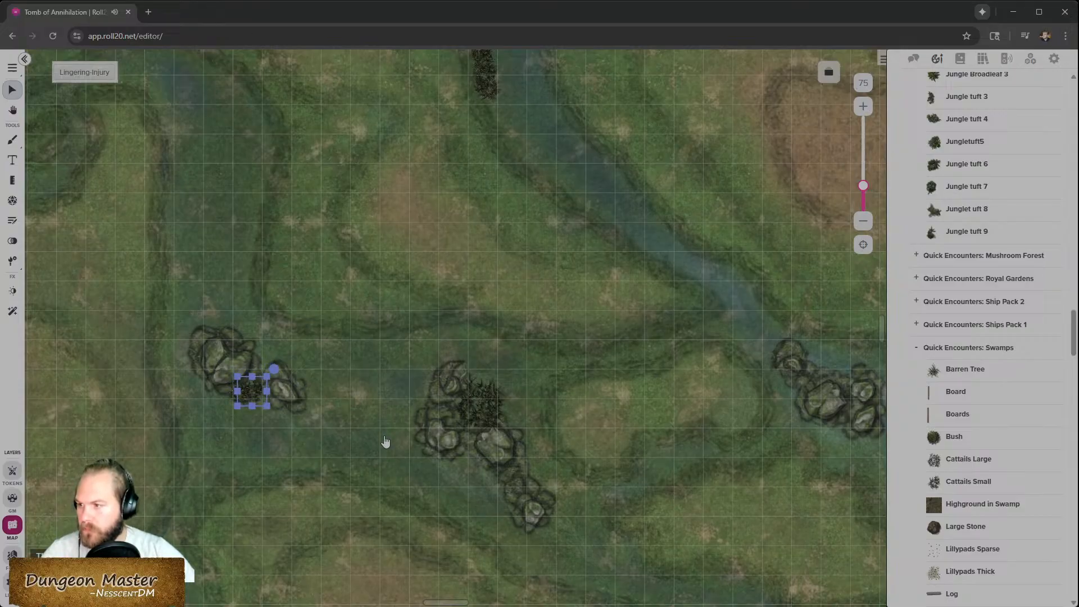
- Add small cattails at the edge of the central rock cluster by the river
scroll(386, 442, "up", 15)
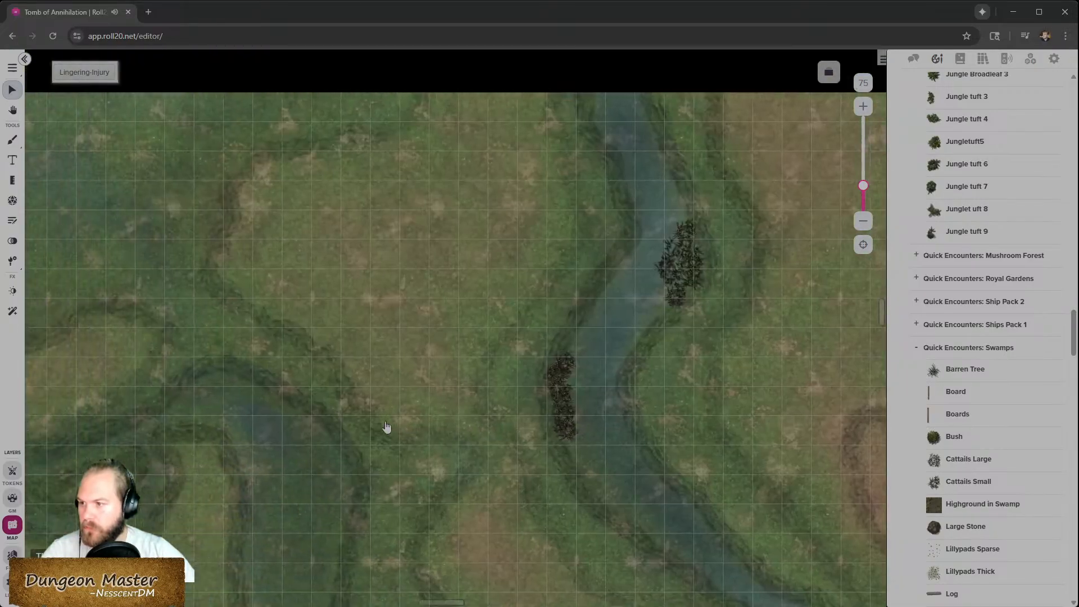
scroll(387, 427, "right", 8)
scroll(387, 427, "up", 3)
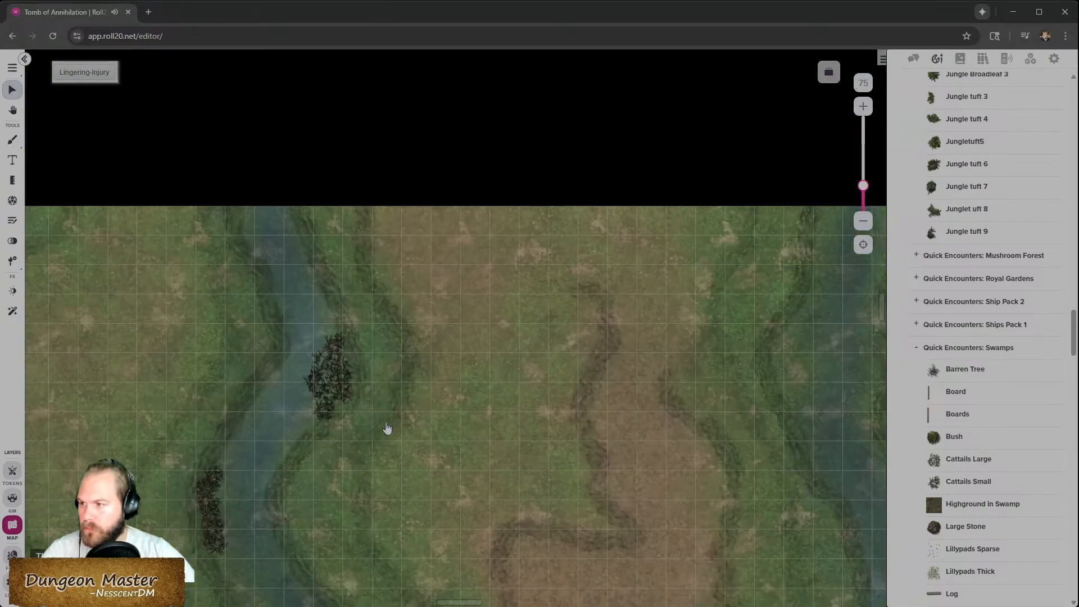
scroll(388, 428, "down", 3)
scroll(378, 441, "down", 2)
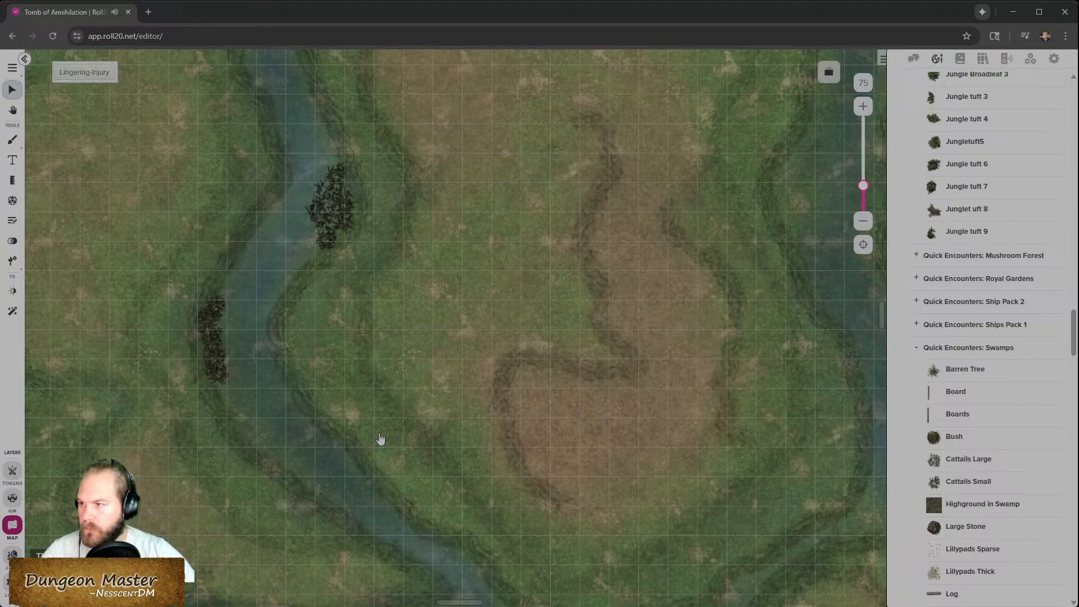
scroll(381, 439, "down", 3)
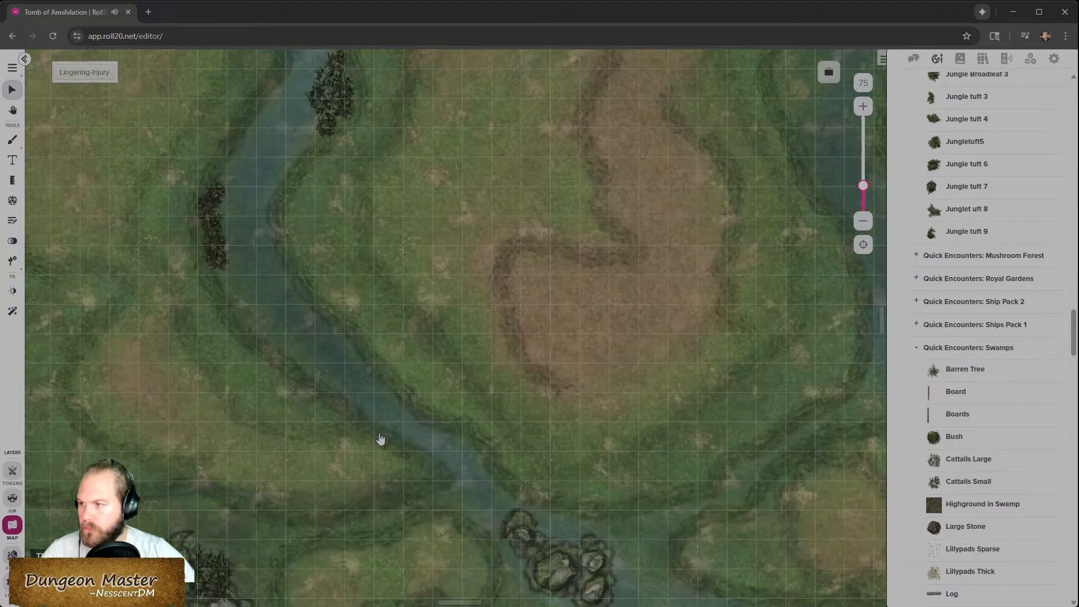
scroll(381, 439, "down", 2)
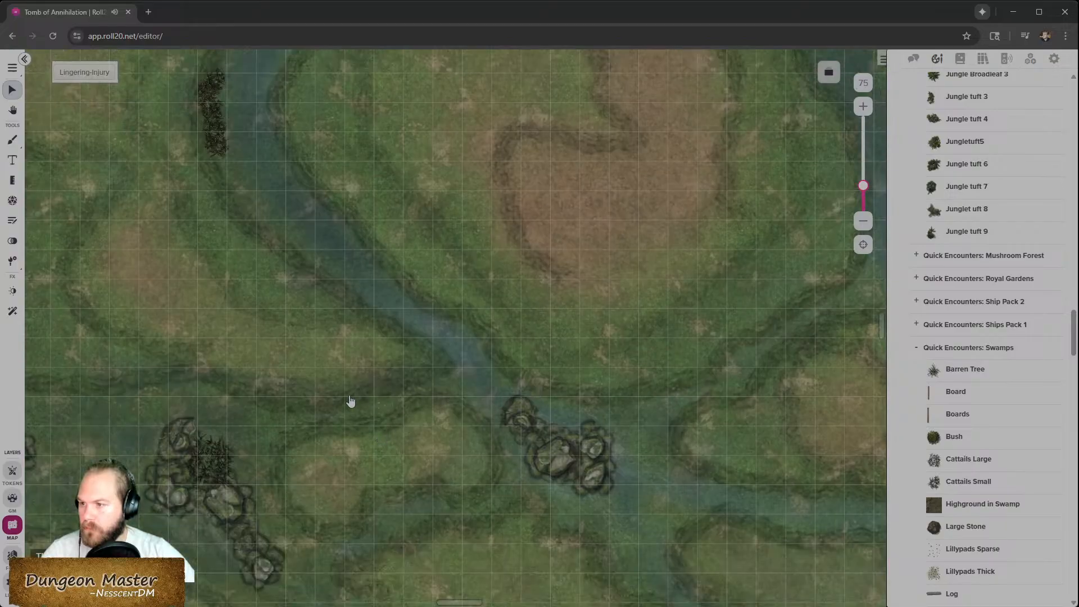
scroll(350, 400, "down", 2)
scroll(427, 402, "left", 8)
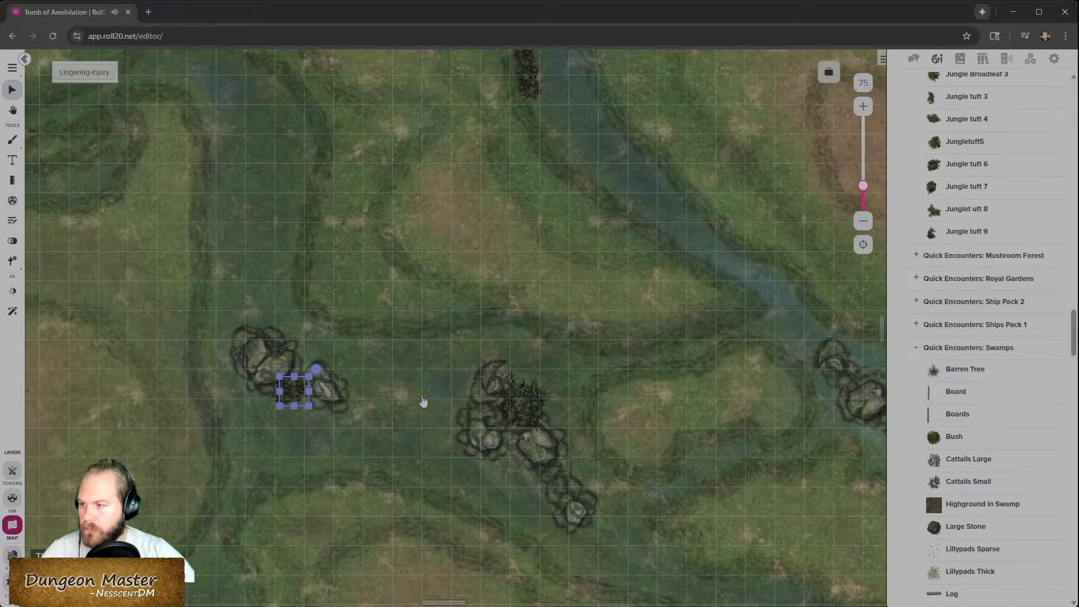
scroll(424, 400, "left", 2)
left_click_drag(968, 481, 743, 367)
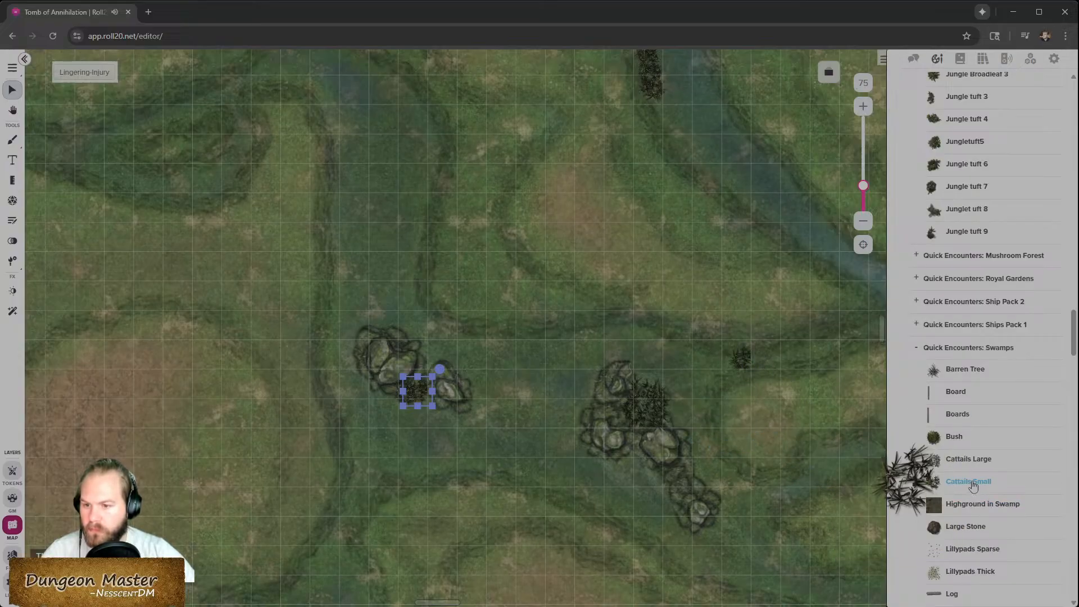
left_click_drag(746, 367, 593, 403)
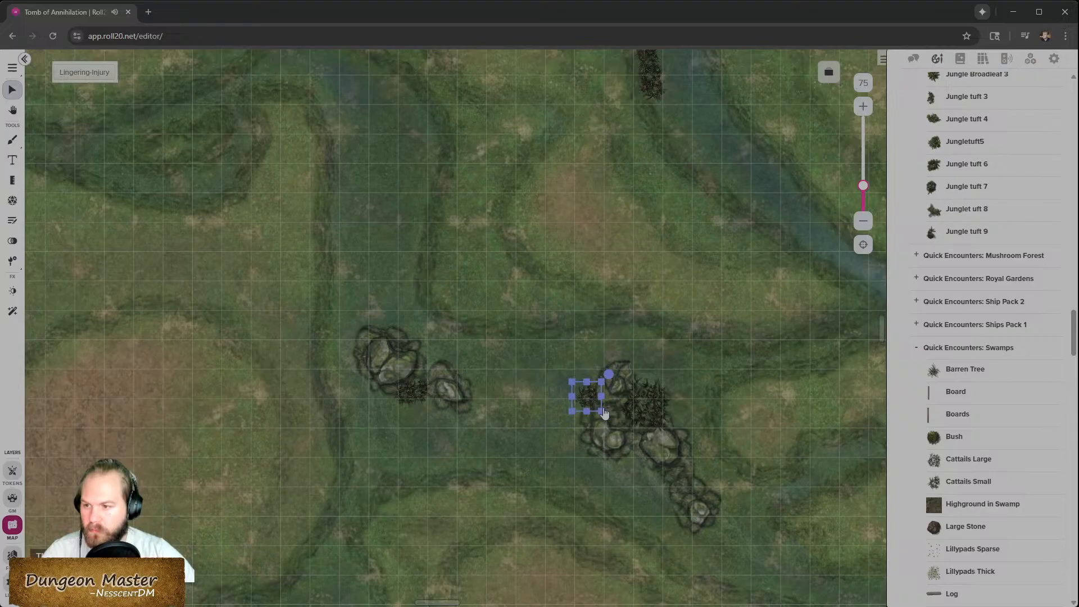
- Place a barren tree next to the left rock cluster and delete the cattail tokens there
mouse_move(955, 484)
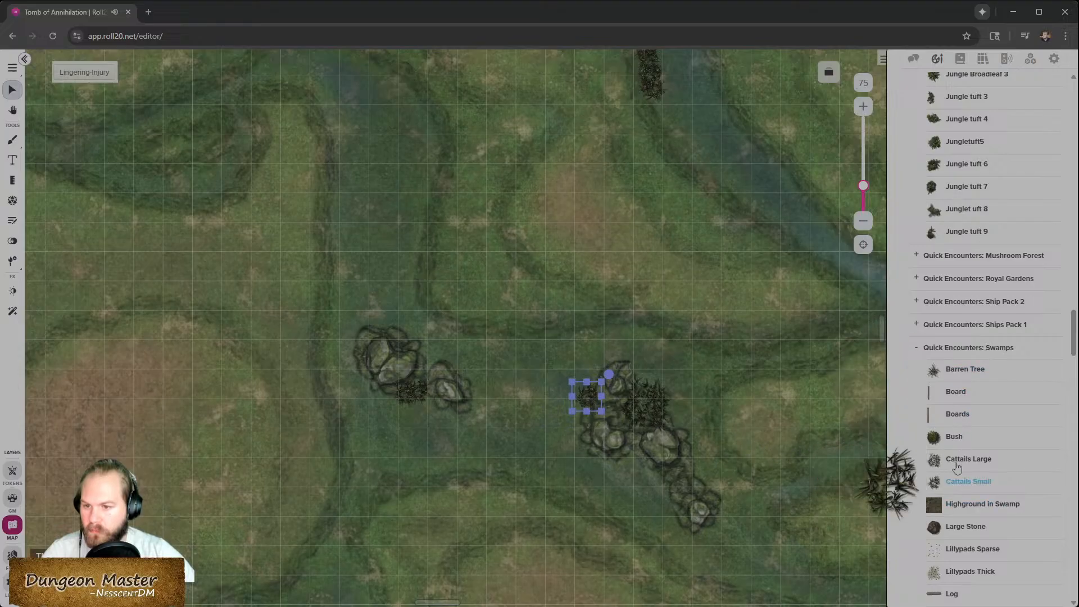
left_click_drag(959, 369, 414, 422)
left_click(414, 395)
key("Delete")
left_click(408, 403)
key("Delete")
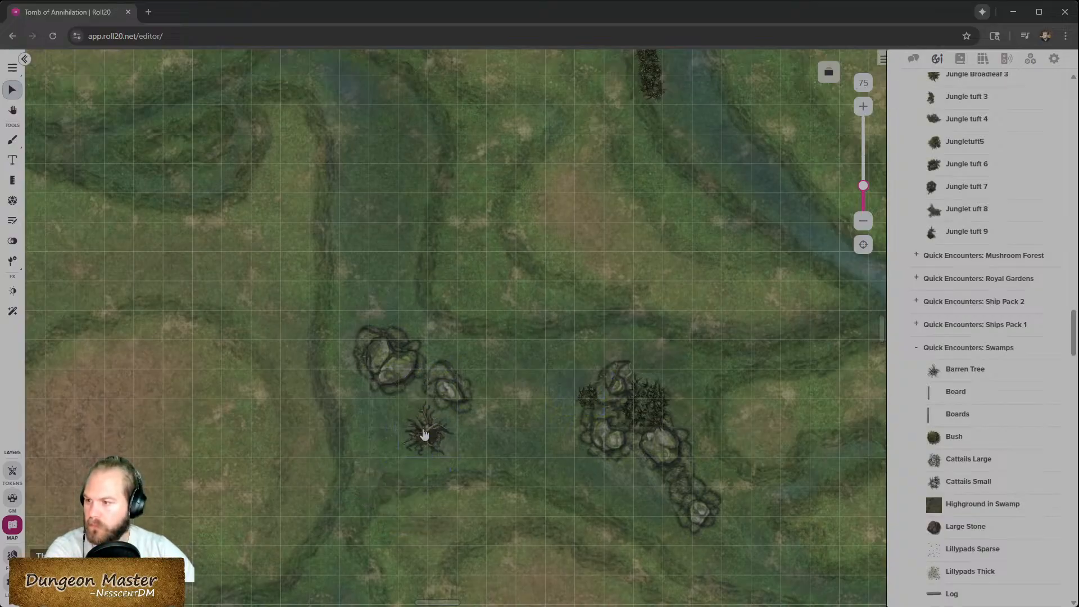
- Move the barren tree onto the left rock cluster, then rotate and reposition it slightly
left_click_drag(423, 432, 414, 395)
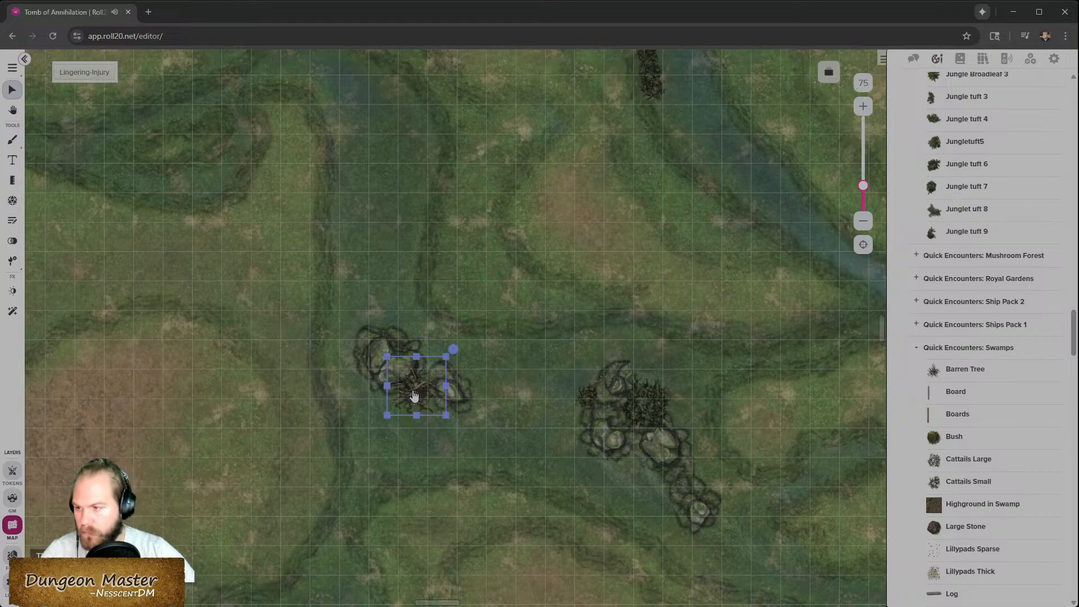
left_click_drag(448, 357, 459, 342)
left_click_drag(424, 389, 416, 405)
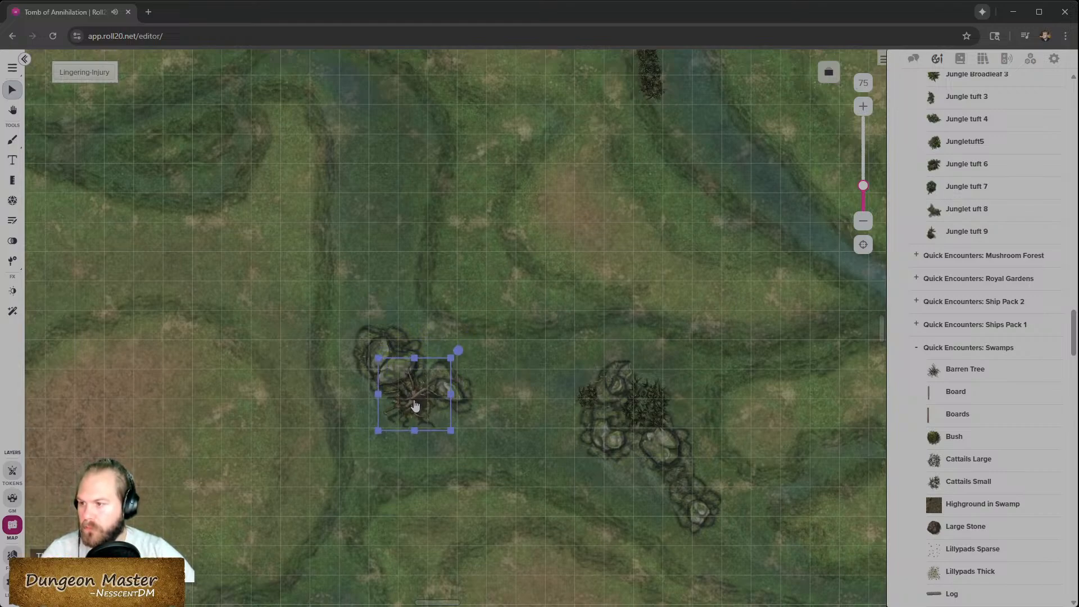
left_click(539, 440)
- Place large cattails on the rocks at the far left of the upper swamp area
scroll(363, 436, "up", 5)
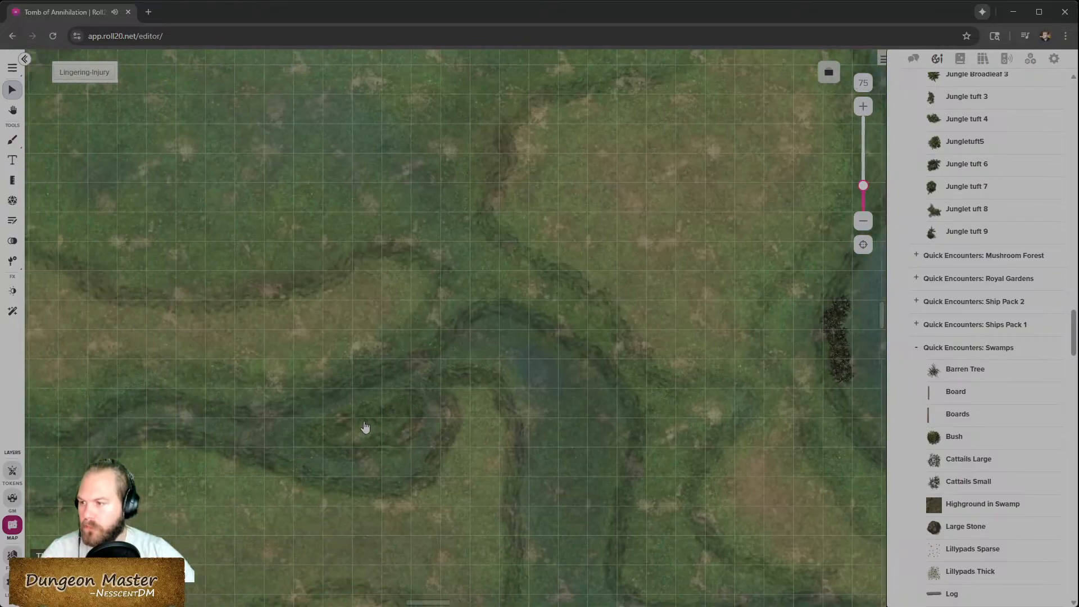
scroll(366, 428, "left", 6)
left_click_drag(975, 463, 241, 390)
left_click(255, 376)
scroll(495, 467, "right", 2)
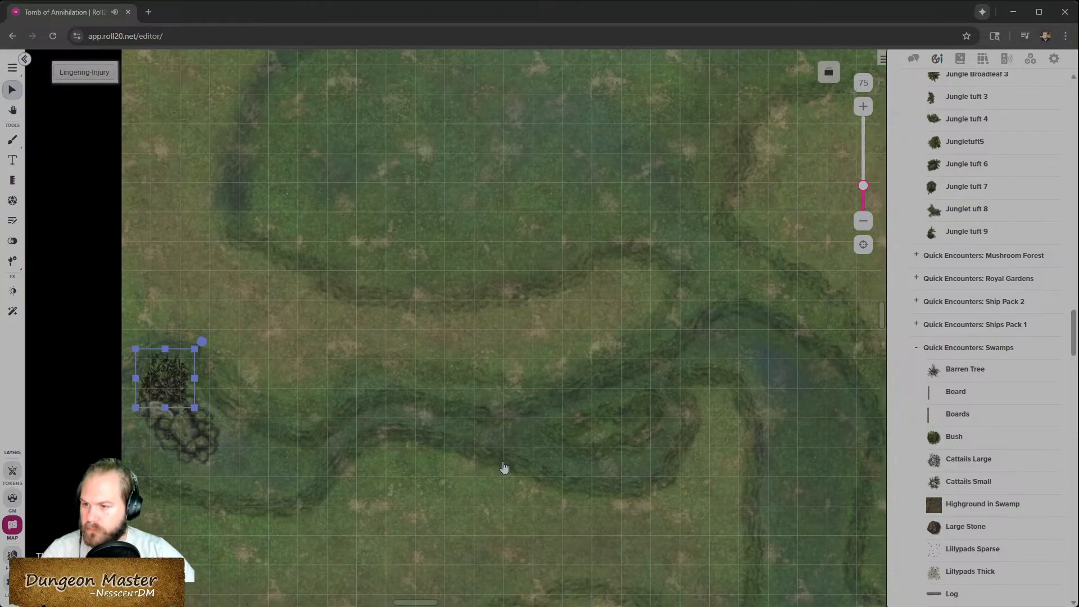
scroll(504, 467, "right", 3)
left_click_drag(959, 458, 523, 389)
left_click(526, 402)
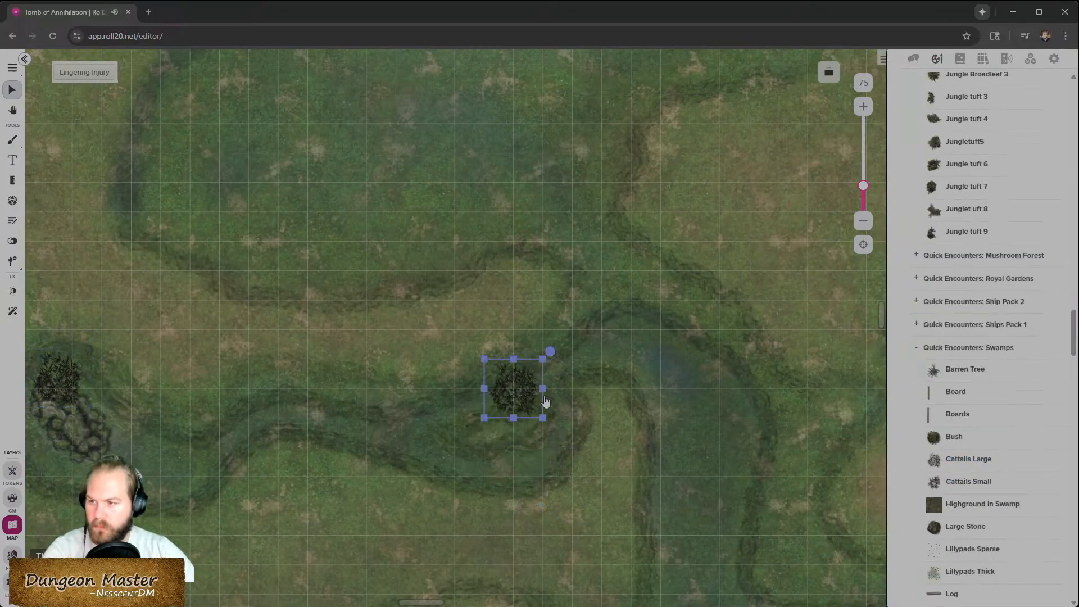
key("Delete")
- Place small cattails on the bank at the river bend and move them slightly down
left_click_drag(956, 482, 562, 406)
left_click(559, 403)
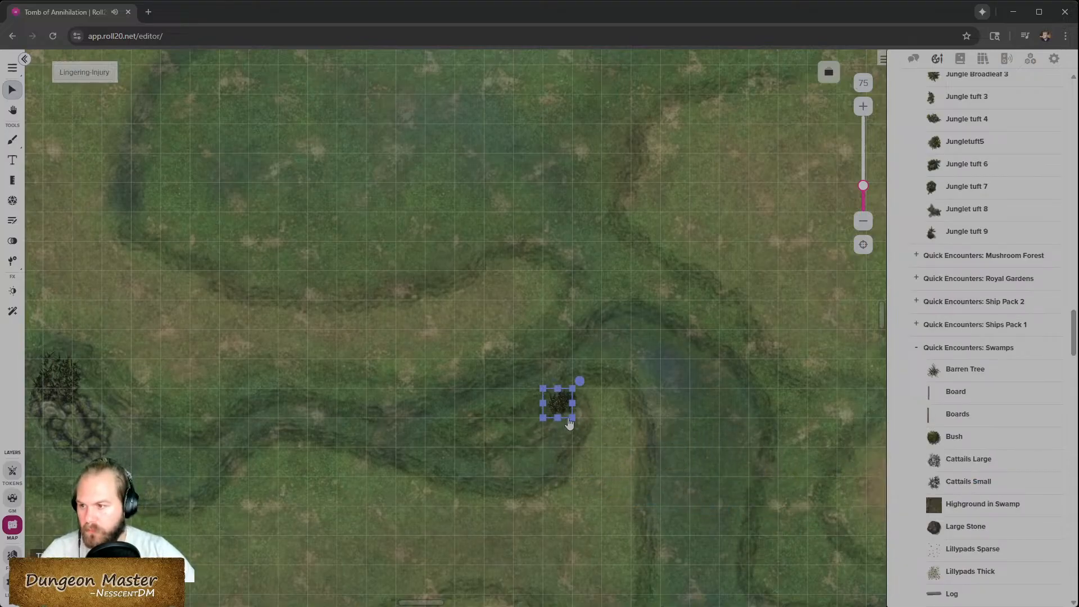
left_click_drag(565, 409, 554, 432)
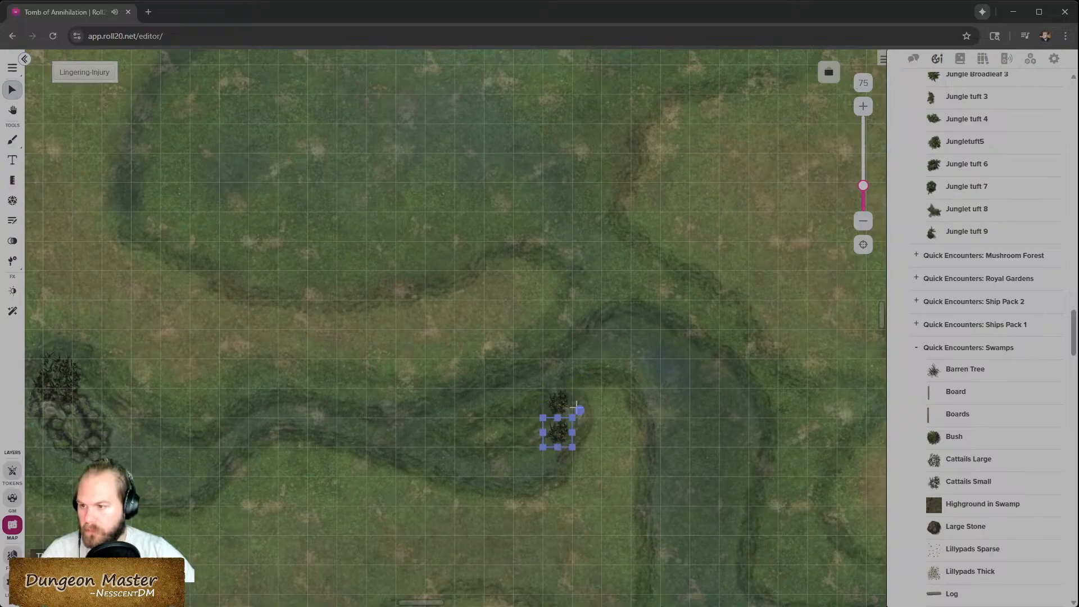
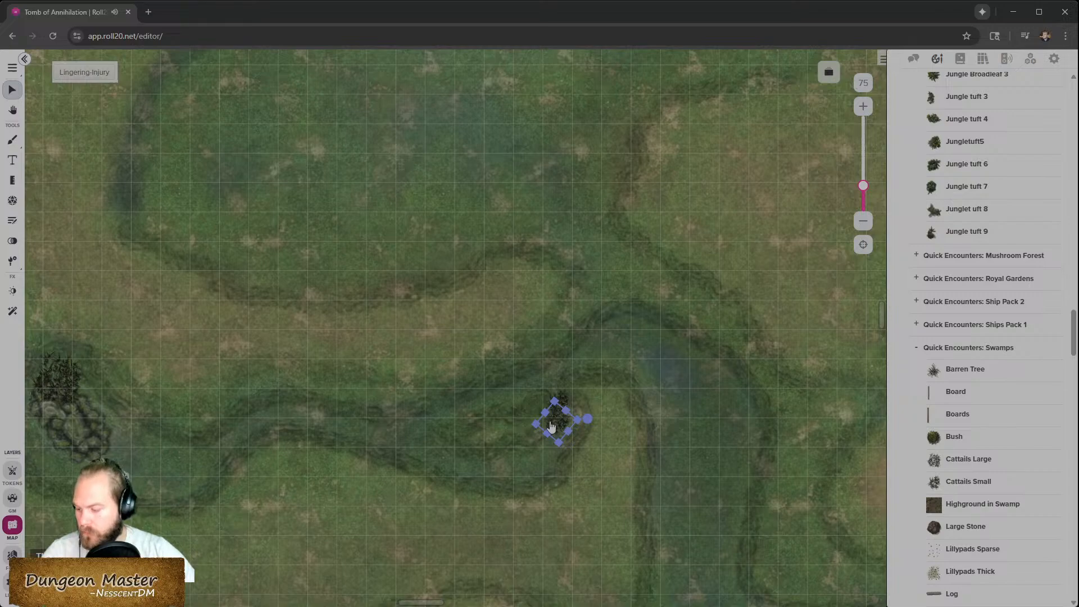
- Rotate and nudge the small cattails at the river bend into place
left_click_drag(574, 404, 551, 444)
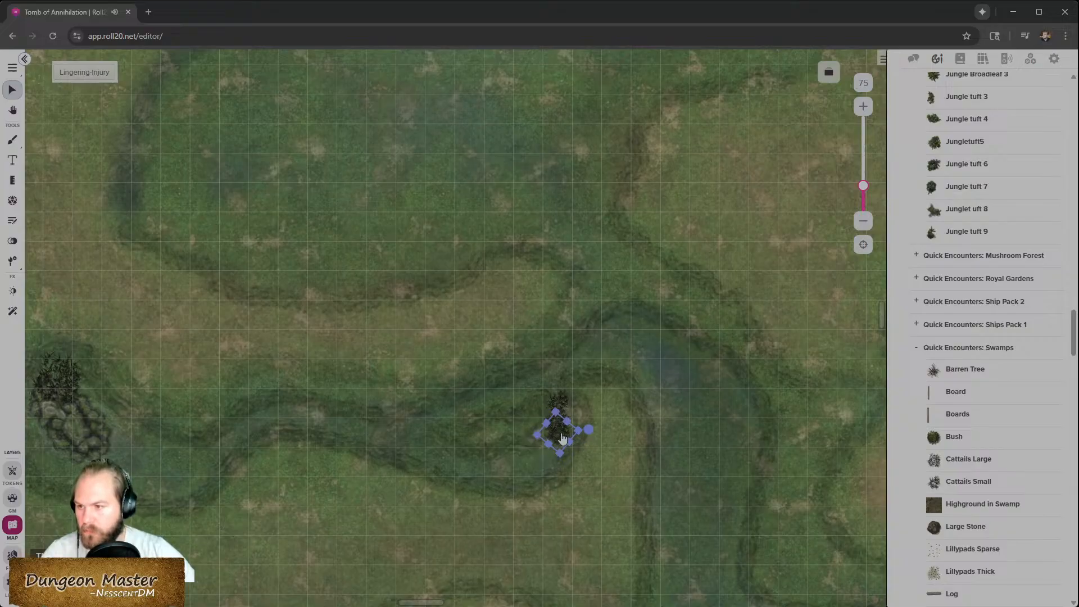
left_click_drag(551, 446, 553, 443)
- Place a log from the swamp assets beside the central rock cluster
scroll(649, 455, "down", 5)
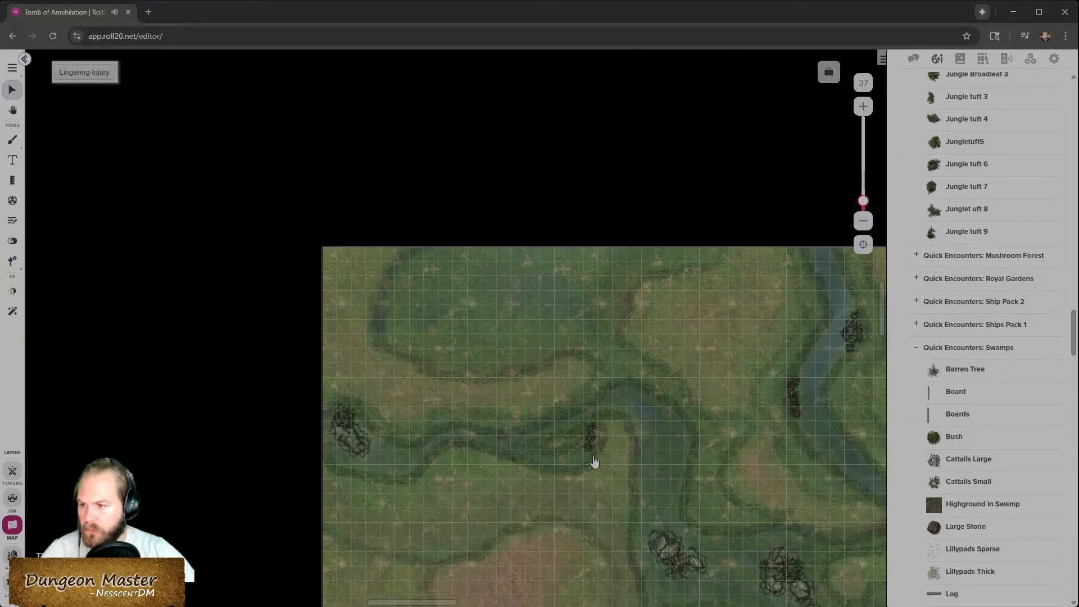
left_click_drag(516, 449, 586, 442)
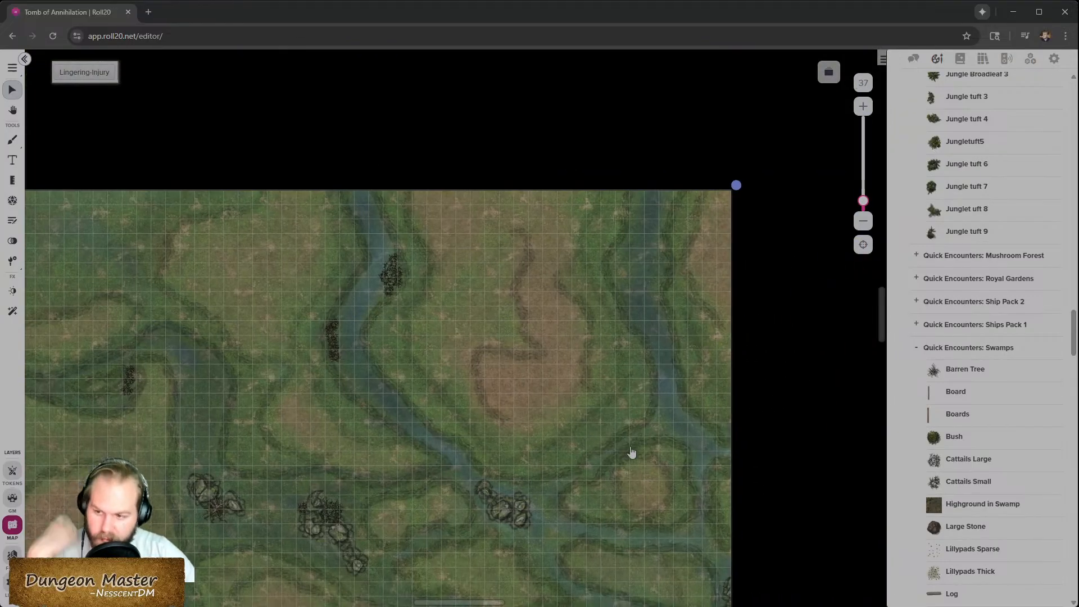
scroll(642, 453, "down", 3)
scroll(632, 452, "right", 2)
scroll(627, 452, "left", 3)
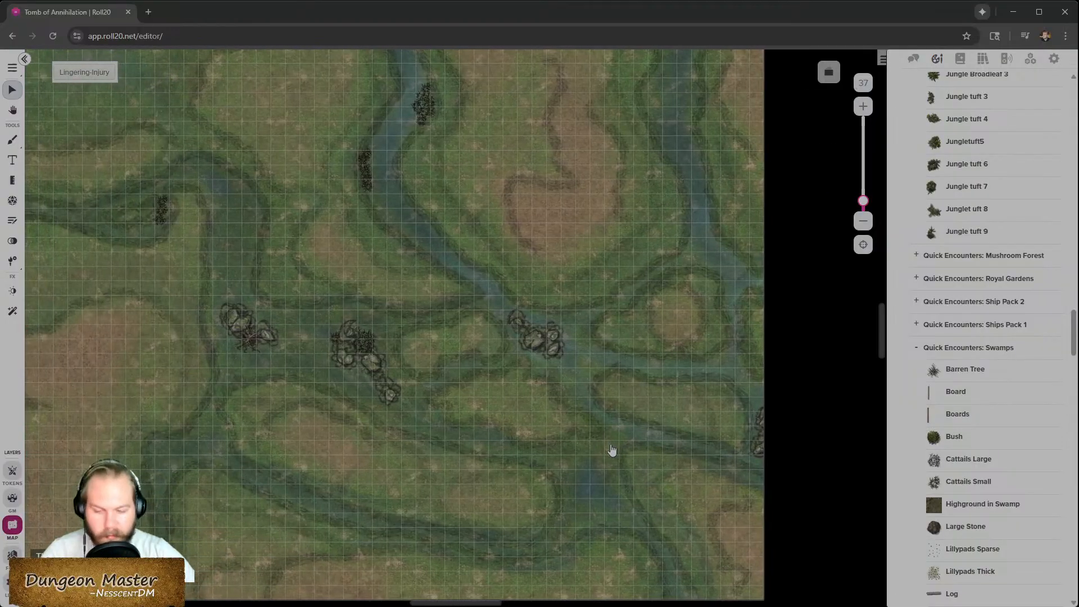
scroll(962, 461, "down", 3)
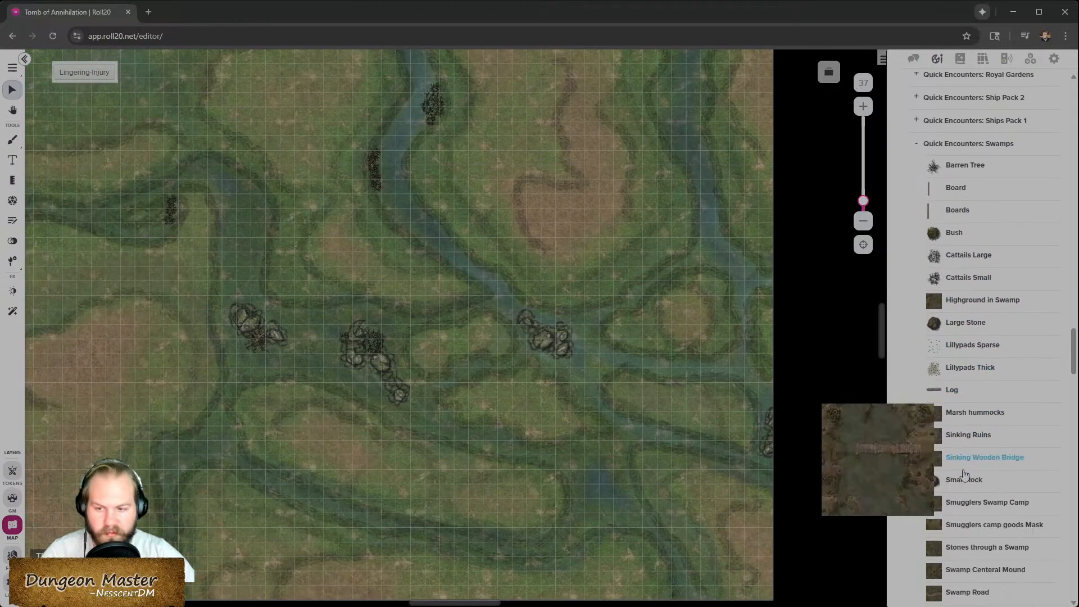
scroll(970, 444, "down", 4)
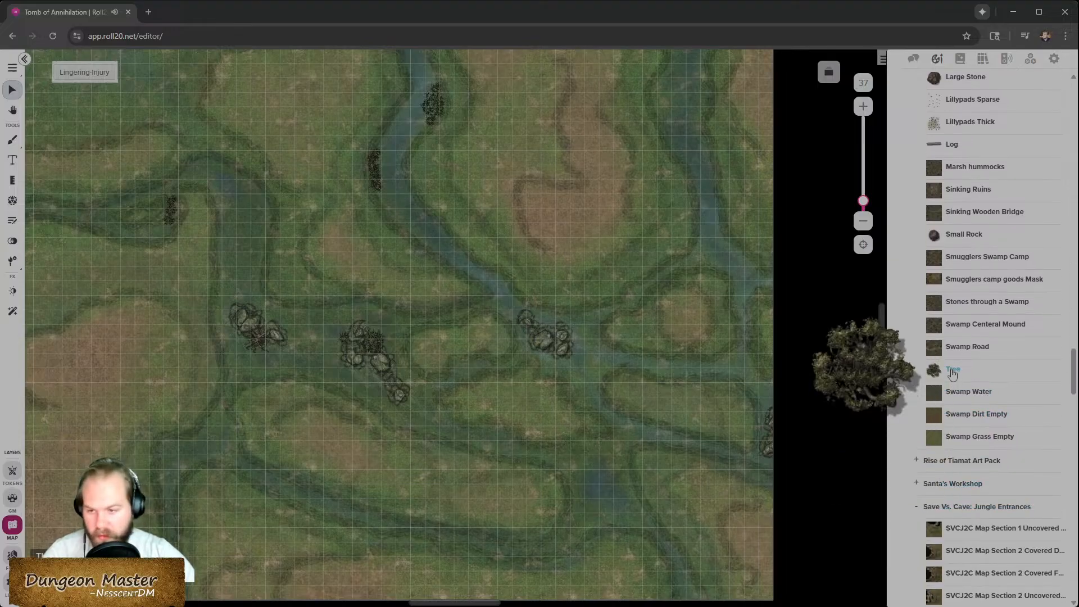
scroll(978, 525, "up", 7)
scroll(988, 525, "up", 4)
scroll(984, 517, "down", 7)
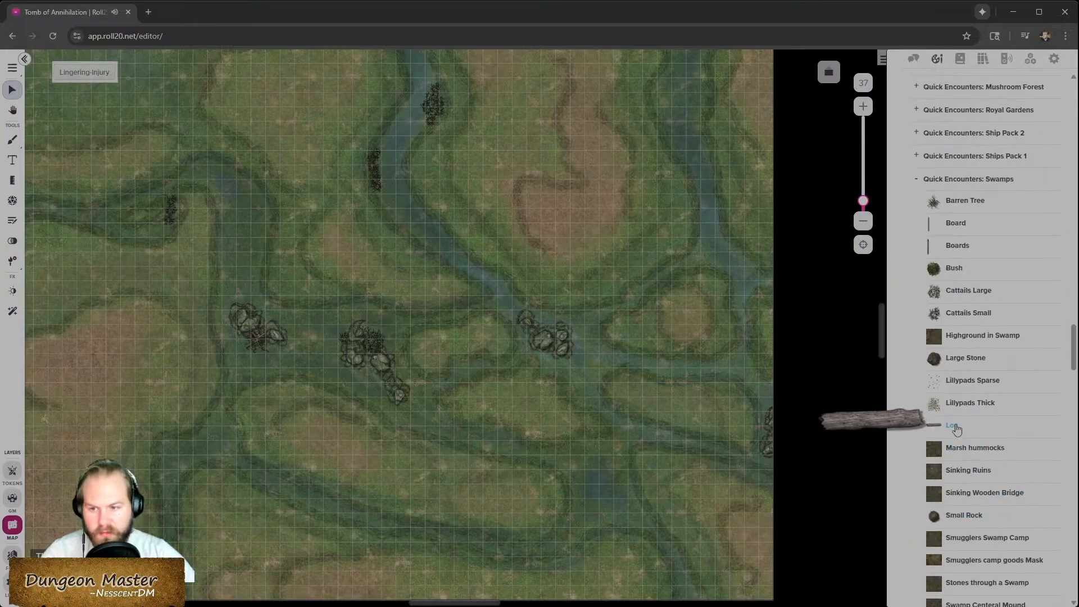
left_click_drag(949, 430, 389, 390)
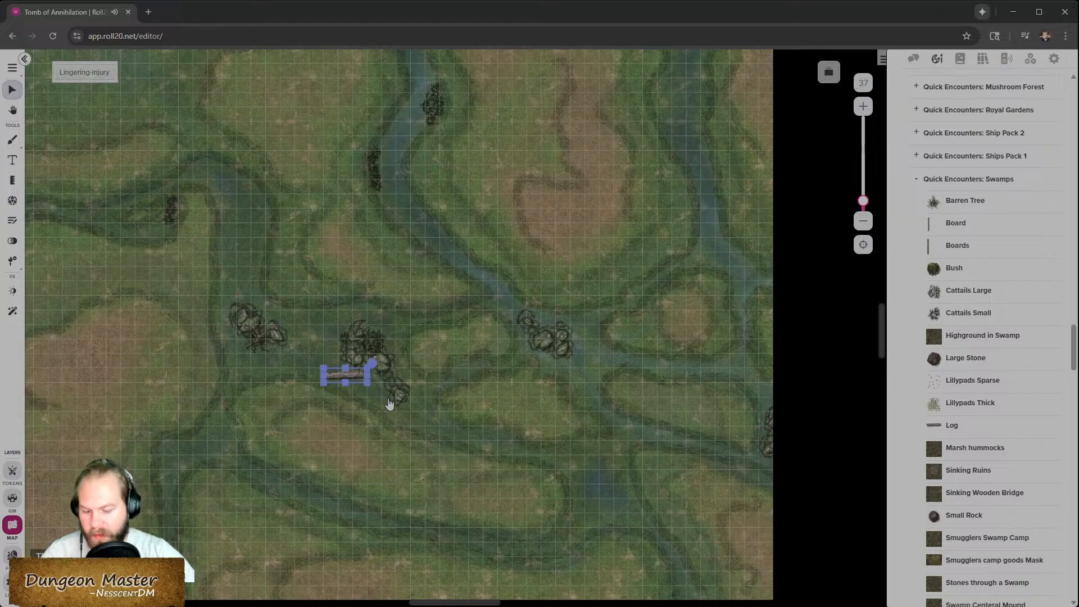
- Move and rotate the log so it lies diagonally along the lower edge of the rock cluster
scroll(388, 403, "up", 6)
scroll(225, 371, "up", 4)
scroll(207, 388, "left", 5)
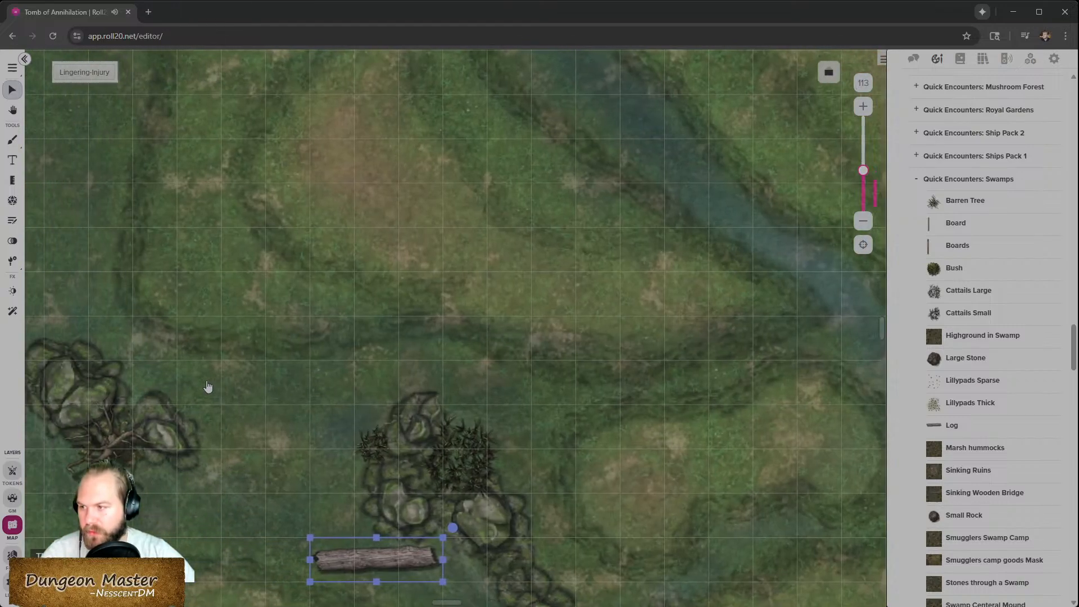
scroll(303, 376, "down", 6)
left_click_drag(630, 187, 634, 245)
left_click_drag(561, 226, 643, 264)
left_click_drag(722, 280, 724, 306)
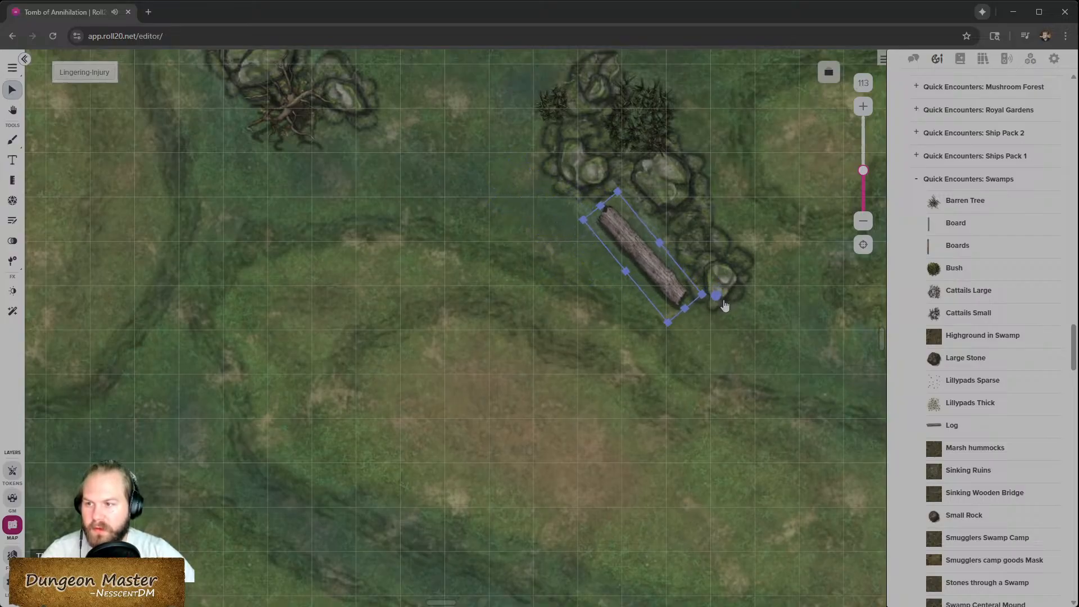
left_click(660, 361)
- Place large cattails in the upper meadow, shift them right, and add small cattails just below them
left_click_drag(438, 369, 523, 396)
scroll(524, 400, "up", 5)
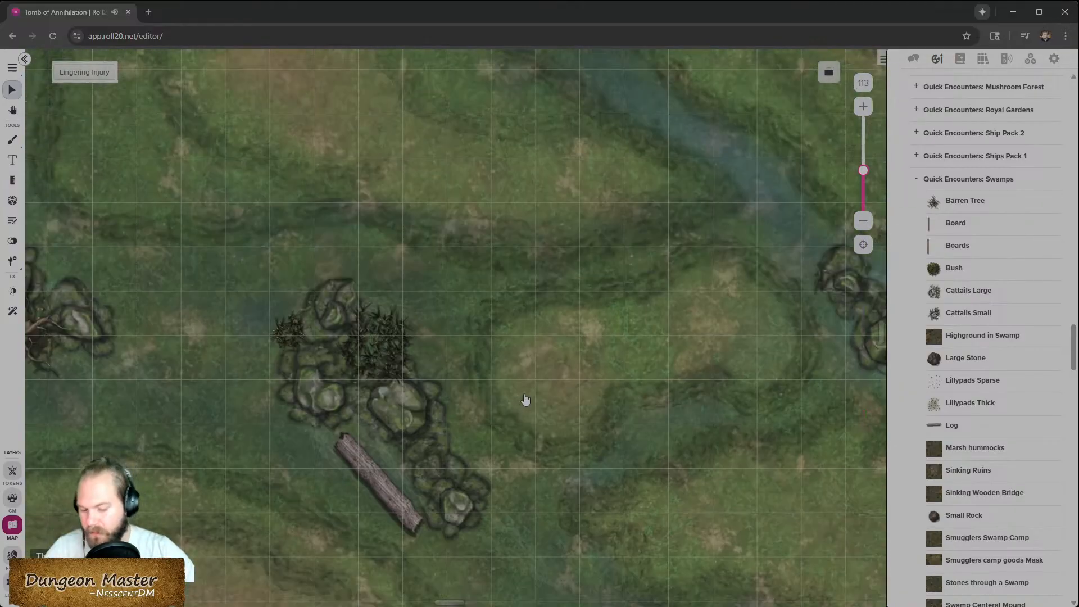
scroll(526, 399, "down", 5)
scroll(516, 389, "down", 3)
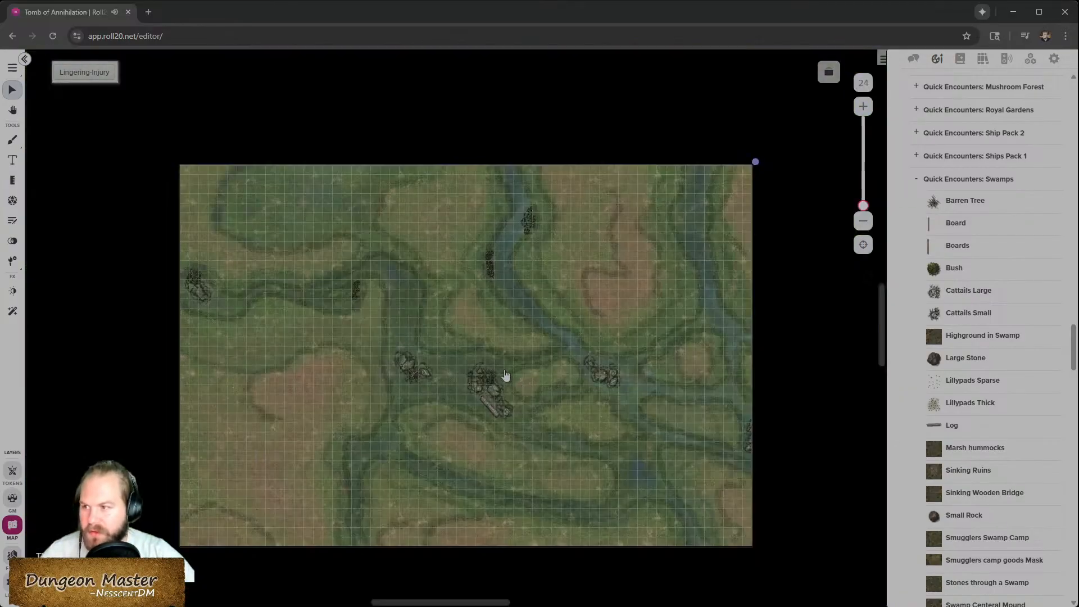
scroll(506, 375, "up", 2)
scroll(510, 398, "up", 3)
scroll(315, 330, "left", 2)
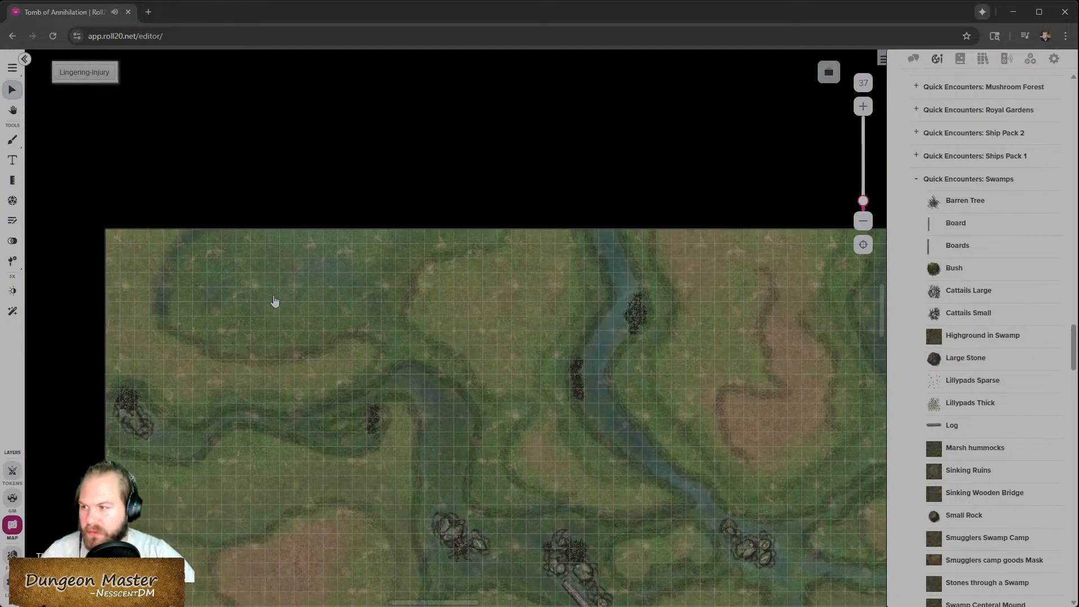
scroll(314, 303, "left", 1)
scroll(329, 308, "up", 2)
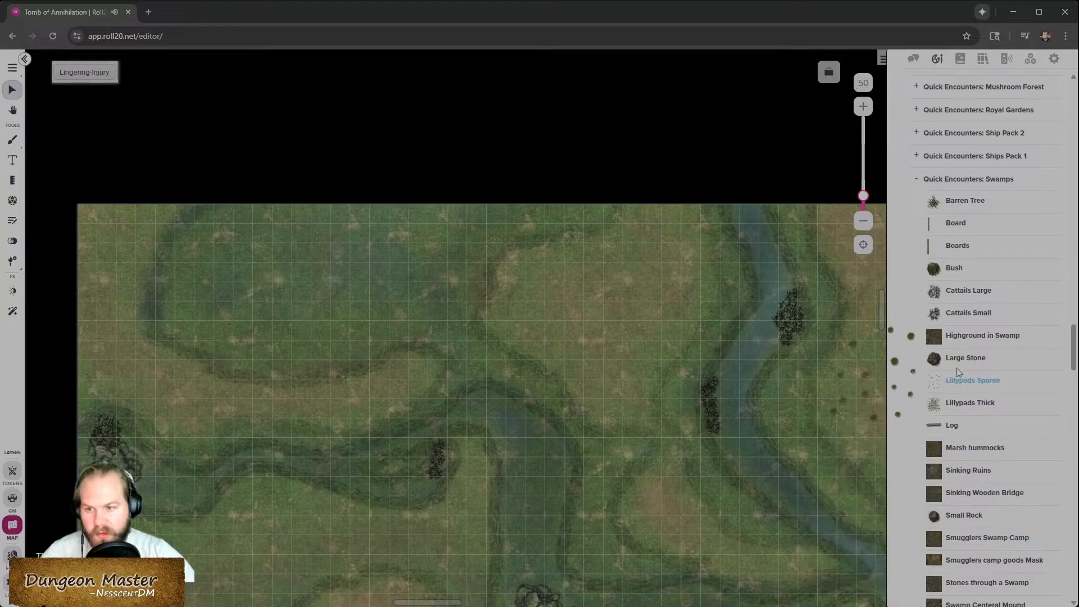
left_click_drag(957, 290, 436, 298)
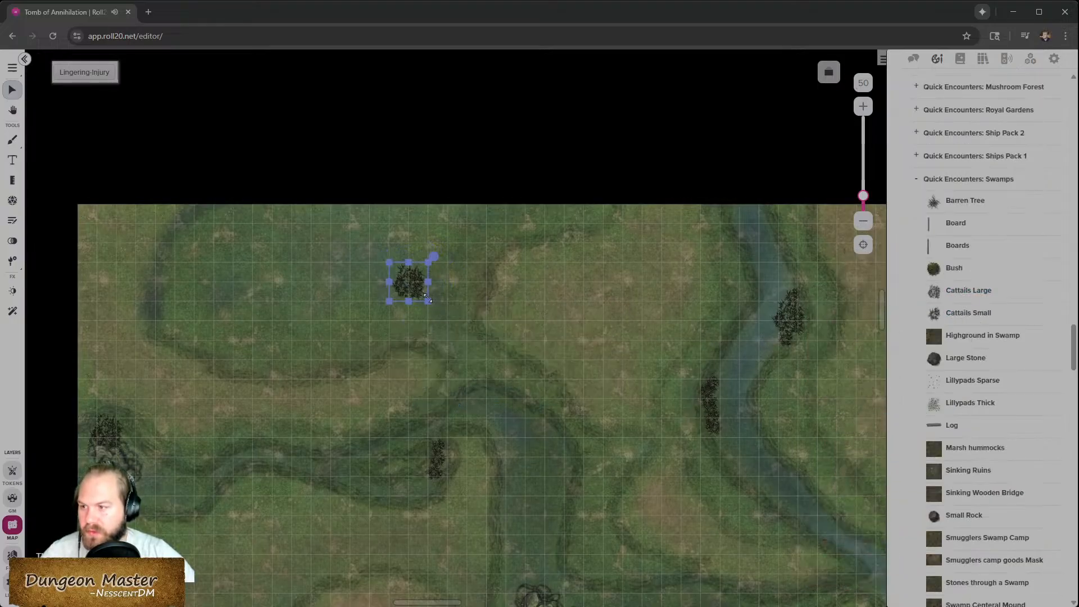
scroll(414, 284, "up", 2)
left_click_drag(413, 292, 482, 295)
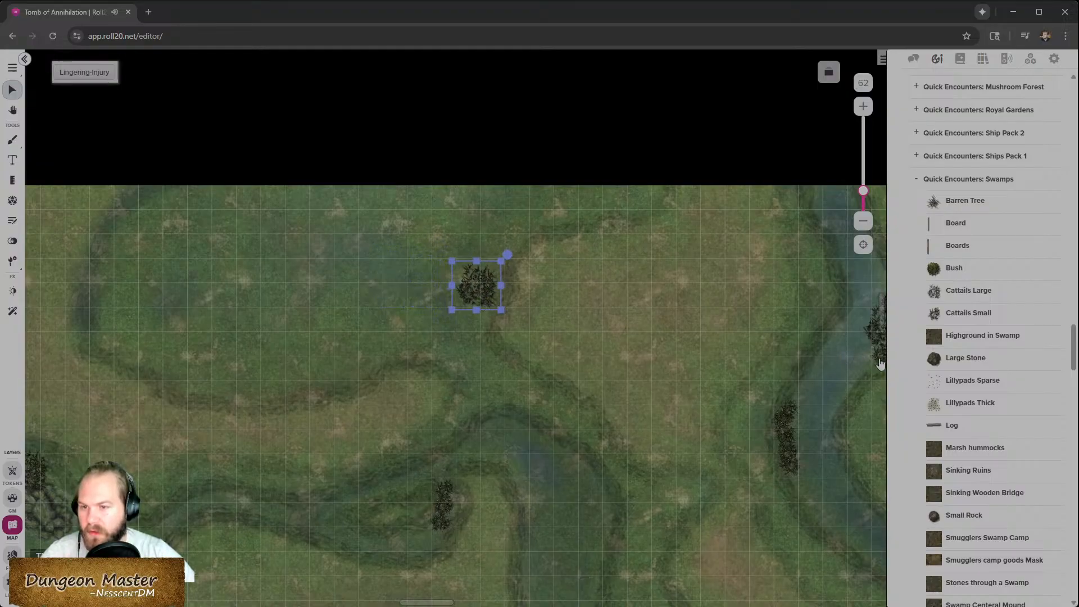
left_click_drag(965, 319, 472, 319)
left_click(557, 353)
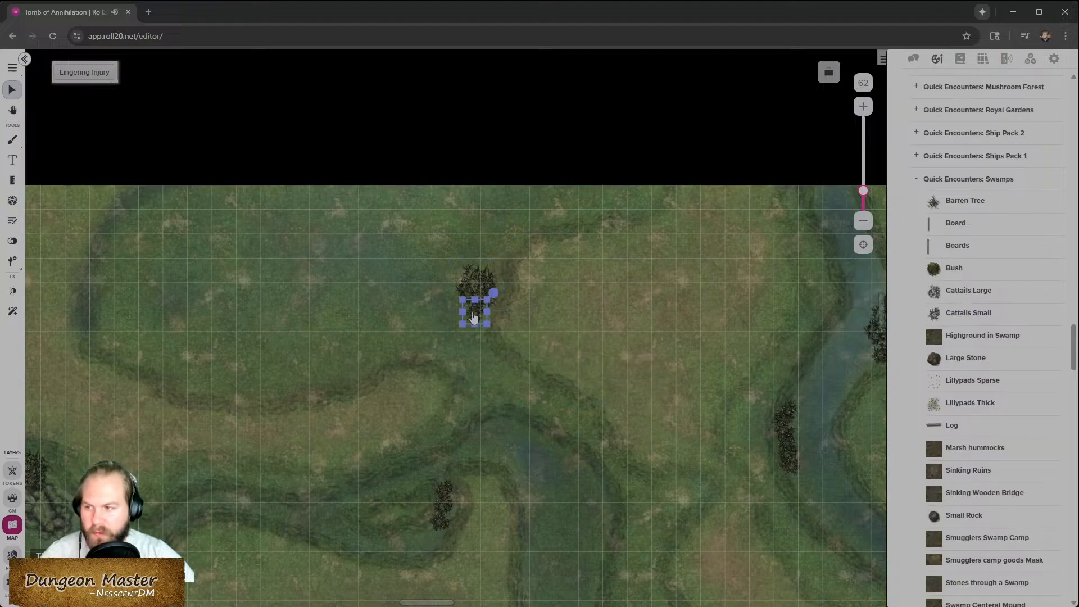
left_click(636, 347)
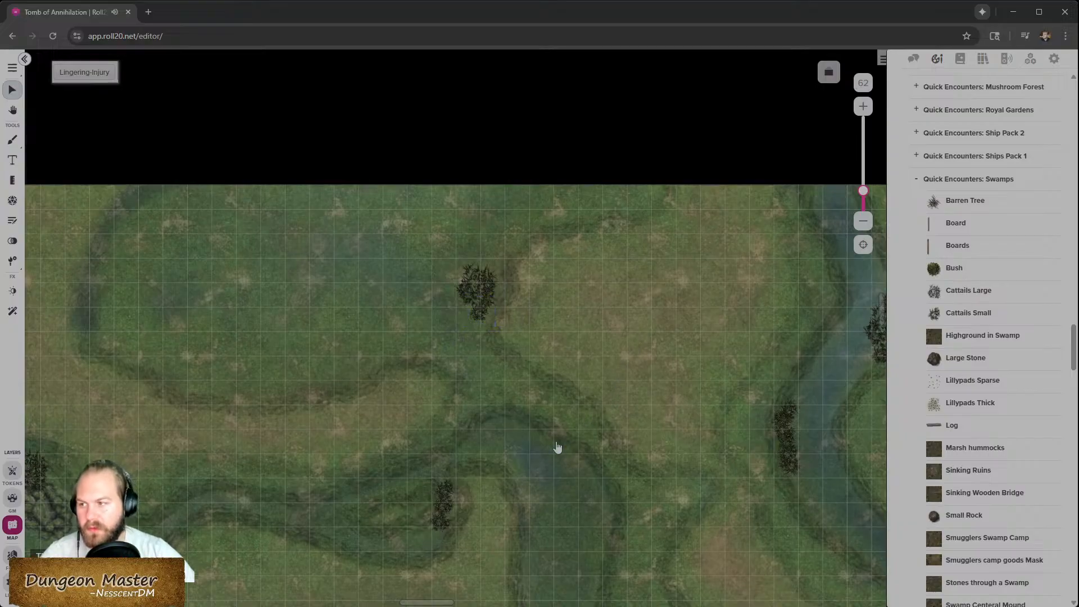
- Place large cattails and two small cattails along the channel below the upper meadow
scroll(557, 447, "down", 3)
scroll(561, 433, "down", 2)
left_click_drag(968, 290, 503, 258)
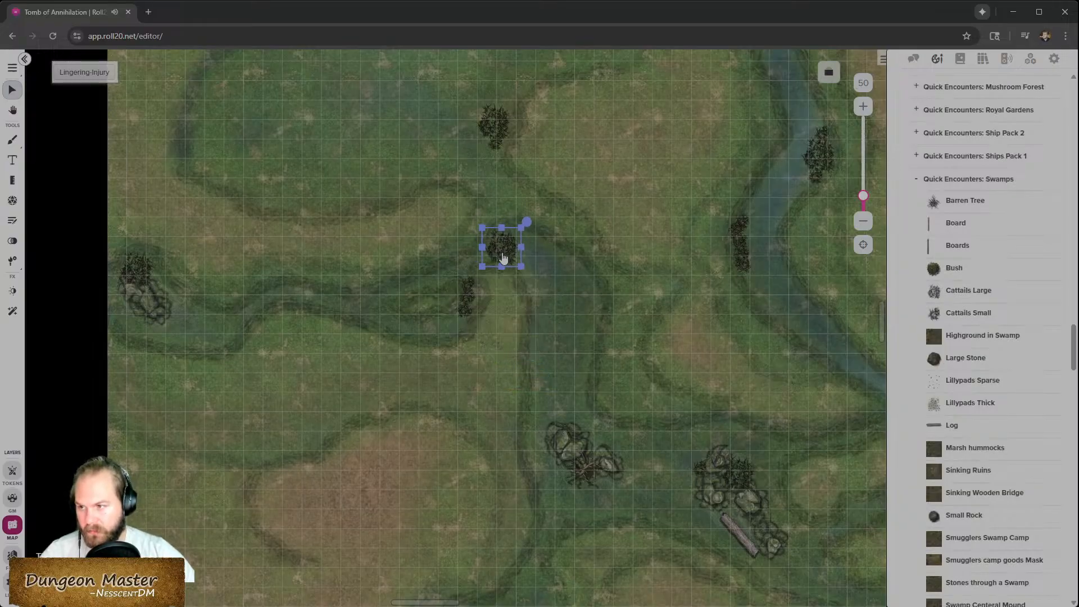
left_click_drag(981, 314, 525, 239)
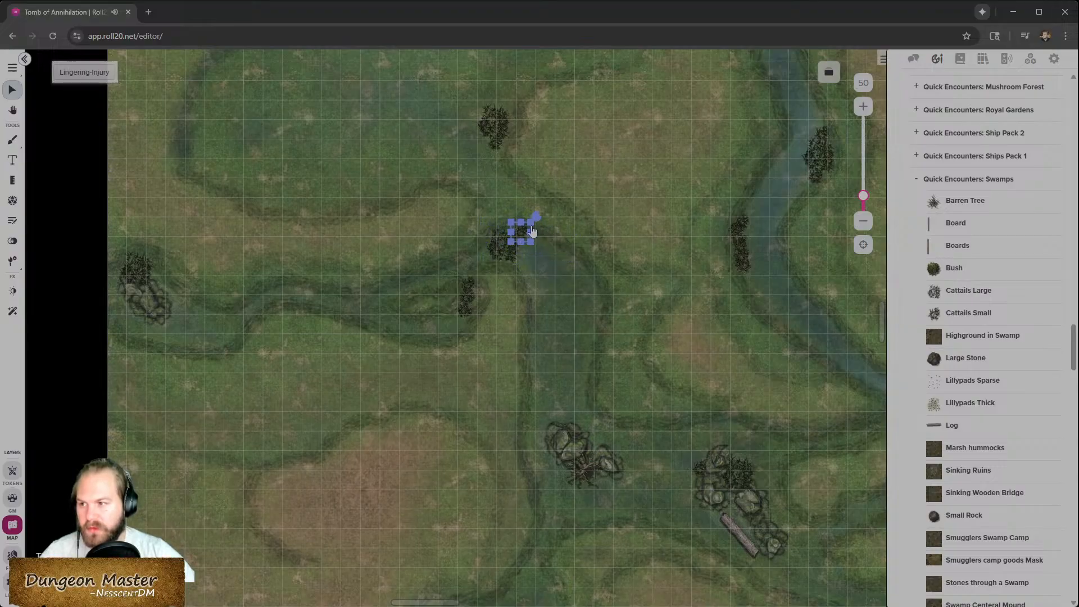
left_click_drag(976, 311, 524, 255)
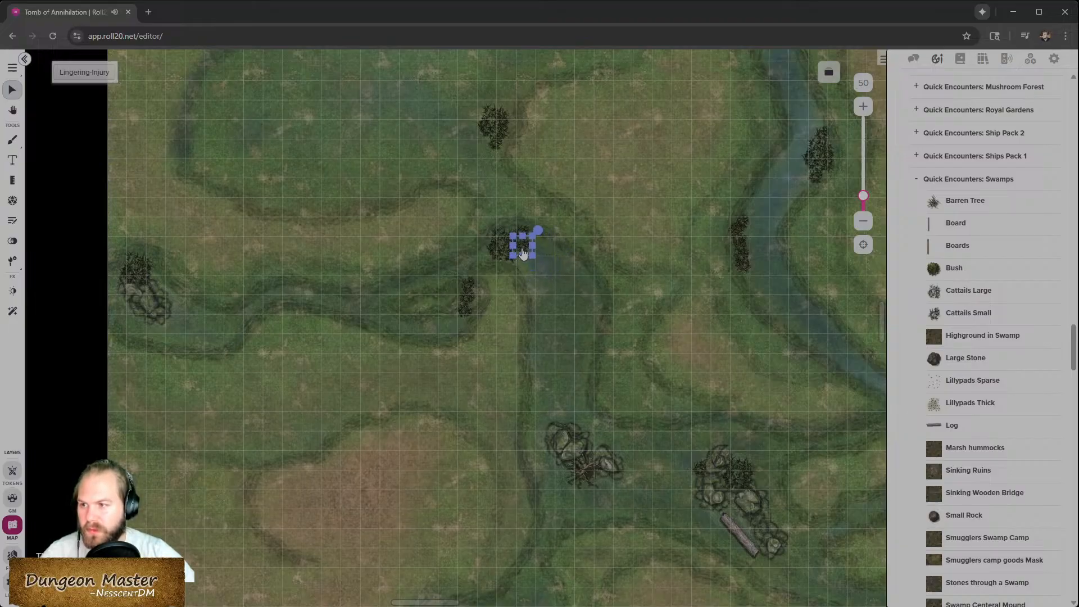
left_click(580, 271)
- Place large and small cattails at the lower channel bend and nudge them into place
scroll(521, 359, "down", 5)
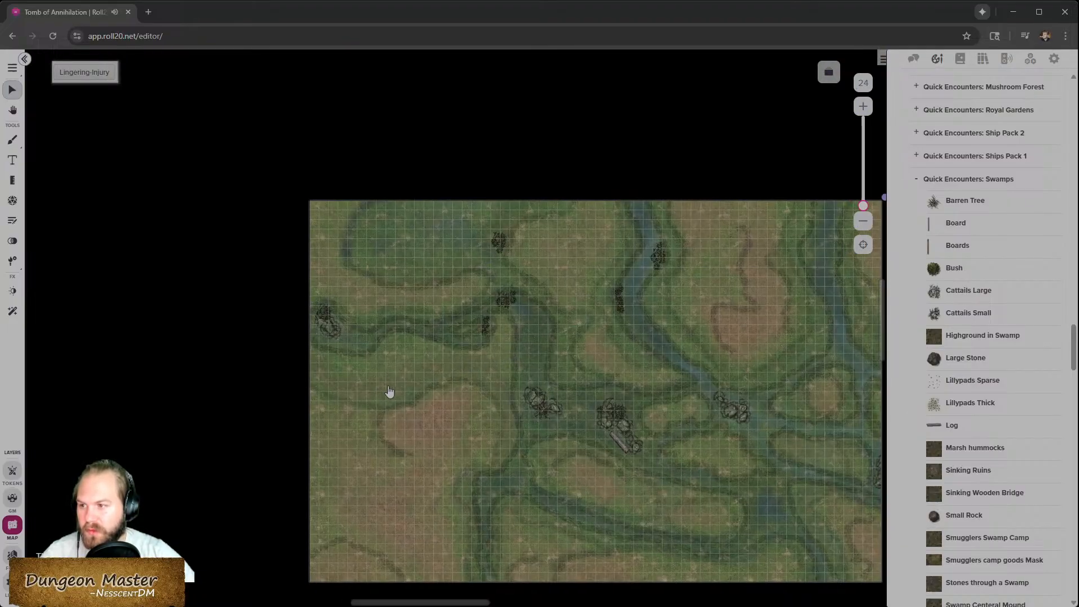
scroll(578, 360, "up", 3)
scroll(326, 516, "down", 3)
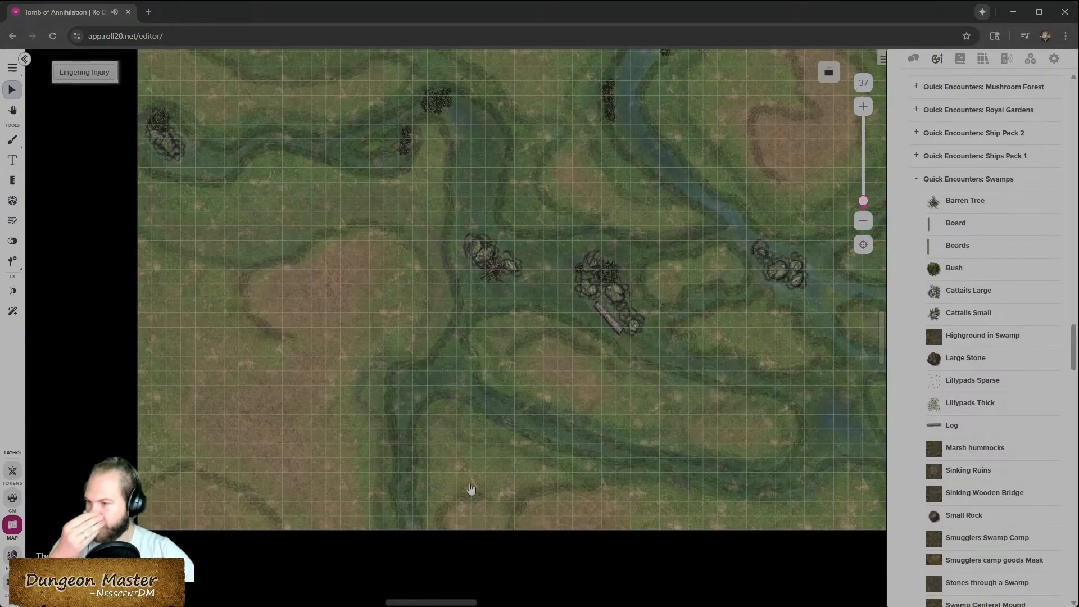
left_click_drag(964, 292, 415, 393)
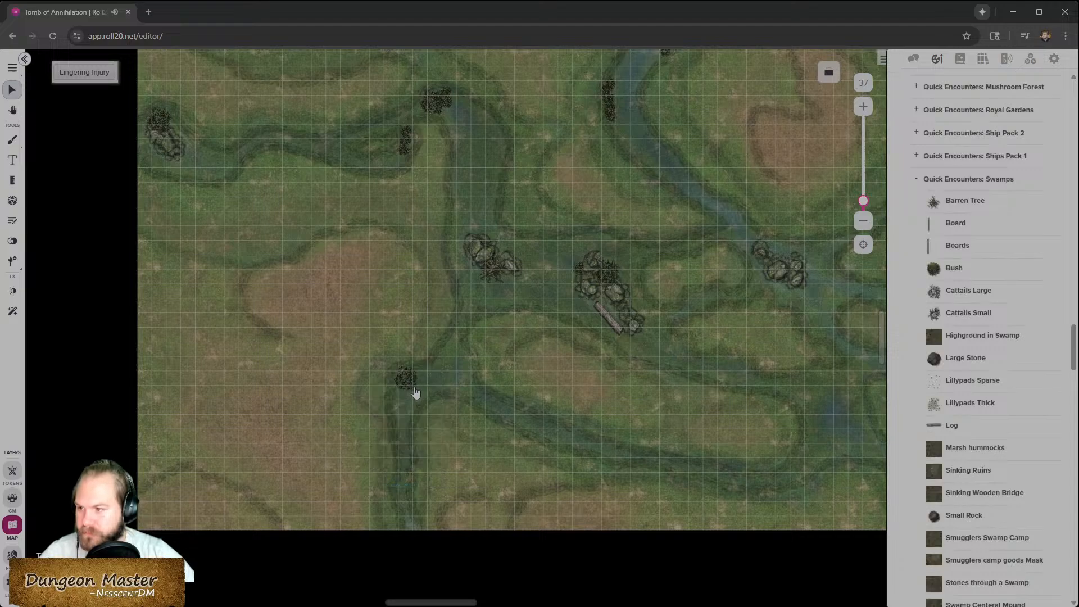
left_click(408, 391)
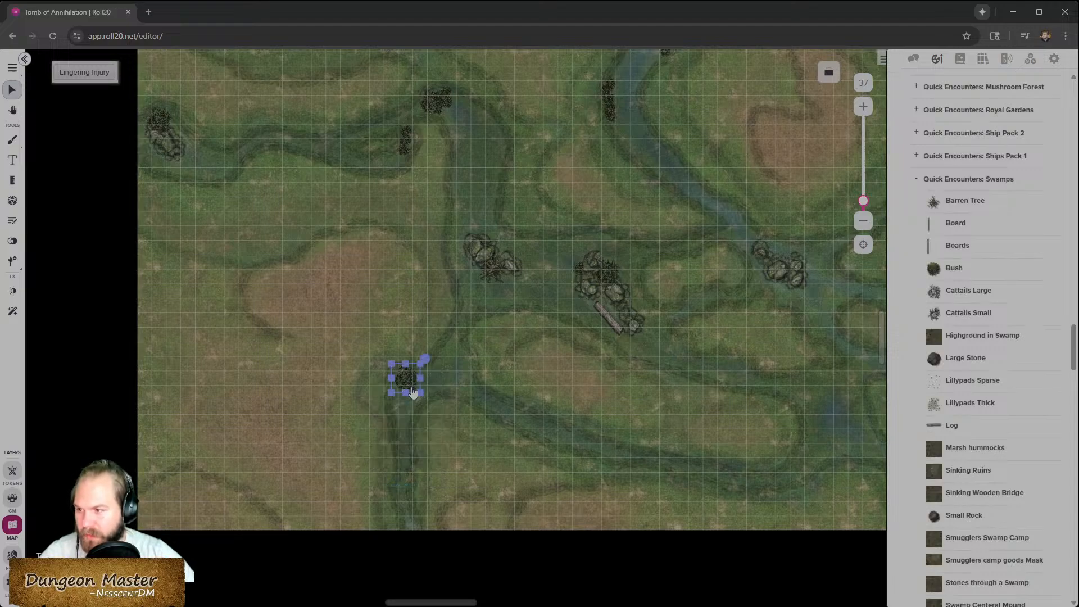
left_click_drag(967, 313, 427, 396)
scroll(449, 407, "up", 5)
left_click(499, 405)
left_click_drag(452, 362, 437, 377)
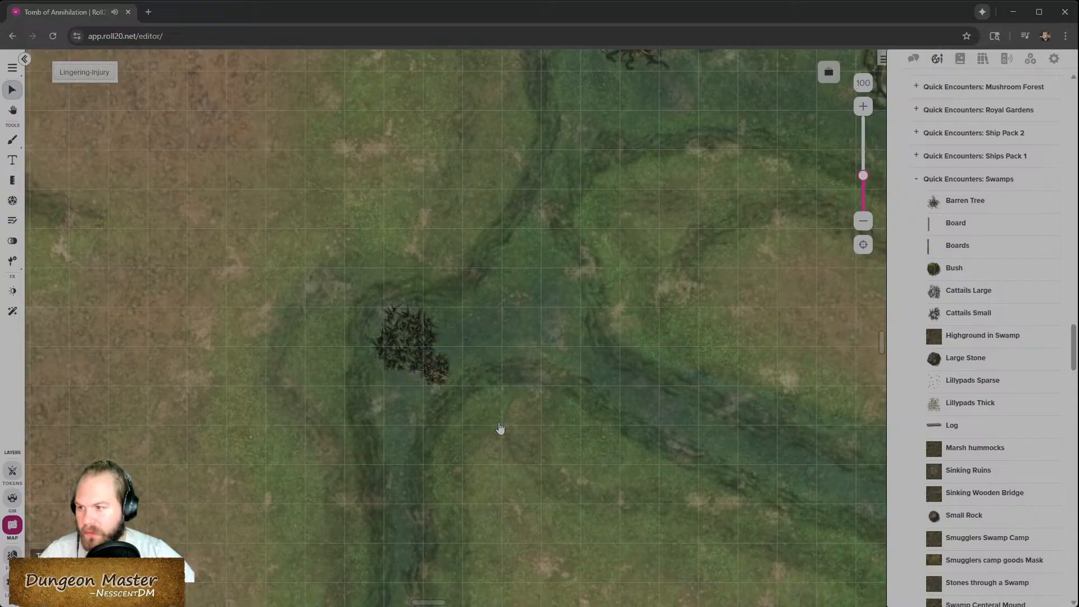
- Survey the map around the rock clusters for spots needing more swamp props
scroll(500, 429, "down", 7)
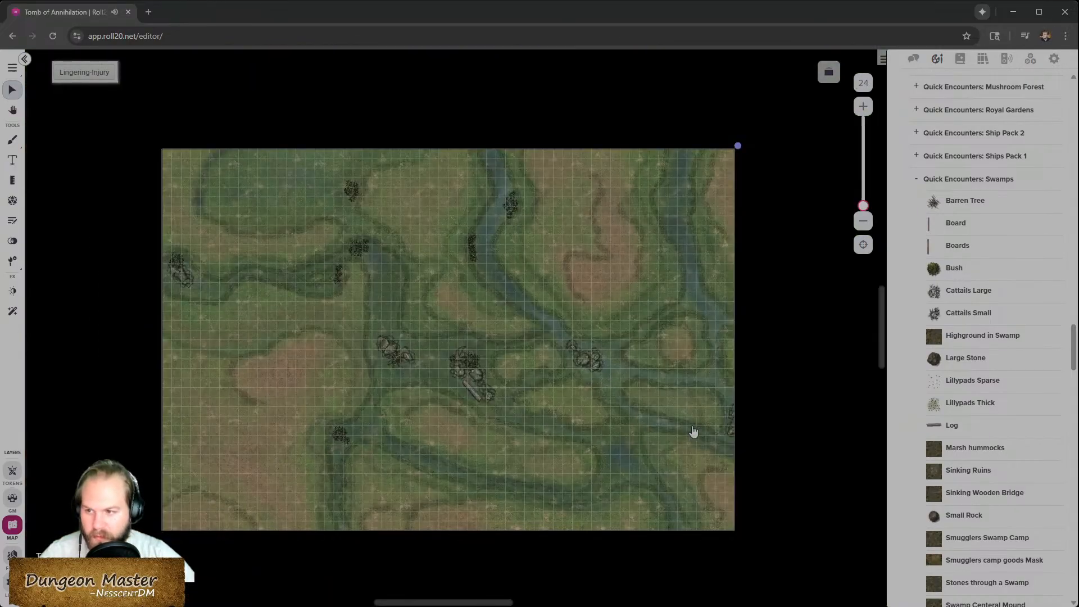
scroll(691, 431, "up", 6)
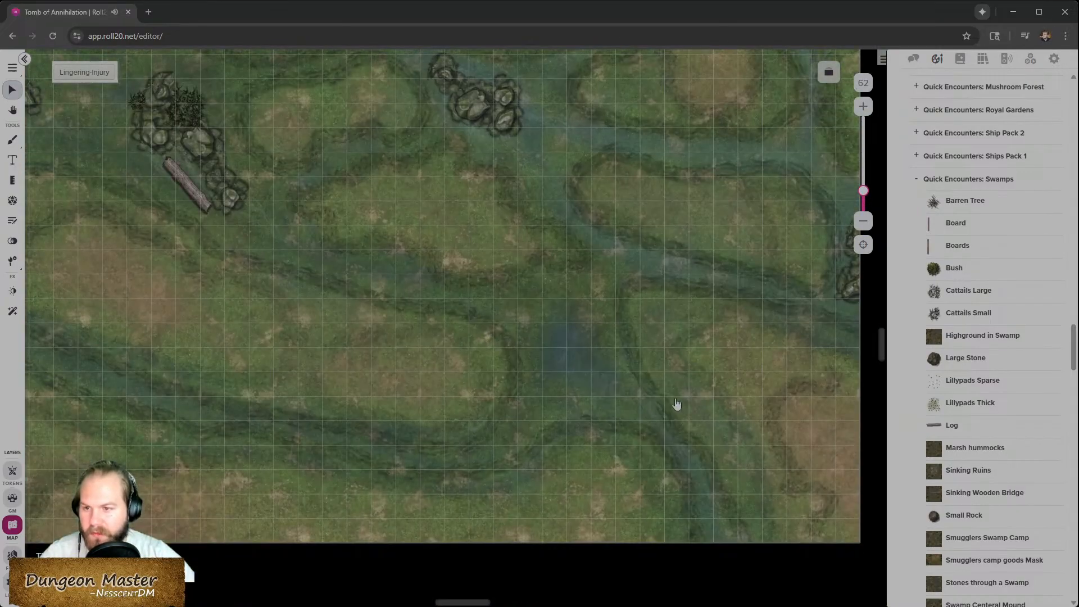
left_click_drag(968, 313, 958, 293)
scroll(390, 368, "up", 4)
scroll(390, 367, "left", 6)
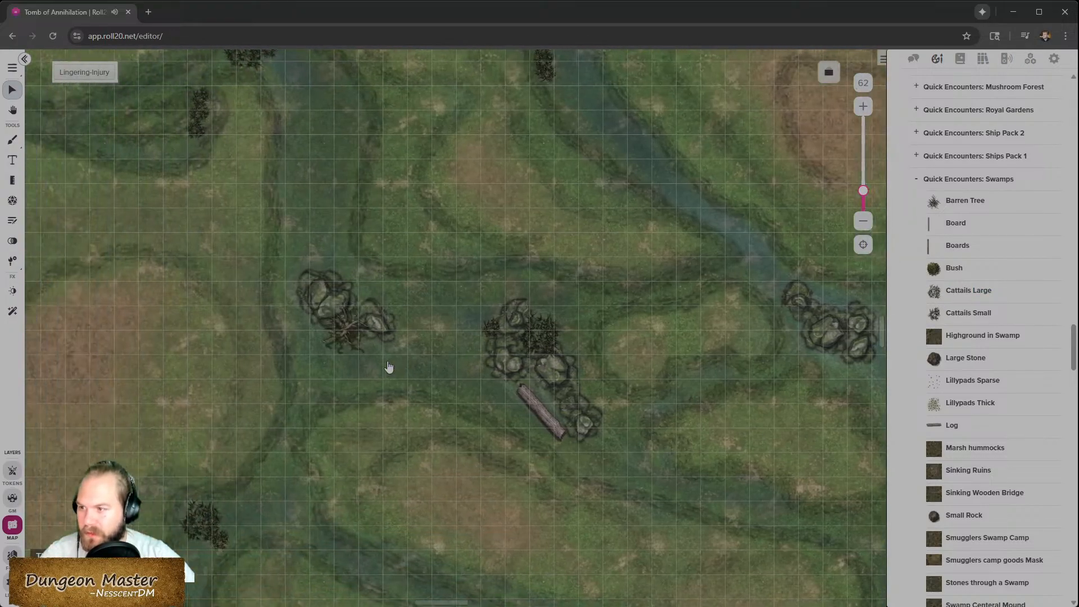
scroll(388, 367, "left", 1)
scroll(558, 424, "up", 2)
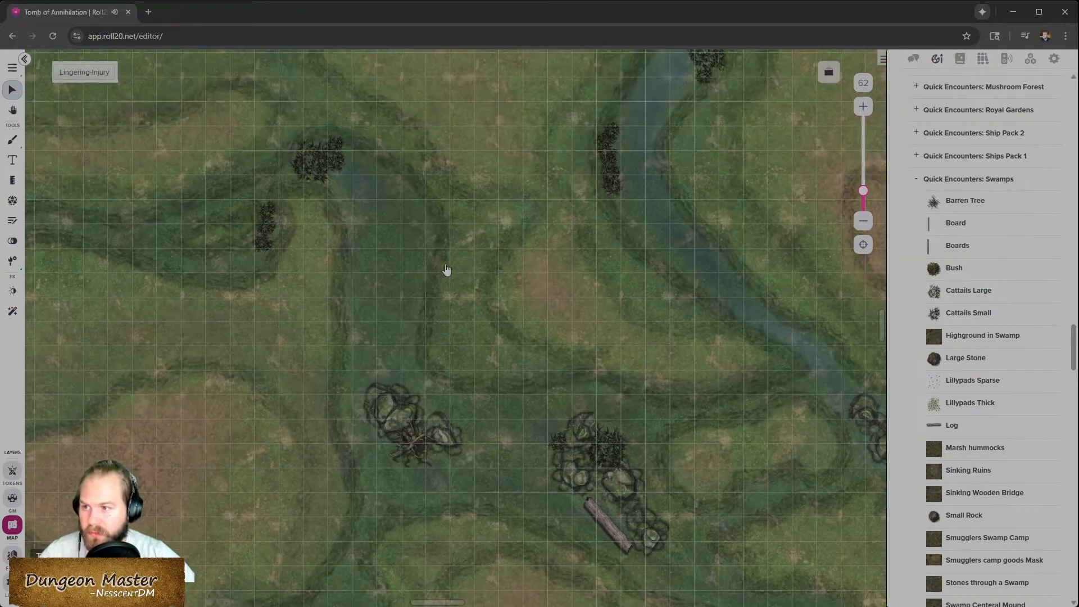
scroll(437, 336, "down", 4)
scroll(305, 397, "up", 6)
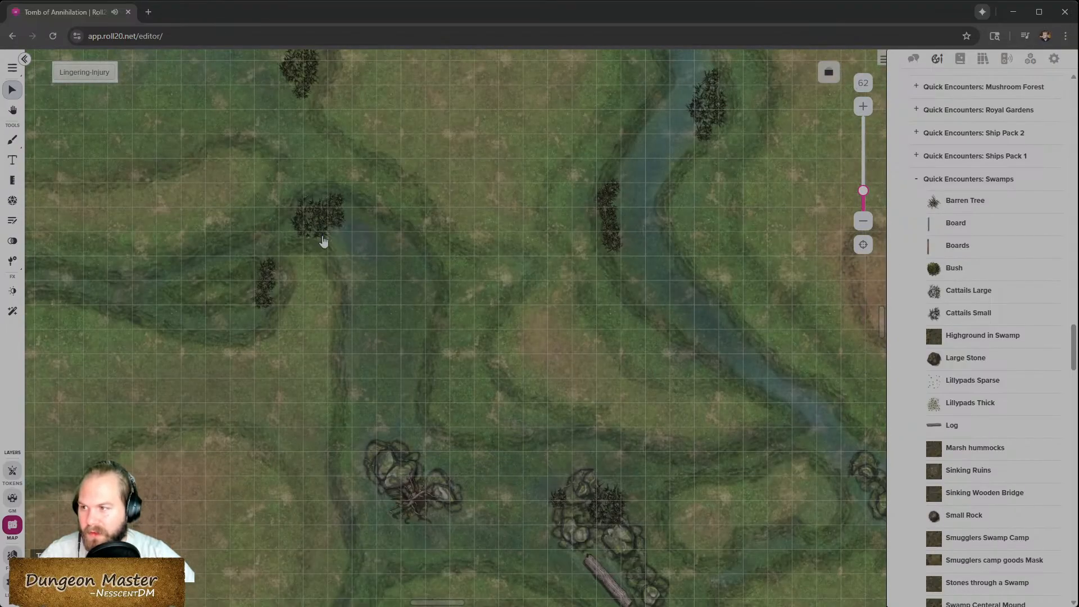
left_click_drag(323, 242, 317, 218)
left_click(356, 233)
scroll(502, 475, "down", 6)
scroll(695, 504, "right", 10)
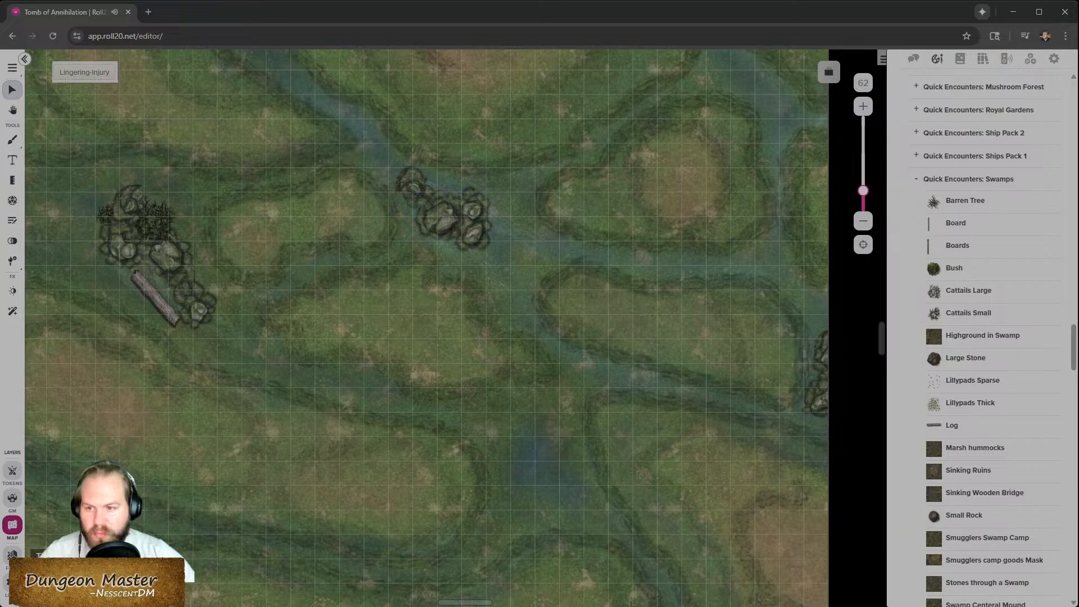
left_click_drag(968, 290, 487, 518)
left_click(486, 520)
key("Delete")
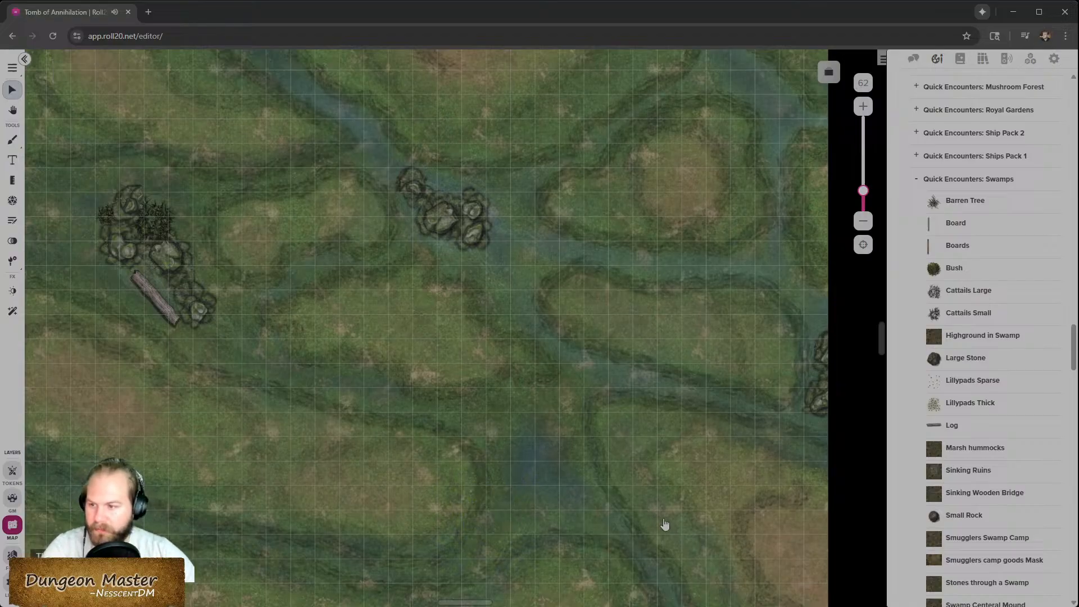
- Place small cattails in the channel crossing the lower meadow
scroll(597, 475, "down", 2)
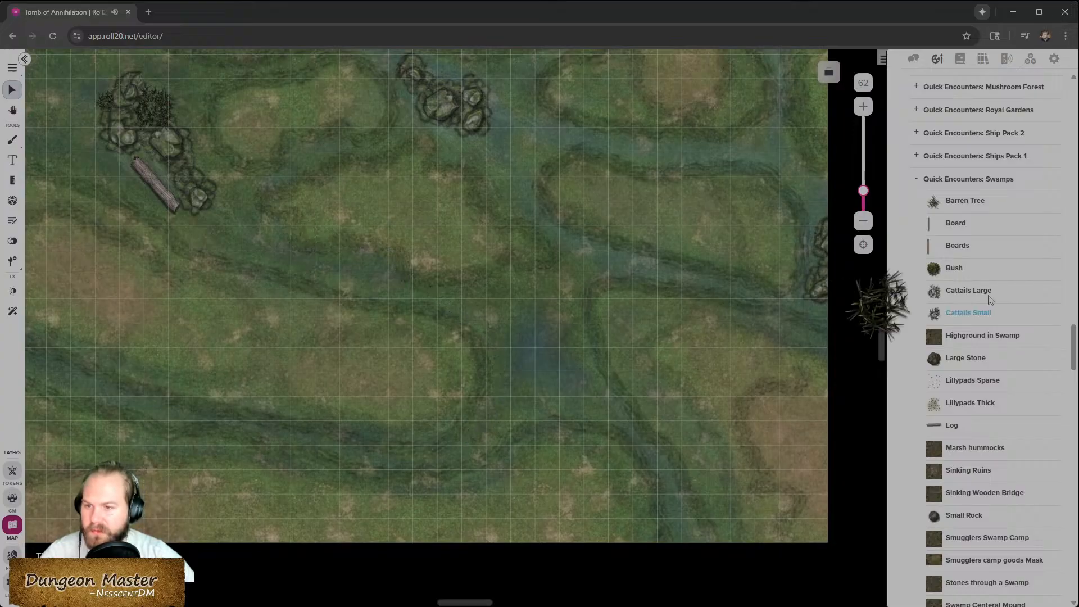
mouse_move(965, 317)
left_click_drag(965, 318, 482, 332)
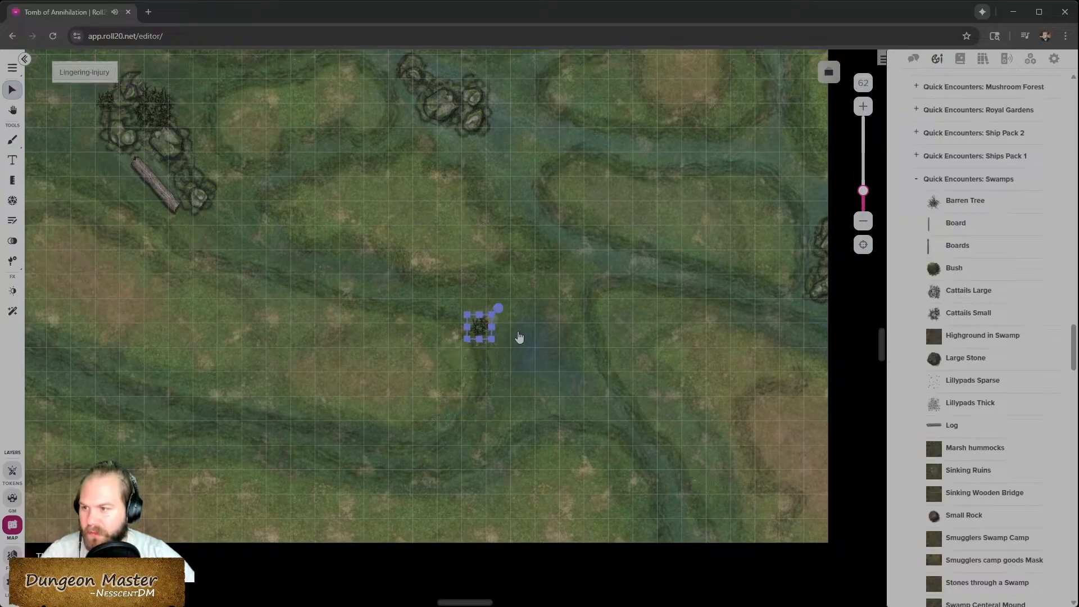
mouse_move(906, 348)
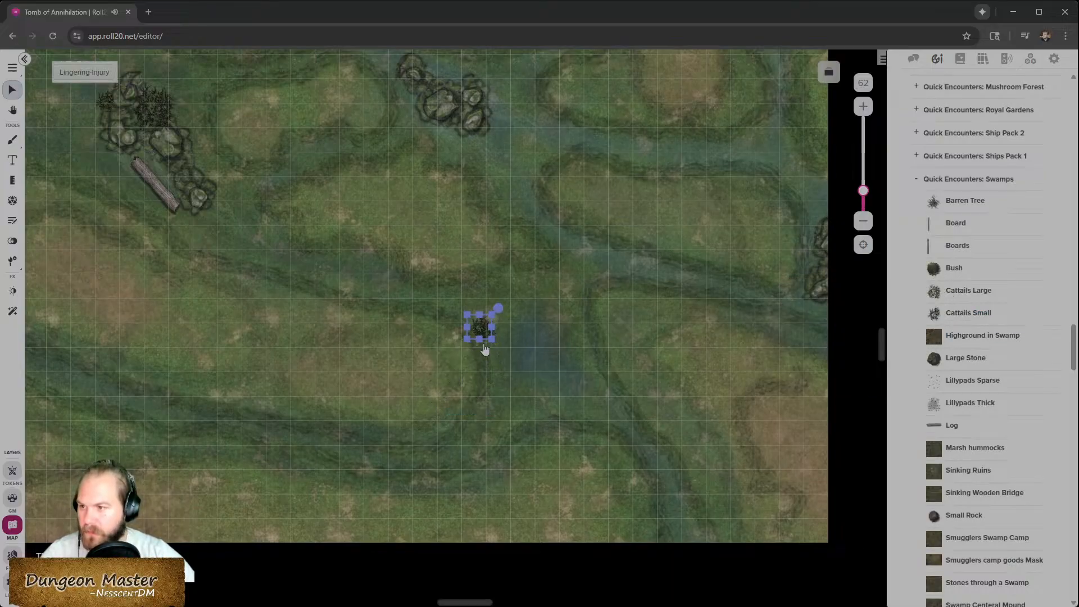
- Nudge the lower-channel small cattails into place and add another small cattail beside the rocks at the map's right edge
left_click_drag(491, 337, 511, 344)
left_click(556, 380)
scroll(556, 380, "down", 5)
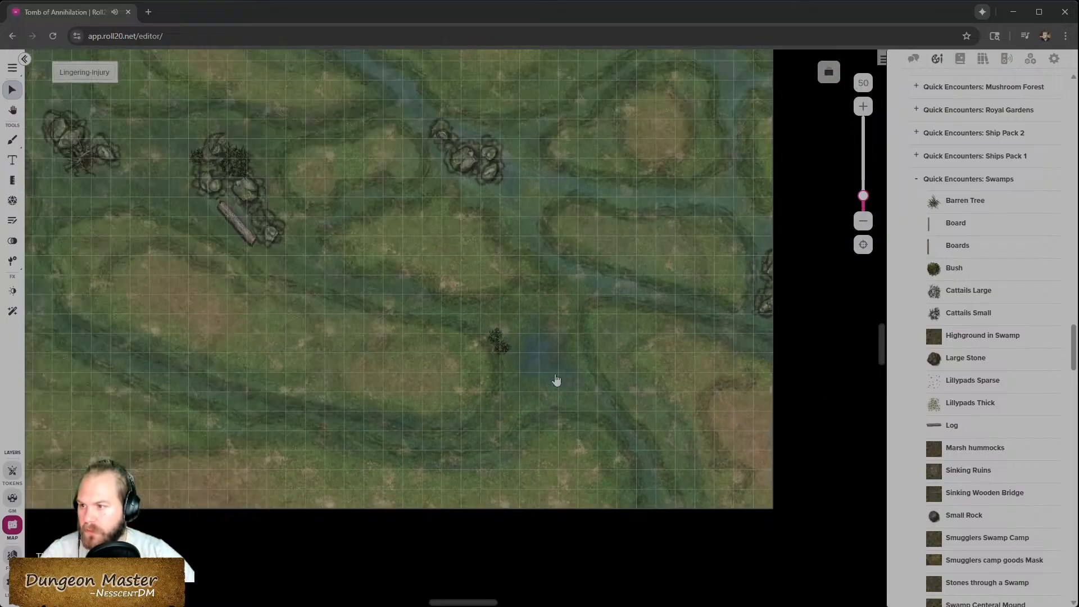
left_click_drag(968, 313, 709, 314)
scroll(711, 313, "up", 8)
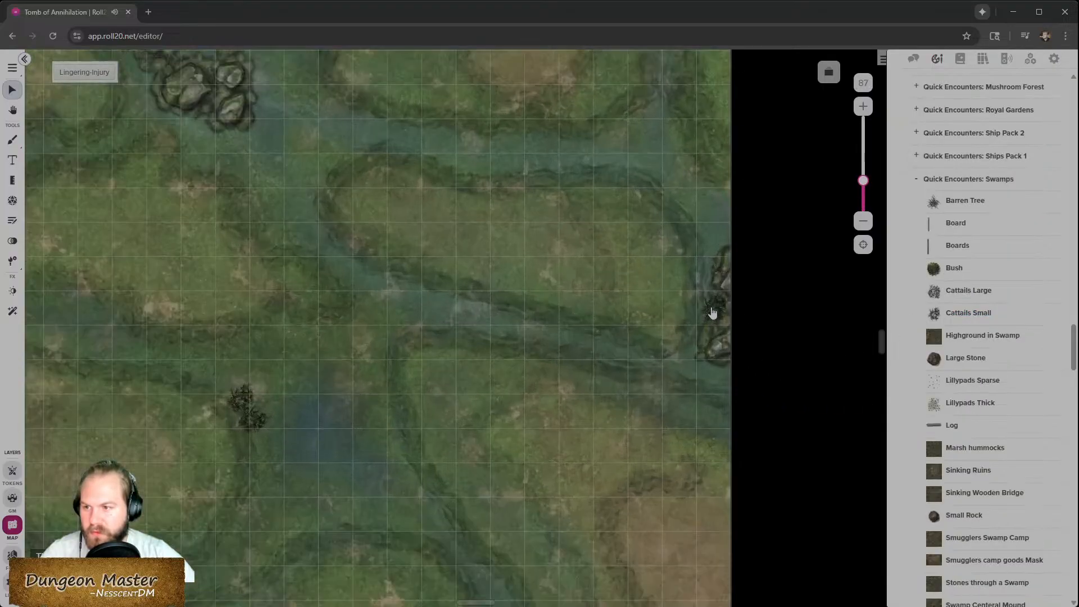
left_click(722, 313)
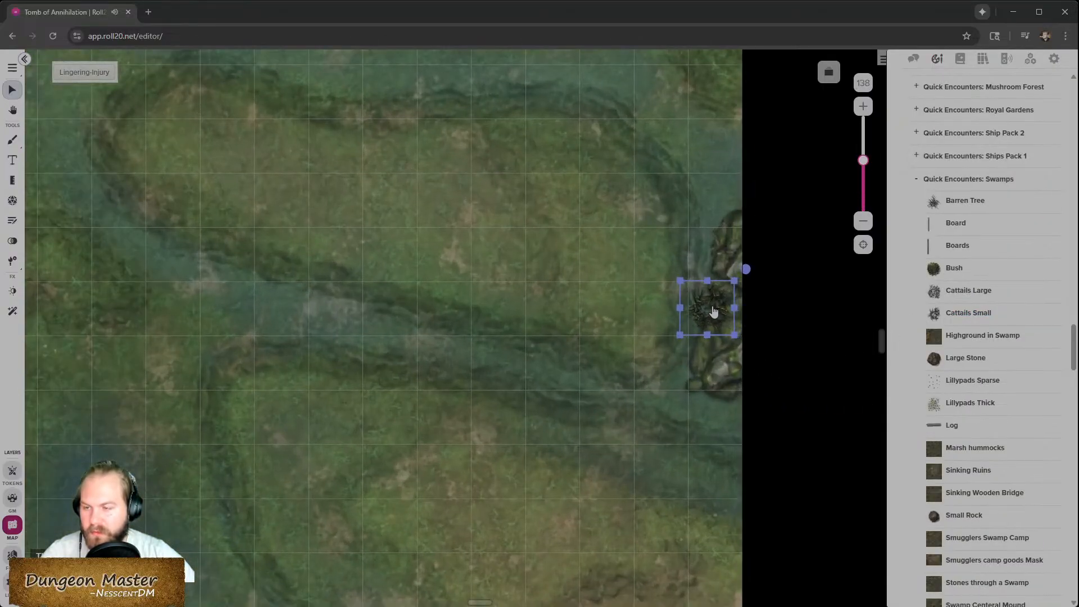
scroll(643, 400, "down", 8)
left_click(793, 385)
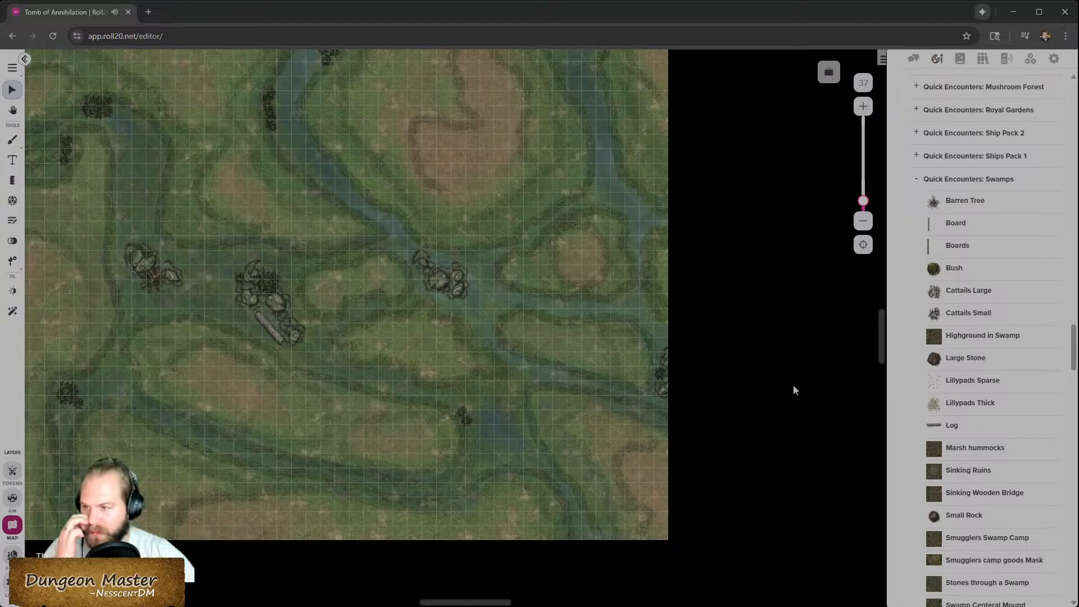
- Survey the whole battle map to check the placement of the swamp props
scroll(537, 416, "left", 4)
scroll(537, 419, "down", 3)
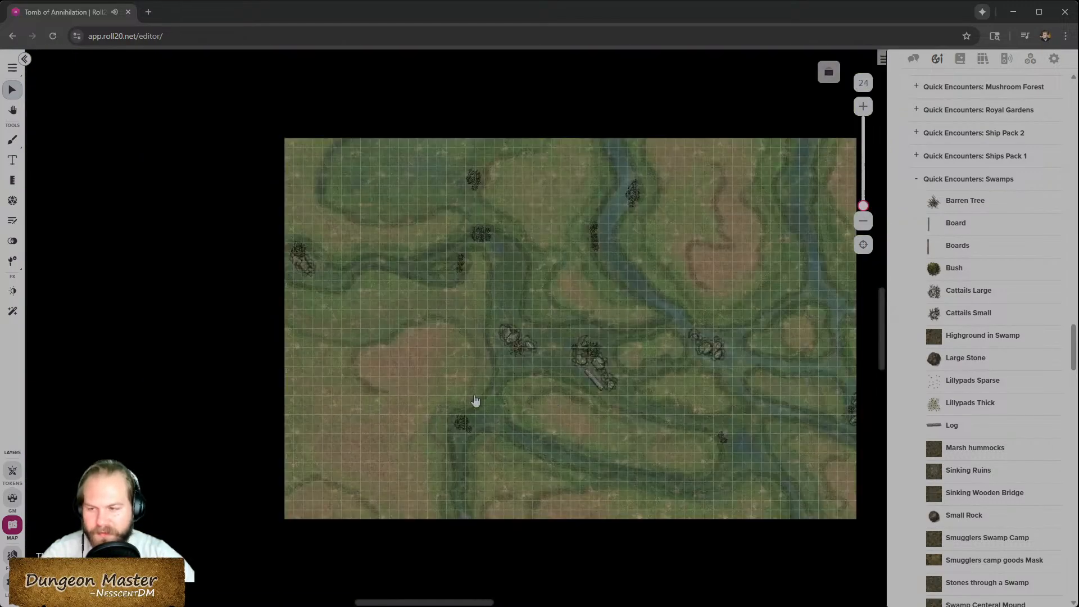
scroll(519, 407, "right", 2)
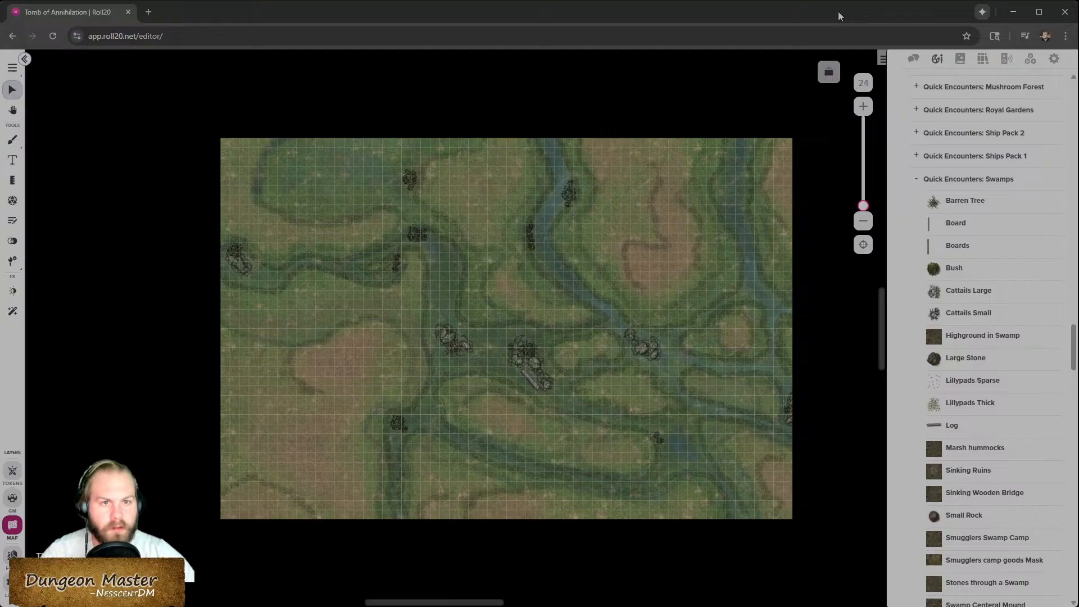
scroll(489, 385, "up", 5)
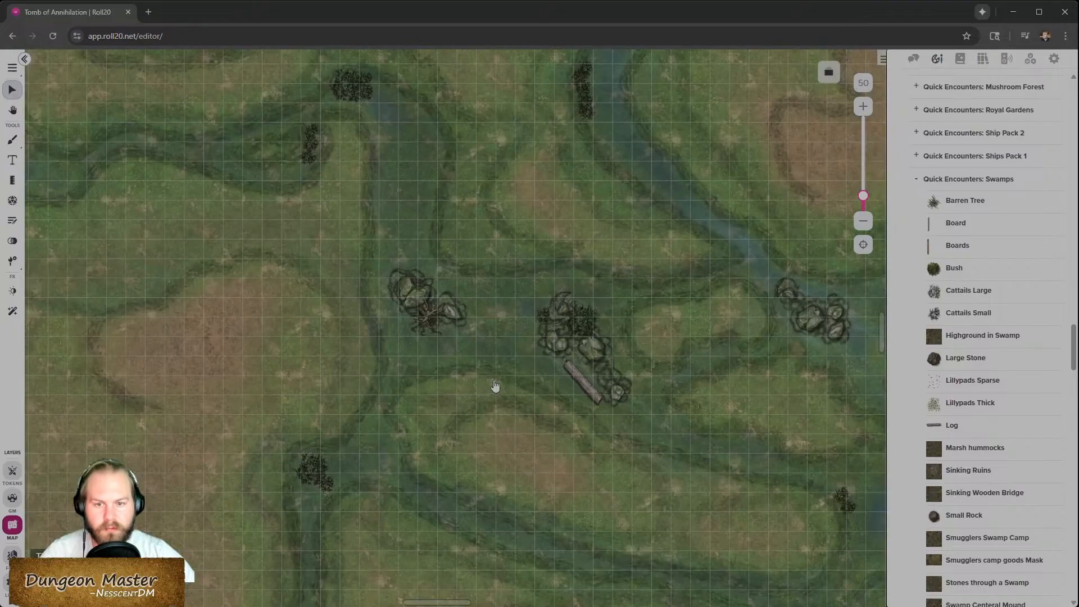
scroll(533, 386, "down", 2)
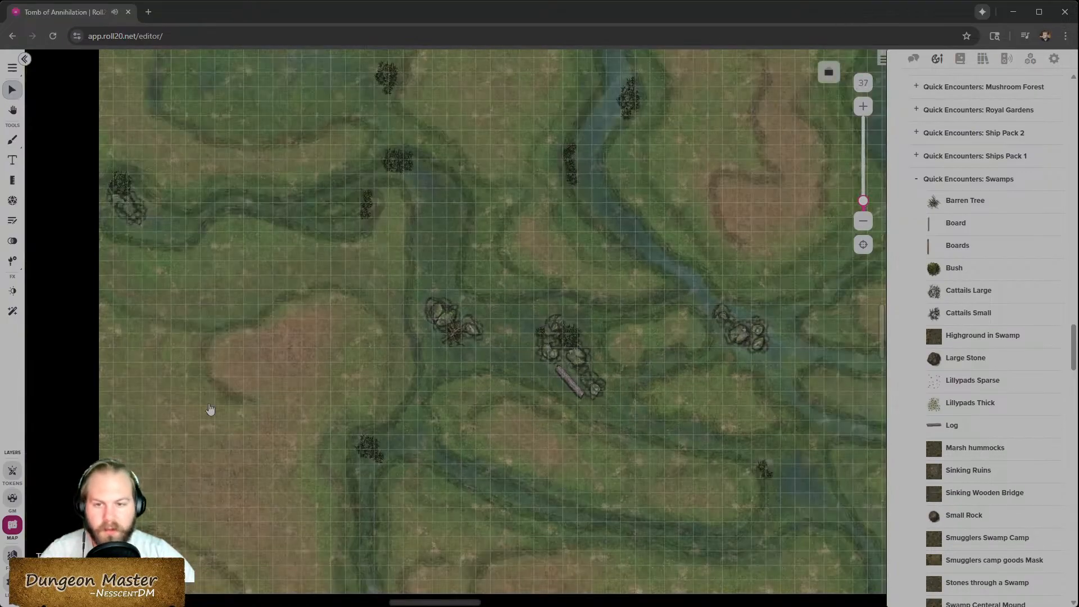
key("Right")
key("Right")
key("Right")
key("Right")
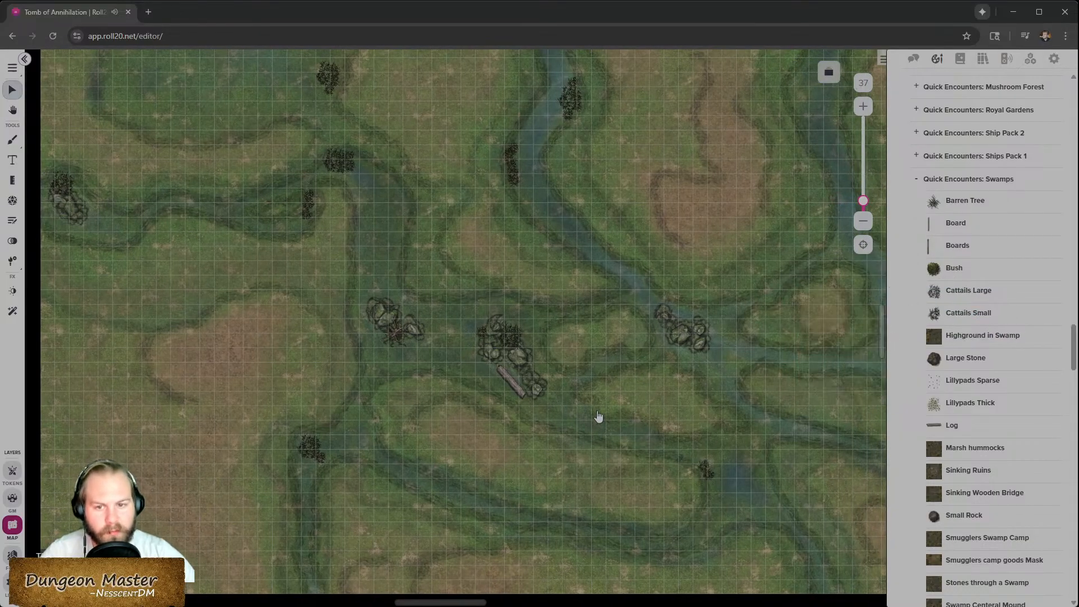
- Switch the map image to its flooded side with Choose Side
right_click(364, 474)
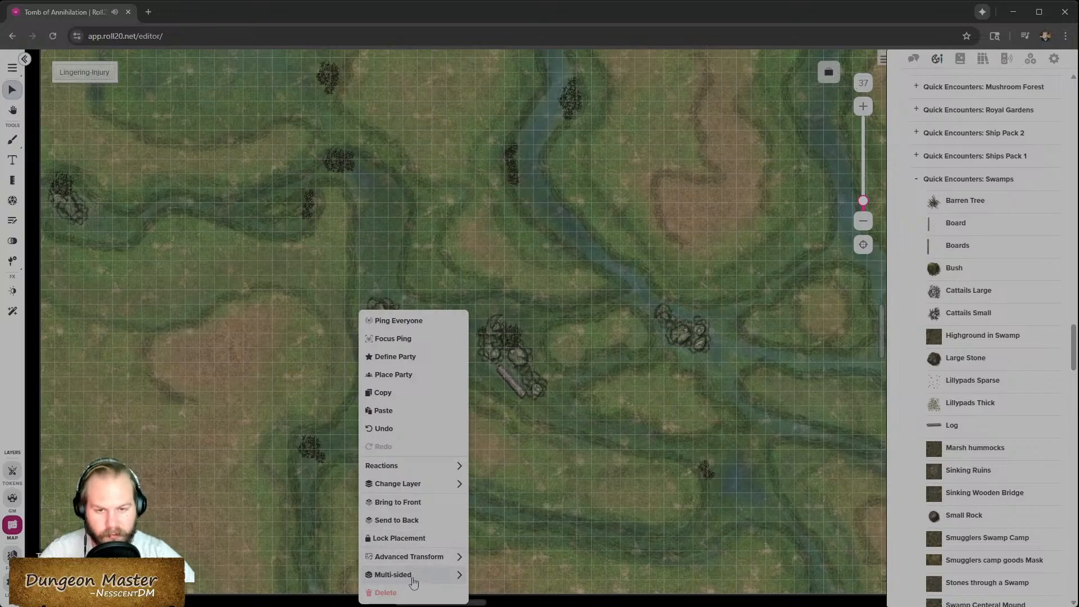
mouse_move(413, 583)
left_click(534, 596)
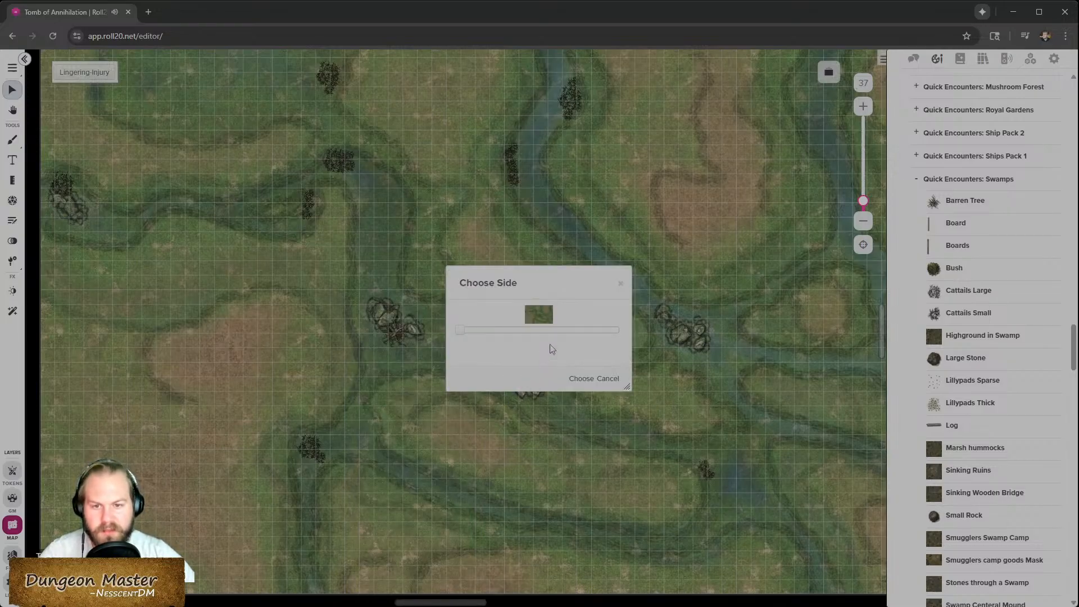
left_click(581, 379)
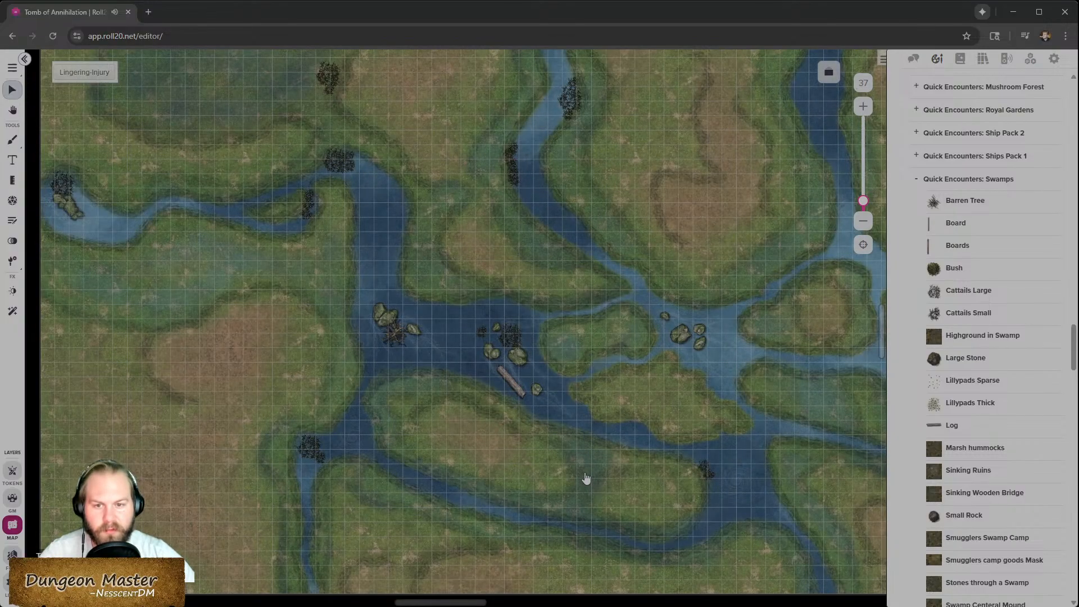
- Switch the map image back to a random side
scroll(384, 375, "up", 1)
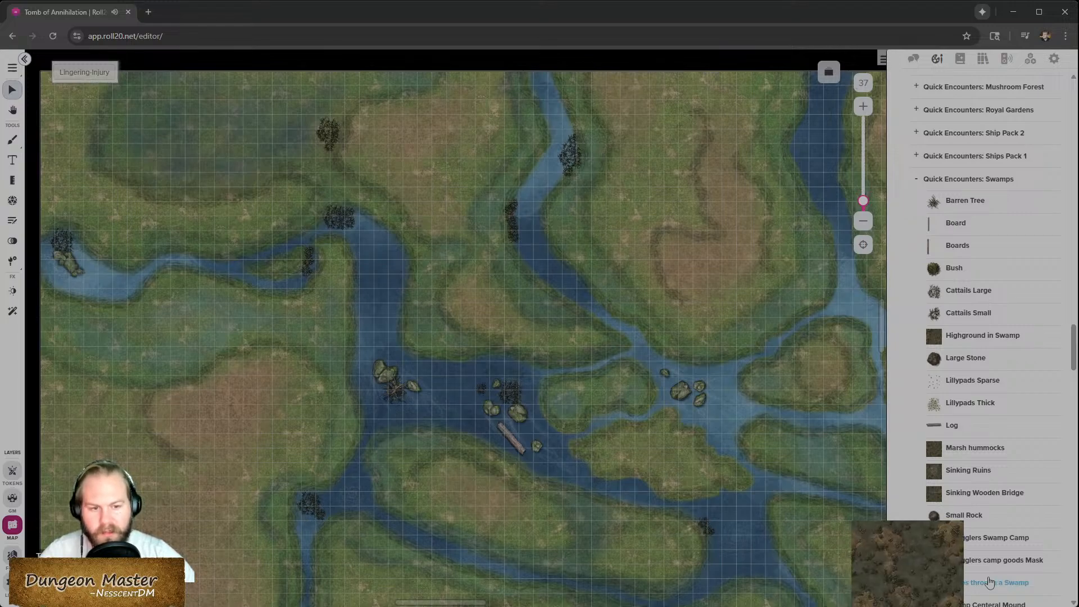
right_click(448, 448)
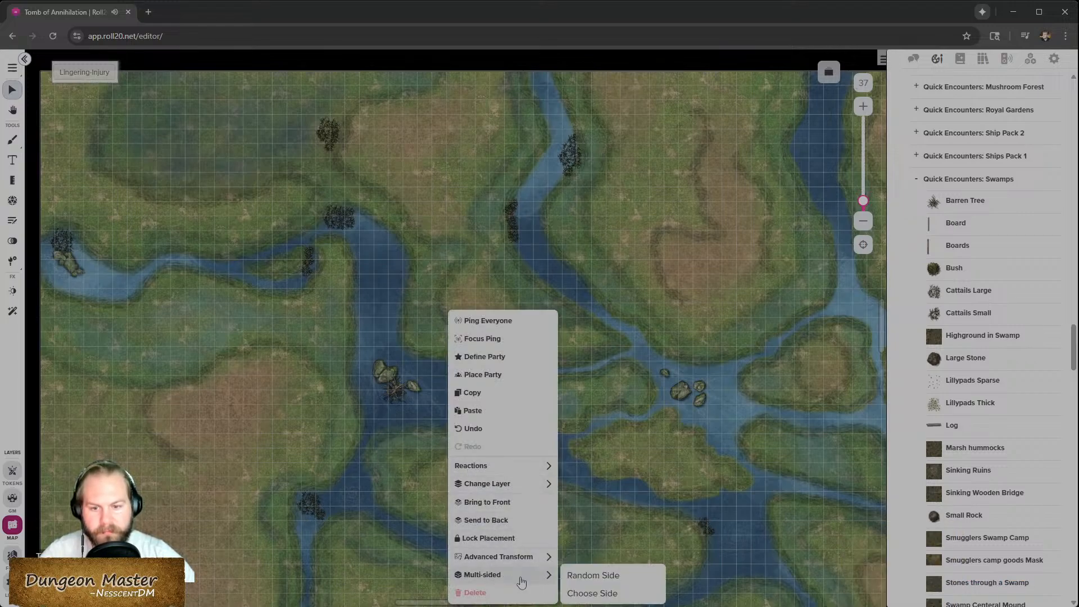
left_click(585, 573)
- Place a small rock in the channel left of the central rock cluster
left_click_drag(952, 426, 961, 413)
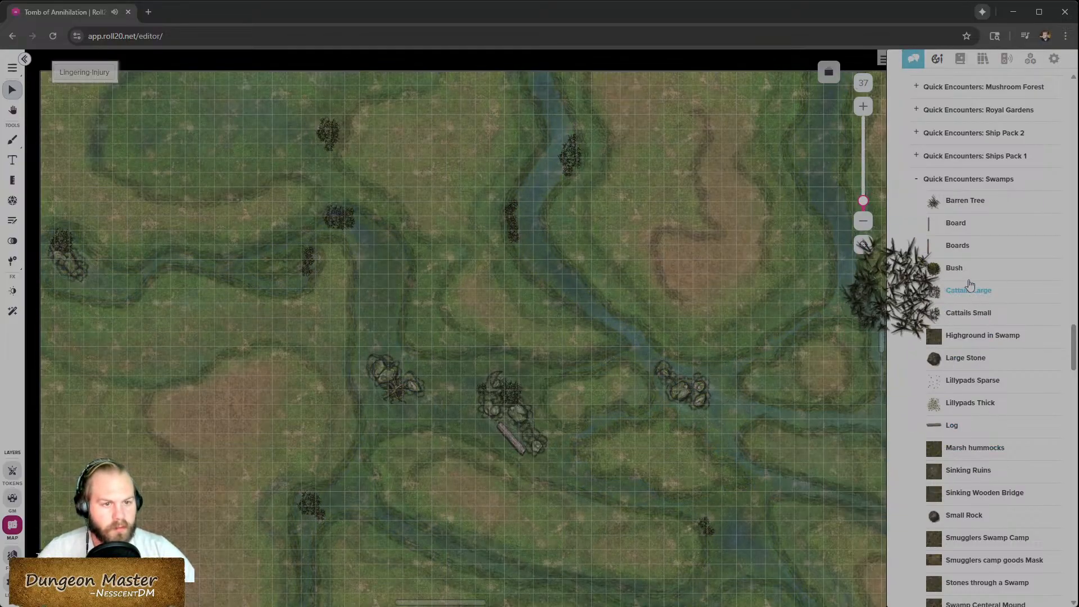
scroll(960, 424, "down", 1)
scroll(960, 425, "down", 2)
left_click_drag(968, 350, 462, 361)
scroll(452, 417, "up", 5)
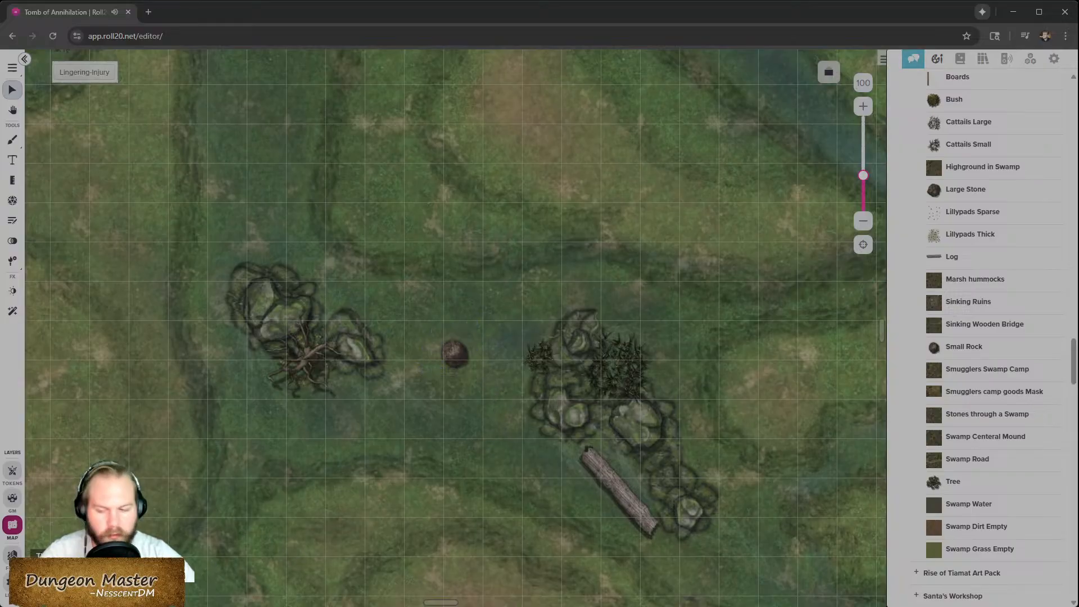
- Switch the map image to its flooded side with Choose Side
right_click(281, 495)
mouse_move(336, 580)
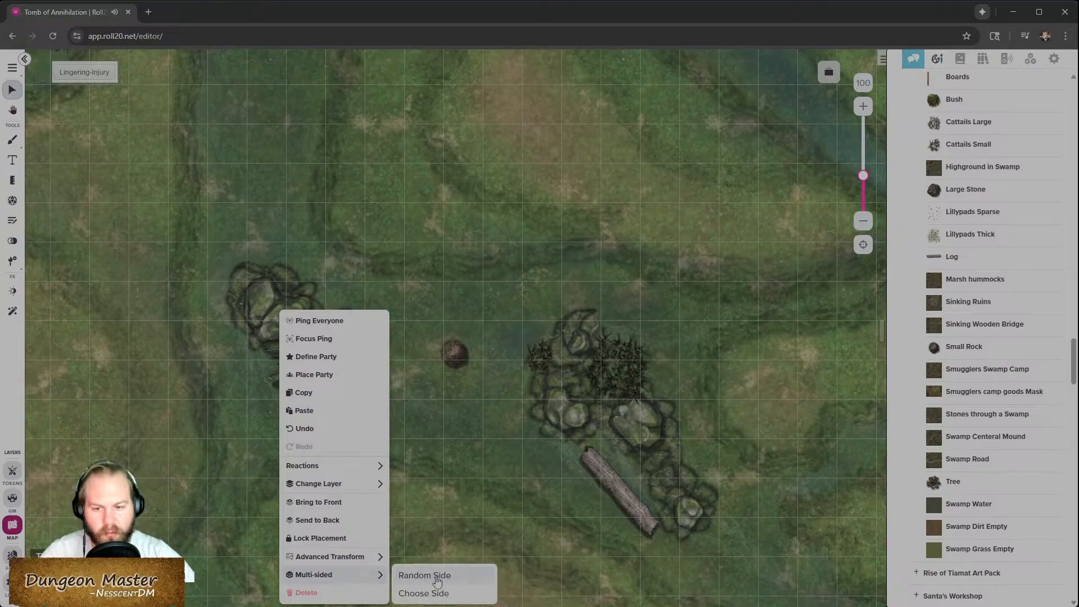
left_click(437, 595)
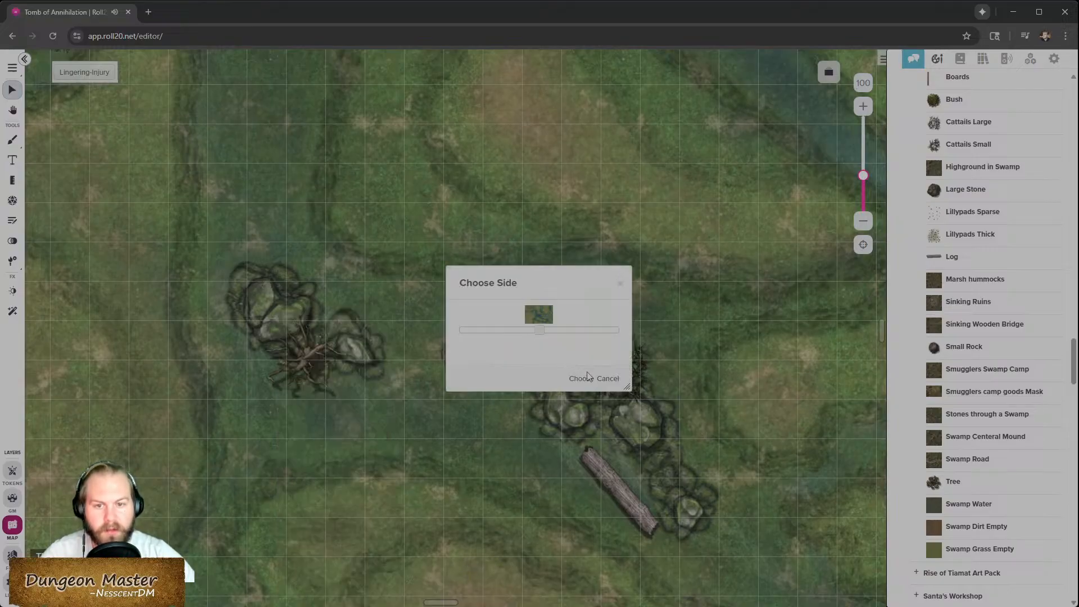
left_click(582, 378)
- Delete the small rock from the channel
left_click(458, 365)
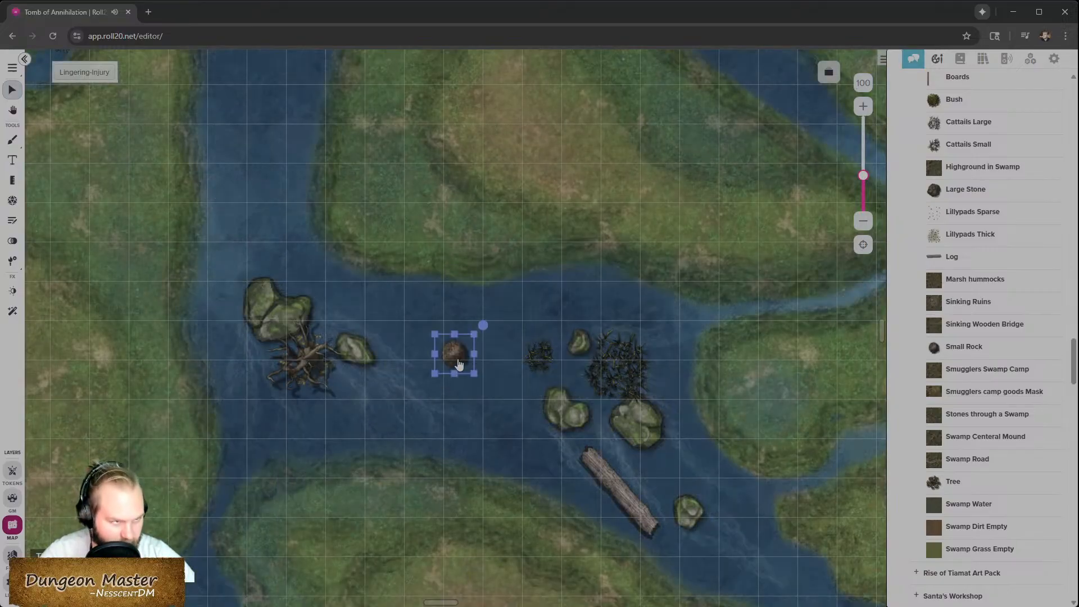
key("Delete")
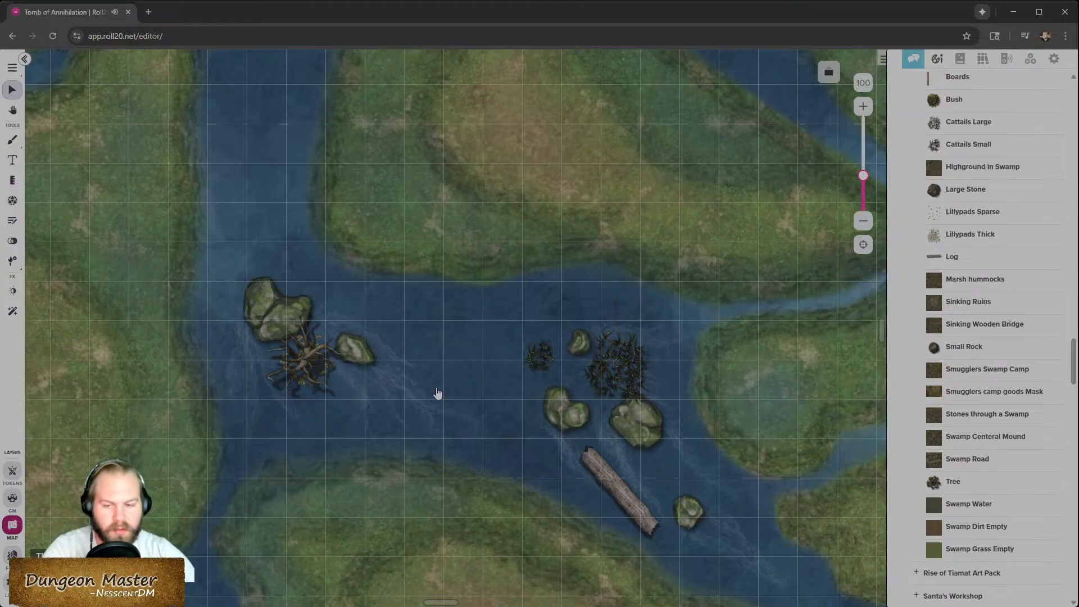
- Rotate the log upright, move it up beside the rocks, and send it to back
scroll(438, 397, "down", 5)
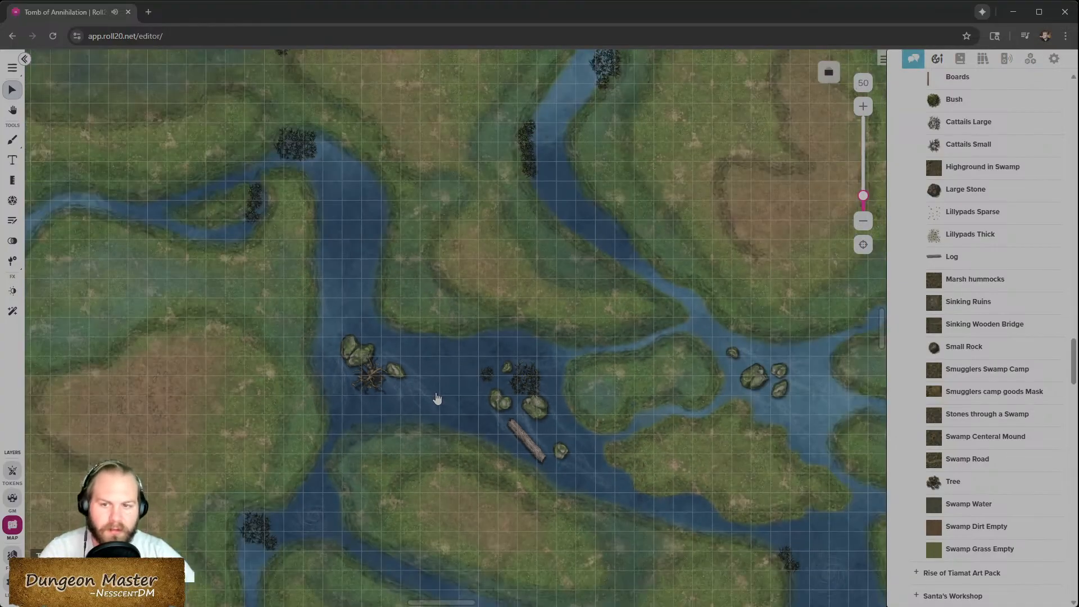
left_click(522, 443)
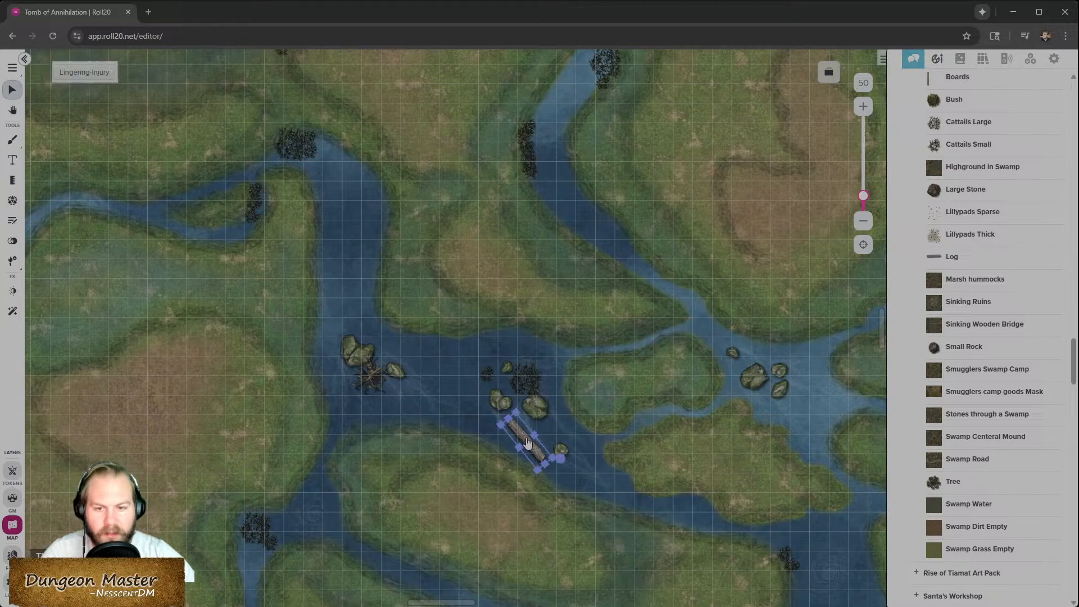
scroll(520, 431, "up", 6)
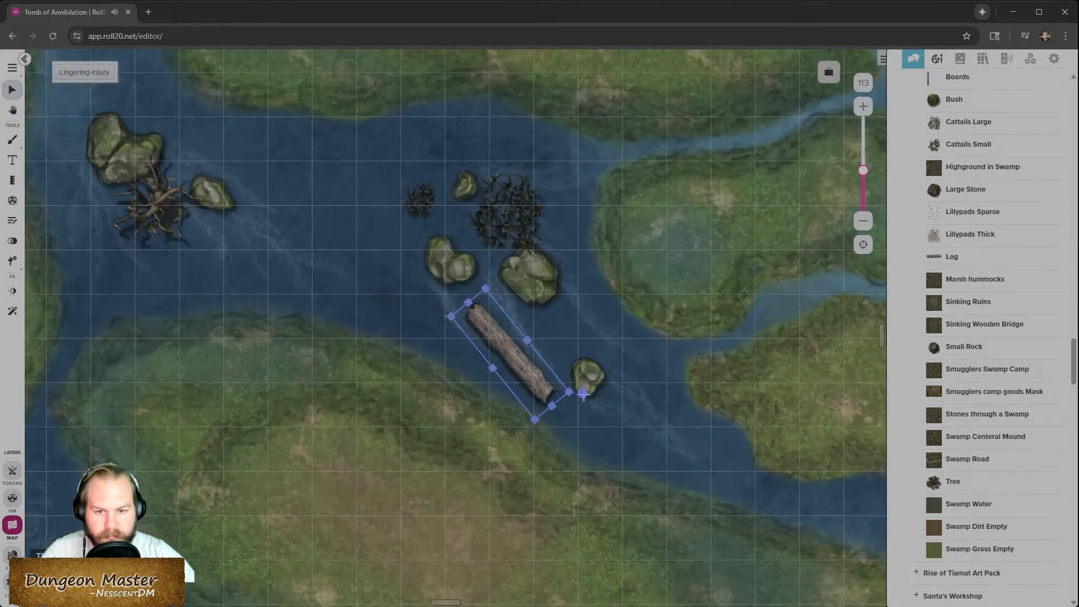
left_click_drag(584, 394, 543, 395)
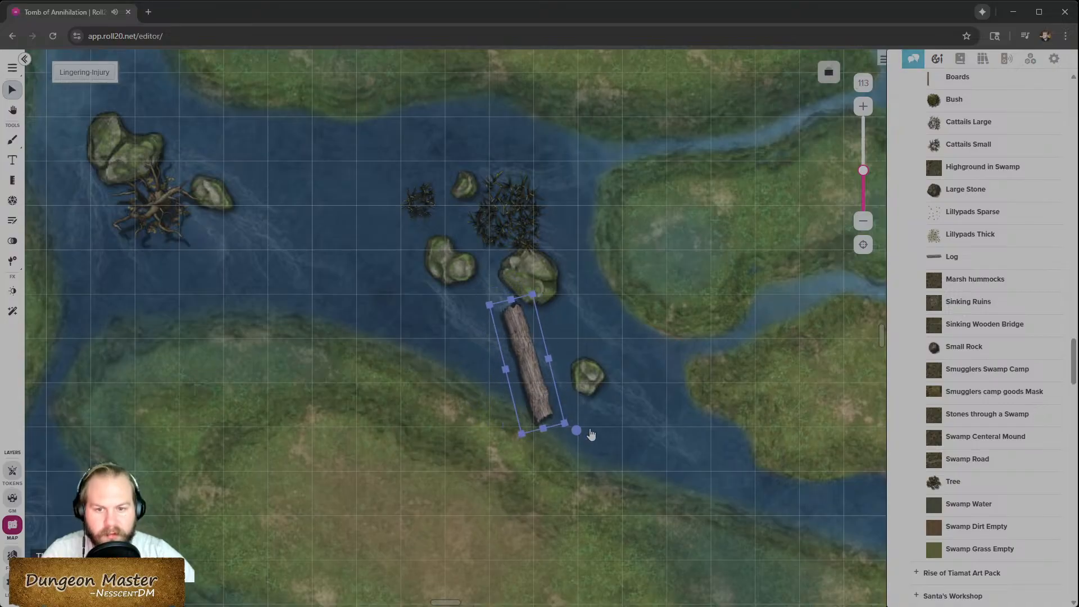
left_click_drag(577, 430, 566, 445)
left_click_drag(534, 381, 501, 340)
left_click_drag(527, 396, 548, 393)
left_click_drag(509, 350, 495, 301)
right_click(493, 288)
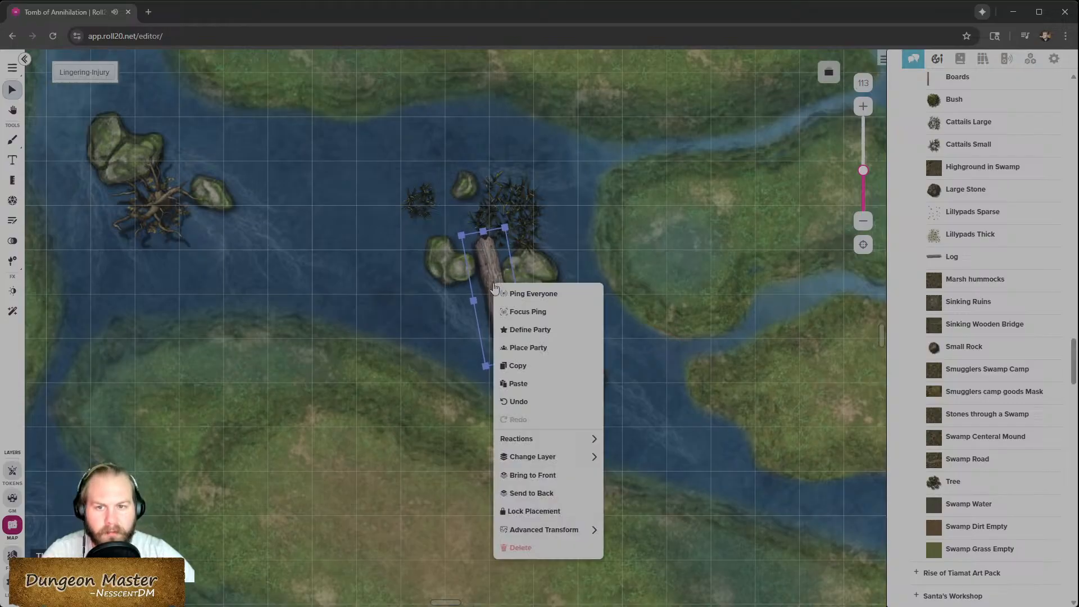
left_click(550, 493)
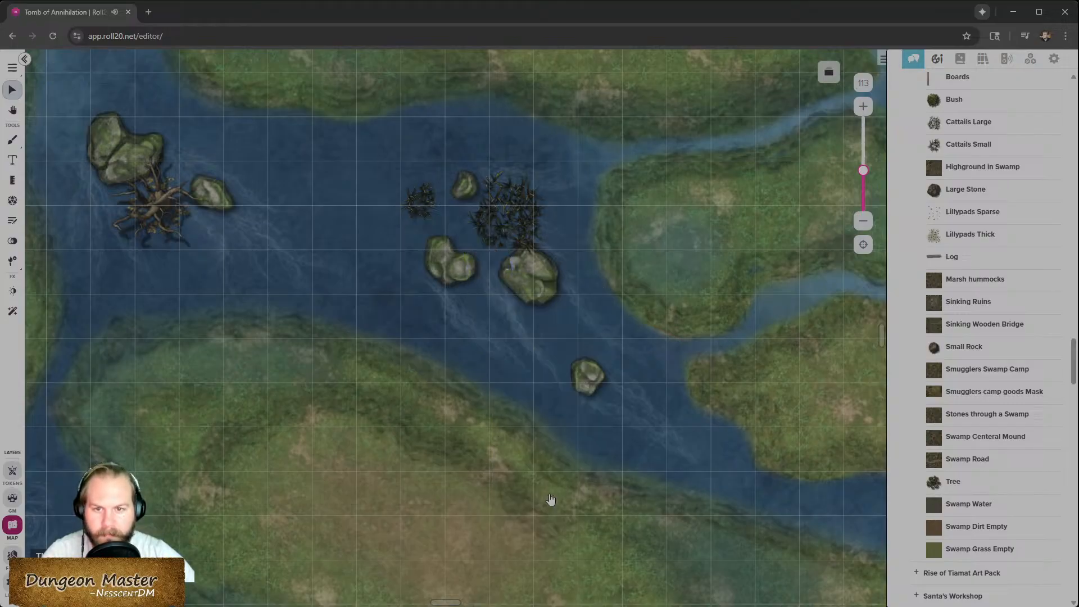
- Send the map image to back so the log shows above it again
right_click(457, 476)
left_click(519, 524)
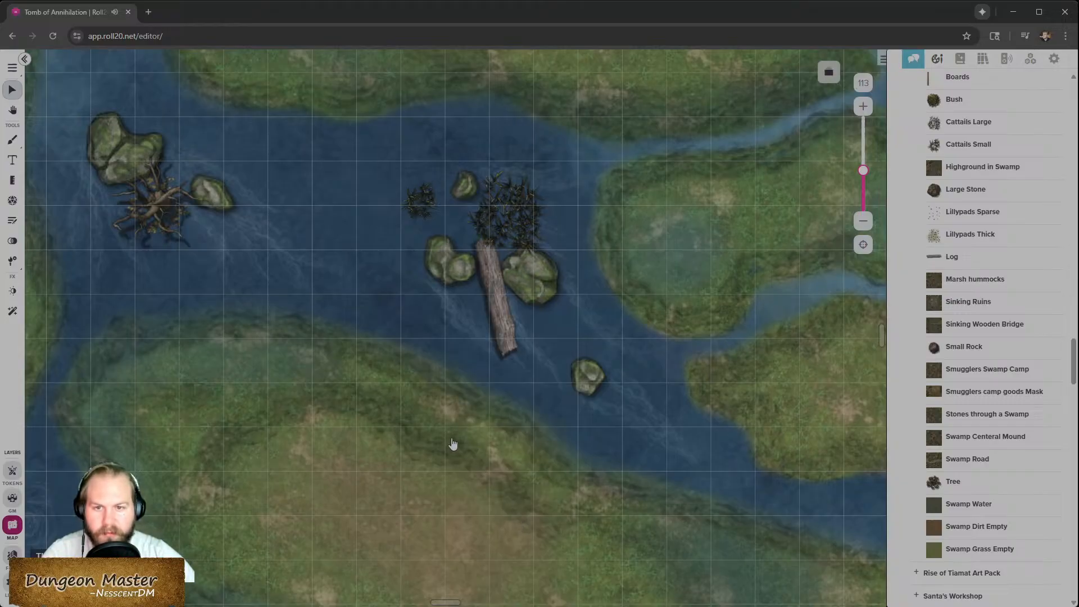
left_click(493, 226)
right_click(513, 220)
left_click(513, 212)
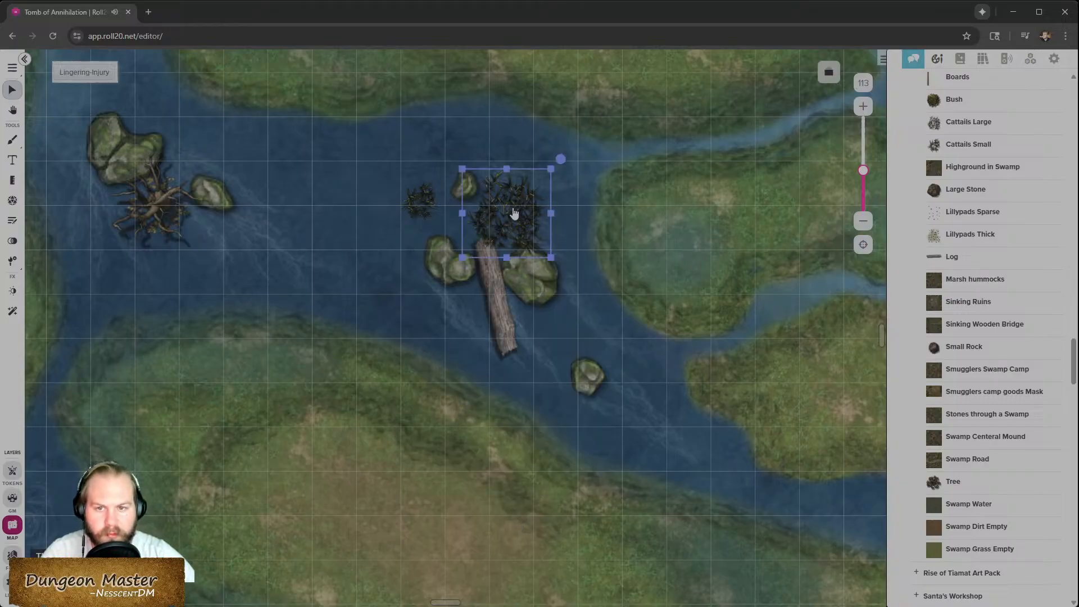
left_click_drag(516, 219, 513, 219)
- Reposition and rotate the log to lie between the large rock and the lower small rock
left_click_drag(505, 338, 563, 354)
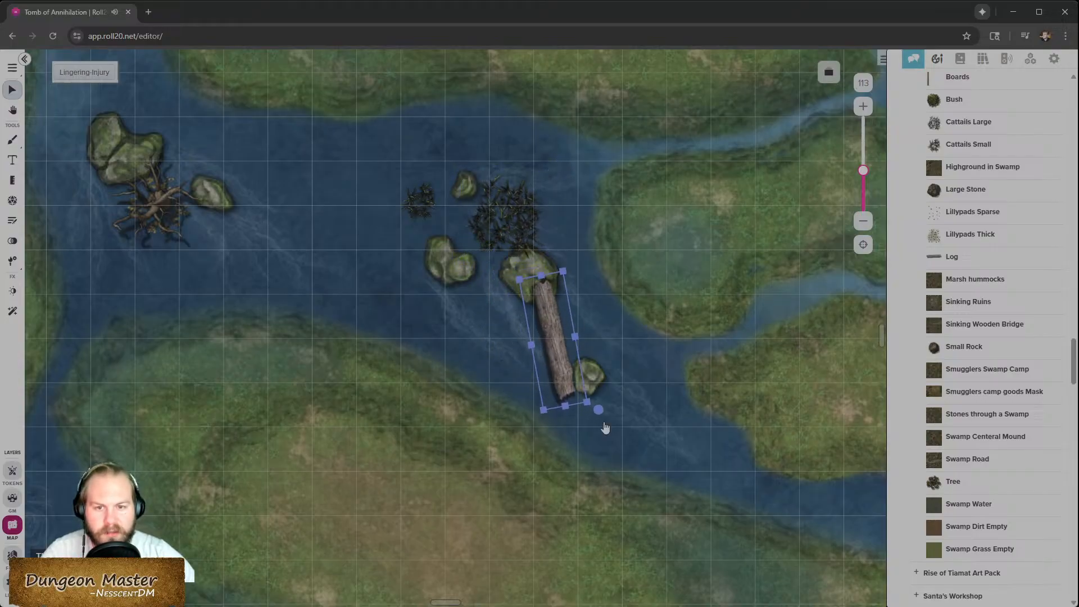
left_click_drag(595, 416, 561, 422)
left_click_drag(553, 366, 561, 362)
mouse_move(569, 419)
left_mouse_down()
mouse_move(556, 382)
mouse_move(578, 416)
left_mouse_up()
left_click(562, 515)
scroll(561, 513, "down", 2)
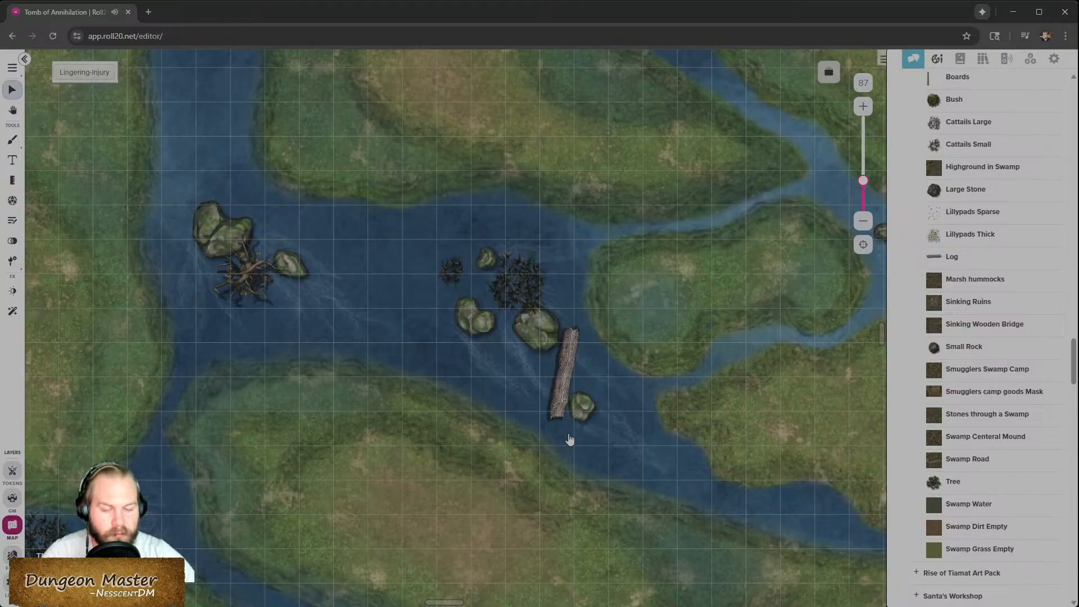
- Drag a character token from the journal onto the map and move it onto the lower bank
scroll(570, 441, "up", 1)
scroll(569, 440, "down", 2)
scroll(793, 233, "right", 3)
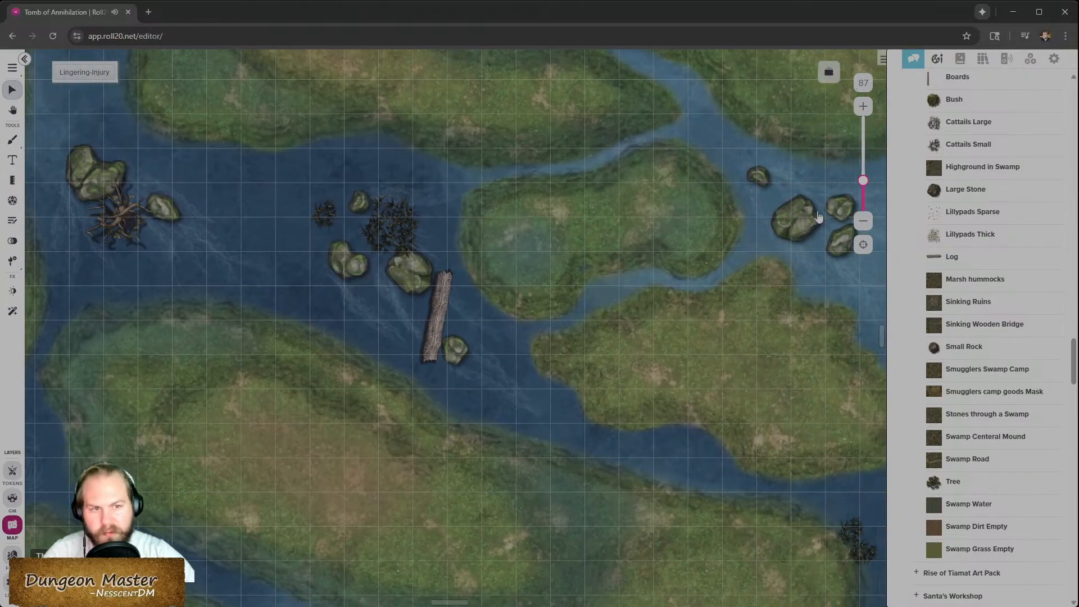
left_click(958, 59)
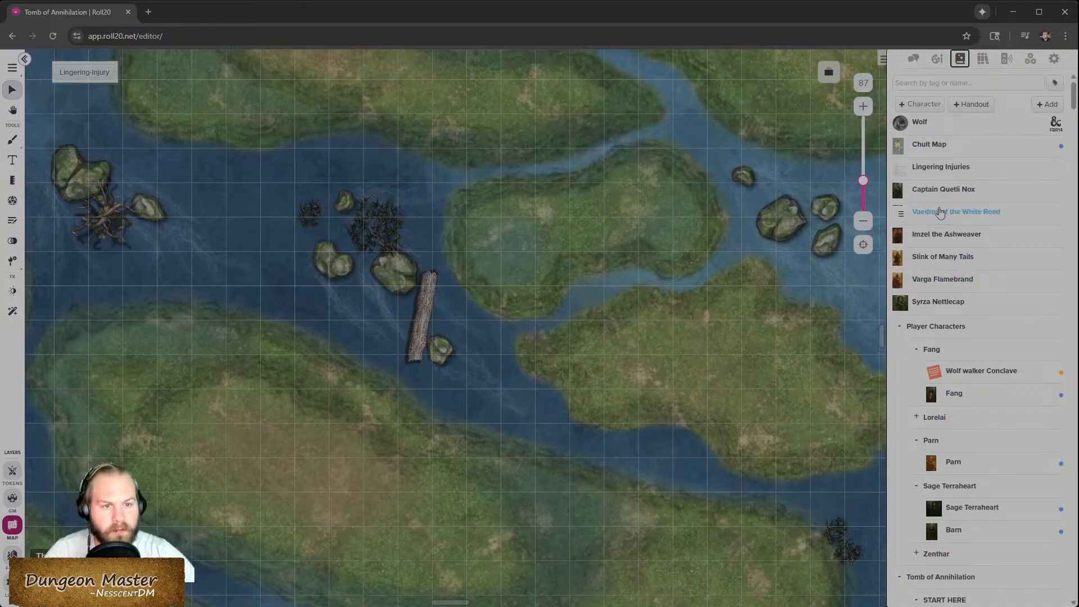
left_click_drag(942, 268, 486, 251)
left_click(493, 241)
left_click_drag(431, 285, 481, 249)
scroll(481, 266, "up", 4)
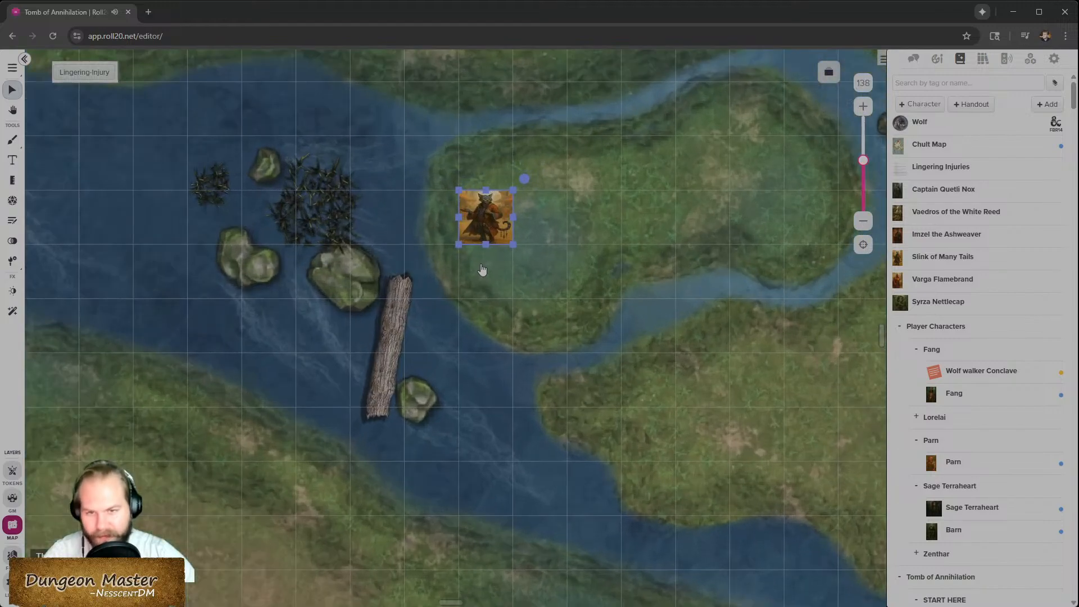
scroll(481, 269, "up", 2)
left_click_drag(488, 209, 201, 543)
left_click_drag(375, 356, 257, 335)
mouse_move(209, 542)
left_mouse_down()
mouse_move(487, 247)
mouse_move(489, 281)
mouse_move(268, 286)
mouse_move(193, 528)
left_mouse_up()
- Undo the last log move
key("space")
key("space")
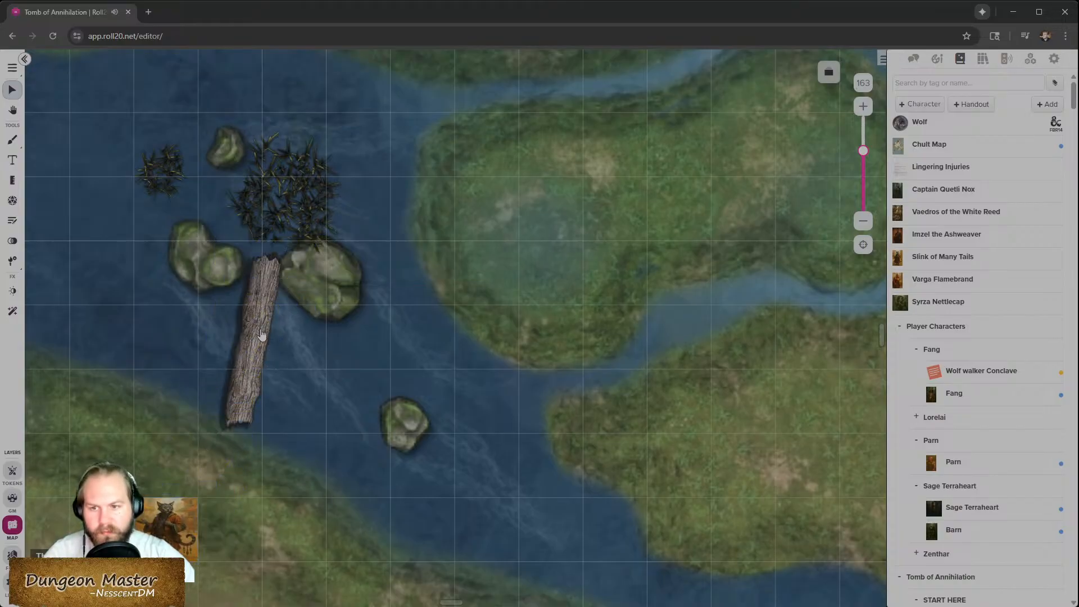
key("ctrl+z")
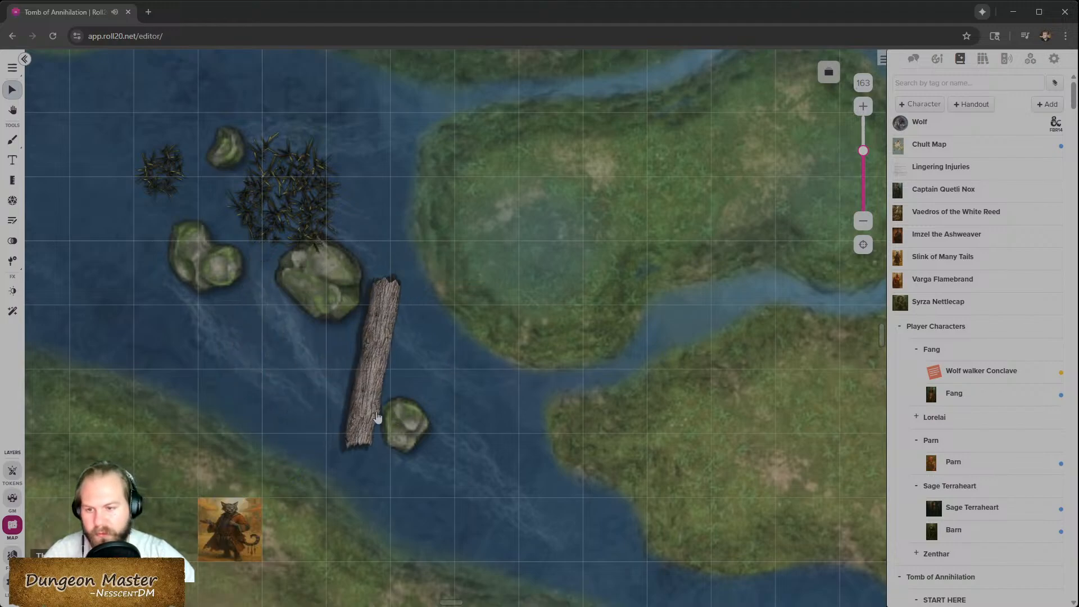
- Delete the character token from the lower bank
left_click(236, 537)
key("Delete")
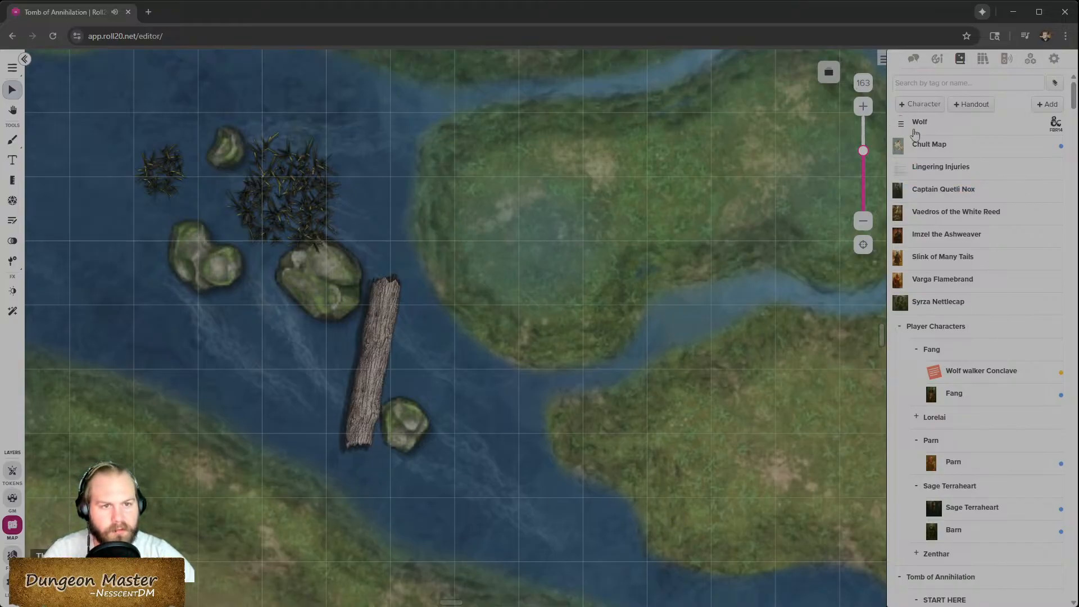
- Collapse the character folders and the Player Characters folder in the journal
scroll(963, 308, "down", 3)
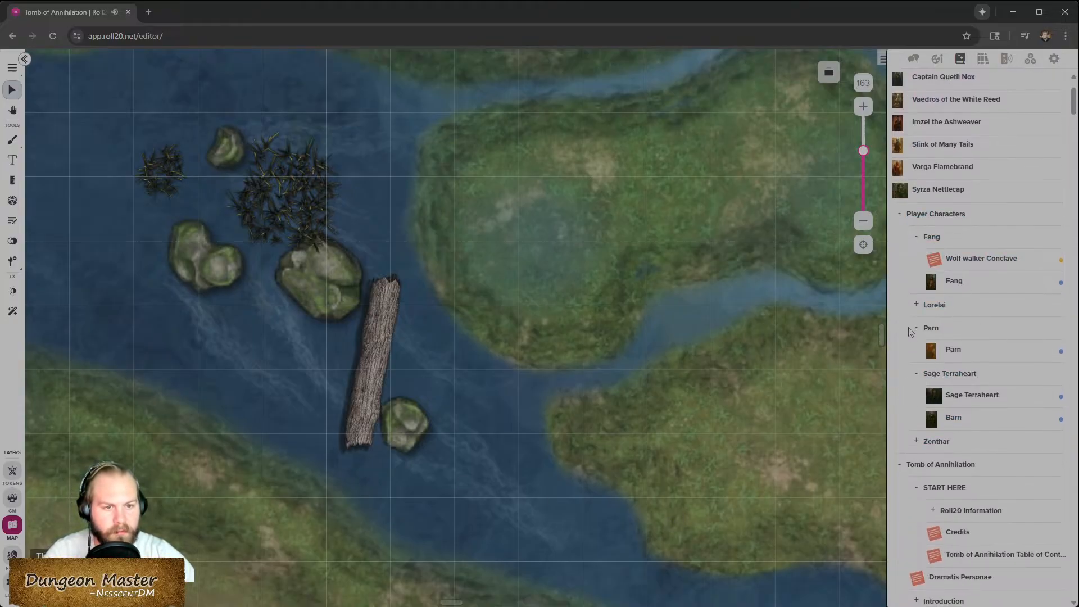
left_click(916, 374)
left_click(916, 328)
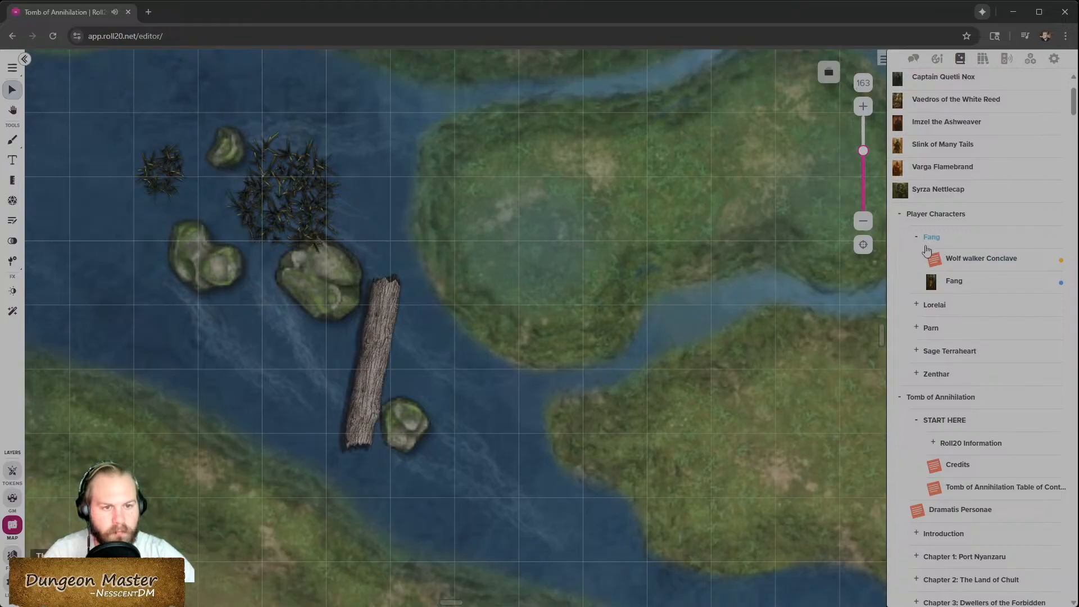
left_click(917, 239)
left_click(898, 221)
- Switch the map image to a different side with Choose Side
scroll(899, 225, "up", 3)
scroll(382, 391, "down", 10)
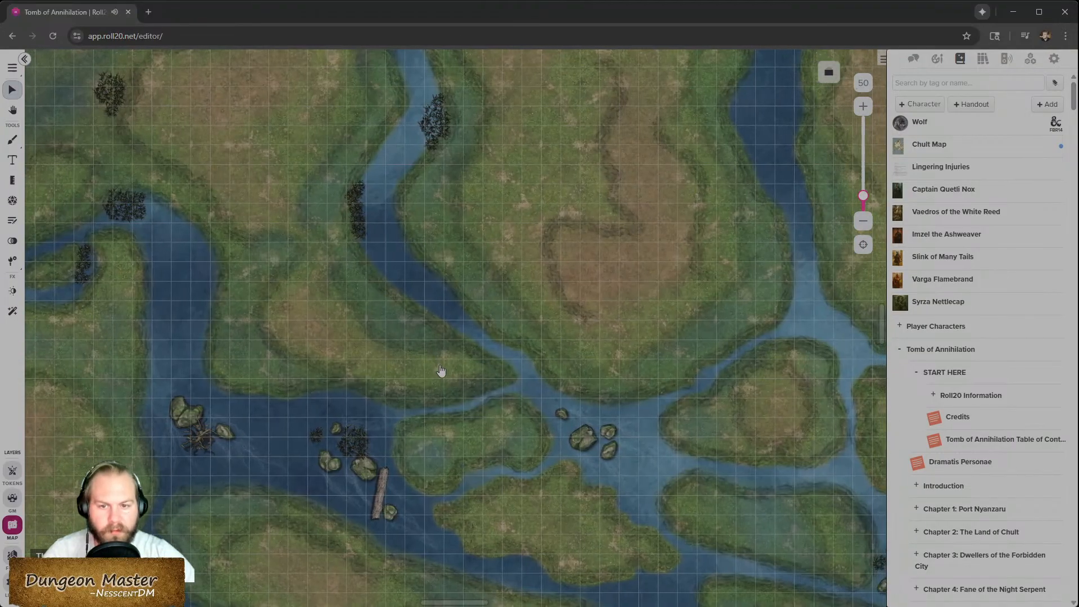
right_click(443, 351)
mouse_move(475, 574)
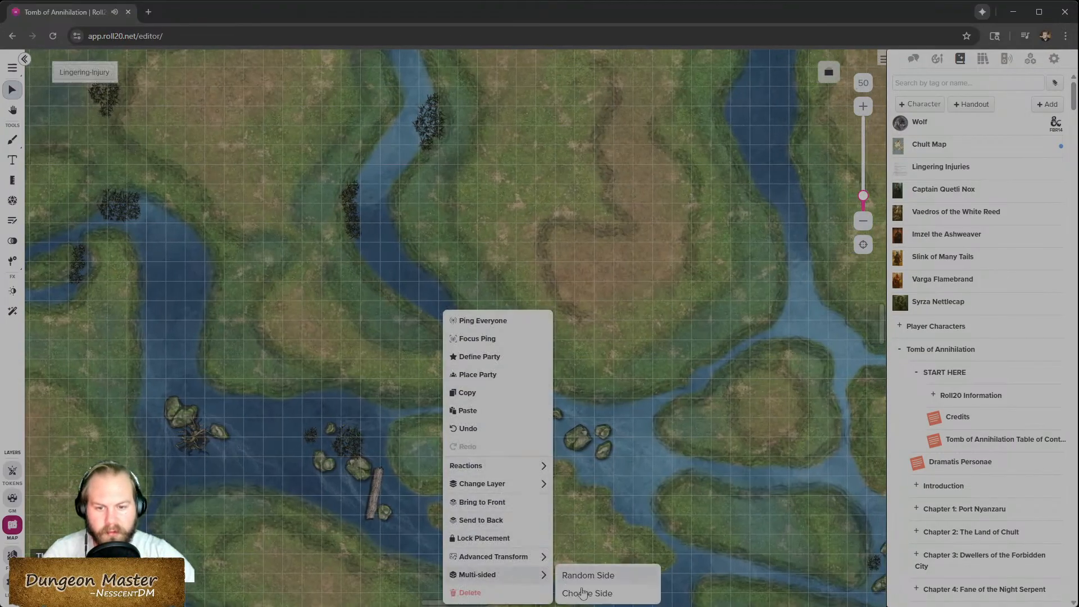
left_click(587, 593)
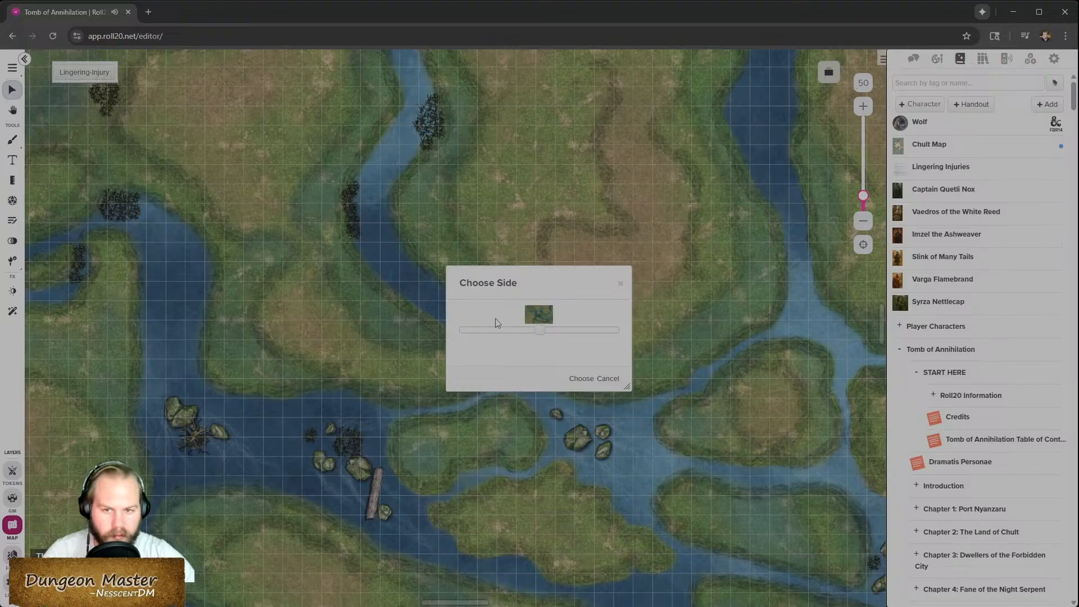
left_click(585, 380)
- Survey the whole map and browse the Quick Encounters: Swamps art pack in the library
scroll(483, 356, "down", 3)
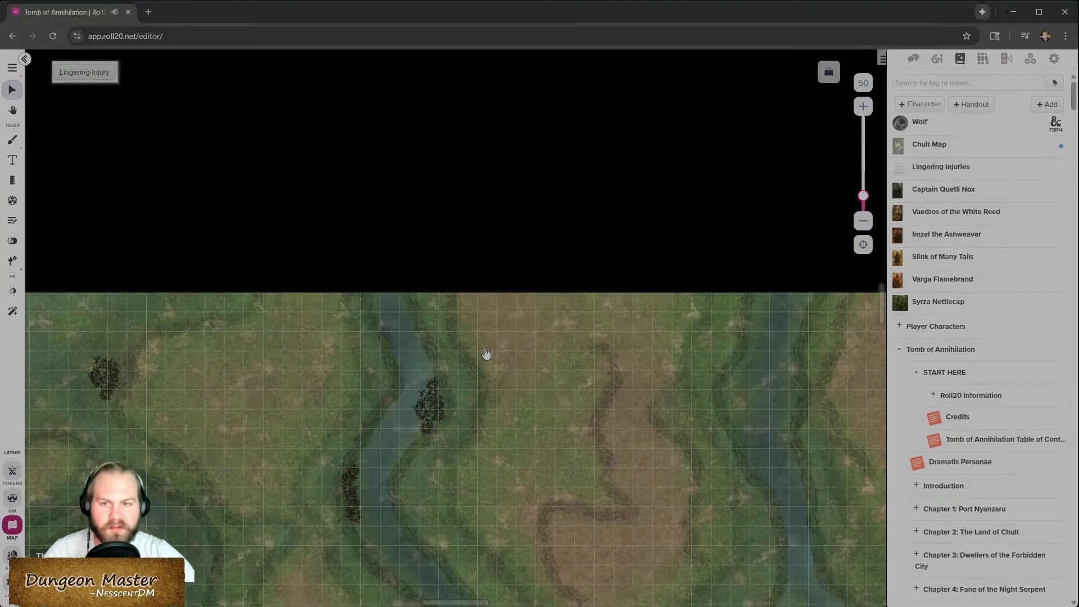
scroll(486, 355, "down", 4)
scroll(485, 355, "up", 4)
scroll(486, 353, "left", 2)
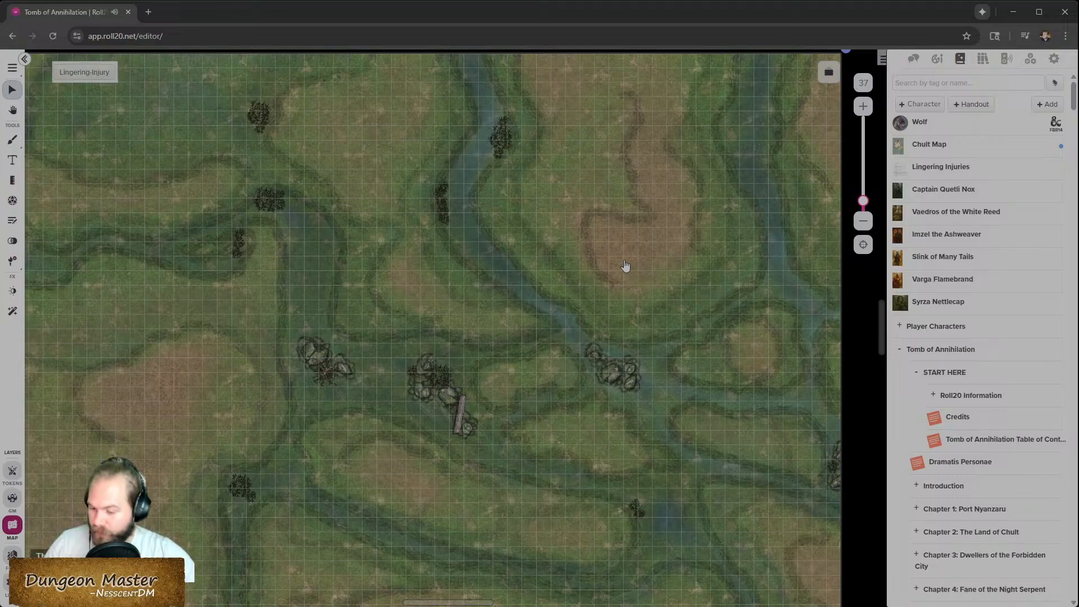
scroll(656, 406, "down", 3)
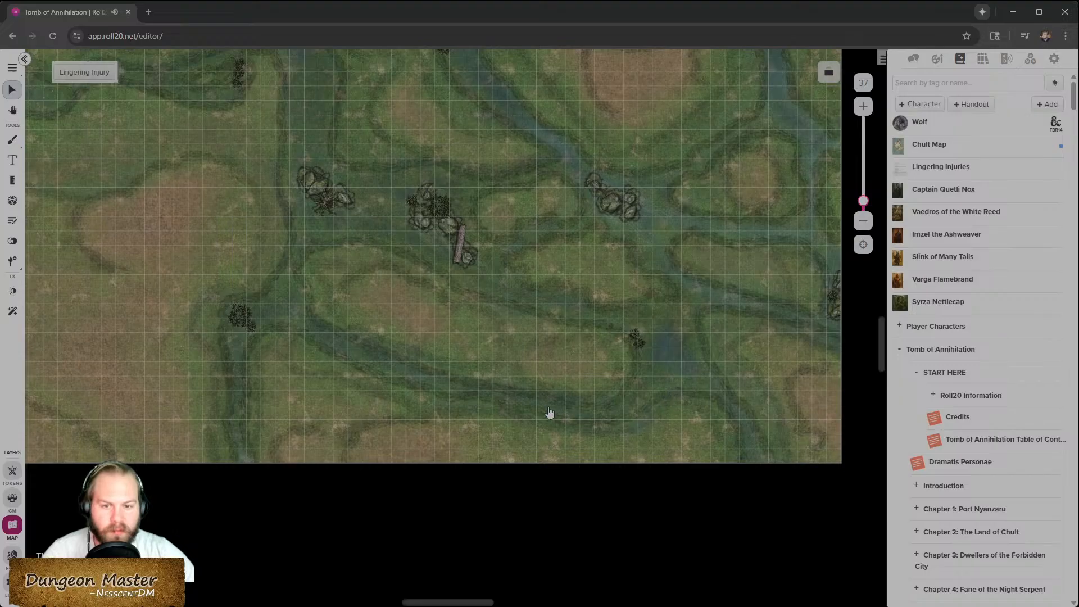
scroll(433, 371, "up", 2)
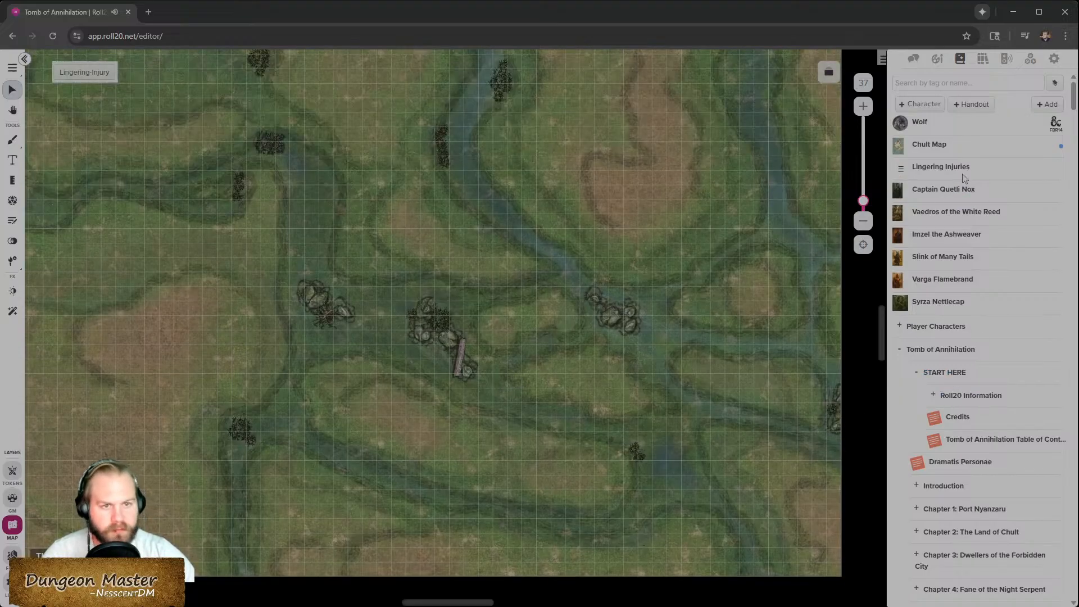
left_click(937, 61)
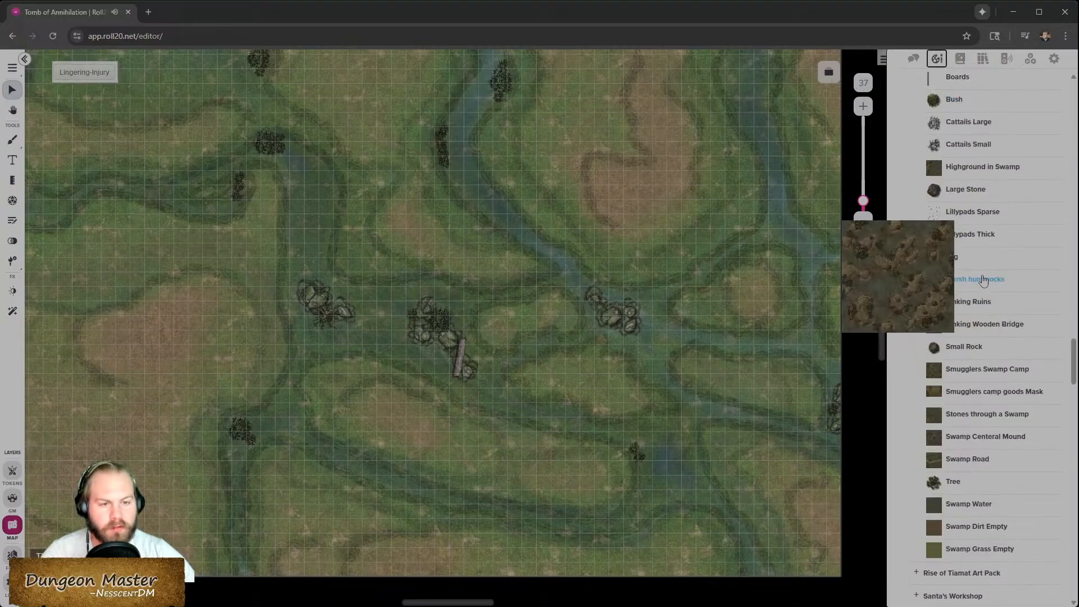
scroll(497, 380, "up", 1)
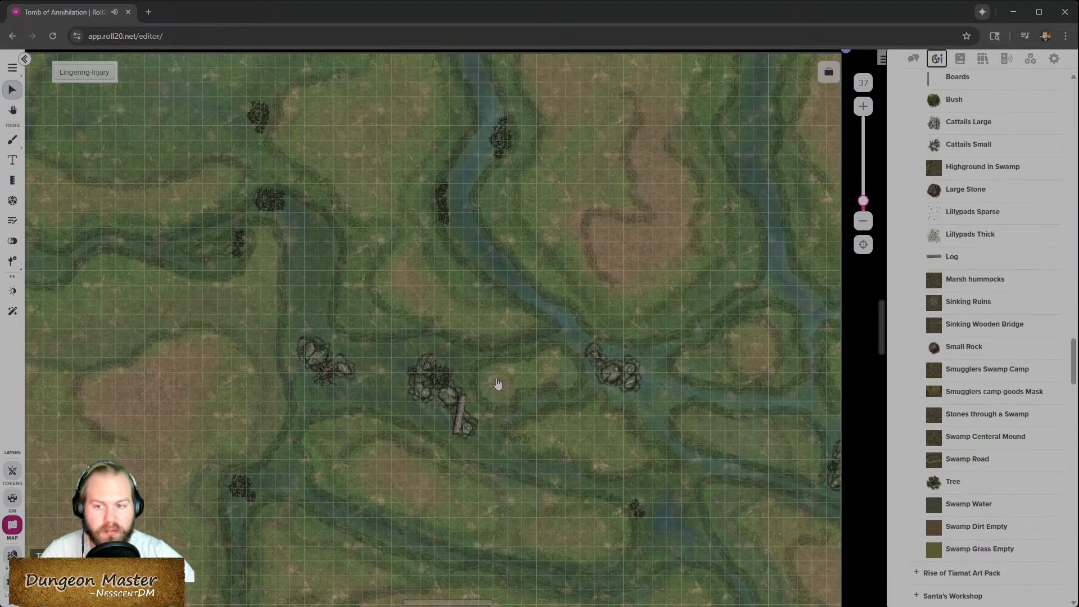
scroll(508, 378, "left", 3)
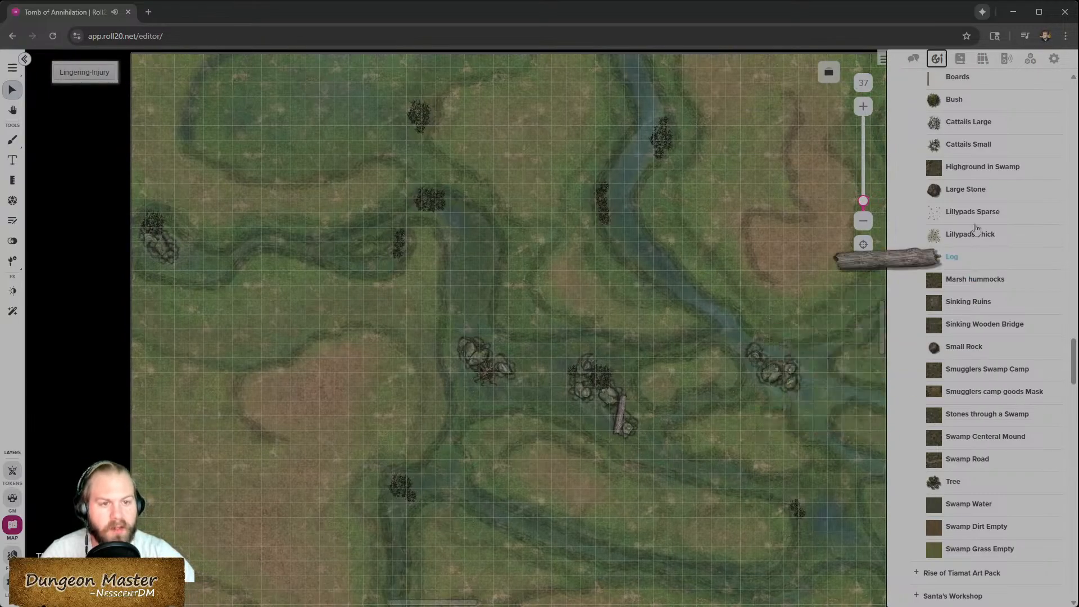
scroll(975, 281, "up", 2)
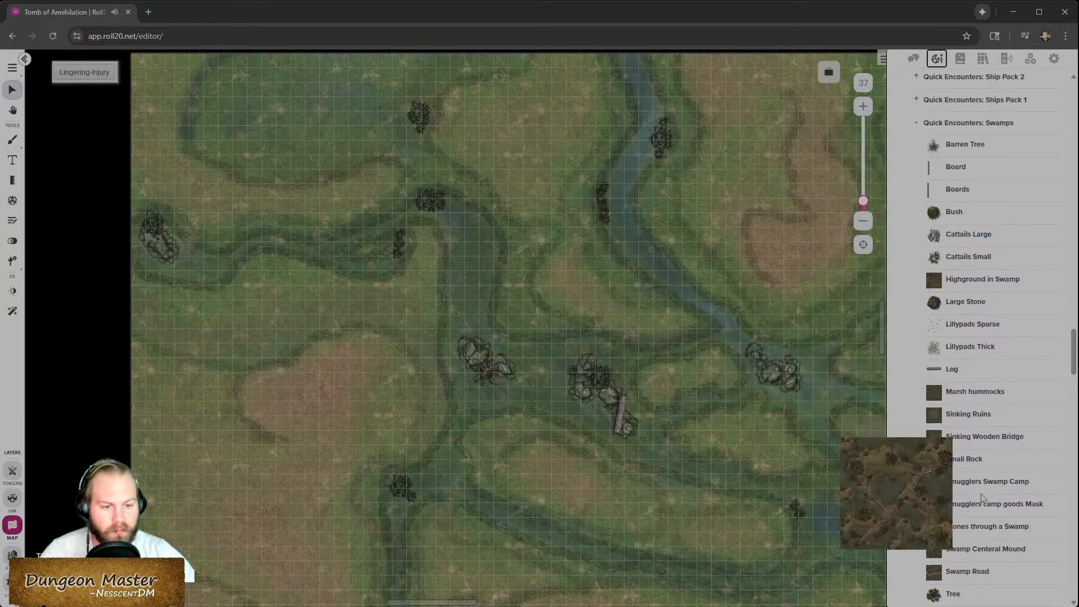
scroll(982, 499, "down", 1)
scroll(761, 481, "down", 1)
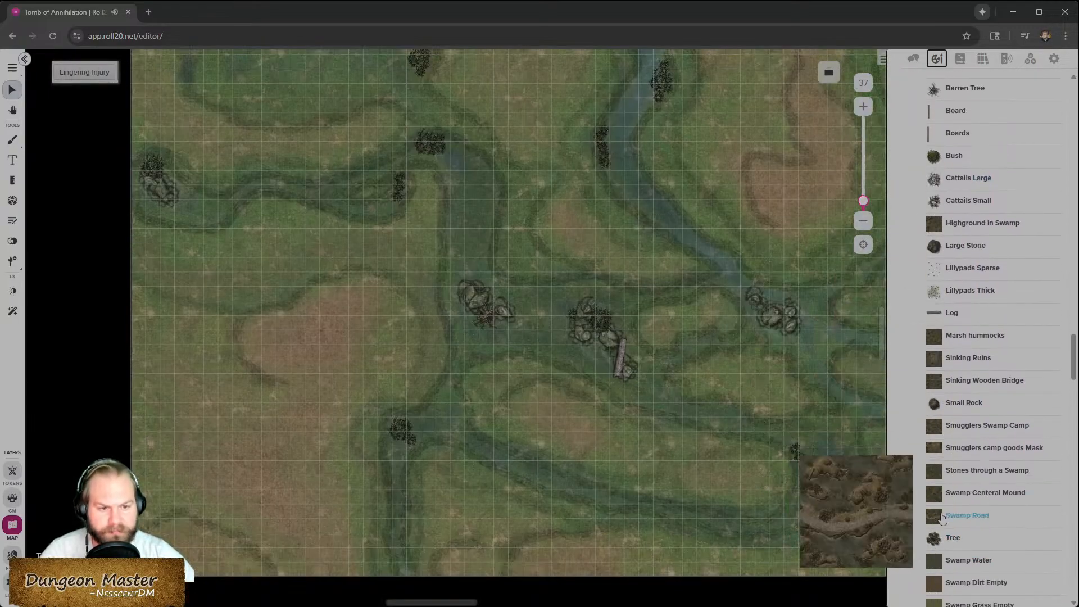
- Place a Tree prop on the dirt clearing west of the rocks and adjust its position
left_click_drag(934, 537, 326, 340)
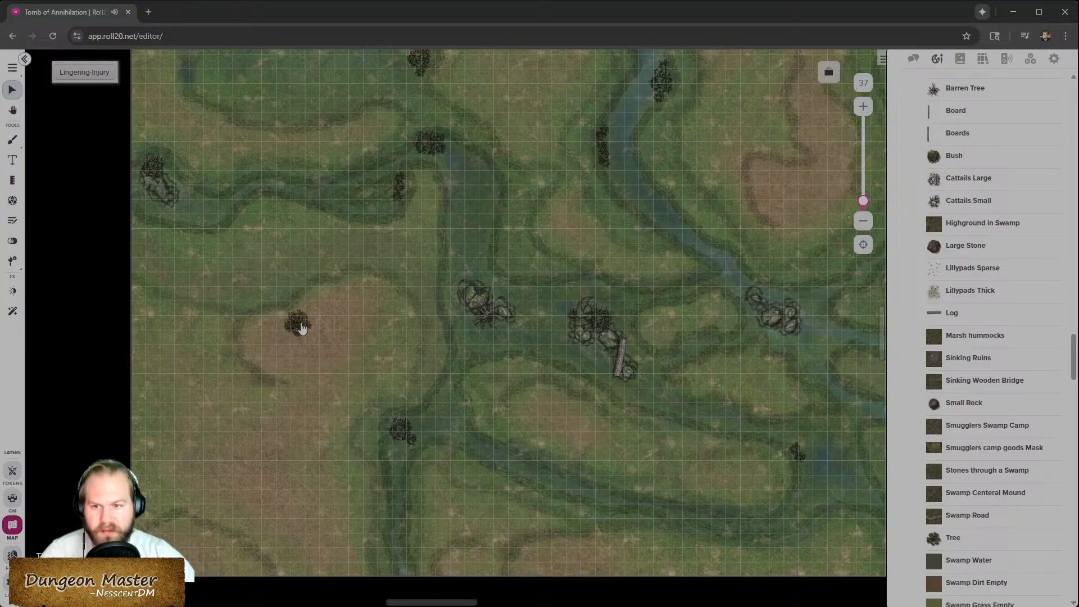
scroll(302, 330, "up", 5)
left_click_drag(329, 355, 409, 435)
left_click_drag(376, 396, 403, 274)
left_click(501, 375)
- Place a Jungle Fern 3 prop in the grass north of the central rock cluster
scroll(978, 455, "down", 3)
scroll(981, 461, "up", 6)
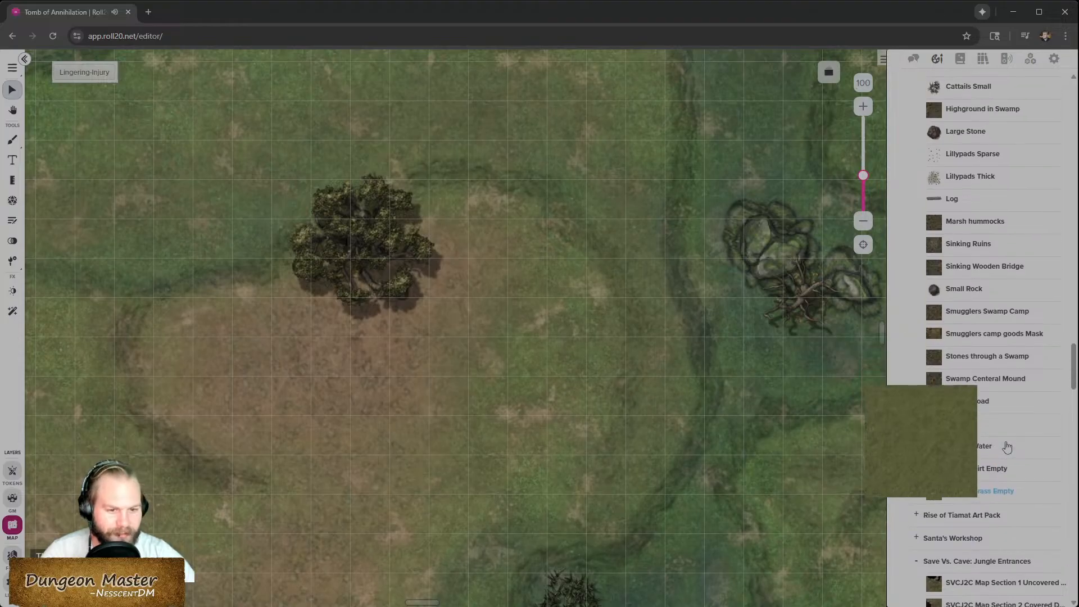
scroll(989, 523, "up", 2)
scroll(990, 520, "down", 6)
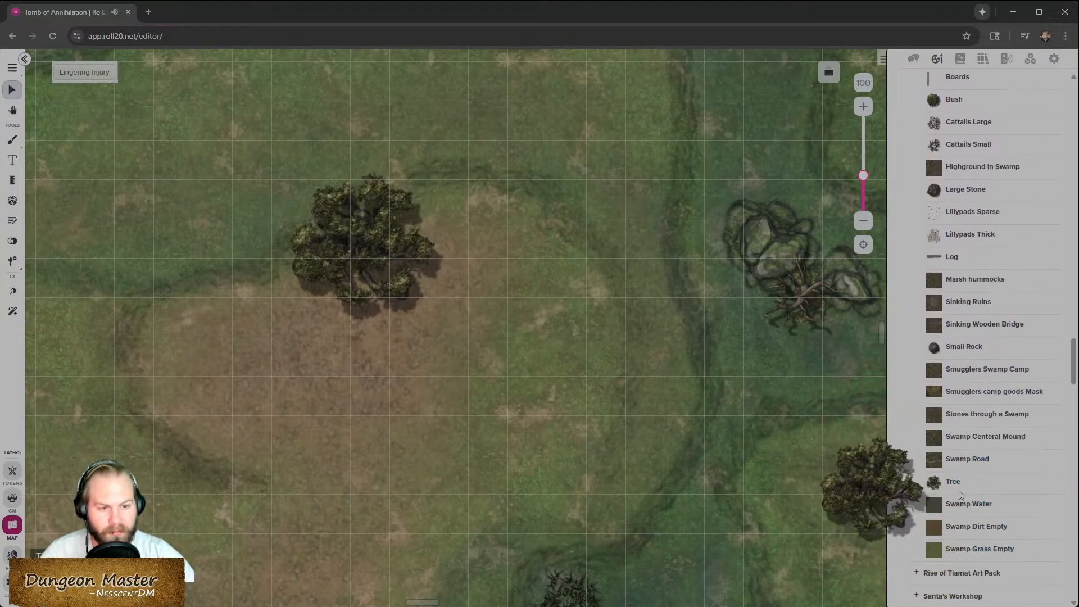
scroll(980, 478, "up", 2)
scroll(980, 446, "up", 9)
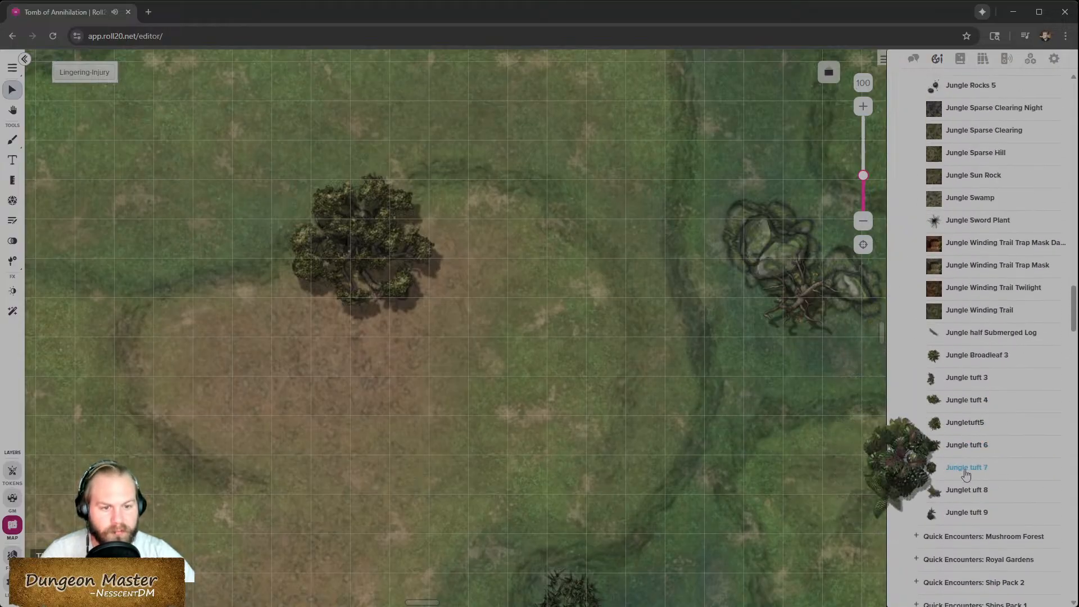
scroll(972, 466, "up", 7)
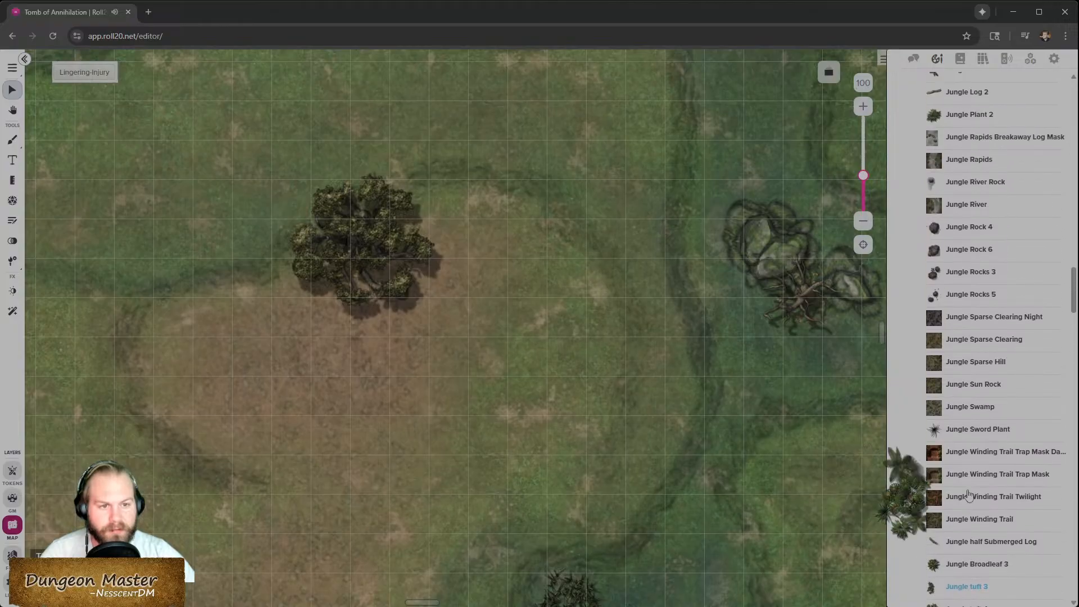
scroll(981, 452, "up", 3)
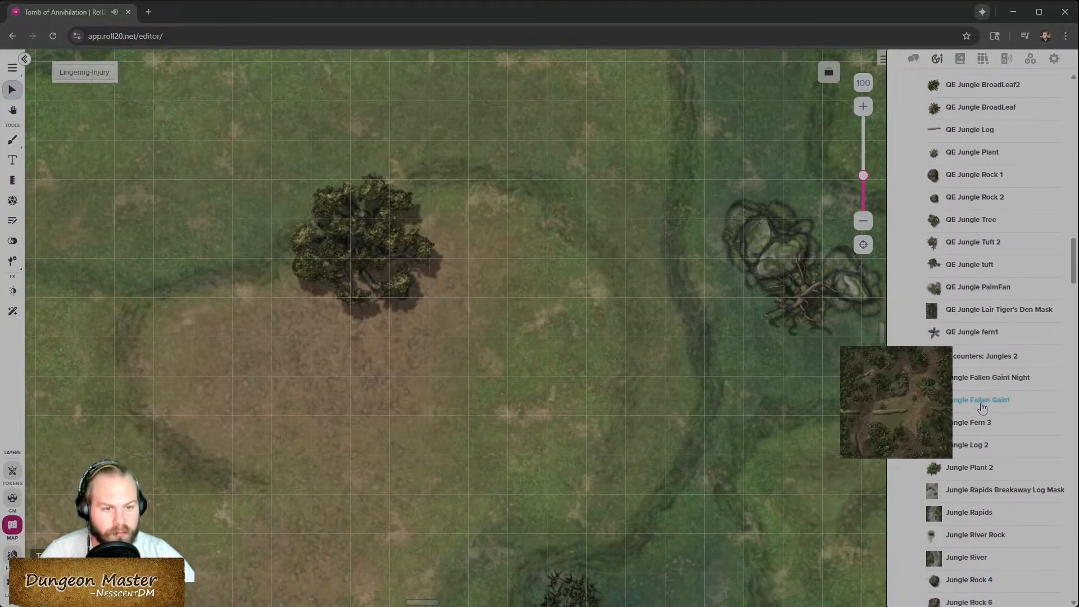
scroll(523, 446, "right", 5)
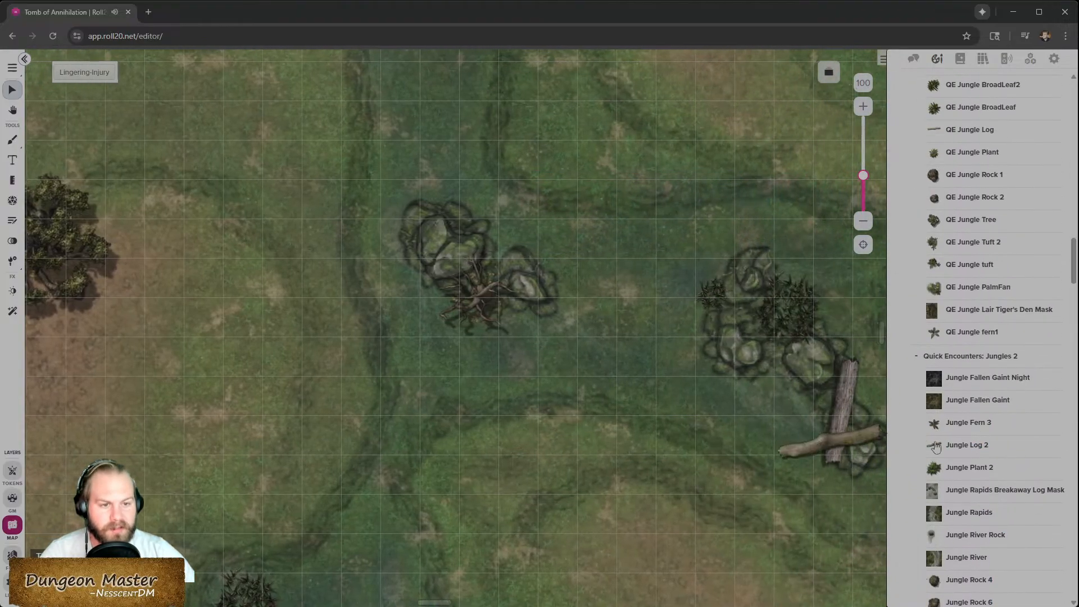
left_click_drag(982, 430, 559, 120)
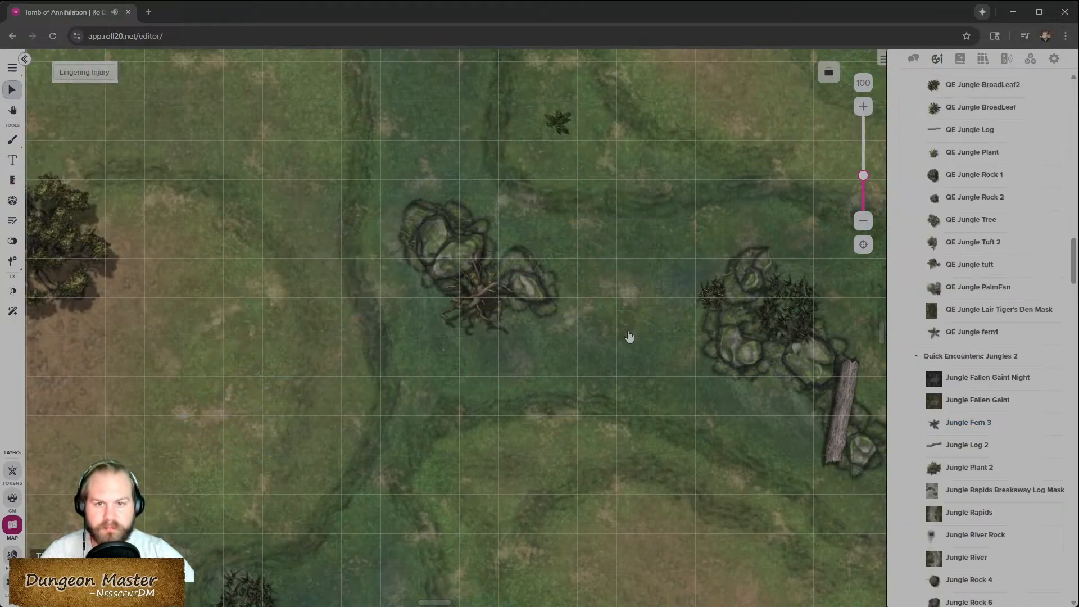
scroll(618, 337, "up", 4)
left_click_drag(561, 351, 679, 390)
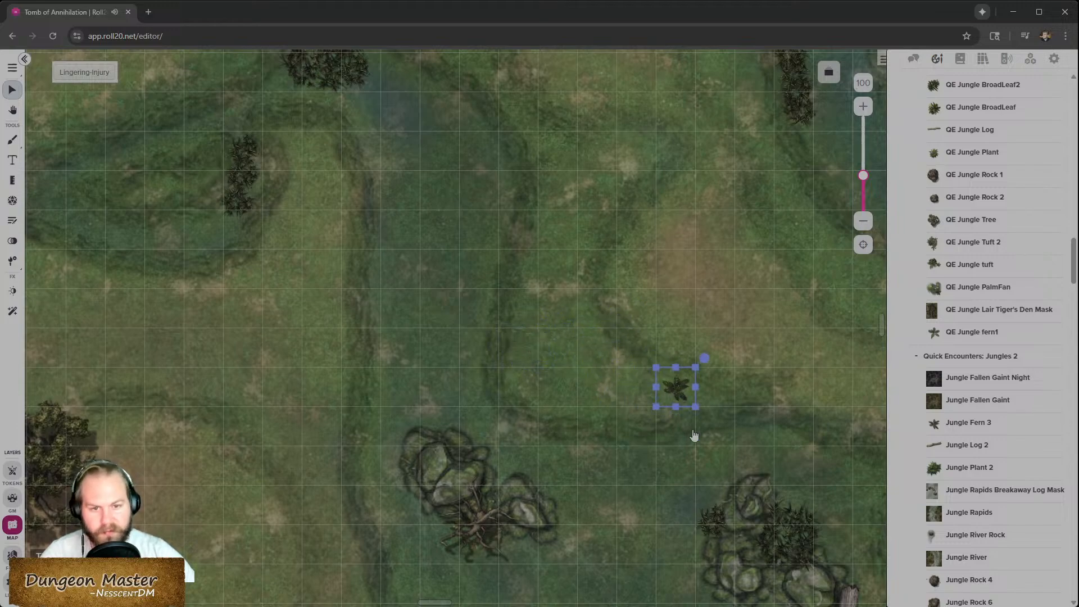
- Delete the Tree prop from the dirt clearing
scroll(624, 415, "left", 5)
left_click(332, 475)
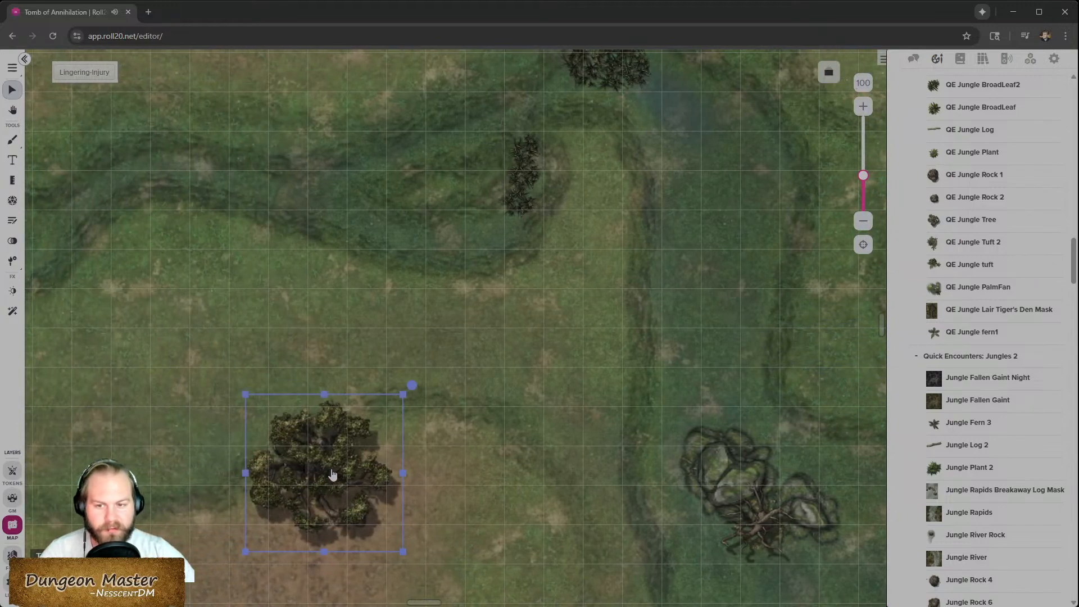
key("Delete")
- Add SVCJ2C Plant 1 1x1 at the jungle fern and an SVCJ2C Plant 14 4x4 just west of it
scroll(704, 441, "down", 2)
scroll(692, 422, "right", 6)
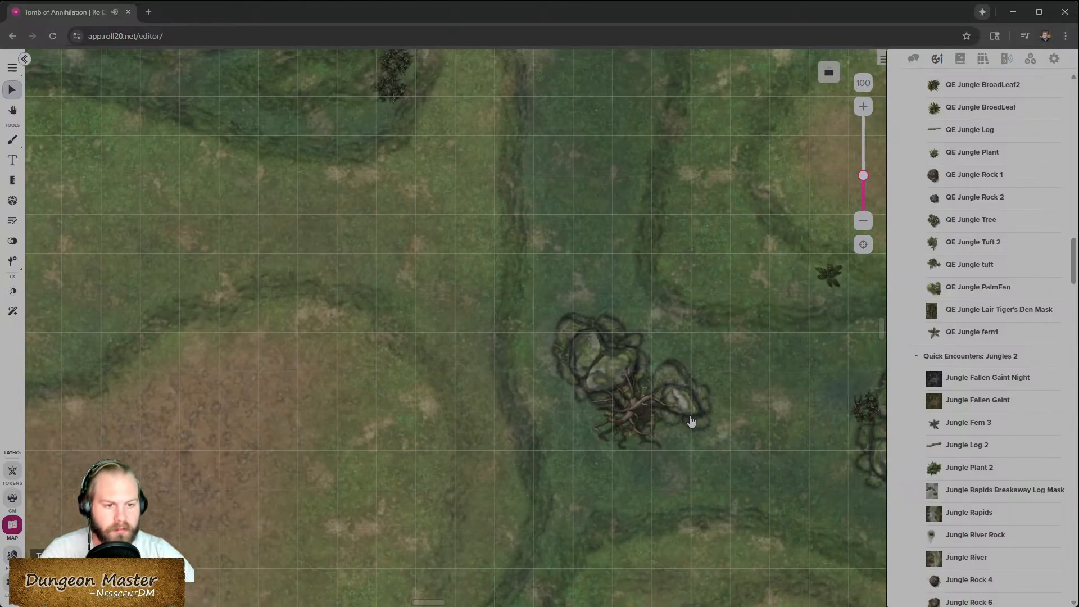
scroll(753, 374, "up", 2)
scroll(689, 390, "right", 4)
left_click(517, 332)
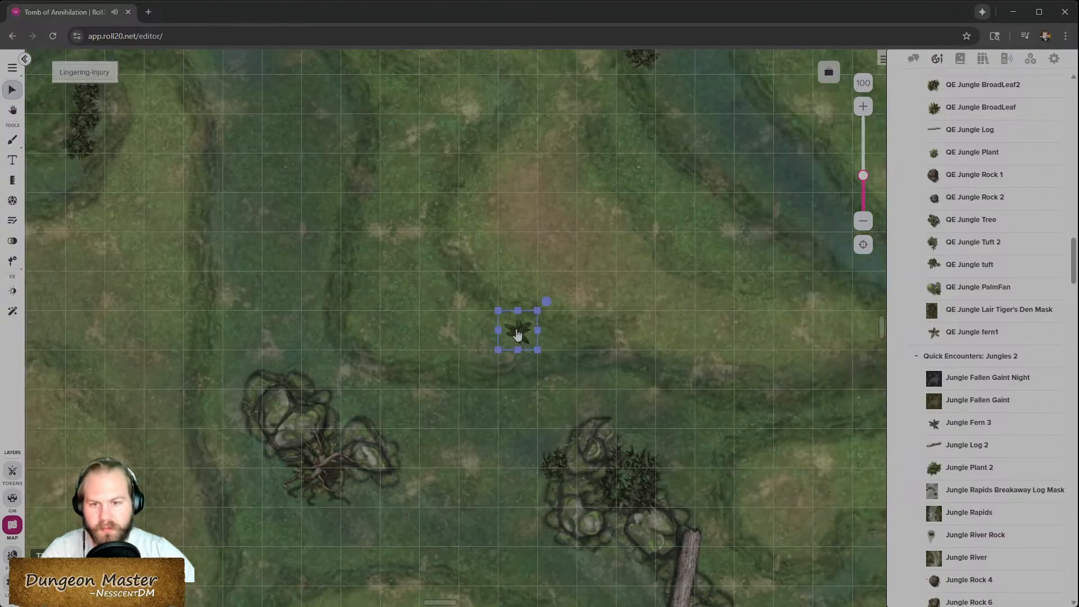
scroll(965, 256, "up", 1)
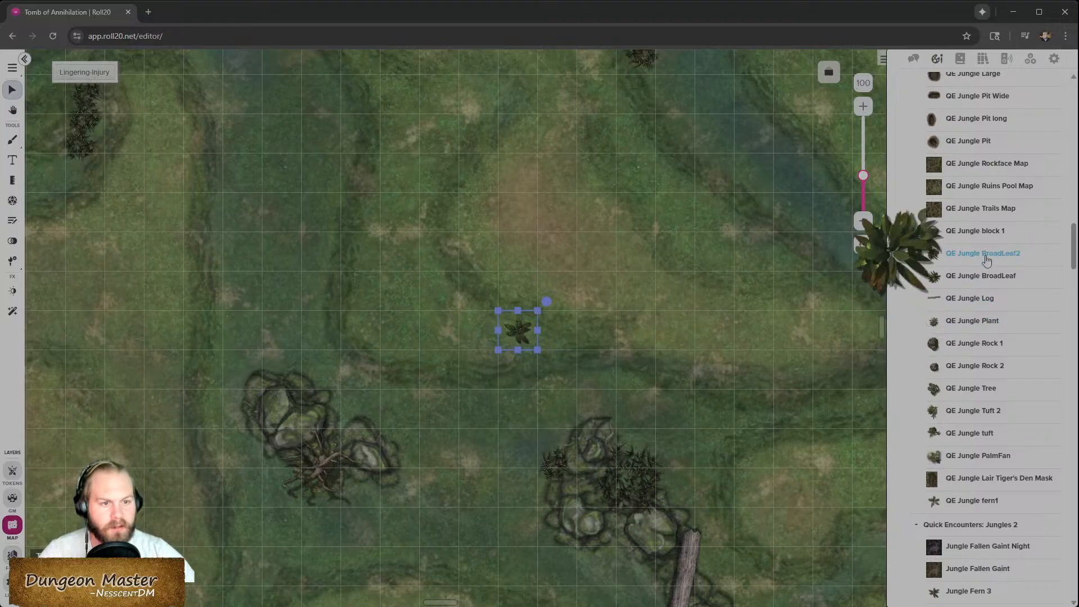
scroll(986, 259, "up", 10)
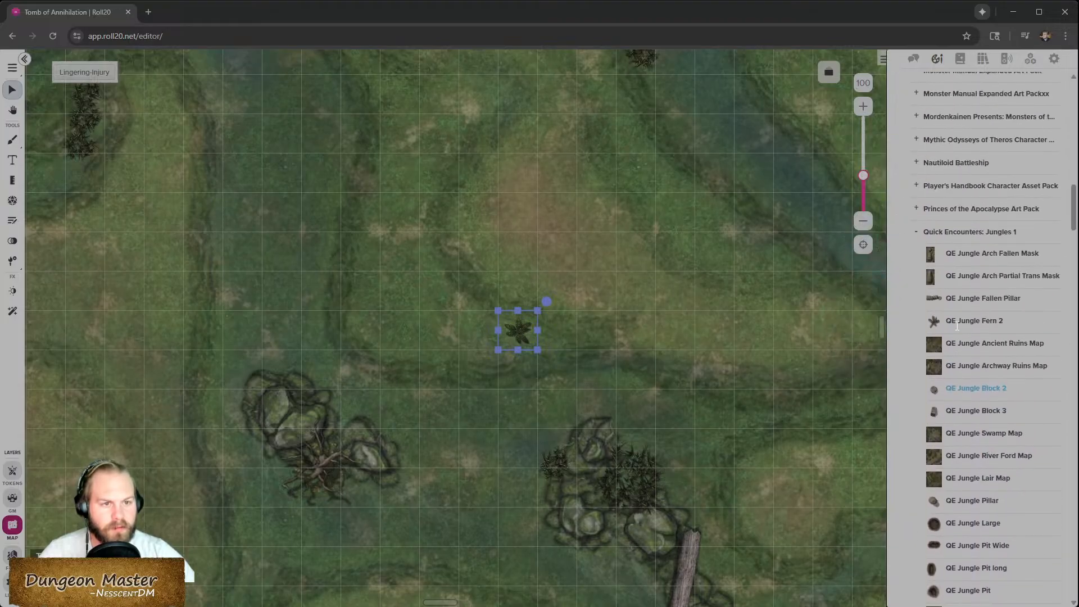
scroll(961, 337, "down", 15)
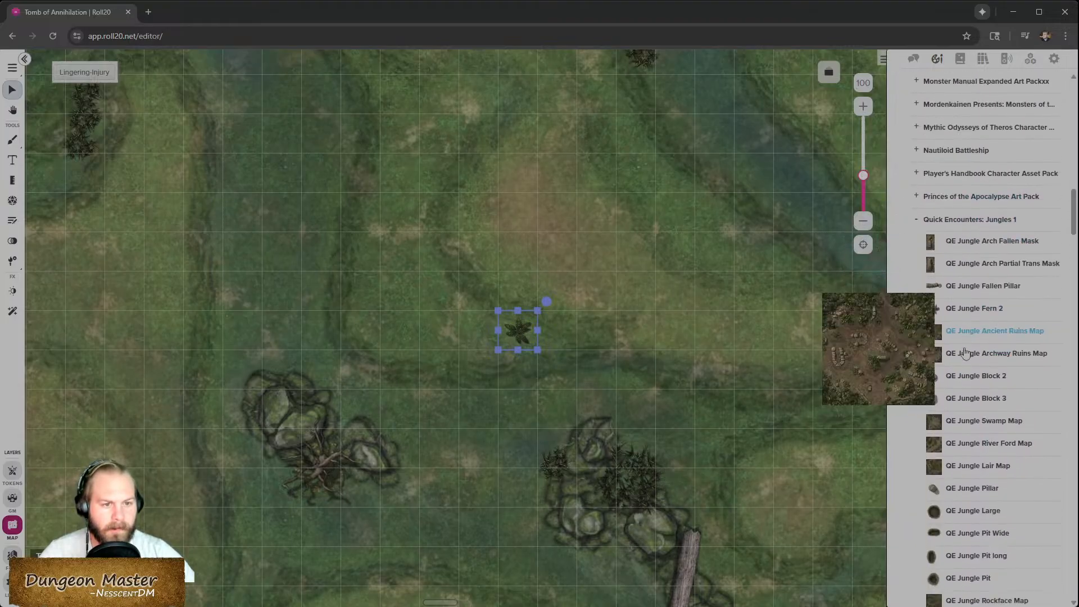
scroll(965, 352, "down", 9)
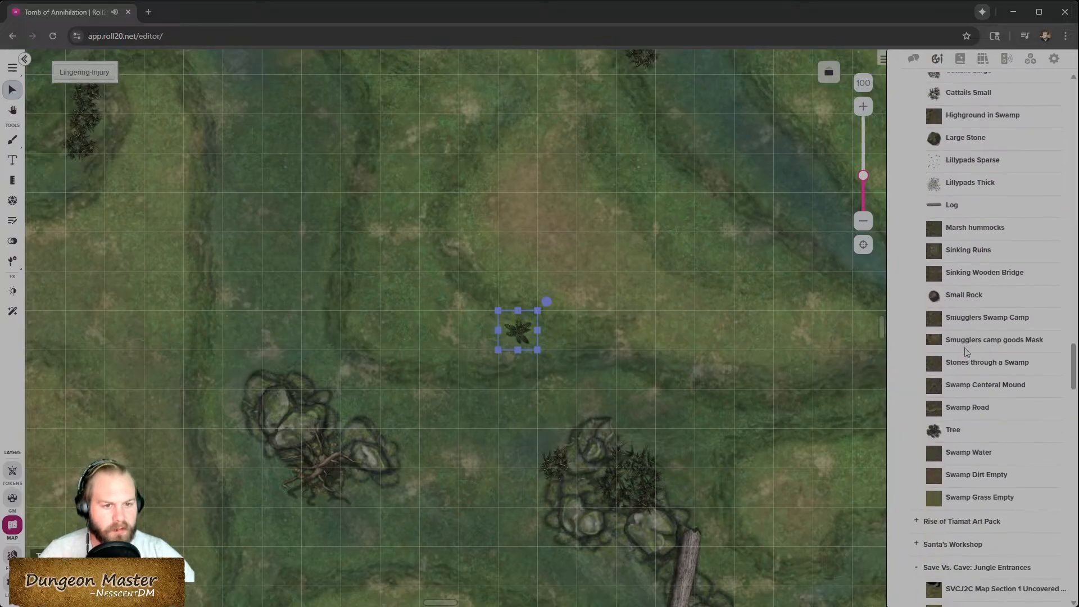
scroll(972, 415, "down", 15)
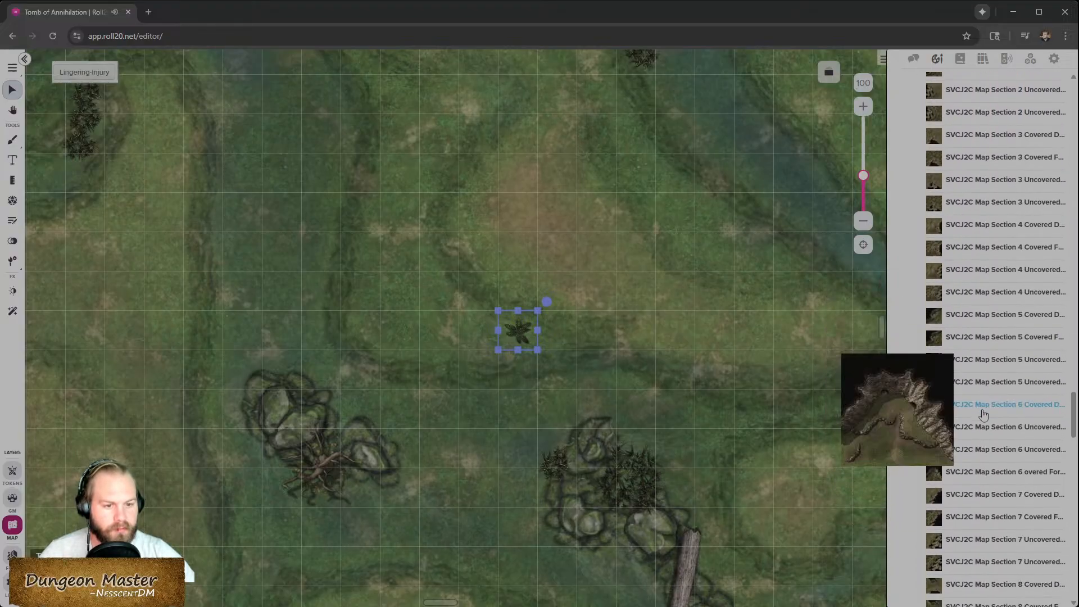
scroll(982, 407, "down", 1)
left_click_drag(985, 225, 501, 344)
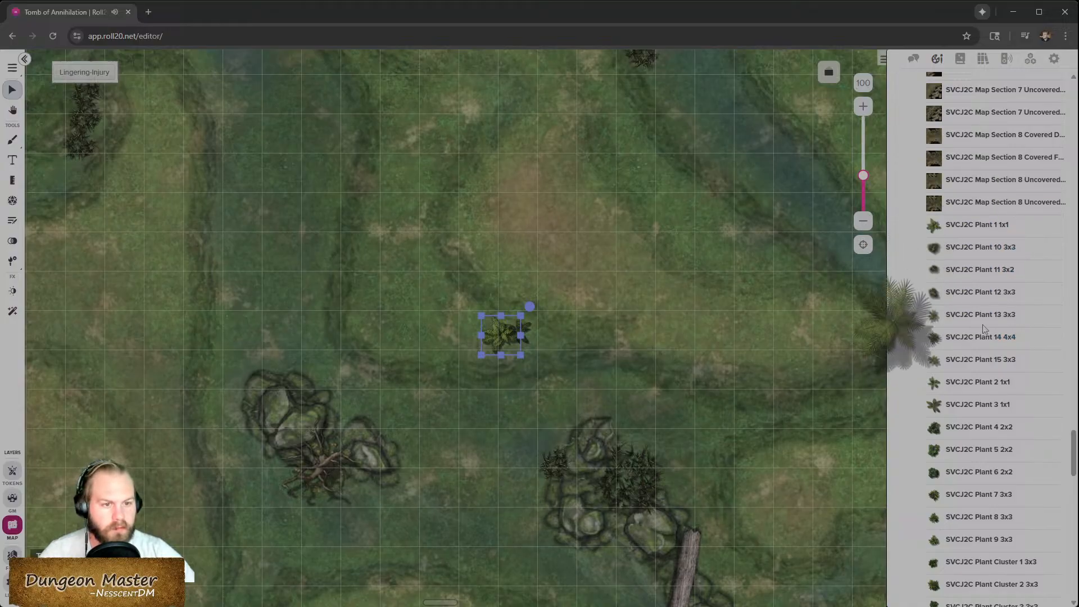
left_click_drag(977, 338, 420, 316)
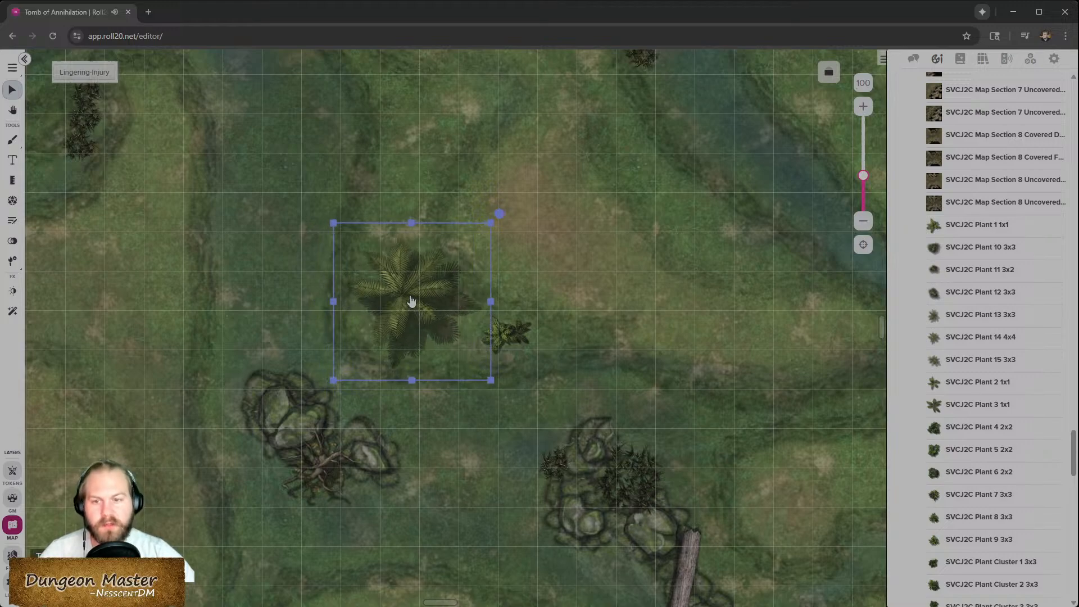
- Move the large jungle plant to the Foreground layer and enable its Conditional Fade reaction
right_click(412, 301)
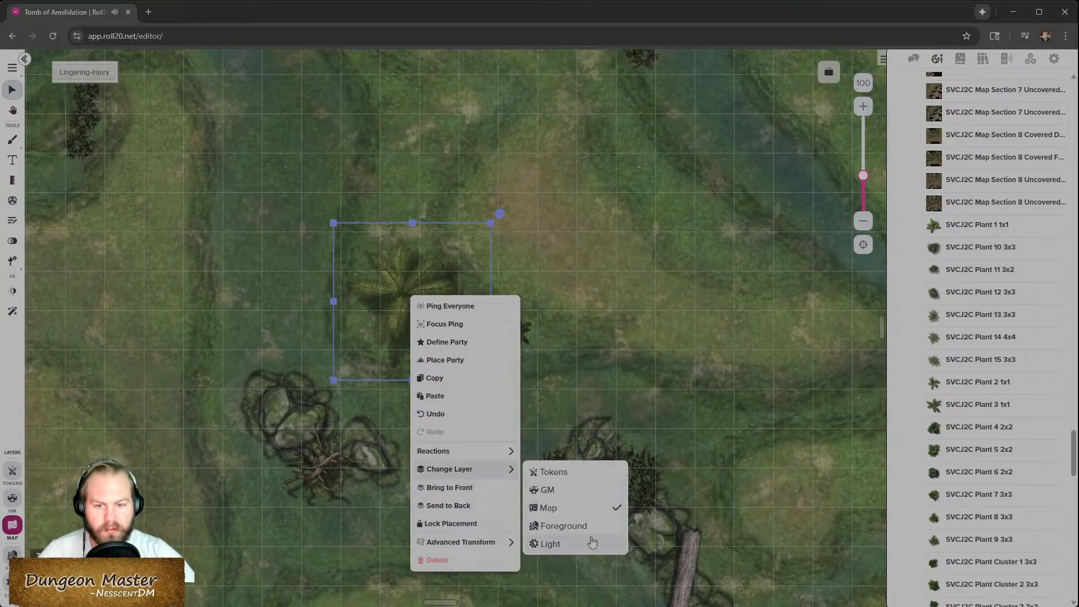
left_click(557, 489)
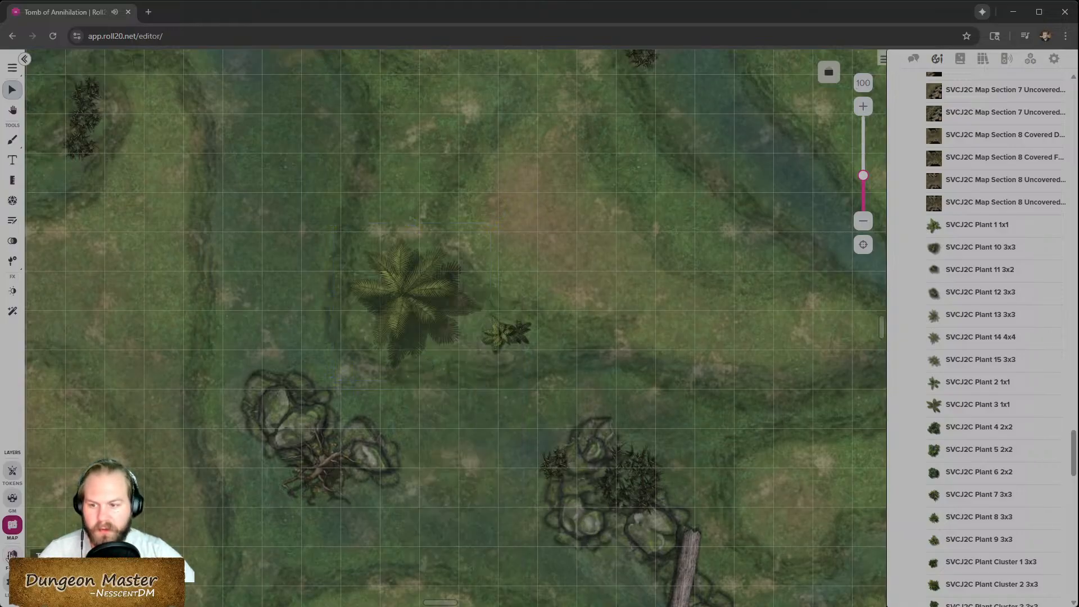
left_click(12, 555)
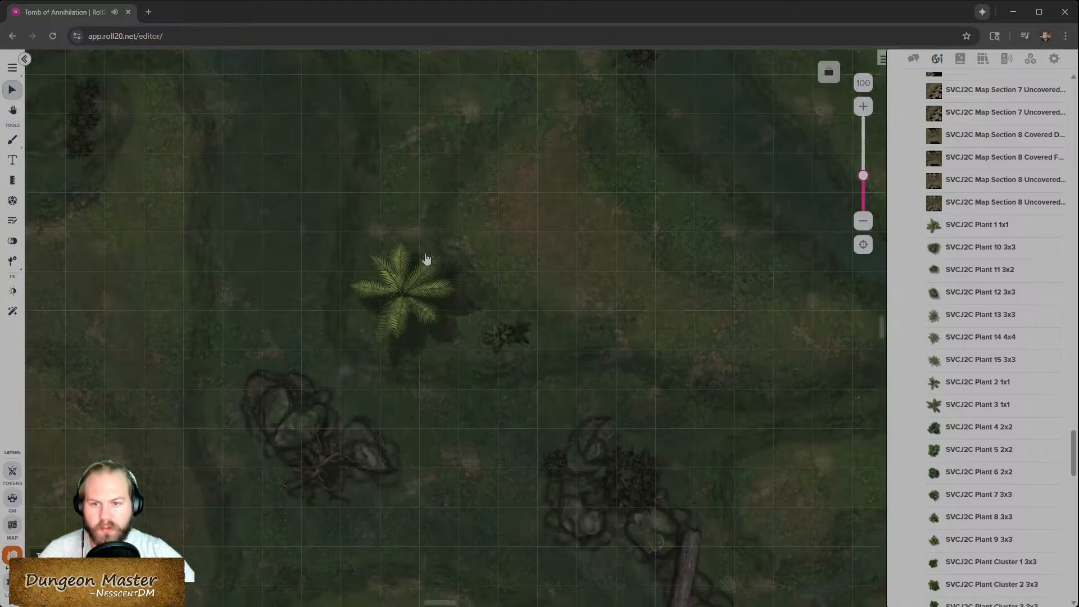
left_click(409, 307)
right_click(411, 306)
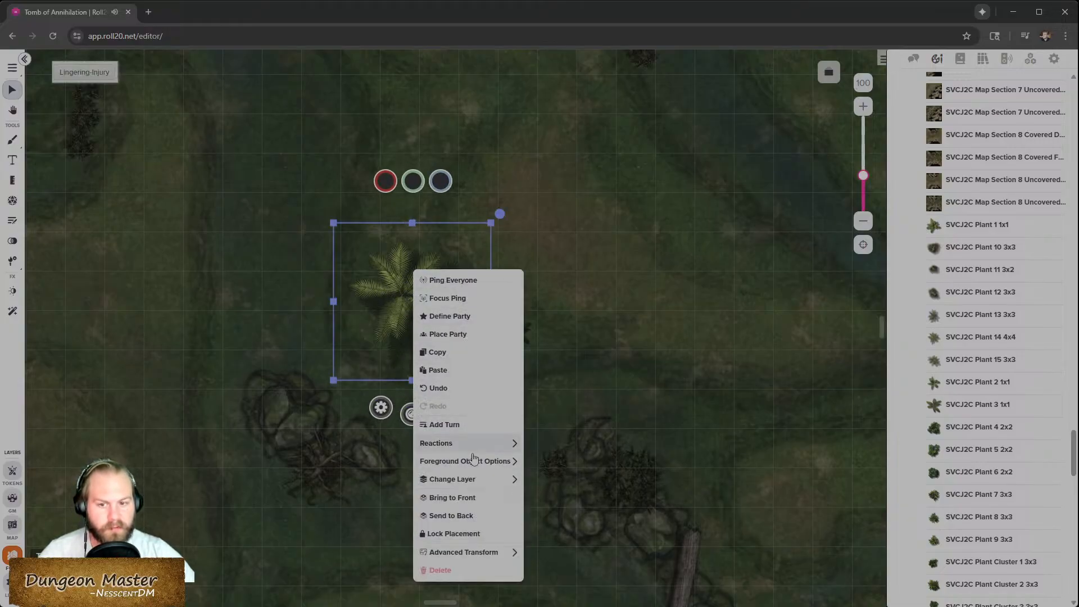
mouse_move(473, 449)
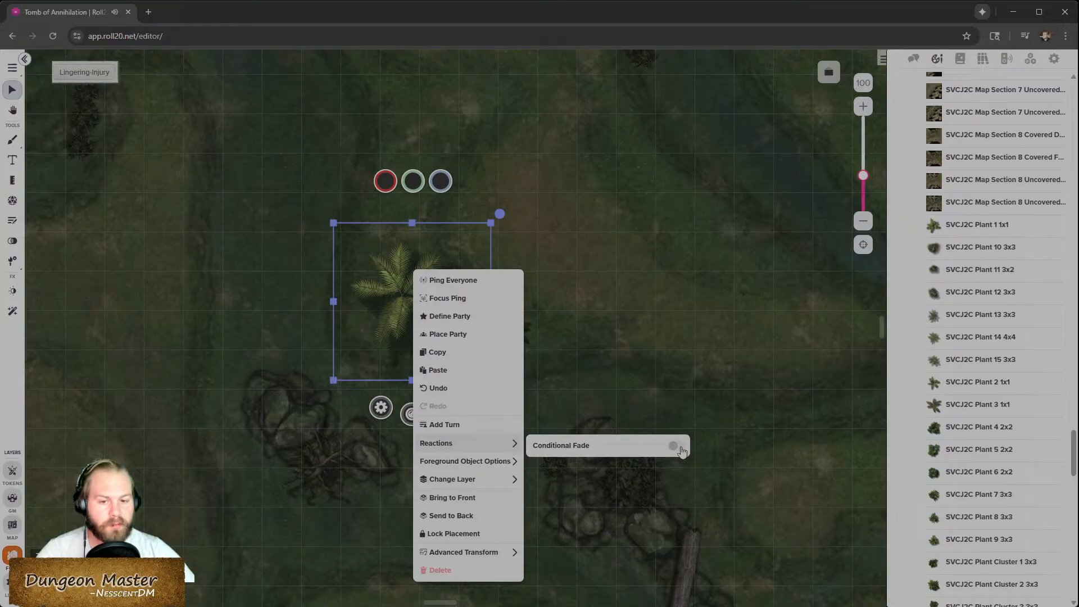
left_click(675, 446)
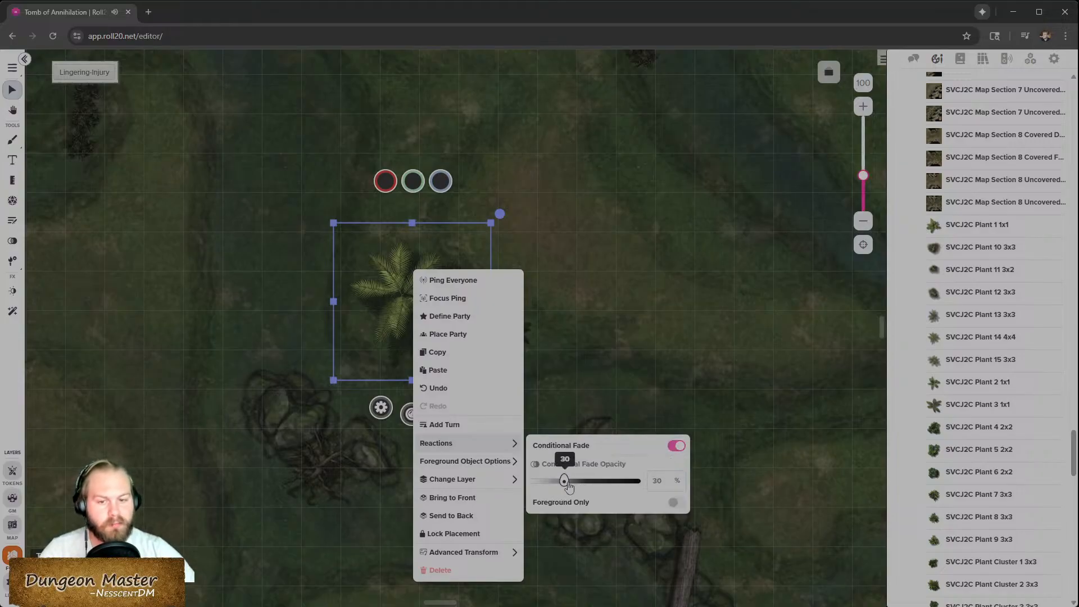
left_click(624, 393)
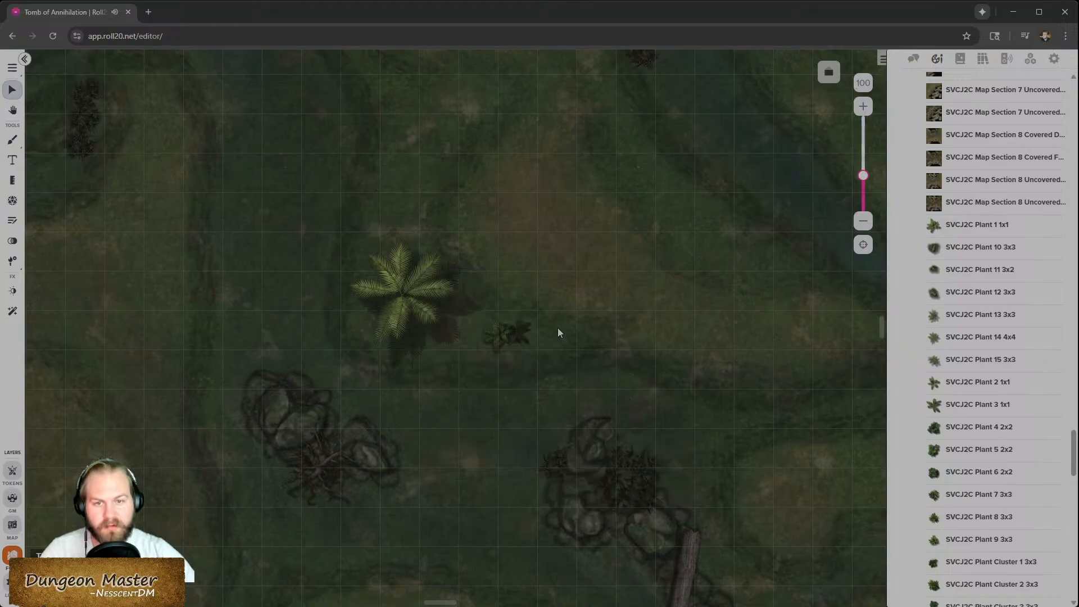
left_click(961, 60)
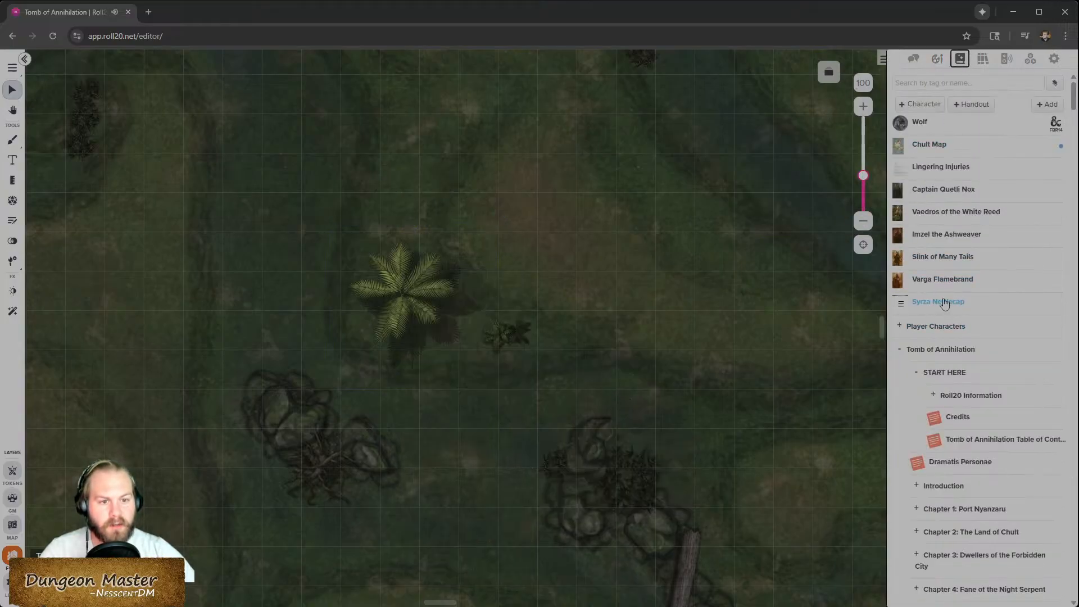
left_click_drag(916, 127, 519, 290)
right_click(519, 291)
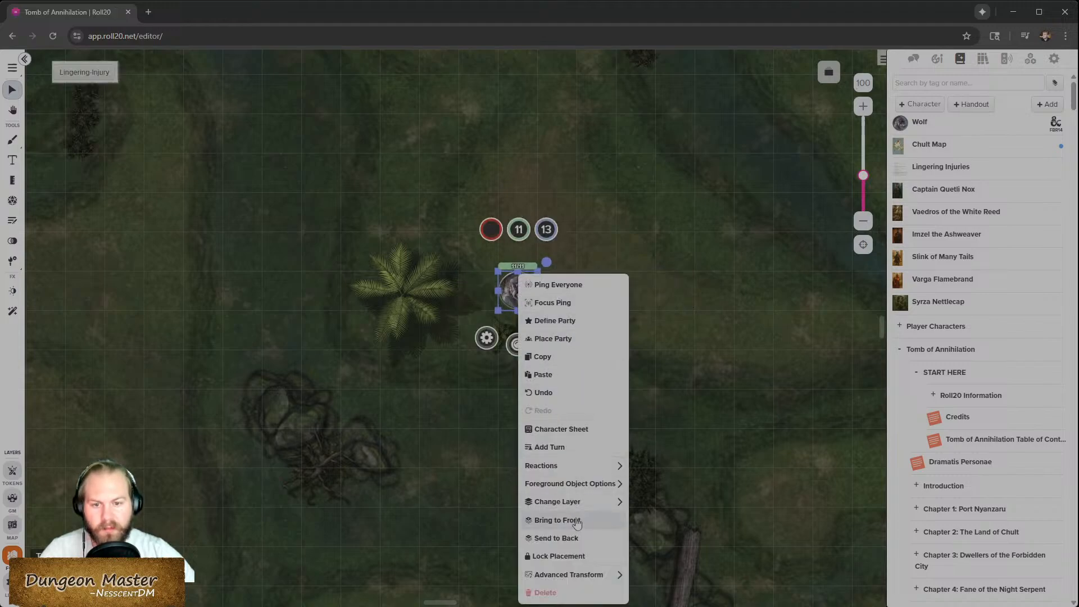
mouse_move(571, 508)
left_click(655, 520)
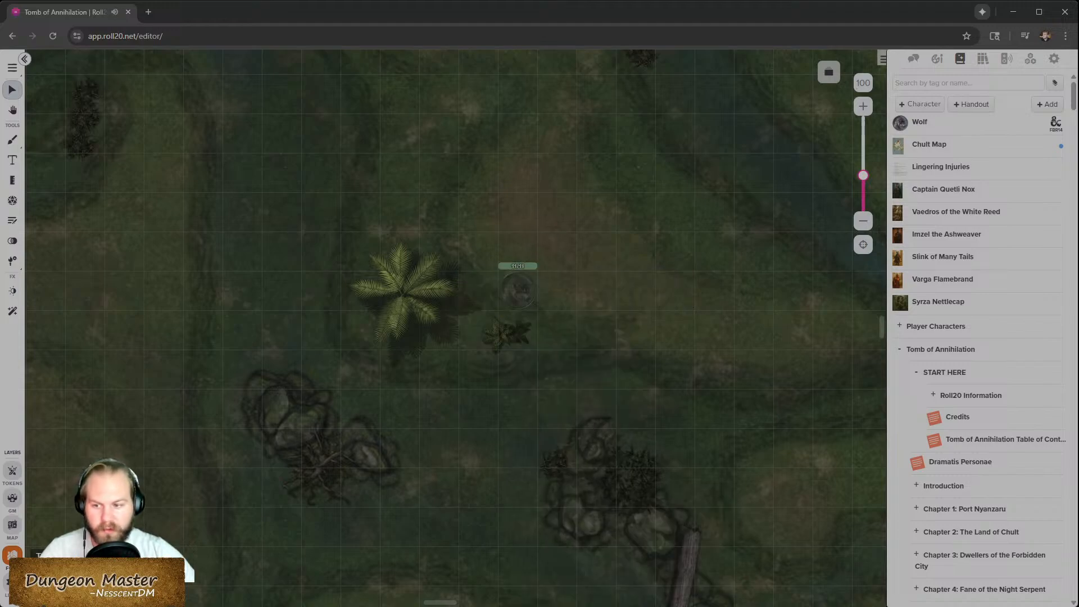
left_click(13, 471)
mouse_move(519, 299)
left_mouse_down()
mouse_move(414, 310)
mouse_move(490, 292)
mouse_move(455, 301)
mouse_move(533, 301)
mouse_move(422, 309)
mouse_move(528, 310)
left_mouse_up()
key("Delete")
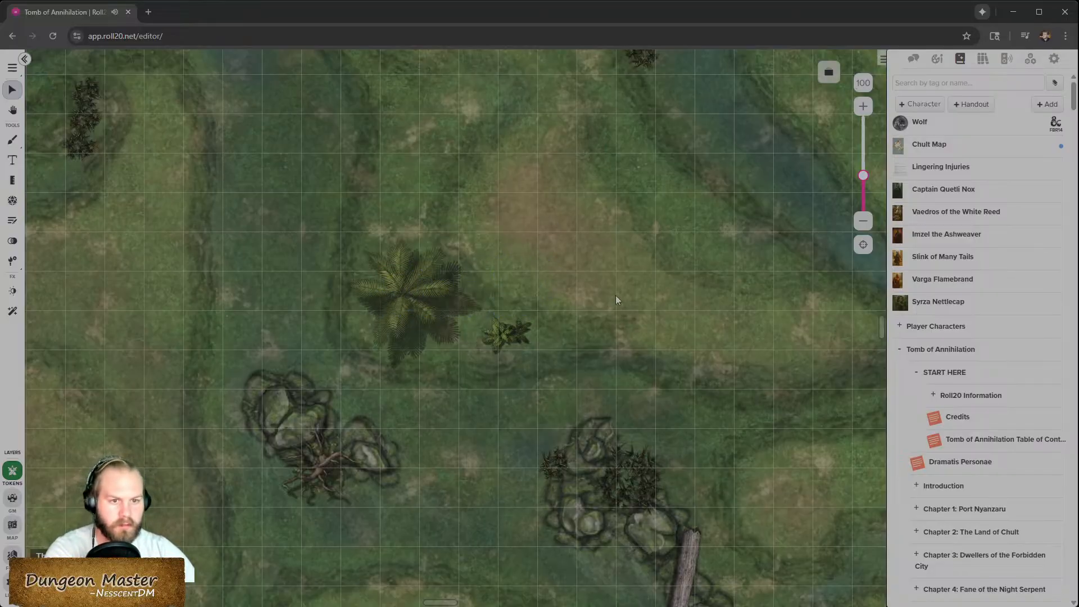
- Add Fang's player token from the Player Characters folder and move it beneath the large plant
left_click(899, 328)
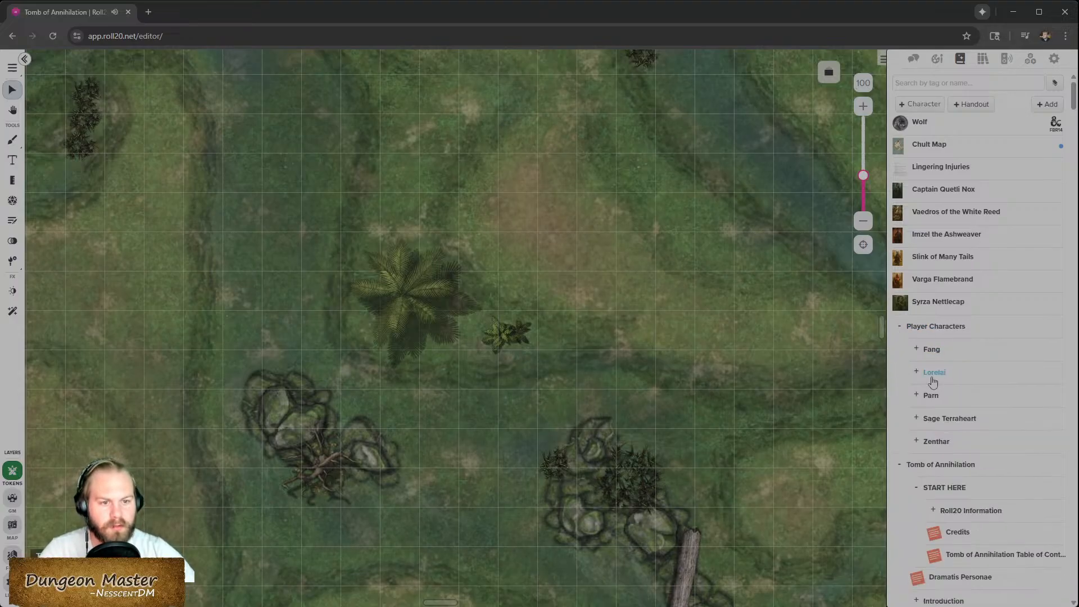
left_click(916, 350)
left_click_drag(954, 394, 548, 285)
left_click(916, 350)
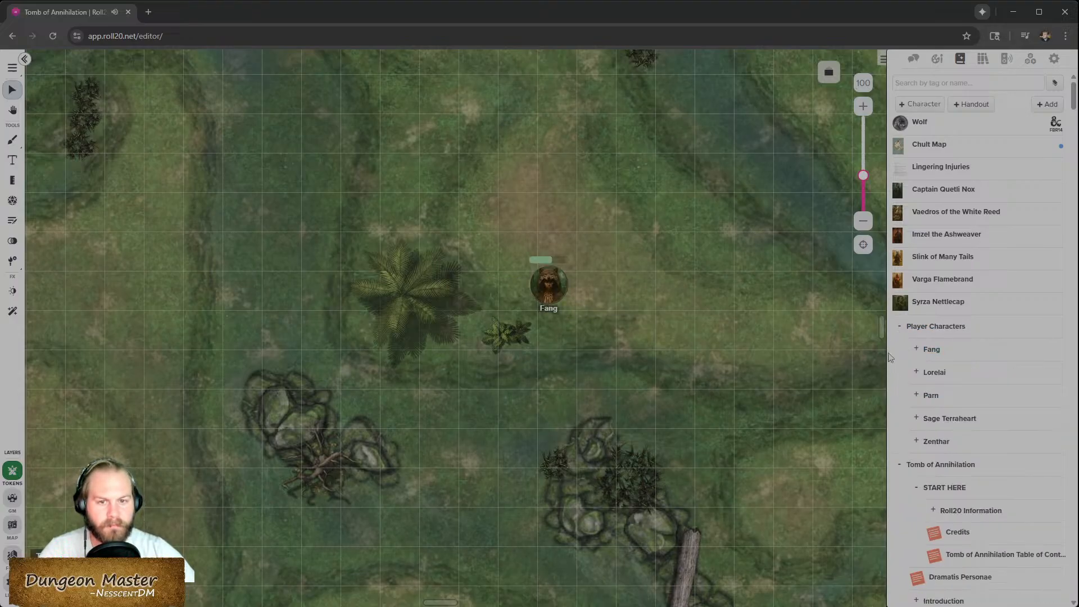
left_click(565, 298)
left_click_drag(558, 298, 409, 342)
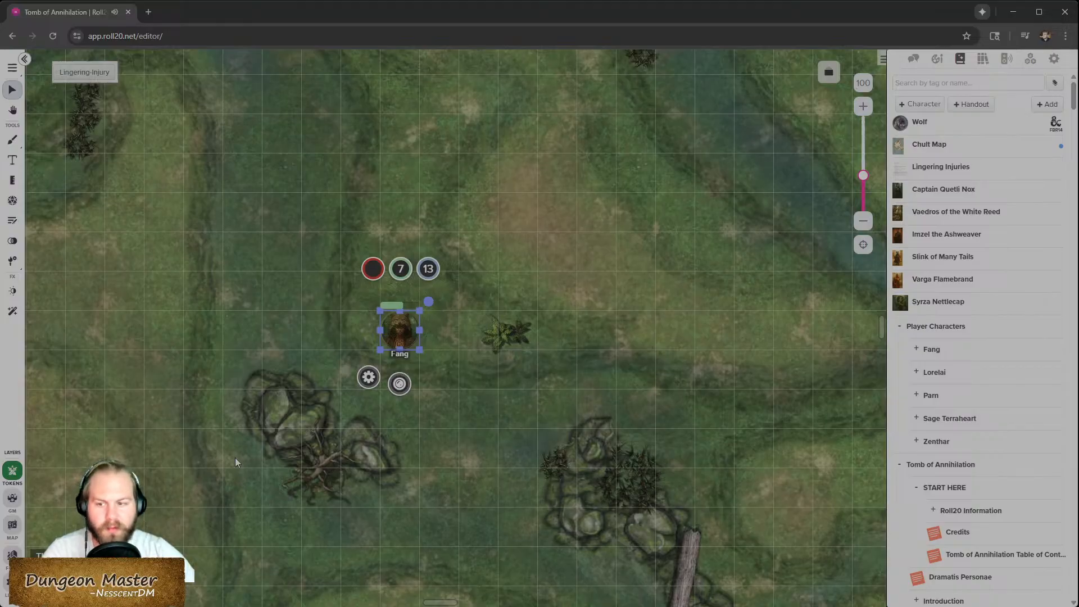
- Inspect the large plant's token settings and its Conditional Fade reaction on the Foreground layer
left_click(12, 555)
left_click(424, 298)
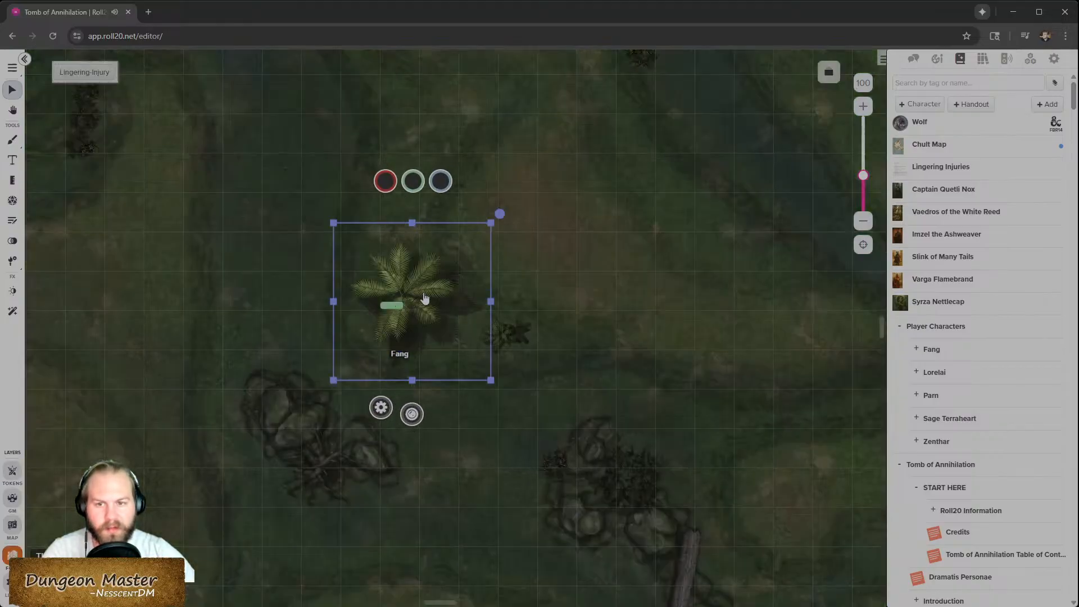
double_click(427, 296)
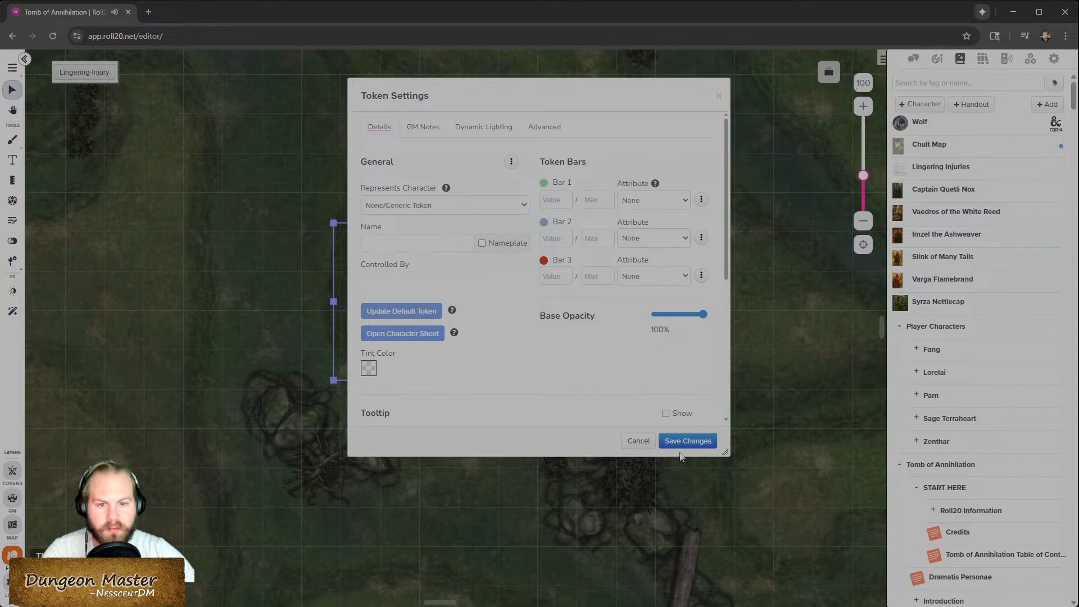
left_click(639, 440)
right_click(411, 288)
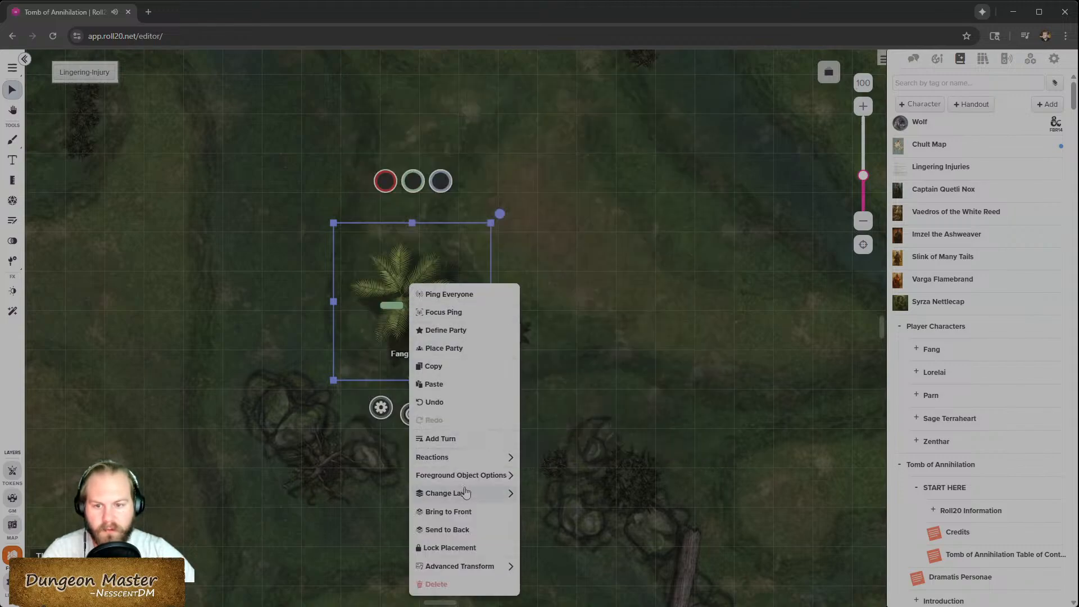
mouse_move(475, 459)
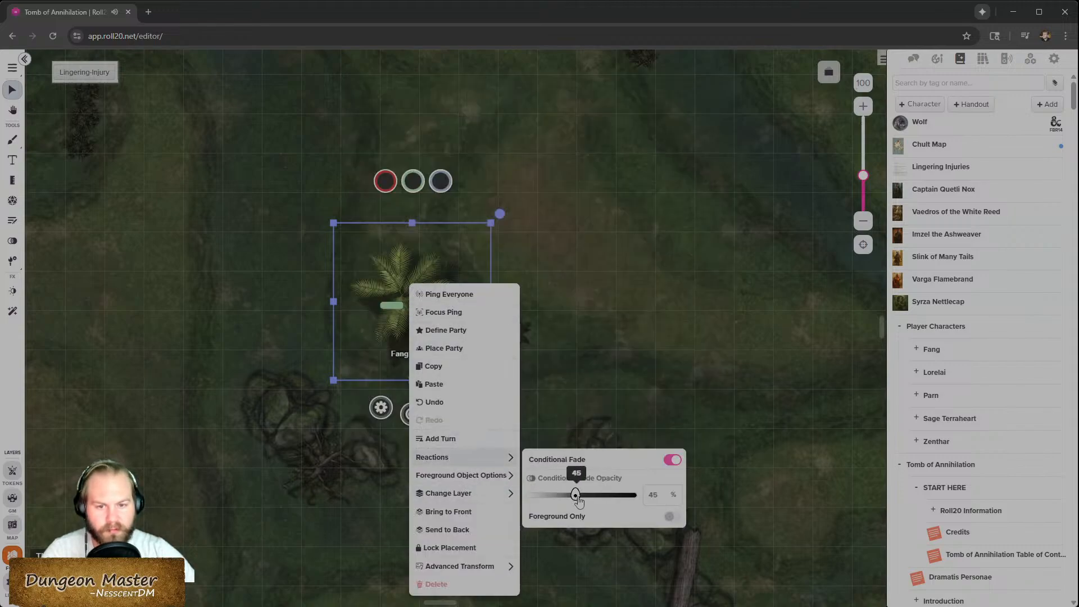
left_click(639, 325)
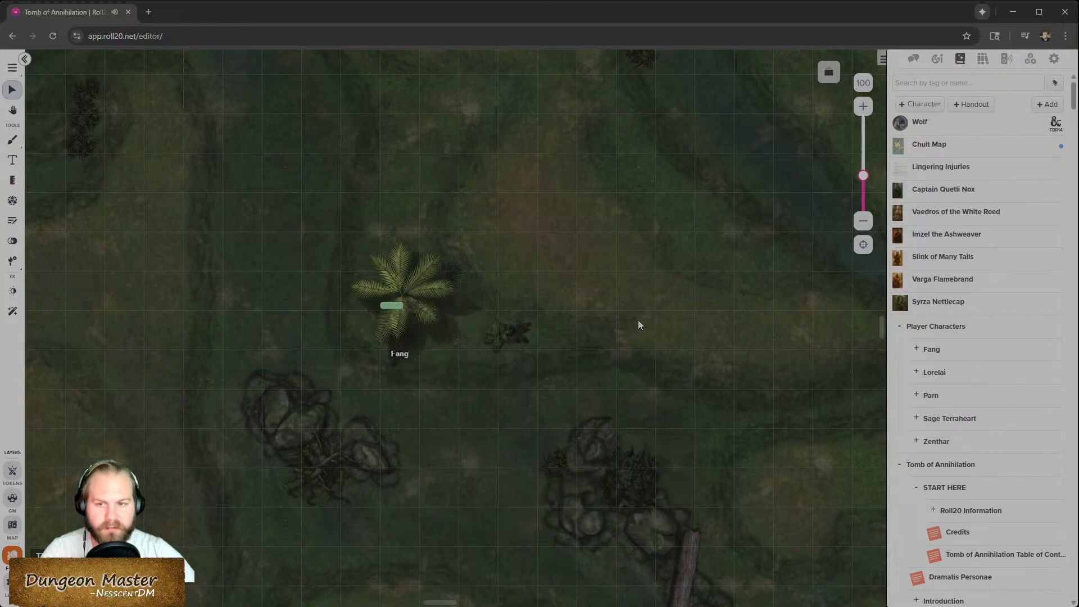
- Move Fang's token out from under the plant to the clearing just northeast of it
left_click(17, 473)
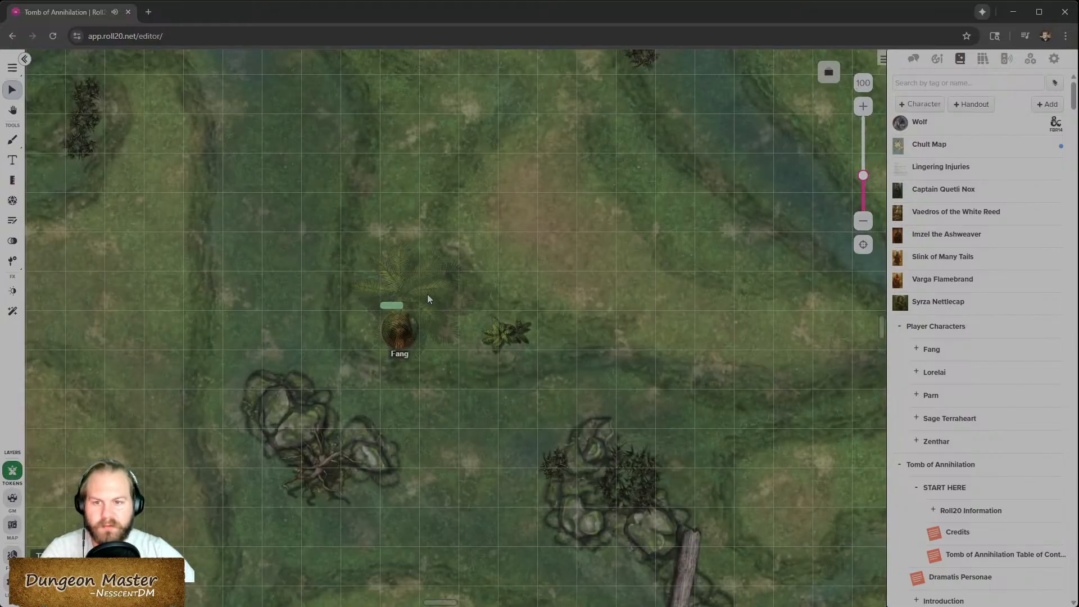
left_click_drag(423, 332, 521, 265)
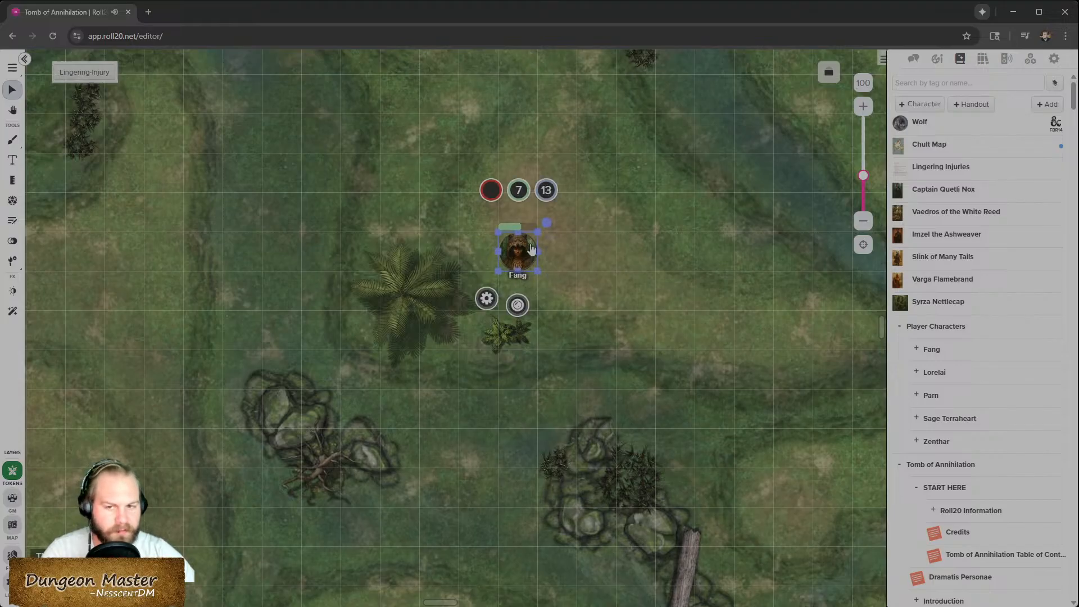
scroll(513, 400, "down", 2)
left_click_drag(513, 161, 483, 181)
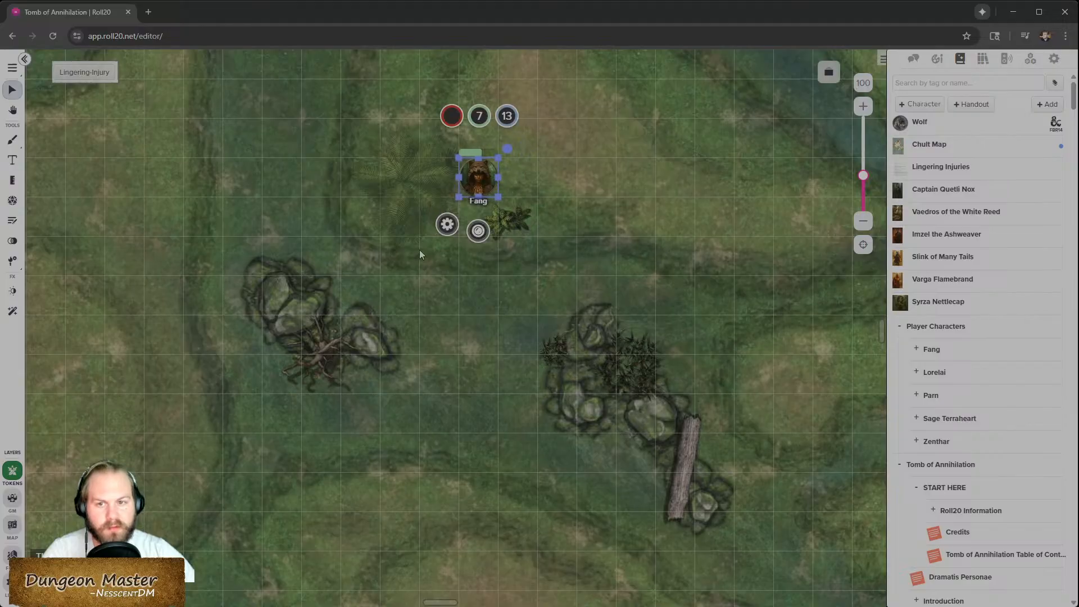
scroll(483, 181, "up", 2)
left_click_drag(480, 289, 557, 289)
left_click(584, 357)
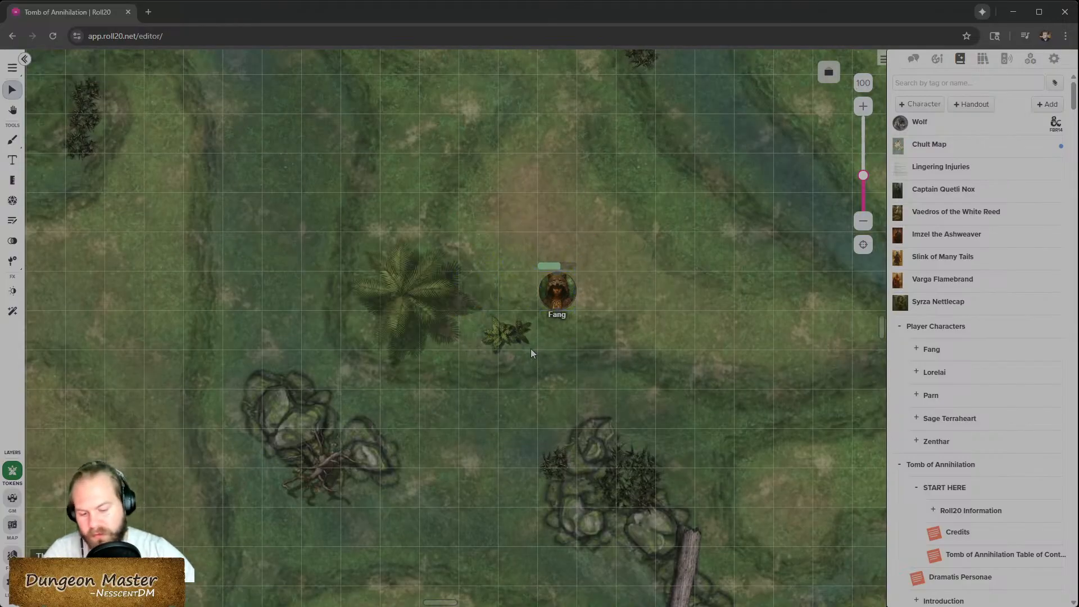
- Place an SVCJ2C Plant Cluster 8 6x5 south of the western rocks, rotate it diagonally and adjust its size and position
scroll(529, 351, "down", 2)
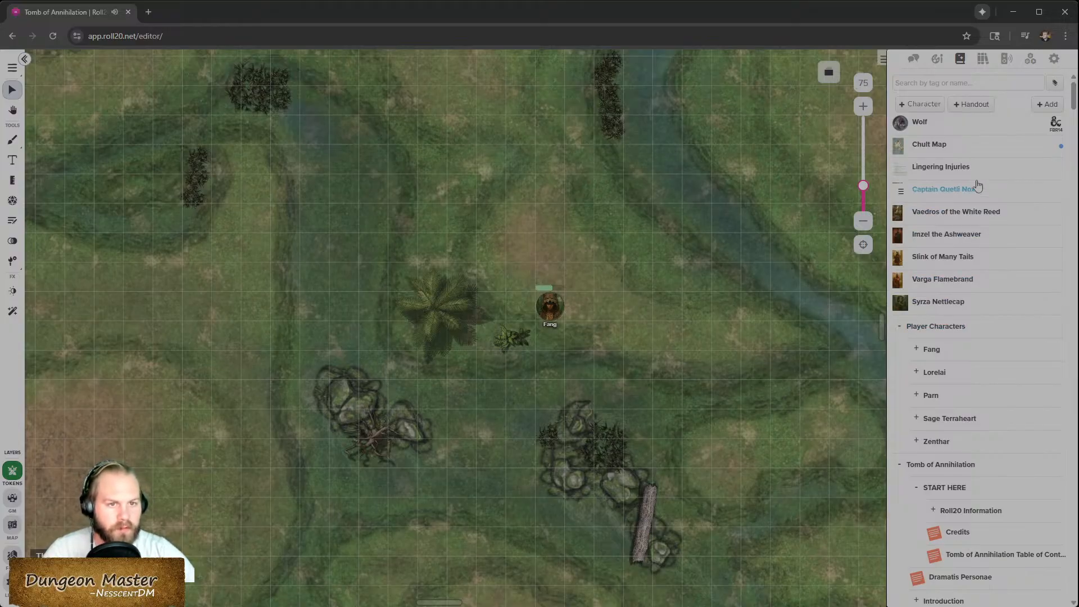
scroll(926, 483, "down", 2)
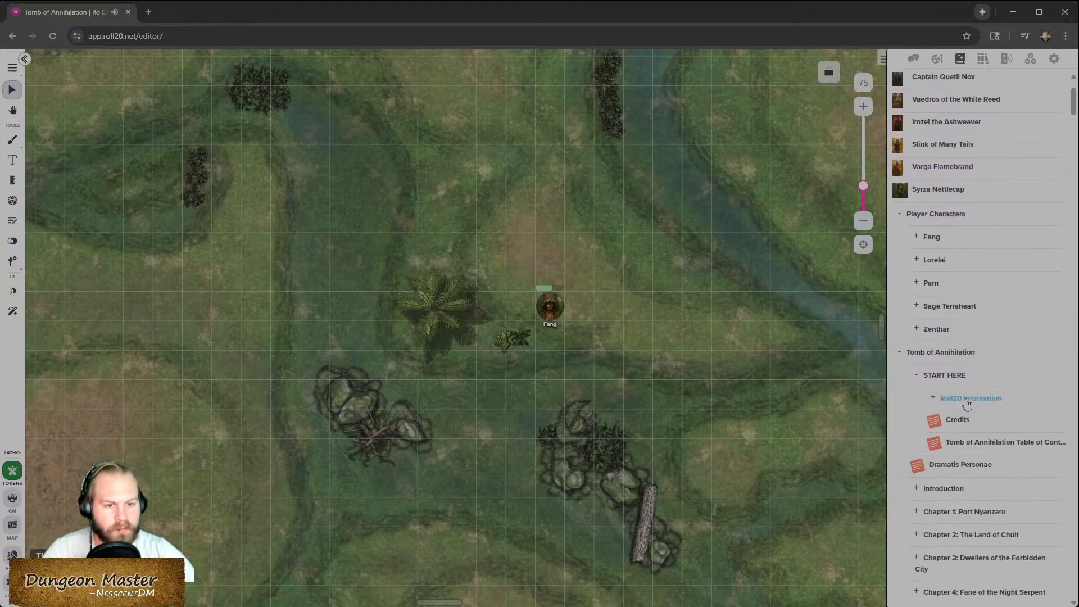
left_click(937, 60)
scroll(978, 539, "down", 2)
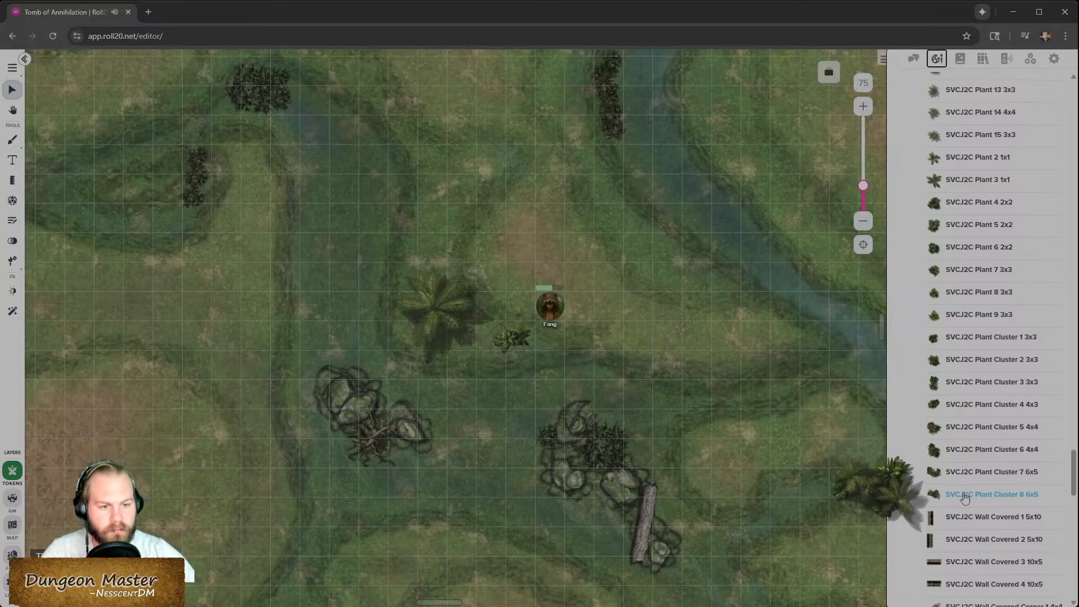
left_click_drag(965, 498, 501, 568)
scroll(507, 507, "down", 2)
scroll(553, 517, "right", 1)
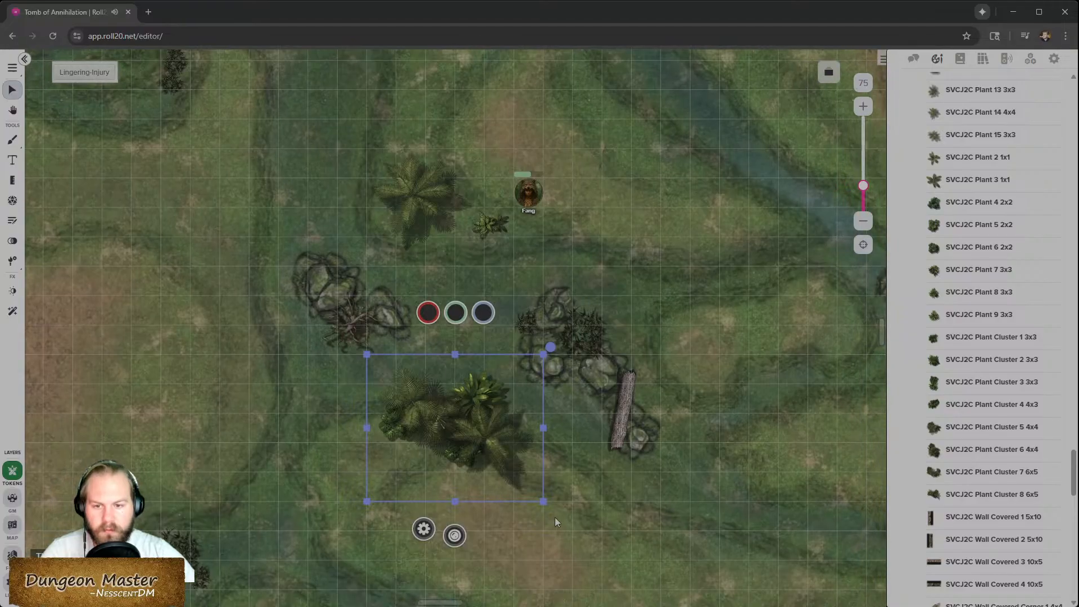
left_click_drag(544, 348, 452, 289)
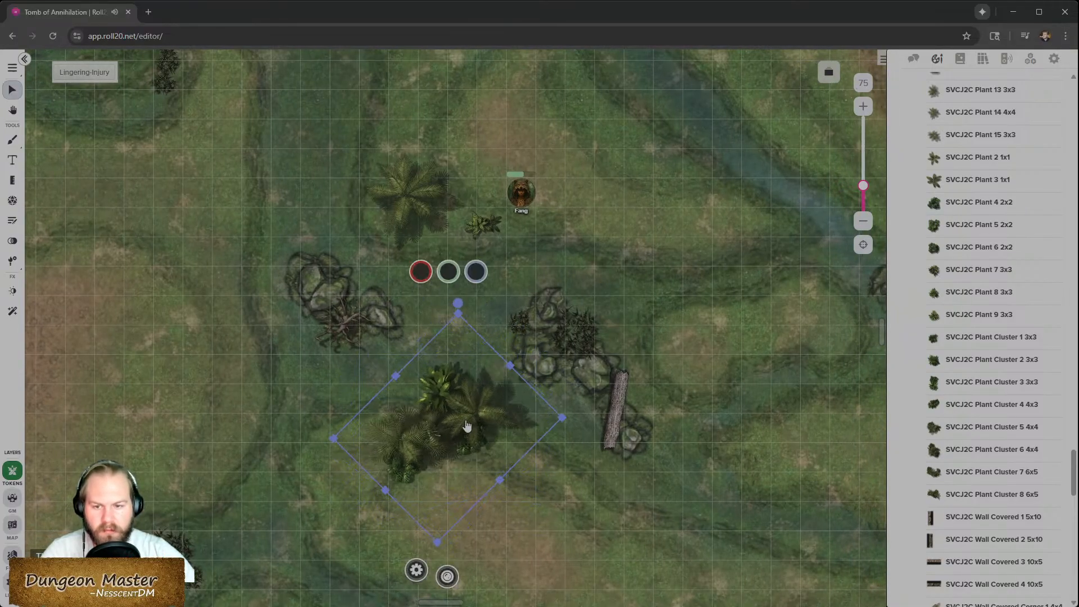
left_click_drag(466, 426, 388, 446)
left_click_drag(381, 321, 353, 384)
left_click_drag(385, 491, 376, 466)
- Move the plant cluster to the Foreground layer
right_click(367, 464)
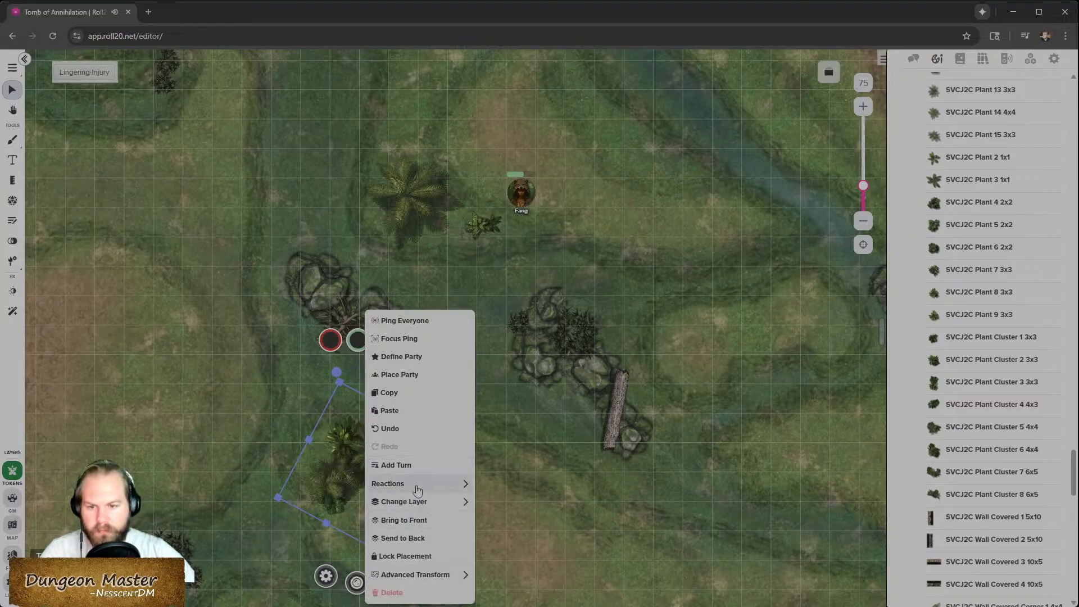
mouse_move(417, 487)
left_click(530, 488)
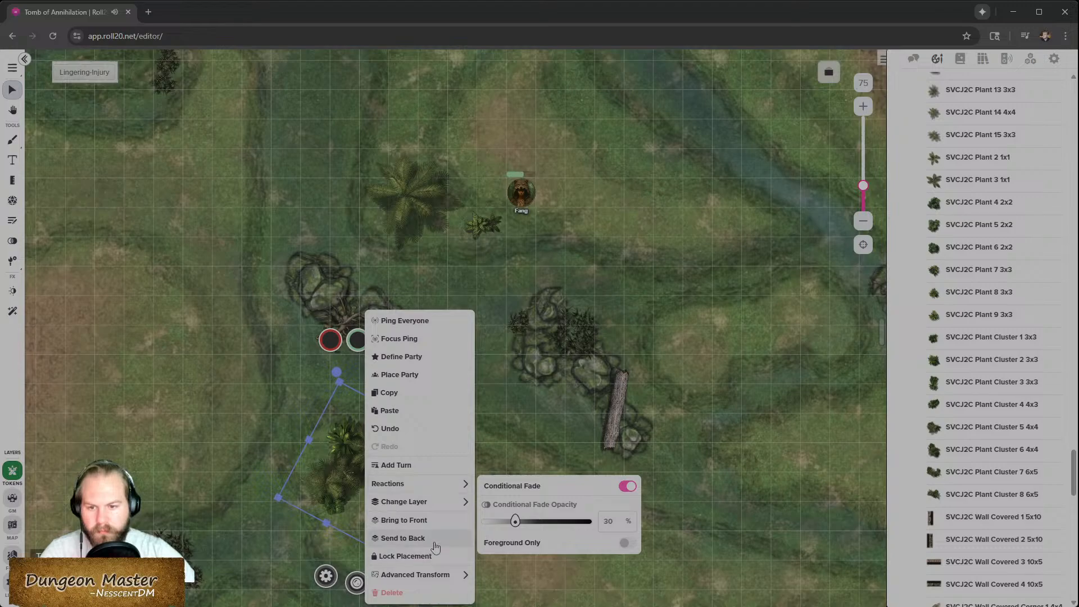
mouse_move(470, 510)
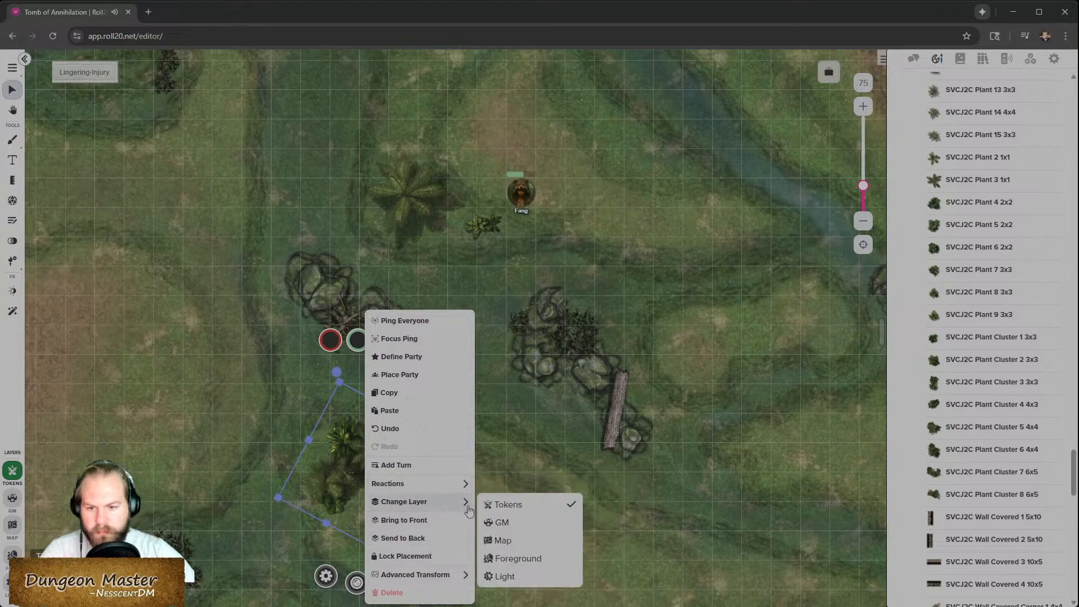
left_click(509, 559)
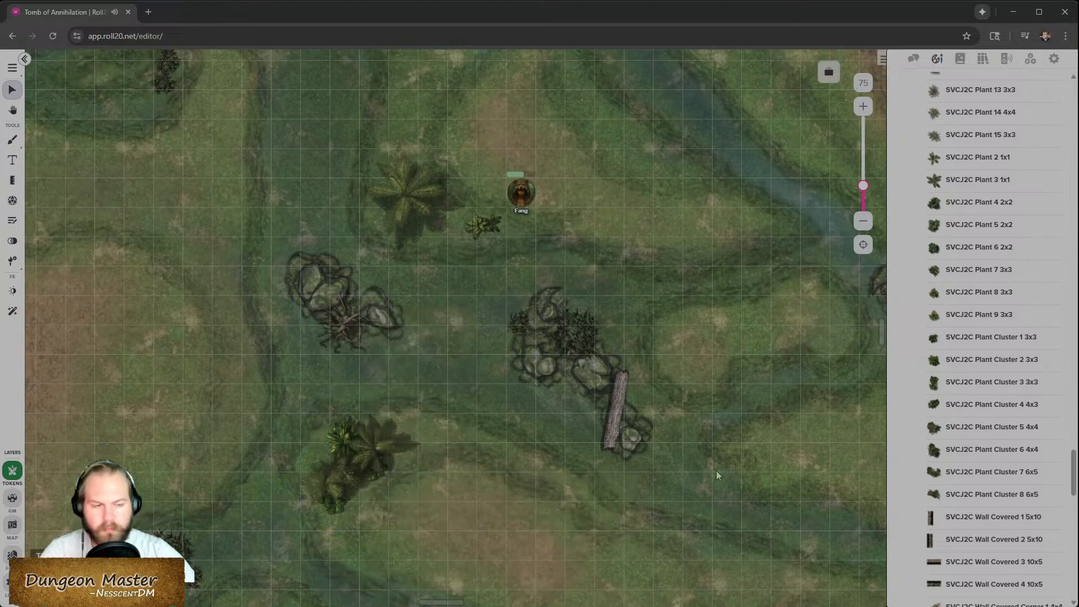
- Place a Bush from the Swamps pack in the clearing north of Fang's token
scroll(497, 470, "up", 5)
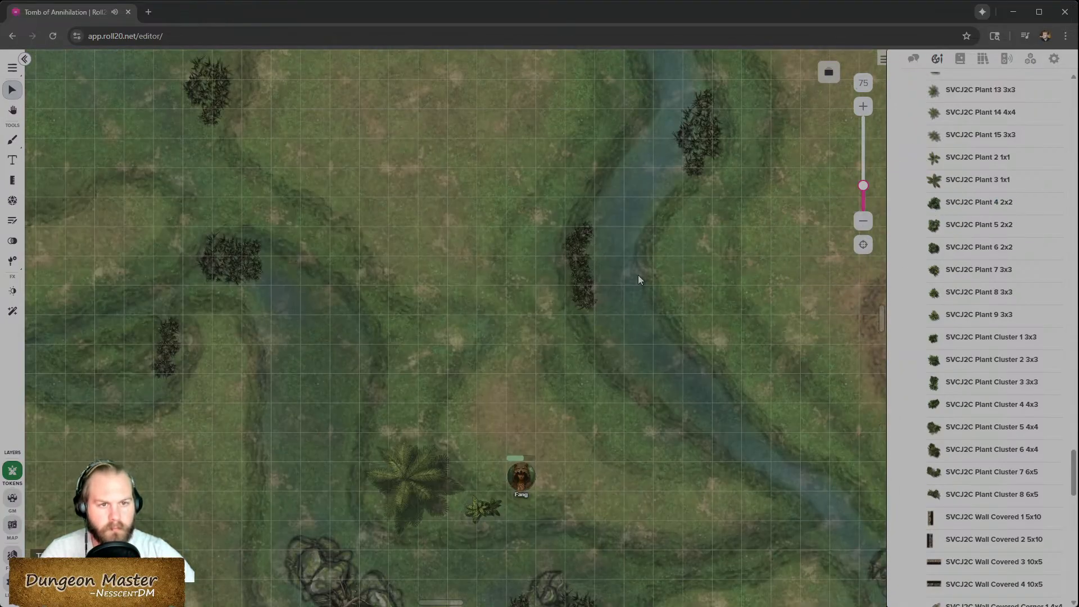
scroll(642, 273, "up", 4)
scroll(997, 344, "up", 6)
scroll(561, 395, "down", 3)
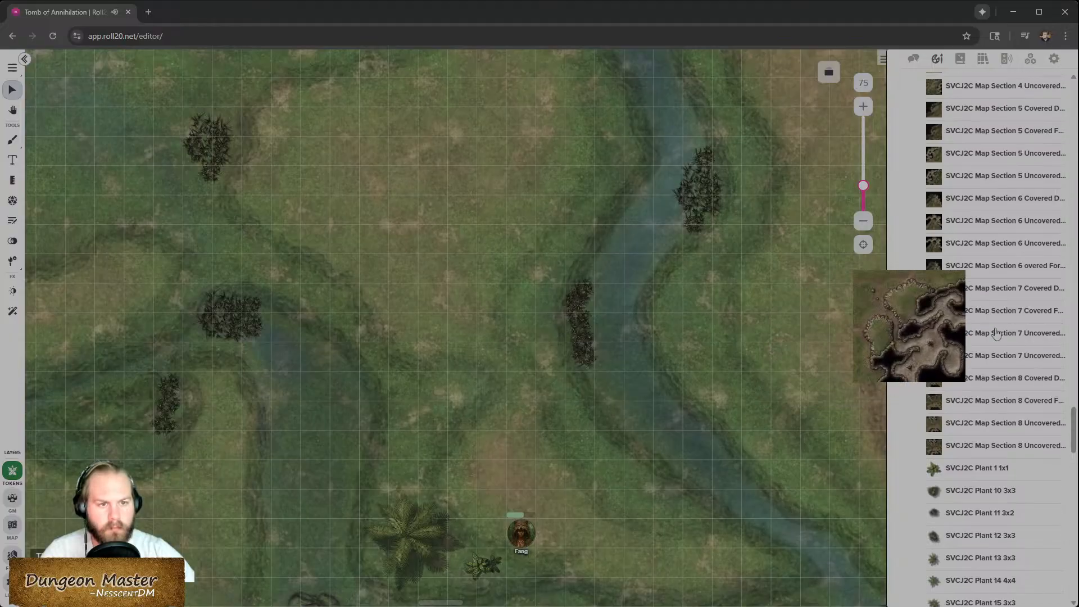
scroll(990, 360, "up", 12)
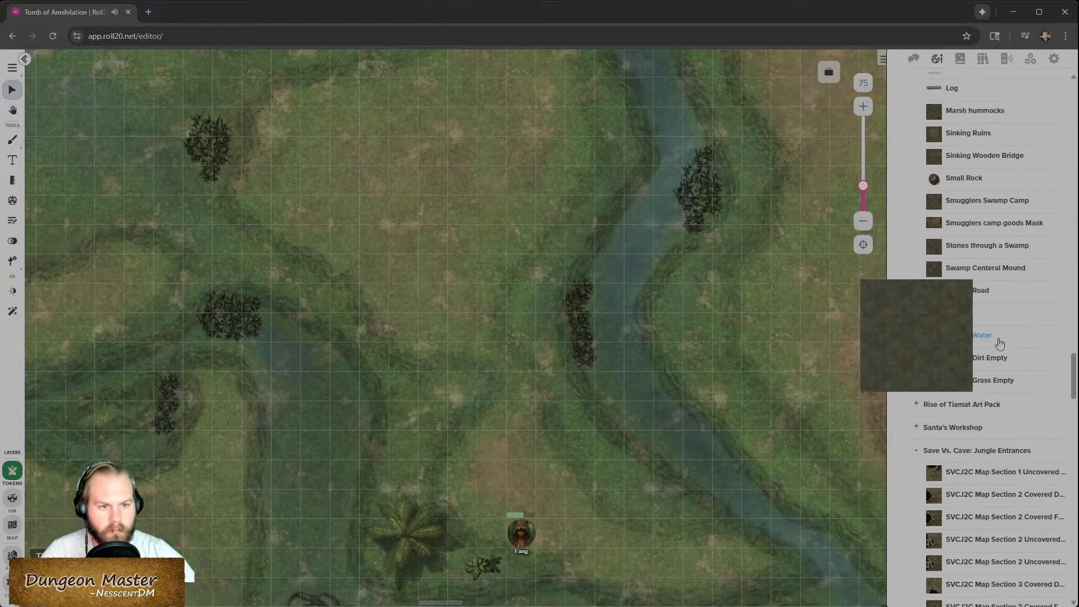
scroll(994, 337, "up", 2)
scroll(963, 168, "up", 3)
left_click_drag(953, 212, 441, 425)
scroll(531, 500, "down", 3)
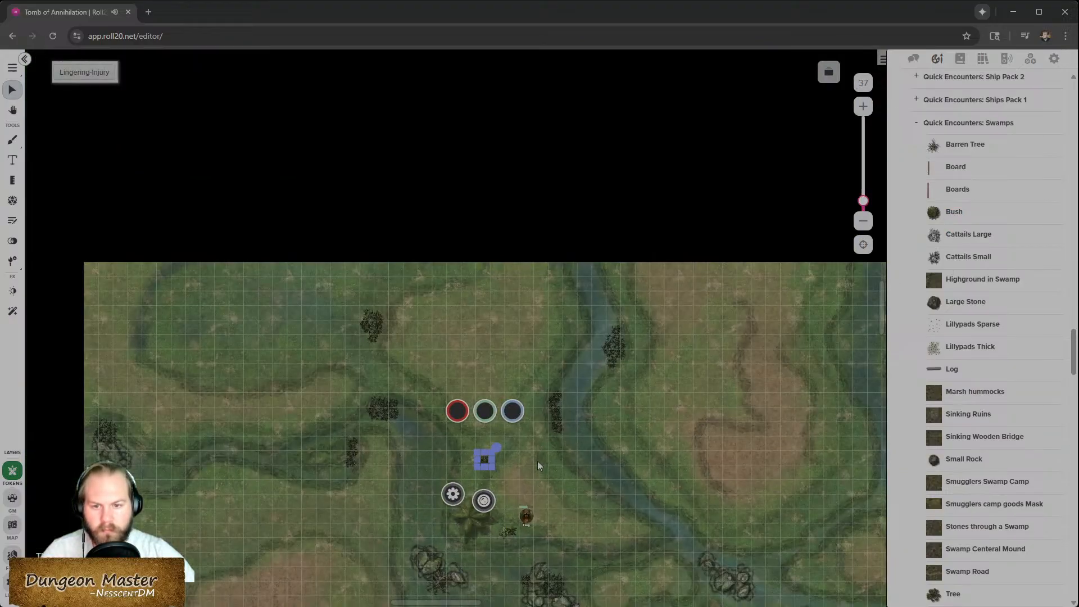
scroll(538, 463, "down", 5)
left_click(616, 376)
- Place a small SVCJ2C plant in the northwest field beside the dark thicket
scroll(585, 456, "up", 1)
scroll(586, 454, "up", 2)
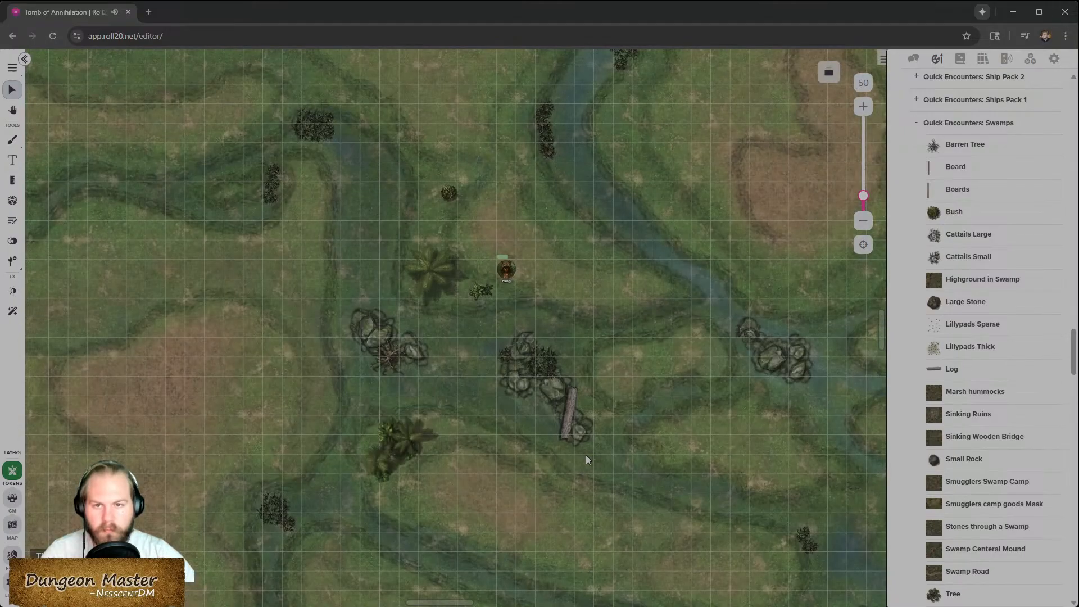
scroll(459, 230, "up", 2)
left_click(448, 306)
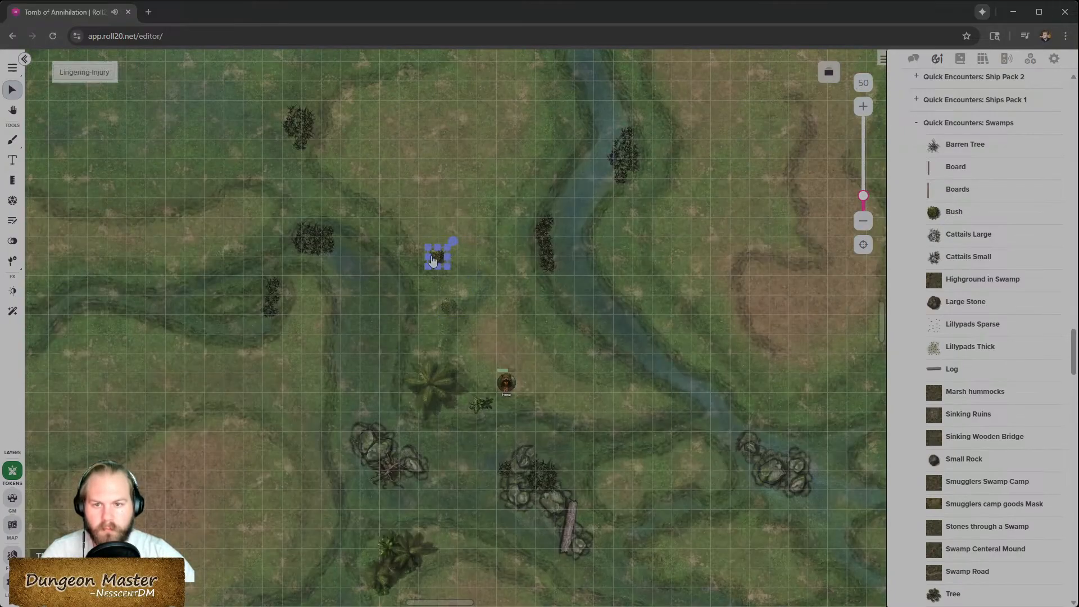
scroll(995, 422, "down", 6)
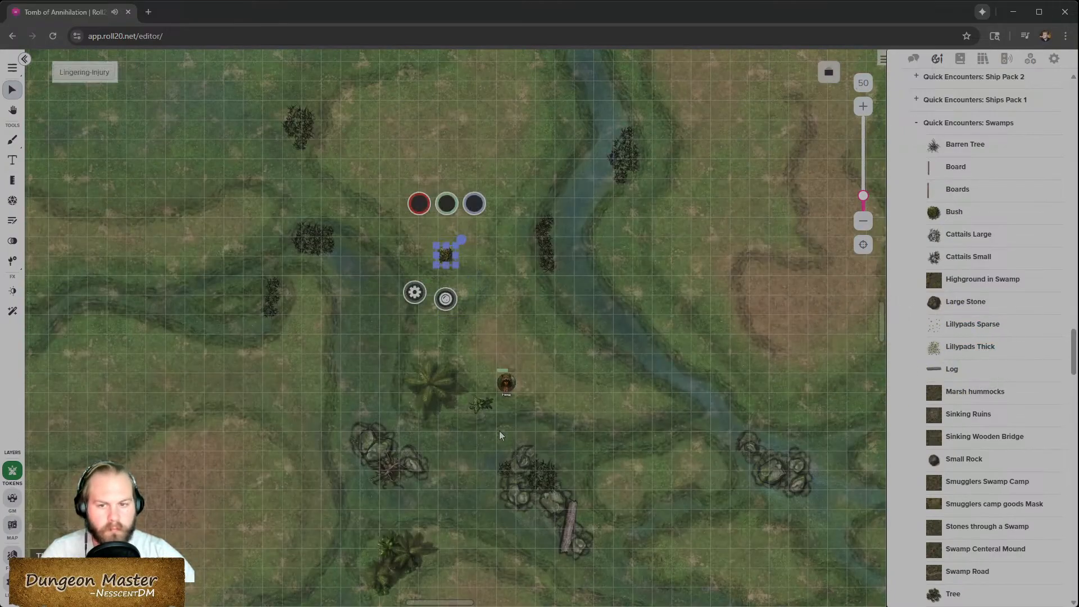
scroll(984, 503, "down", 15)
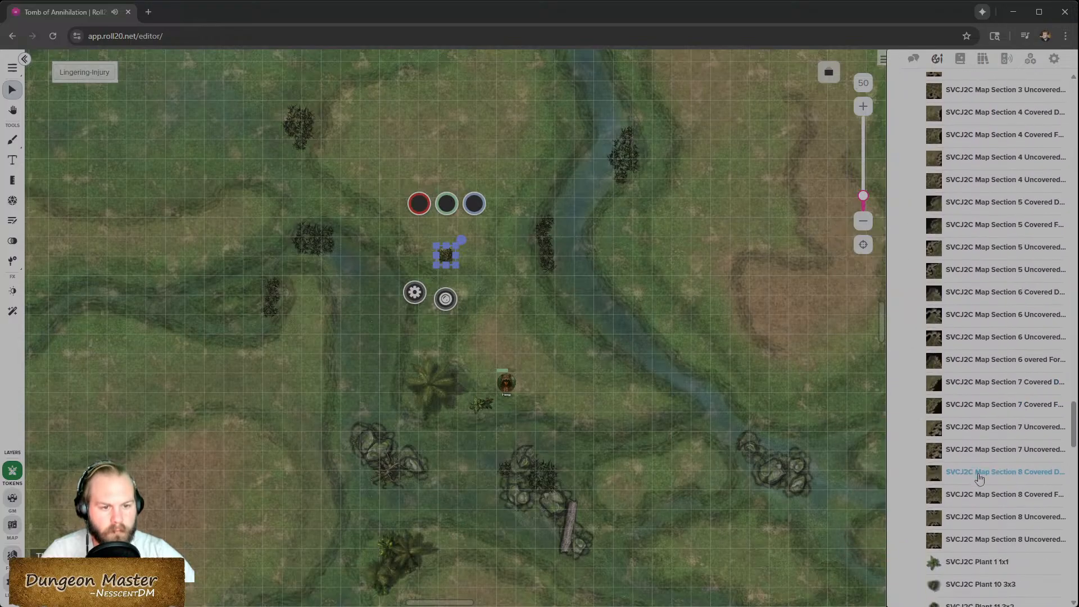
mouse_move(973, 457)
left_click_drag(974, 457, 257, 219)
- Place a QE Jungle Tree in the southwest field and nudge it into position
scroll(989, 523, "down", 4)
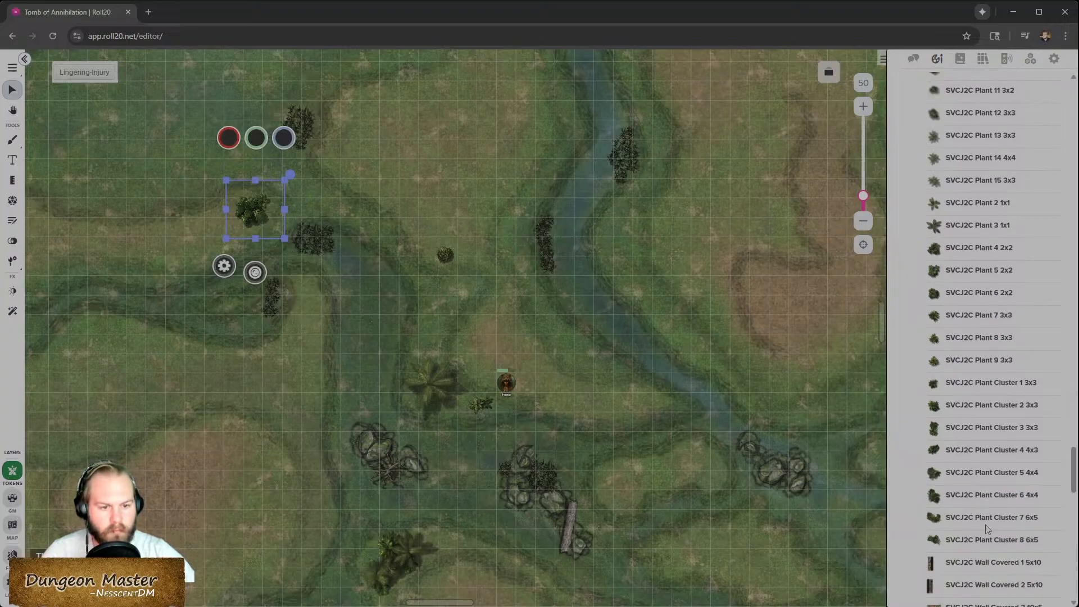
scroll(986, 529, "down", 15)
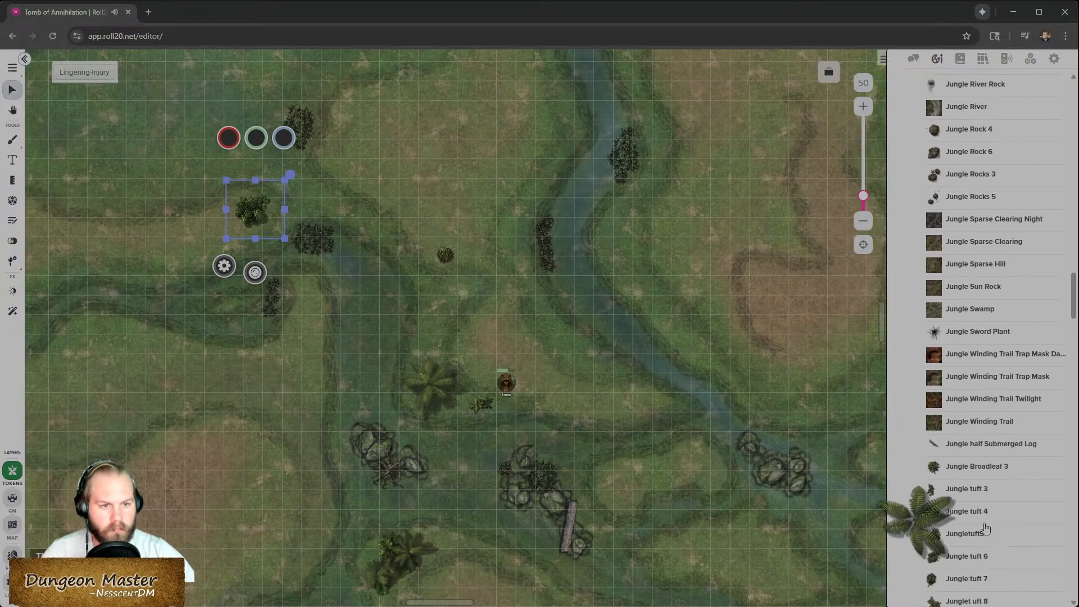
scroll(987, 524, "up", 5)
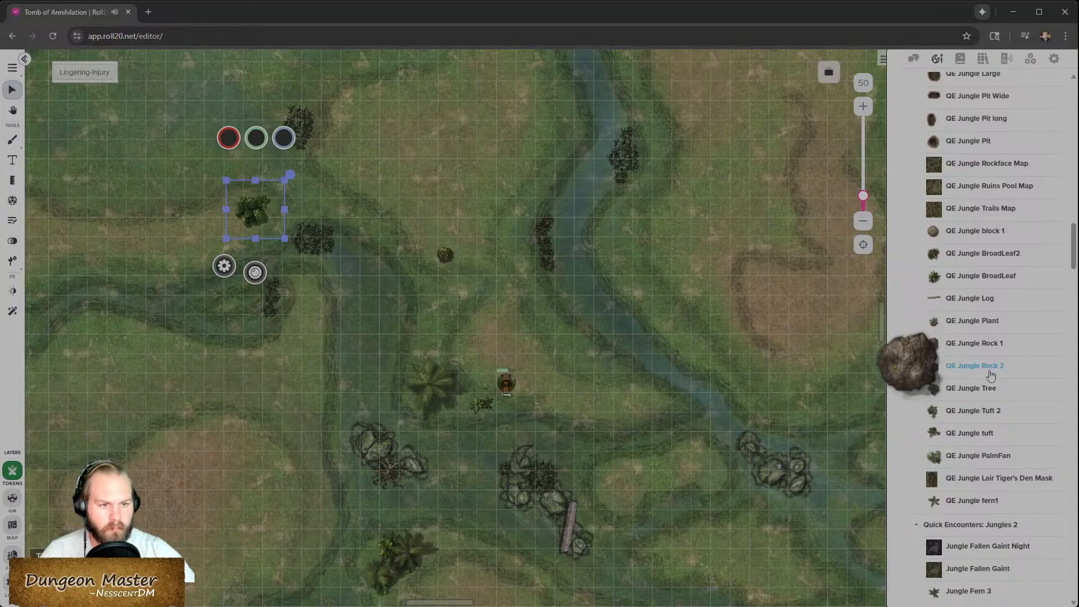
left_click_drag(985, 394, 252, 536)
left_click_drag(218, 494, 211, 475)
- Enable Conditional Fade on the jungle tree and move it to the Foreground layer
right_click(211, 475)
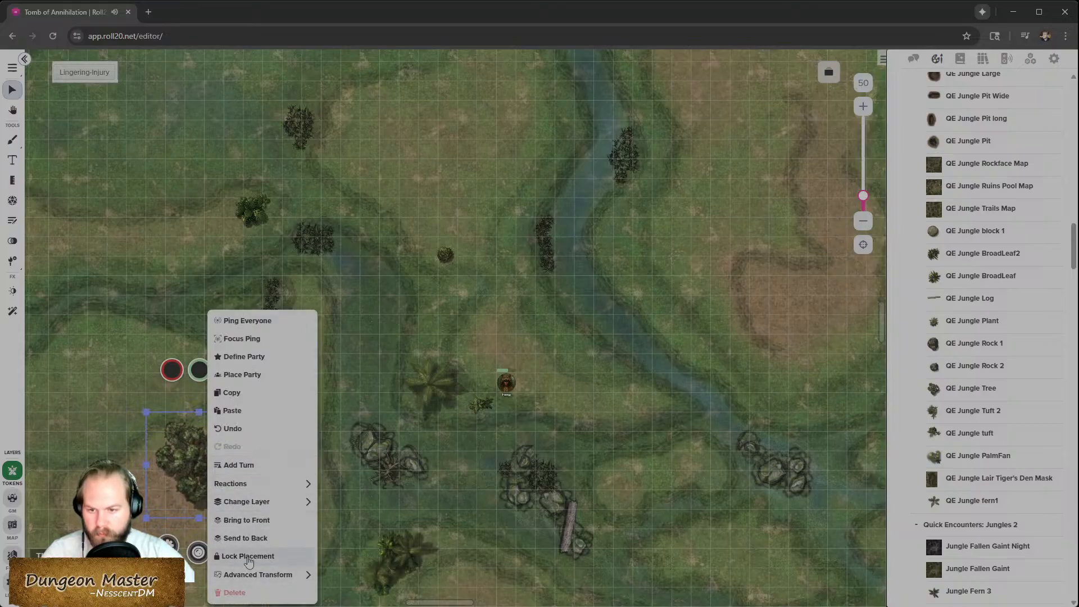
left_click(259, 483)
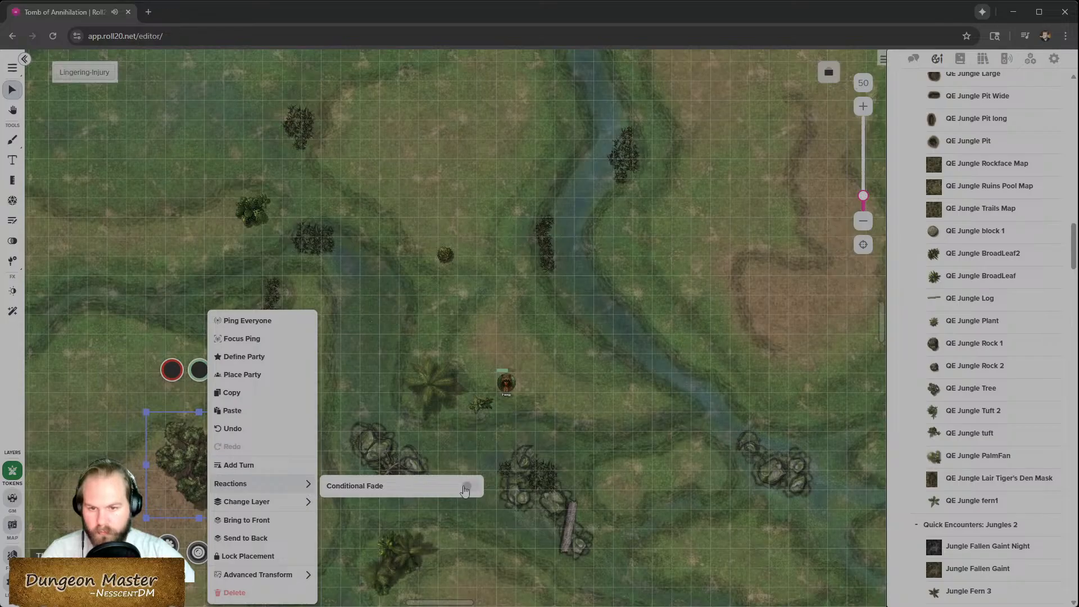
left_click(468, 487)
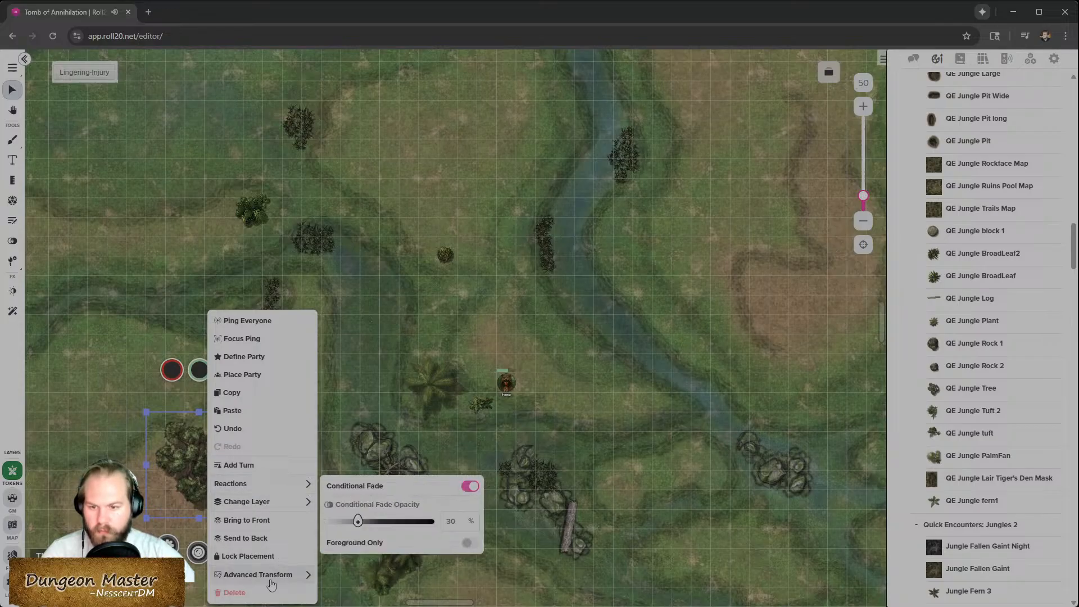
left_click(298, 503)
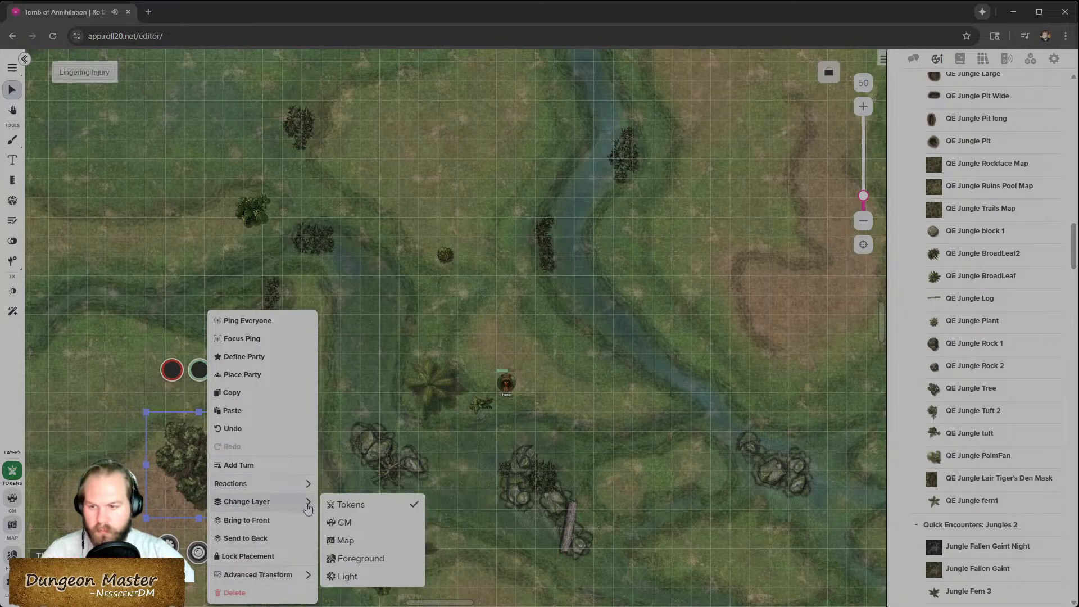
left_click(375, 560)
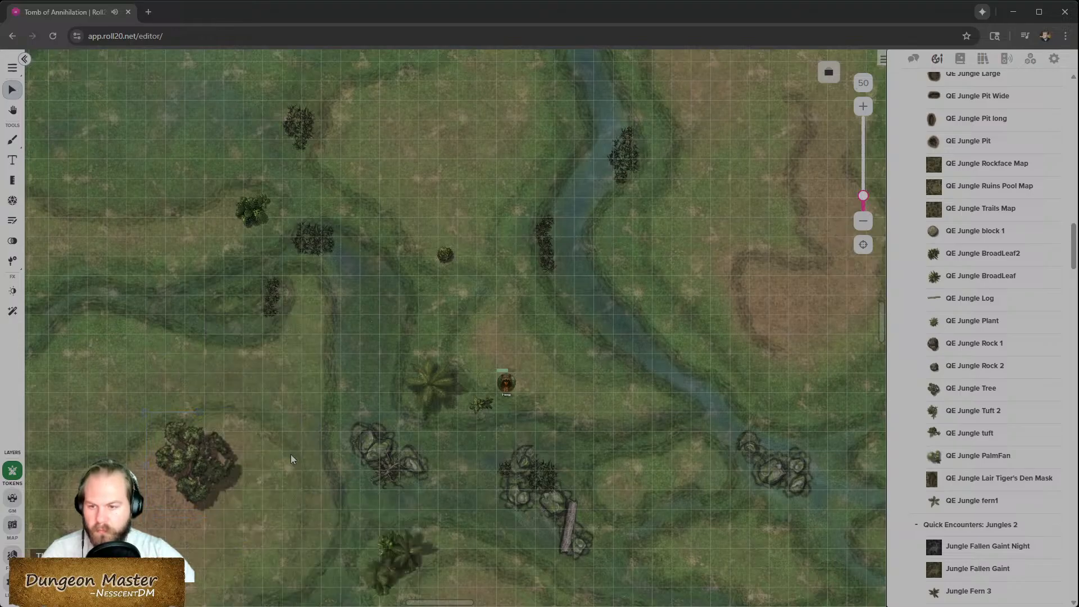
- Place a QE Jungle PalmFan in the western field just west of the jungle tree
scroll(250, 469, "down", 3)
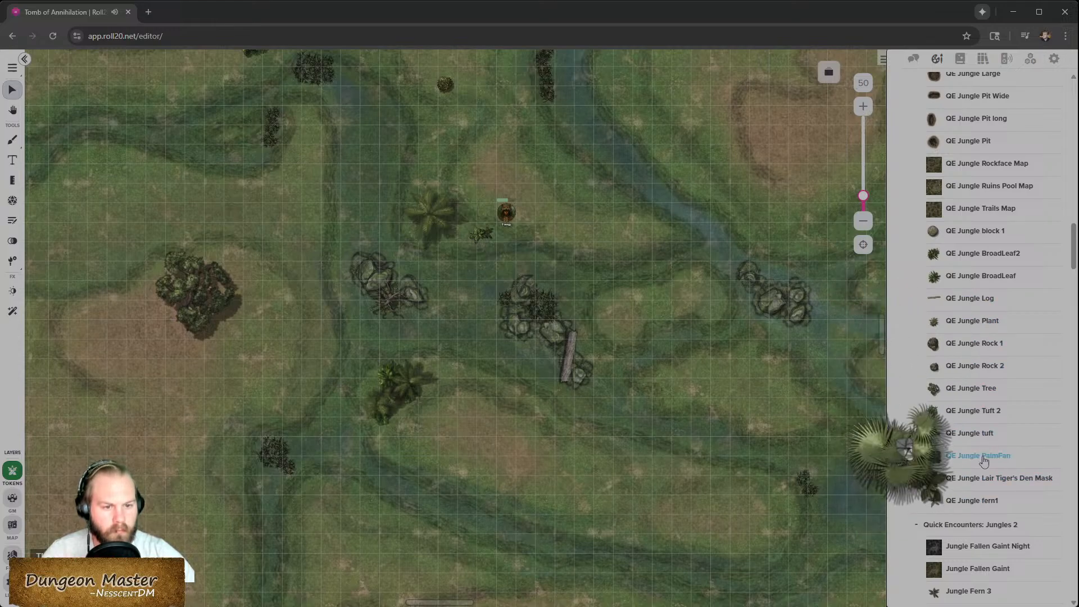
left_click_drag(978, 455, 97, 320)
scroll(149, 363, "up", 3)
scroll(163, 383, "left", 1)
scroll(172, 397, "down", 5)
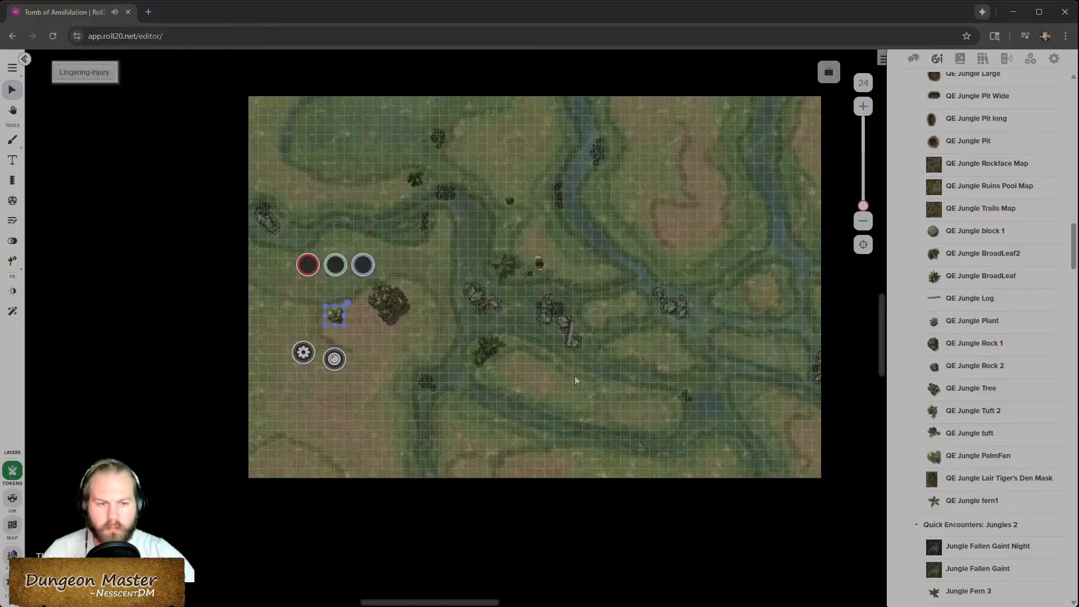
- Place a QE Jungle tuft palm just south of the palm fan and adjust its position
mouse_move(974, 324)
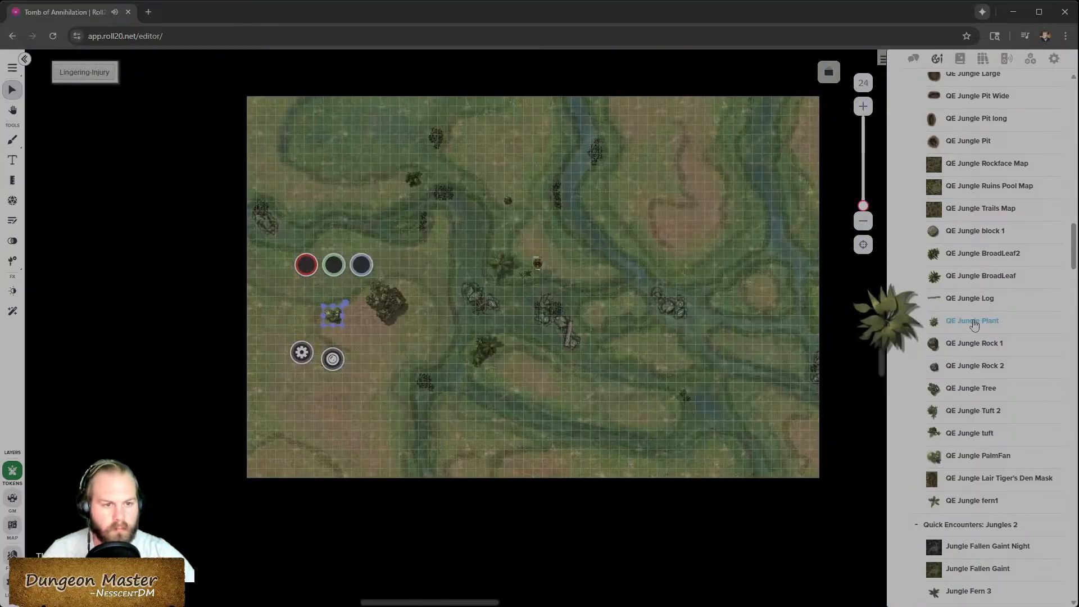
mouse_move(981, 440)
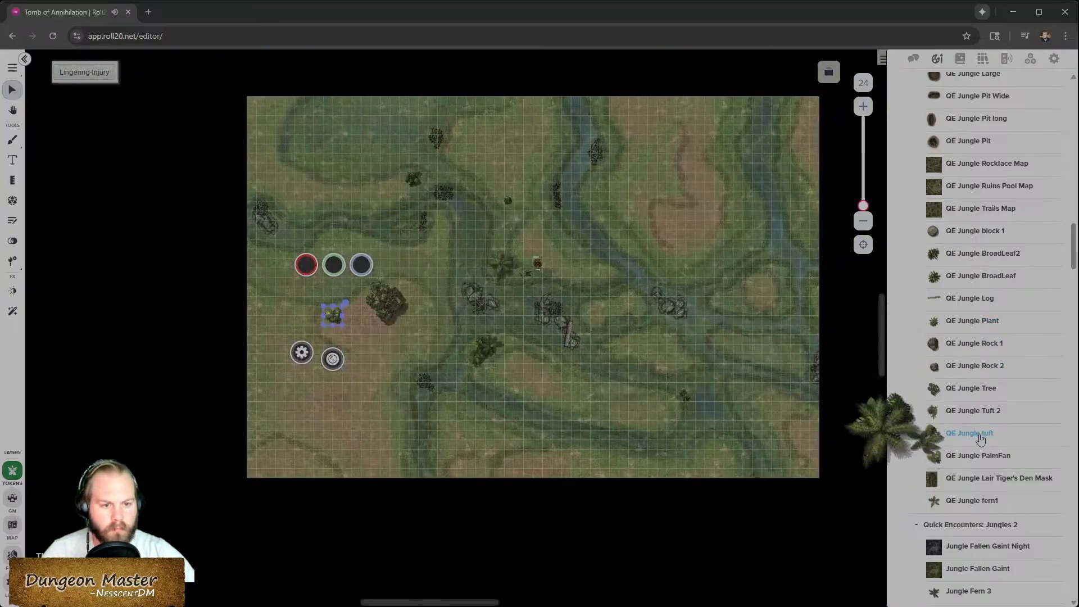
left_click_drag(981, 440, 391, 358)
scroll(391, 357, "up", 5)
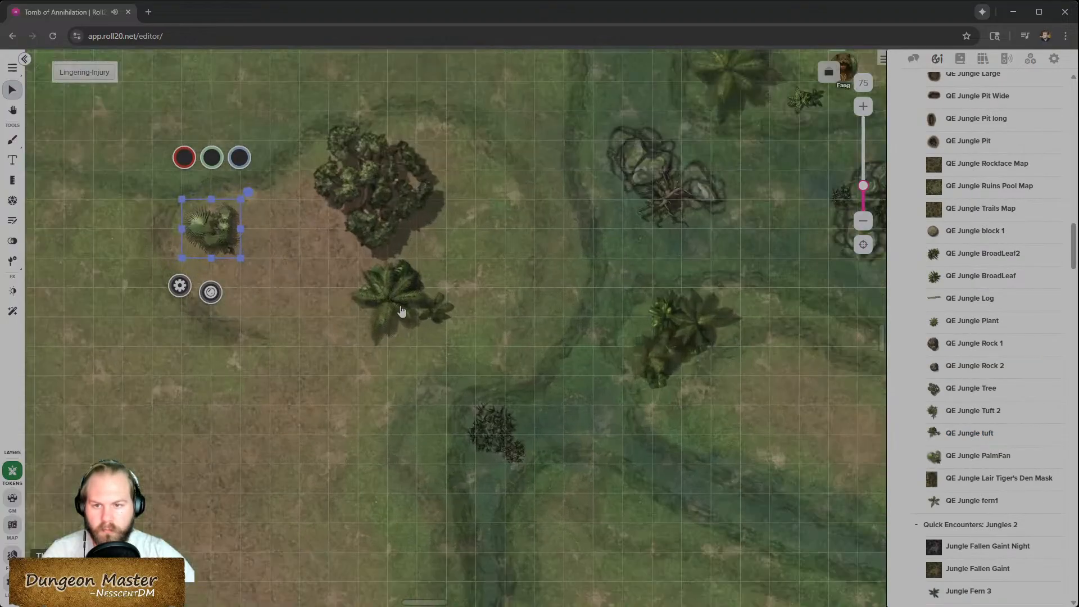
left_click_drag(280, 306, 249, 308)
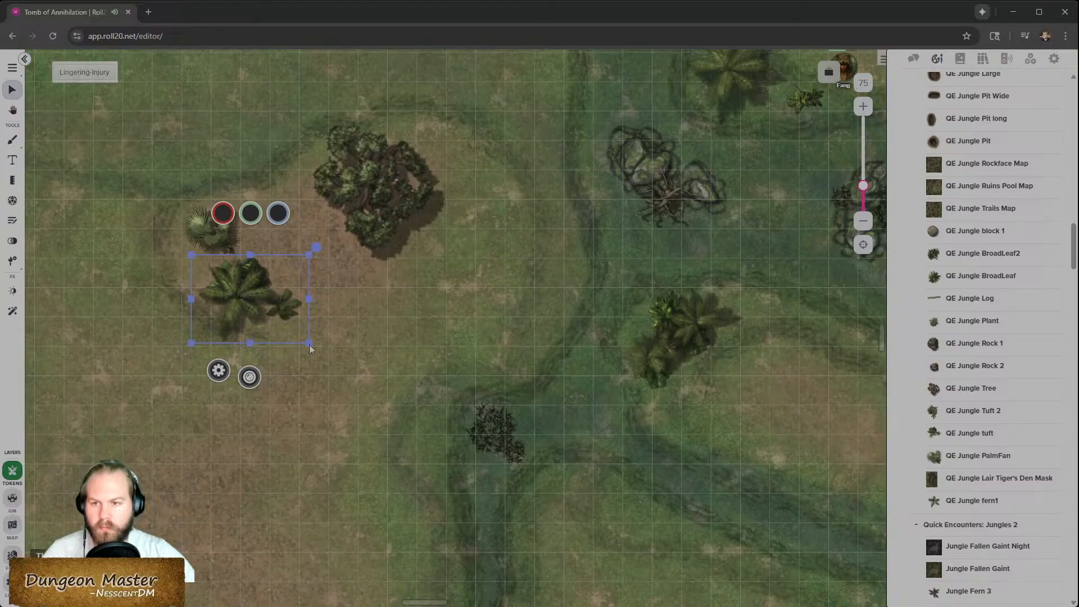
- Send the palm tuft to the back
scroll(310, 348, "up", 2)
right_click(240, 349)
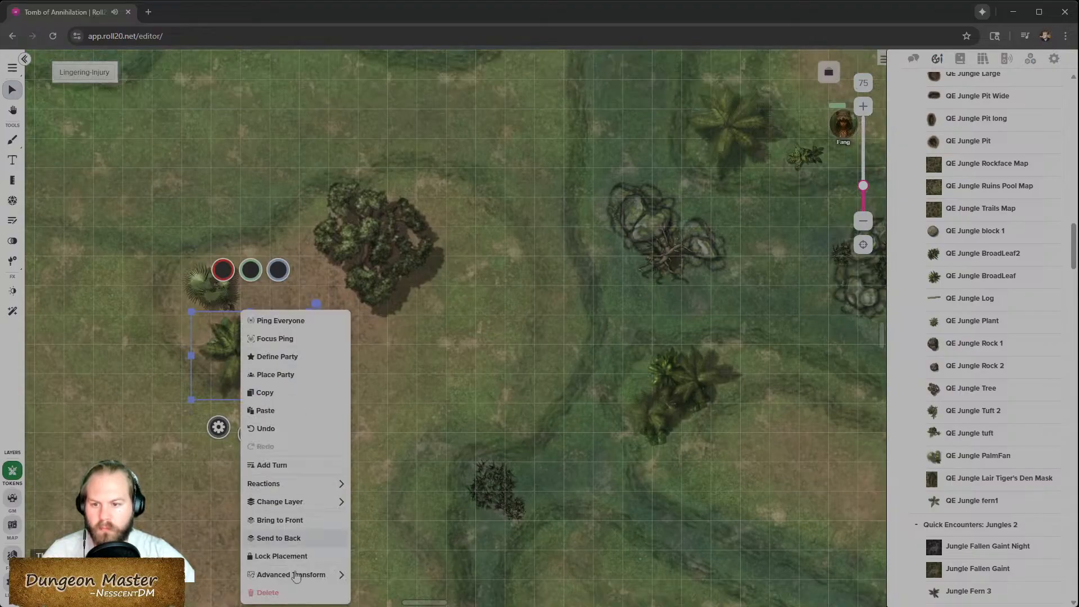
left_click(301, 538)
- Place a QE Jungle Fern 2 on the stream bank below the dark thicket
scroll(298, 398, "down", 2)
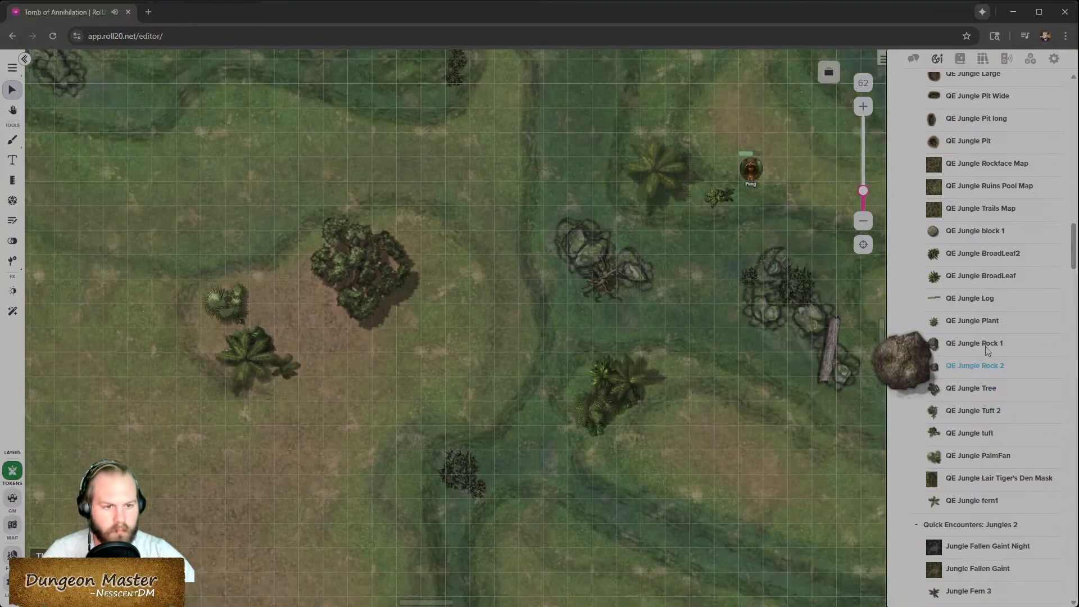
scroll(986, 292, "up", 6)
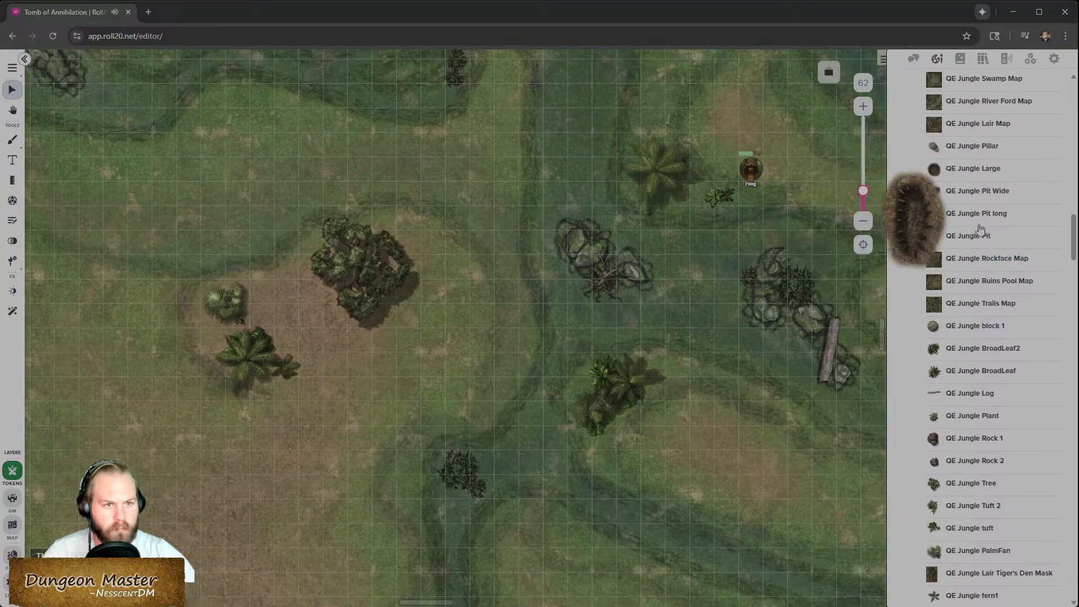
scroll(985, 363, "up", 2)
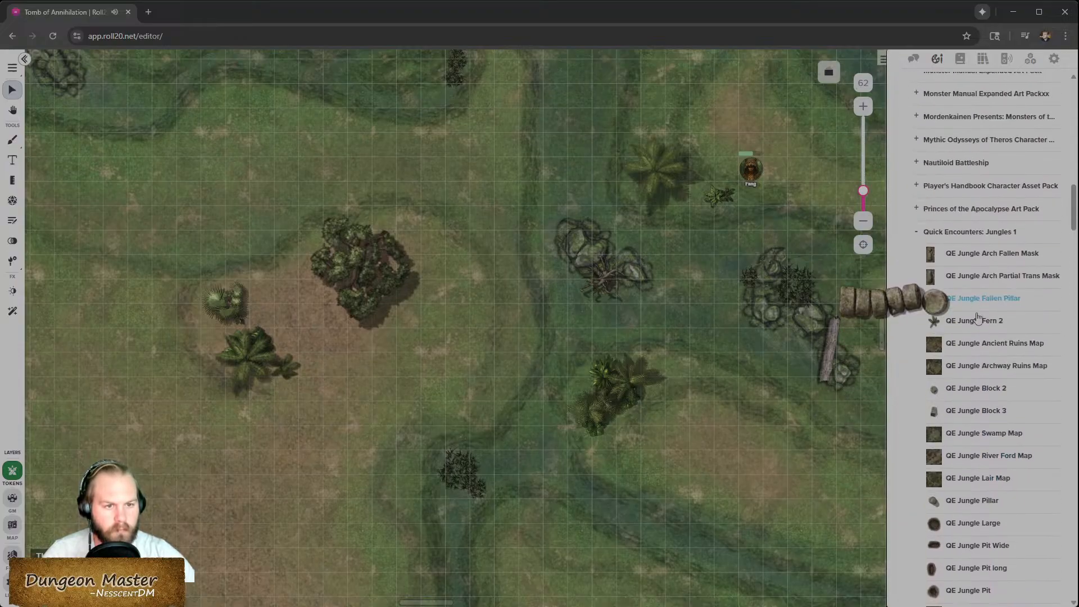
left_click_drag(974, 320, 484, 95)
scroll(509, 245, "up", 5)
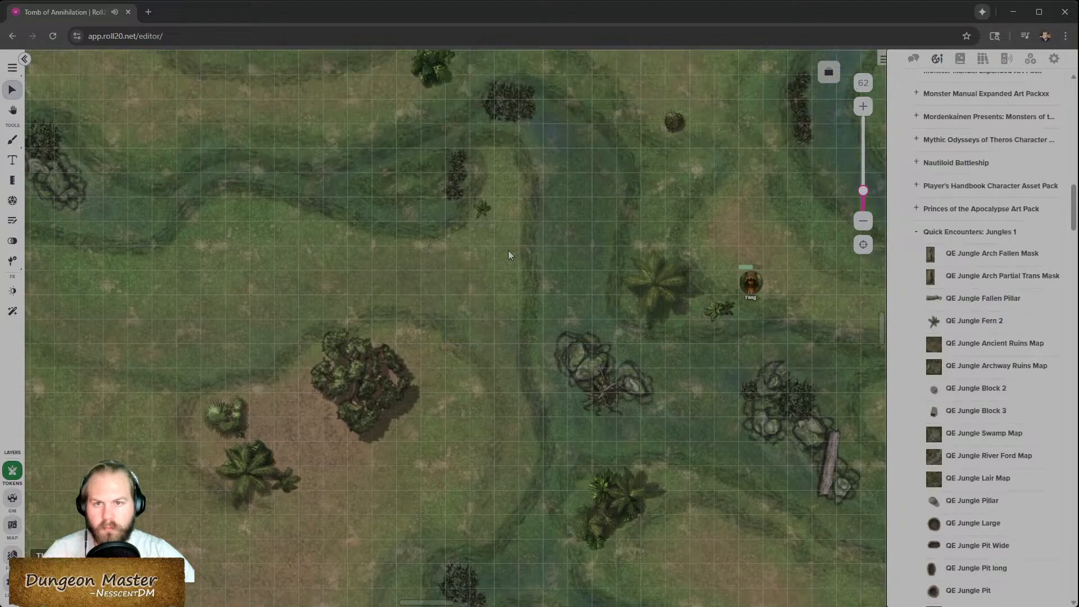
left_click(490, 339)
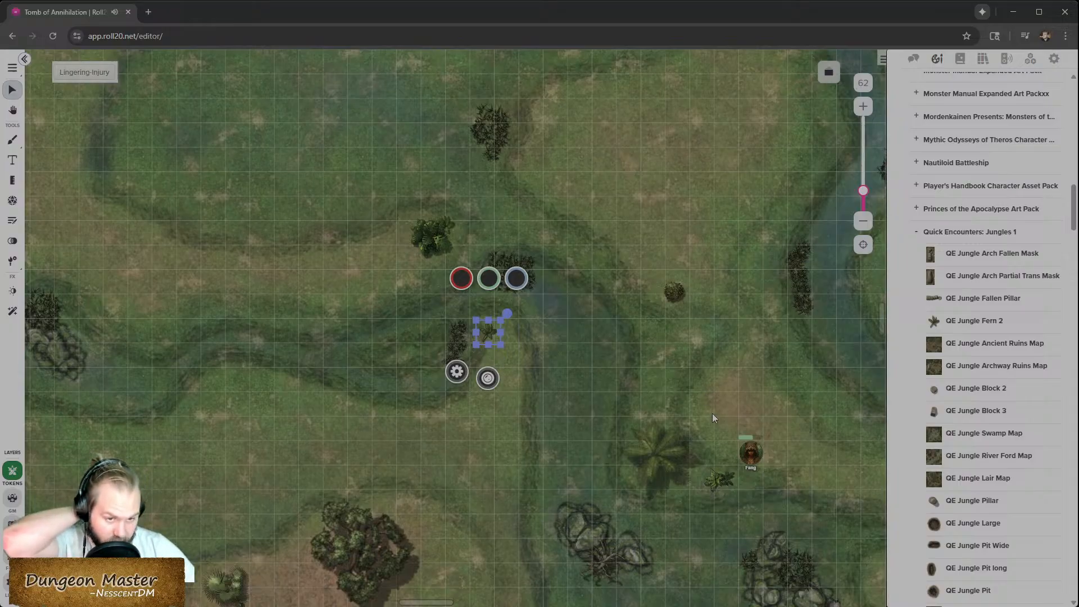
- Place a small jungle fern on the grassy bank east of the stream fork
mouse_move(998, 395)
scroll(976, 337, "up", 8)
scroll(978, 343, "down", 8)
mouse_move(984, 349)
scroll(984, 348, "down", 6)
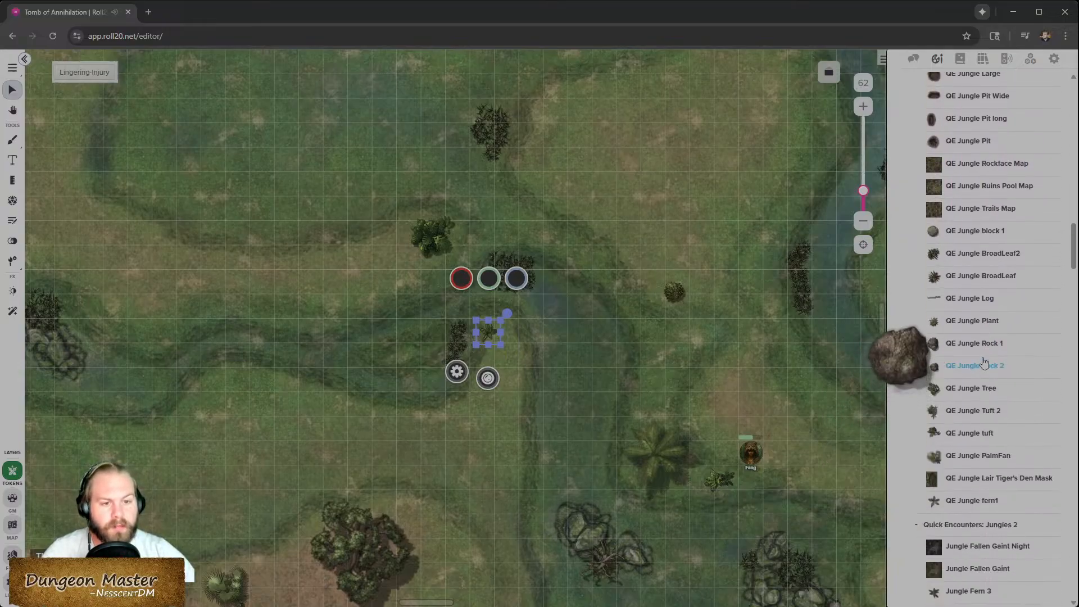
scroll(984, 388, "down", 4)
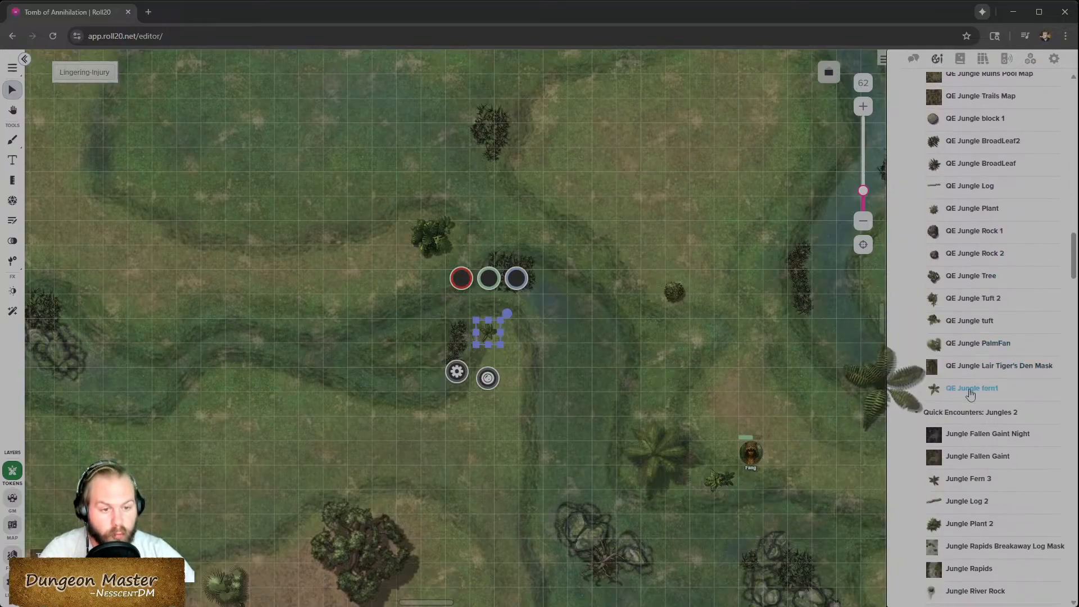
scroll(971, 393, "down", 3)
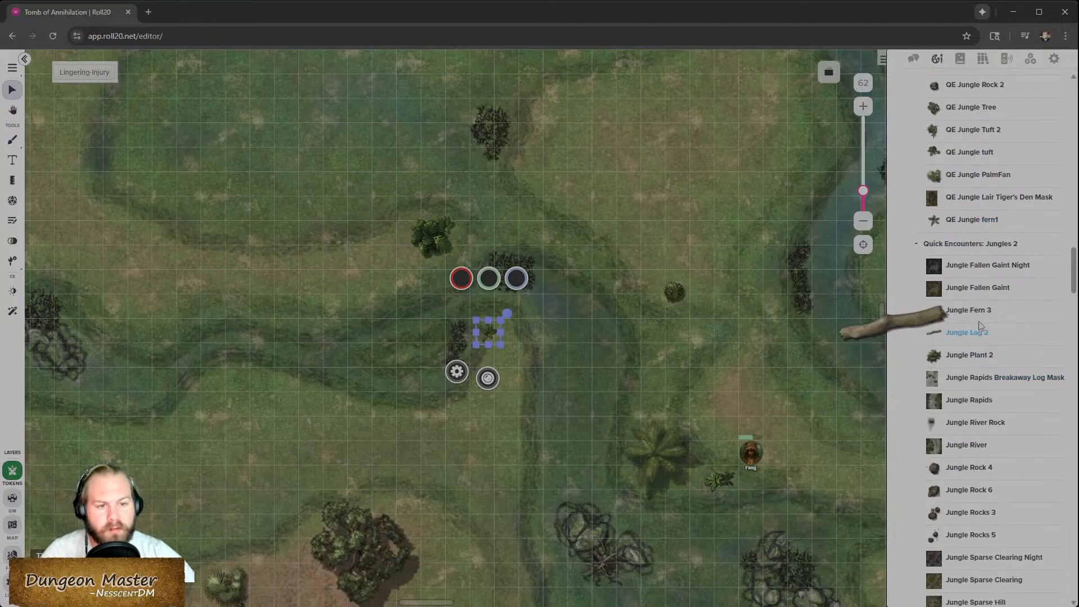
left_click_drag(981, 318, 599, 264)
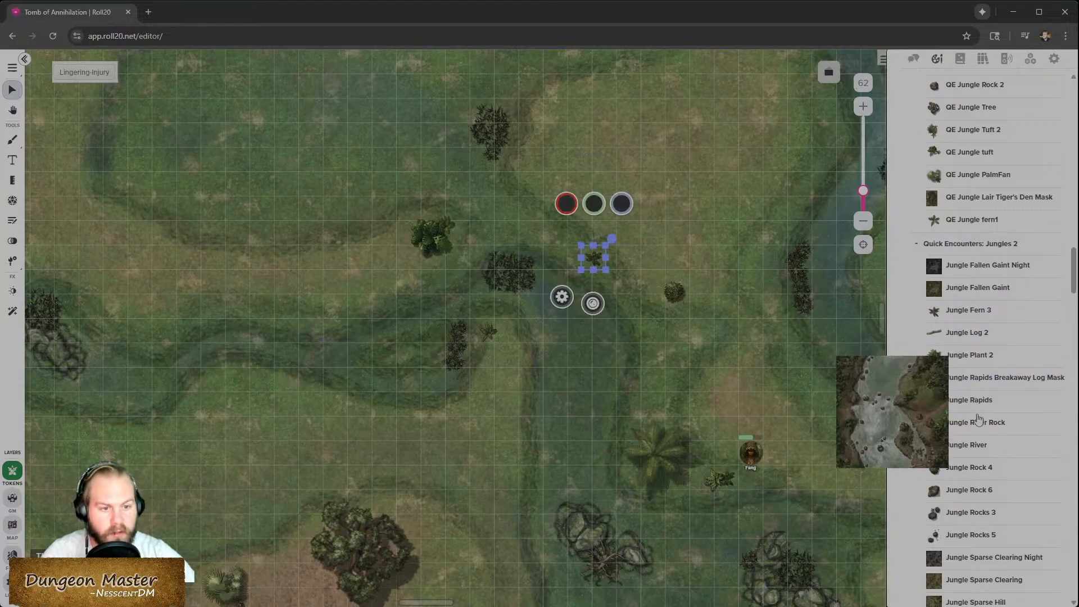
- Place a Jungle Sword Plant beside the new fern on the stream bank
scroll(977, 500, "down", 3)
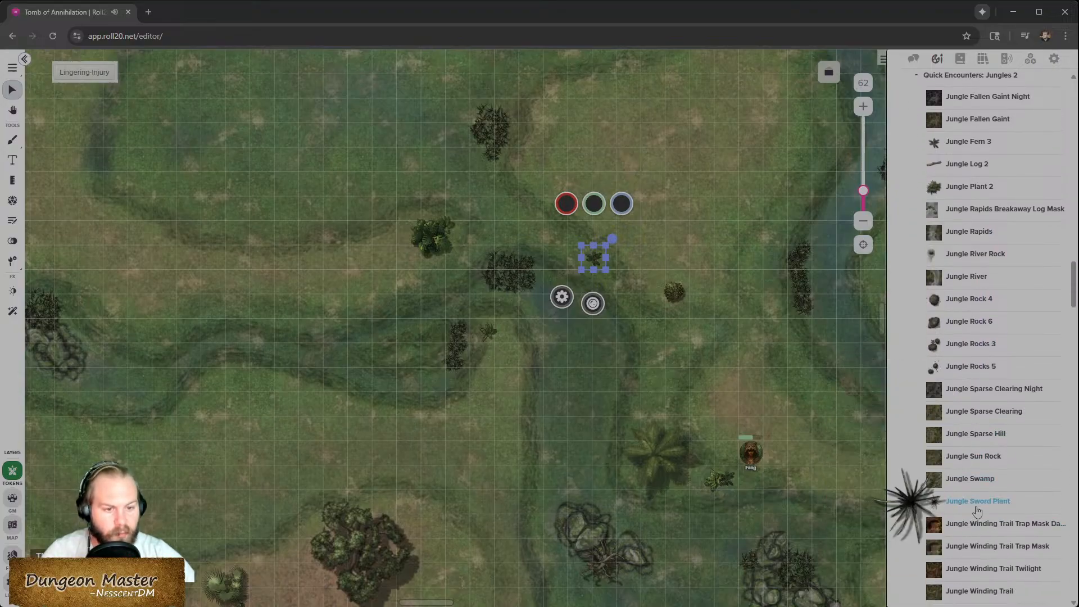
left_click_drag(975, 505, 593, 247)
scroll(588, 253, "up", 5)
left_click(679, 333)
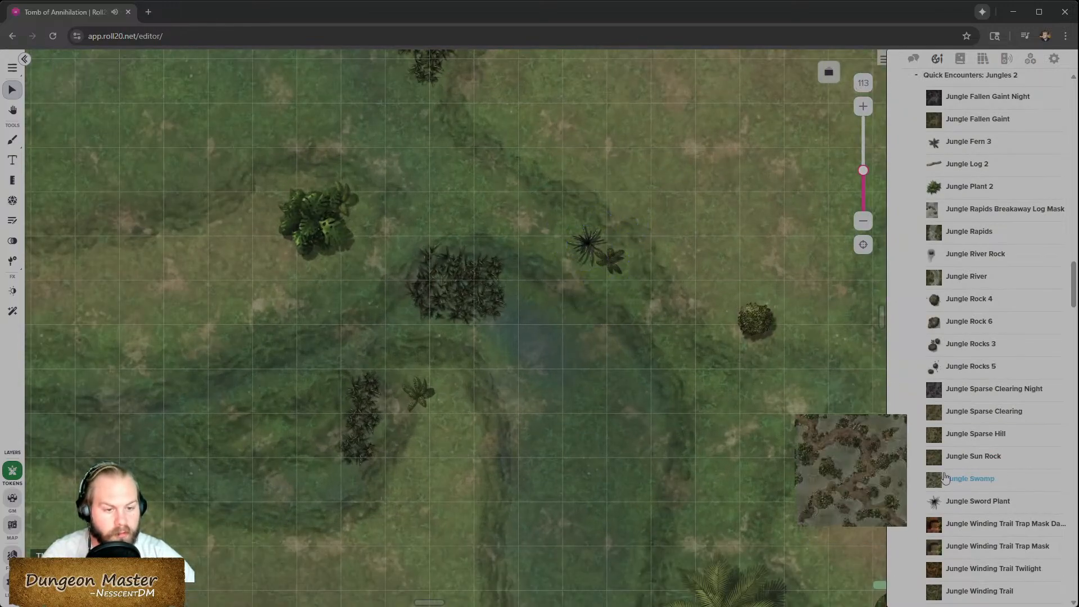
- Place a Jungle tuft 4 and move it by the stream north of the jungle tree
scroll(995, 489, "down", 3)
scroll(981, 469, "down", 1)
left_click_drag(972, 462, 755, 442)
scroll(450, 313, "down", 4)
scroll(458, 312, "down", 3)
left_click_drag(640, 247, 396, 363)
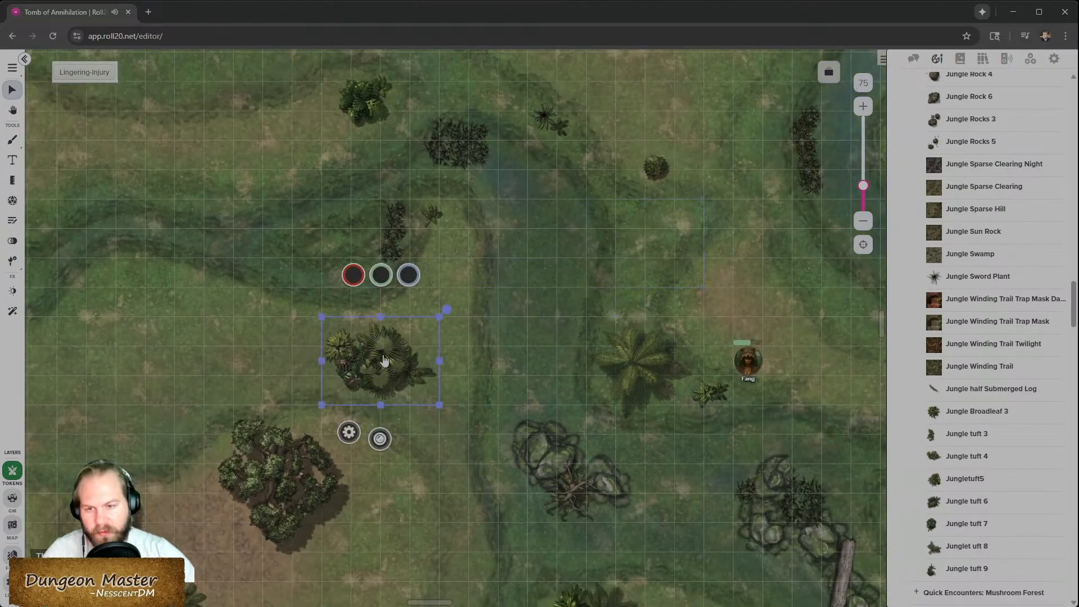
key("ctrl+v")
key("ctrl+v")
key("ctrl+v")
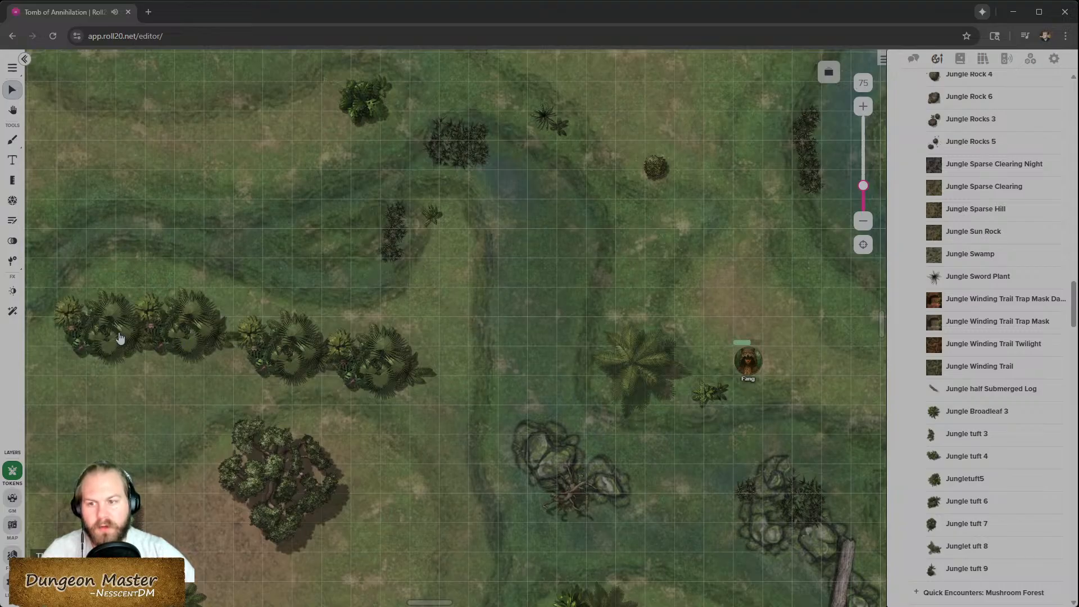
left_click(189, 333)
left_click_drag(194, 340, 394, 341)
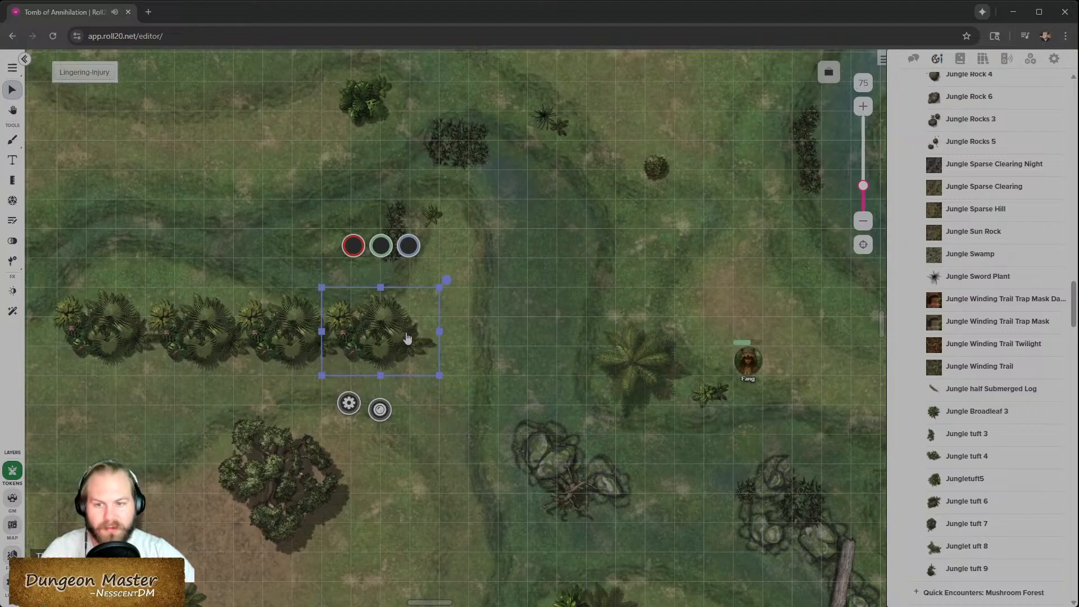
left_click_drag(398, 339, 127, 334)
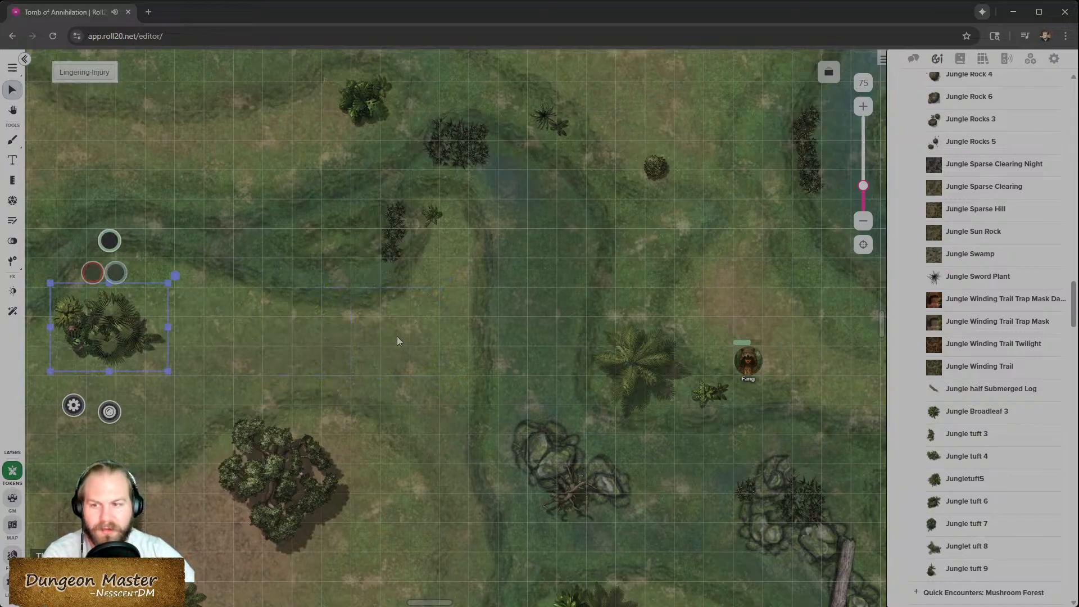
key("Delete")
- Select the jungle props placed around the northern stream fork and move them to another layer
key("Left")
key("Left")
key("Left")
key("Left")
key("Left")
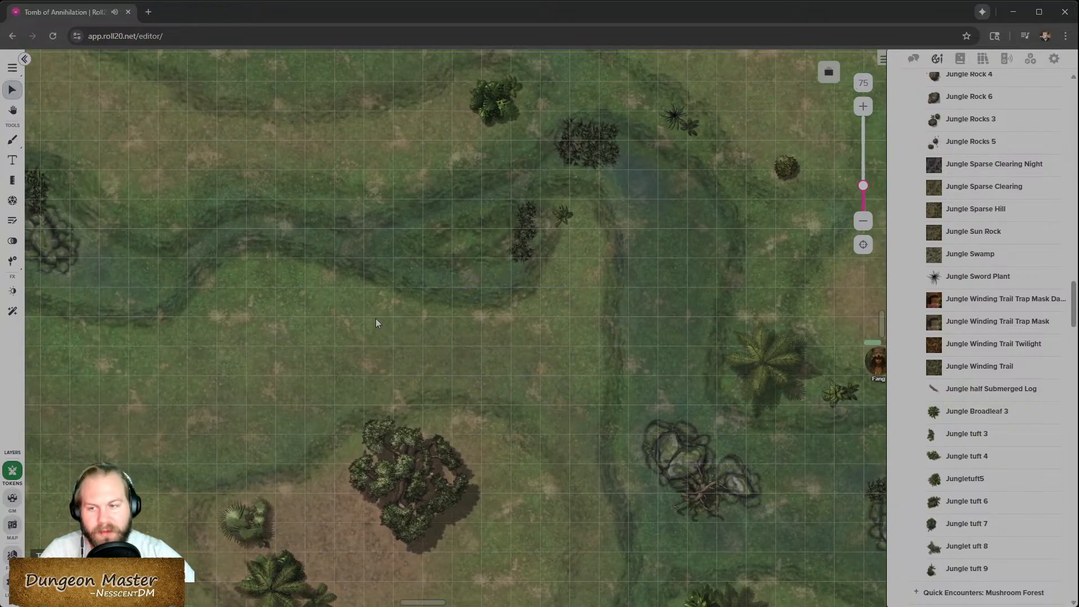
key("Down")
key("Down")
key("Right")
key("Right")
key("Right")
key("Right")
key("Right")
key("Right")
key("Right")
key("Right")
key("Right")
key("Right")
key("Right")
key("Right")
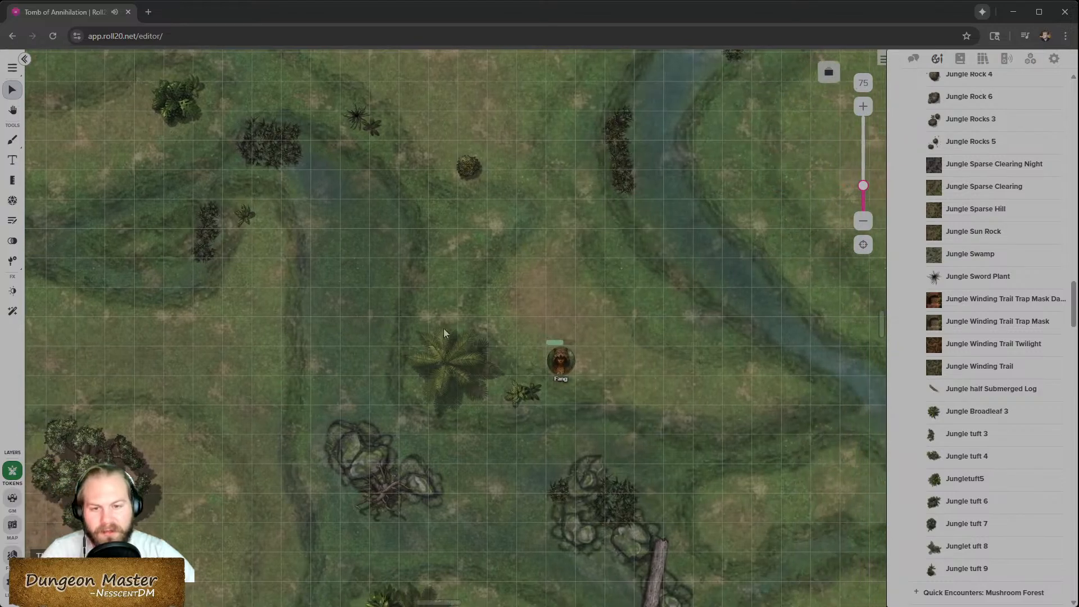
key("Down")
key("Down")
key("Down")
key("Down")
key("Down")
key("Down")
key("Down")
key("Down")
key("Down")
key("Down")
scroll(535, 358, "down", 3)
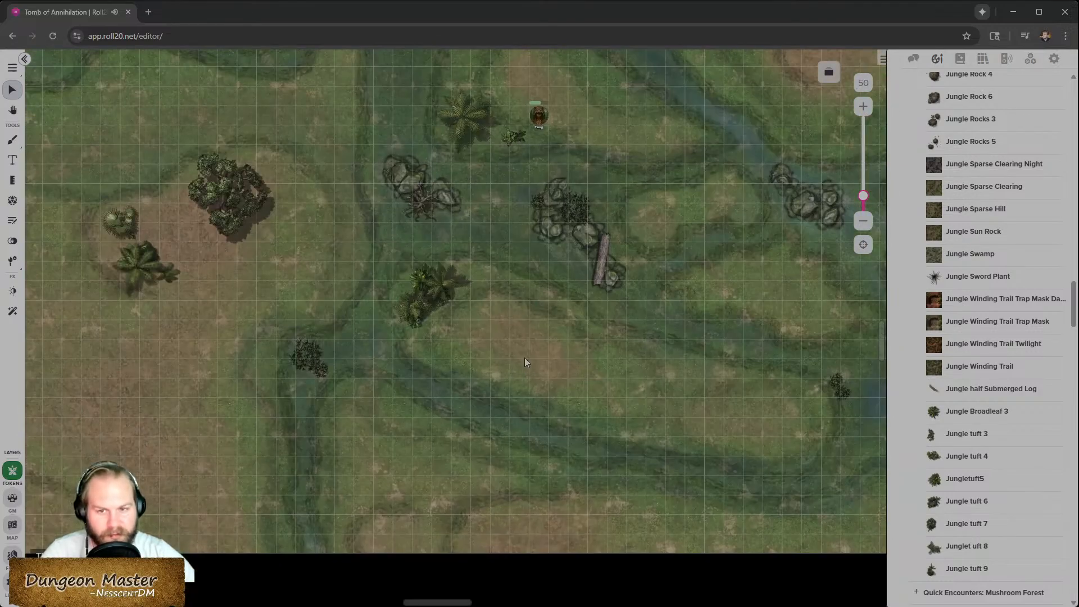
scroll(523, 362, "down", 4)
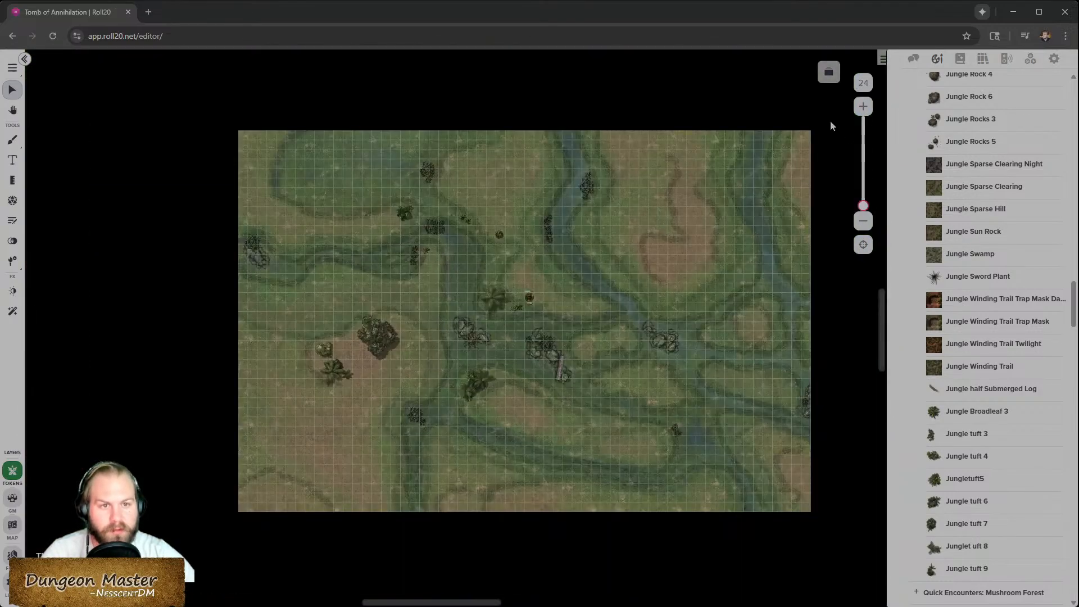
key("Up")
key("Up")
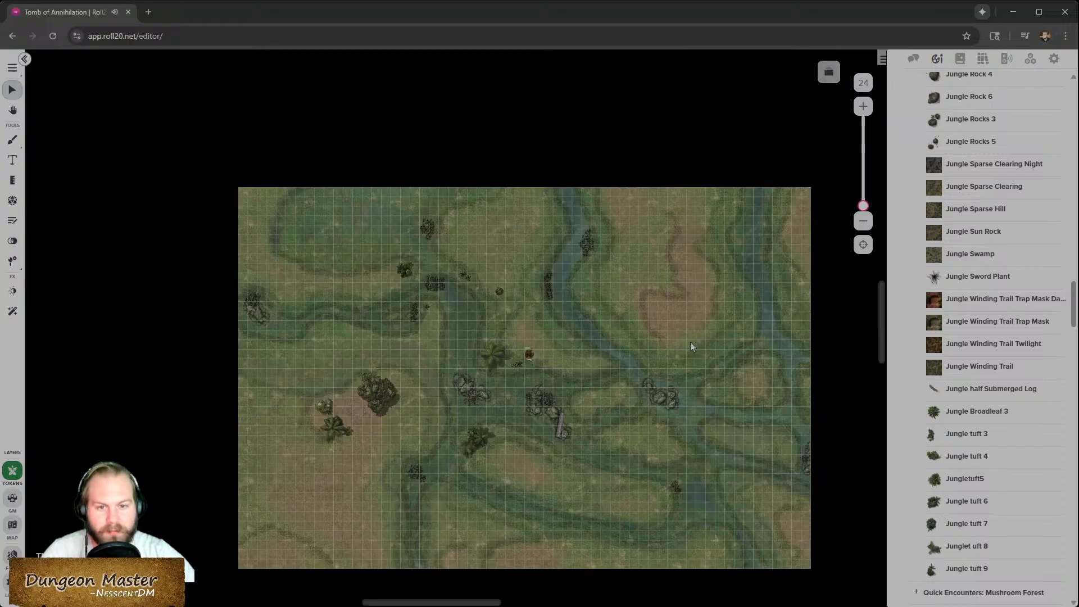
right_click(684, 340)
left_click(710, 436)
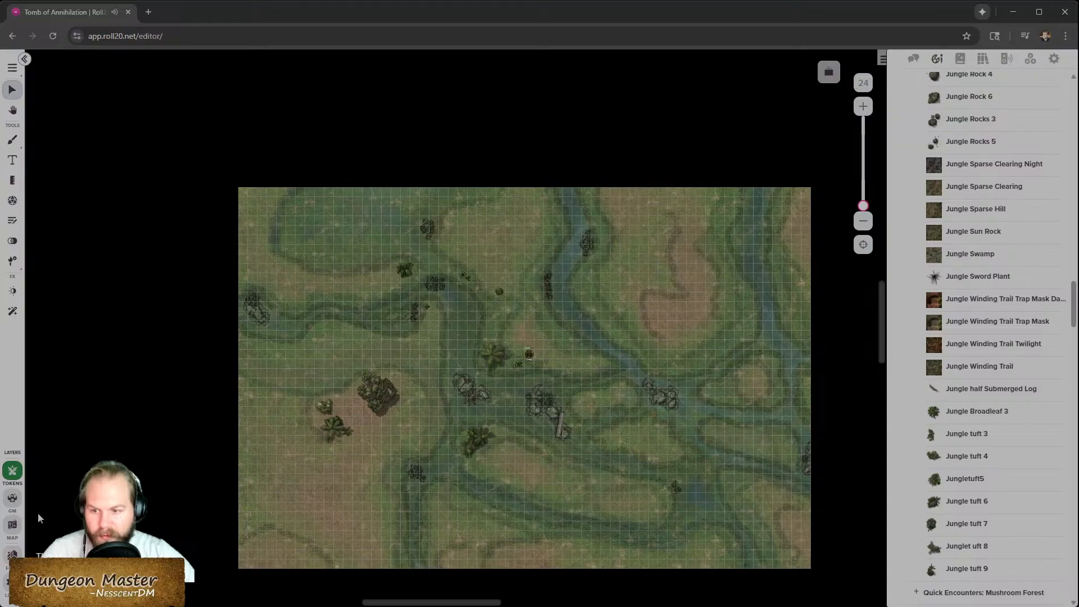
left_click_drag(233, 533, 723, 187)
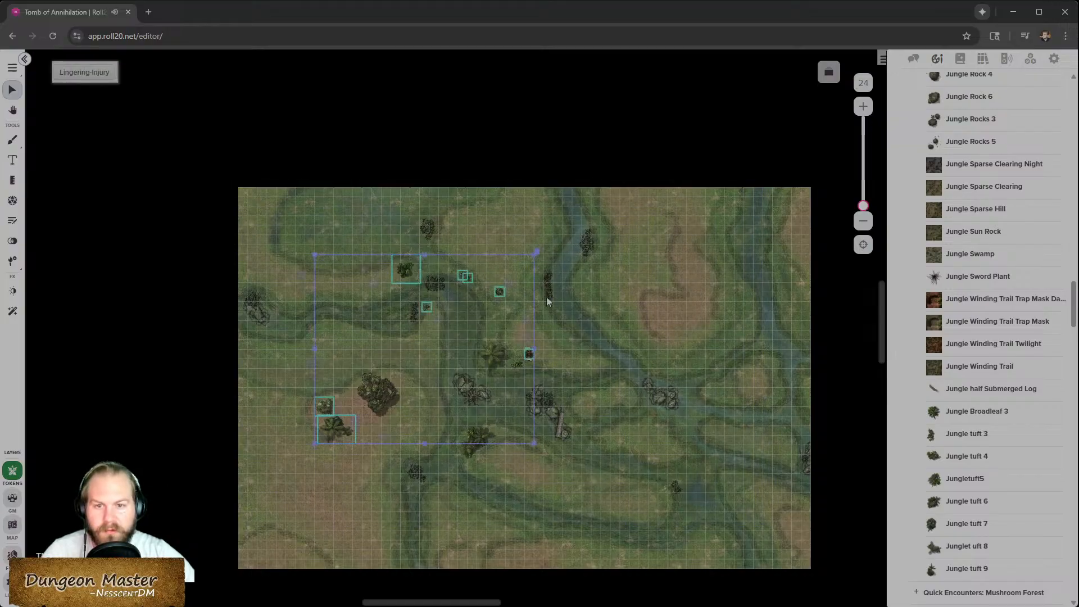
right_click(510, 288)
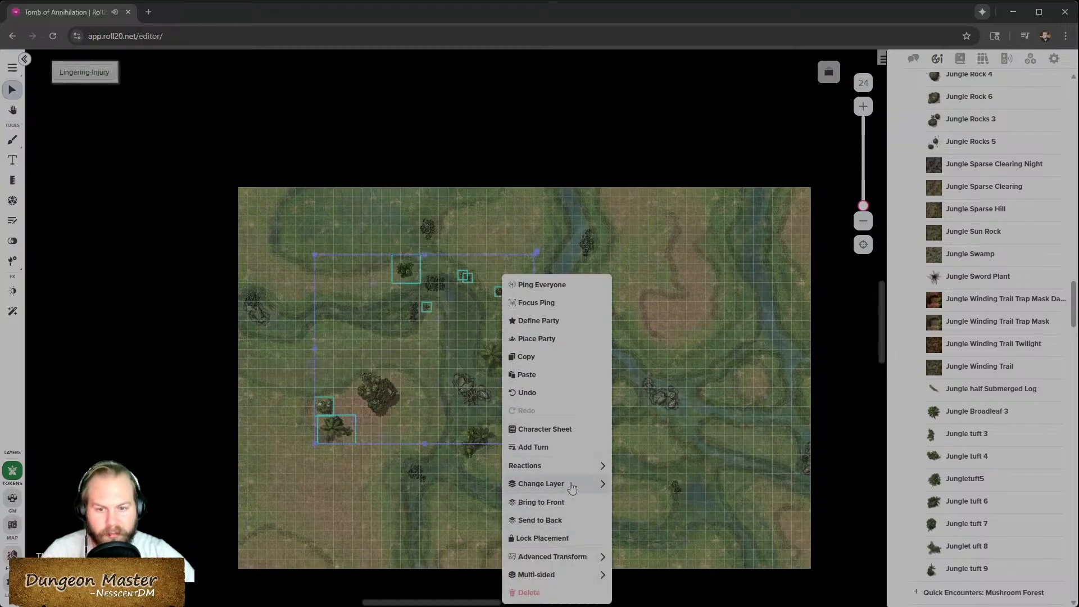
mouse_move(568, 492)
left_click(655, 531)
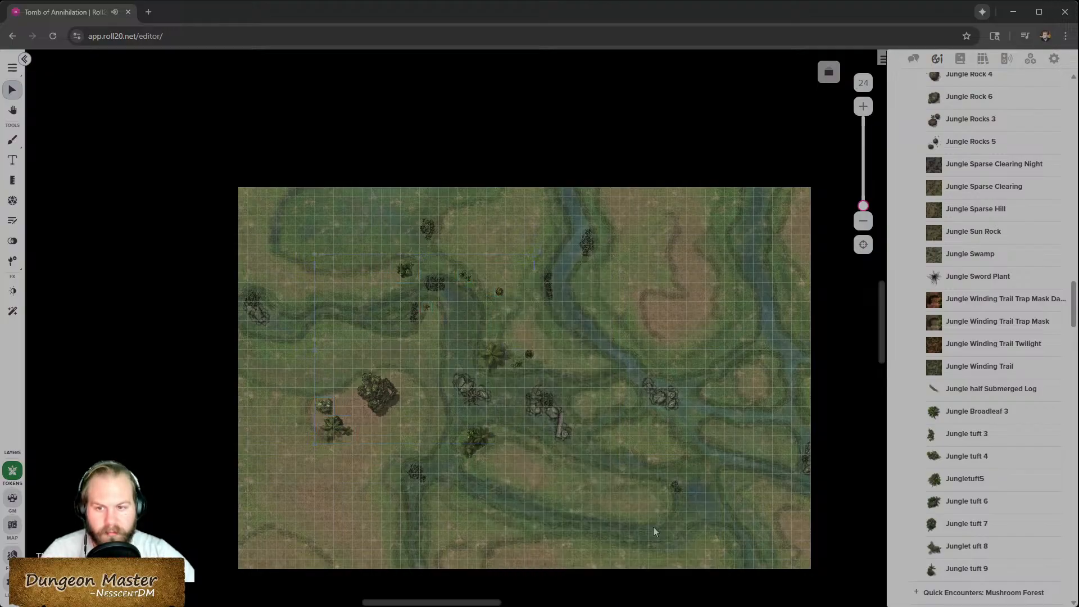
- Switch to the map layer and choose the river side of the multi-sided battle map
scroll(405, 408, "up", 3)
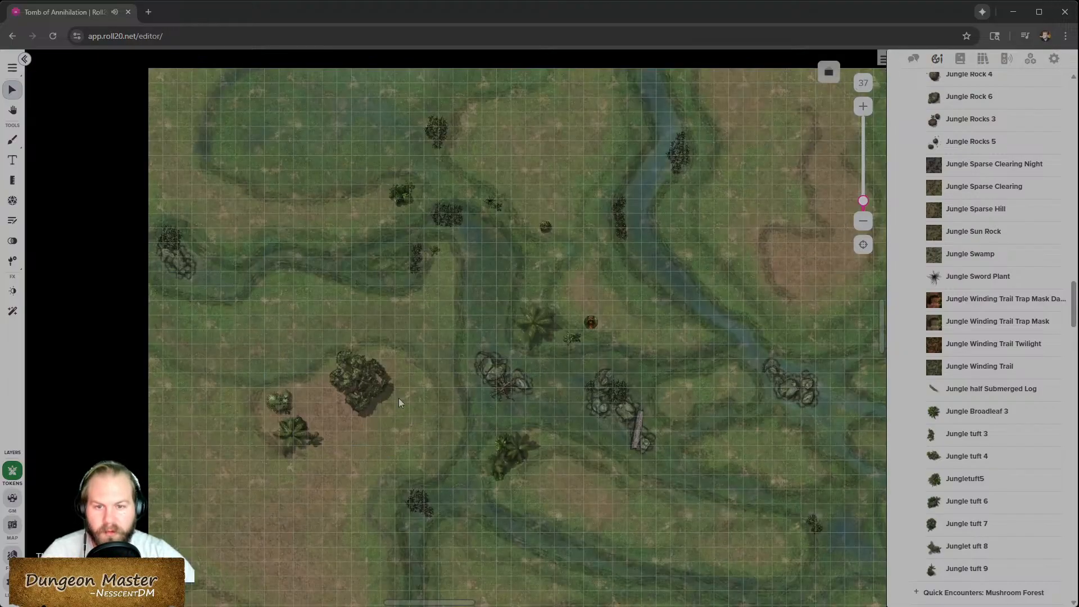
scroll(399, 399, "up", 2)
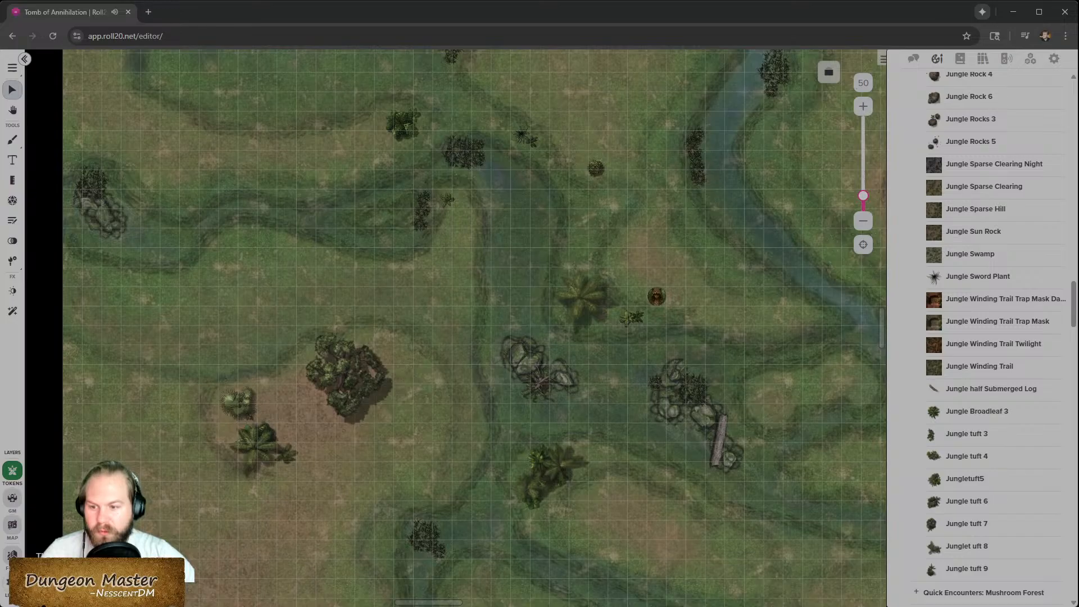
left_click(19, 527)
right_click(218, 246)
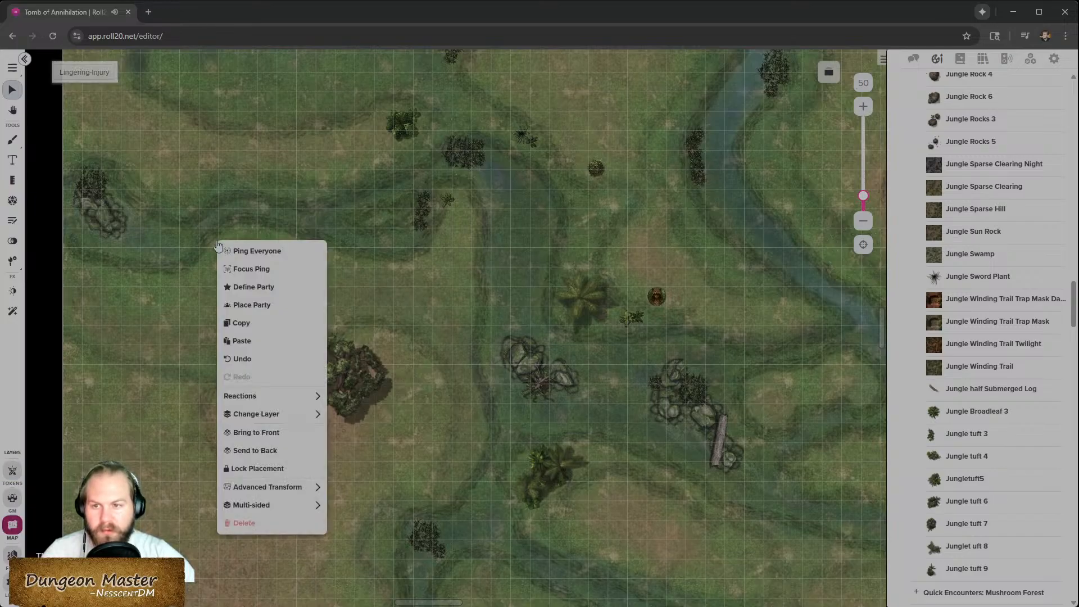
mouse_move(303, 505)
left_click(388, 524)
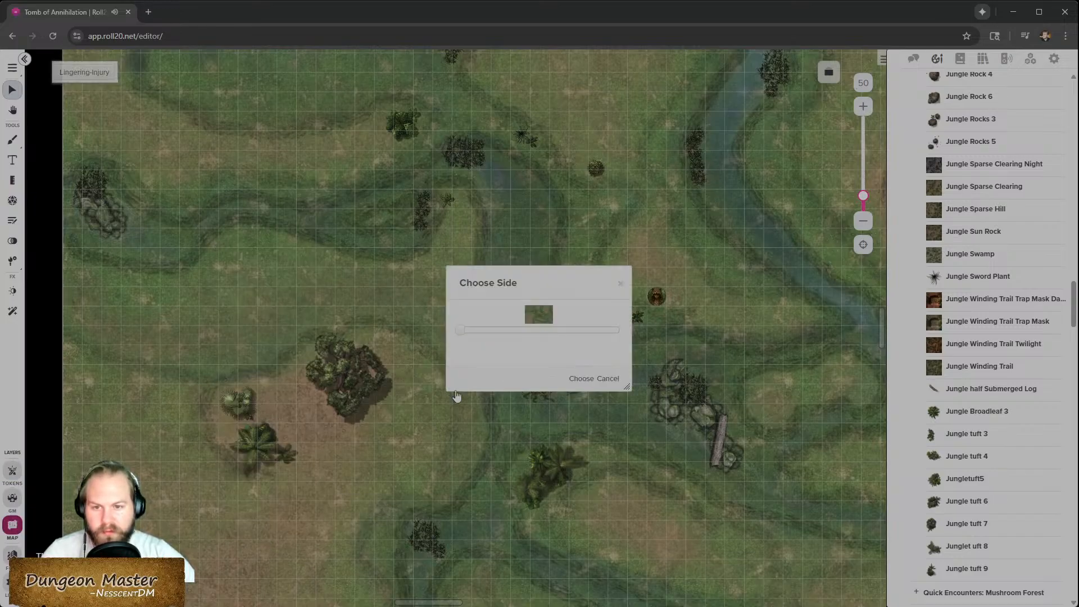
left_click(579, 379)
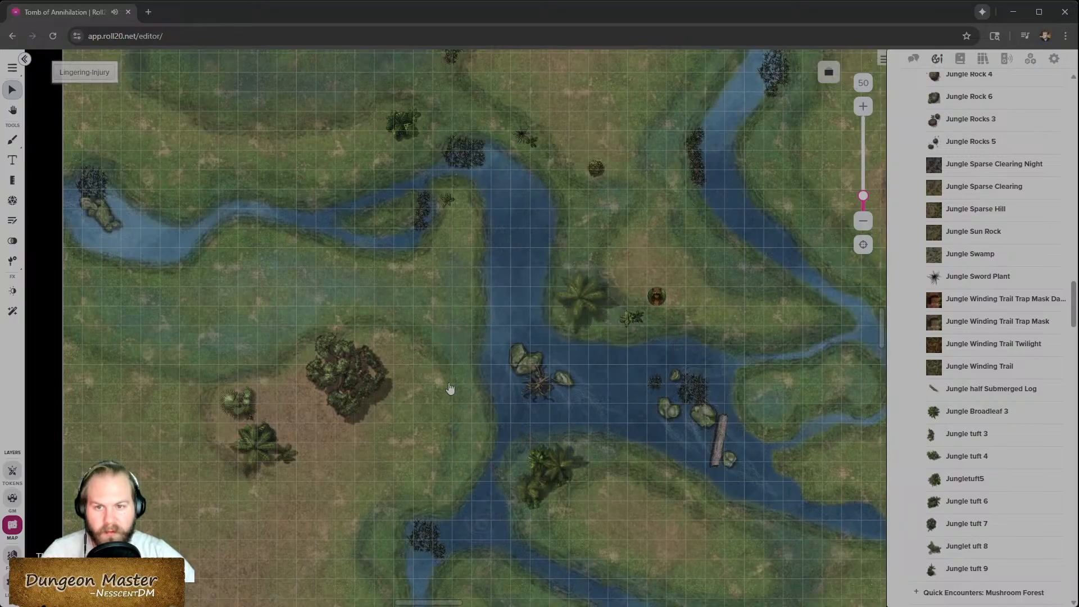
scroll(450, 388, "down", 3)
scroll(581, 374, "up", 2)
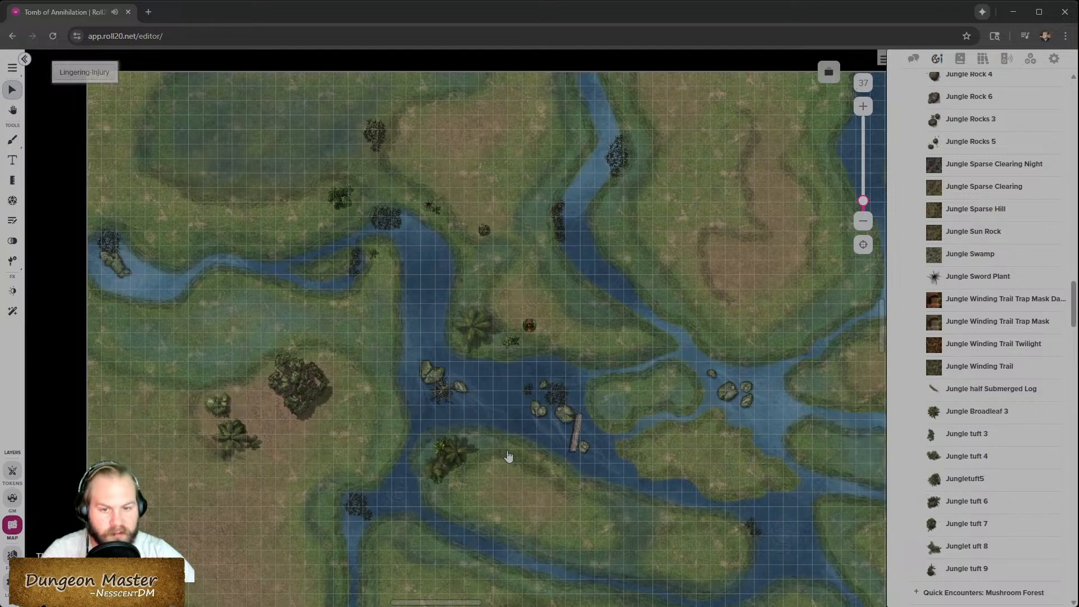
mouse_move(973, 570)
scroll(973, 571, "down", 1)
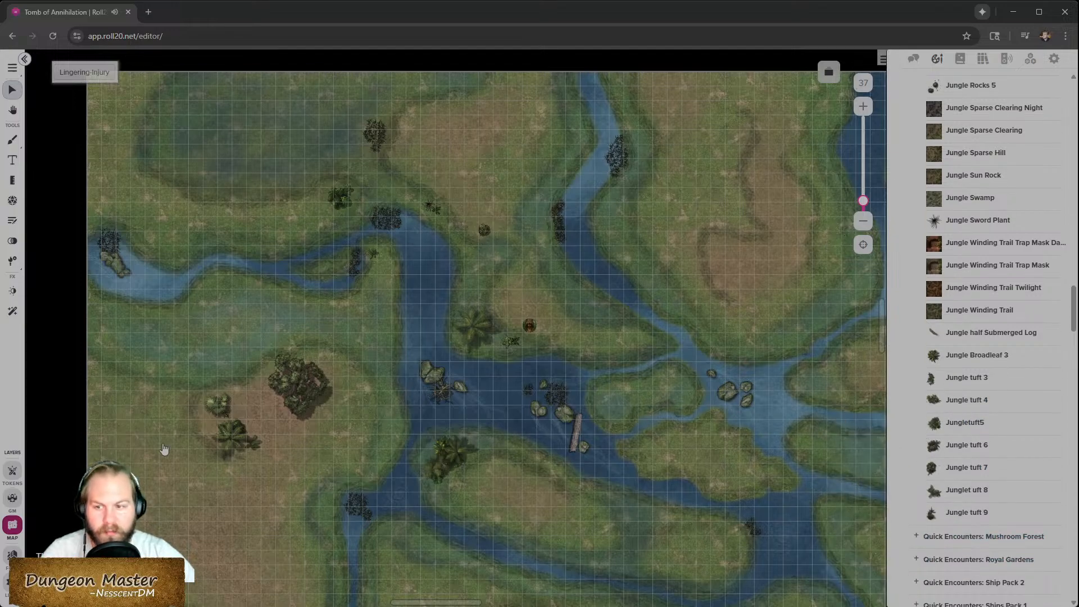
right_click(244, 323)
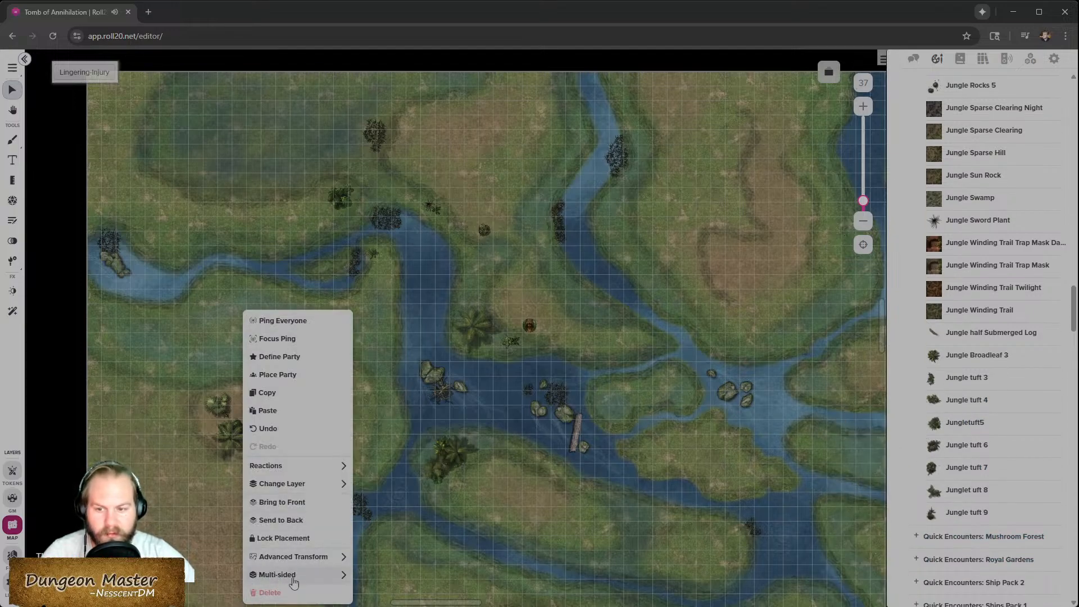
scroll(545, 411, "up", 3)
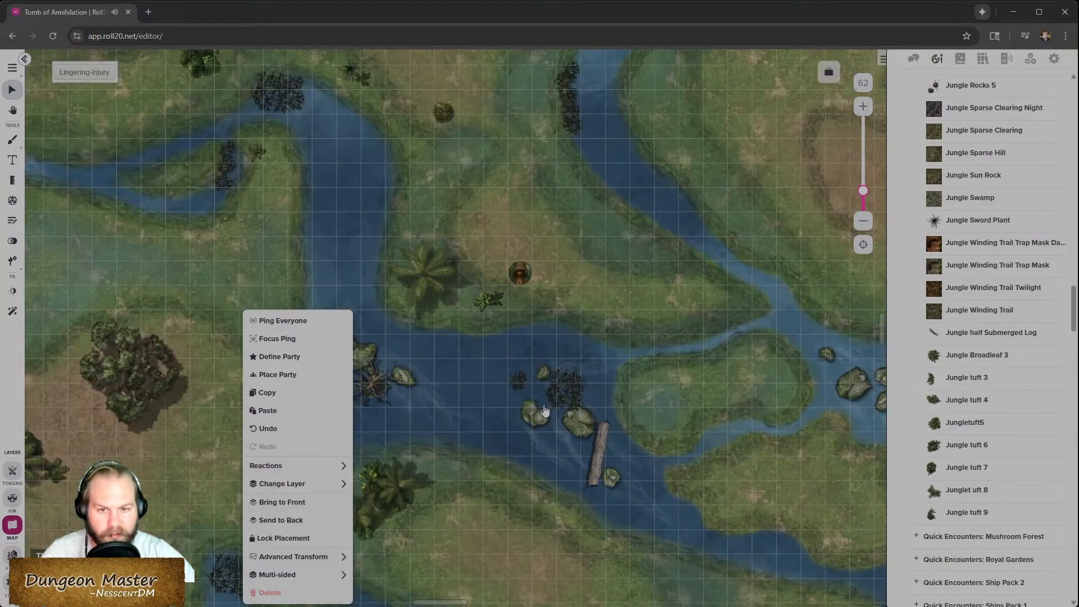
scroll(481, 438, "down", 2)
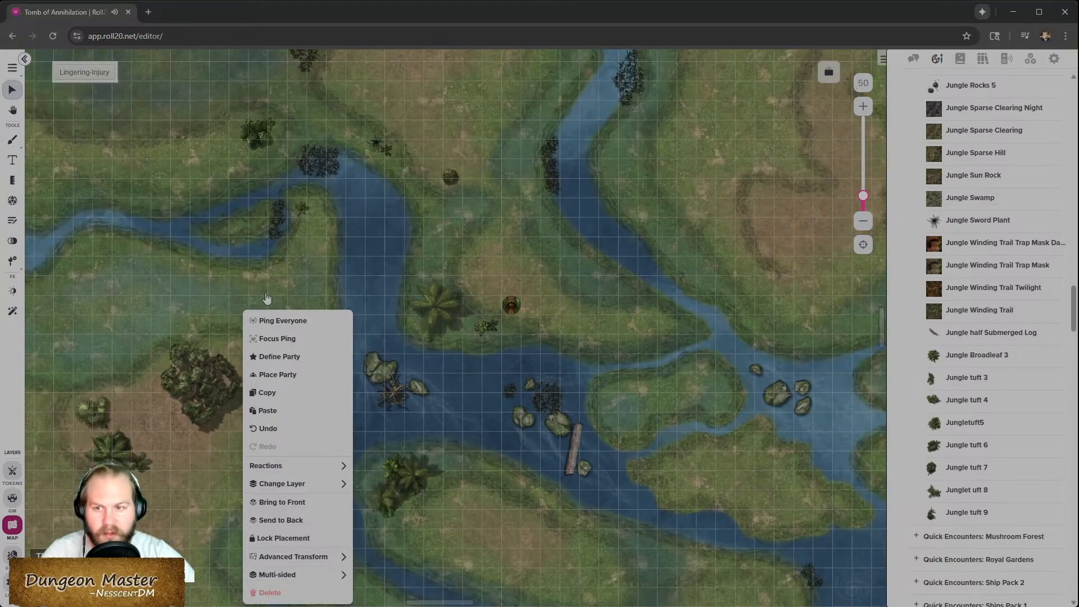
left_click(102, 331)
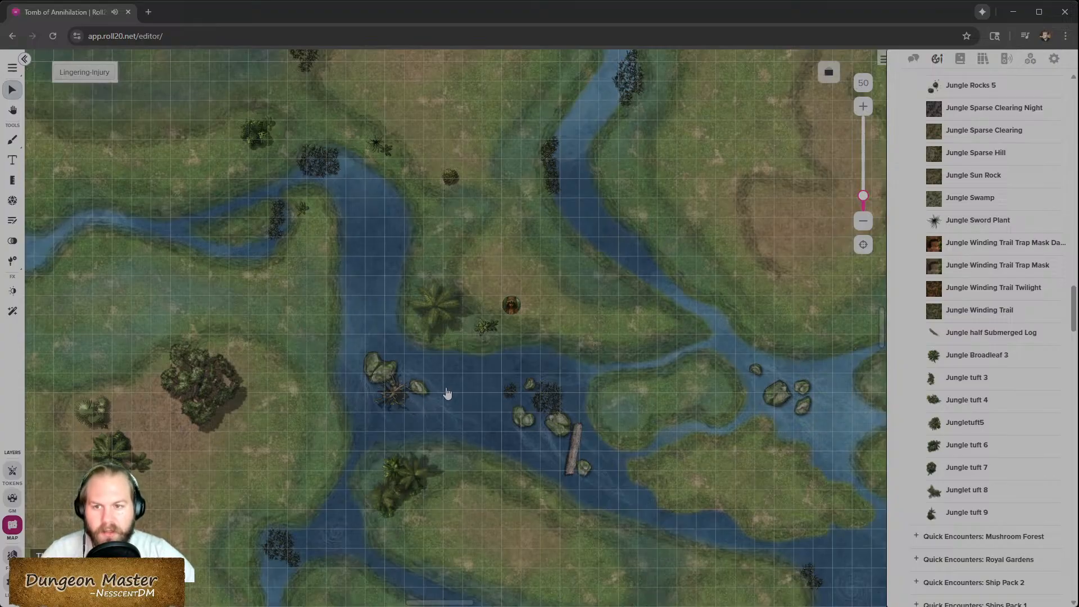
- Choose the flooded side of the multi-sided battle map with the side chooser
scroll(447, 387, "left", 3)
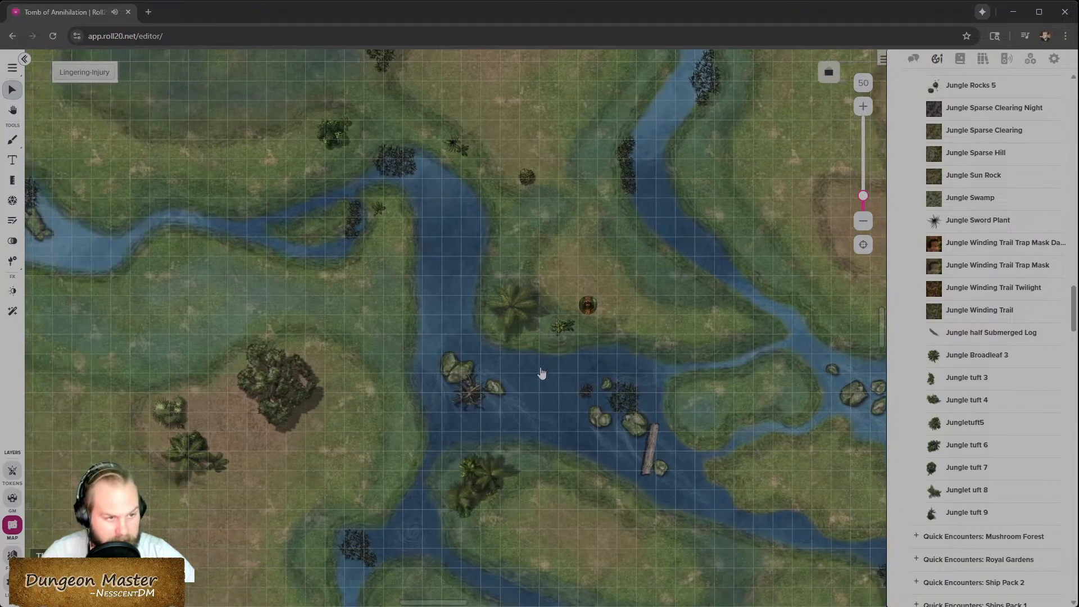
right_click(395, 341)
mouse_move(450, 575)
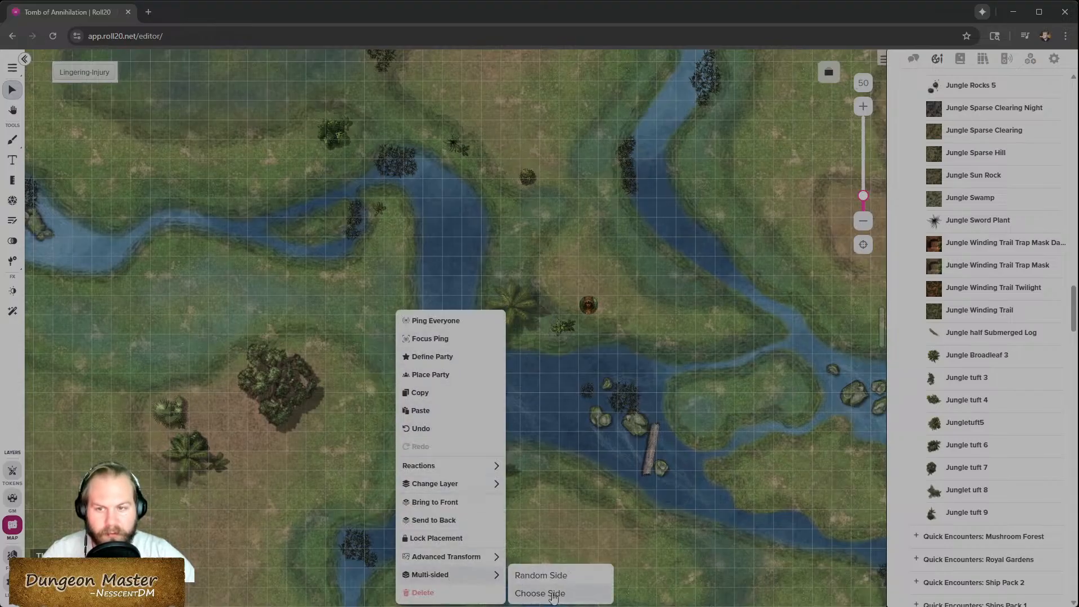
left_click(540, 594)
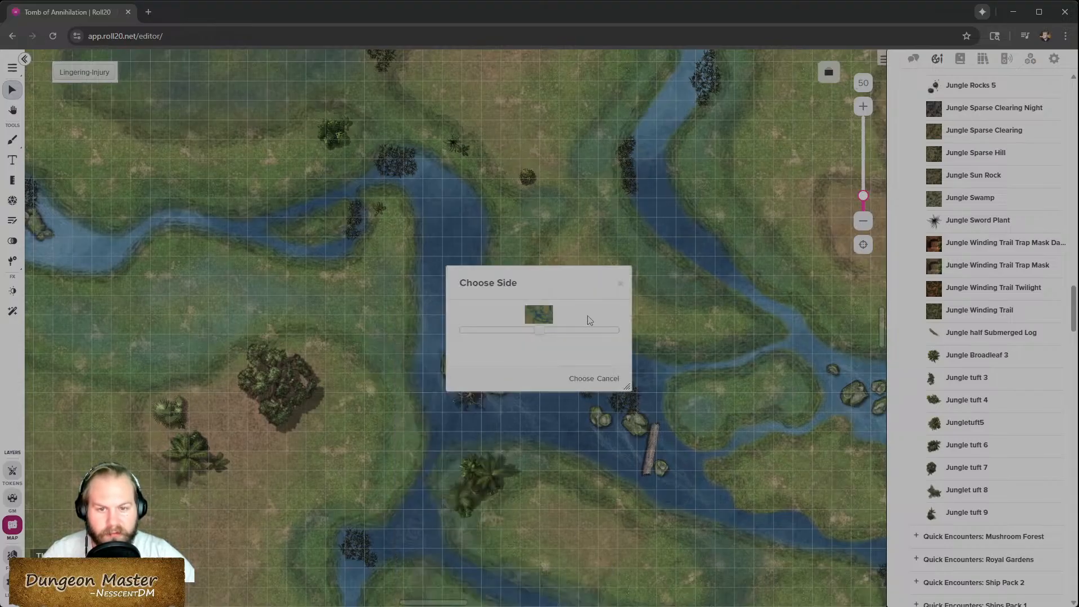
left_click(578, 381)
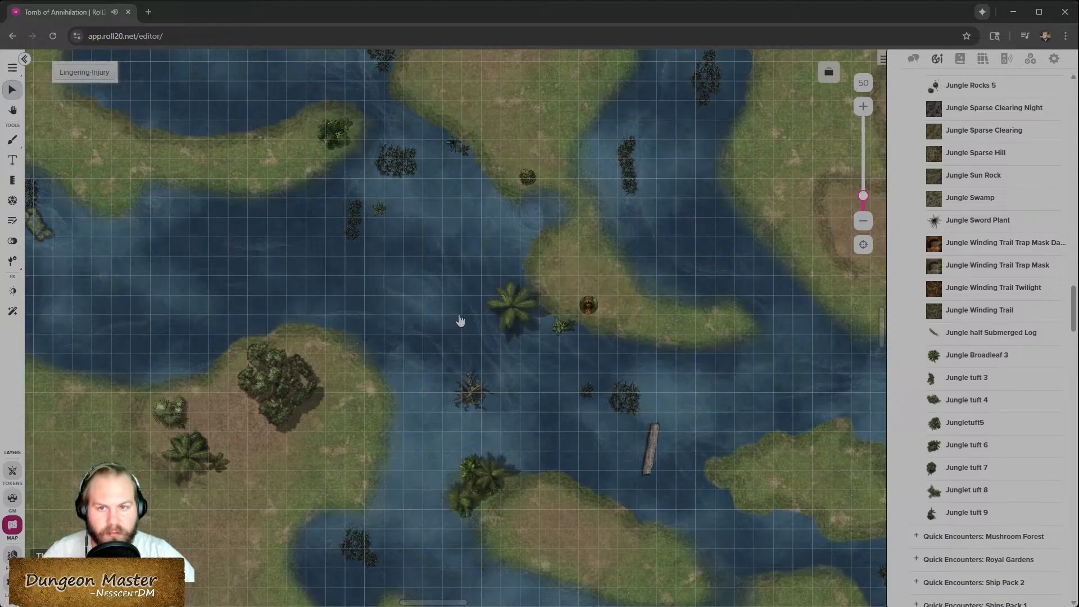
- Switch to the foreground layer and nudge the large palm tree slightly northeast beside the token
scroll(366, 221, "up", 3)
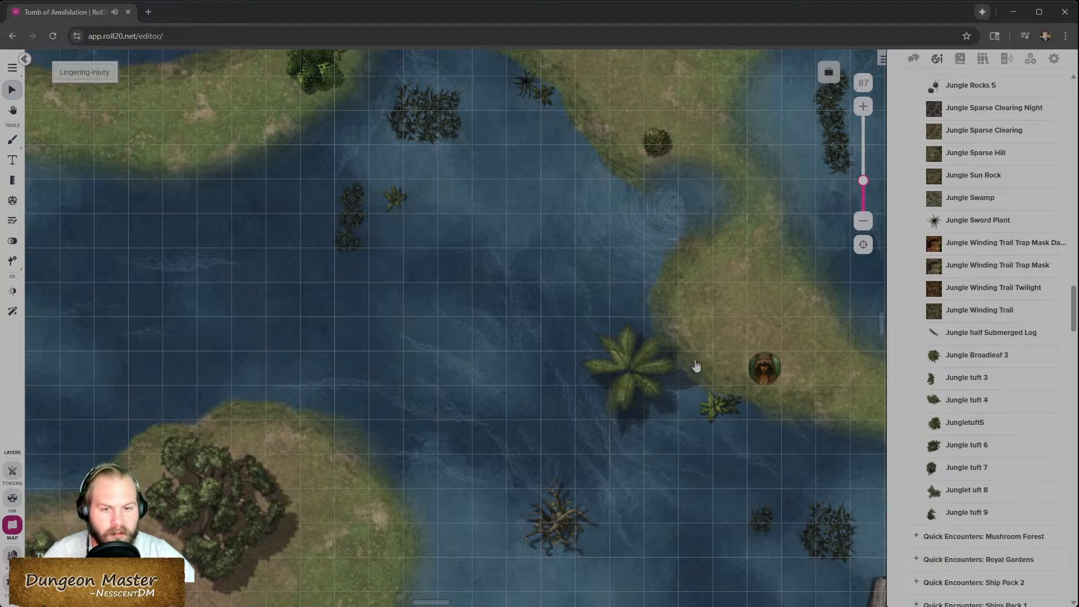
scroll(650, 374, "down", 2)
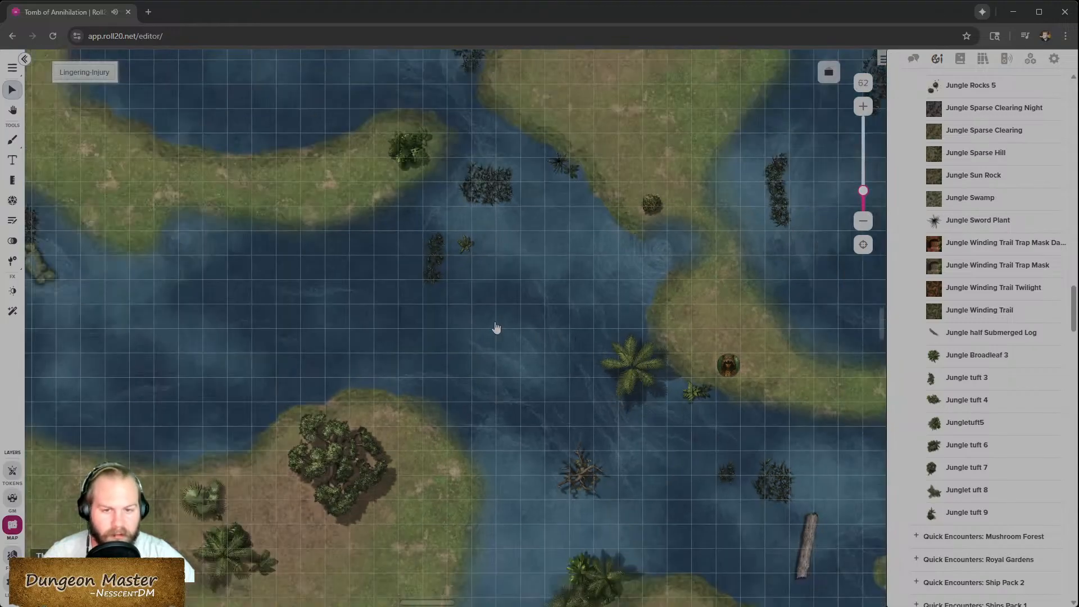
scroll(633, 348, "down", 1)
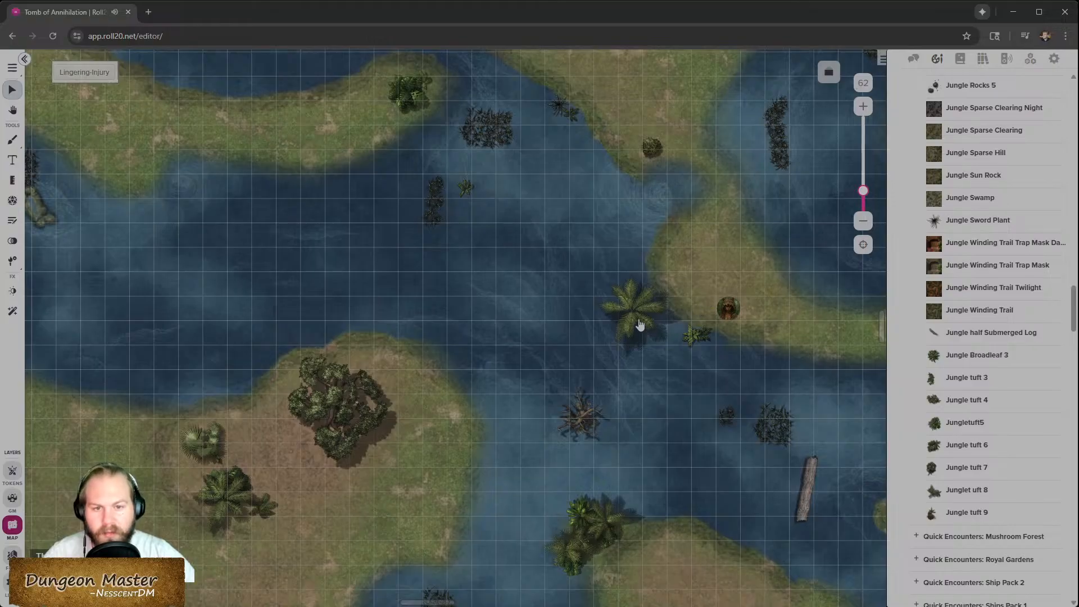
left_click(14, 560)
left_click_drag(638, 308, 676, 292)
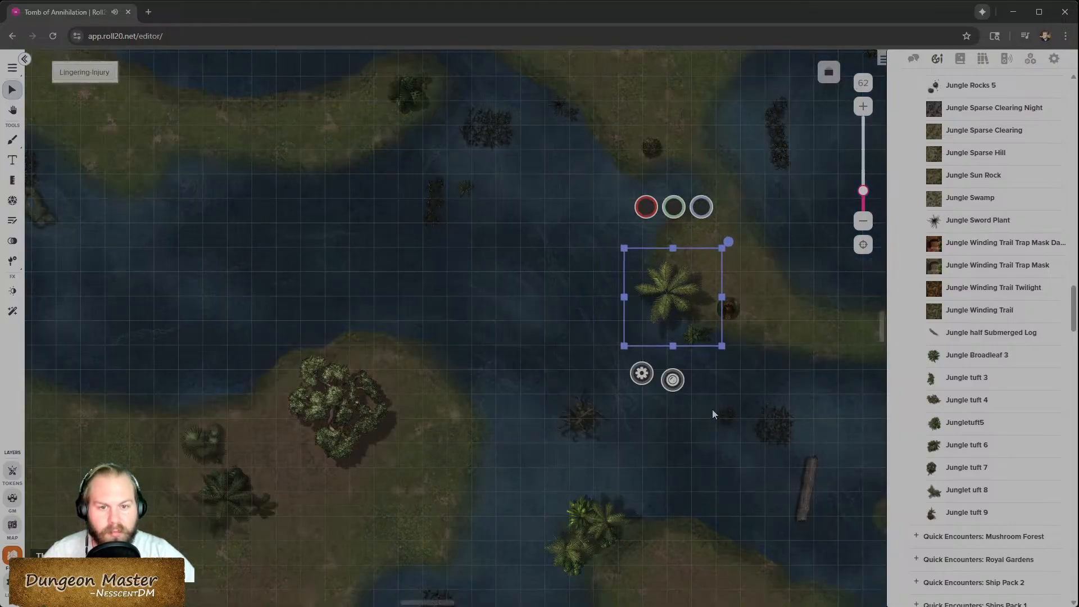
left_click(717, 350)
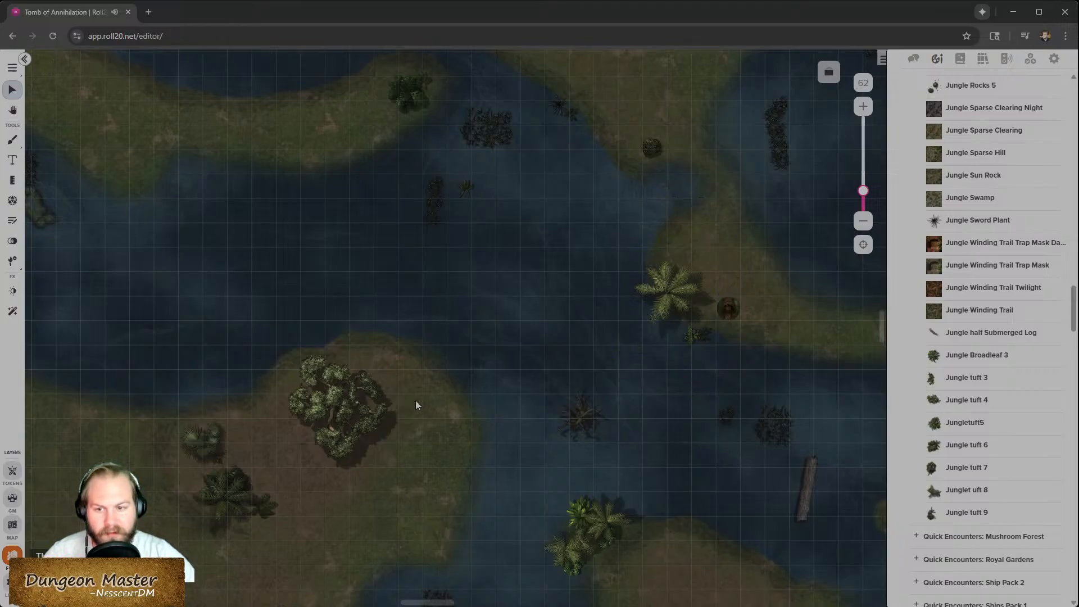
scroll(427, 480, "down", 2)
scroll(588, 444, "down", 1)
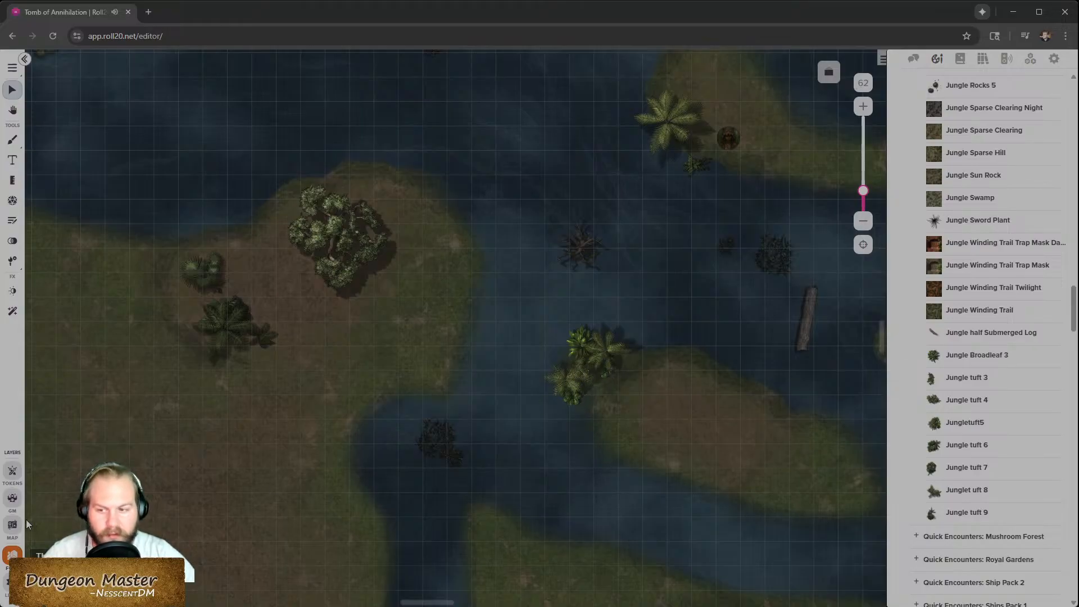
scroll(497, 396, "right", 10)
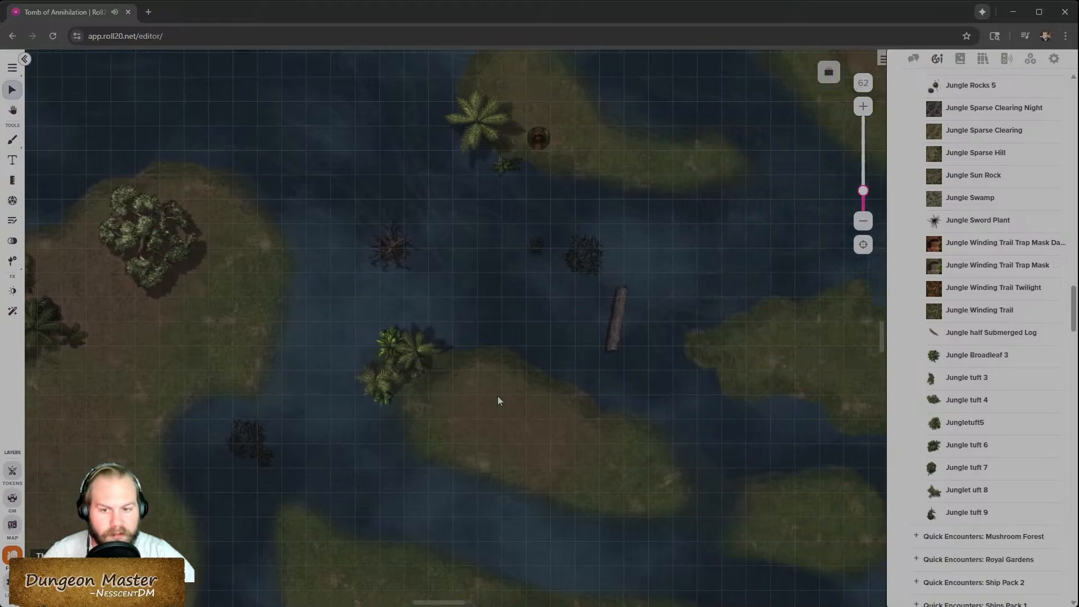
scroll(468, 421, "left", 10)
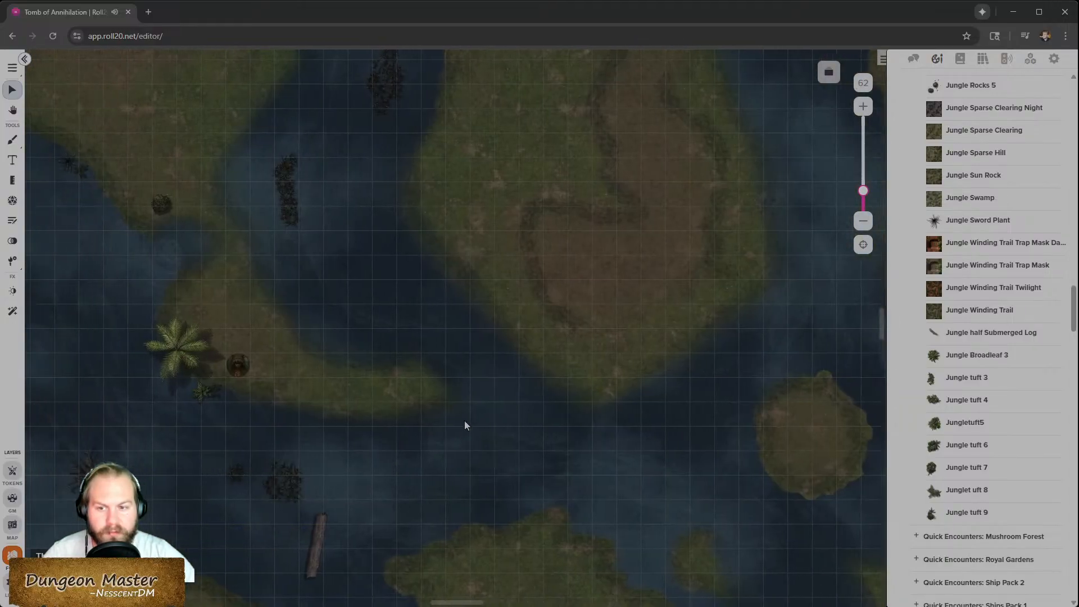
- Switch to the map layer of the river battle map
scroll(244, 485, "up", 3)
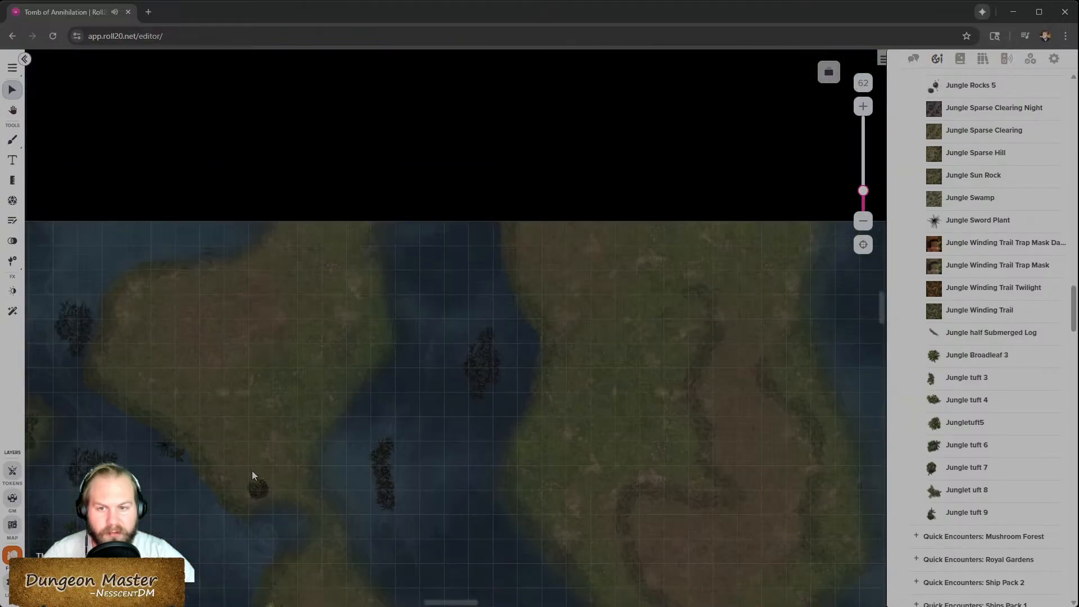
scroll(424, 464, "left", 5)
scroll(426, 463, "down", 5)
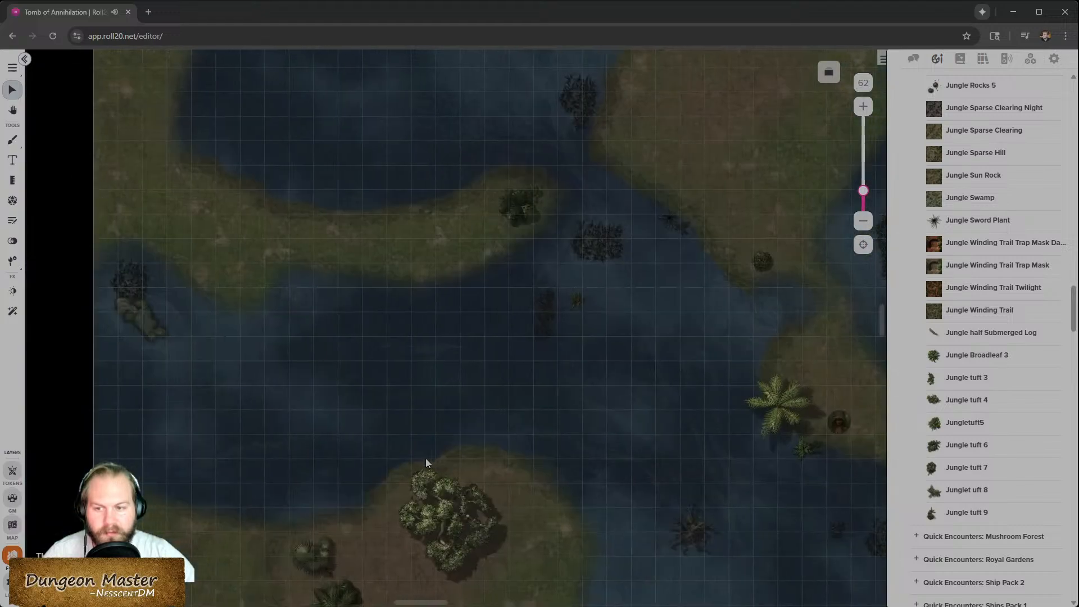
scroll(426, 458, "down", 2)
scroll(426, 457, "right", 1)
scroll(425, 460, "down", 2)
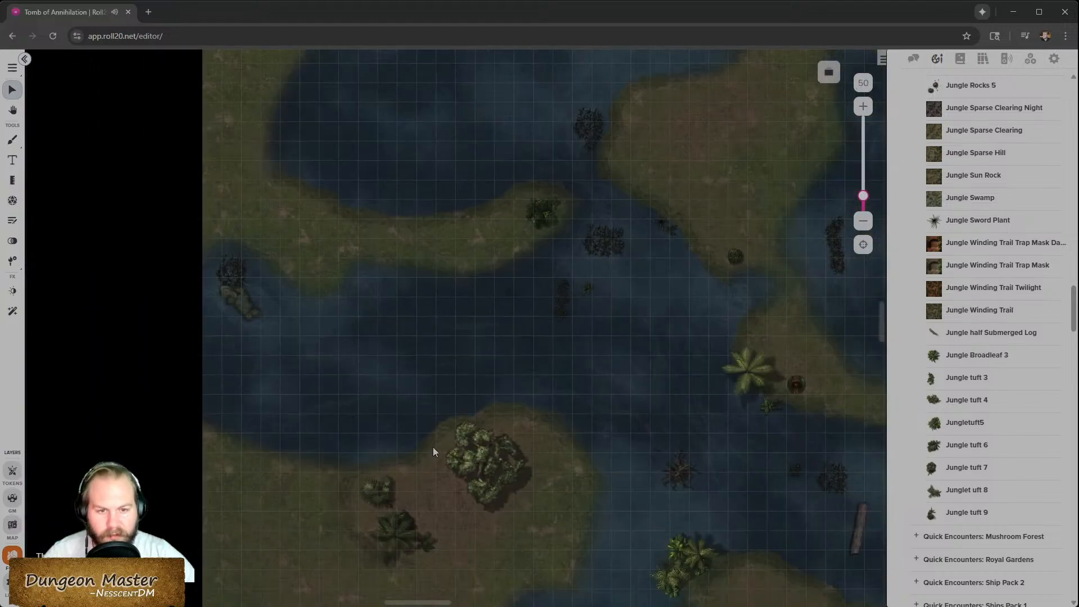
scroll(431, 450, "down", 1)
scroll(448, 432, "down", 3)
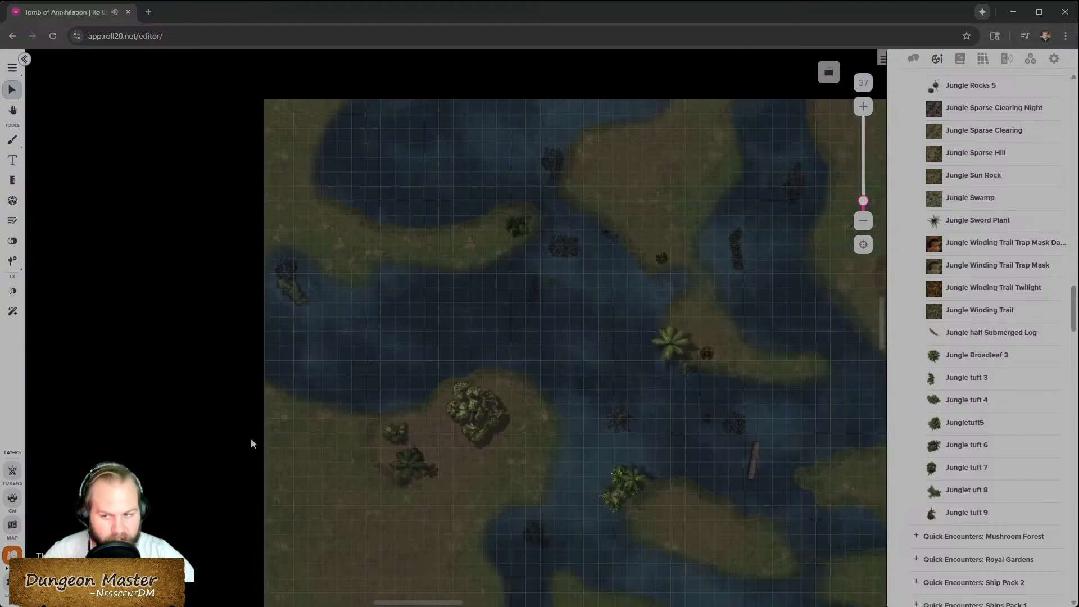
left_click(12, 529)
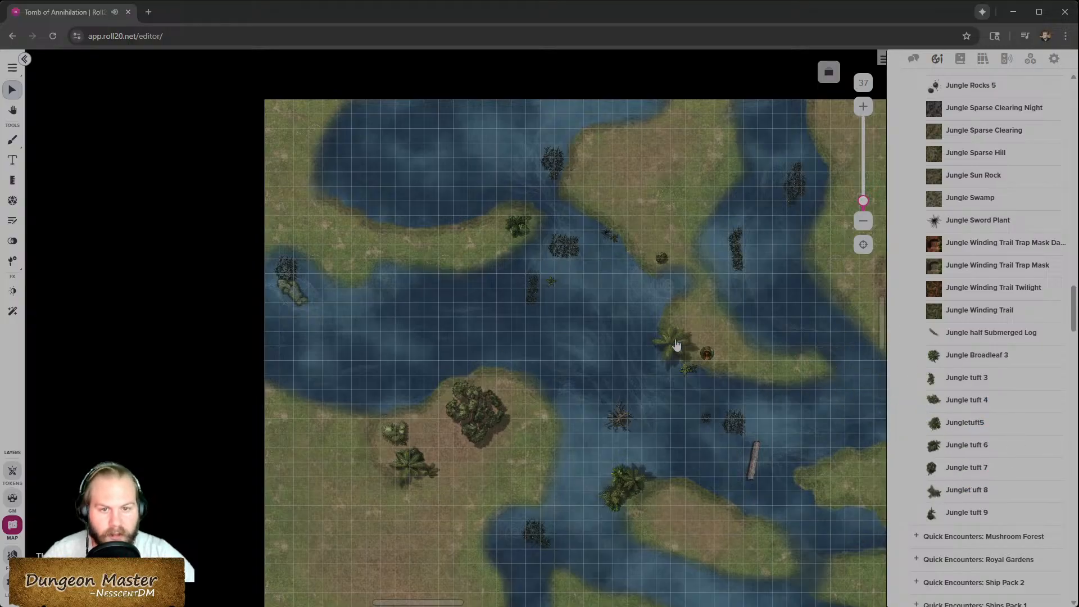
- Place a Jungle half Submerged Log in the river beside the southern island, then delete it
scroll(688, 478, "up", 3)
scroll(717, 478, "down", 1)
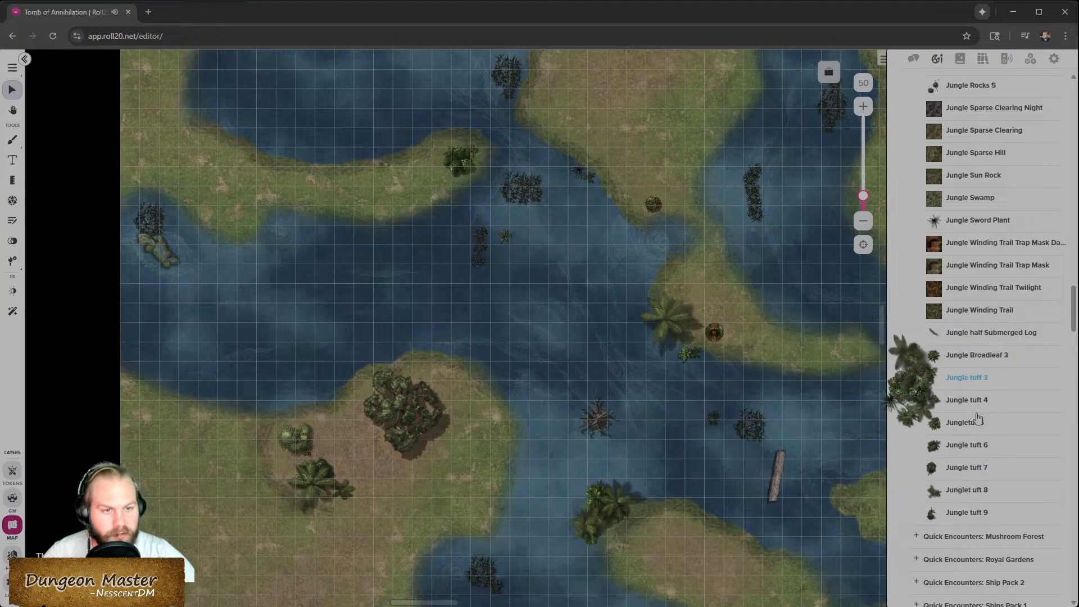
scroll(968, 497, "up", 3)
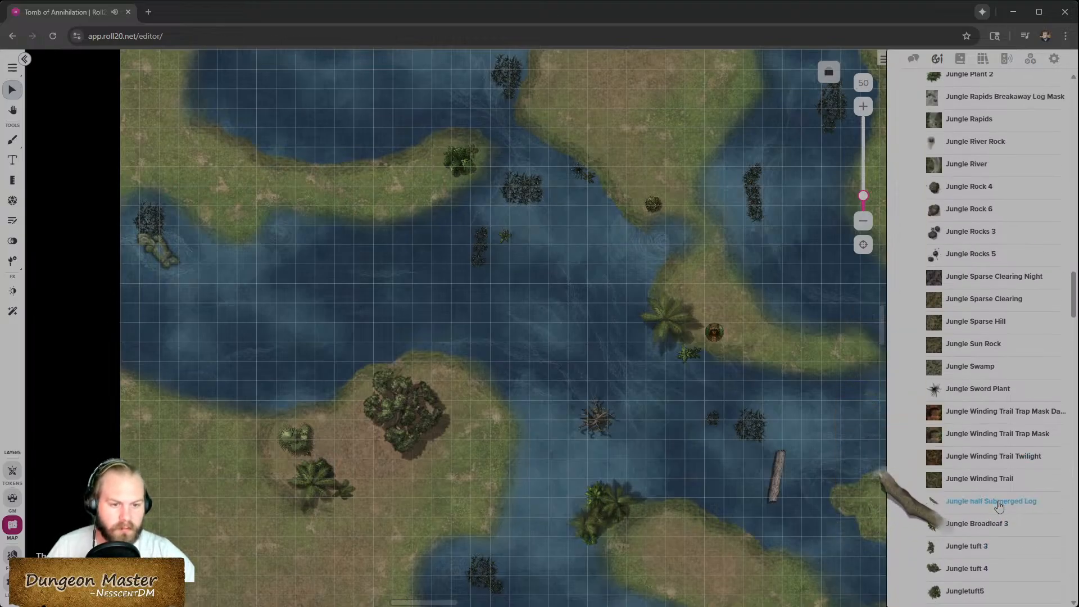
scroll(993, 487, "up", 3)
scroll(990, 504, "down", 3)
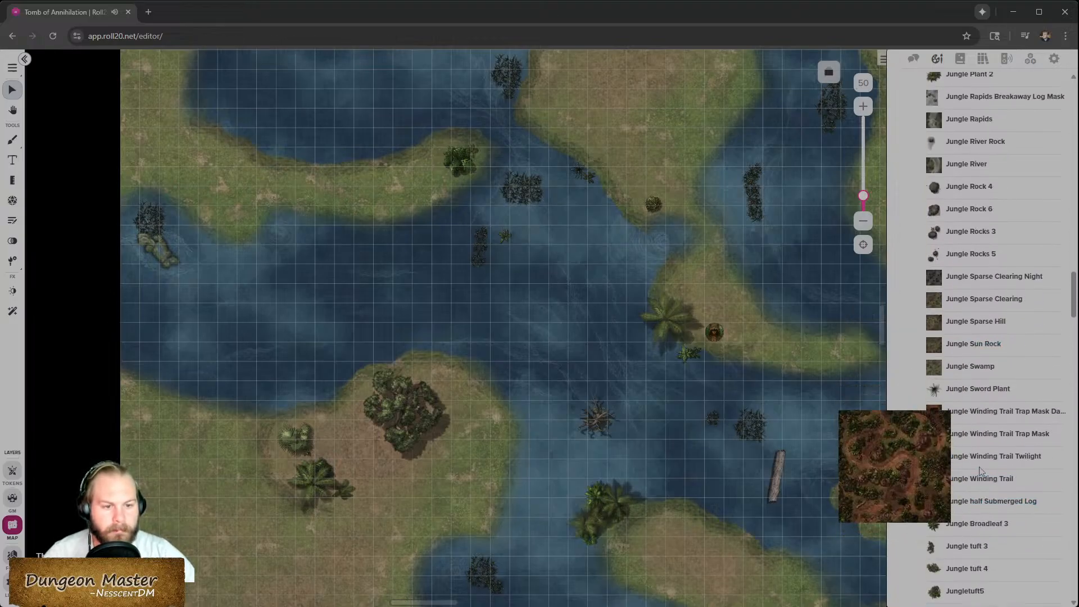
left_click_drag(971, 500, 694, 487)
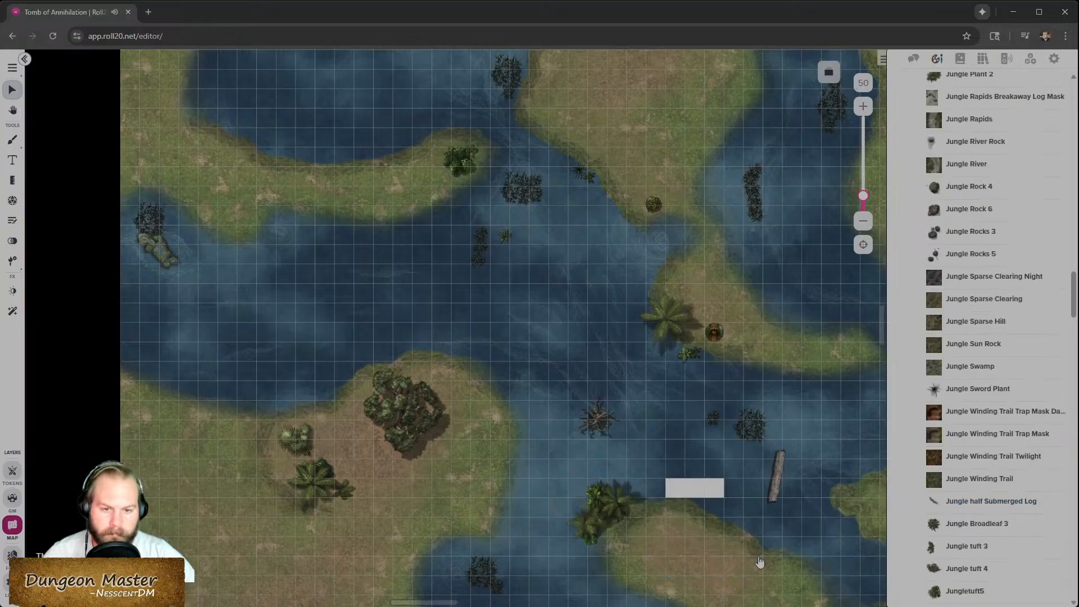
scroll(707, 494, "up", 3)
left_click(700, 499)
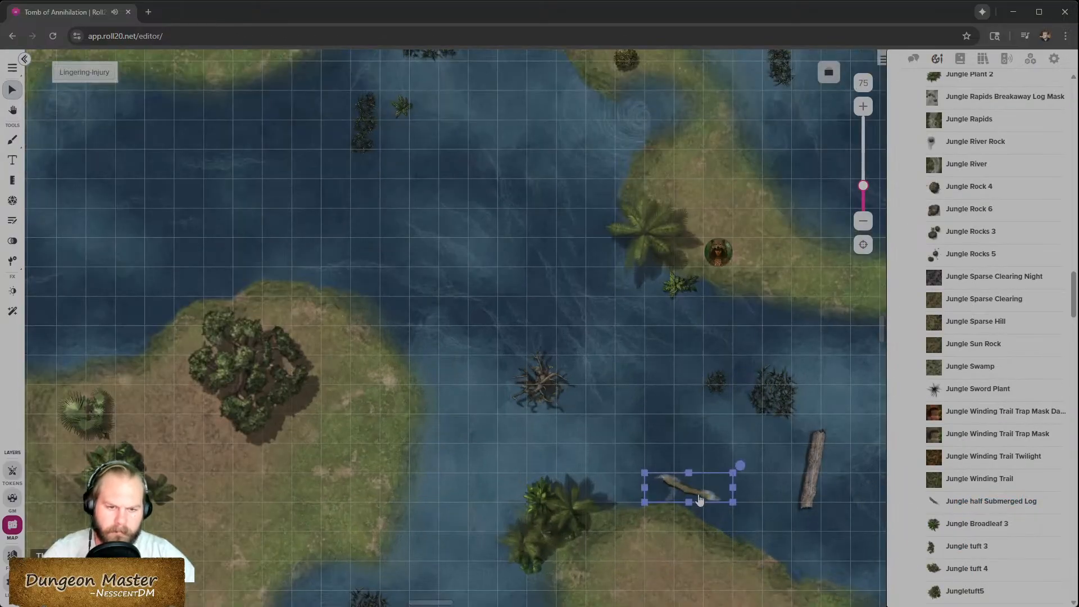
key("Delete")
- Drag a QE Jungle tuft onto the southern island's shore and reposition props nearby
mouse_move(952, 412)
scroll(993, 333, "up", 6)
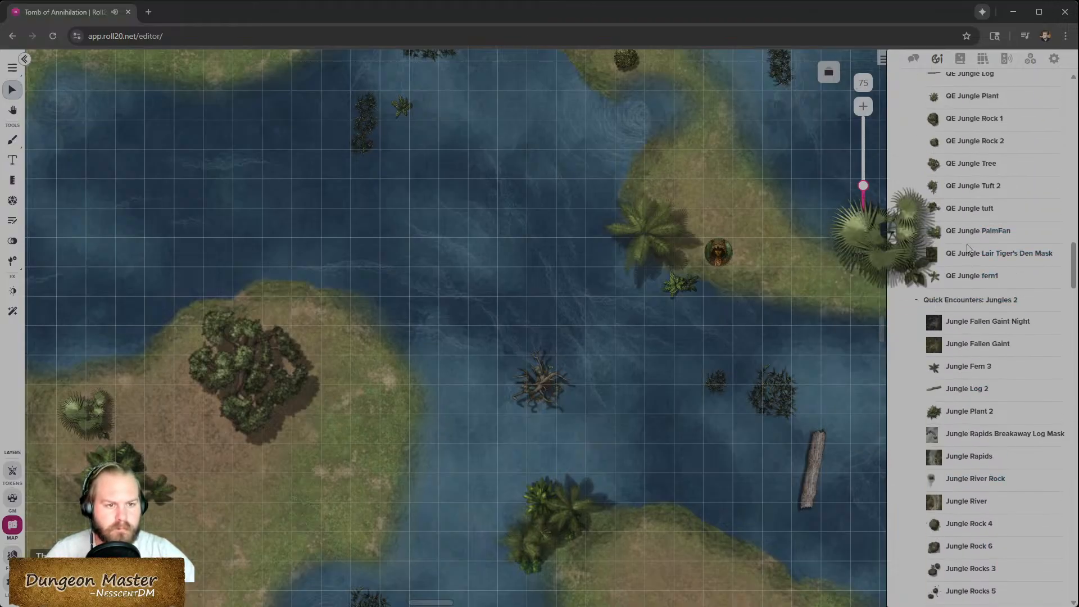
scroll(966, 281, "up", 2)
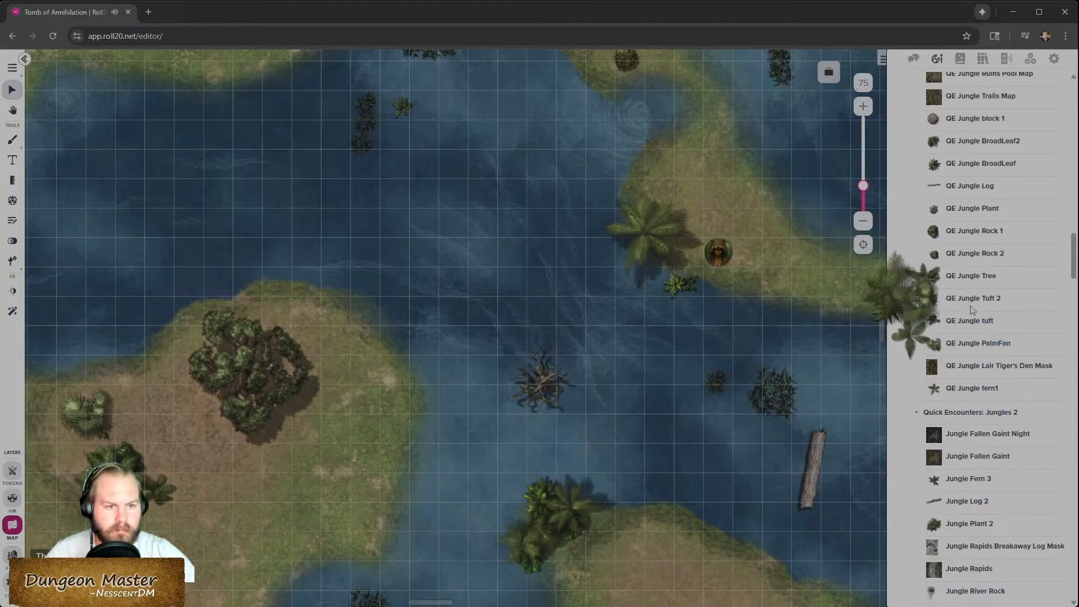
left_click_drag(970, 320, 662, 517)
scroll(674, 584, "up", 2)
scroll(645, 500, "down", 5)
left_click_drag(648, 357, 811, 476)
scroll(517, 457, "down", 4)
scroll(370, 440, "right", 5)
left_click_drag(561, 247, 186, 428)
- Place a QE Jungle Tuft 2 on the southwestern riverbank, resizing and rotating it beside the palm
left_click_drag(973, 298, 289, 410)
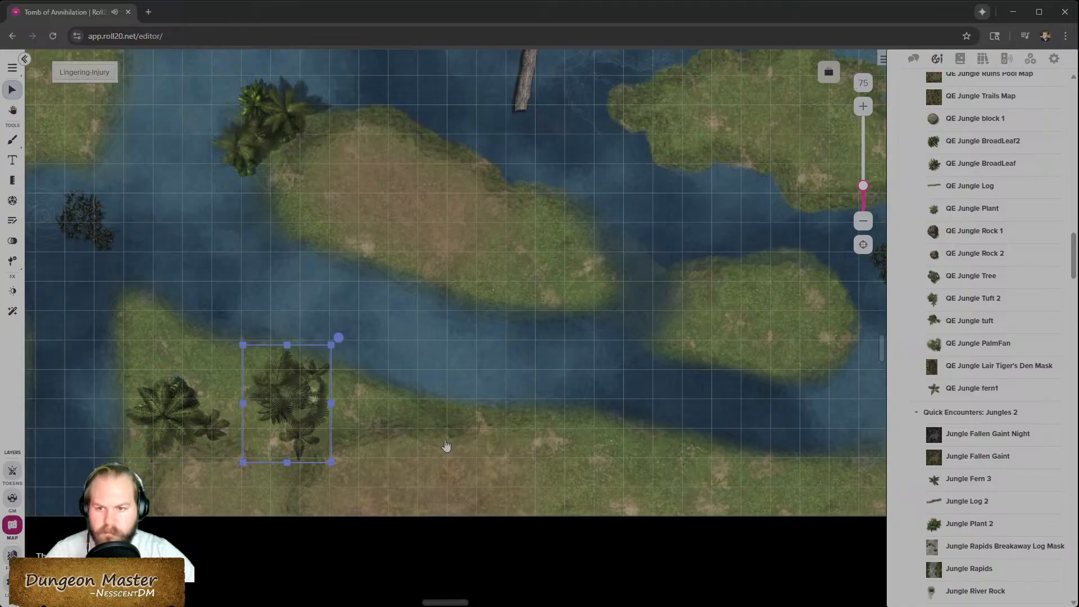
left_click_drag(339, 345, 326, 417)
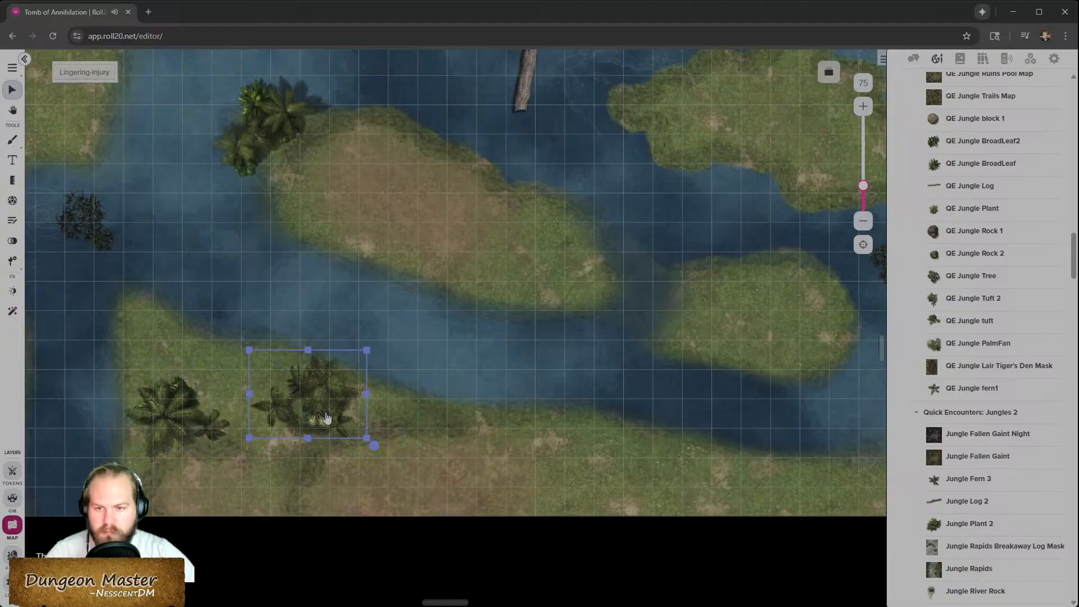
left_click_drag(374, 447, 534, 472)
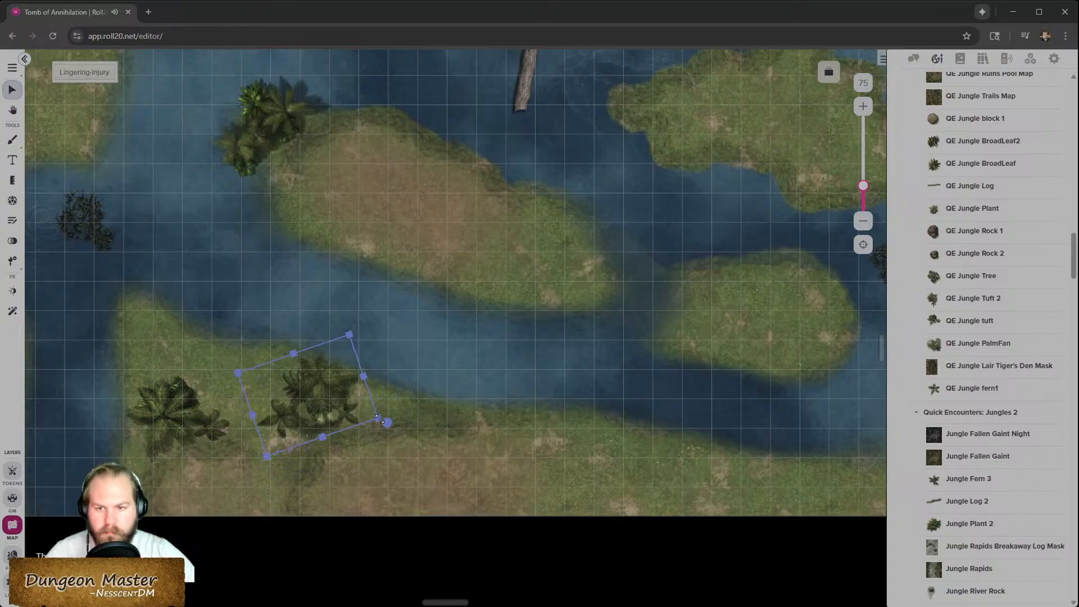
left_click_drag(377, 419, 353, 416)
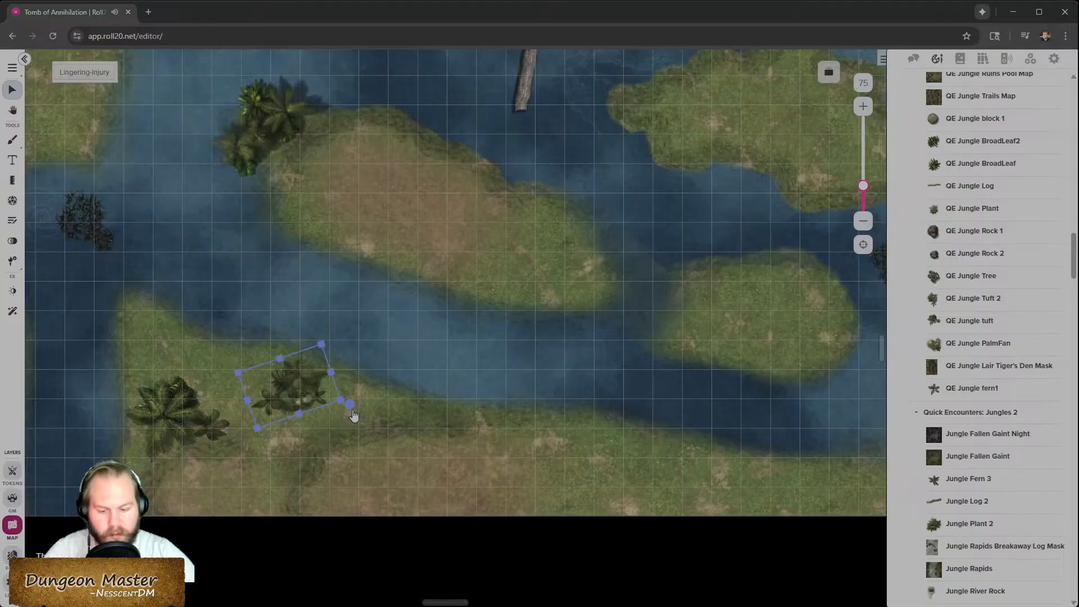
left_click_drag(330, 345, 200, 319)
scroll(348, 418, "up", 5)
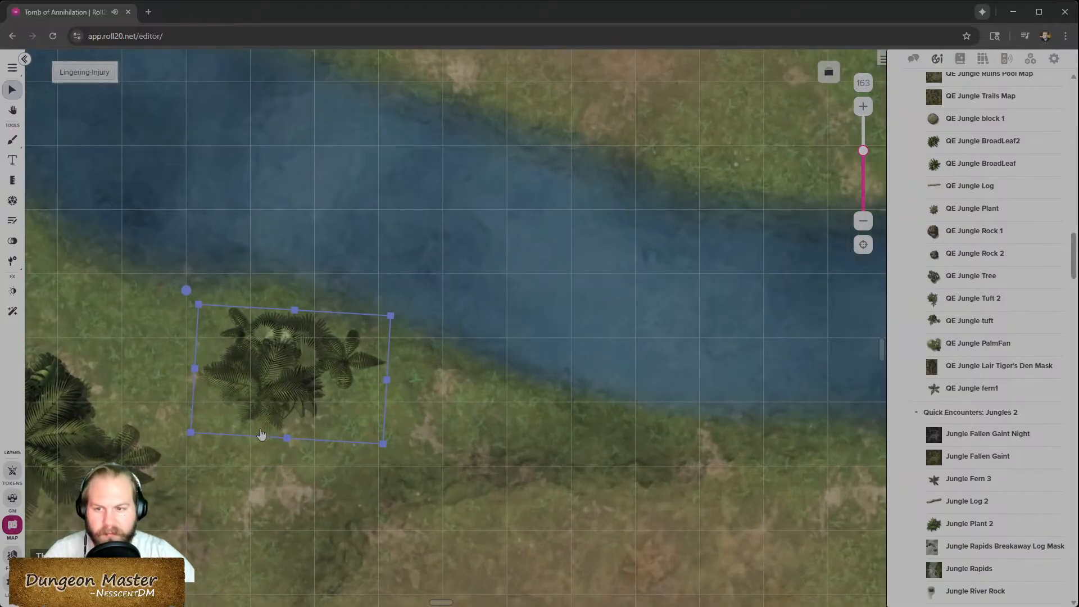
scroll(283, 353, "down", 1)
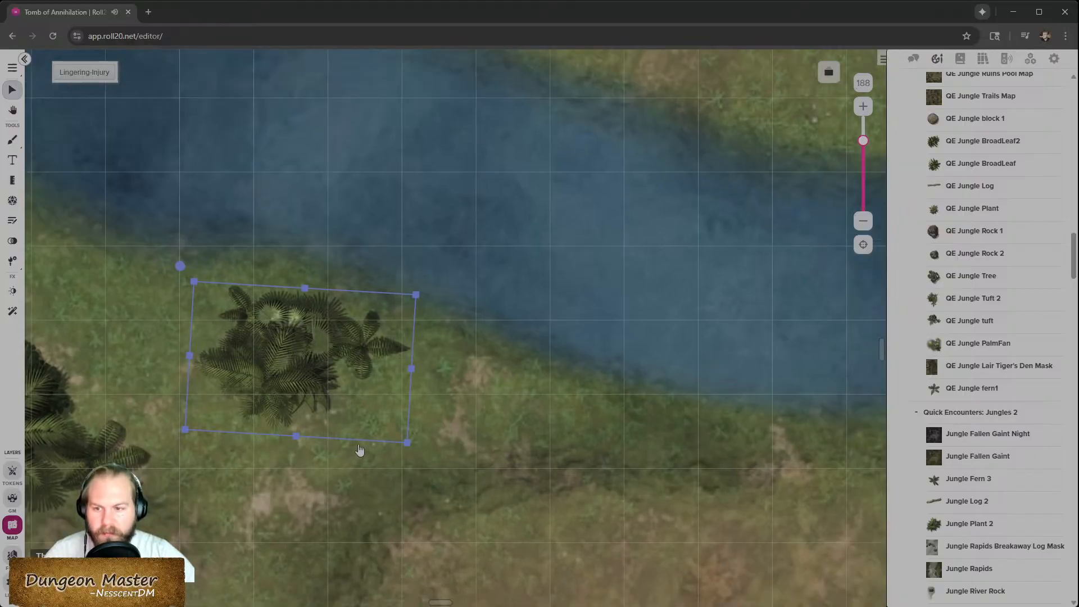
scroll(359, 450, "down", 1)
scroll(234, 392, "left", 4)
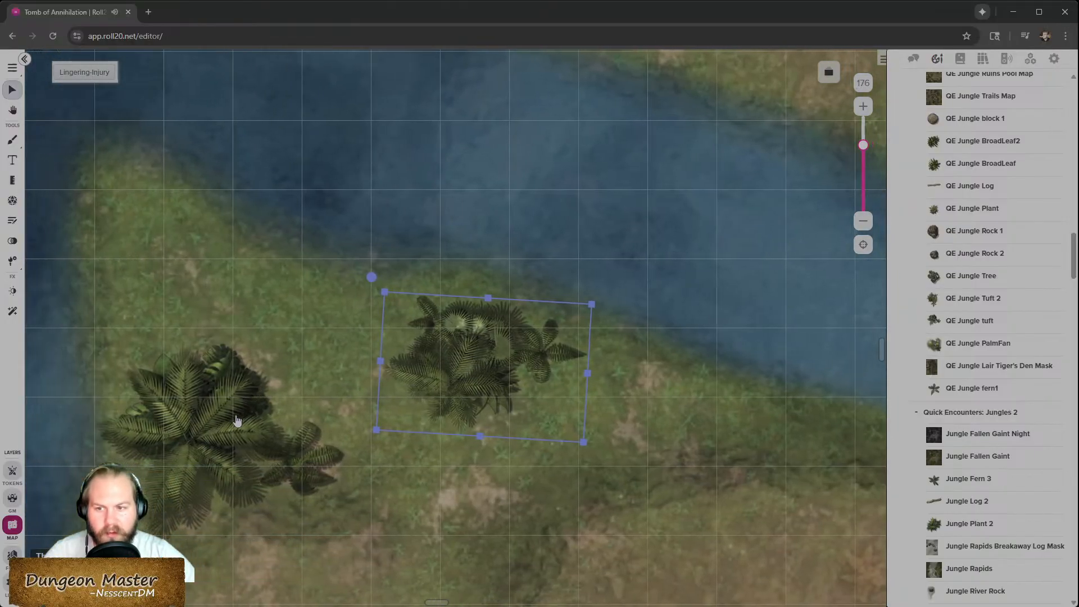
left_click_drag(397, 277, 760, 528)
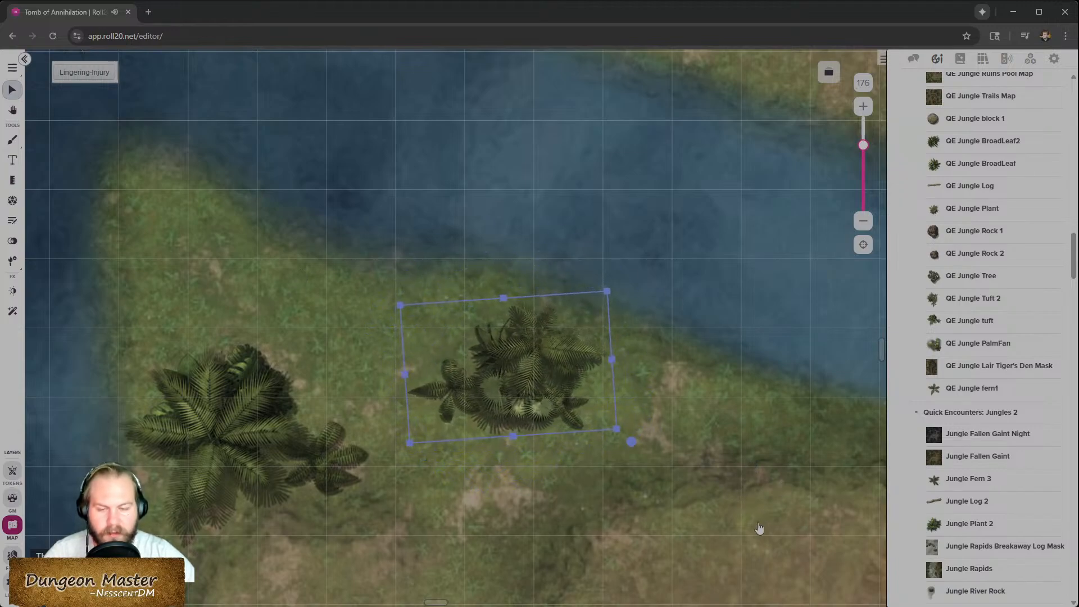
left_click_drag(558, 351, 613, 396)
scroll(298, 437, "down", 5)
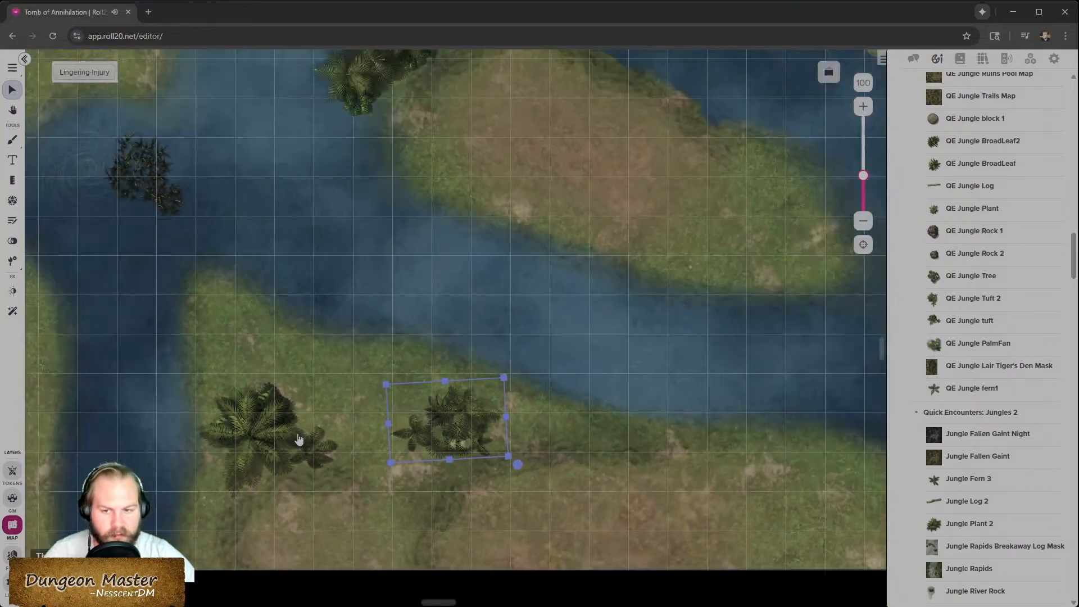
scroll(298, 438, "down", 2)
scroll(576, 453, "up", 3)
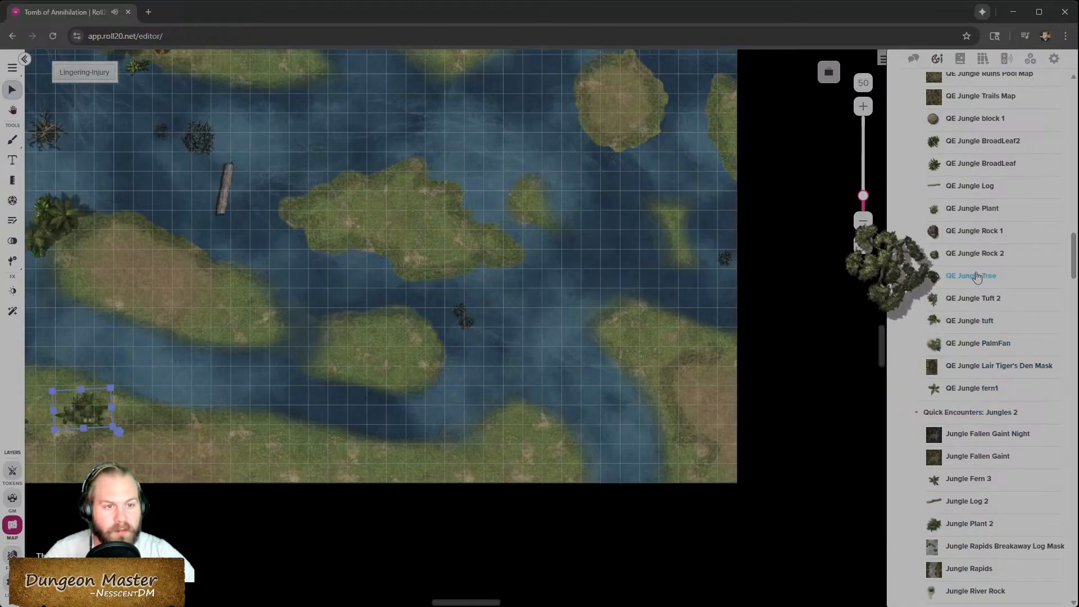
- Find the QE Jungle Tree in the prop library and place it rotated on the southern riverbank
scroll(976, 277, "up", 10)
scroll(973, 288, "up", 2)
scroll(973, 288, "down", 12)
scroll(973, 305, "down", 3)
scroll(990, 540, "down", 5)
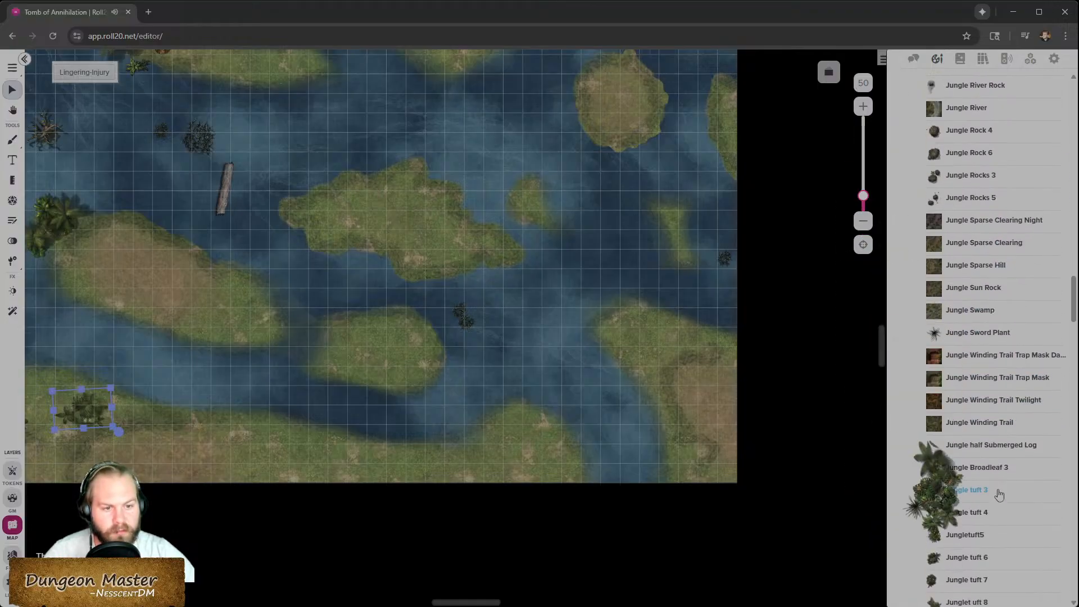
scroll(992, 523, "down", 4)
scroll(989, 427, "down", 6)
scroll(982, 472, "up", 9)
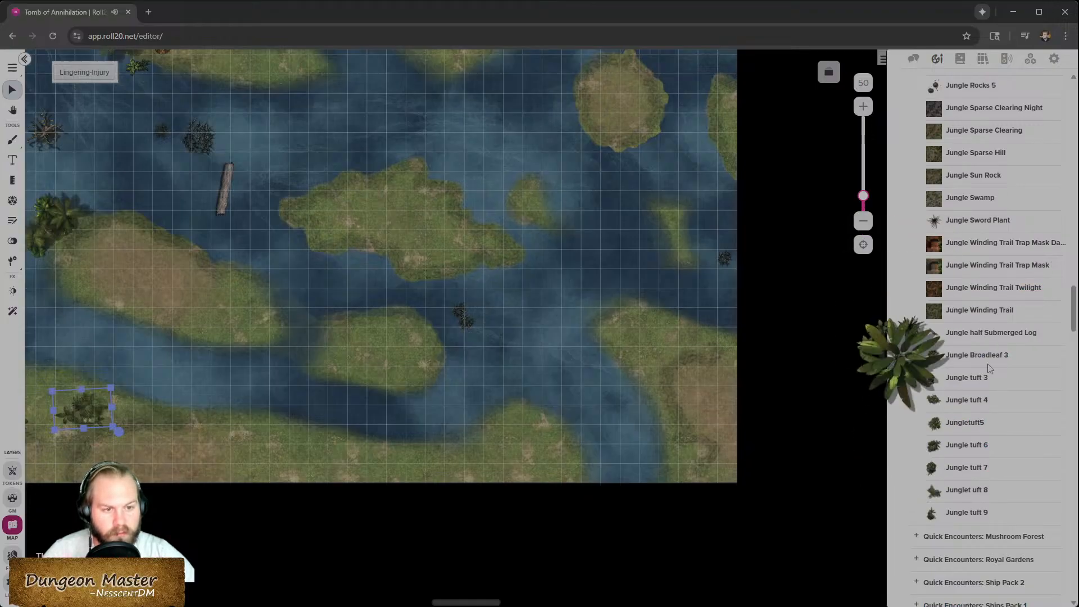
scroll(983, 450, "up", 5)
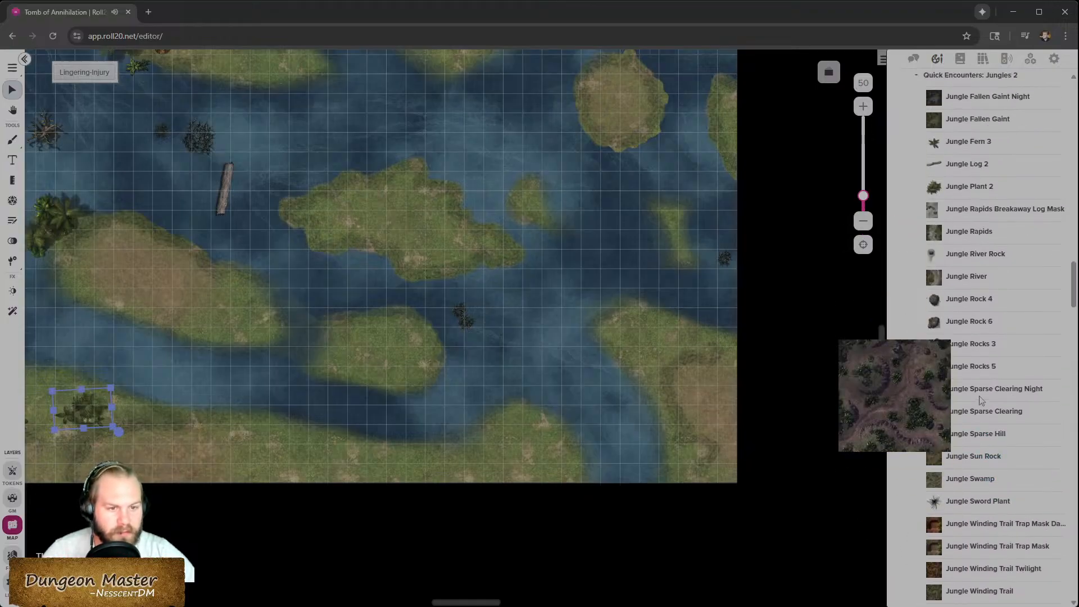
scroll(982, 399, "up", 4)
scroll(983, 396, "up", 5)
left_click_drag(974, 391, 231, 433)
scroll(209, 405, "down", 4)
scroll(241, 380, "left", 4)
left_click_drag(467, 188, 363, 243)
scroll(154, 275, "up", 5)
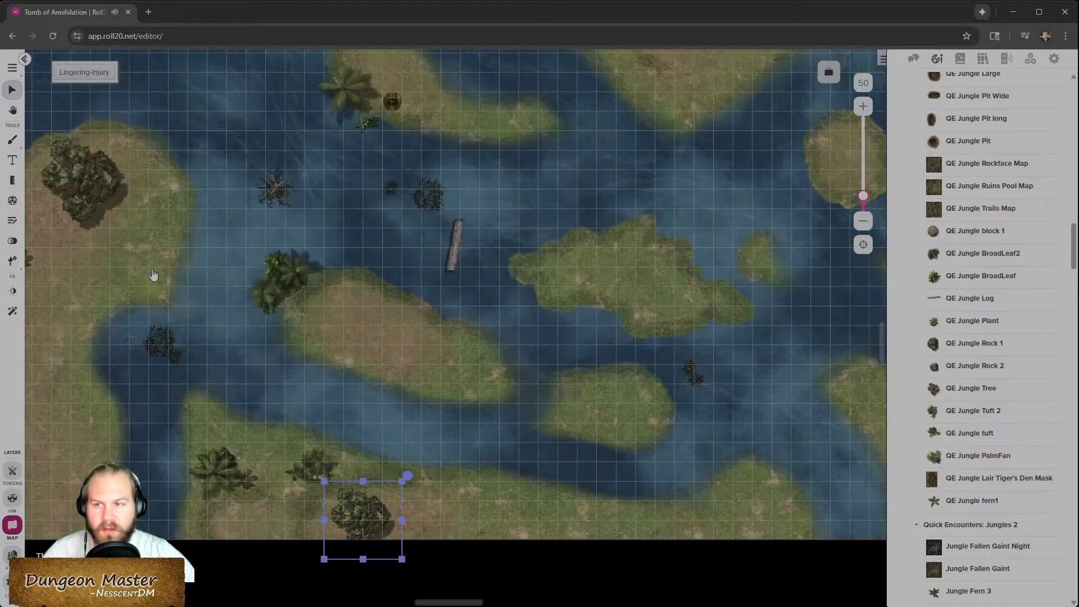
scroll(259, 306, "down", 2)
left_click_drag(407, 360, 235, 351)
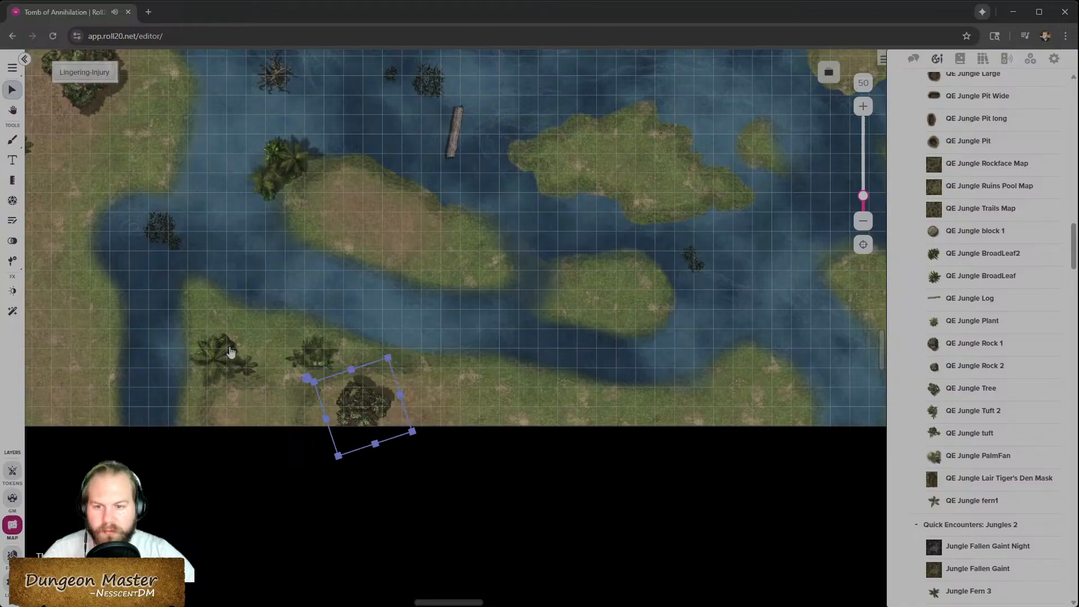
left_click_drag(302, 389, 486, 410)
left_click_drag(360, 397, 356, 392)
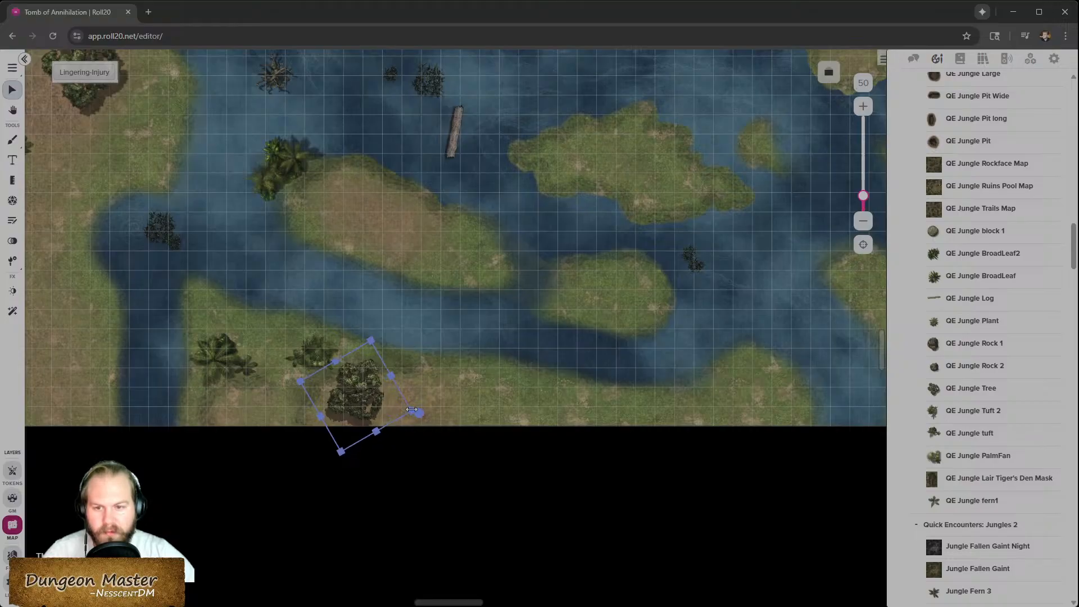
scroll(570, 376, "up", 2)
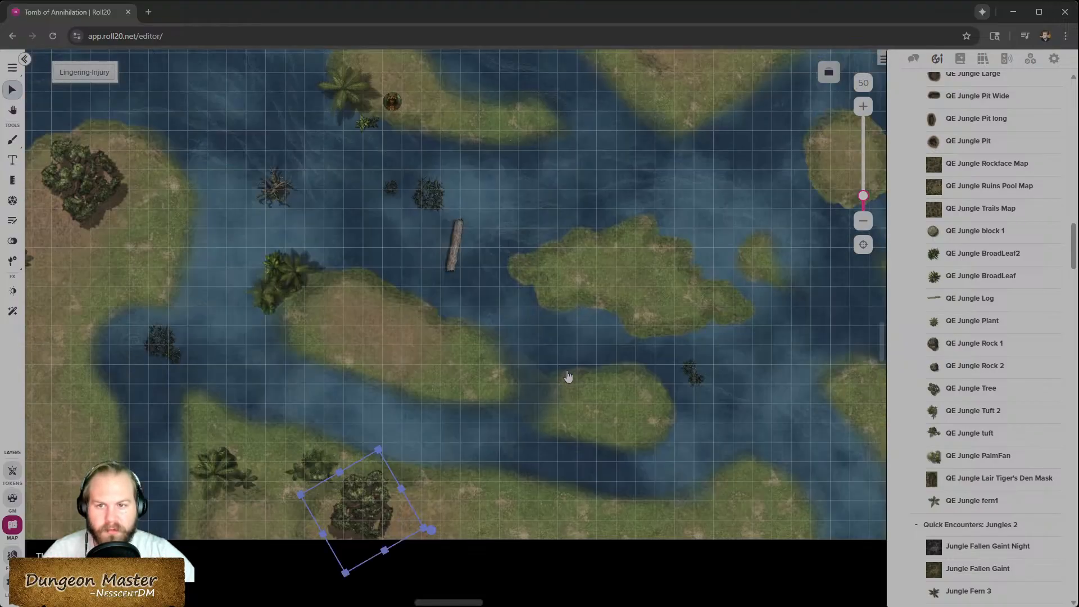
- Move the selected QE Jungle Tree on the southern riverbank to the foreground layer
scroll(989, 444, "up", 1)
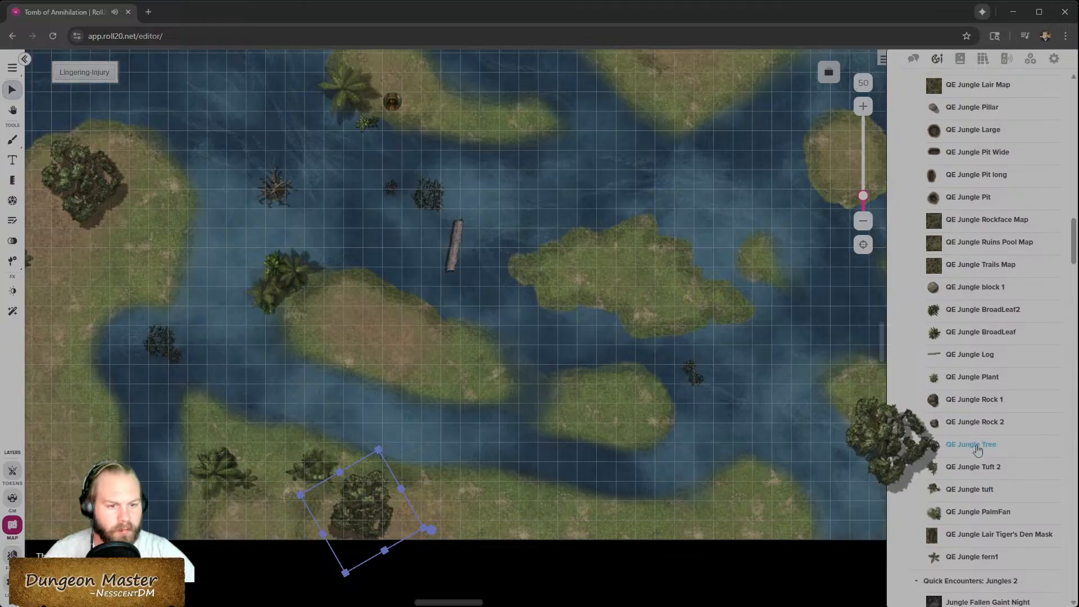
scroll(993, 315, "up", 3)
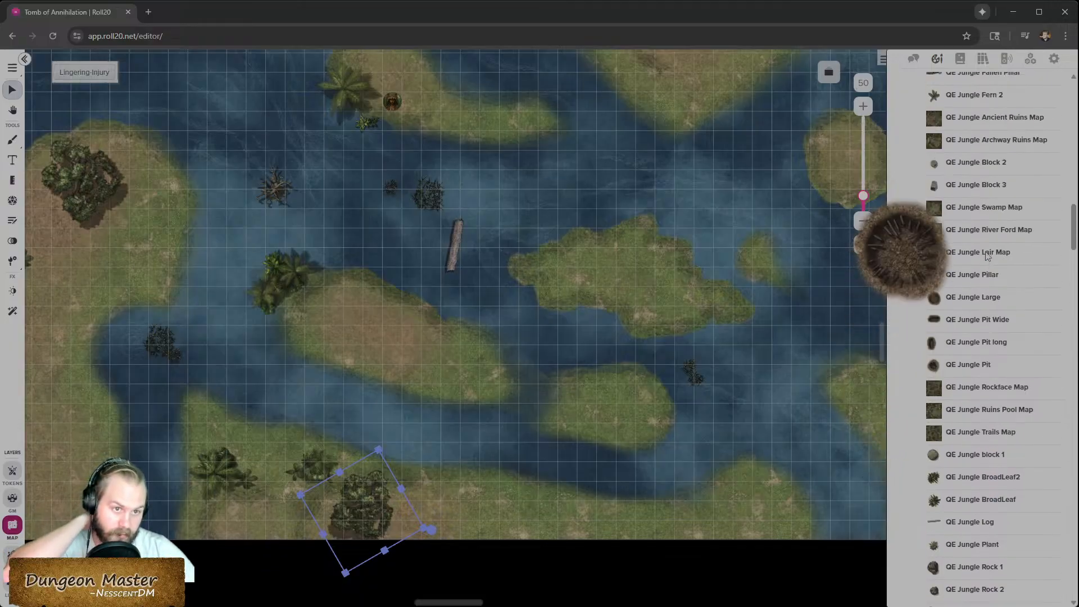
scroll(987, 257, "up", 3)
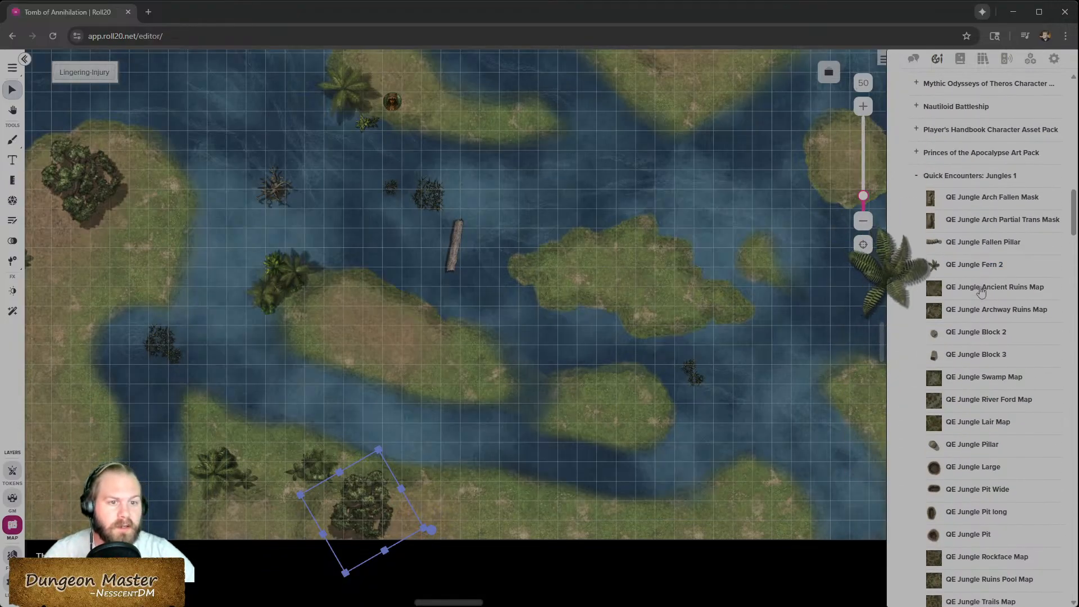
scroll(980, 489, "down", 2)
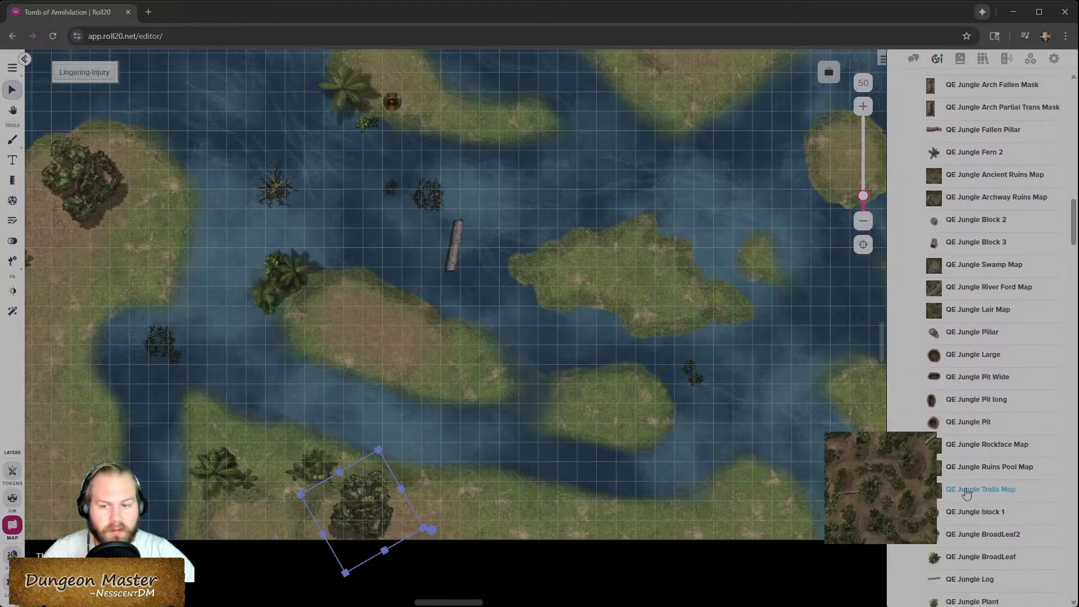
right_click(377, 516)
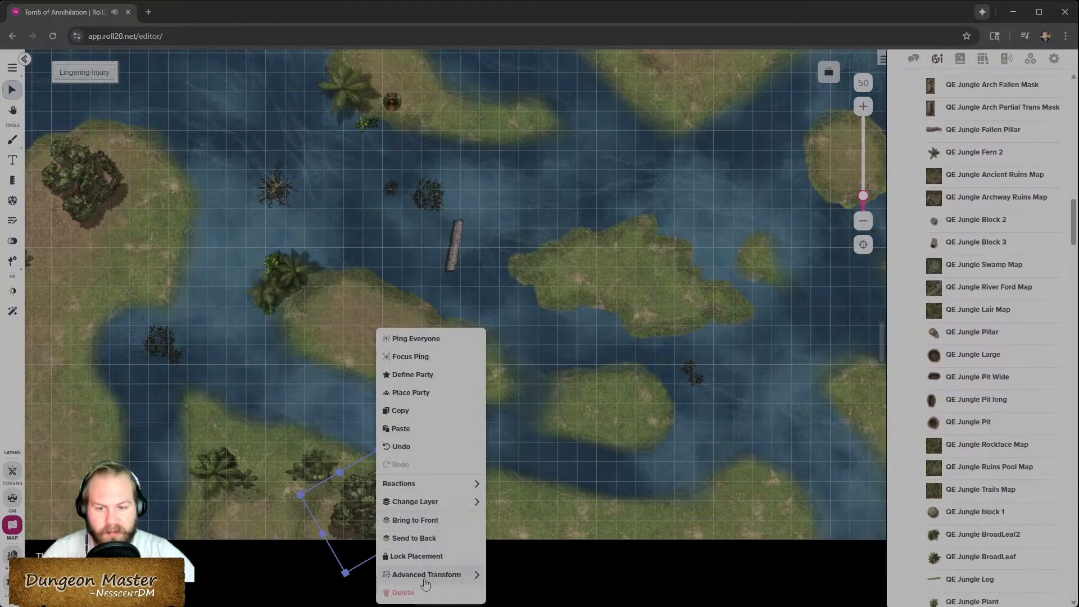
mouse_move(435, 579)
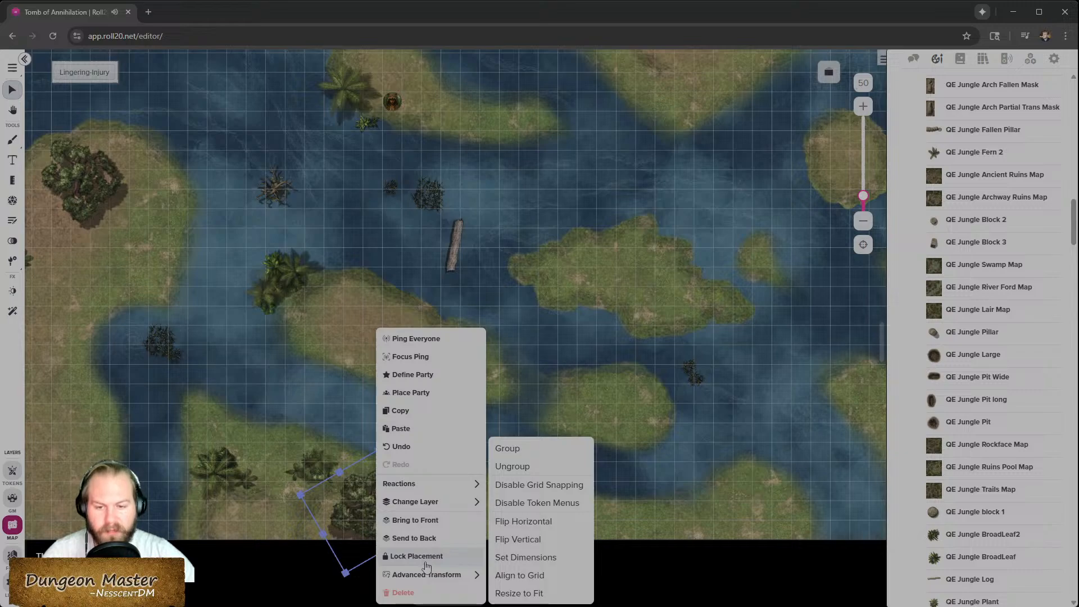
mouse_move(441, 501)
left_click(545, 557)
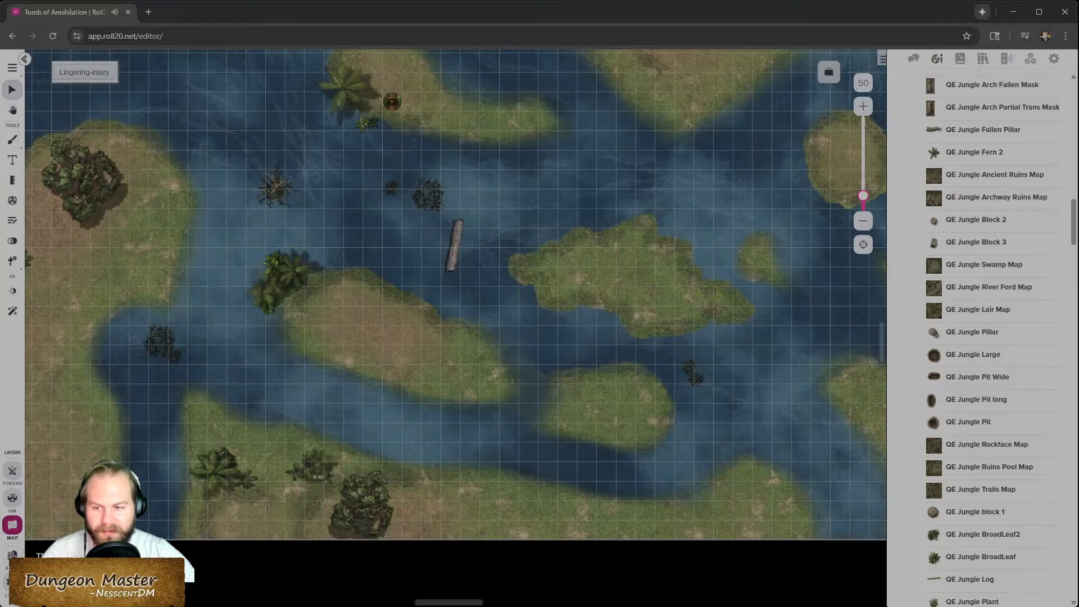
- Switch to the foreground layer and turn on Conditional Fade for the jungle tree
left_click(12, 556)
right_click(353, 508)
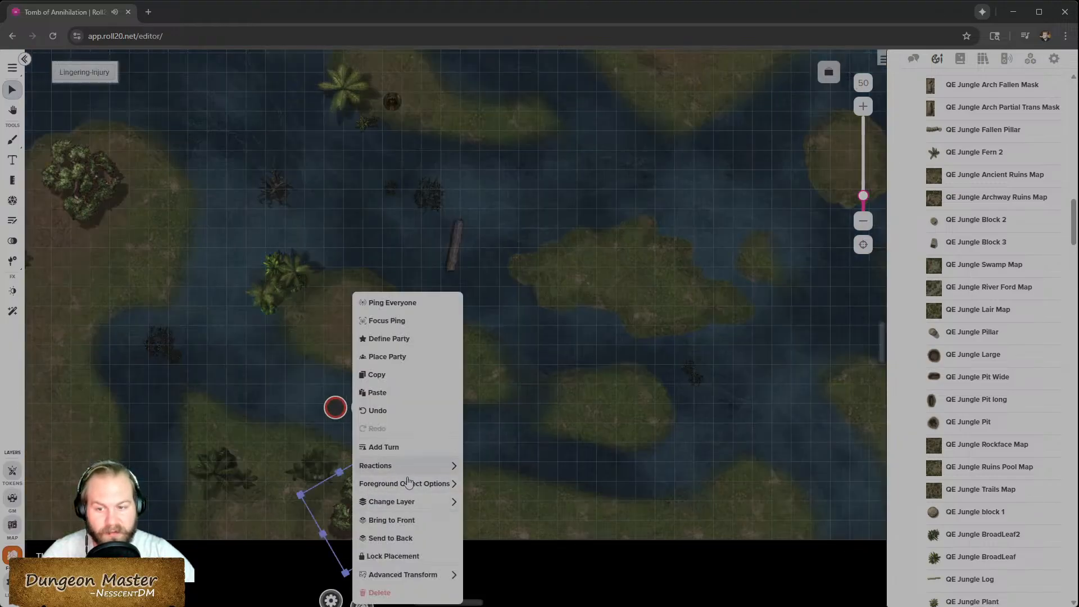
left_click(416, 506)
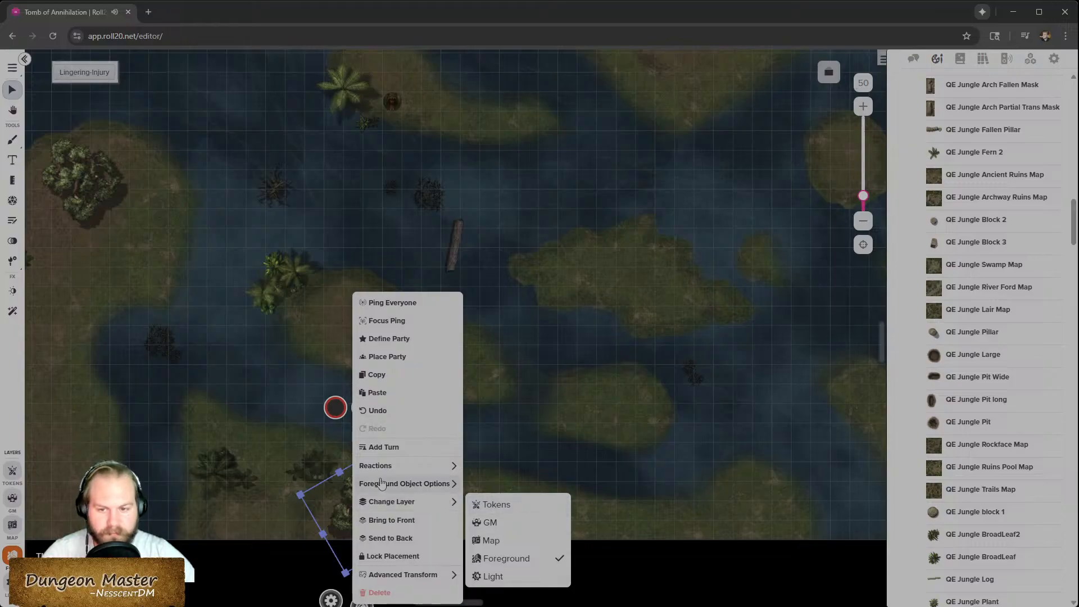
mouse_move(385, 472)
left_click(614, 469)
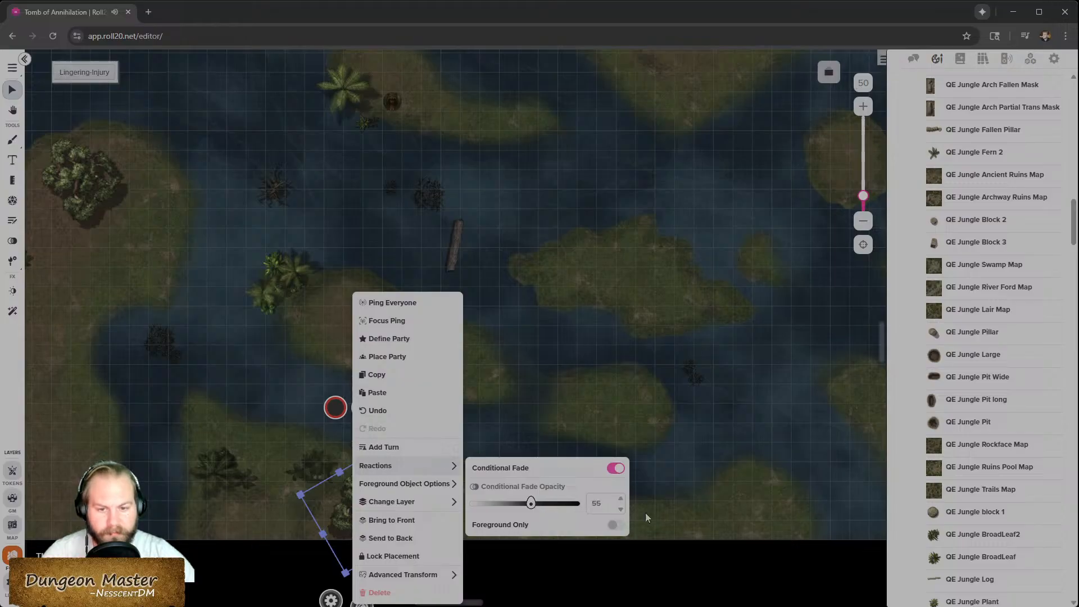
left_click(722, 514)
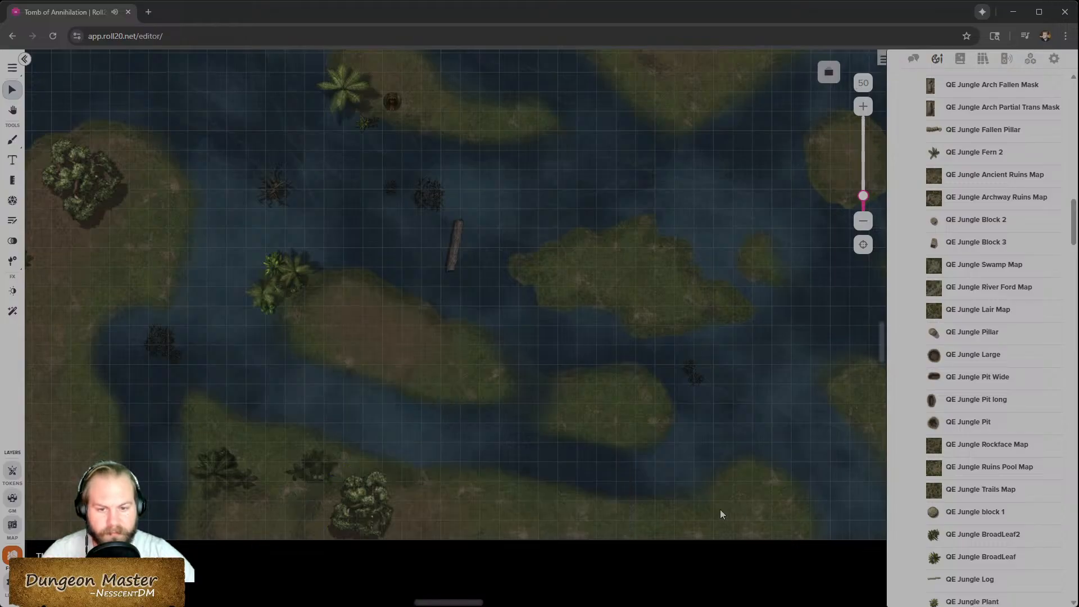
- Return to the token layer and place a QE Jungle Tuft 2 in the centre of the large northern island
left_click(12, 468)
scroll(632, 432, "up", 5)
scroll(631, 433, "right", 3)
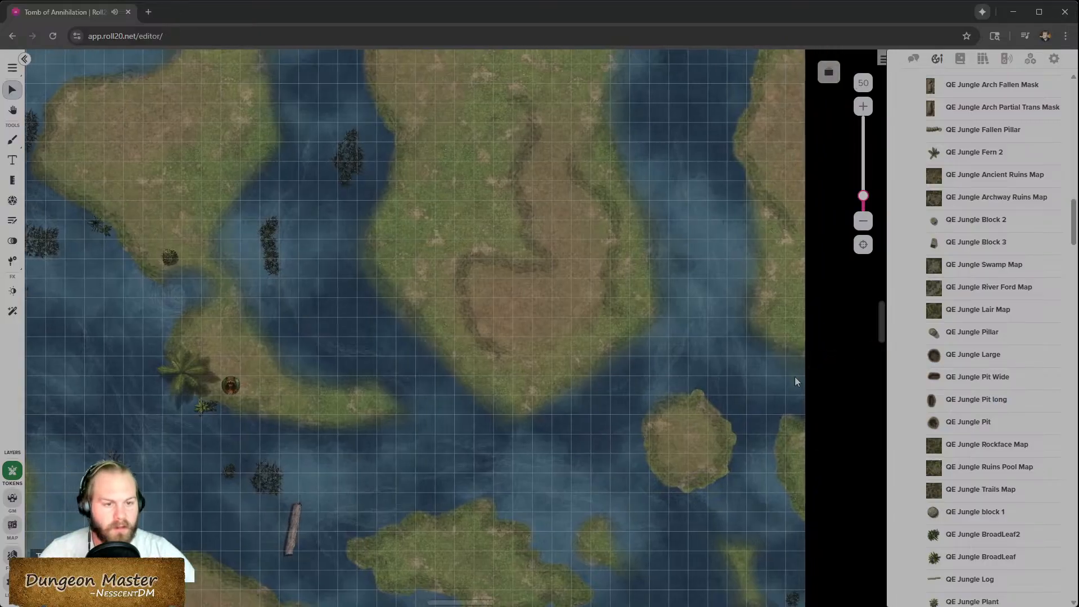
scroll(865, 395, "up", 2)
mouse_move(989, 474)
scroll(989, 473, "down", 5)
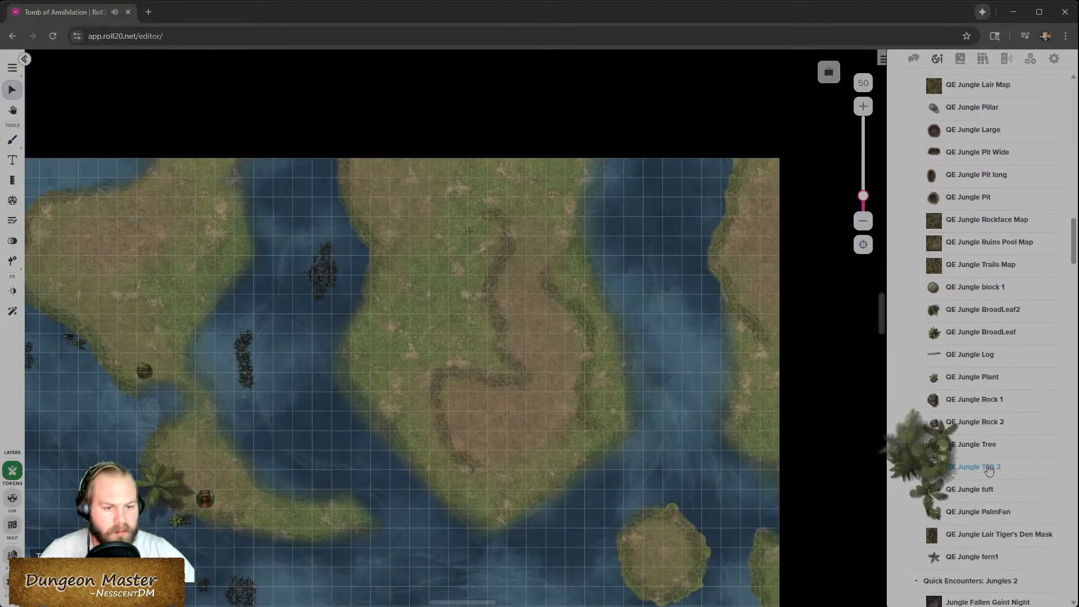
mouse_move(985, 517)
left_click_drag(985, 517, 499, 427)
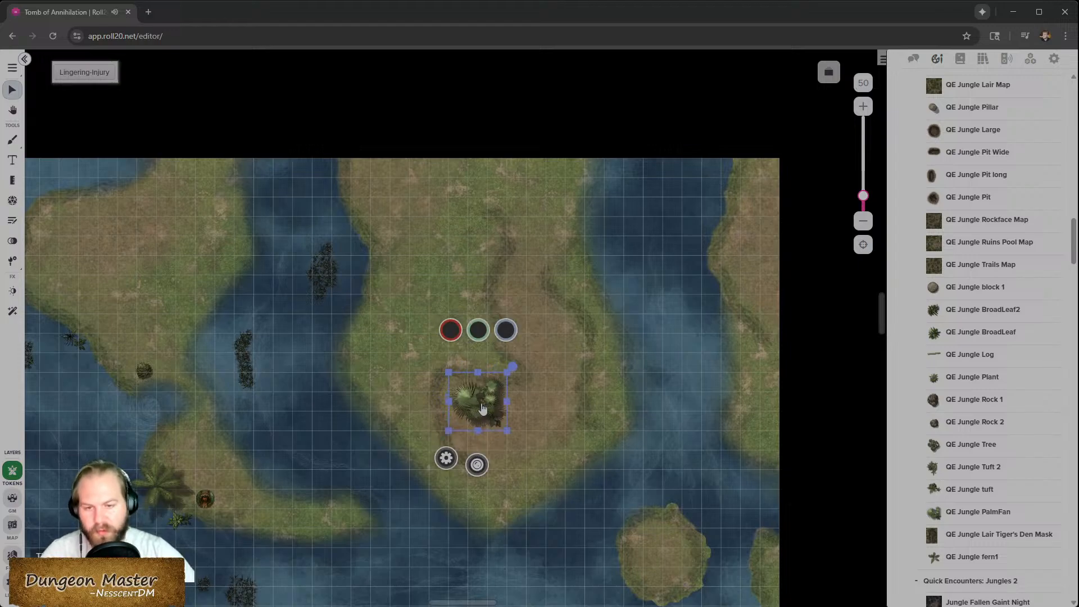
- Turn on Conditional Fade for the new tuft and move it to the foreground layer
scroll(487, 403, "up", 2)
right_click(487, 404)
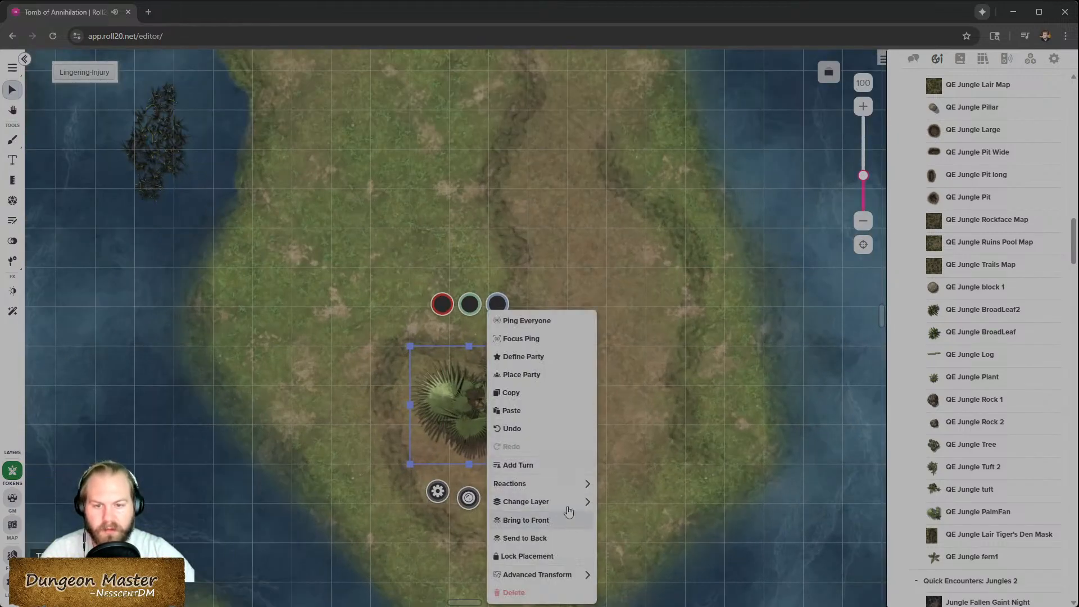
mouse_move(555, 484)
left_click(747, 489)
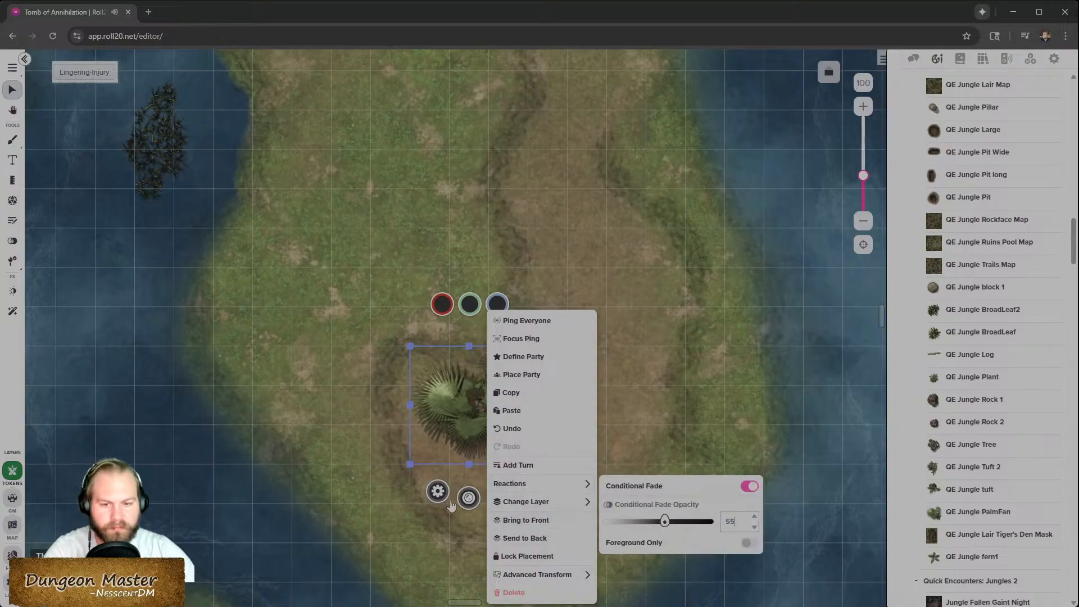
mouse_move(580, 509)
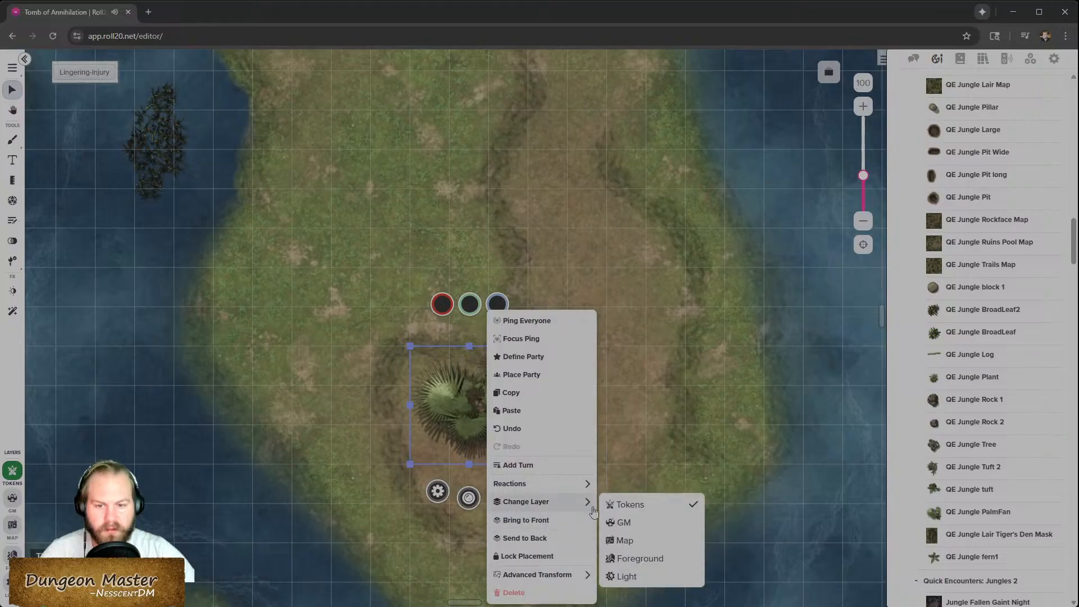
left_click(640, 559)
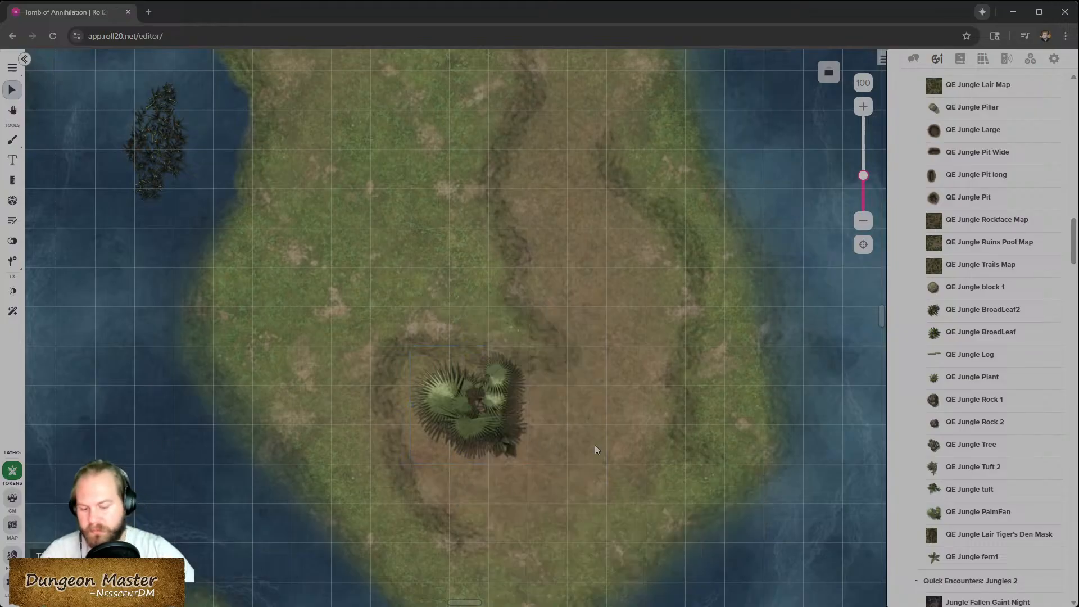
scroll(594, 444, "down", 8)
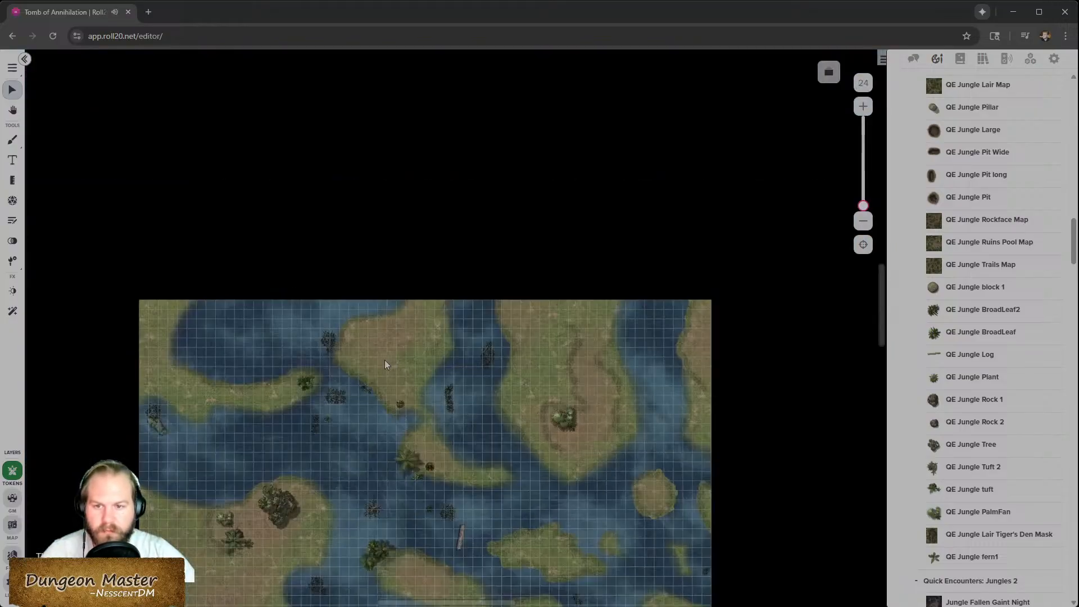
scroll(384, 364, "up", 3)
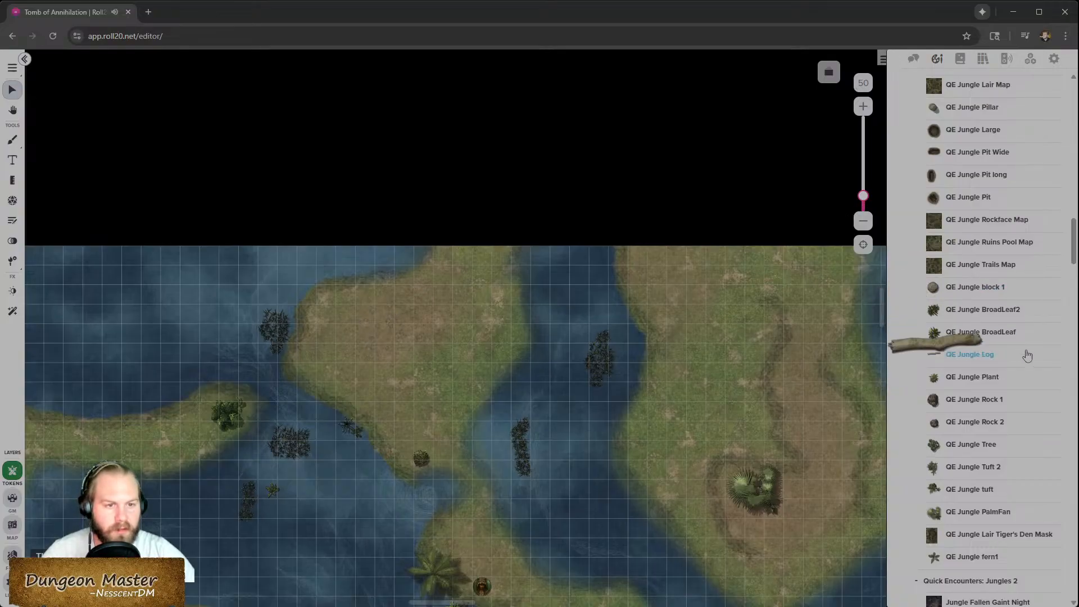
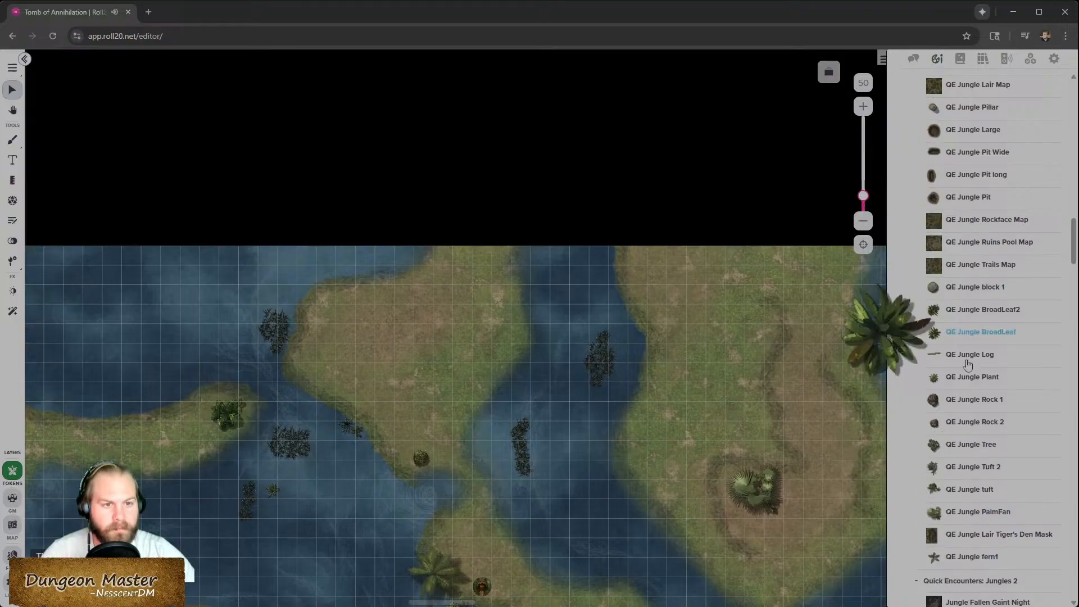
- Place a jungle tuft from the Jungles 2 pack near the northern tip of the central island
scroll(969, 346, "up", 3)
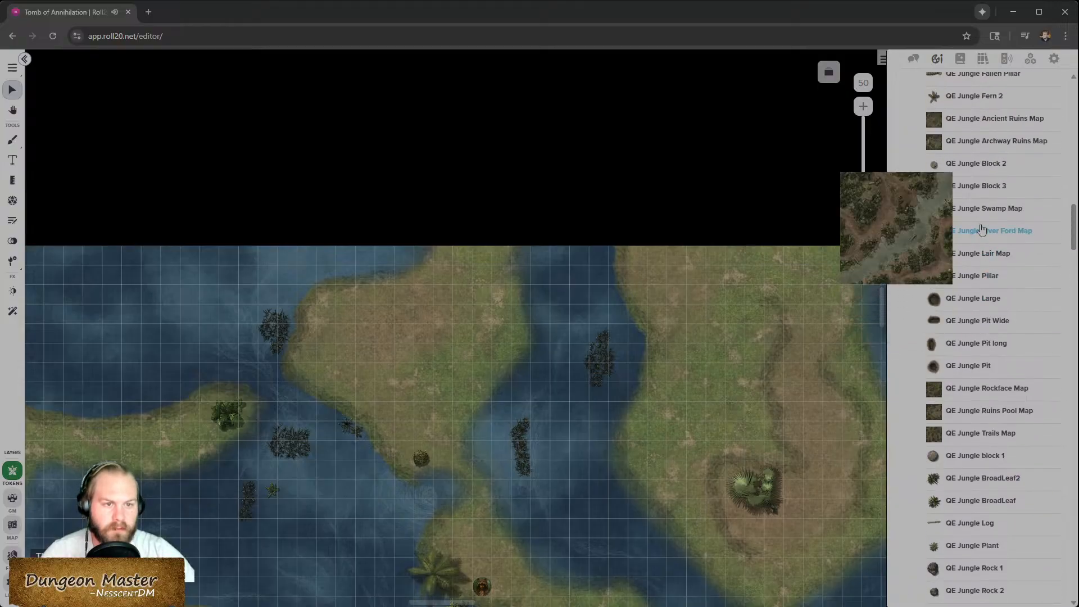
scroll(972, 281, "up", 4)
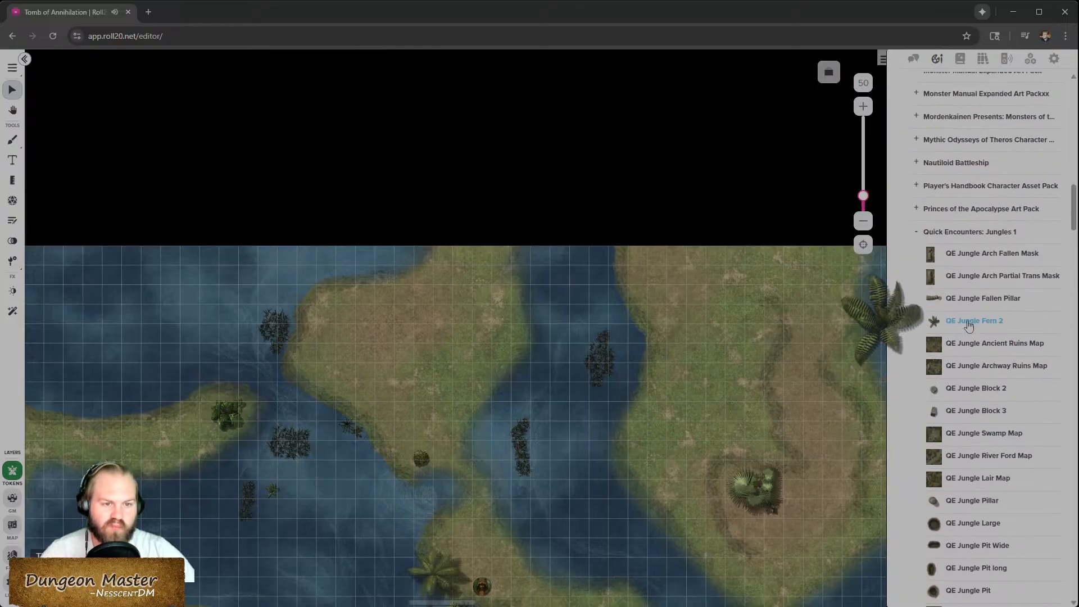
scroll(969, 324, "down", 12)
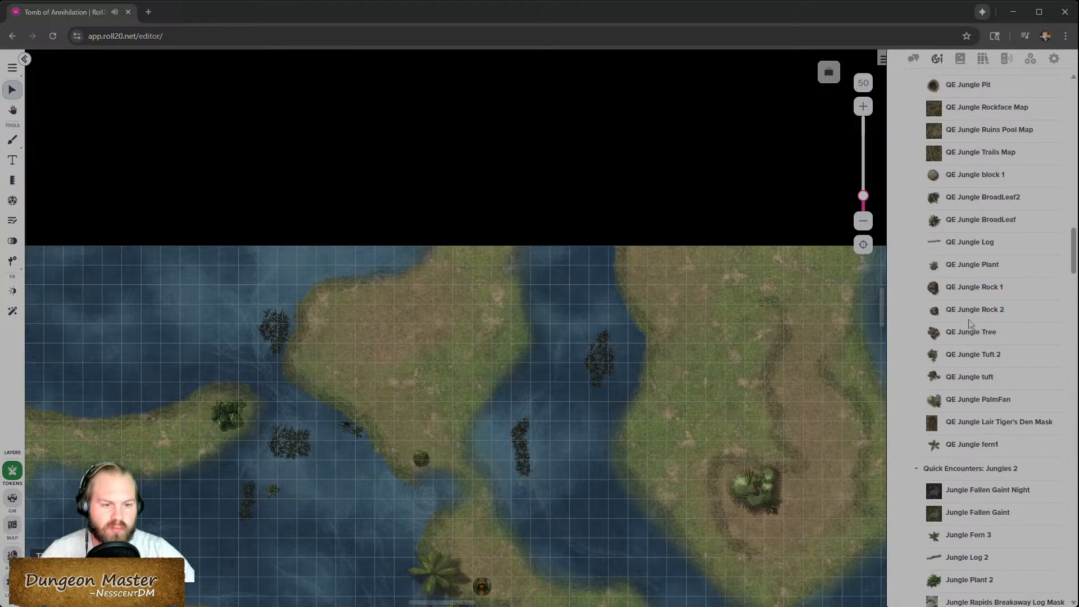
scroll(969, 324, "down", 2)
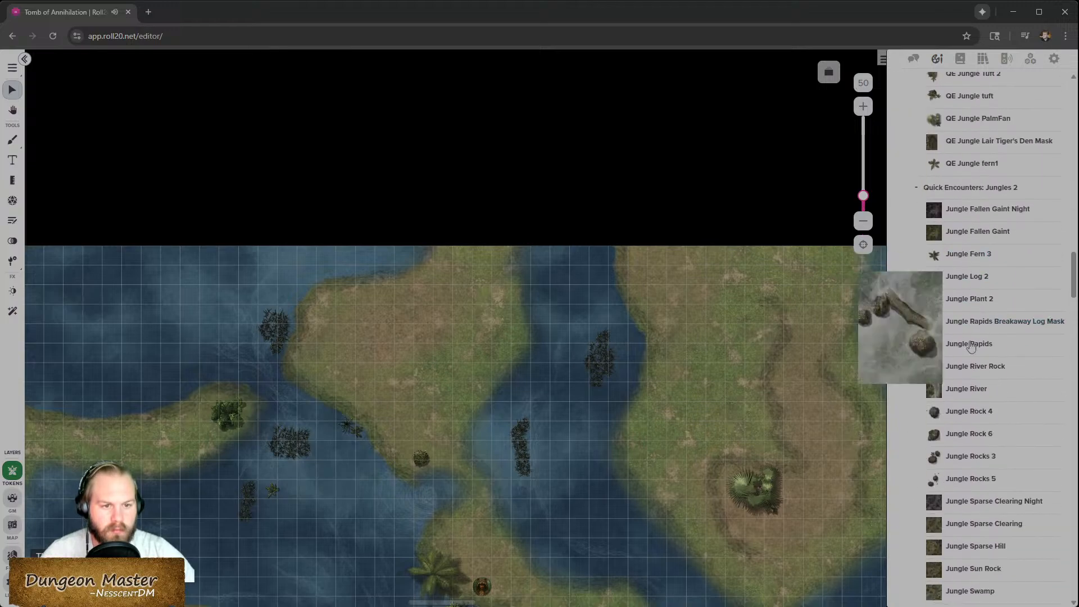
scroll(967, 411, "down", 4)
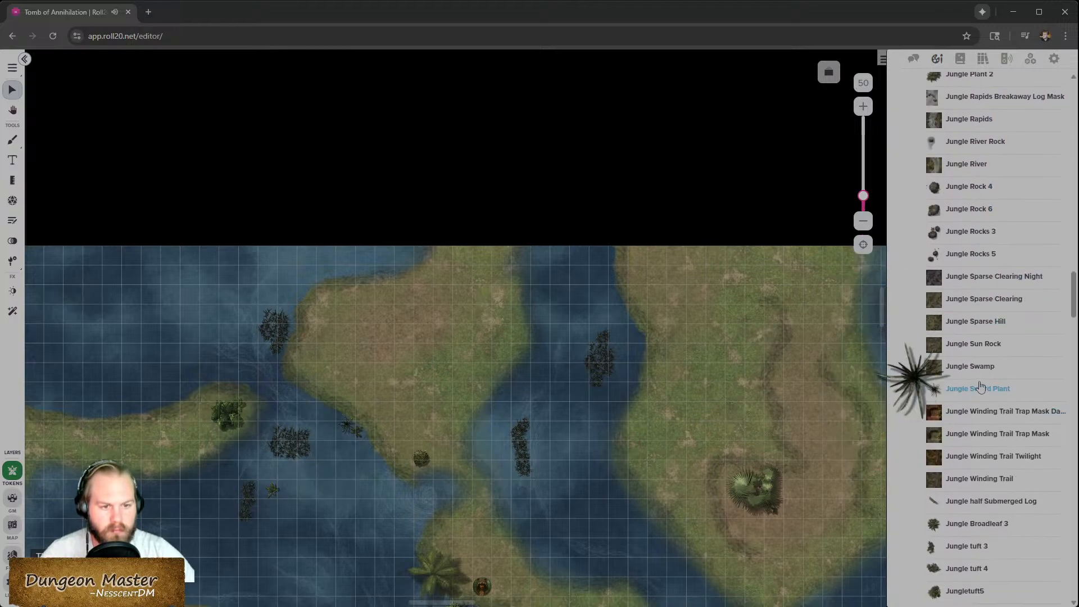
scroll(976, 482, "down", 2)
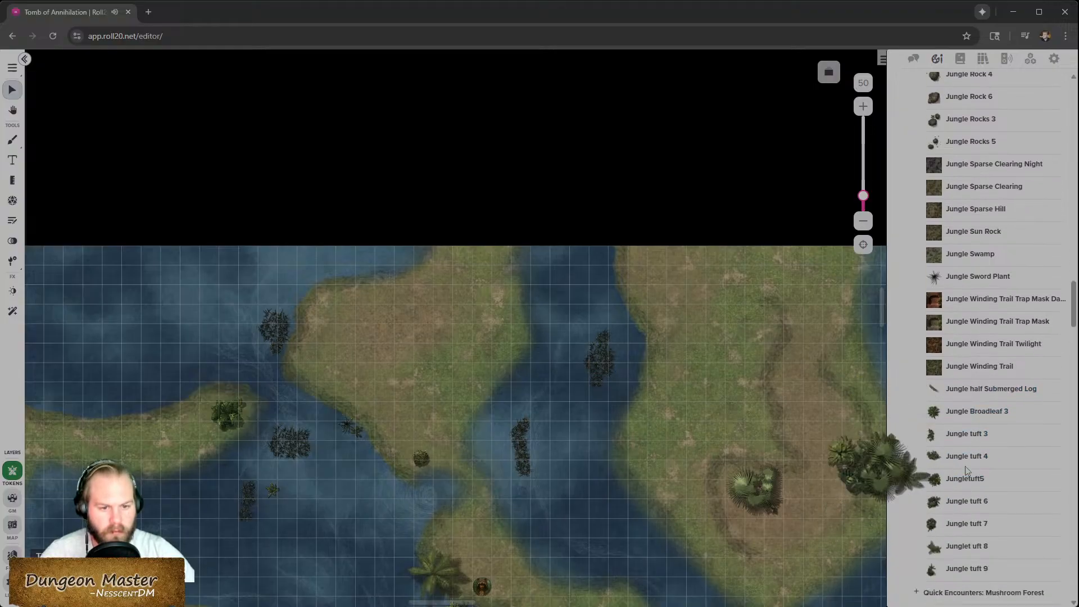
scroll(964, 548, "down", 1)
scroll(965, 548, "down", 1)
left_click_drag(956, 500, 386, 325)
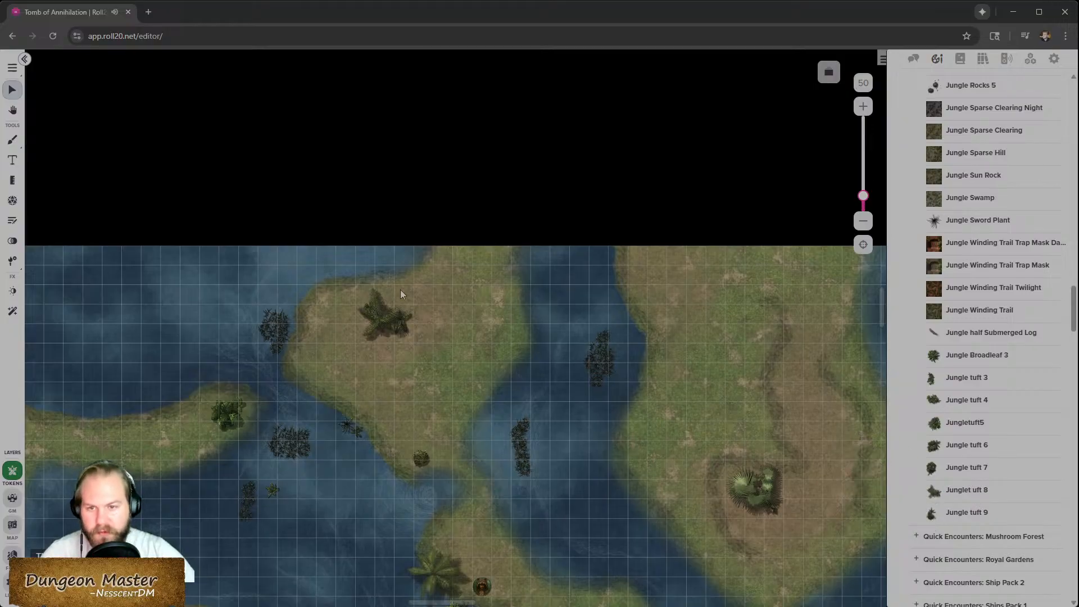
mouse_move(398, 327)
left_mouse_down()
mouse_move(375, 356)
mouse_move(402, 310)
left_mouse_up()
left_click_drag(384, 349, 387, 343)
- Turn on Conditional Fade for the new tuft and move it to the map layer
right_click(388, 343)
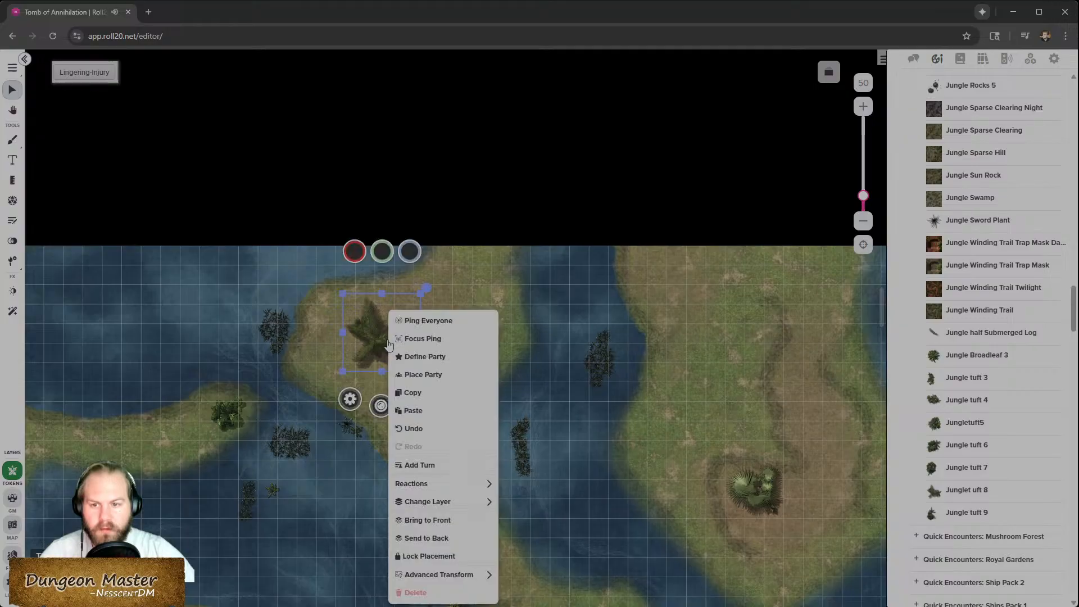
mouse_move(457, 486)
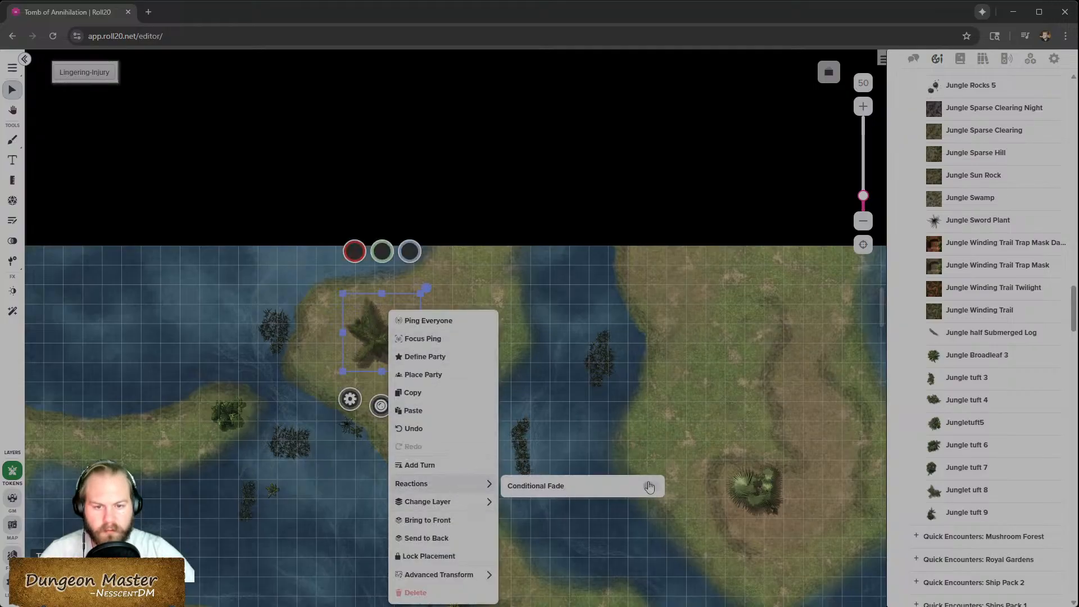
left_click(649, 487)
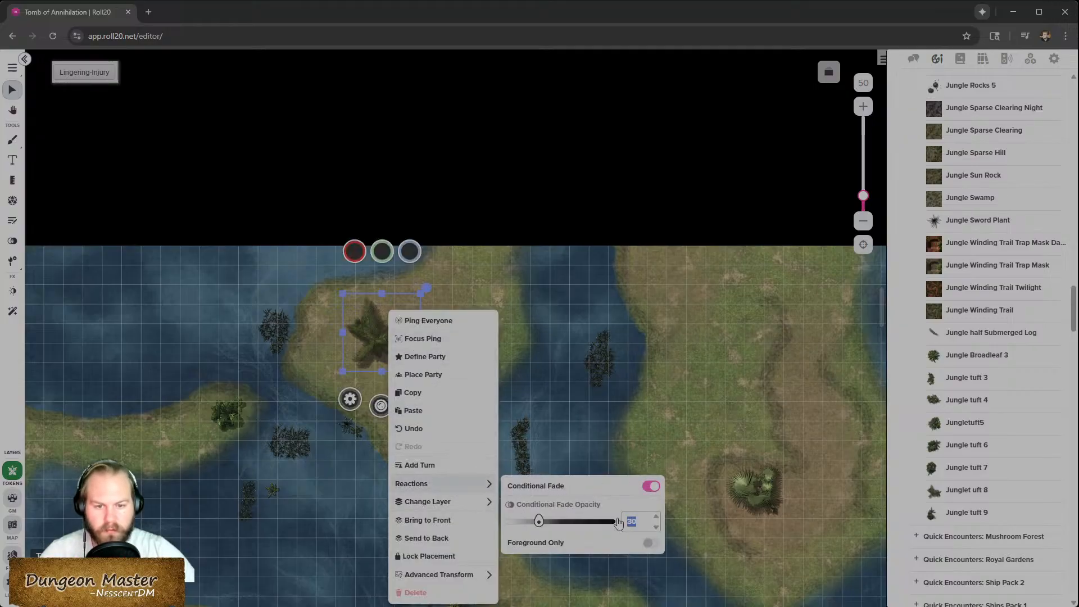
mouse_move(488, 506)
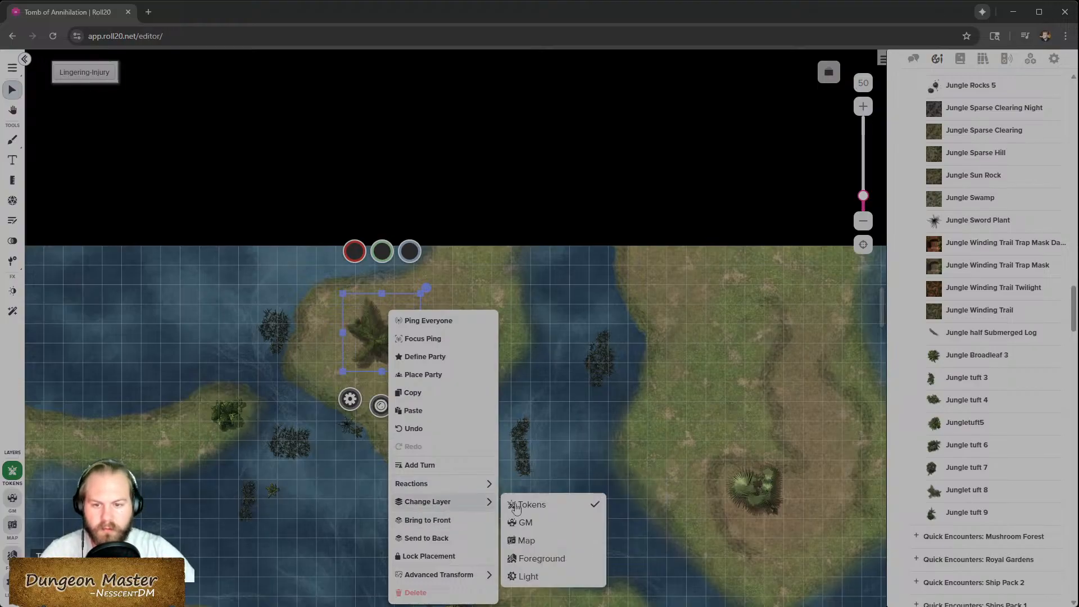
left_click(517, 541)
- Place a jungle plant on the eastern shore of the south-western island
scroll(432, 398, "down", 5)
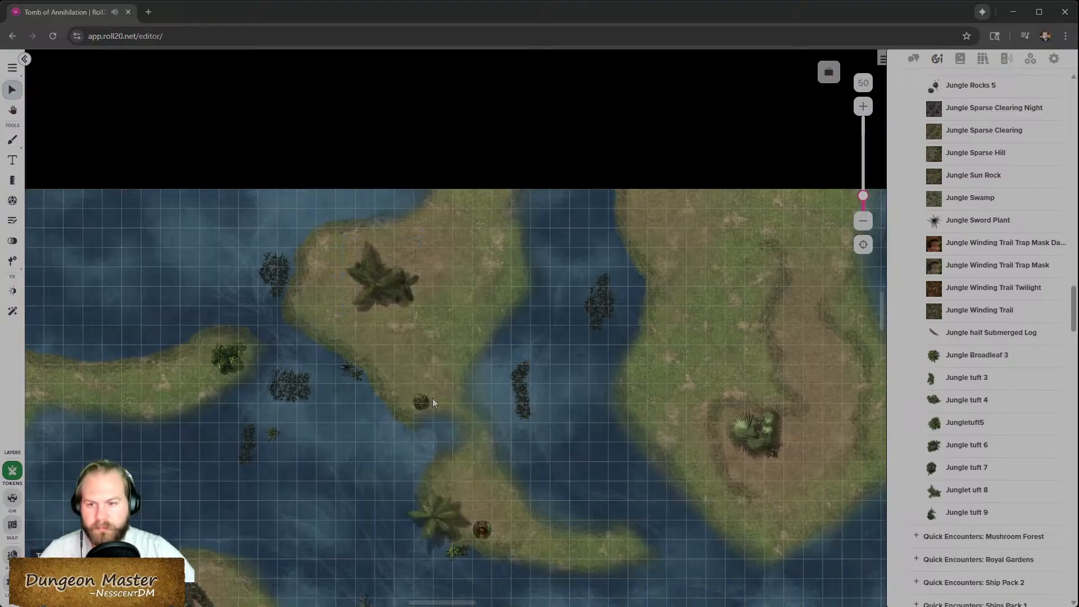
scroll(424, 383, "down", 2)
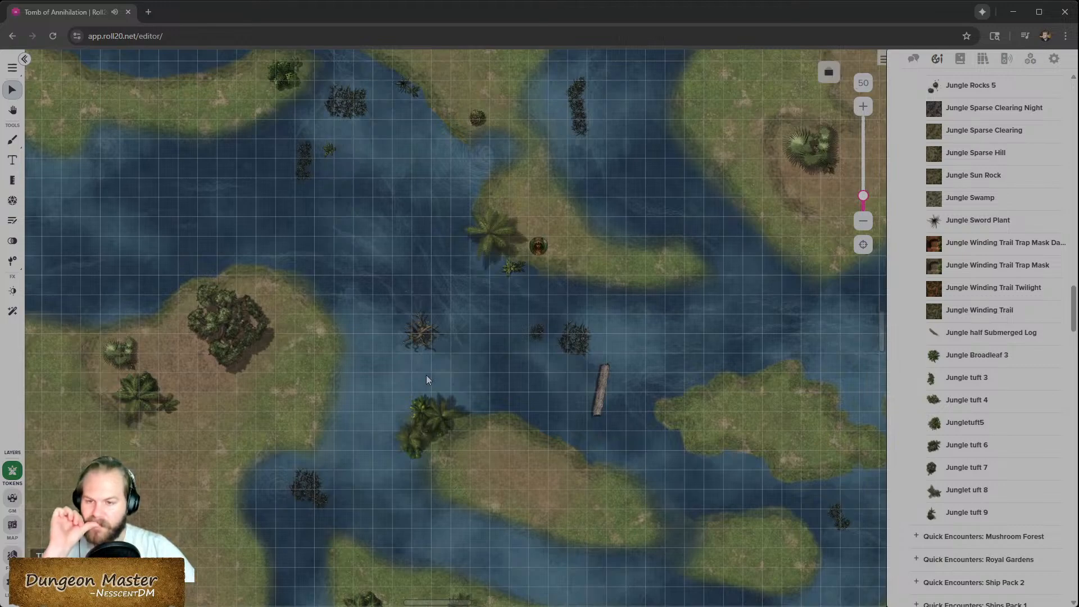
mouse_move(987, 366)
left_click_drag(988, 366, 310, 363)
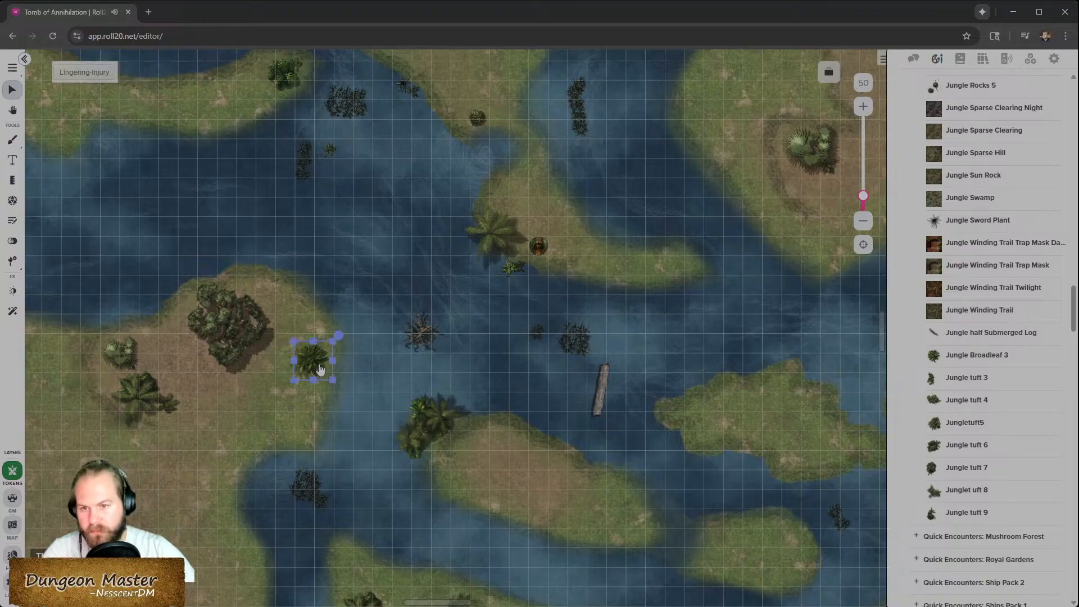
- Place a Jungletuft5 on the southern shore of the western island and adjust its position
mouse_move(963, 422)
left_click_drag(963, 424, 193, 455)
left_click_drag(250, 458, 245, 556)
scroll(230, 442, "down", 2)
scroll(231, 437, "down", 3)
left_click_drag(232, 334, 237, 351)
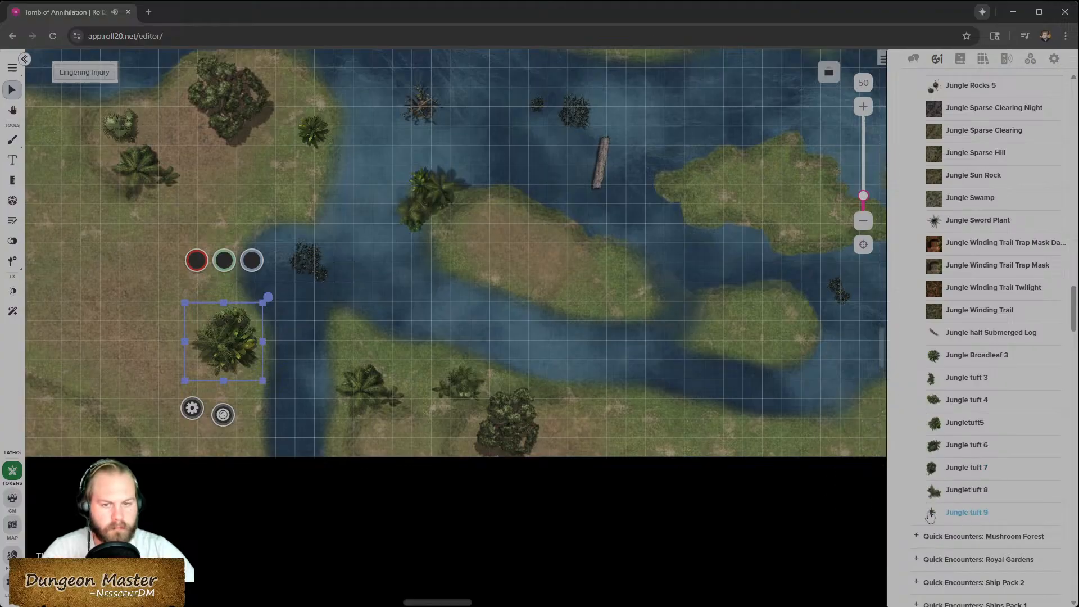
- Shift a small plant on the western island slightly north-west and deselect it
scroll(282, 234, "left", 3)
scroll(275, 231, "up", 1)
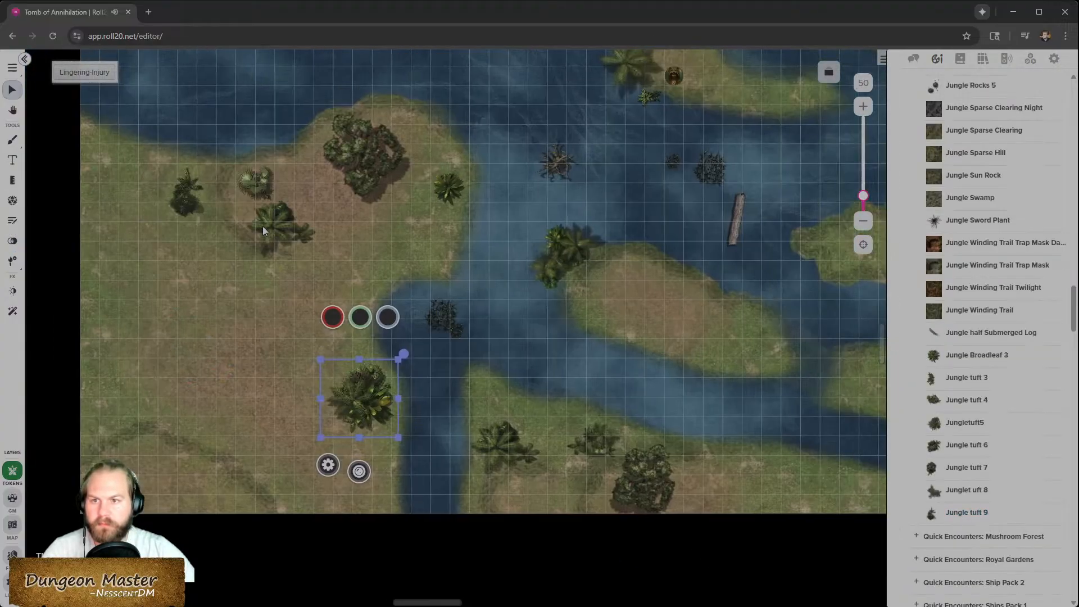
left_click_drag(187, 212, 149, 191)
scroll(248, 292, "up", 4)
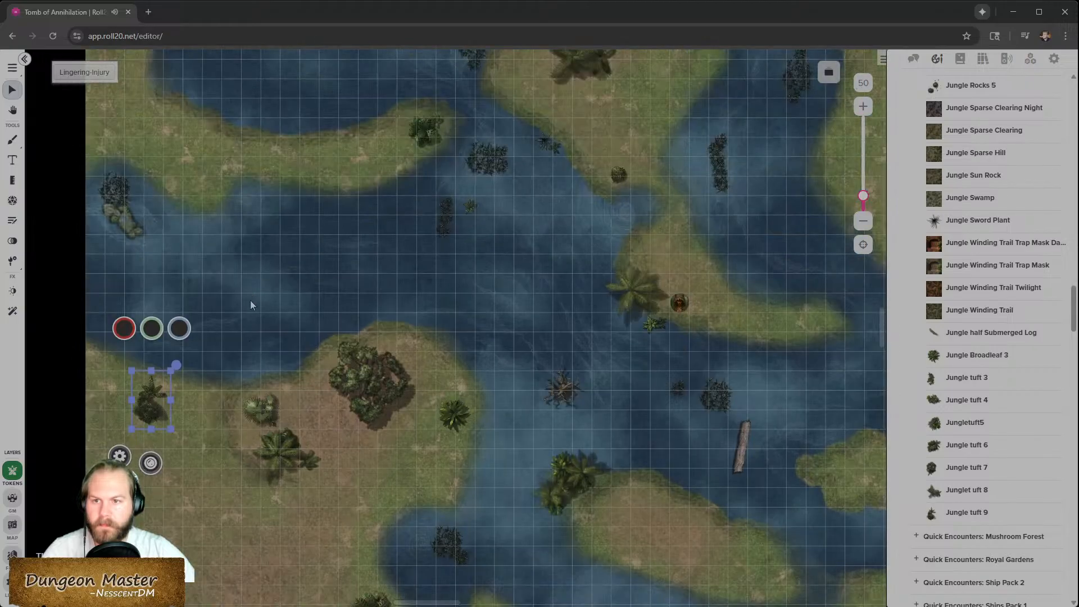
left_click(271, 297)
- Place two more jungle tufts along the north-western strip of land, one at its western tip
scroll(337, 359, "up", 4)
scroll(369, 393, "down", 4)
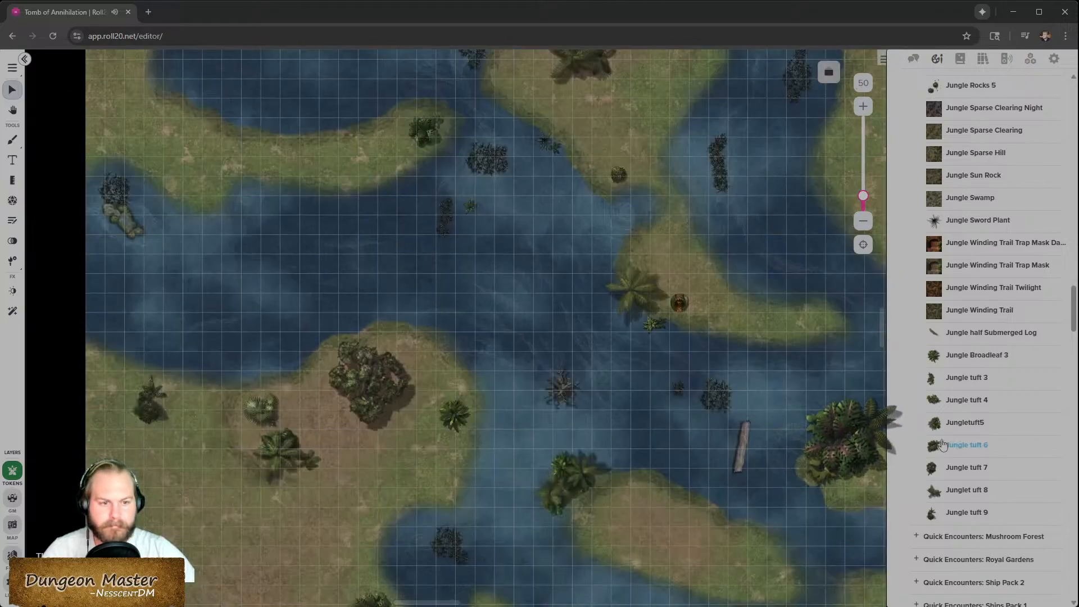
left_click_drag(956, 422, 191, 178)
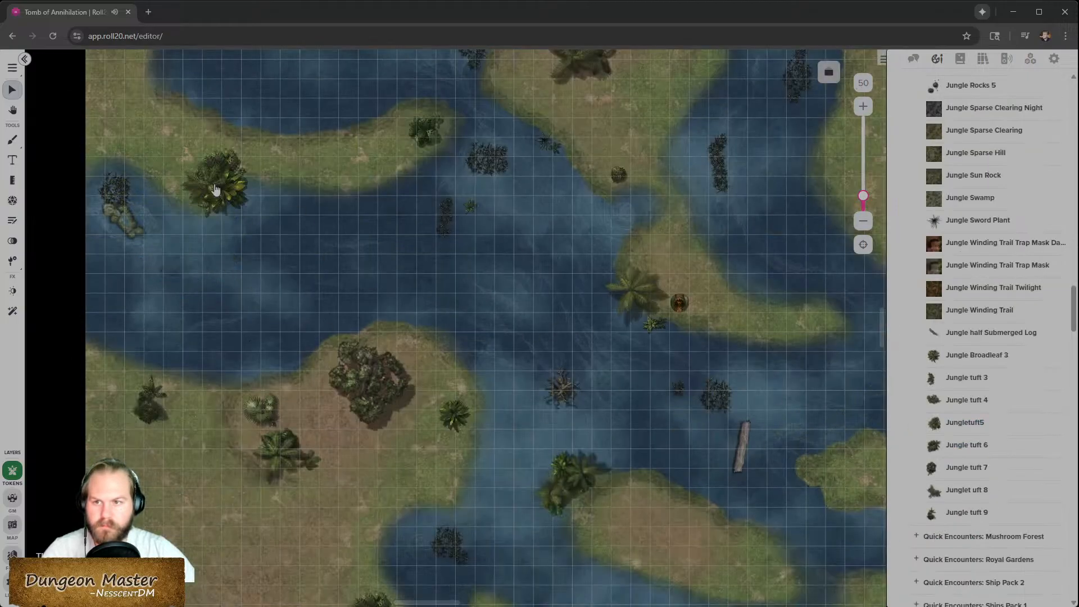
scroll(337, 339, "up", 4)
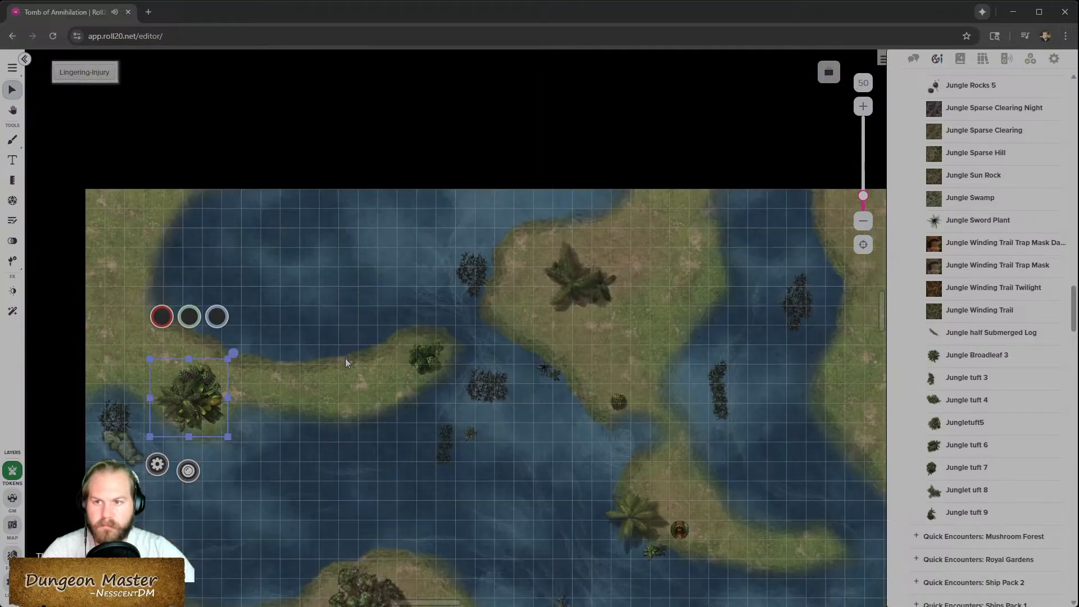
left_click_drag(977, 493, 110, 363)
scroll(349, 373, "down", 3)
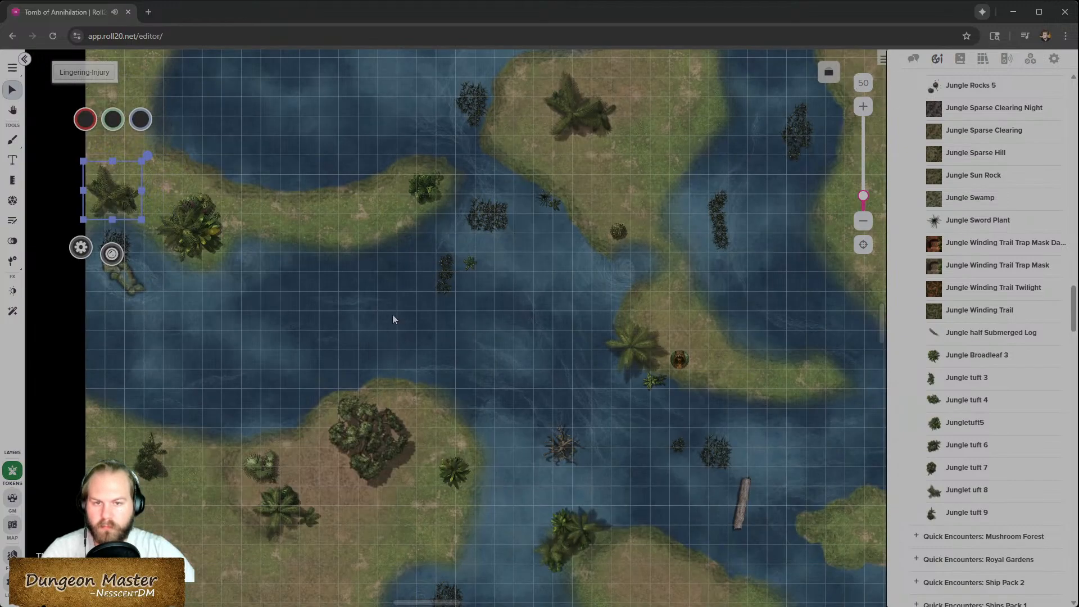
scroll(345, 258, "right", 1)
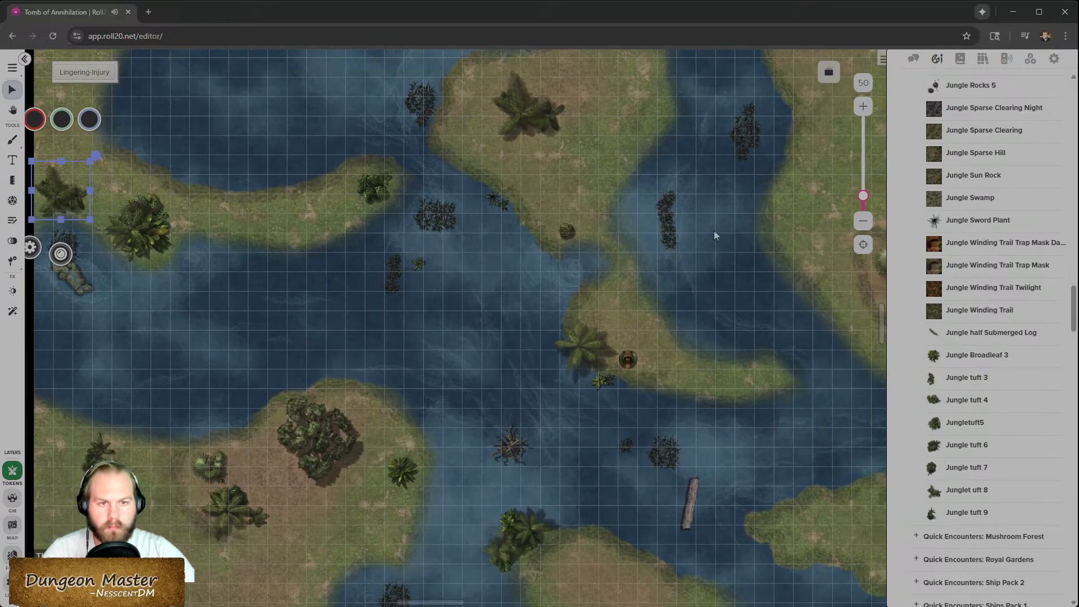
right_click(702, 287)
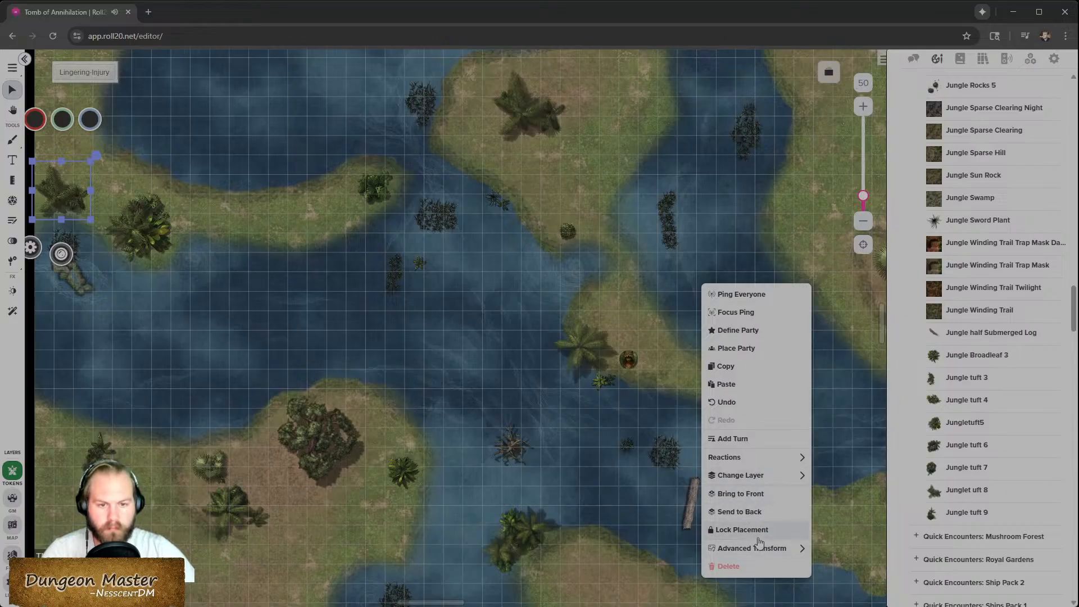
mouse_move(761, 553)
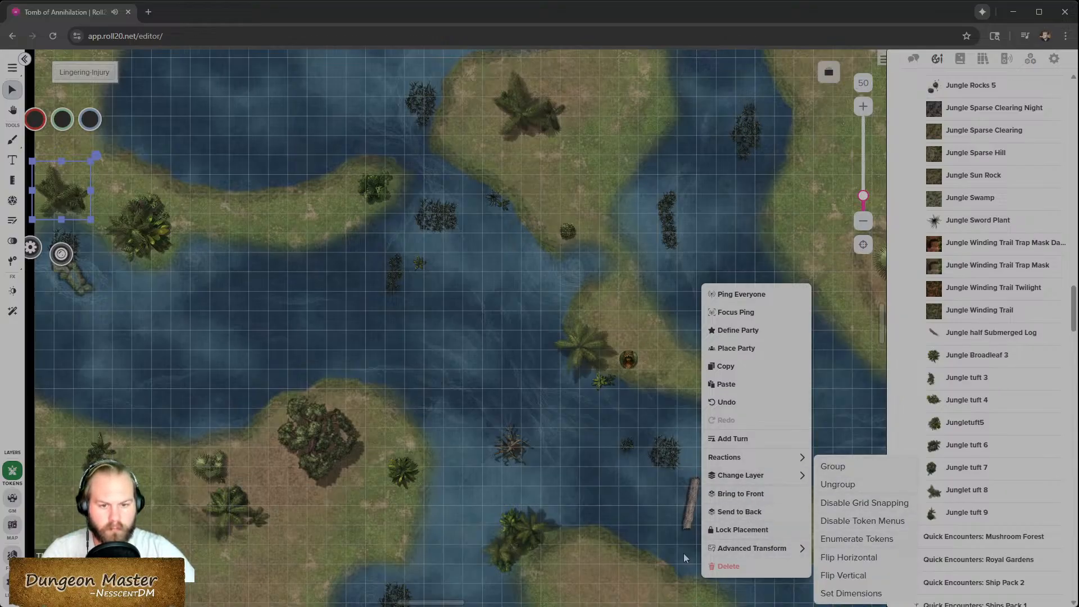
left_click(629, 548)
right_click(629, 547)
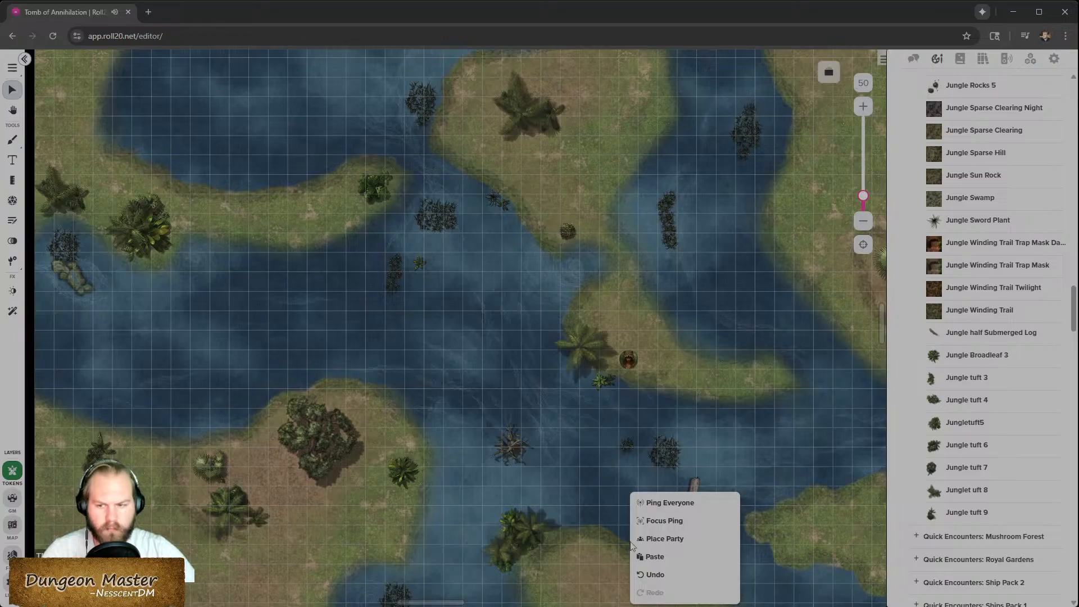
left_click(566, 468)
- Select the plants on the western half of the map and move them to the map layer
scroll(394, 304, "down", 5)
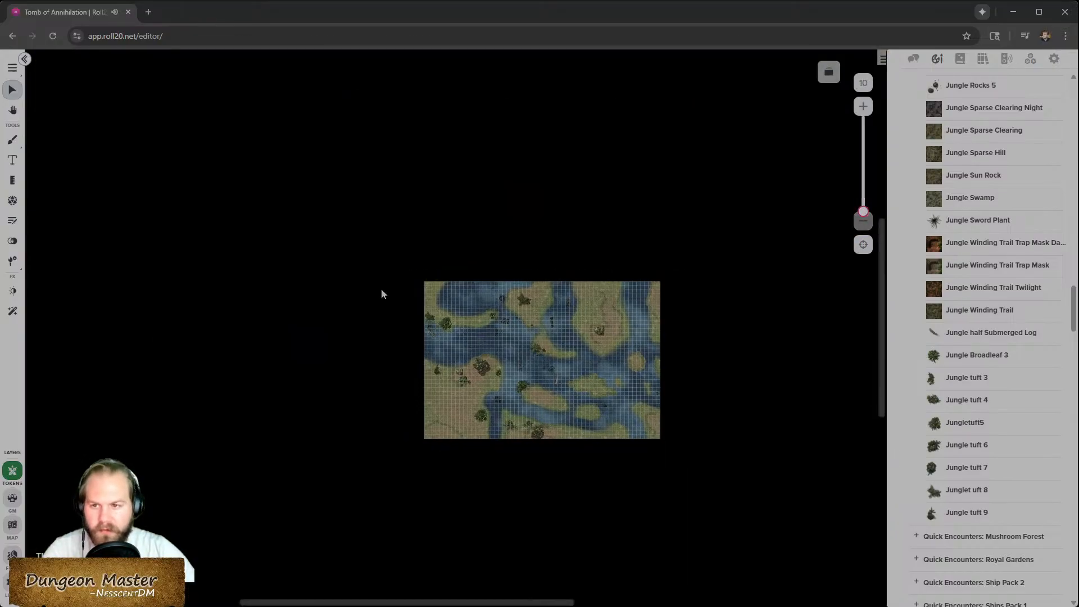
left_click_drag(386, 255, 709, 500)
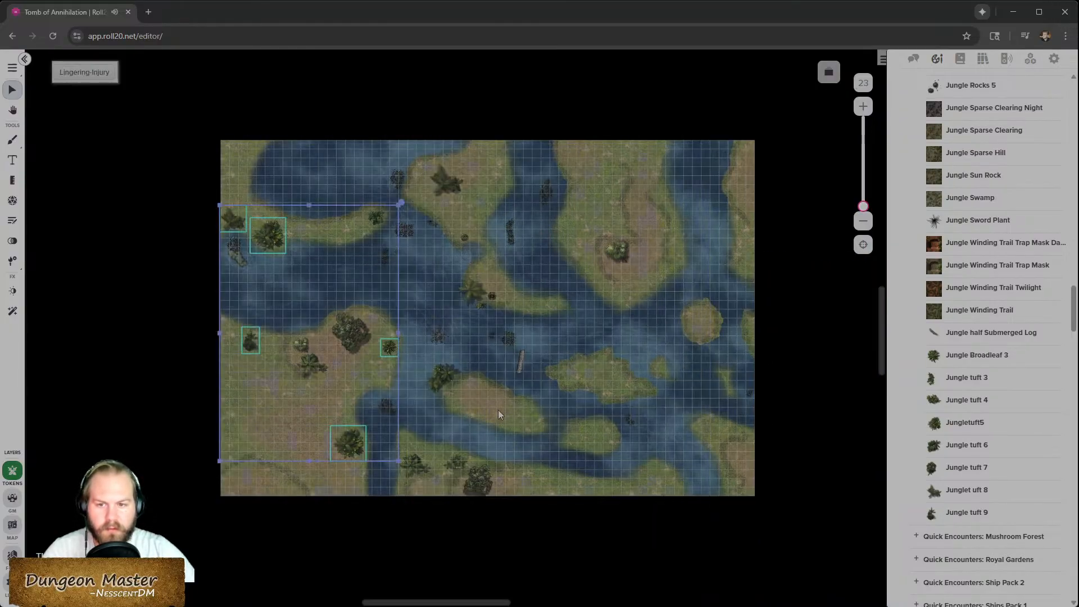
right_click(395, 354)
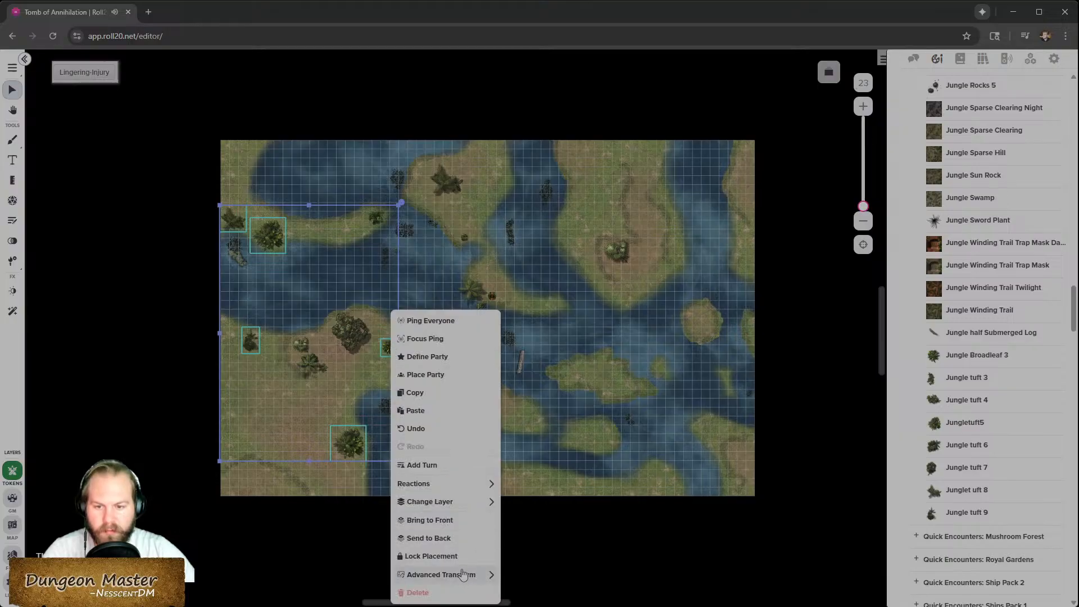
mouse_move(472, 501)
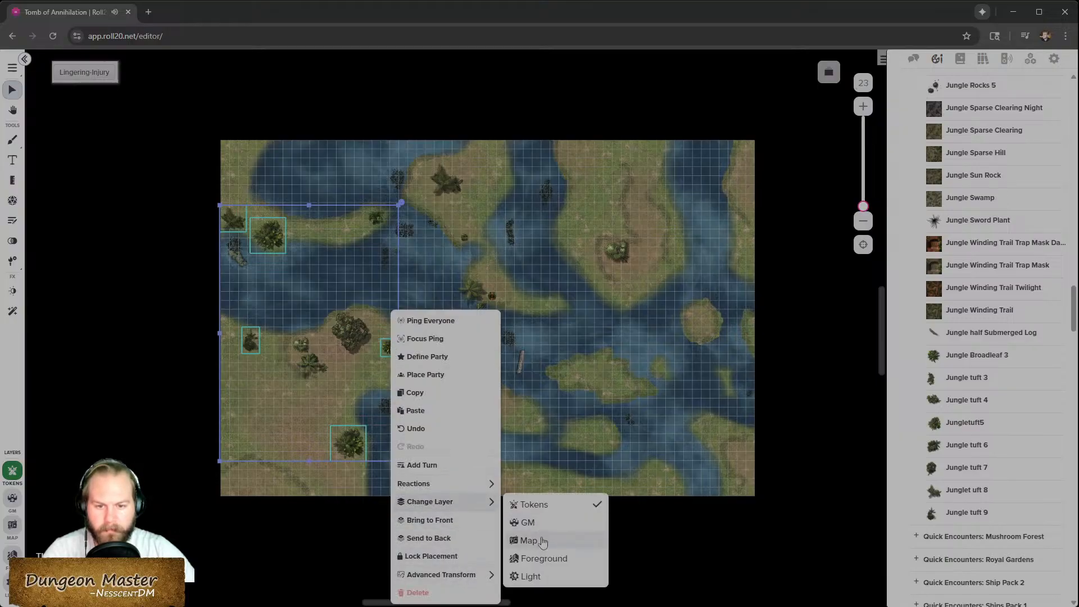
left_click(529, 540)
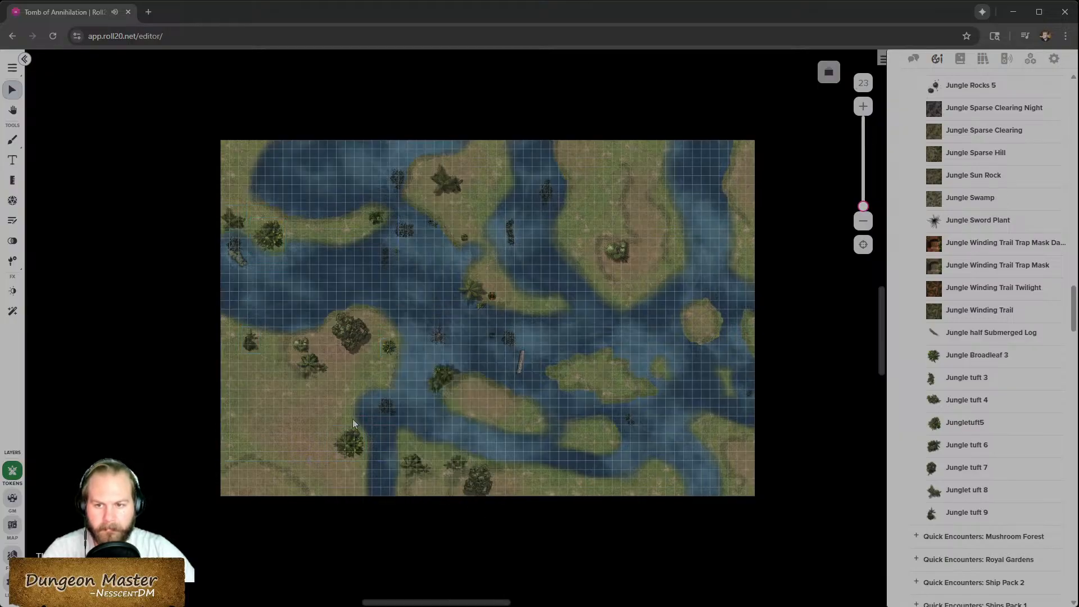
- Switch to the map layer and send the river battle map image to the back behind the plants
left_click(15, 536)
right_click(299, 312)
left_click(365, 588)
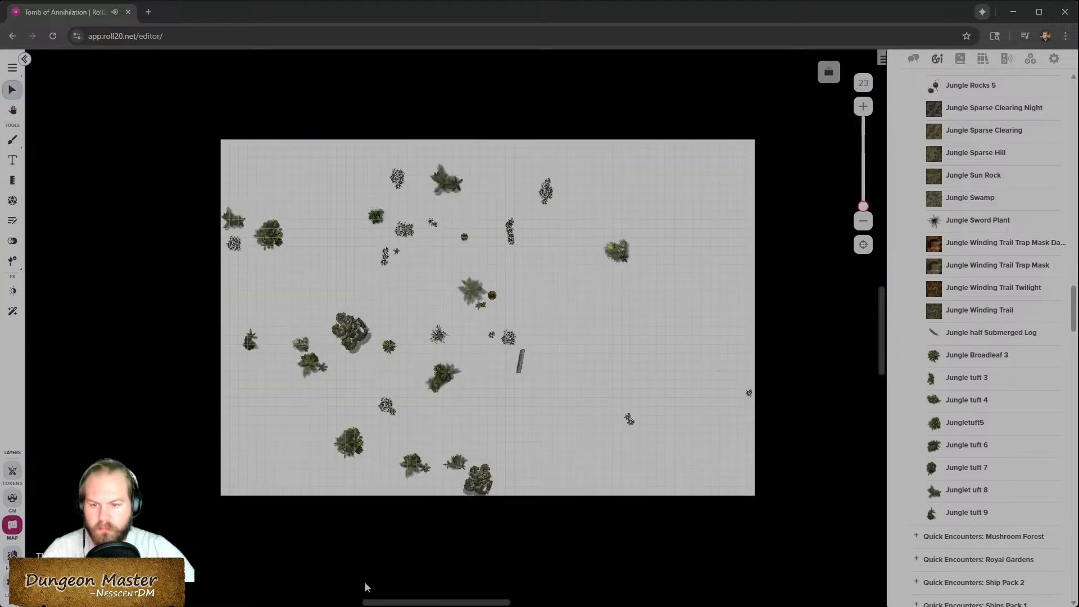
key("ctrl+z")
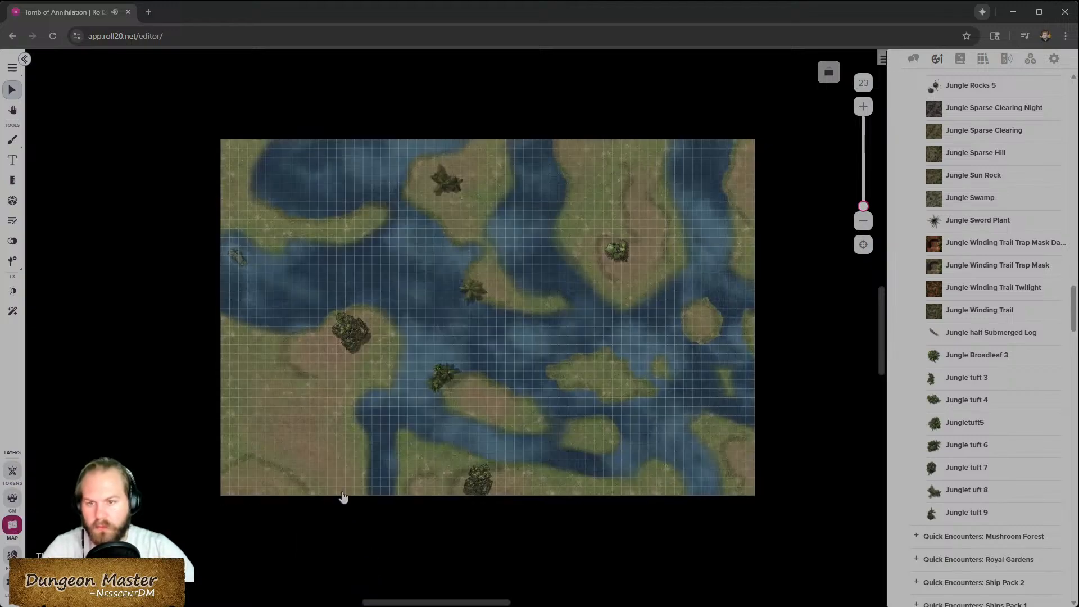
right_click(347, 447)
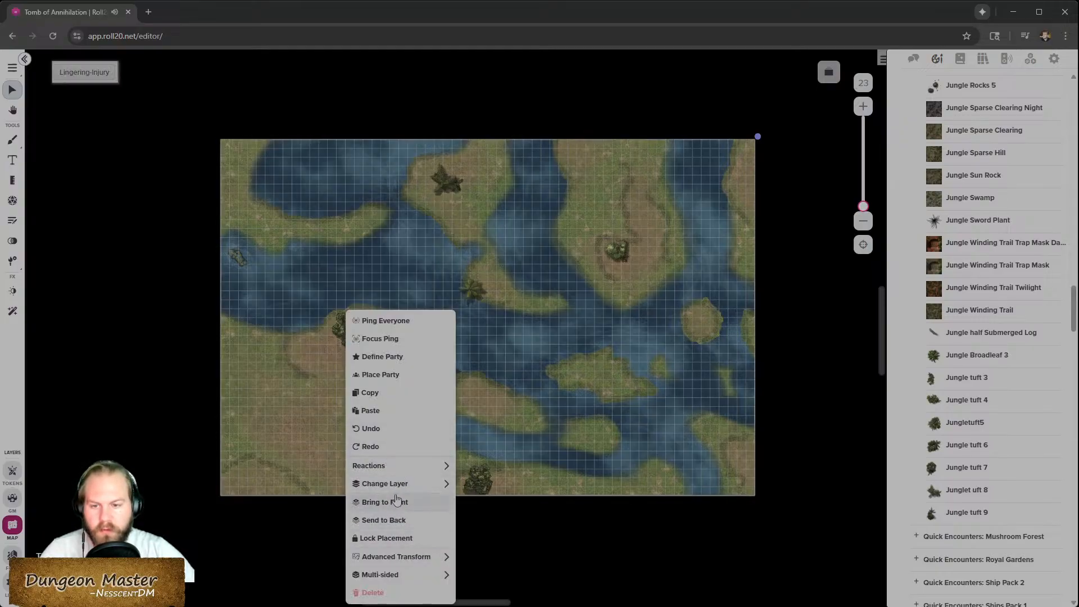
left_click(404, 521)
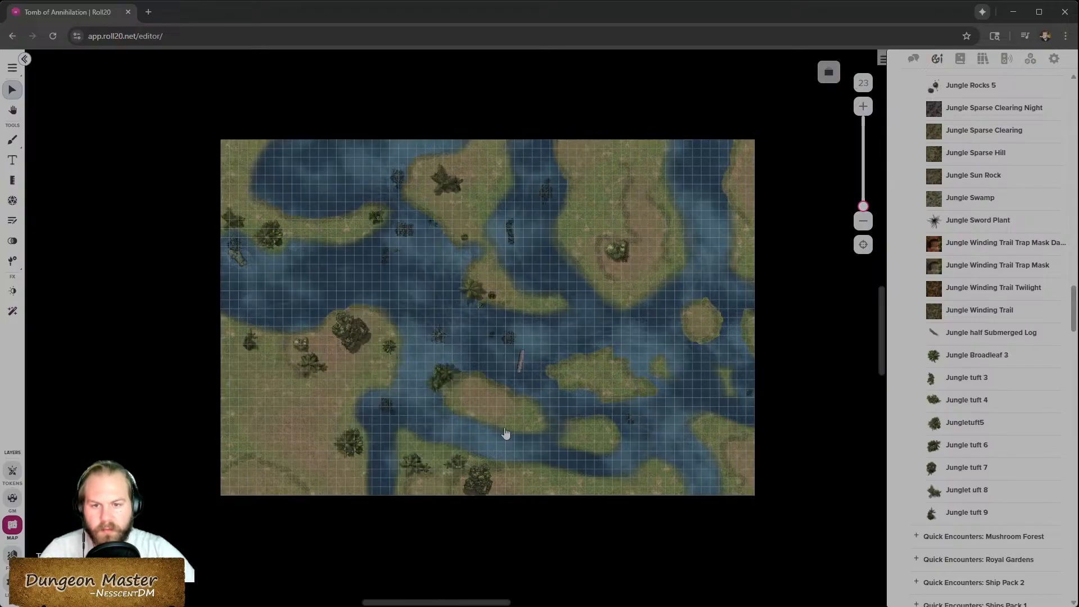
- Switch the river battle map to its alternate multi-sided state using Choose Side
right_click(553, 444)
mouse_move(632, 579)
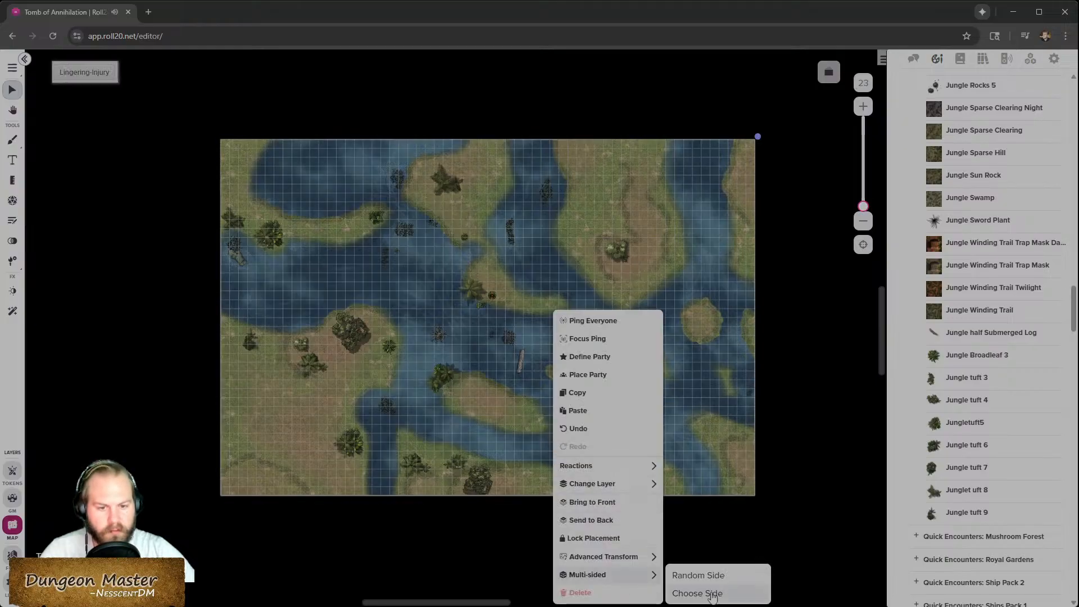
left_click(712, 595)
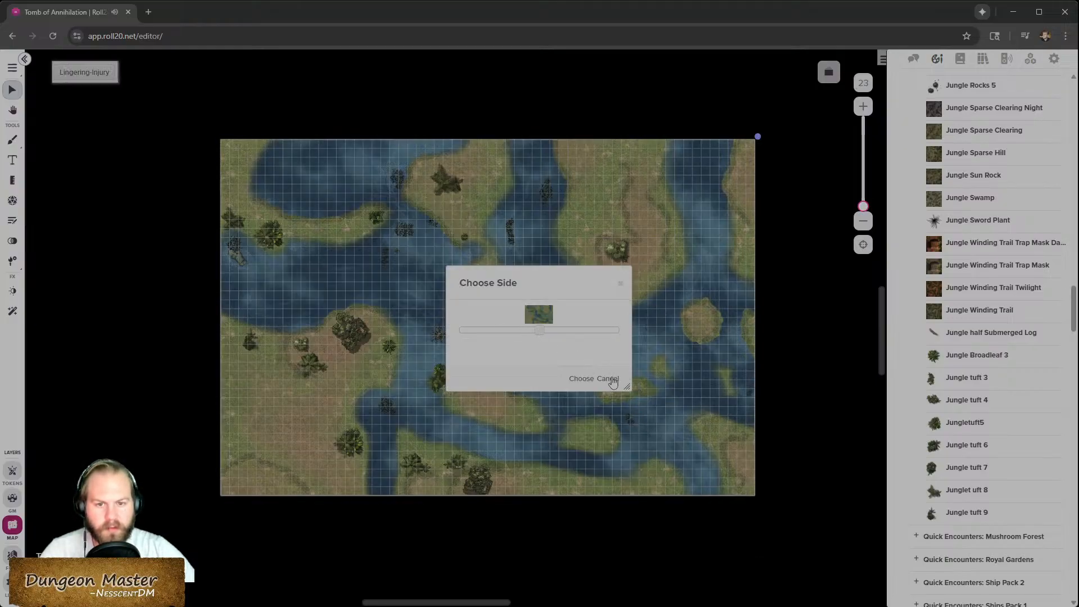
left_click(581, 380)
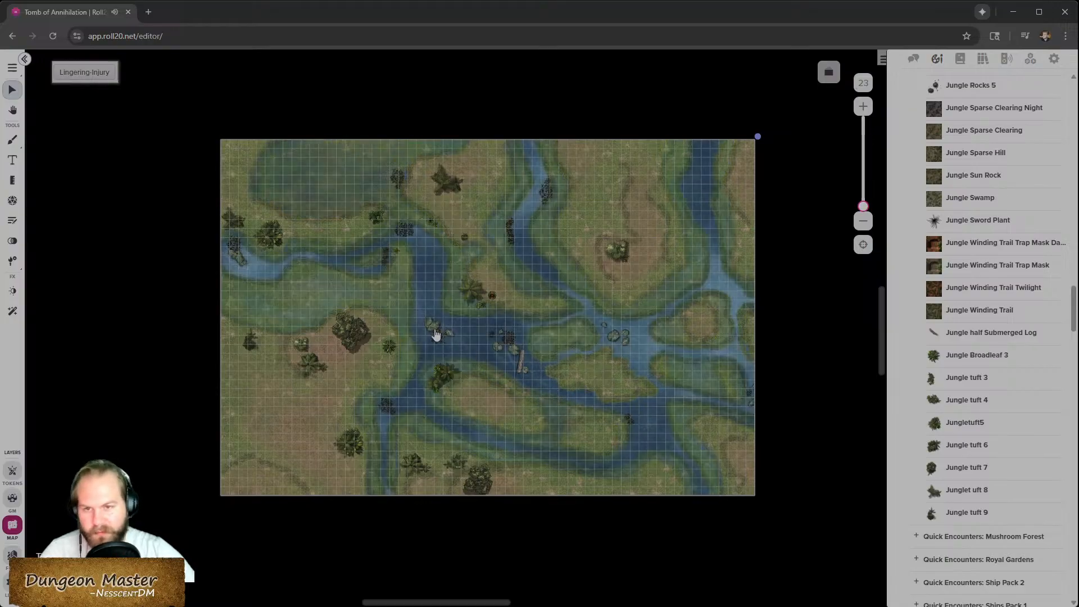
scroll(437, 334, "up", 4)
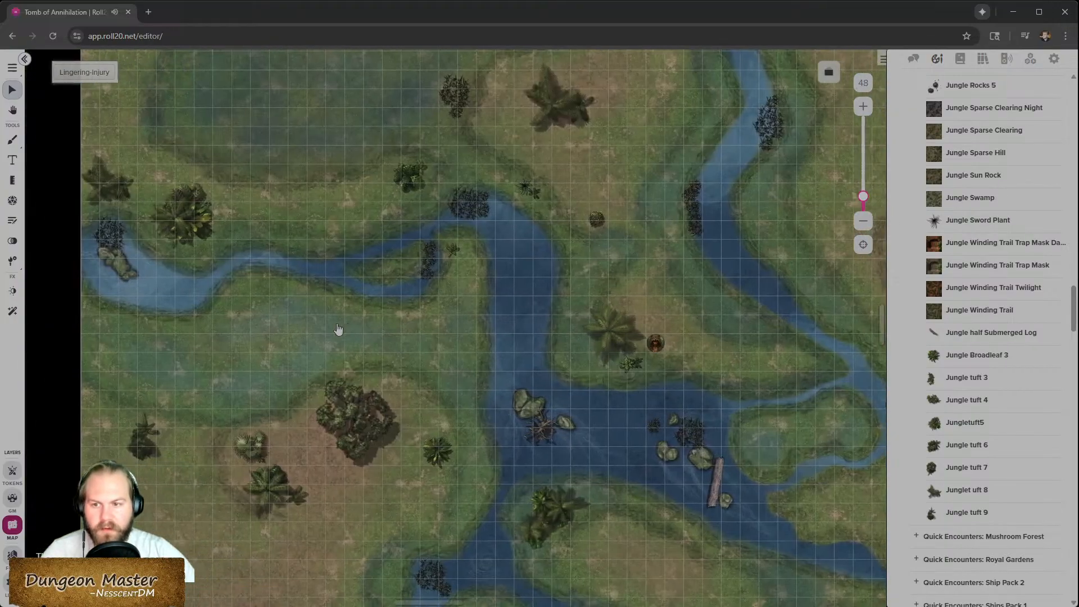
key("Left")
key("Left")
key("Left")
key("Left")
key("Right")
key("Right")
key("Right")
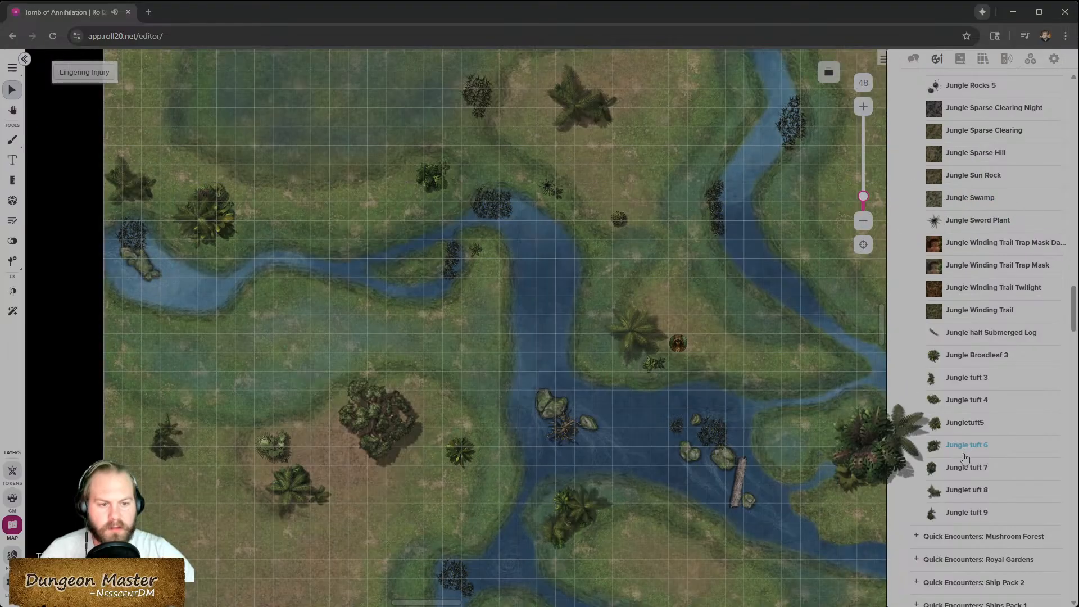
- Place a Jungle tuft 6 on the grassy bank south of the western river channel
scroll(973, 404, "up", 1)
scroll(974, 403, "up", 8)
scroll(947, 346, "up", 2)
left_click_drag(955, 300, 257, 315)
scroll(282, 295, "up", 3)
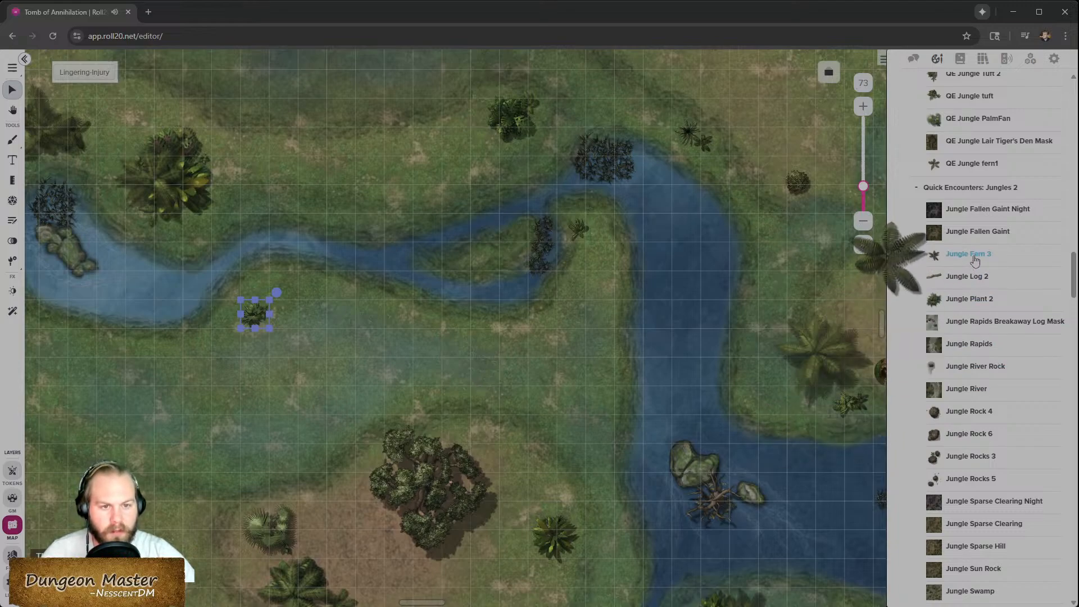
- Add Jungle Fern 3, Jungle Plant 2 and QE Jungle fern1 around that tuft to form a plant cluster
left_click_drag(975, 261, 81, 349)
scroll(167, 379, "left", 2)
left_click_drag(201, 347, 388, 306)
left_click_drag(934, 298, 408, 319)
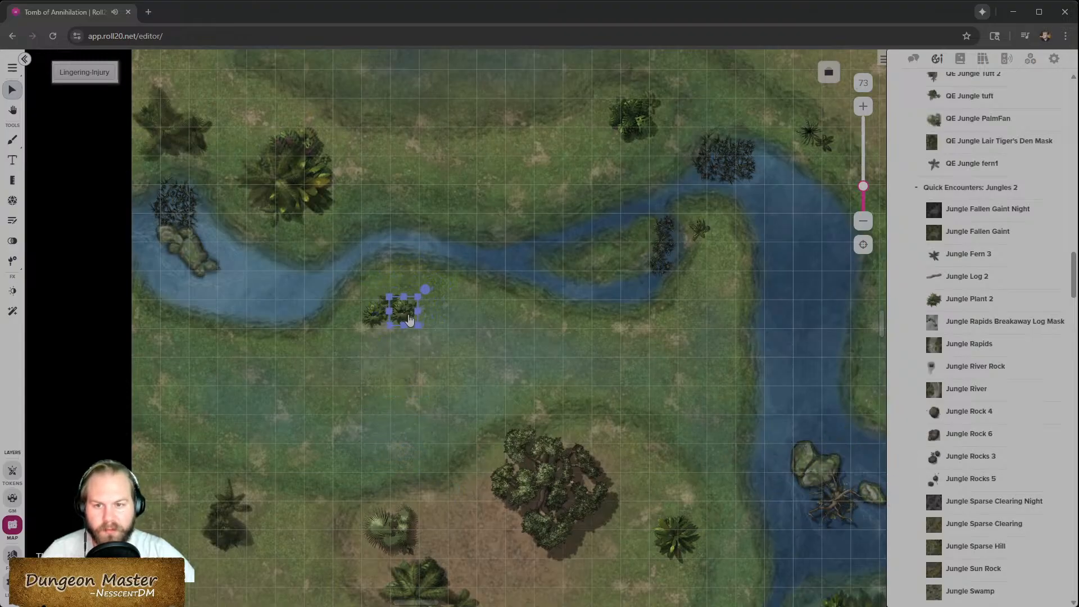
left_click_drag(972, 164, 396, 298)
left_click(545, 358)
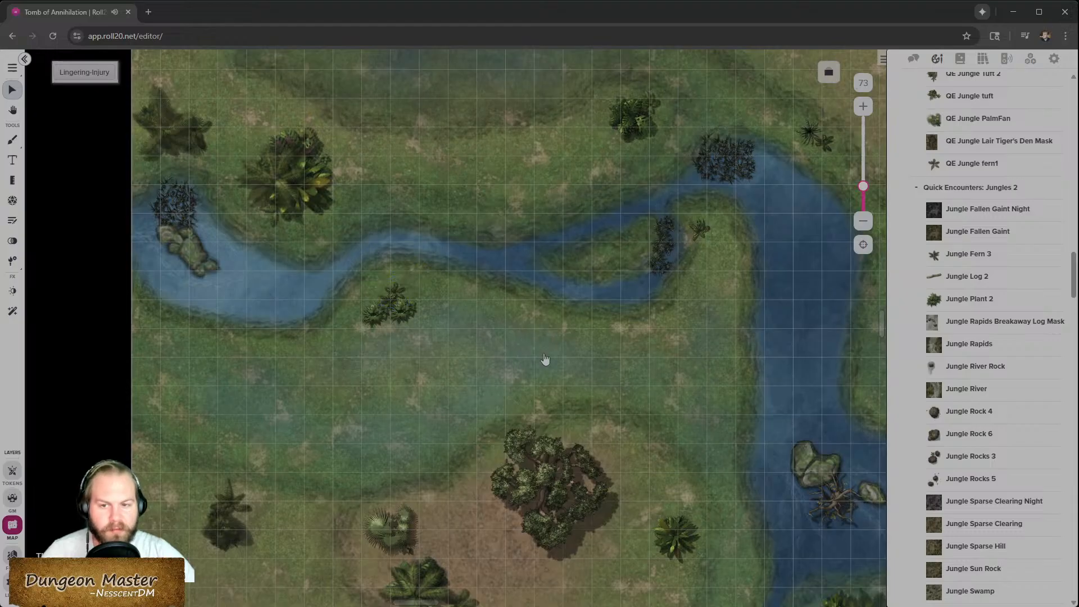
scroll(990, 147, "up", 1)
left_click_drag(994, 132, 680, 381)
left_click_drag(714, 320, 726, 369)
scroll(387, 478, "down", 5)
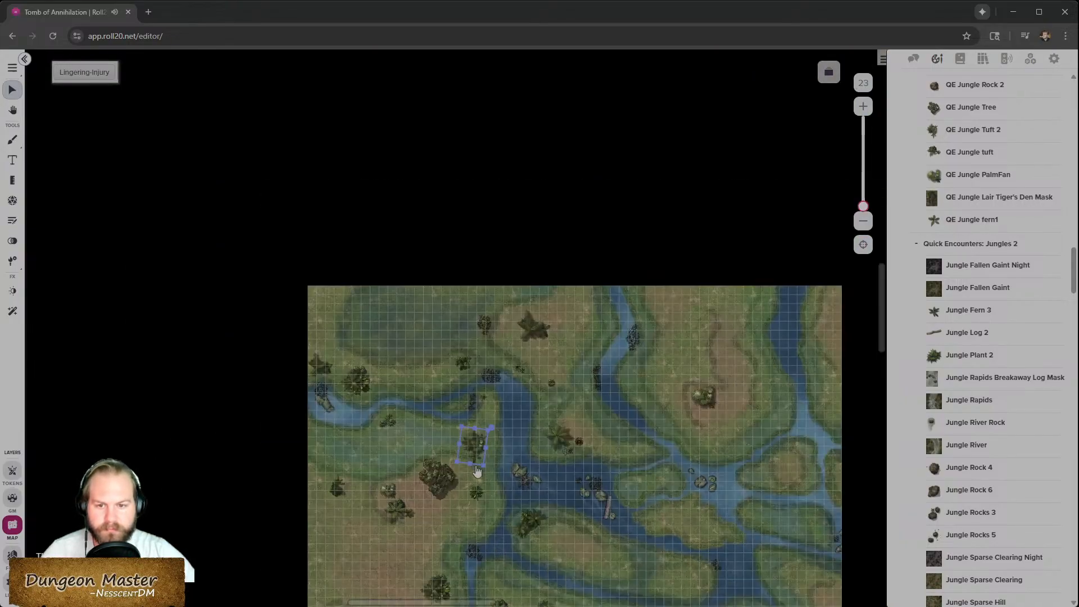
scroll(477, 471, "up", 4)
key("Delete")
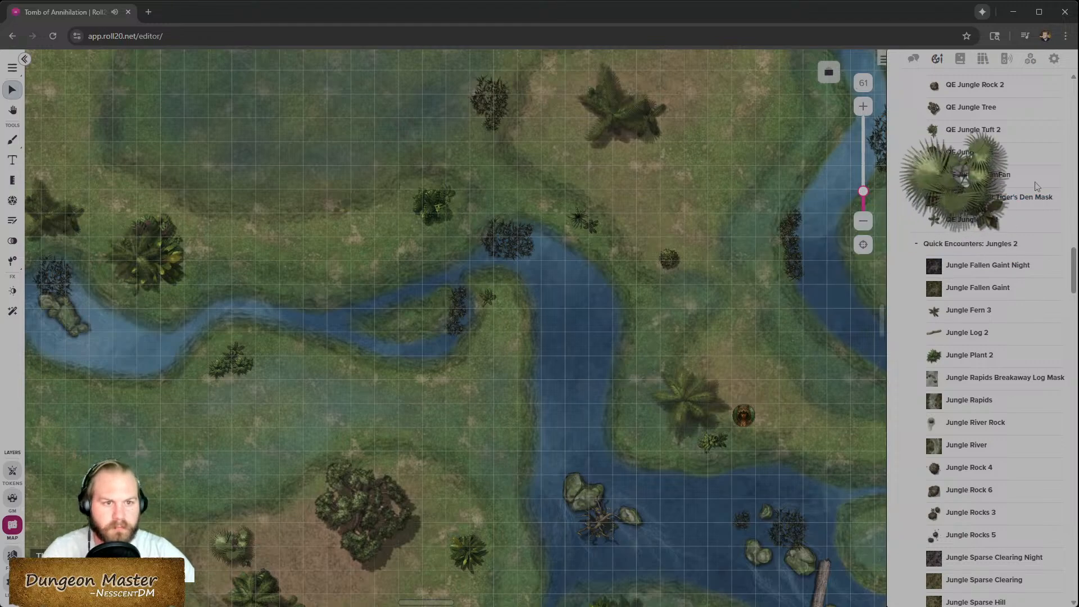
- Place a QE Jungle Tree on the grassy bank further south of the western river channel
mouse_move(968, 123)
scroll(978, 225, "down", 1)
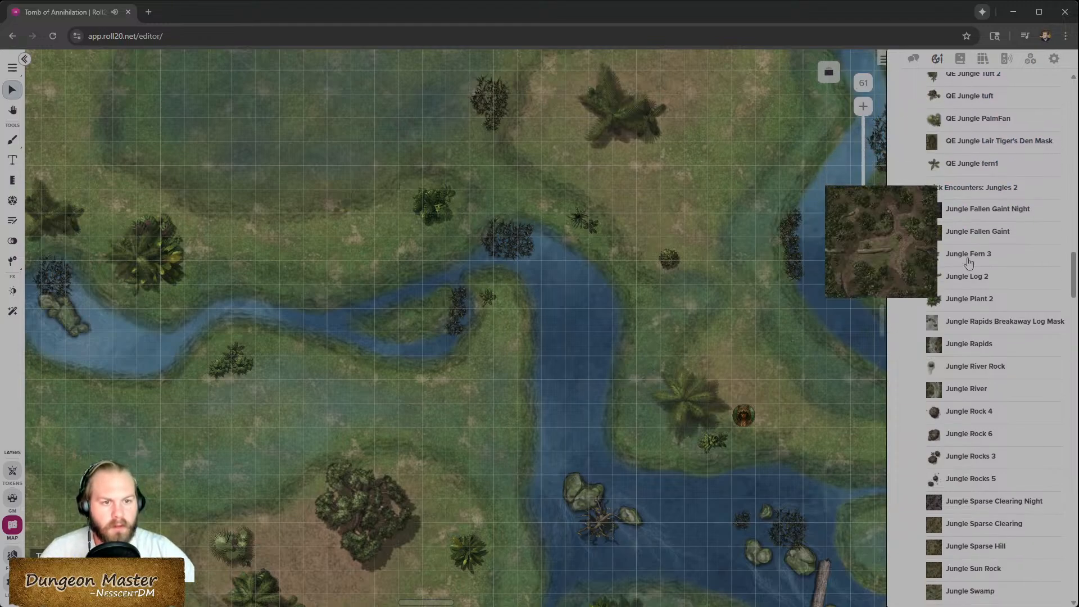
mouse_move(983, 262)
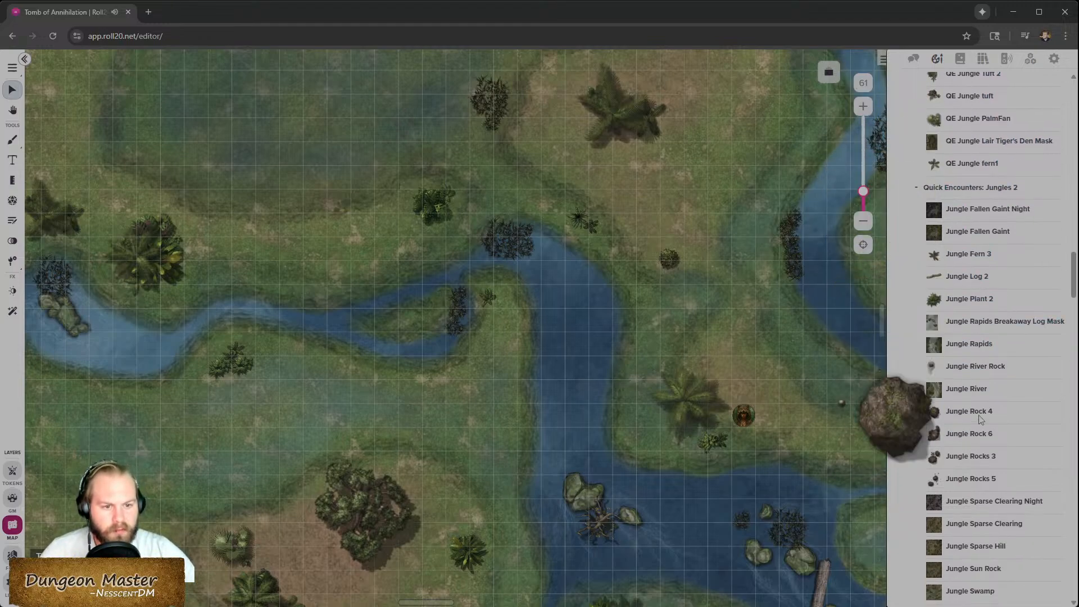
mouse_move(963, 238)
scroll(963, 237, "up", 5)
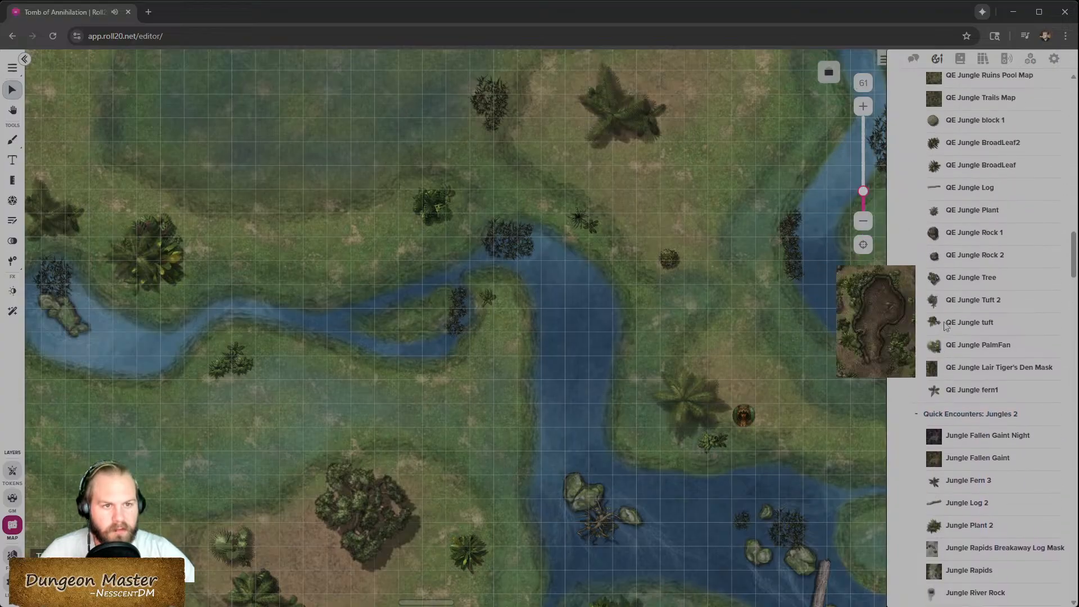
mouse_move(957, 274)
left_click_drag(957, 274, 240, 392)
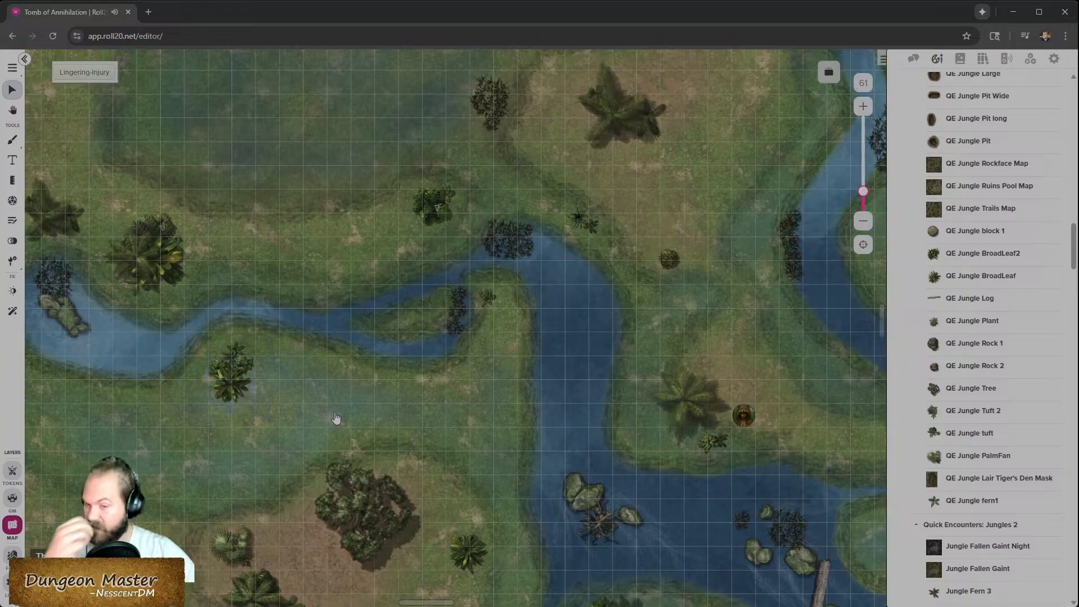
- Place Lillypads Sparse patches in the swampy pool in the north-western corner of the map
scroll(337, 417, "down", 2)
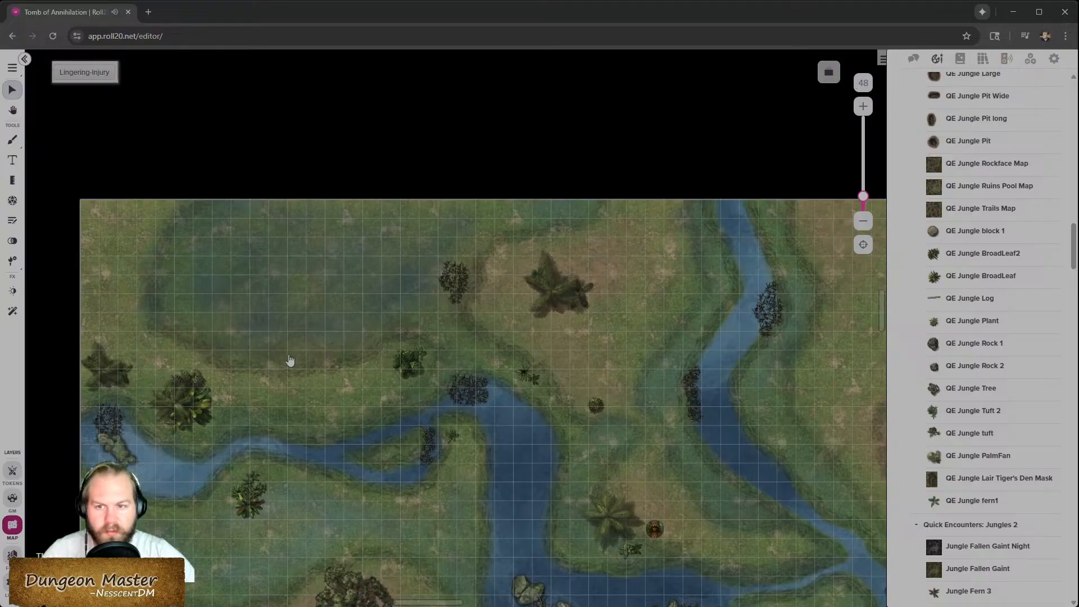
scroll(958, 302, "up", 4)
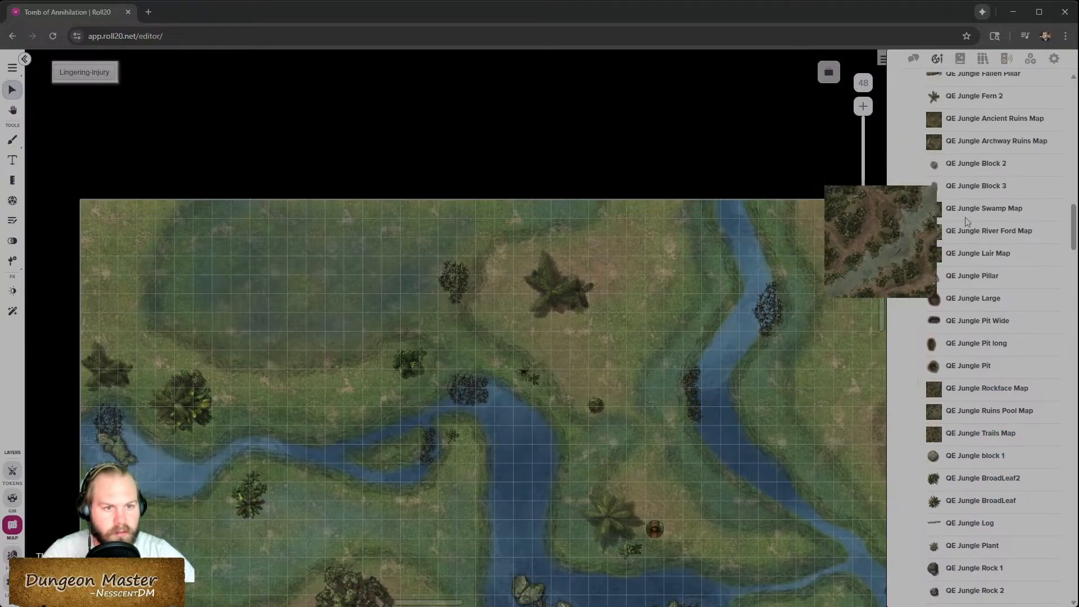
scroll(992, 494, "down", 15)
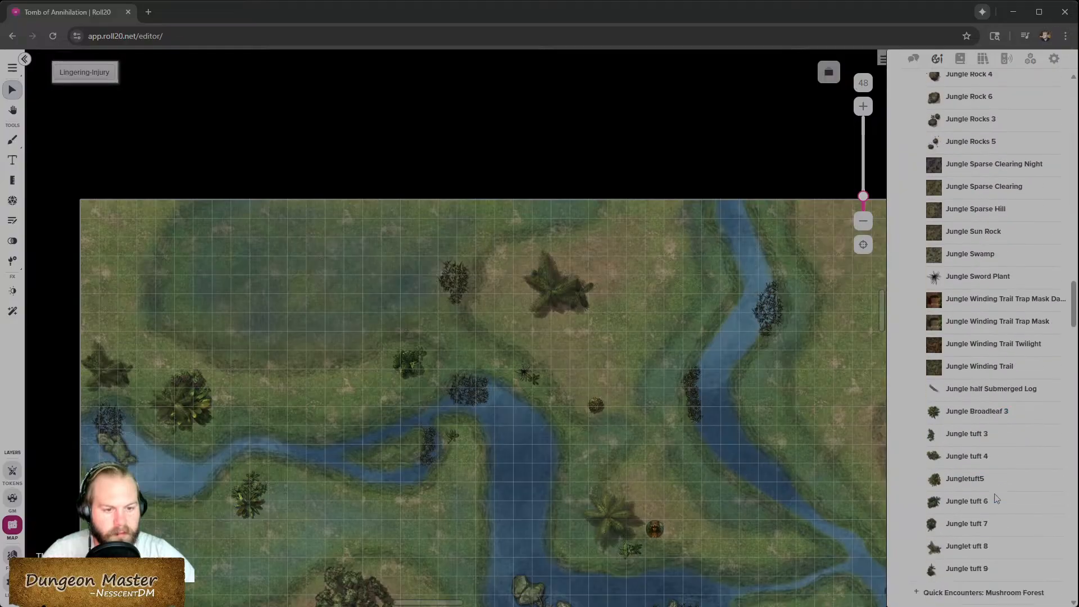
scroll(995, 494, "down", 1)
left_click_drag(980, 324, 251, 321)
key("ctrl+v")
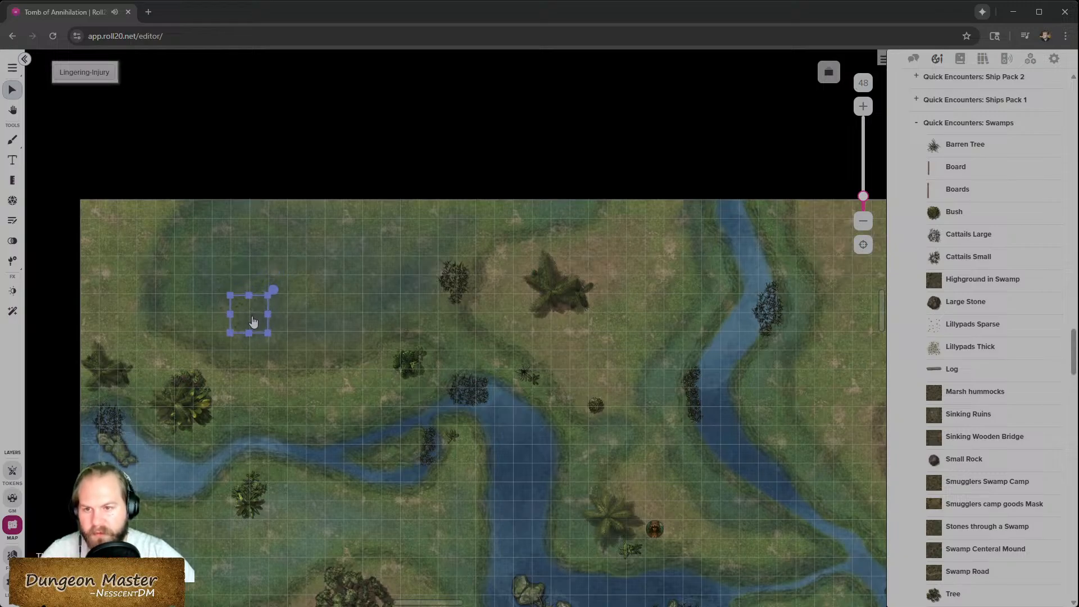
left_click_drag(264, 324, 211, 277)
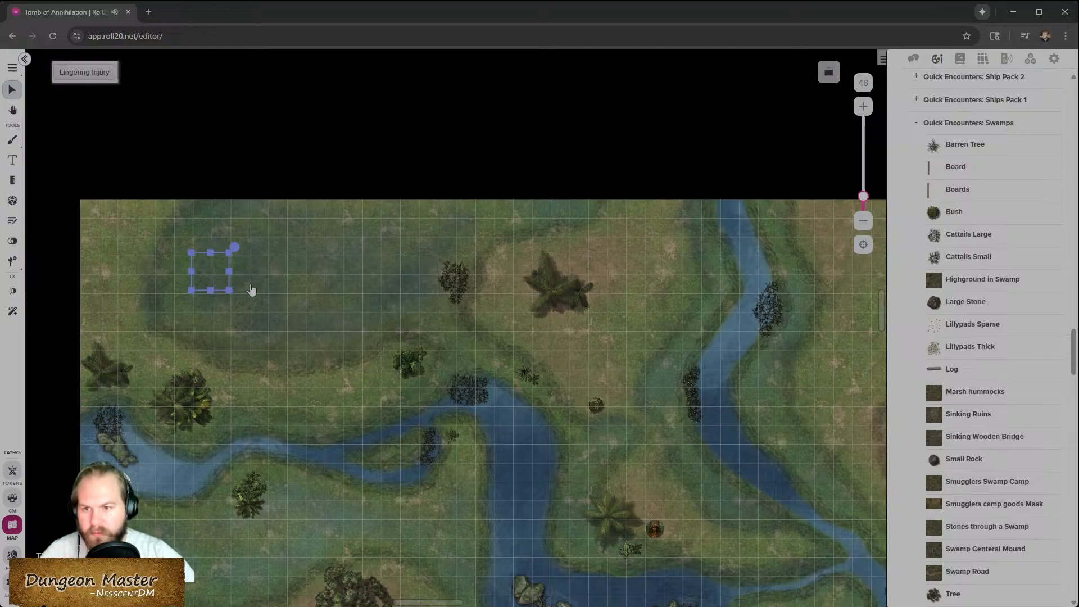
left_click_drag(218, 282, 247, 279)
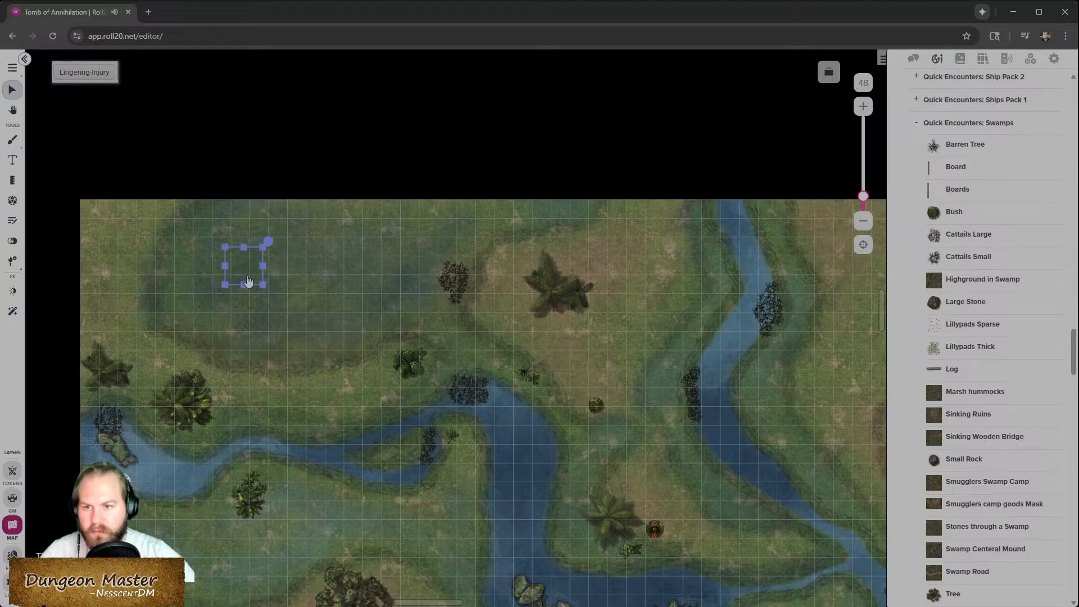
left_click(251, 313)
- Nudge a lily pad patch in the north-western swamp slightly upward
scroll(248, 318, "up", 5)
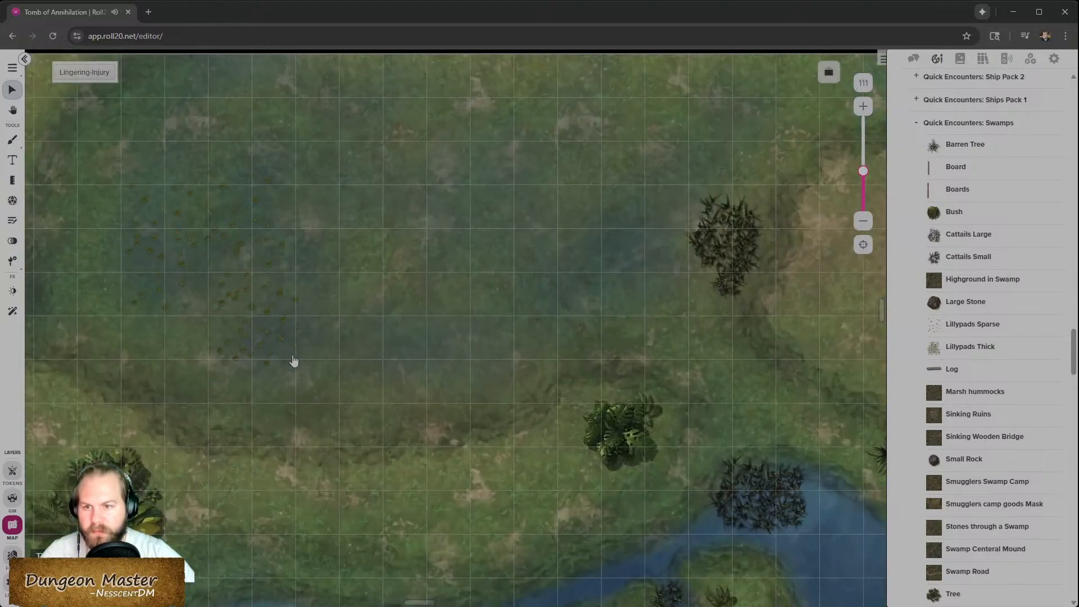
scroll(294, 363, "up", 1)
left_click(278, 323)
left_click(373, 363)
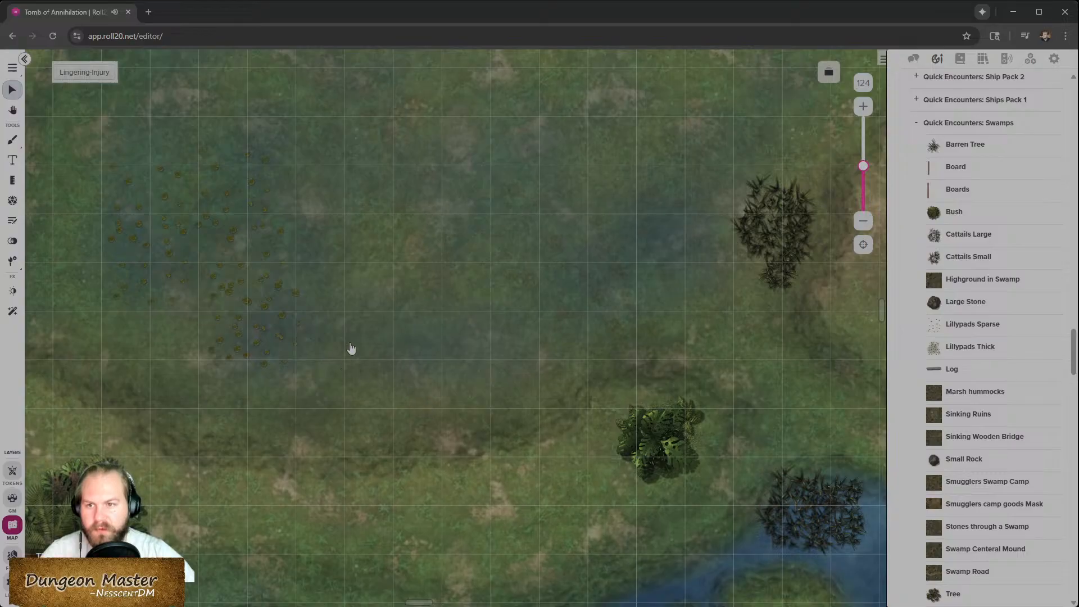
scroll(350, 381, "down", 1)
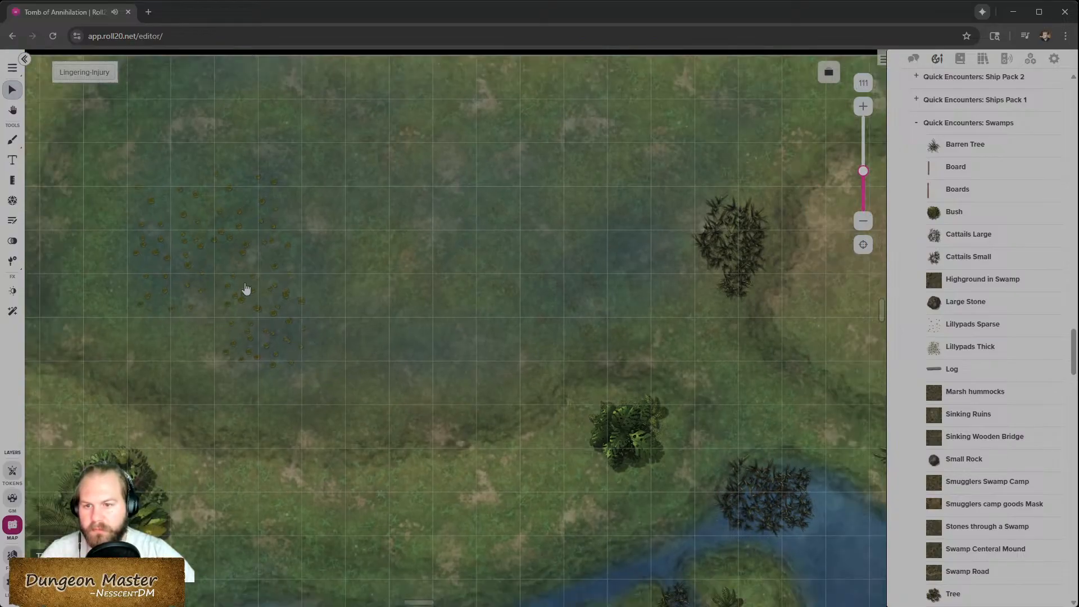
left_click(274, 333)
left_click_drag(218, 347, 231, 329)
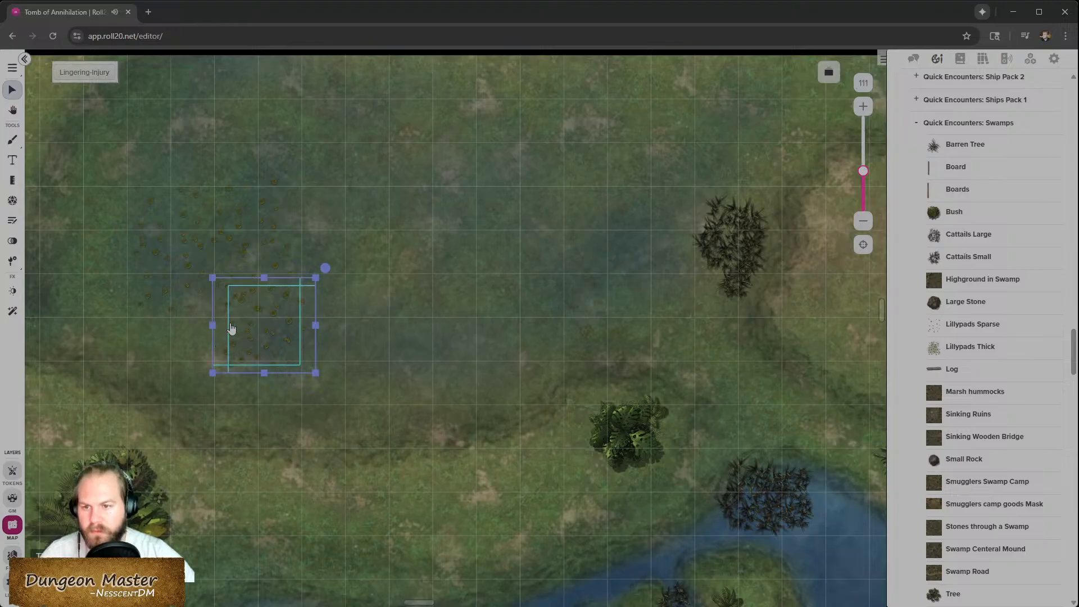
- Select the overlapping lily pad patches and delete one of them from the swamp
left_click(271, 256, "shift")
left_click(260, 202, "shift")
left_click(176, 224, "shift")
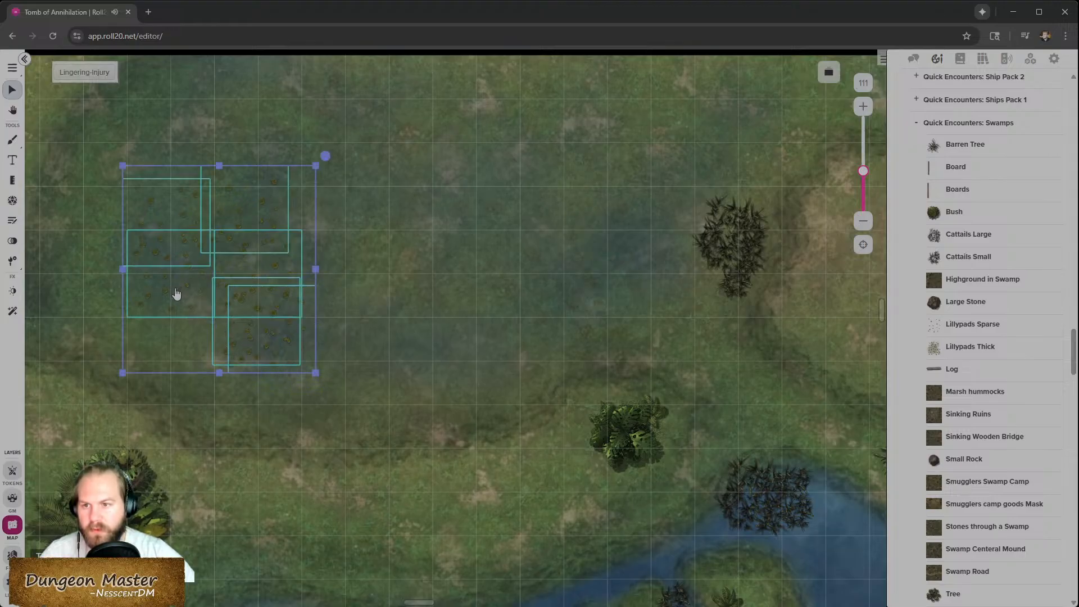
left_click_drag(219, 311, 315, 285)
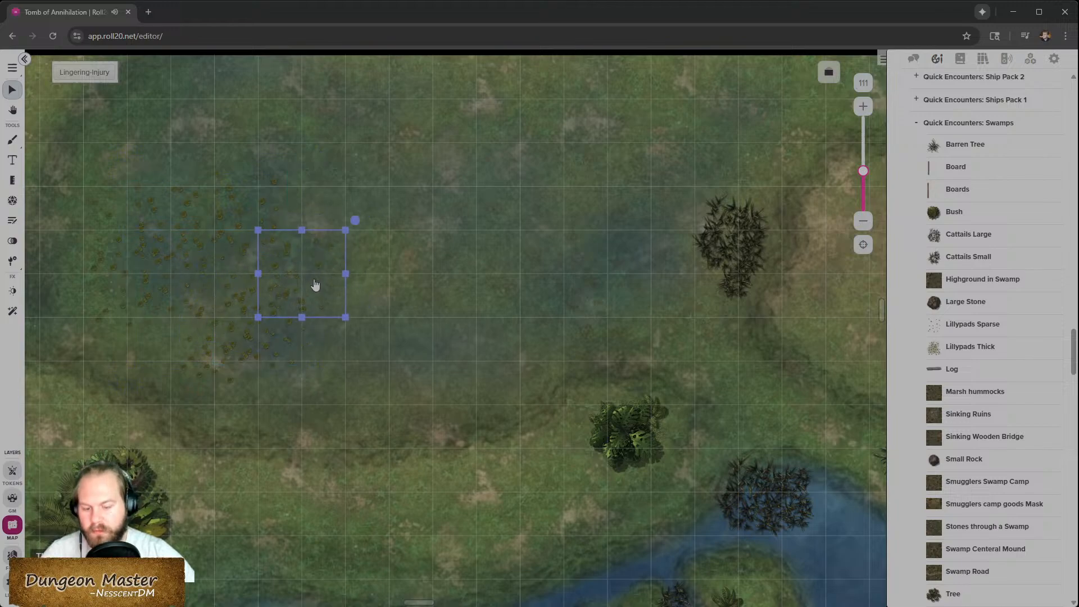
key("Delete")
- Open the token settings of the lily pad patches and close them without changes
left_click(283, 357)
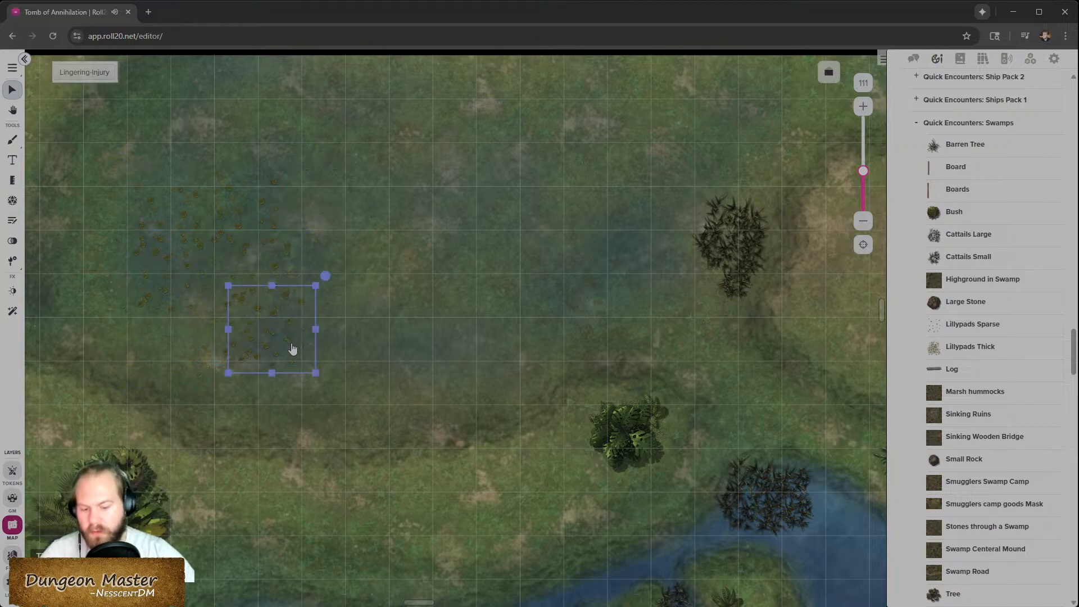
left_click(342, 356)
double_click(325, 278)
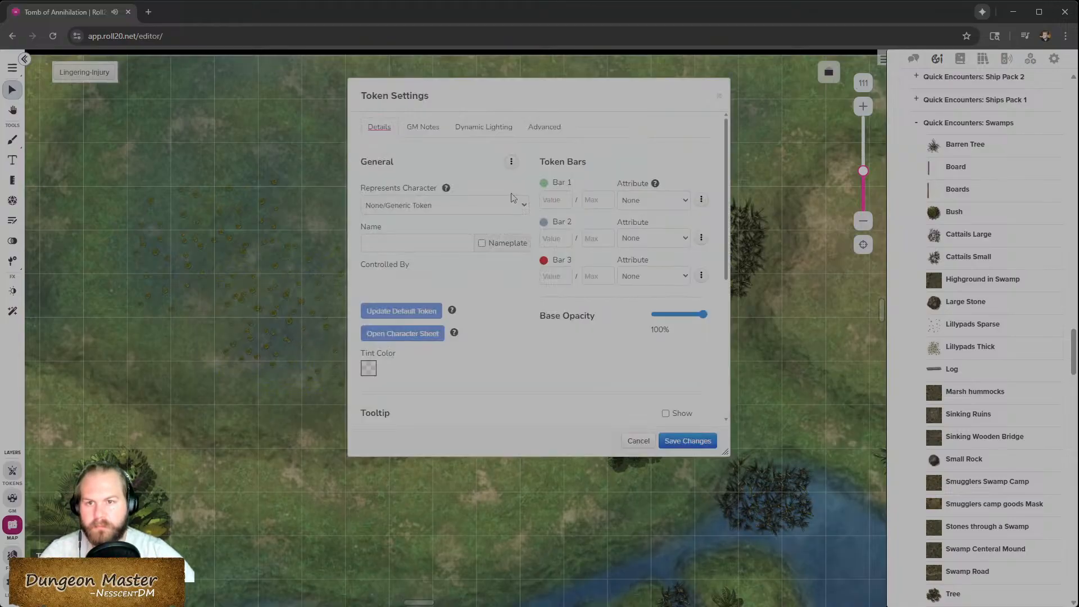
left_click(630, 442)
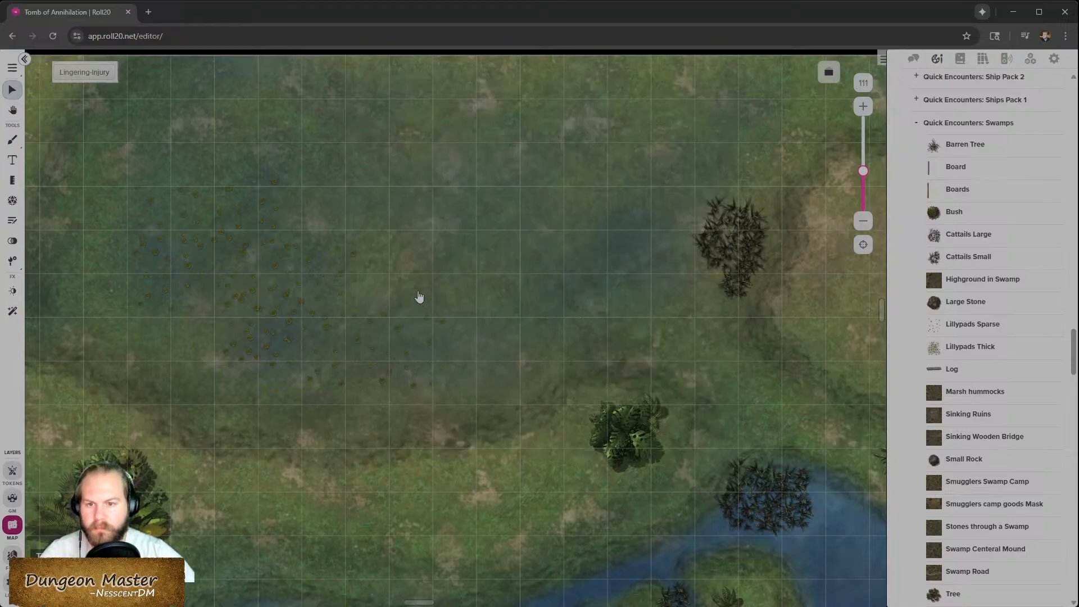
double_click(493, 327)
left_click(628, 441)
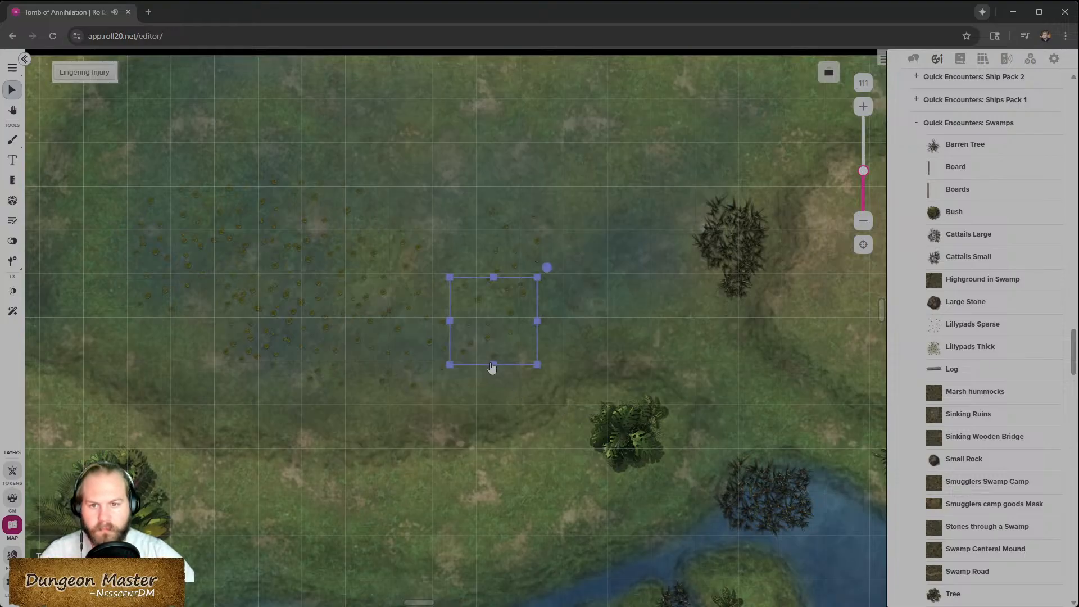
left_click(642, 263)
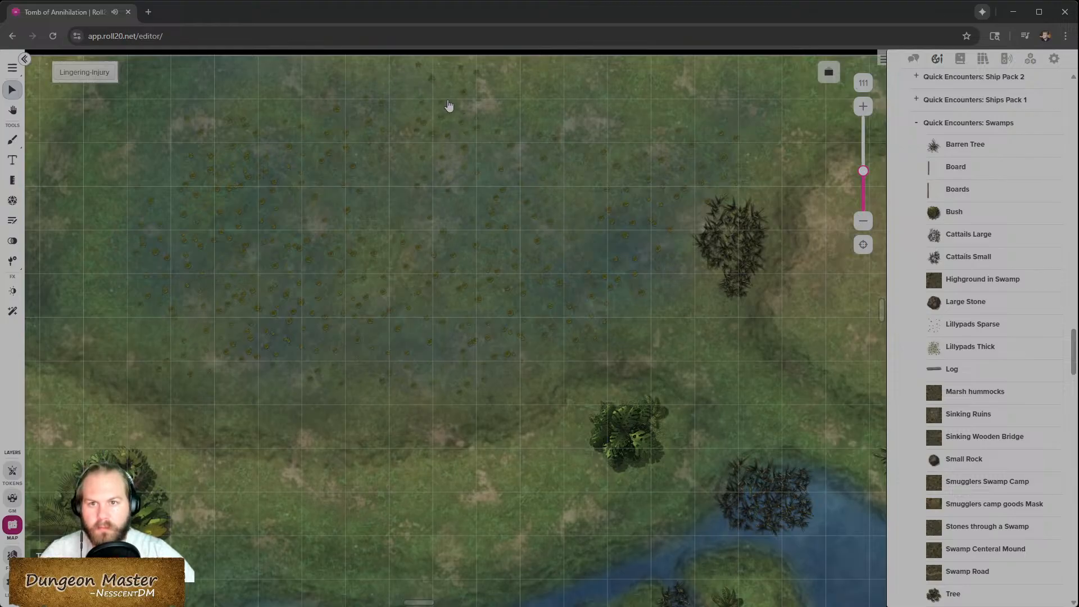
scroll(420, 219, "down", 5)
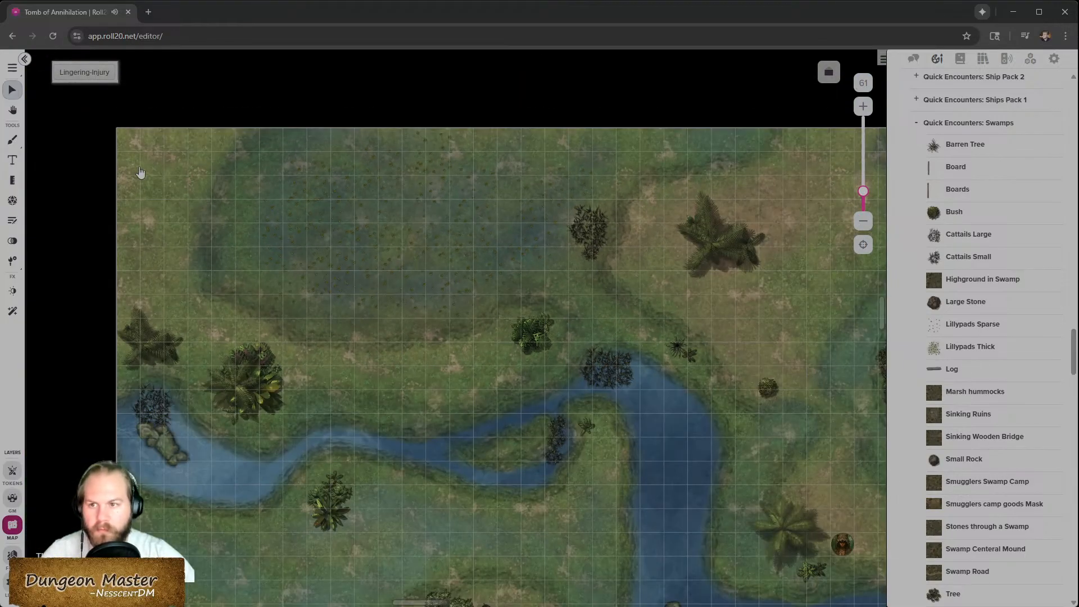
scroll(323, 290, "down", 2)
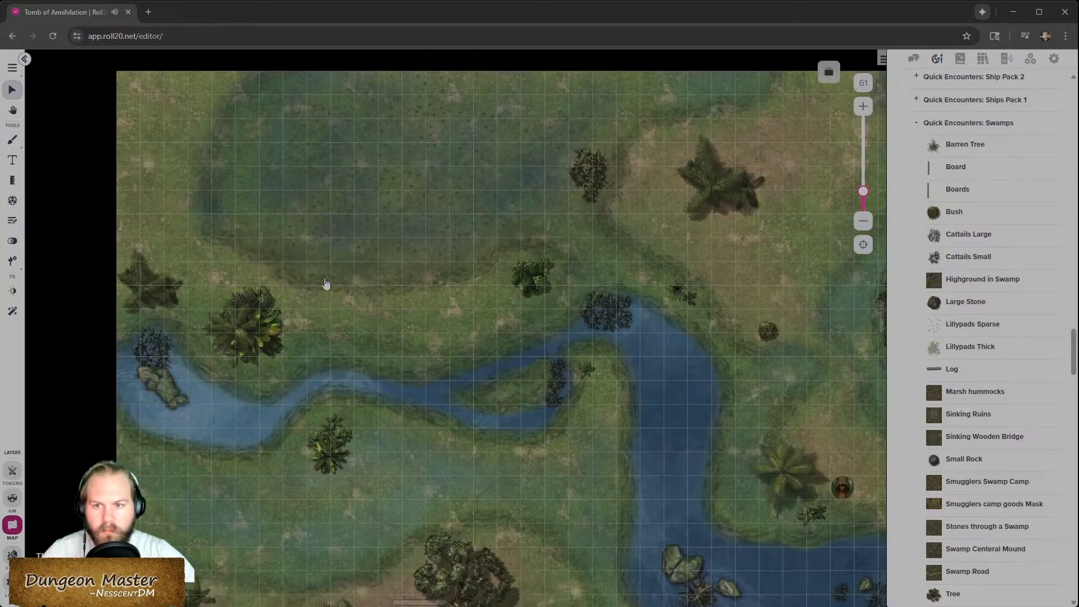
scroll(413, 281, "down", 2)
mouse_move(972, 346)
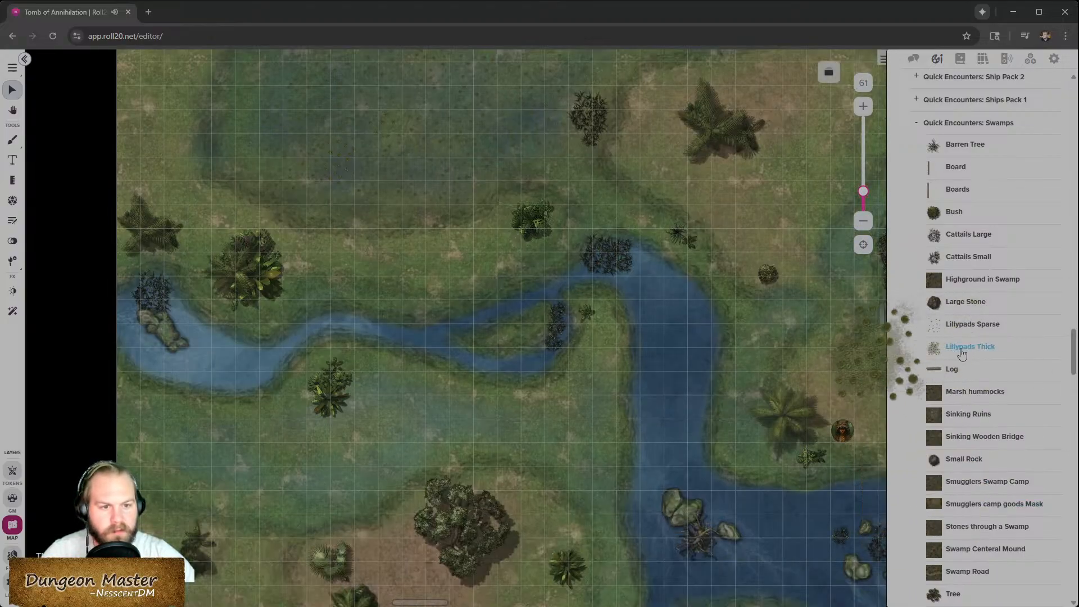
left_click_drag(421, 203, 427, 217)
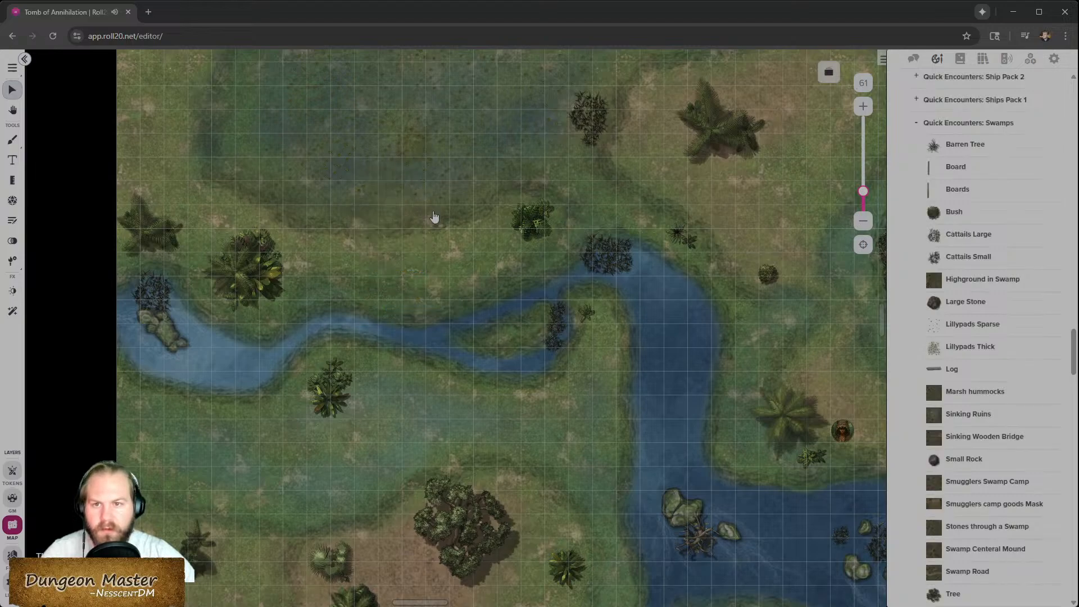
- Move a lily pad patch and add a Lillypads Thick patch in the north-western swamp
scroll(423, 237, "up", 3)
left_click_drag(412, 320, 346, 343)
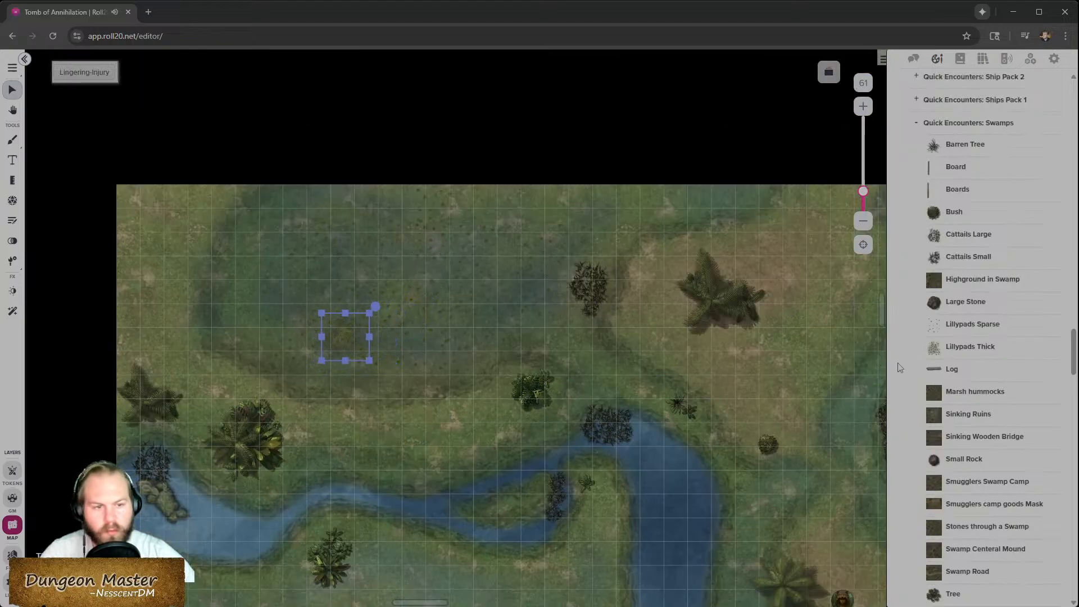
left_click_drag(973, 349, 526, 289)
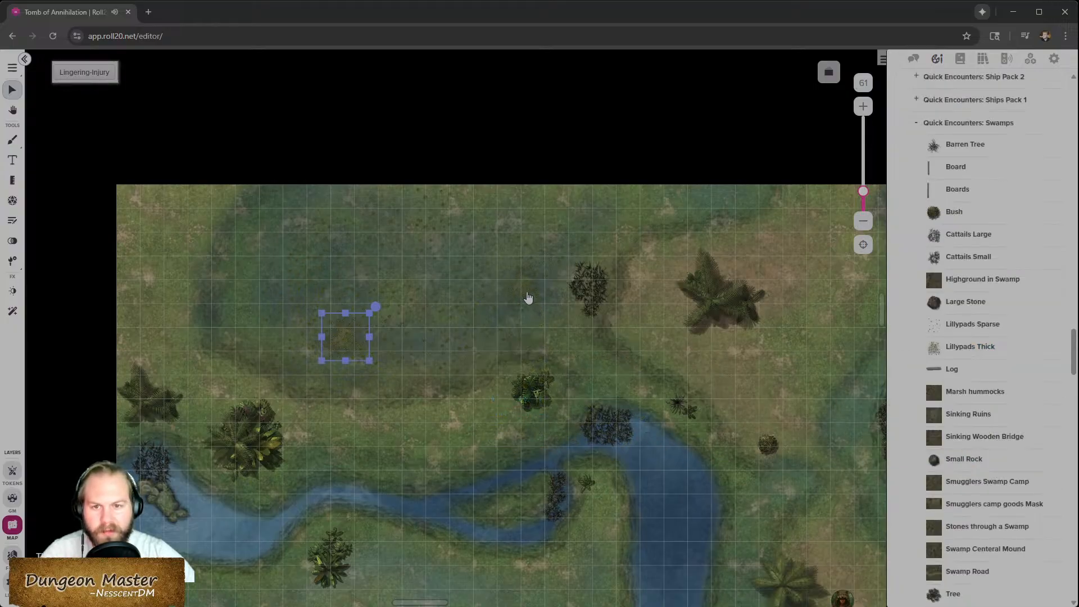
- Delete both lily pad patches from the north-western swamp
scroll(484, 364, "up", 3)
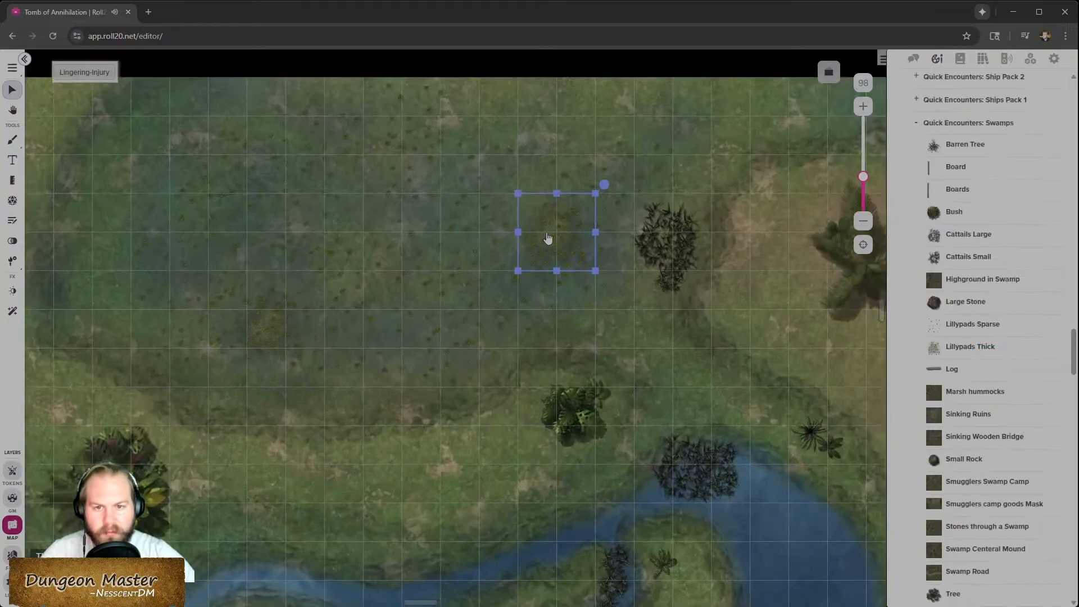
left_click_drag(546, 239, 557, 252)
left_click_drag(262, 334, 269, 331)
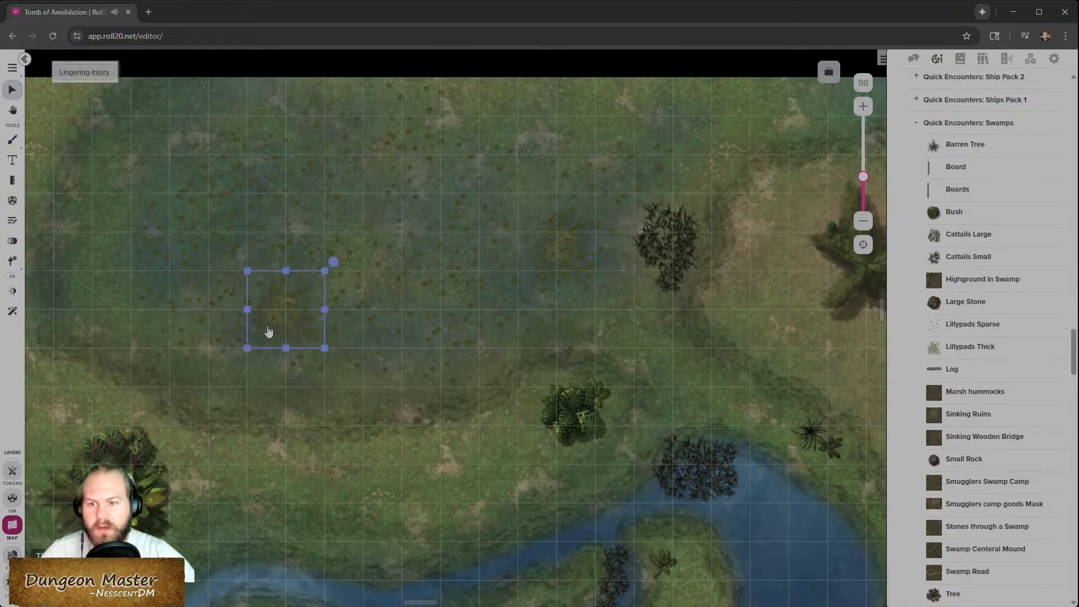
key("Delete")
left_click(564, 255)
key("Delete")
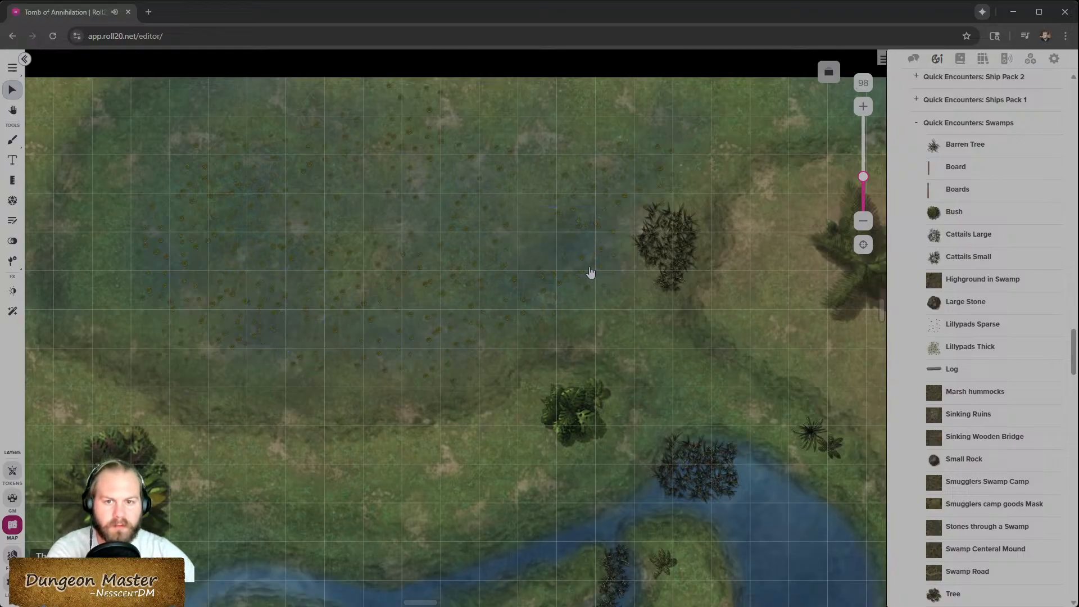
- Place a large Tree prop on the dry clearing in the south-western part of the map
scroll(507, 340, "down", 5)
scroll(487, 335, "up", 3)
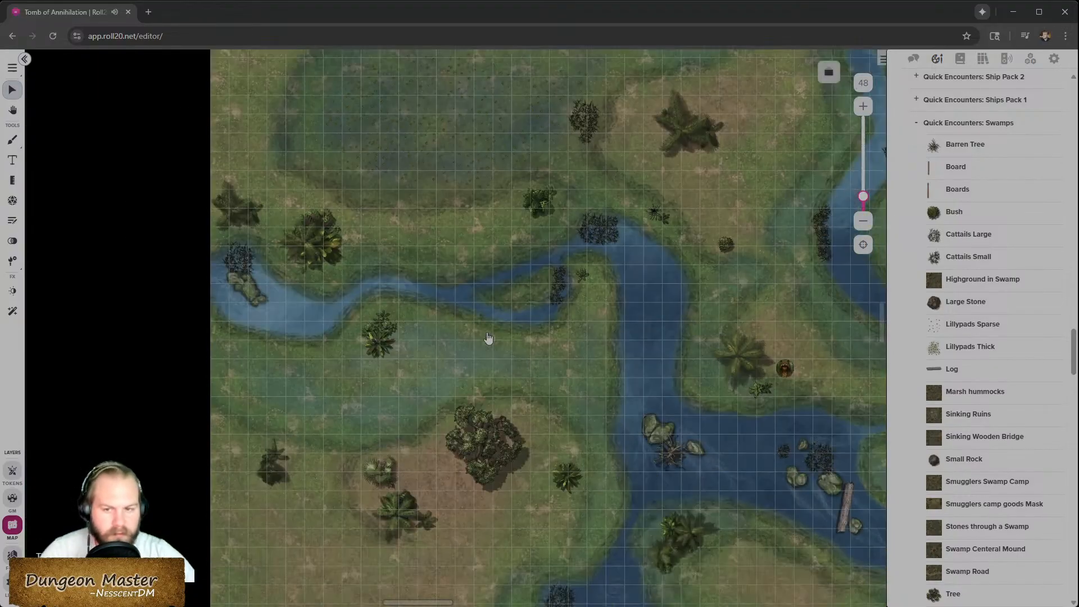
scroll(490, 335, "down", 1)
scroll(490, 336, "right", 3)
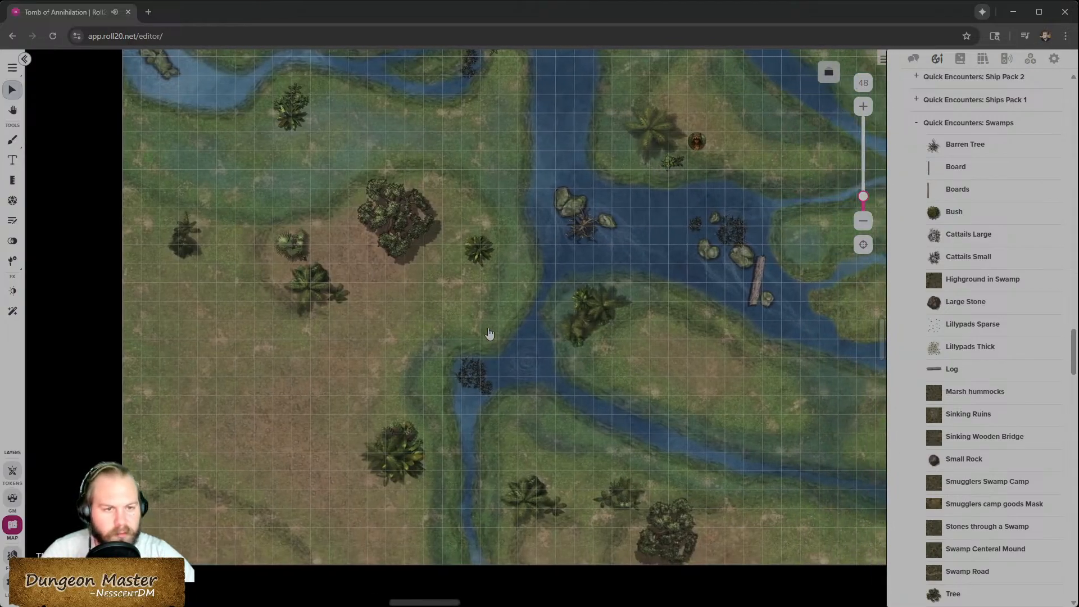
scroll(966, 484, "down", 3)
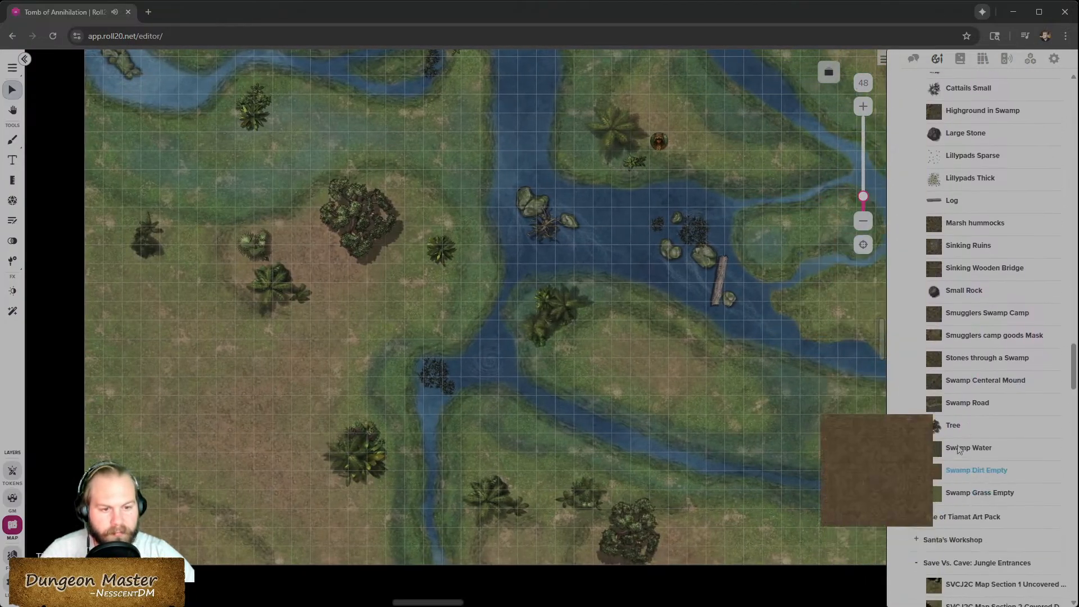
left_click_drag(951, 425, 310, 331)
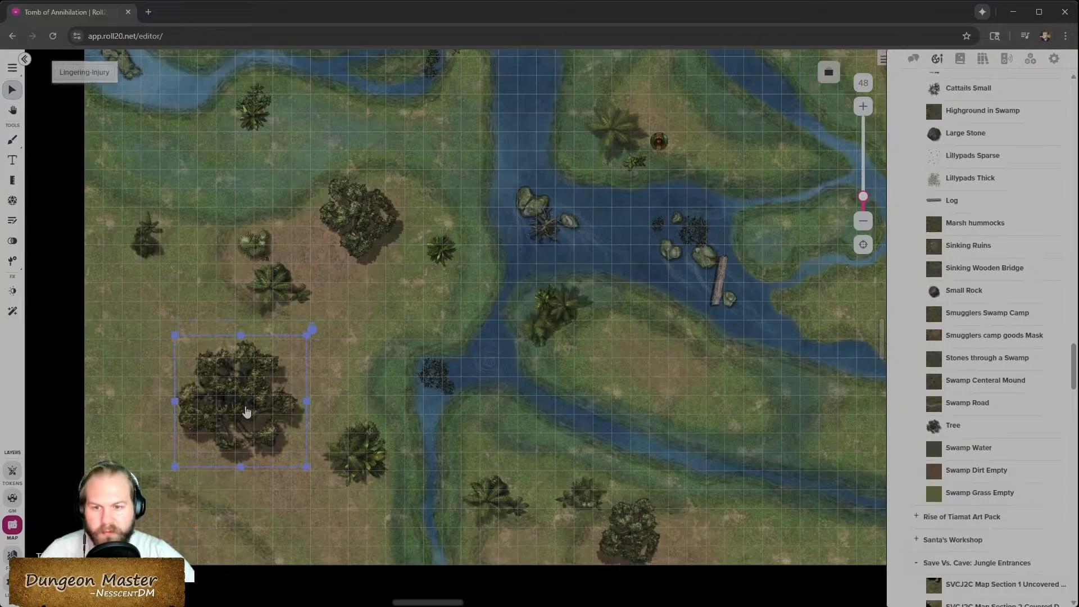
left_click(349, 401)
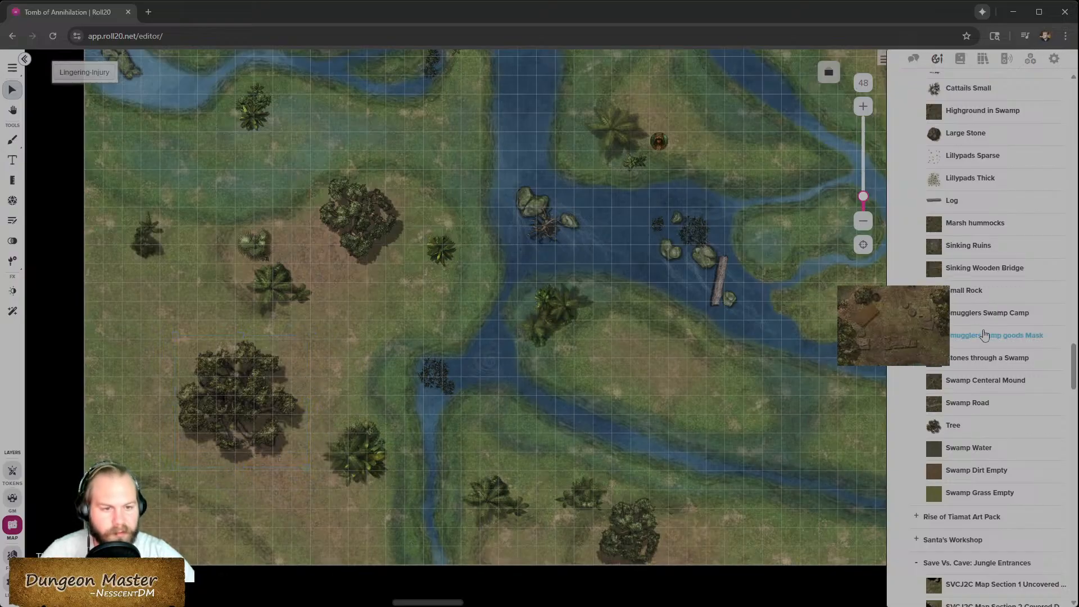
- Shift the bush in the south-western corner slightly down and to the left
scroll(958, 272, "up", 4)
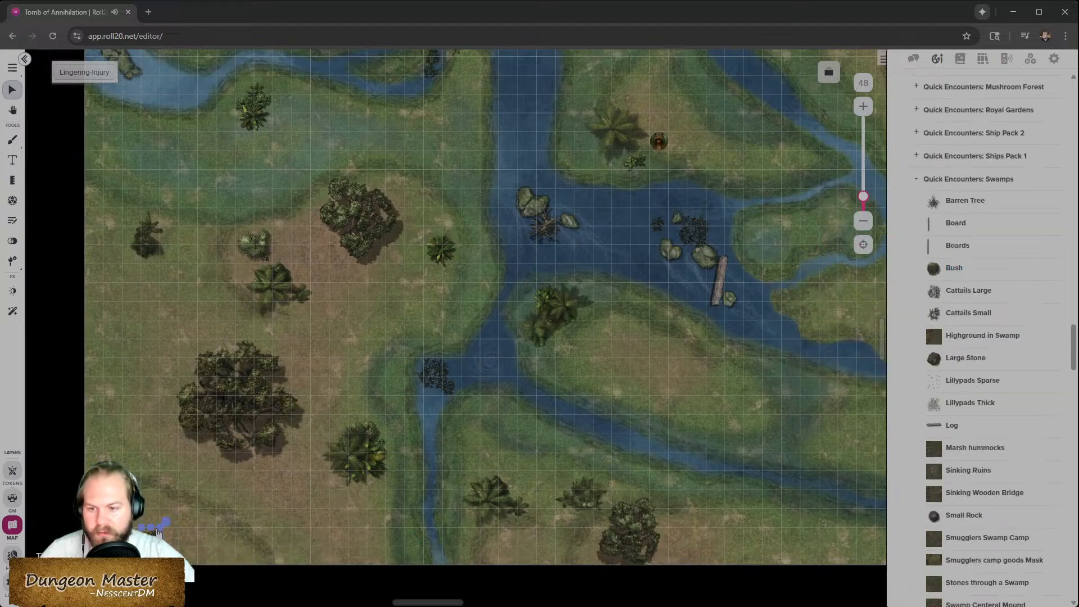
left_click_drag(192, 510, 210, 498)
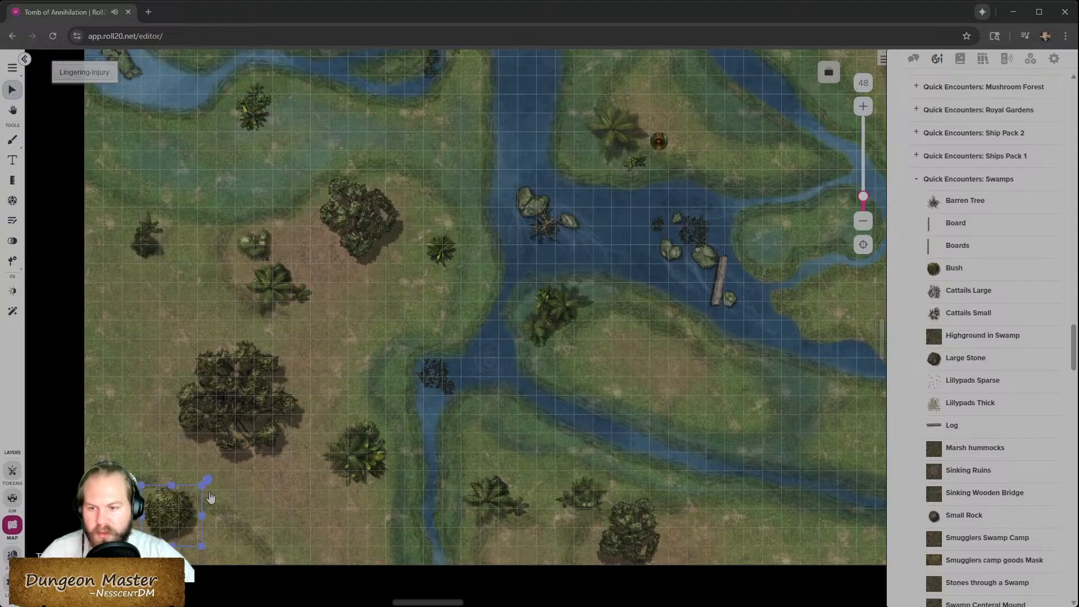
left_click_drag(159, 522, 137, 532)
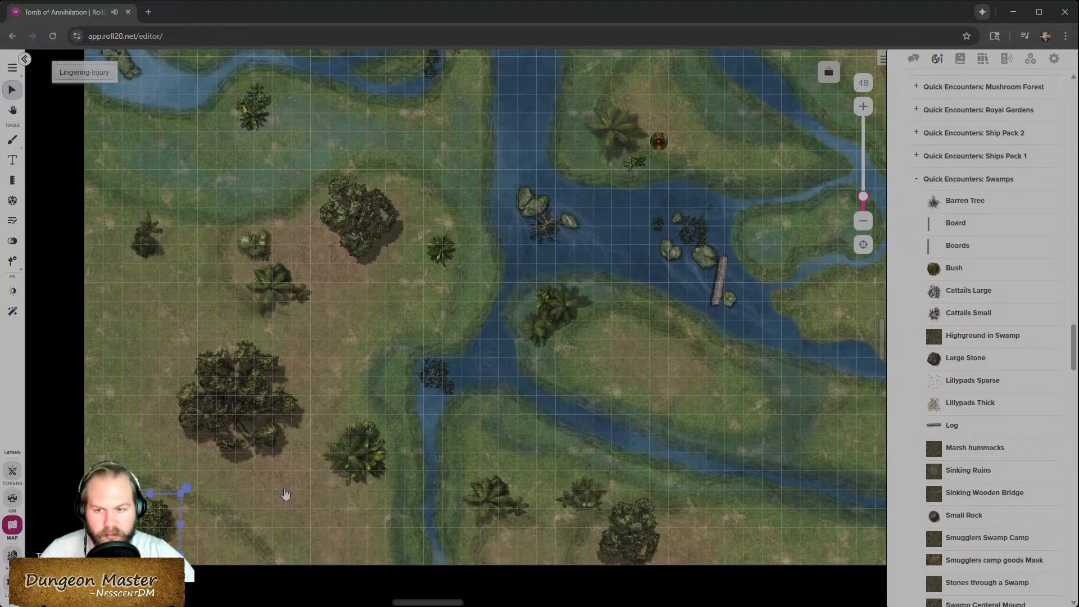
- Enable Conditional Fade at 55 opacity on the large south-western tree and move it to the Foreground layer
right_click(137, 528)
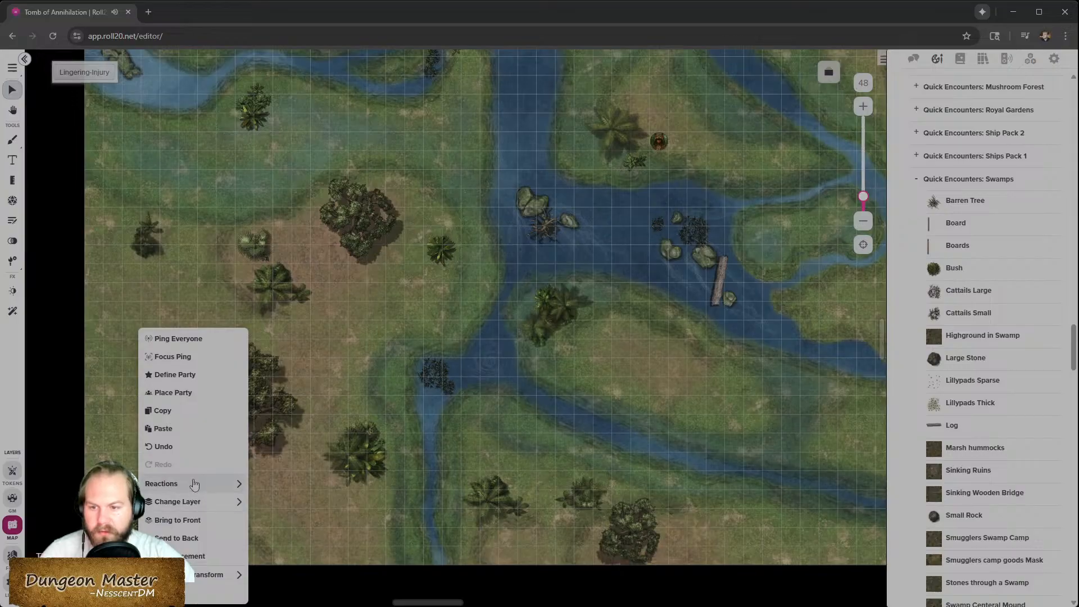
mouse_move(233, 483)
left_click(400, 486)
left_click_drag(388, 520, 361, 526)
type("55")
mouse_move(197, 504)
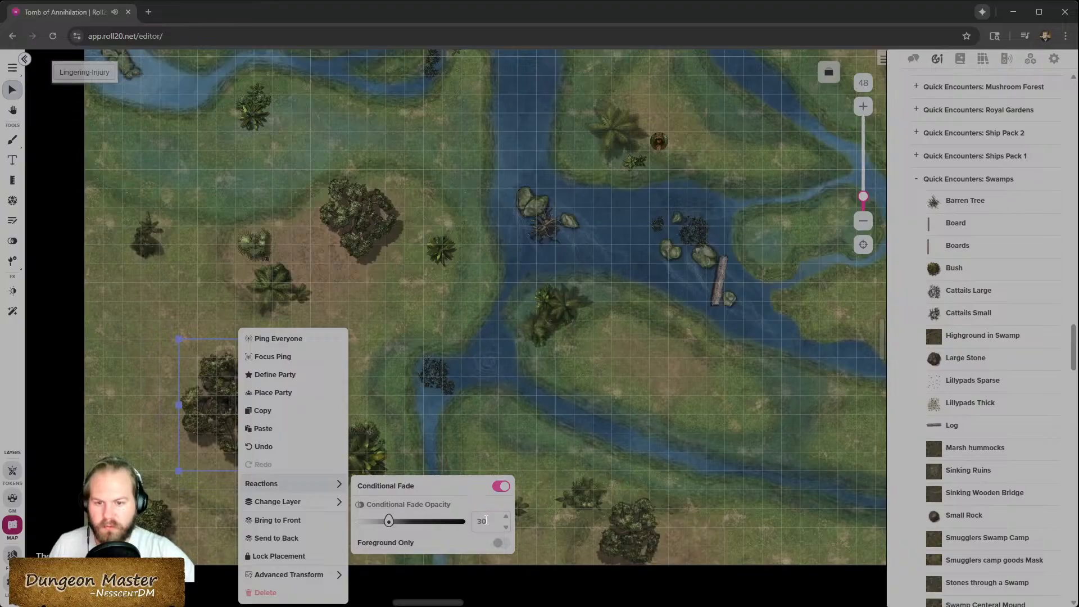
left_click_drag(489, 522, 464, 524)
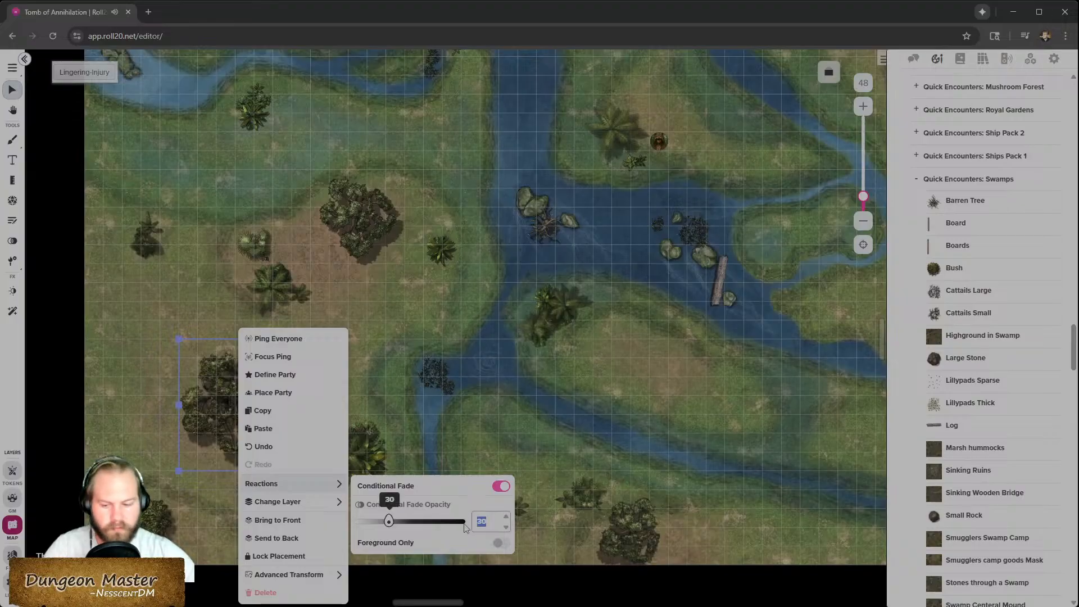
type("55")
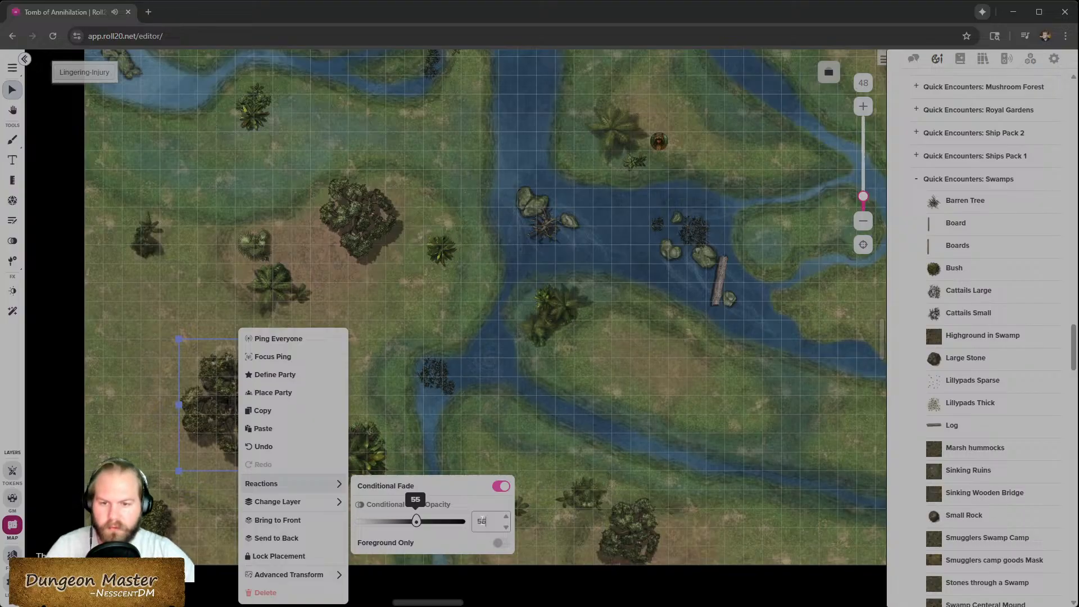
mouse_move(301, 503)
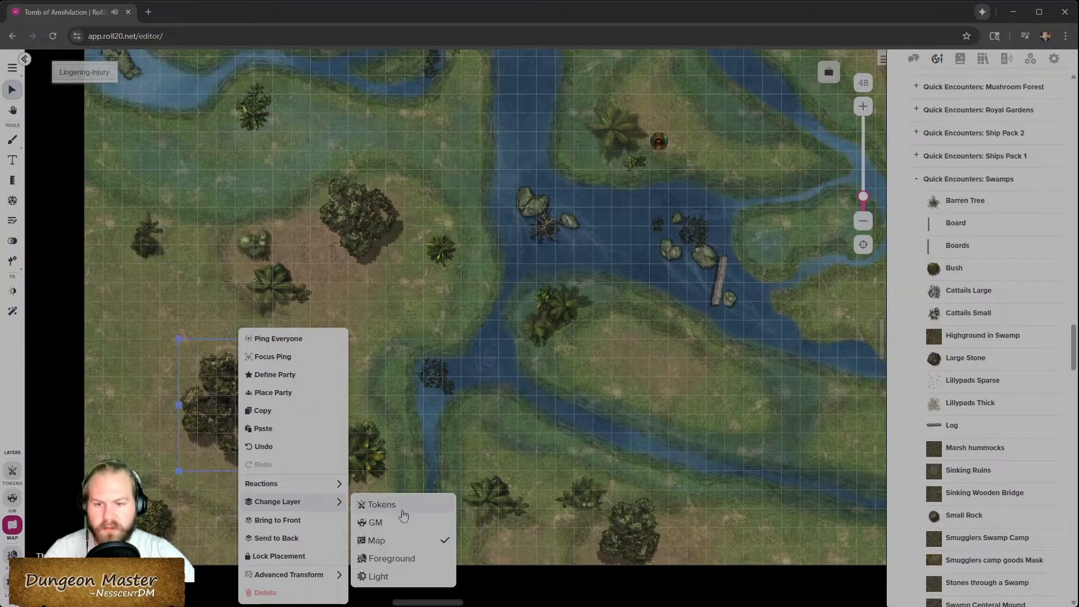
left_click(403, 562)
- Switch to the Tokens layer and open the Trial-of-Initiative rollable table, then close it without changes
scroll(558, 431, "up", 3)
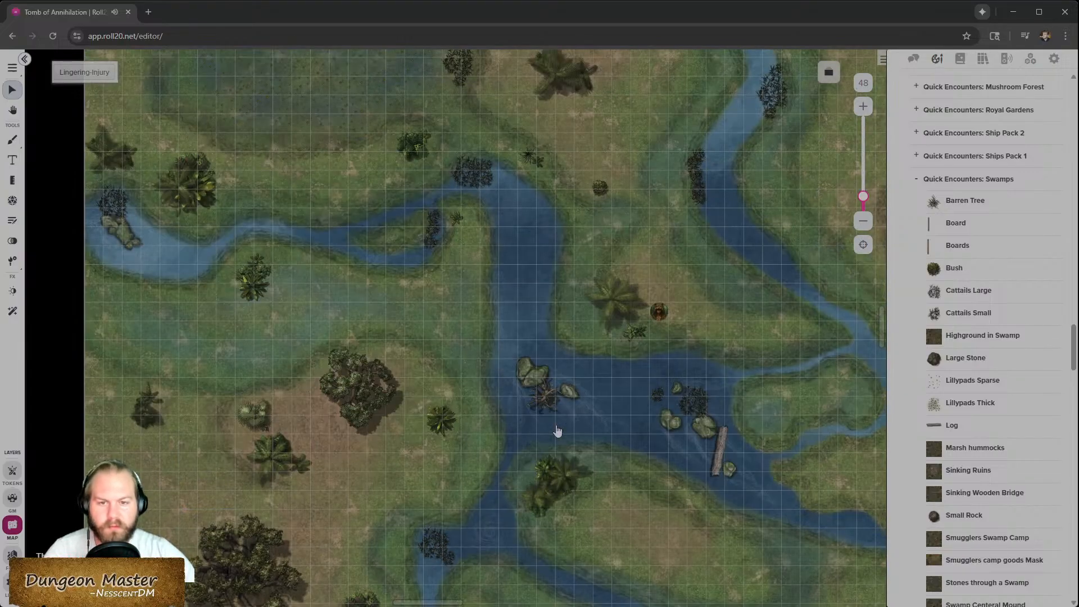
scroll(475, 395, "down", 3)
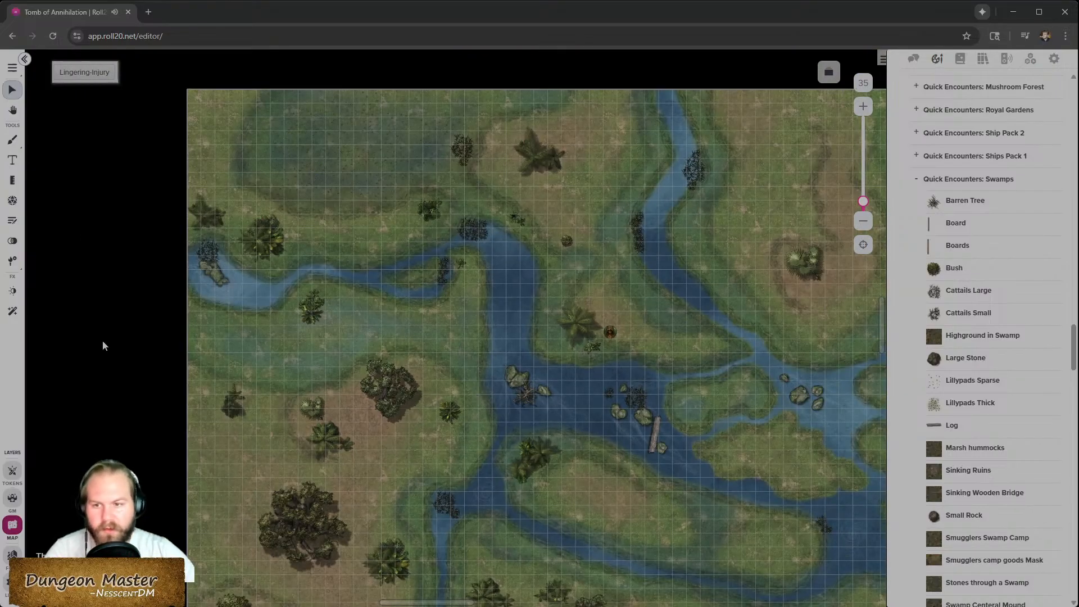
scroll(537, 388, "down", 3)
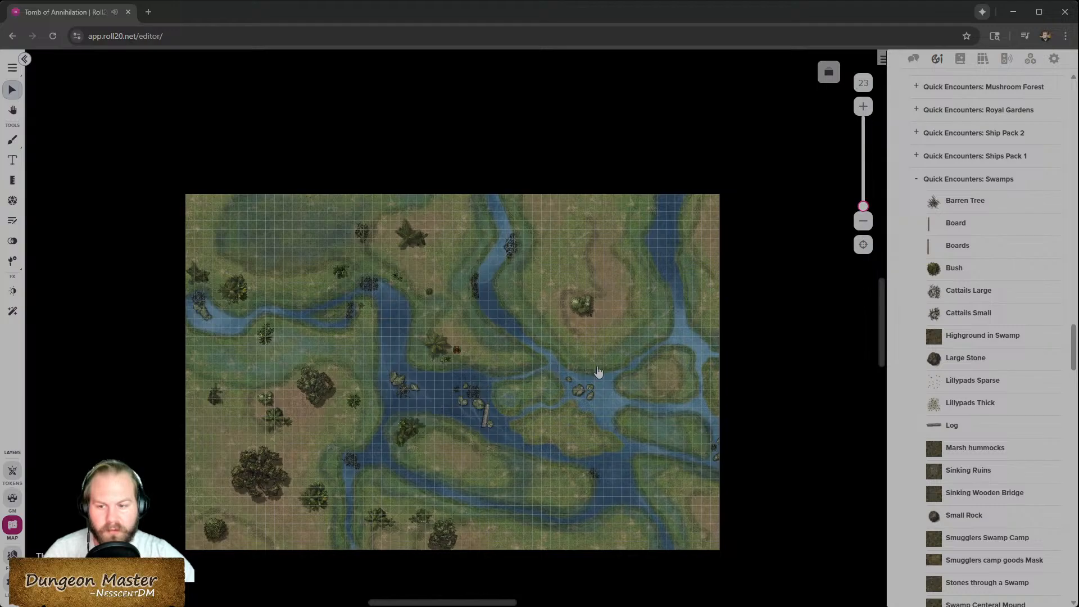
left_click(13, 471)
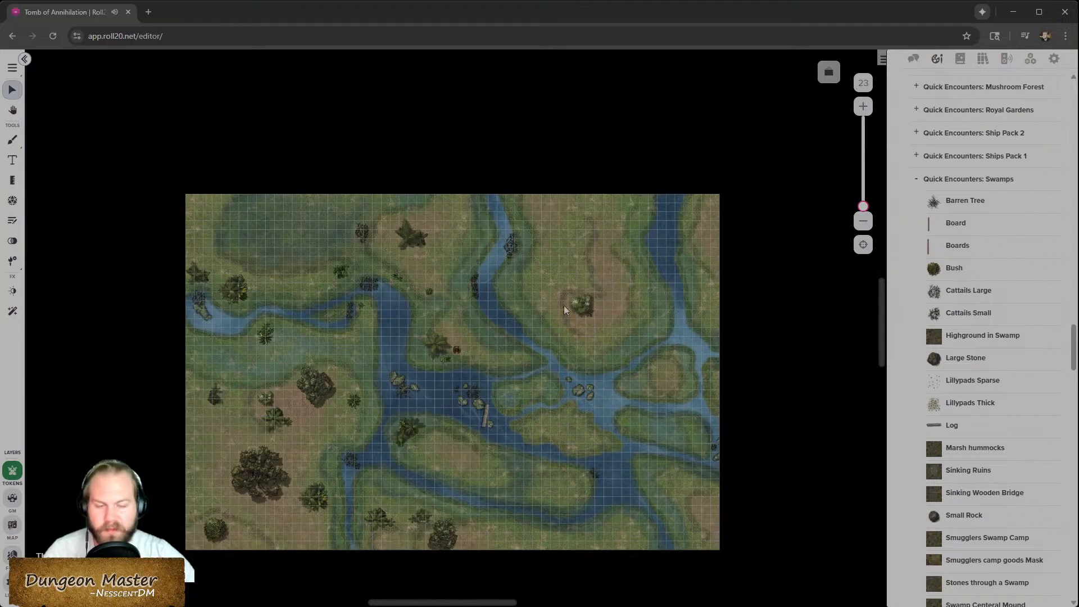
scroll(372, 363, "up", 3)
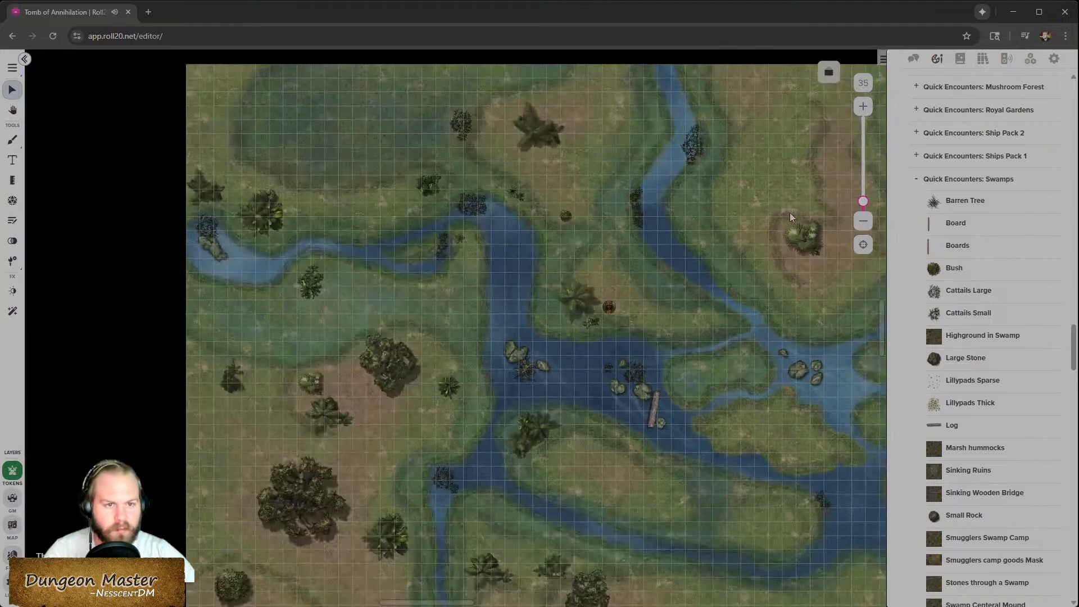
left_click(1031, 61)
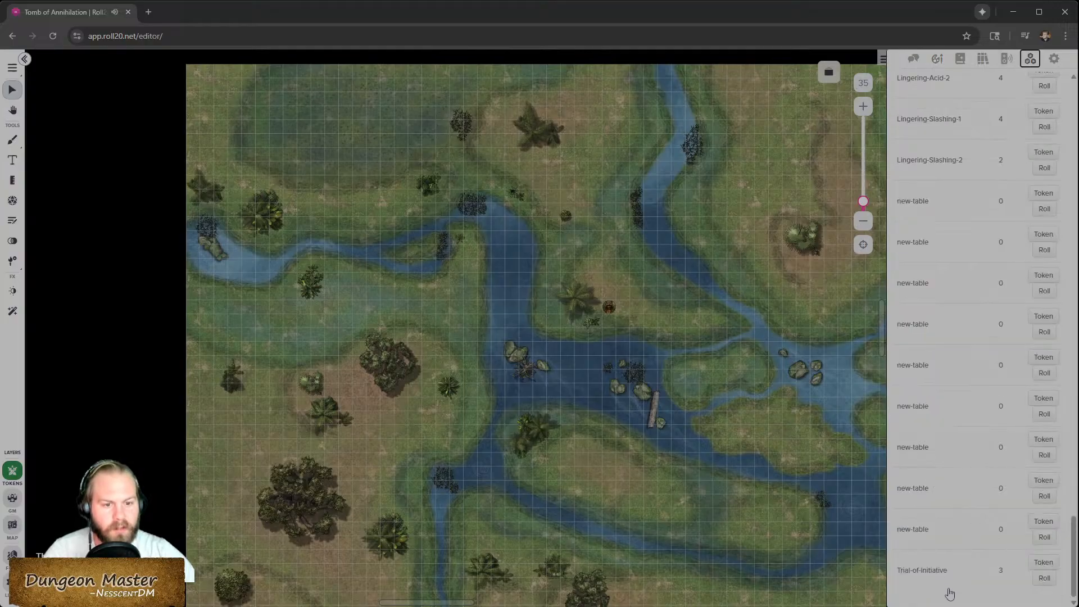
left_click(944, 572)
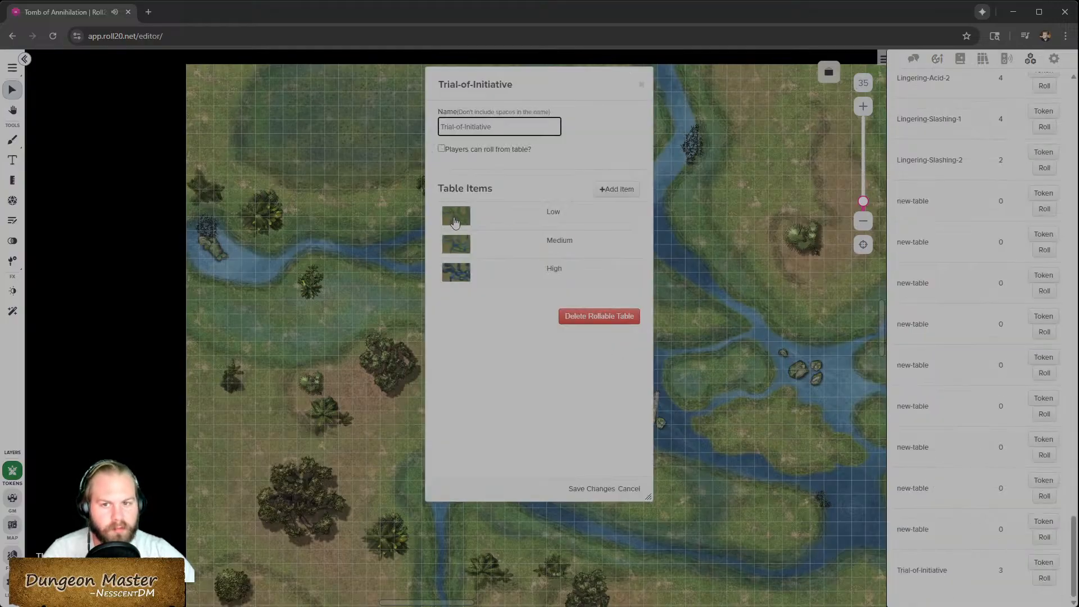
left_click(607, 490)
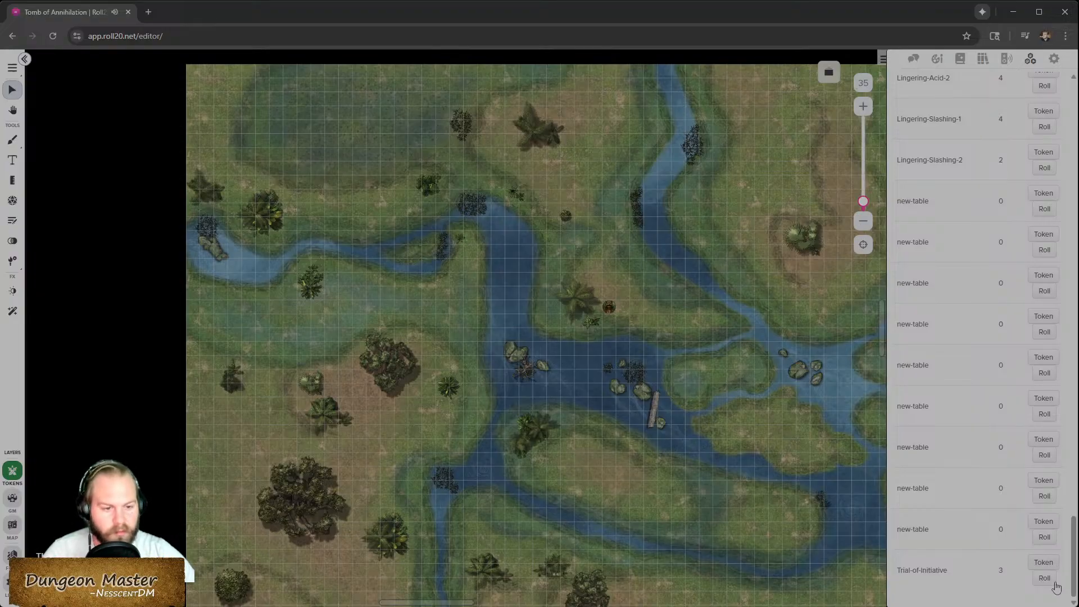
- Add the Trial-of-Initiative table as a token and stretch it over the central-eastern part of the map
left_click(1045, 564)
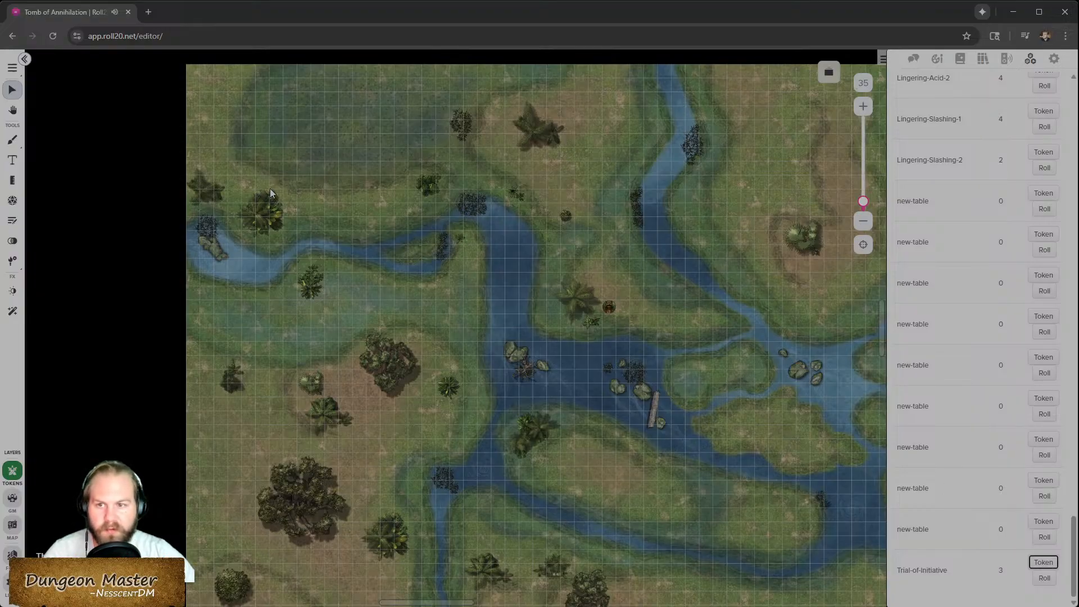
left_click(291, 188)
left_click_drag(300, 196, 603, 499)
left_click_drag(601, 347, 851, 350)
- Set the flood token to a random side using the Multi-sided option
right_click(610, 347)
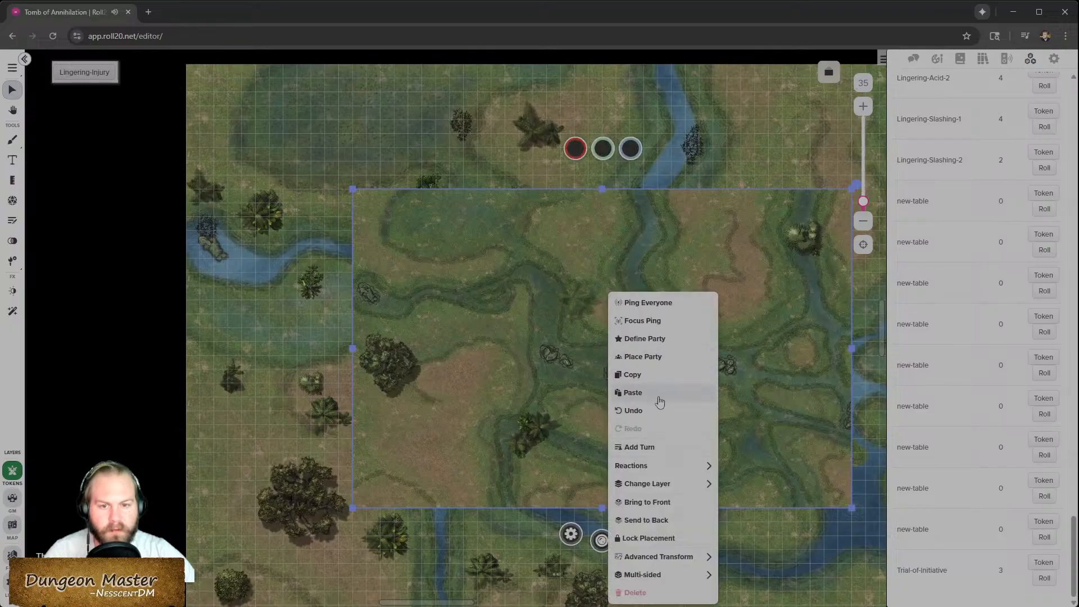
mouse_move(669, 574)
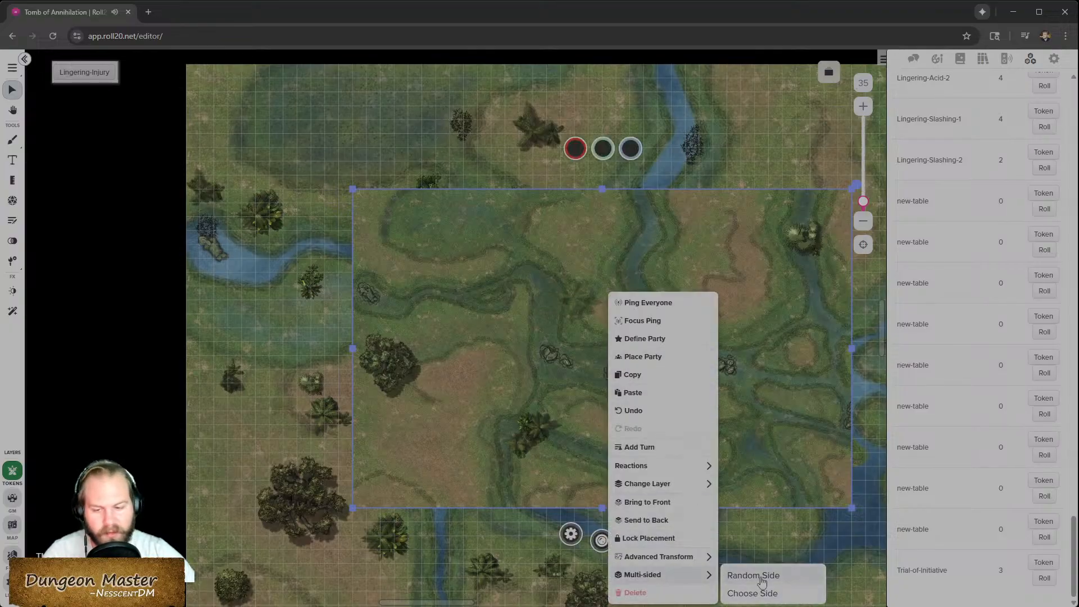
left_click(753, 575)
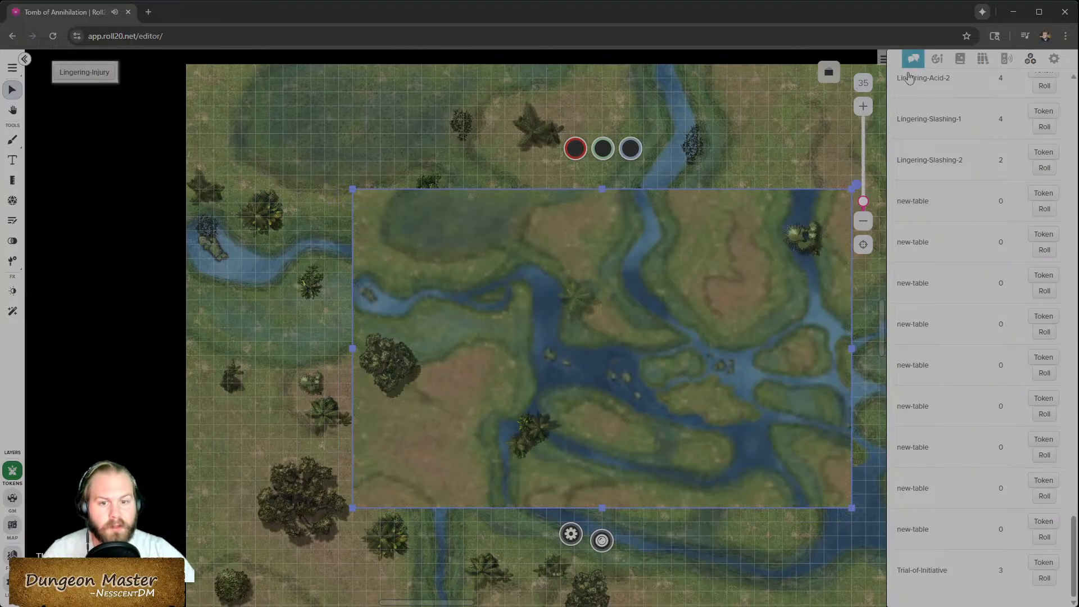
- Choose a specific side for the multi-sided flood token with the side slider
right_click(639, 343)
mouse_move(672, 574)
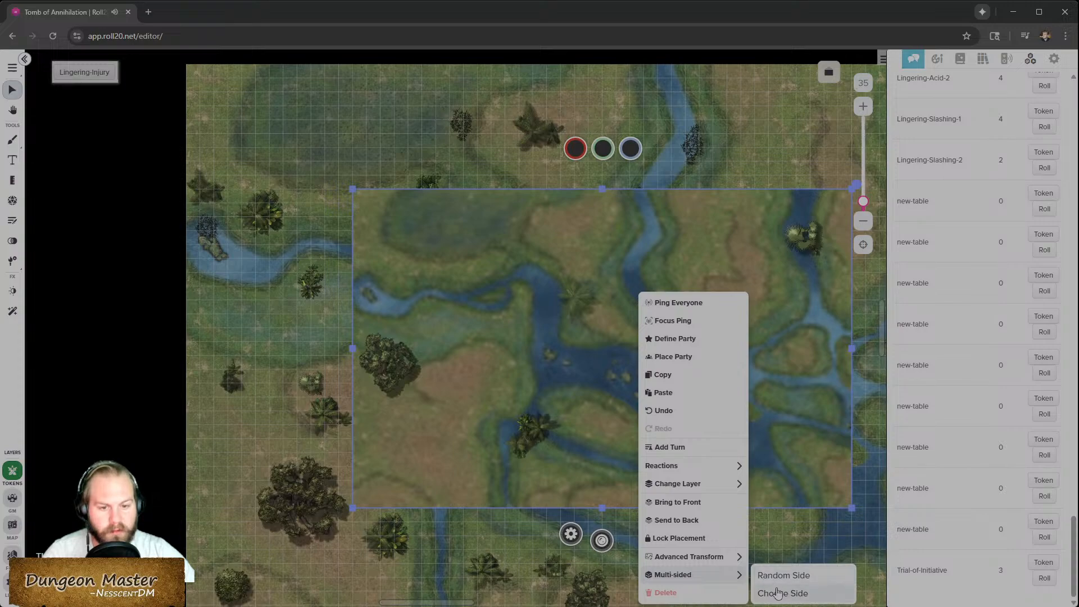
left_click(778, 593)
left_click_drag(545, 332, 618, 331)
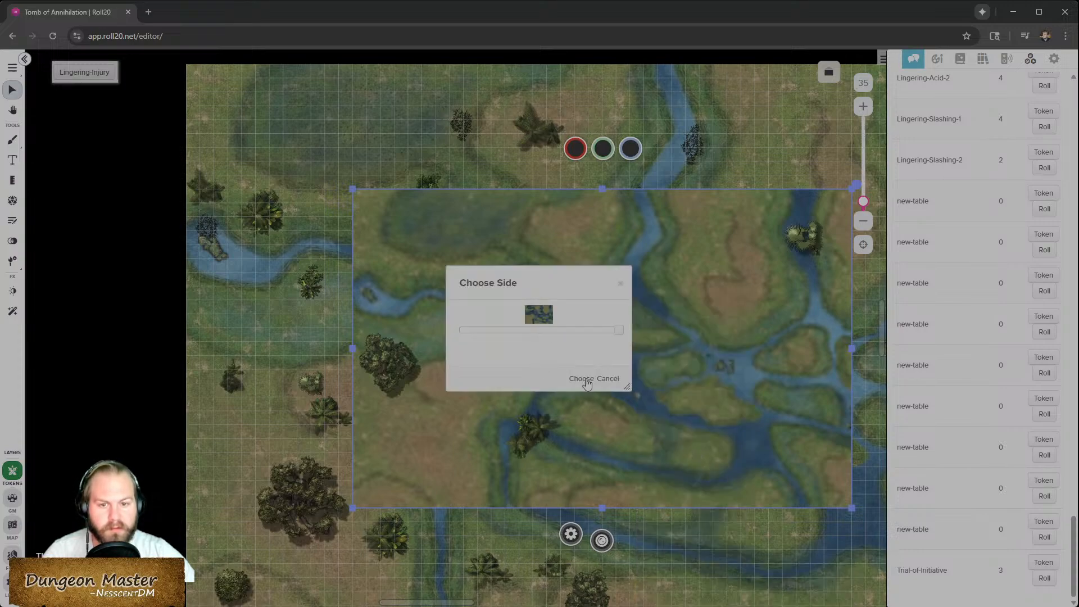
left_click(581, 379)
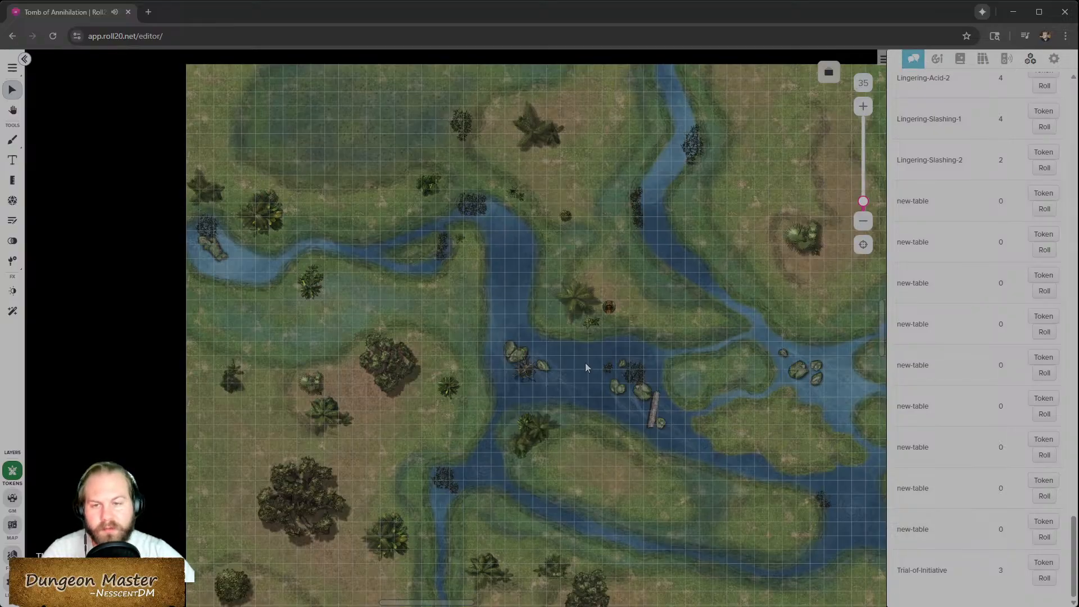
- Switch the active layer through the GM layer to the Map layer
scroll(578, 356, "up", 2)
scroll(563, 364, "right", 5)
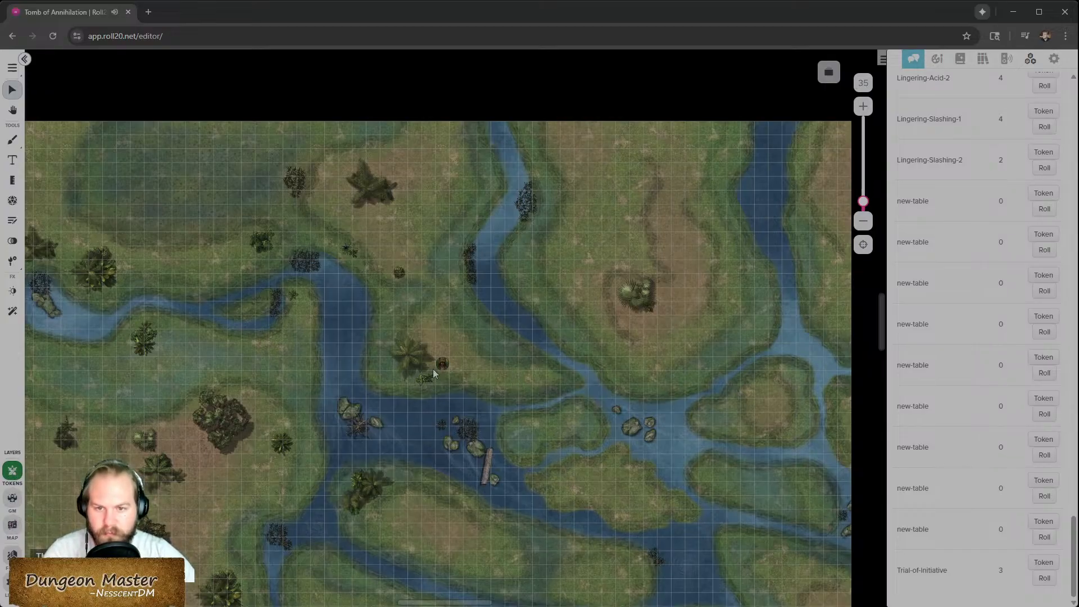
left_click(19, 502)
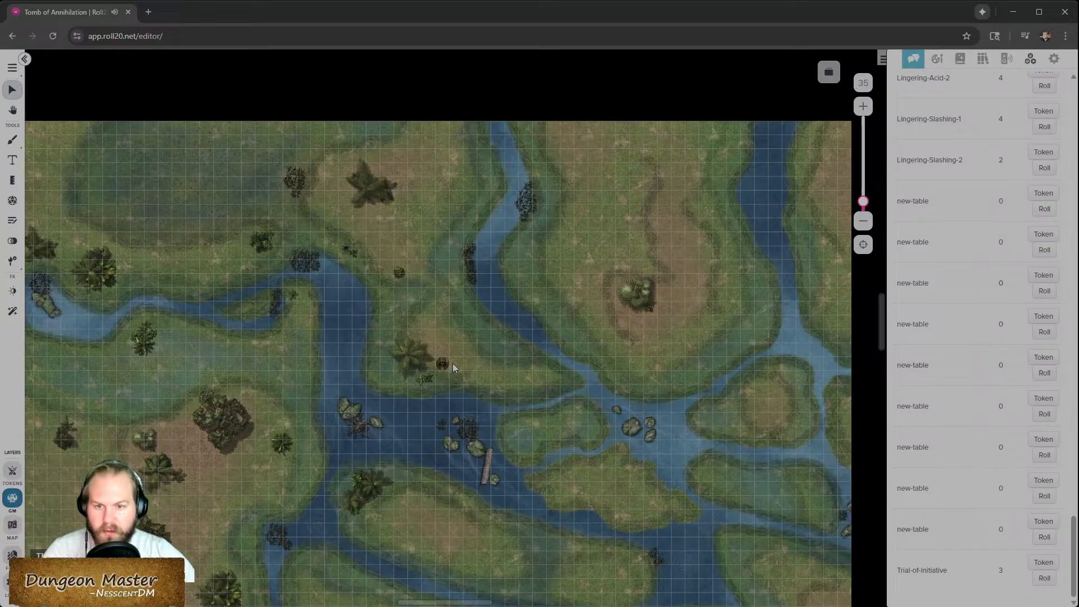
left_click(13, 525)
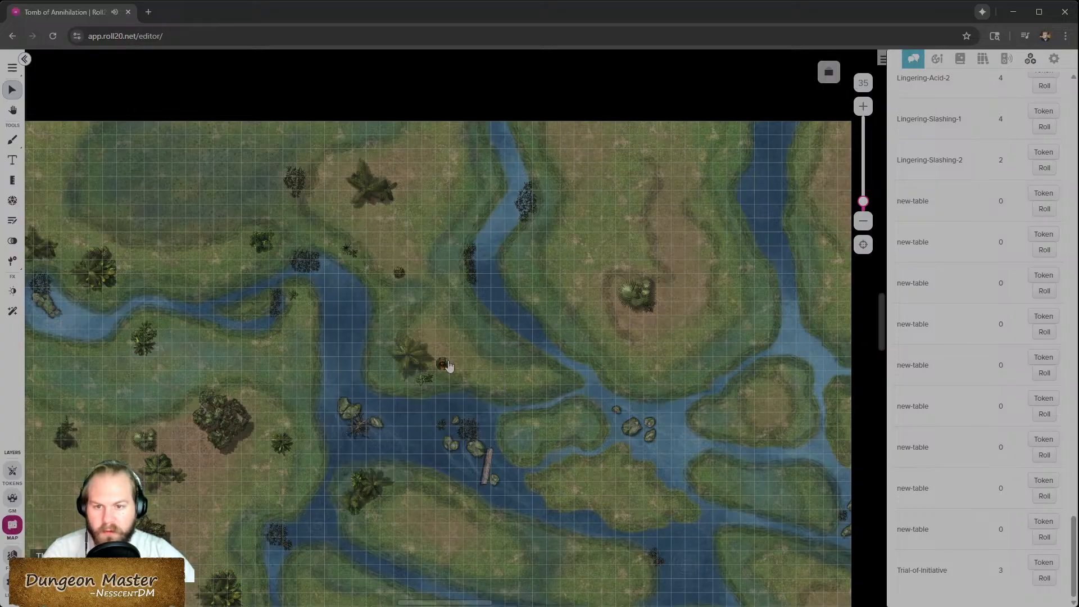
- Delete the small dark prop token near the centre of the river map
left_click(448, 365)
key("Delete")
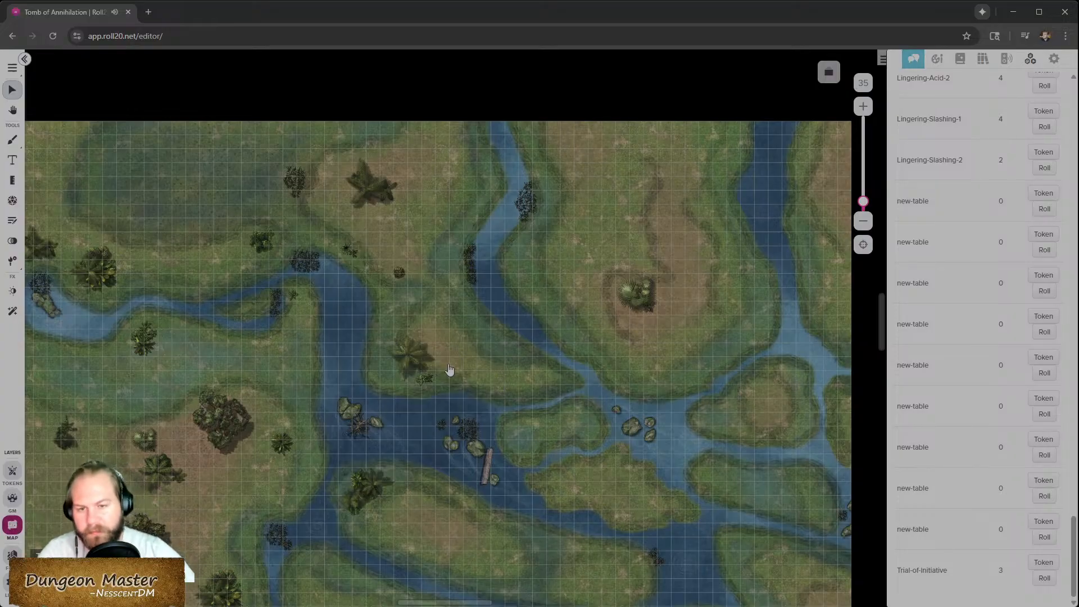
scroll(443, 381, "up", 3)
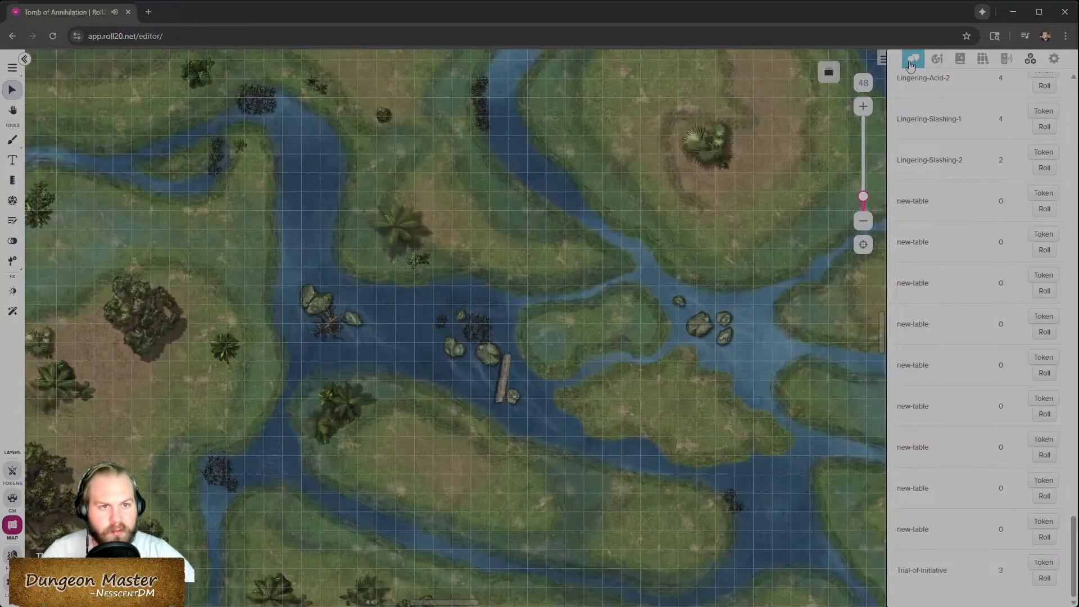
left_click(912, 60)
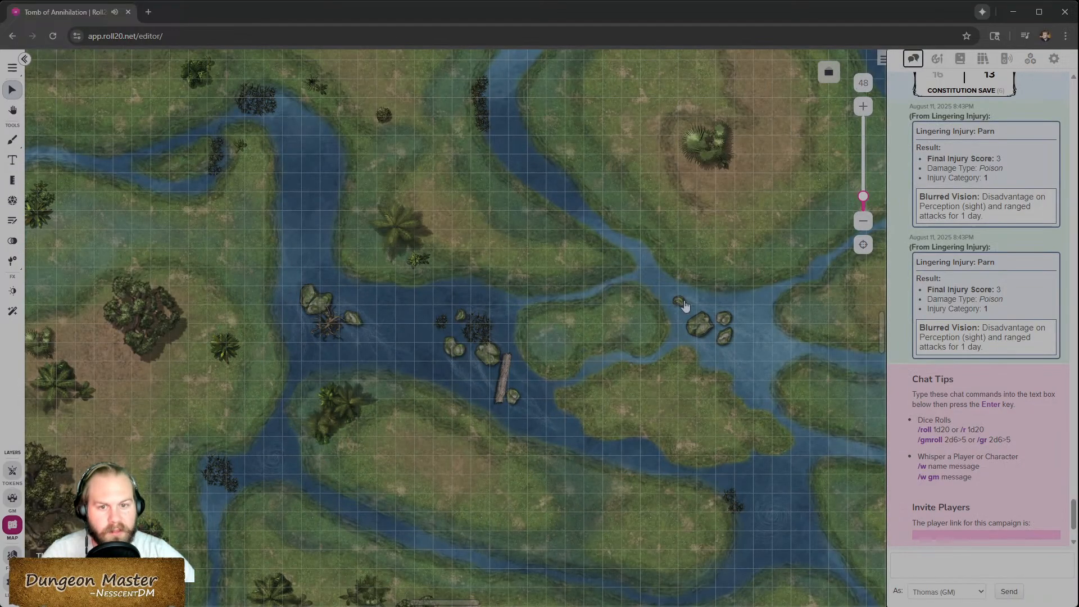
- Move the multi-sided flood map token to the GM layer
left_click_drag(449, 360, 645, 378)
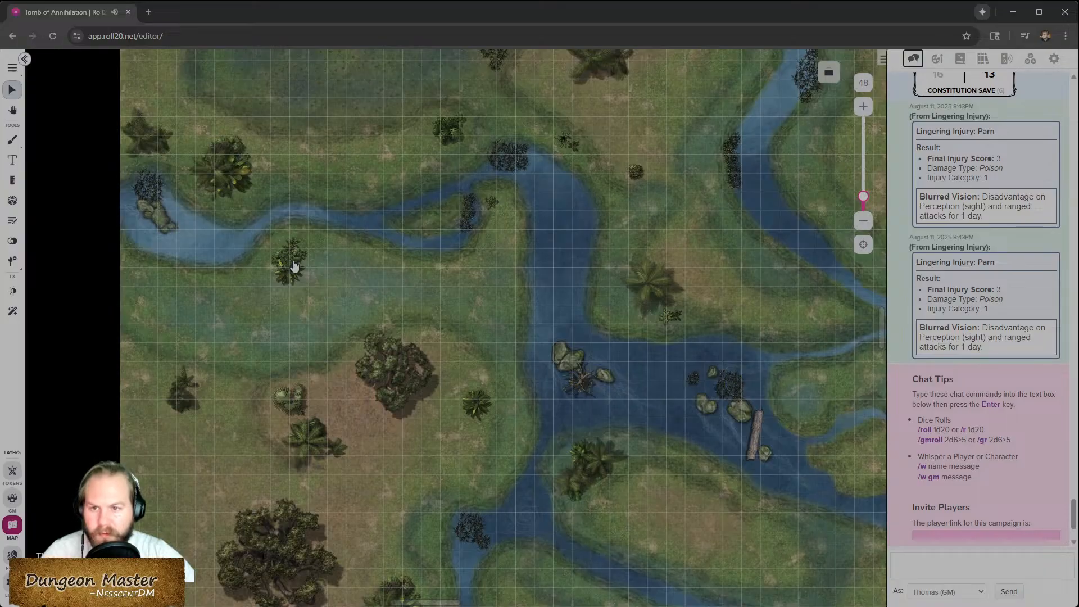
left_click(295, 265)
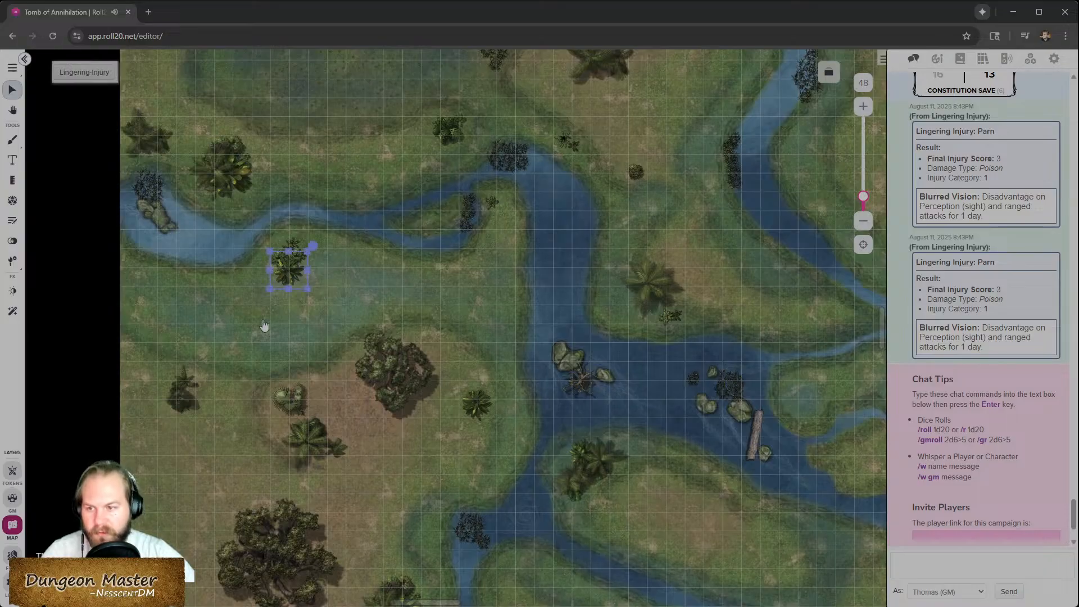
left_click(163, 300)
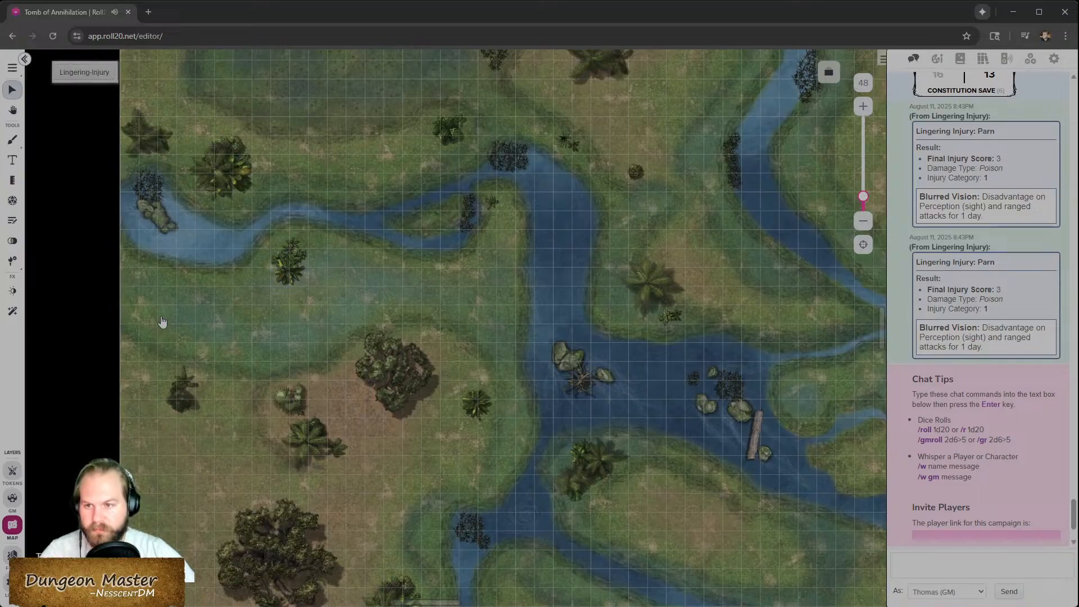
left_click(300, 274)
left_click(293, 248)
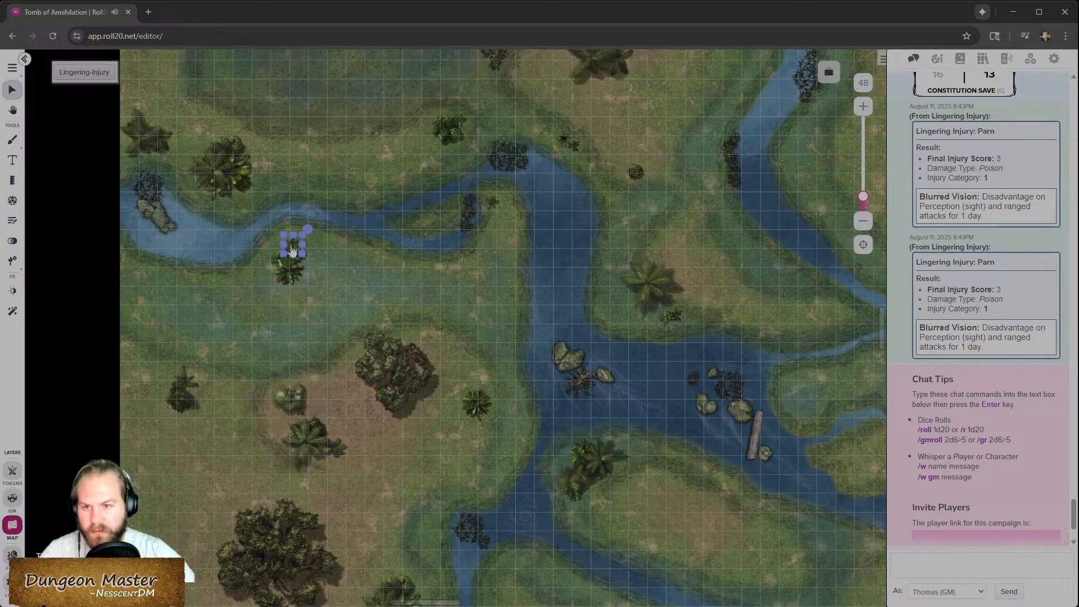
left_click(291, 277, "shift")
left_click(282, 266, "shift")
left_click(290, 272)
left_click(146, 319)
right_click(198, 310)
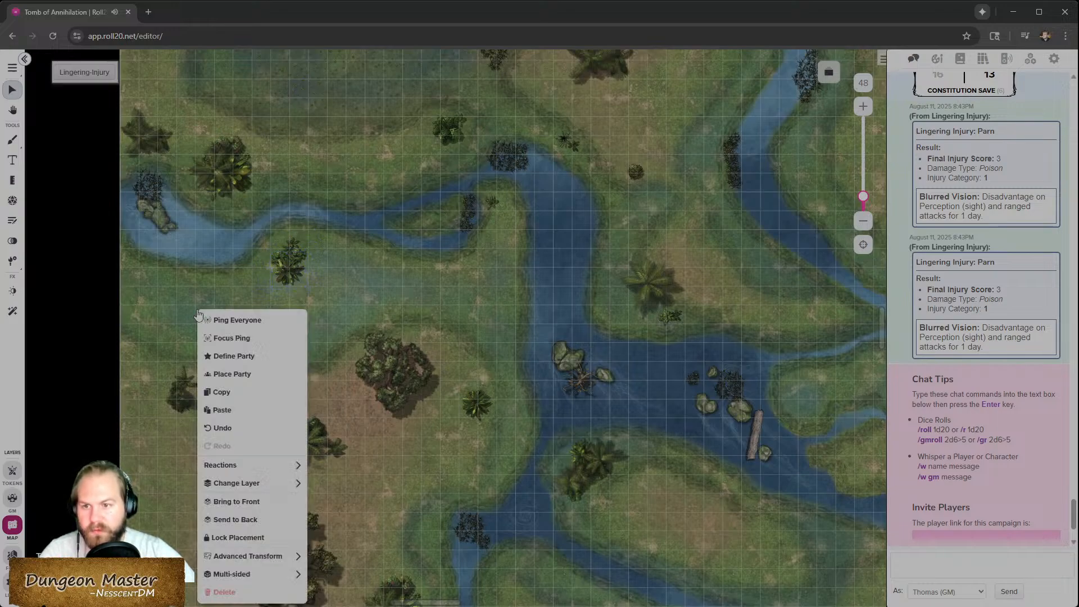
left_click(253, 484)
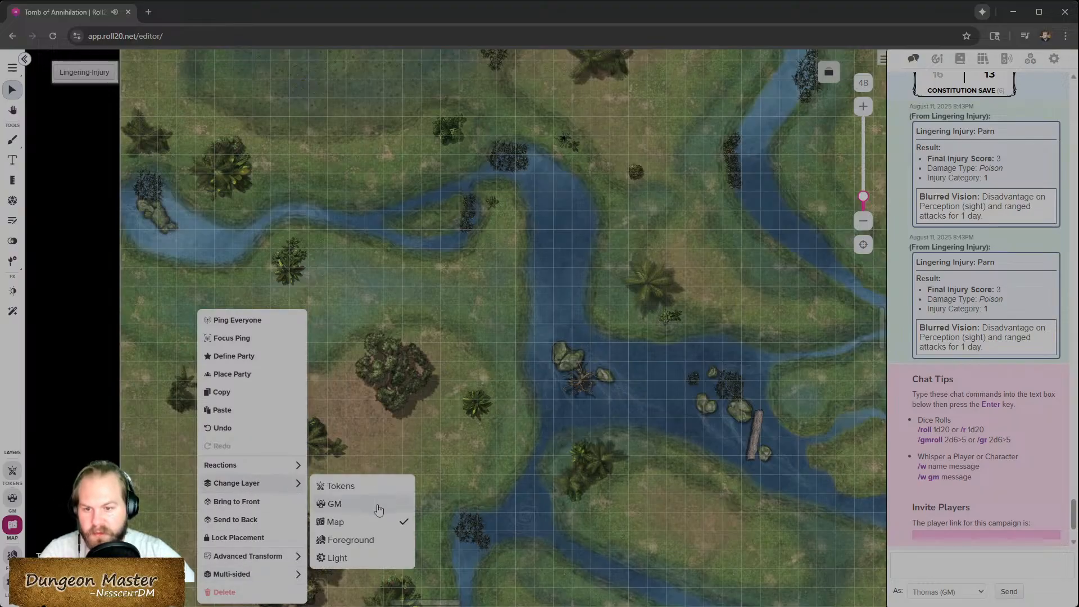
left_click(375, 514)
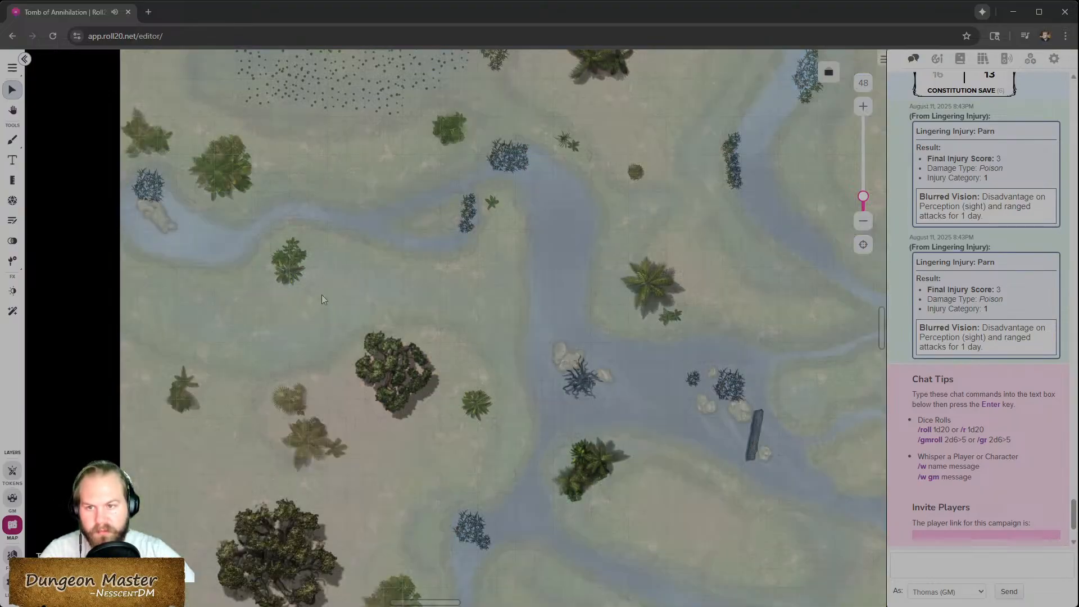
- Select the four small plant tokens in the northwest river area and group them with Advanced Transform
scroll(318, 337, "up", 2)
left_click(269, 297)
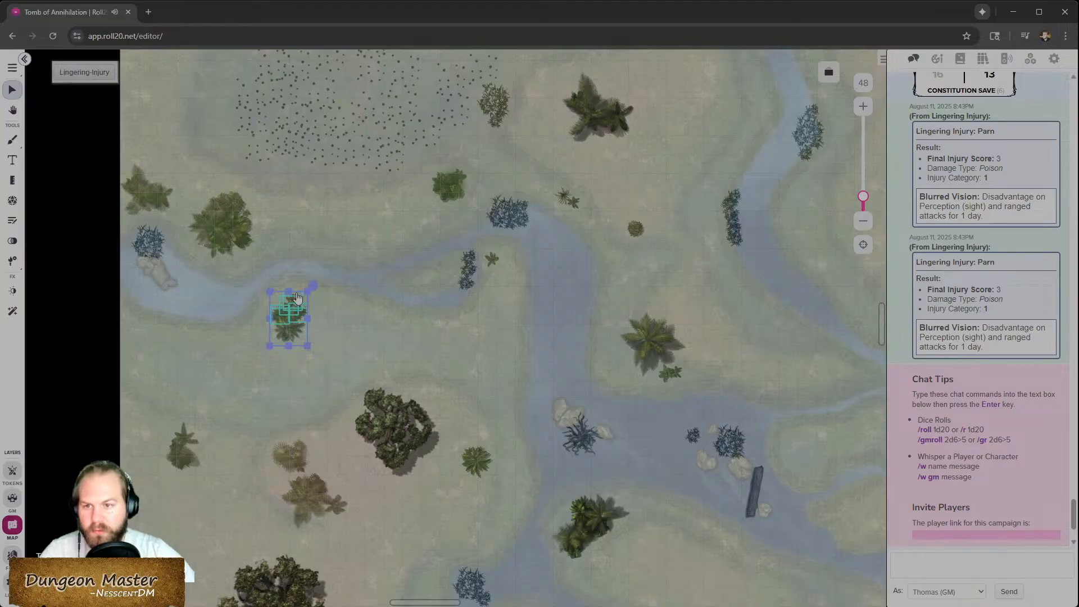
scroll(272, 278, "up", 2)
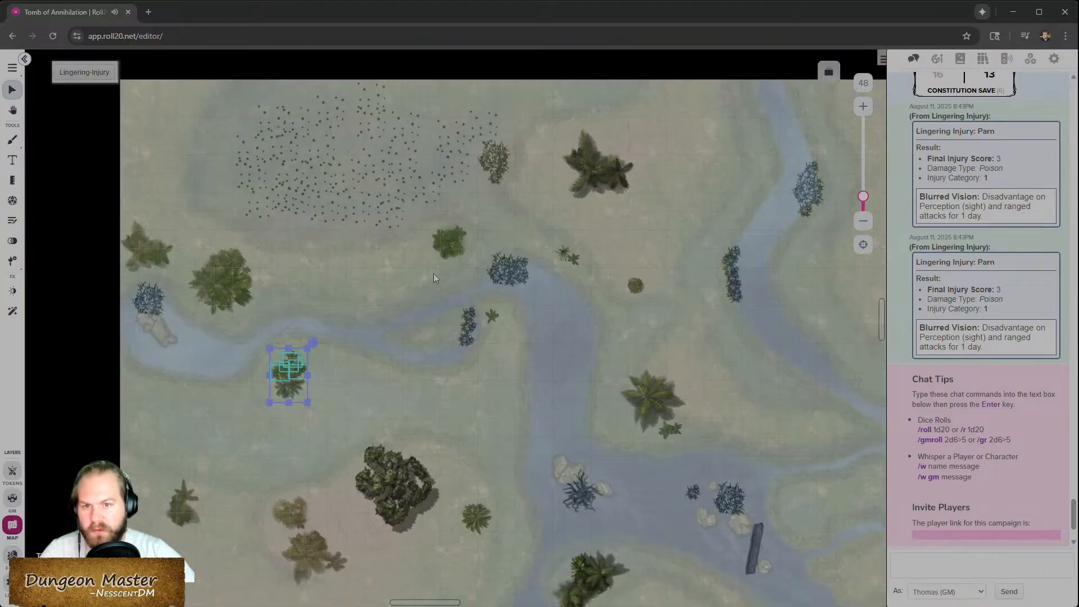
scroll(460, 287, "down", 2)
left_click(516, 235)
left_click(492, 203)
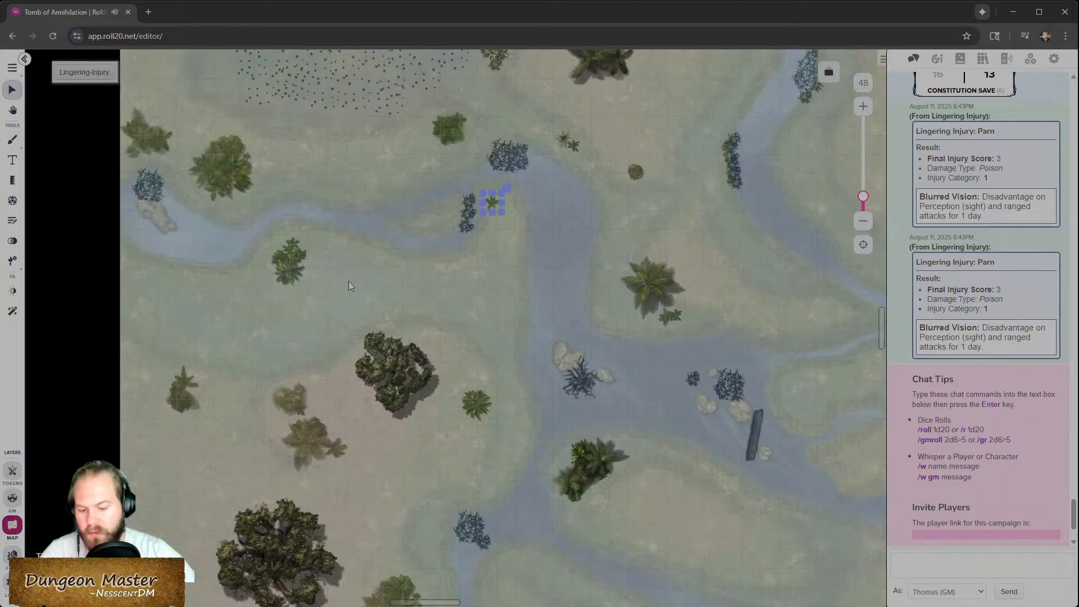
left_click_drag(333, 288, 262, 243)
left_click(490, 203, "shift")
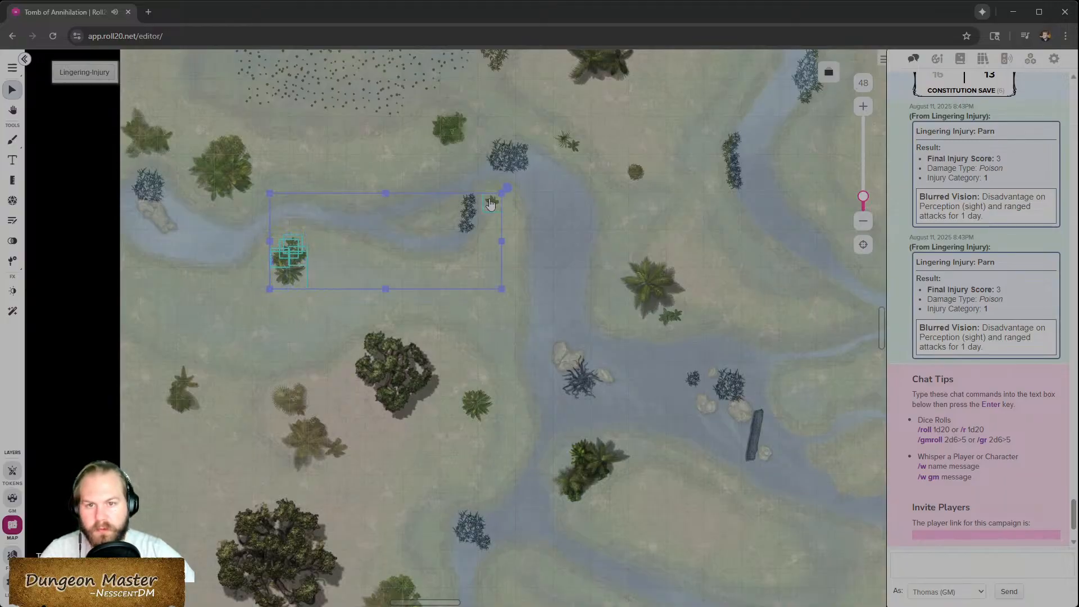
left_click(572, 147, "shift")
left_click(579, 150, "shift")
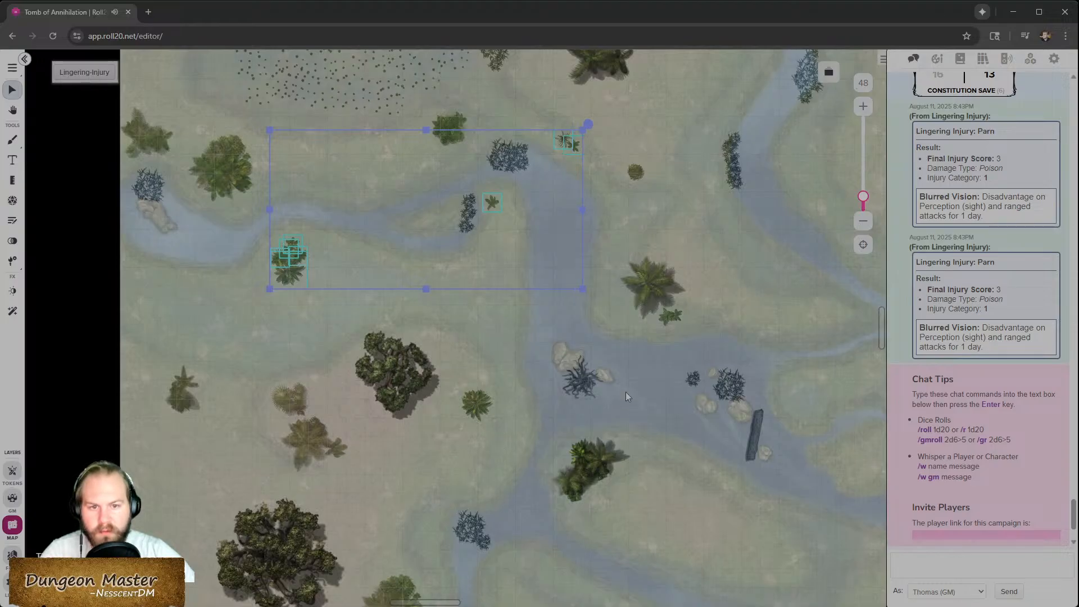
left_click(669, 326, "shift")
left_click(682, 319, "shift")
scroll(465, 380, "down", 5)
scroll(575, 373, "up", 1)
scroll(576, 375, "right", 1)
scroll(575, 375, "right", 10)
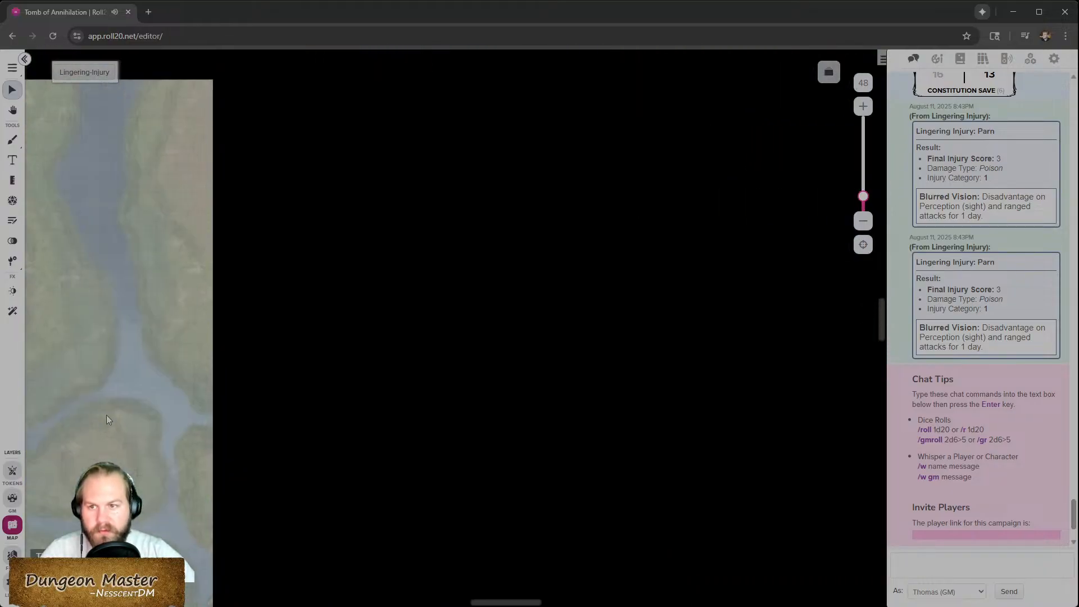
scroll(106, 417, "left", 10)
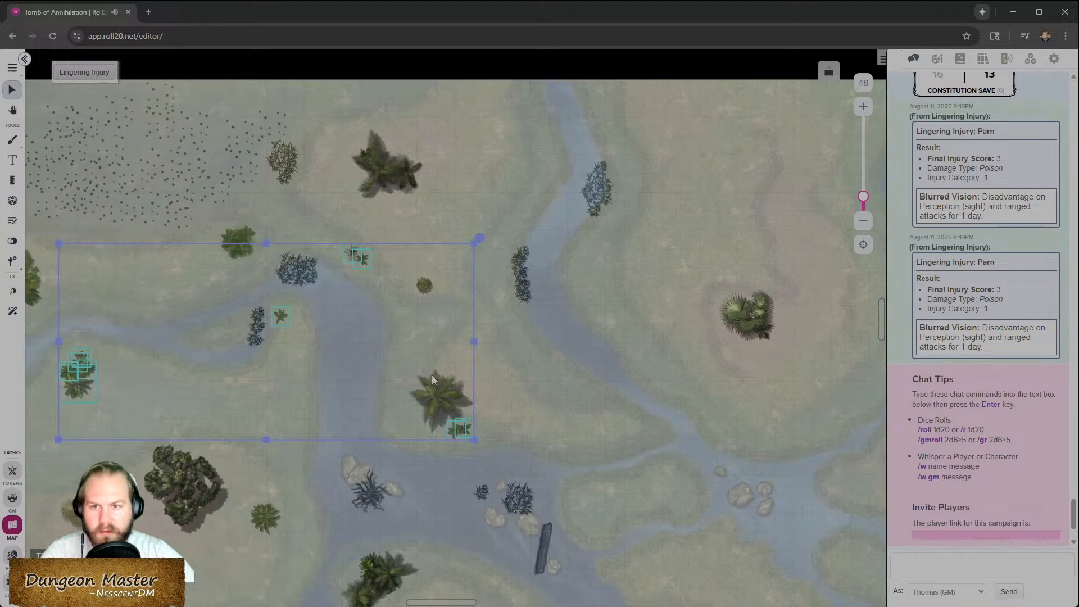
scroll(432, 376, "left", 5)
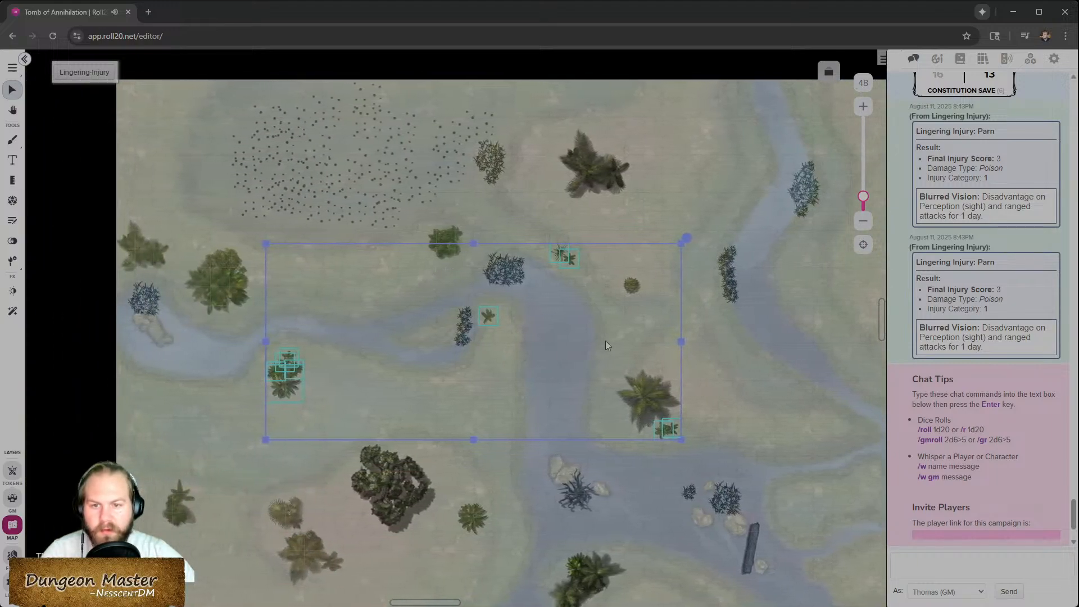
right_click(573, 254)
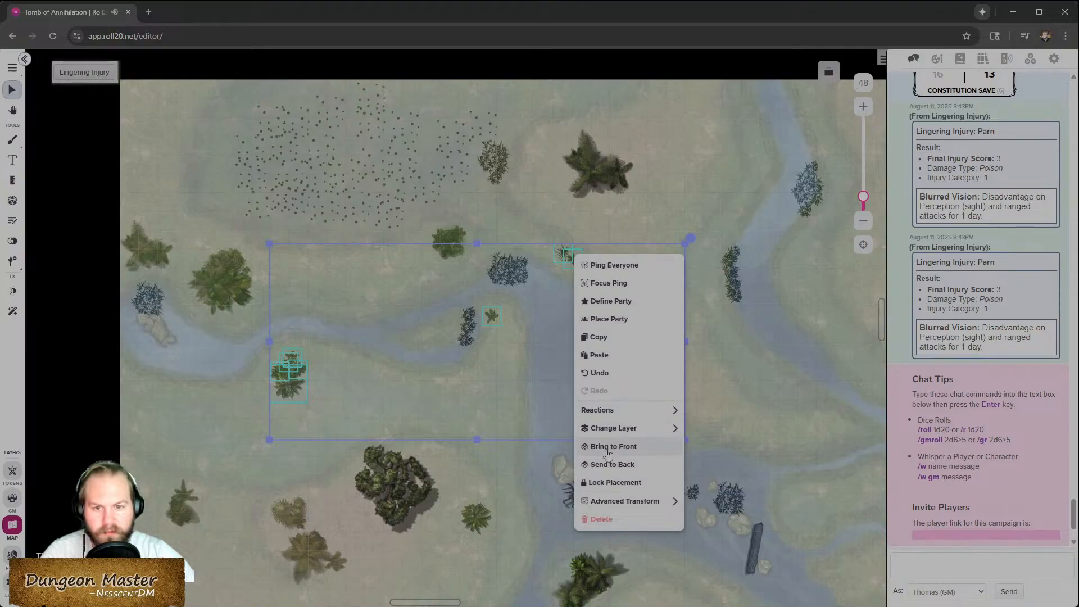
mouse_move(624, 505)
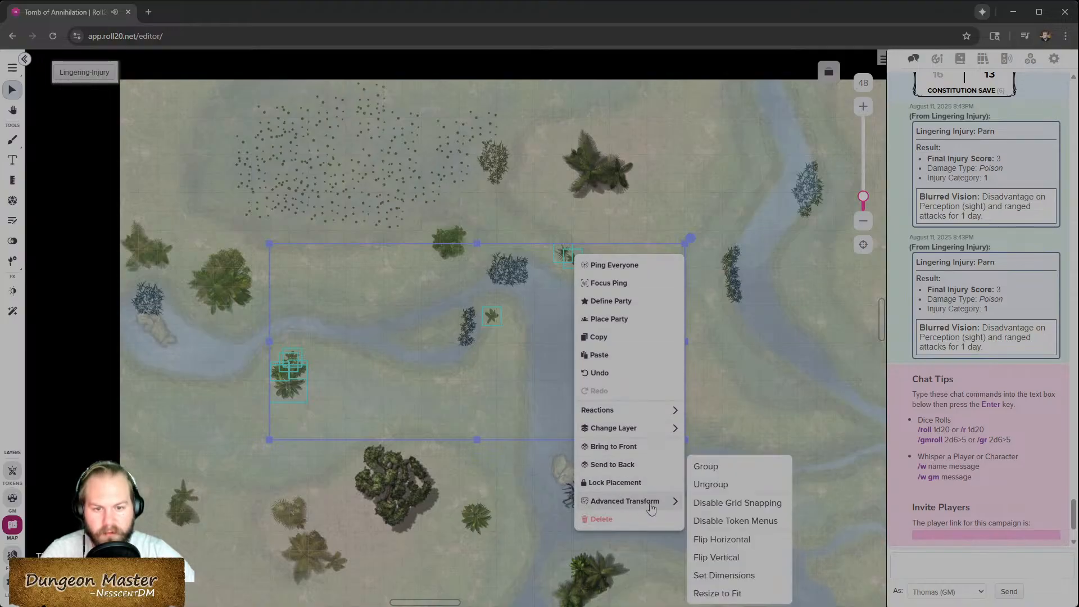
left_click(754, 482)
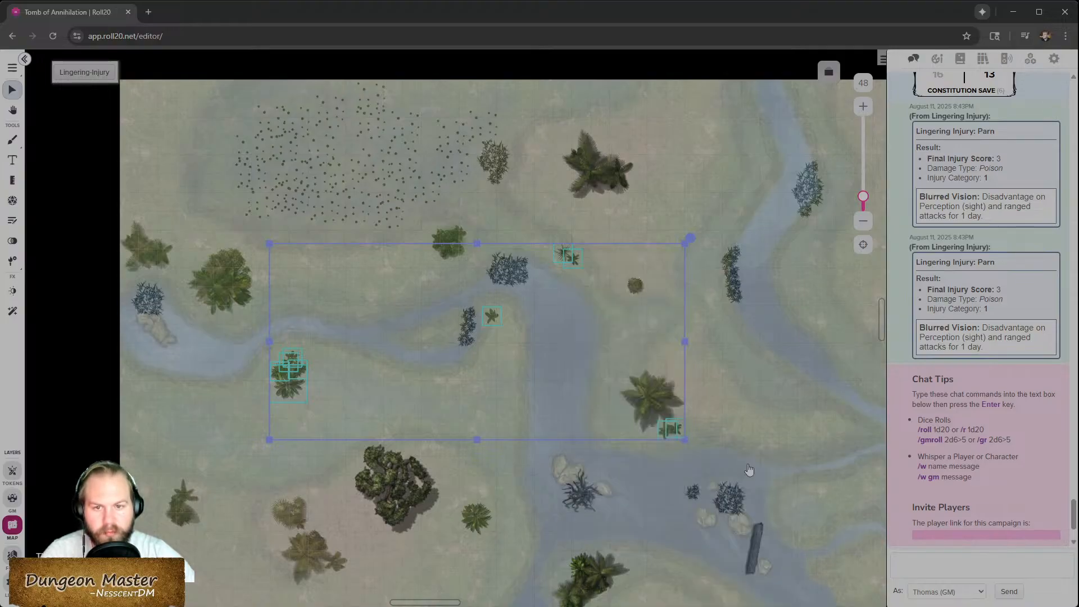
- Move the grouped small plant tokens to the GM layer
right_click(570, 252)
mouse_move(627, 427)
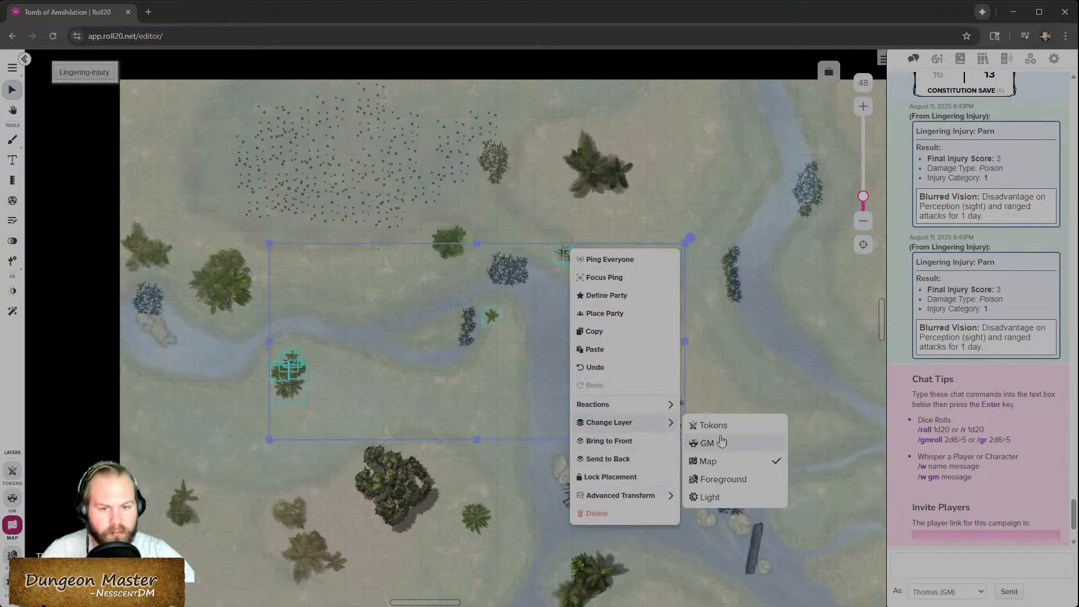
left_click(735, 442)
- On the GM layer, move the flood map token back to the Map layer
left_click(12, 498)
right_click(235, 437)
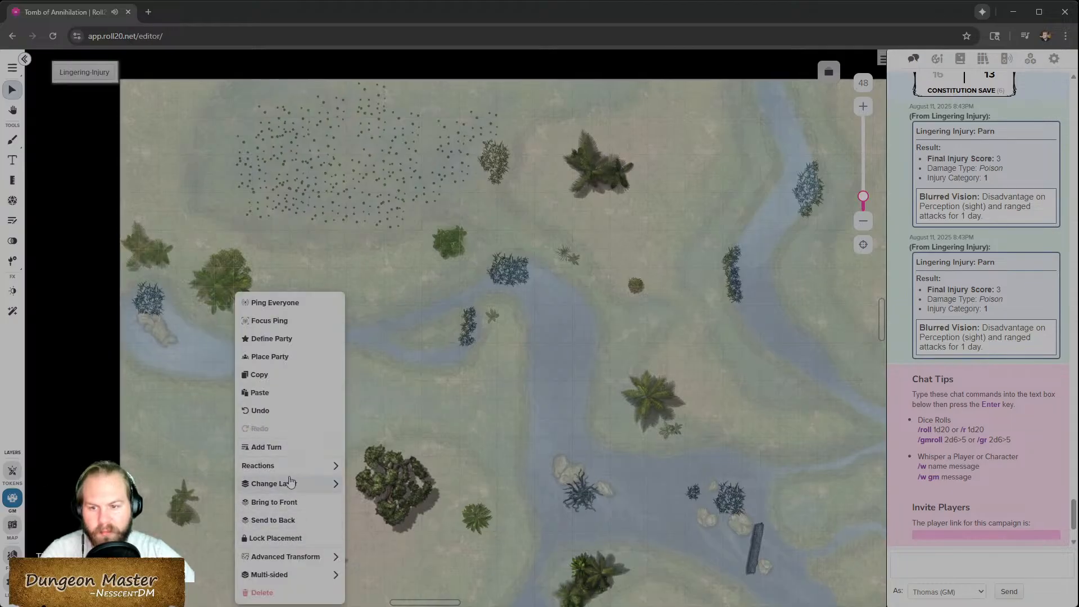
mouse_move(291, 484)
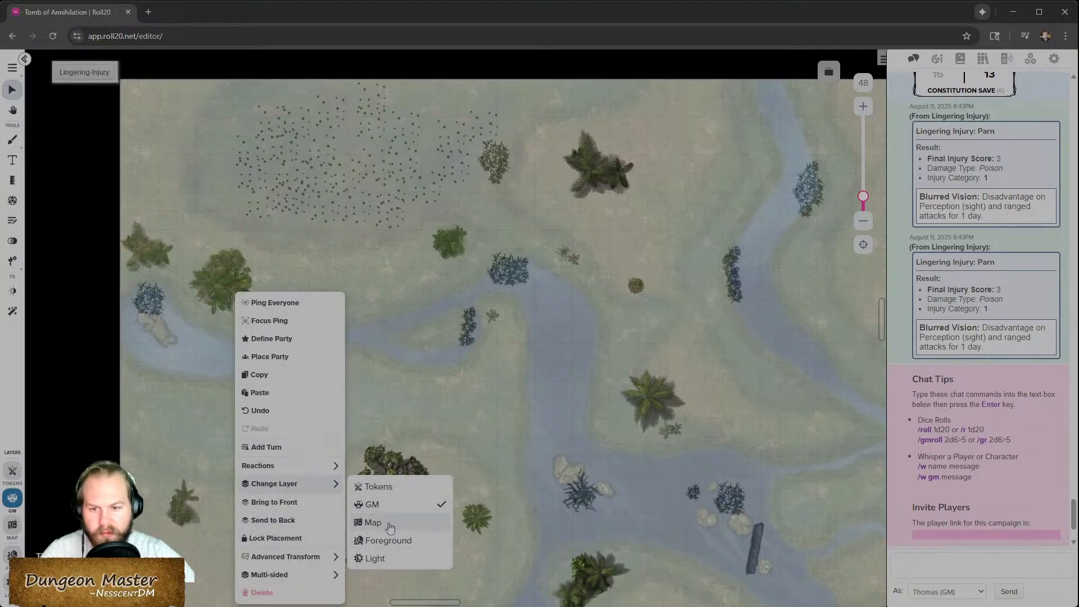
left_click(396, 522)
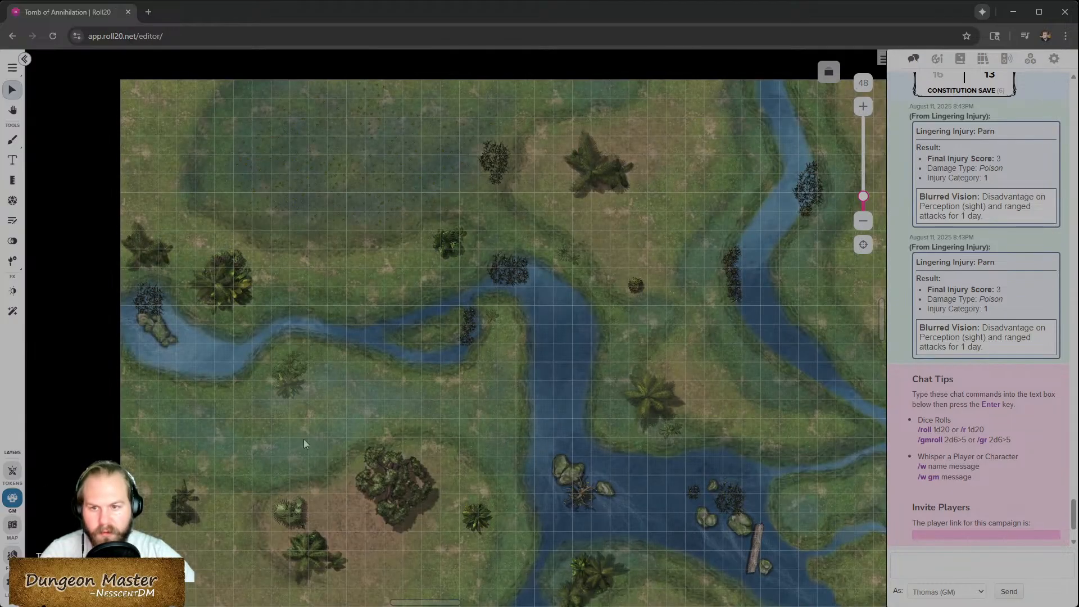
left_click(16, 472)
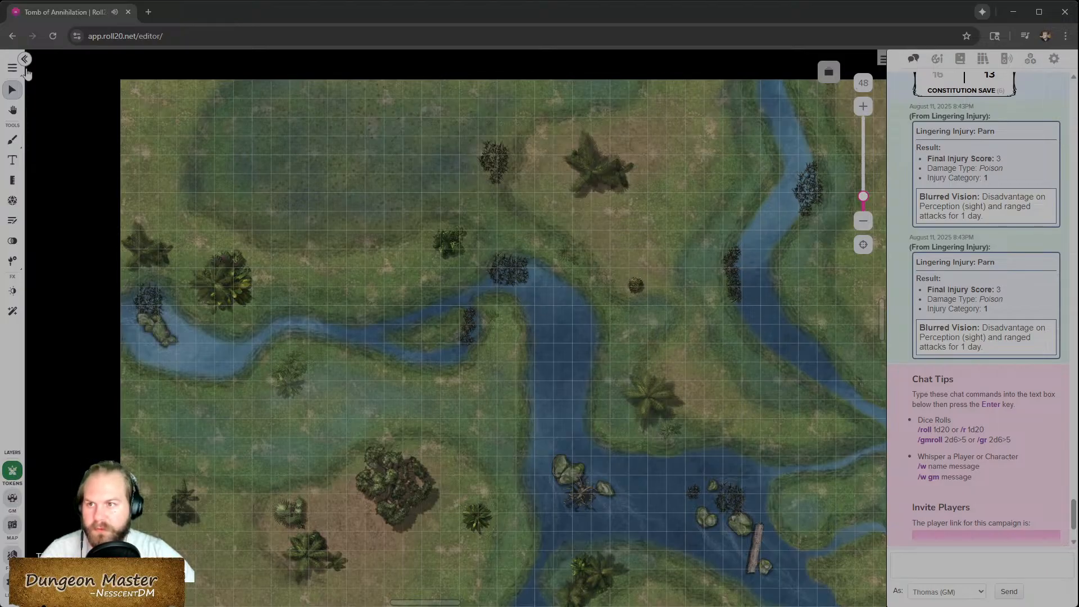
left_click(13, 68)
mouse_move(86, 106)
left_mouse_down()
mouse_move(48, 108)
mouse_move(85, 105)
left_mouse_up()
left_click_drag(113, 213, 32, 218)
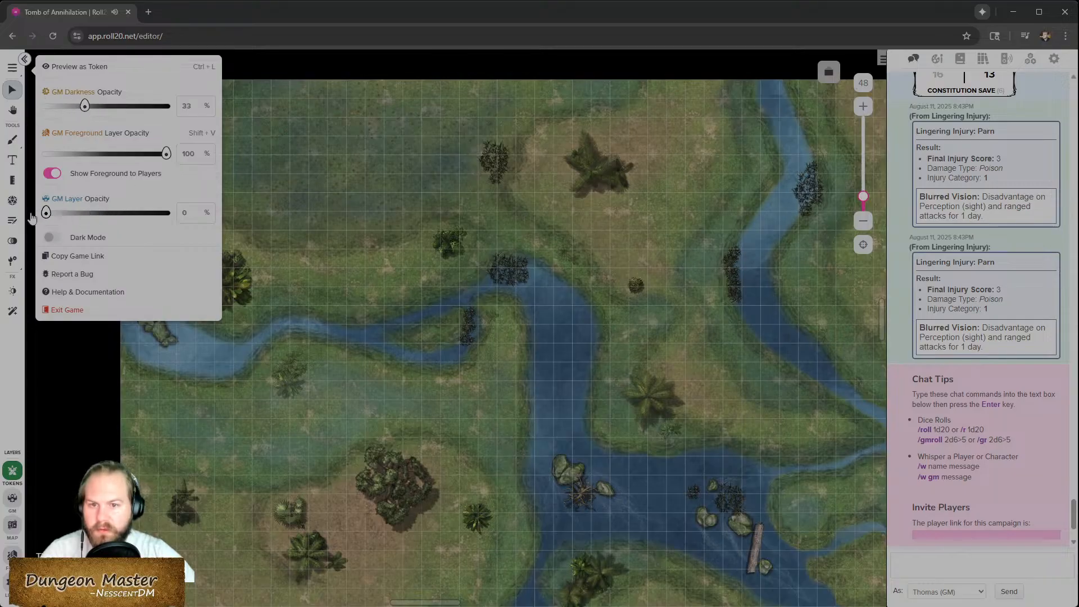
right_click(556, 422)
- Set the flood map token to a random side using the Multi-sided option
left_click(12, 527)
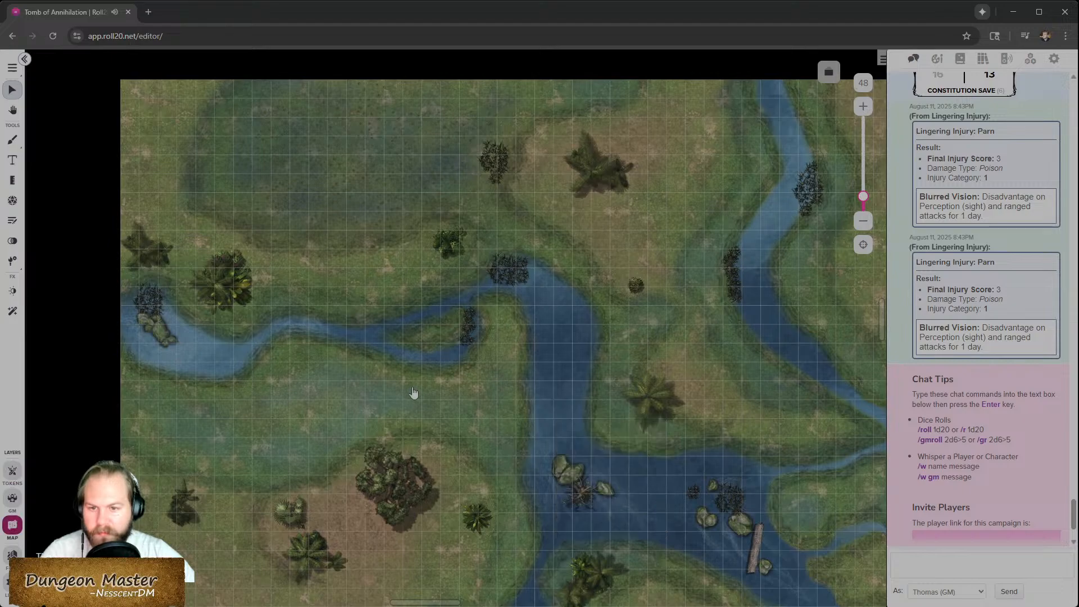
right_click(412, 396)
mouse_move(460, 578)
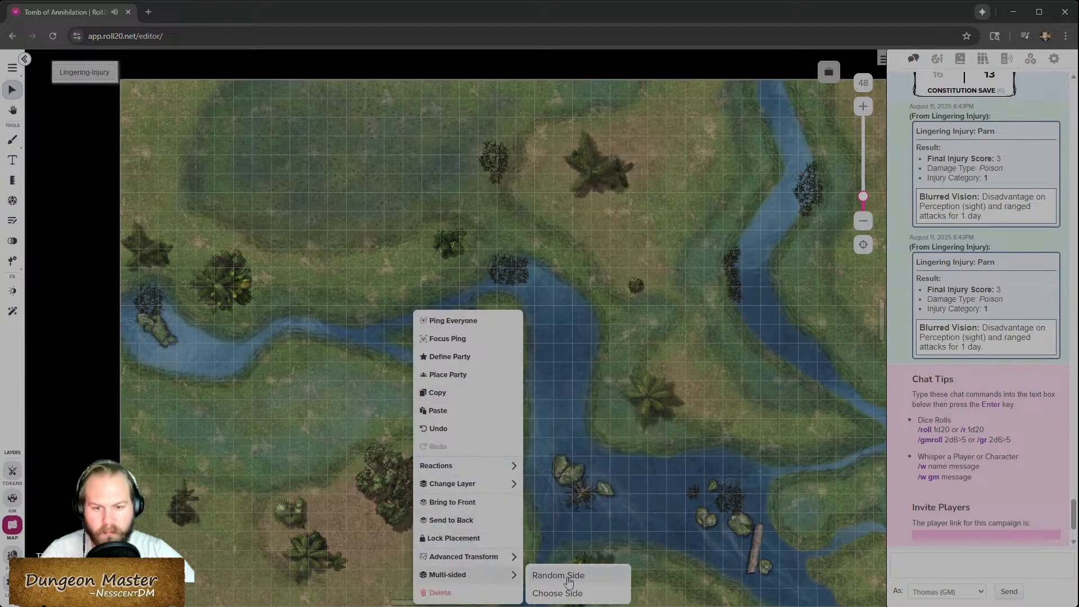
left_click(567, 579)
- Choose the fully flooded side for the multi-sided flood token
right_click(523, 309)
mouse_move(595, 563)
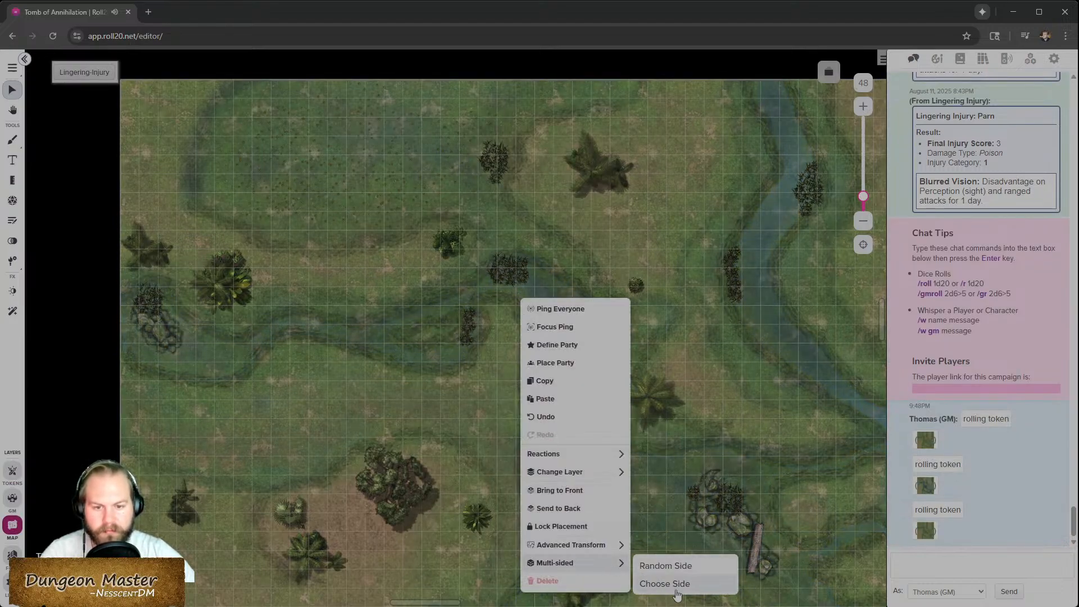
left_click(658, 582)
left_click(588, 381)
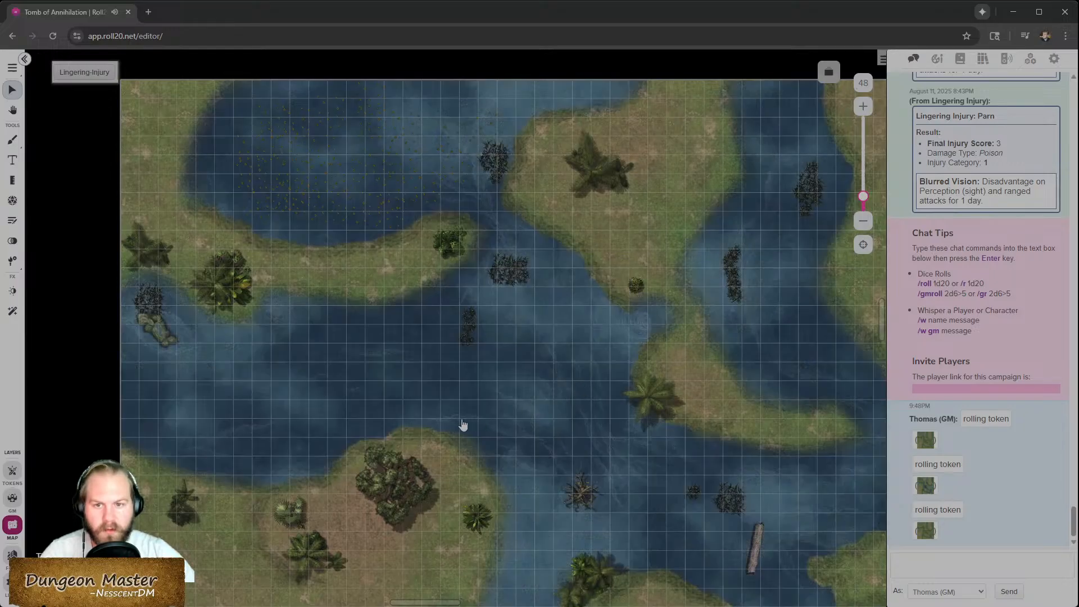
- Choose the dry river side of the flood token with the side slider
right_click(278, 443)
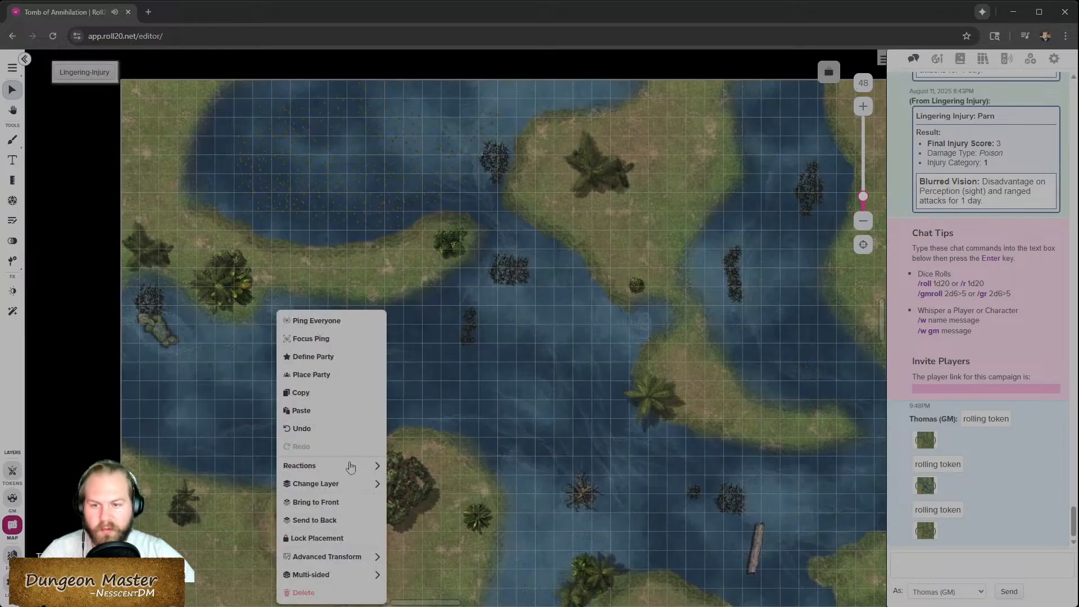
mouse_move(371, 575)
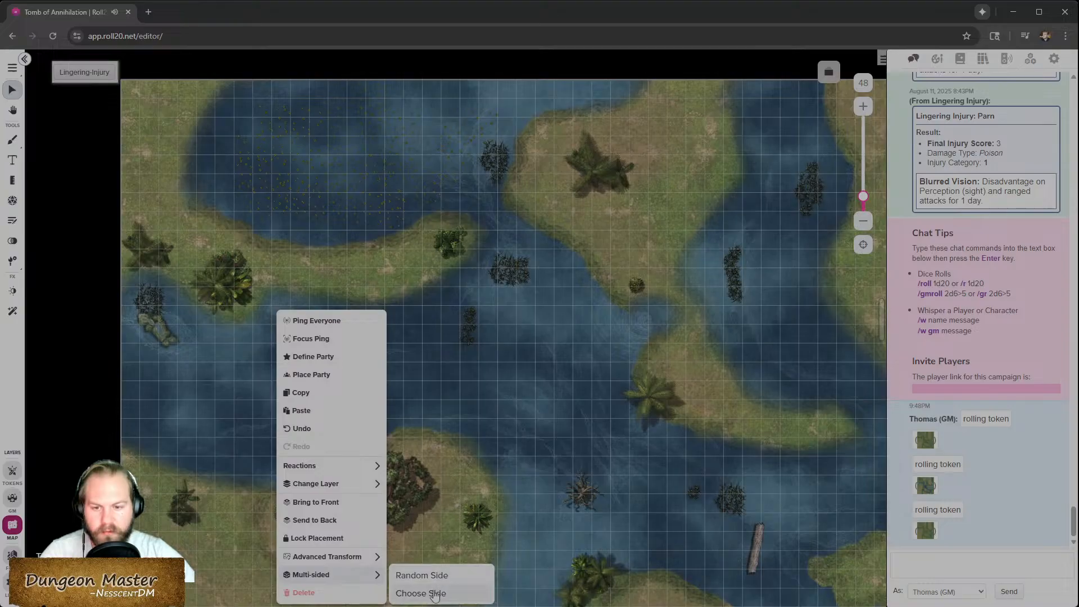
left_click(436, 586)
left_click_drag(545, 330, 539, 330)
left_click(582, 379)
- Try moving the selected GM-layer props to the Map layer, then undo the change
left_click(12, 497)
left_click_drag(133, 476, 759, 167)
right_click(583, 256)
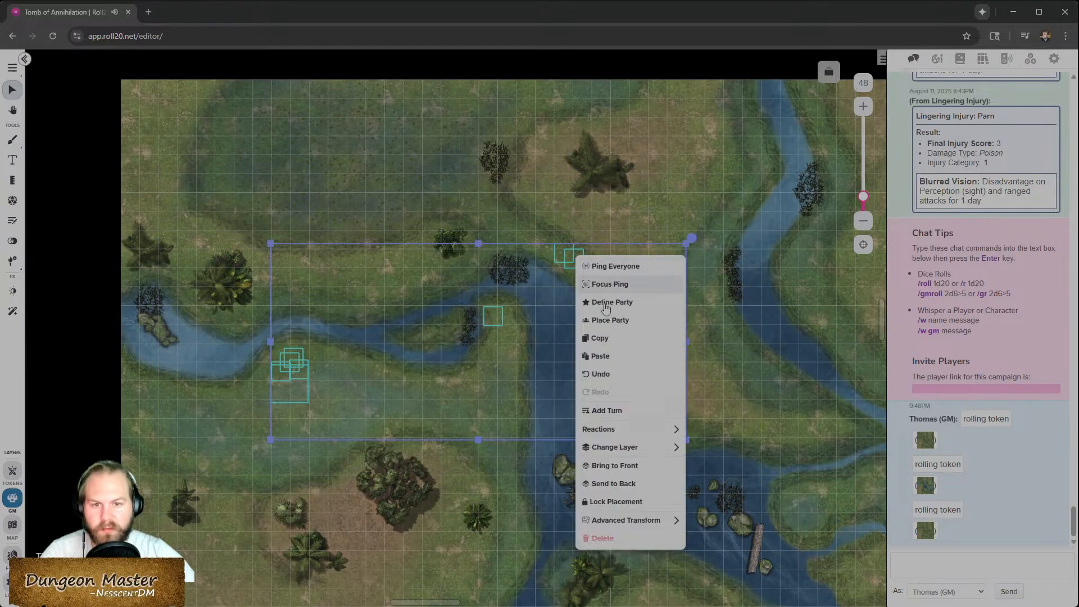
mouse_move(646, 447)
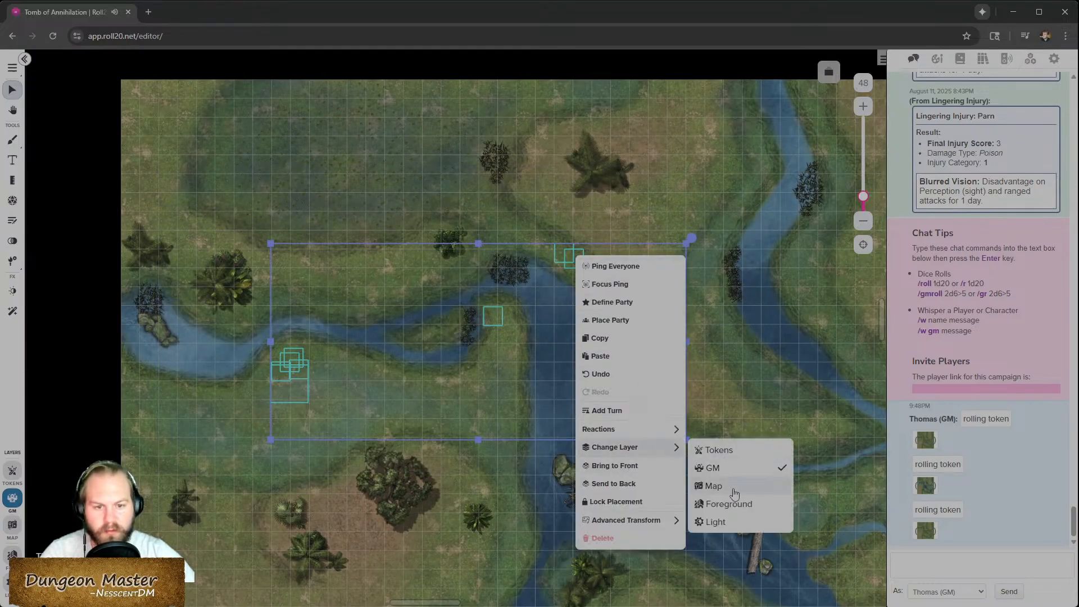
left_click(712, 485)
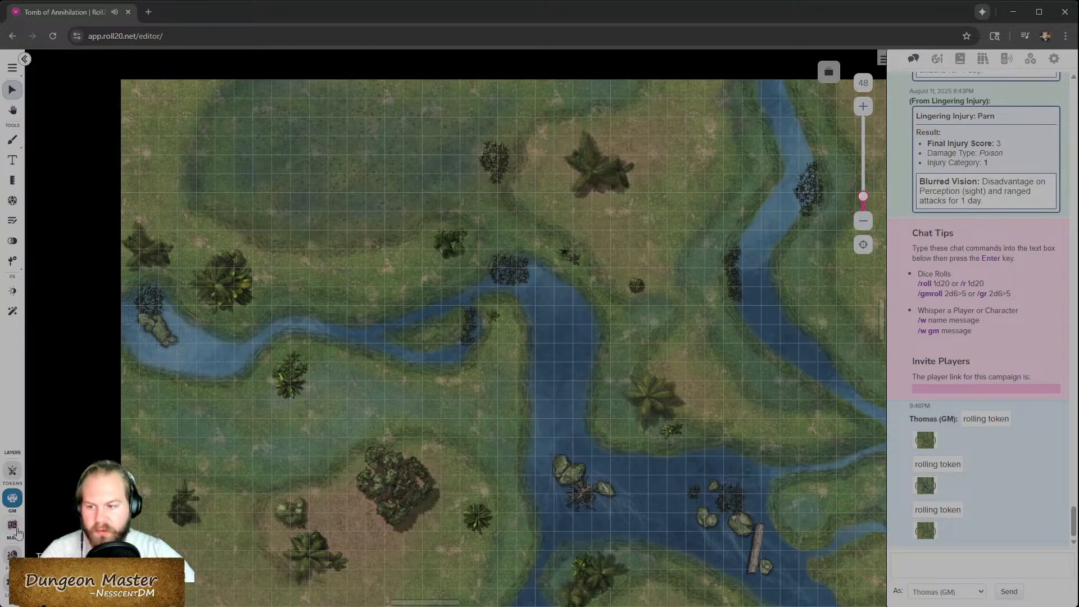
right_click(492, 406)
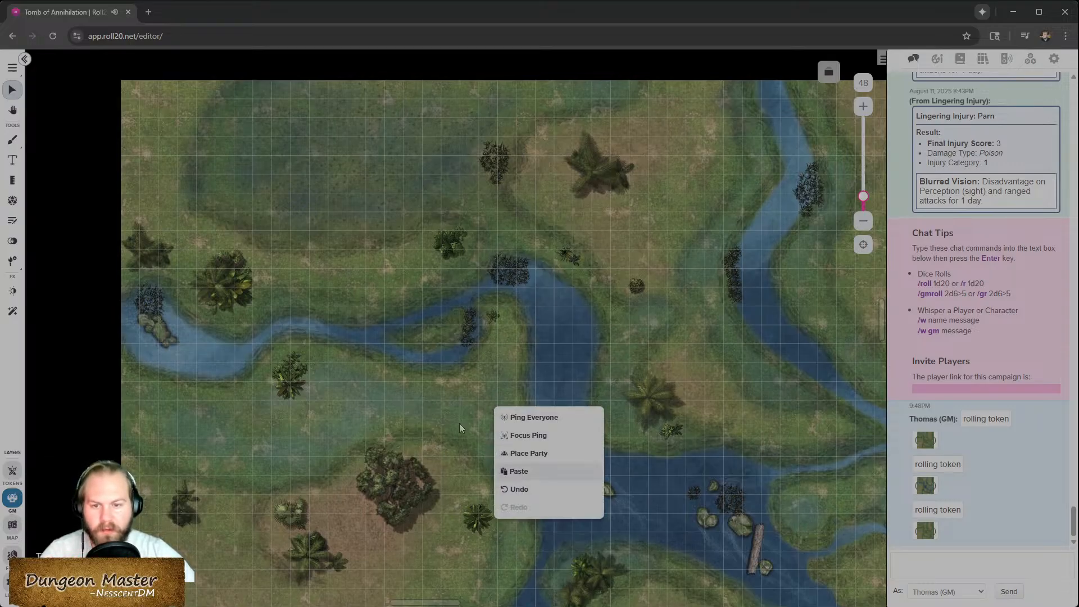
left_click(520, 488)
- On the Map layer, set the multi-sided flood token to its first, driest side
left_click(12, 524)
right_click(567, 310)
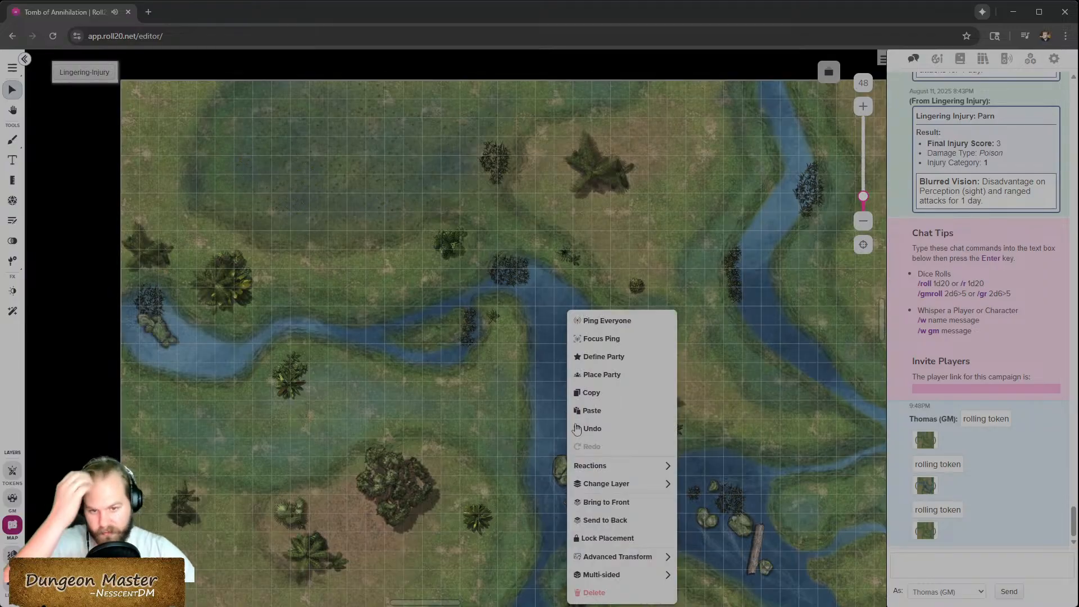
mouse_move(623, 574)
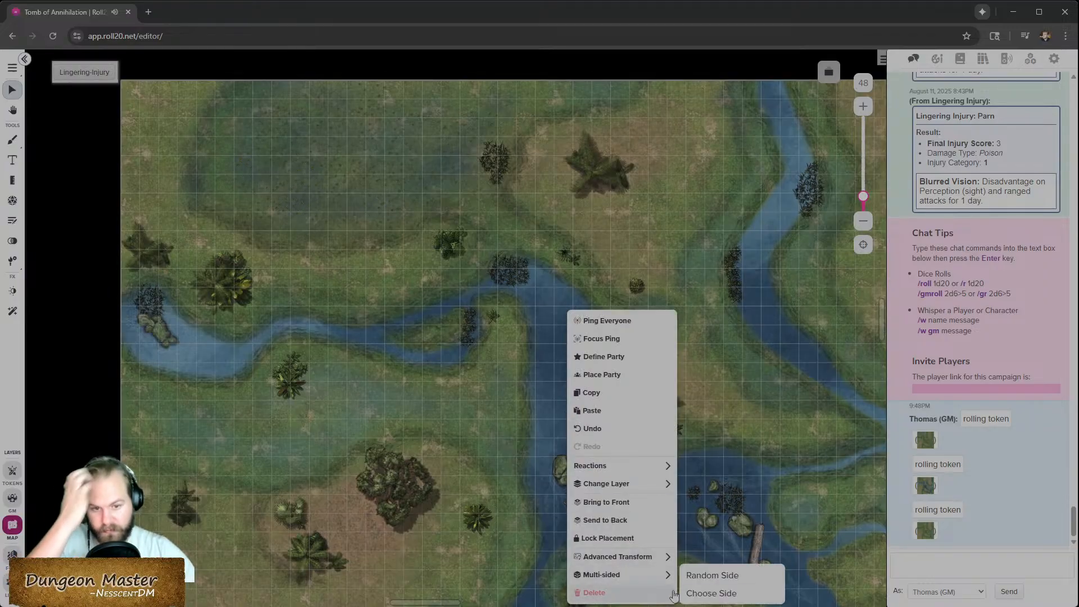
left_click(702, 593)
left_click_drag(540, 332, 476, 338)
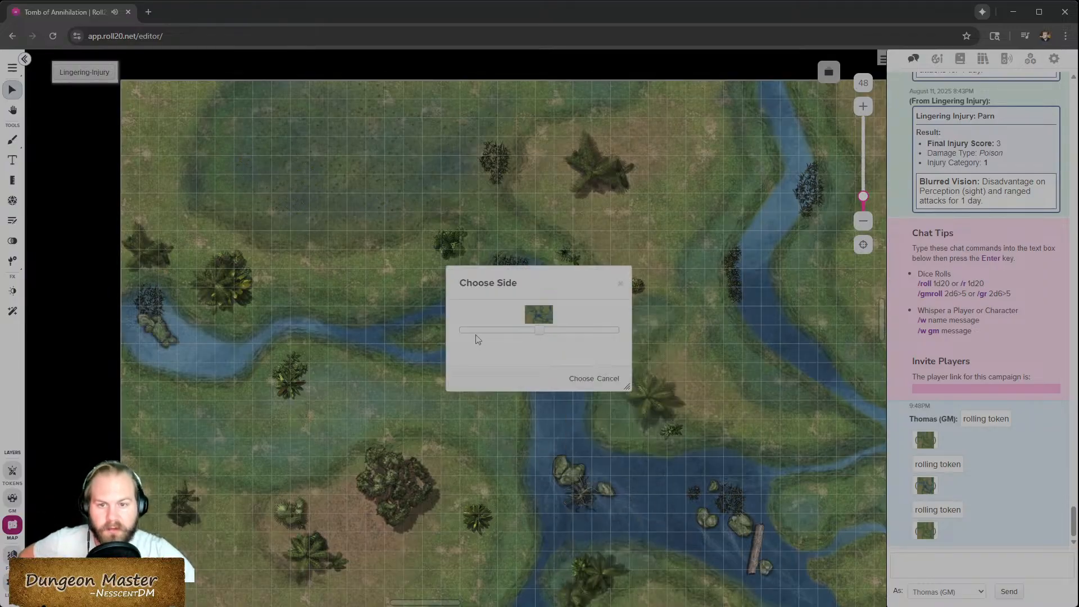
left_click(579, 380)
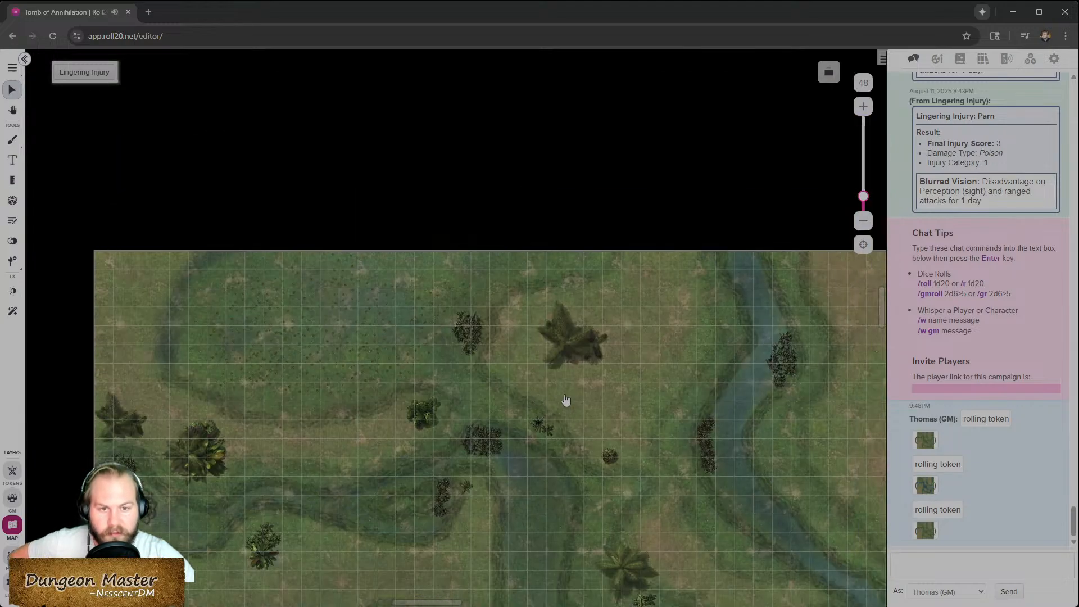
- Hide the three 'rolling token' messages in the chat log
scroll(565, 399, "down", 2)
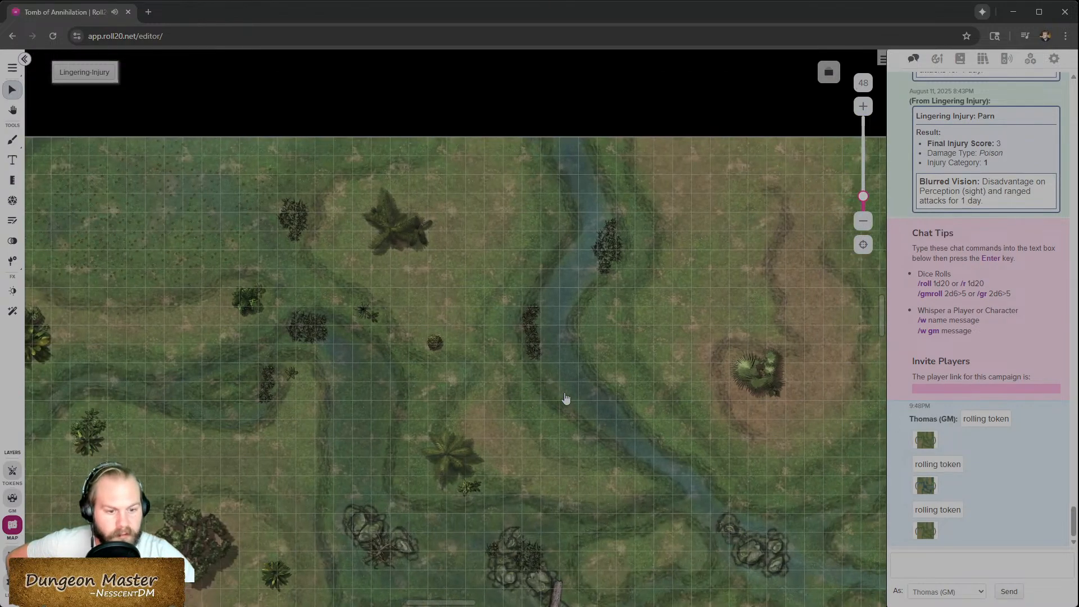
scroll(436, 472, "down", 1)
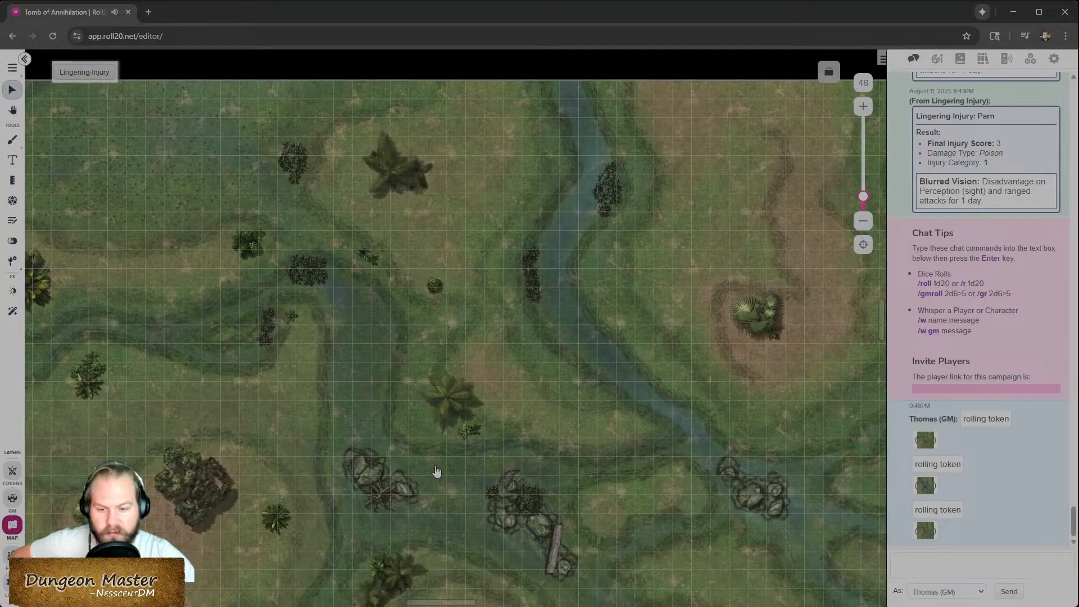
scroll(436, 473, "down", 5)
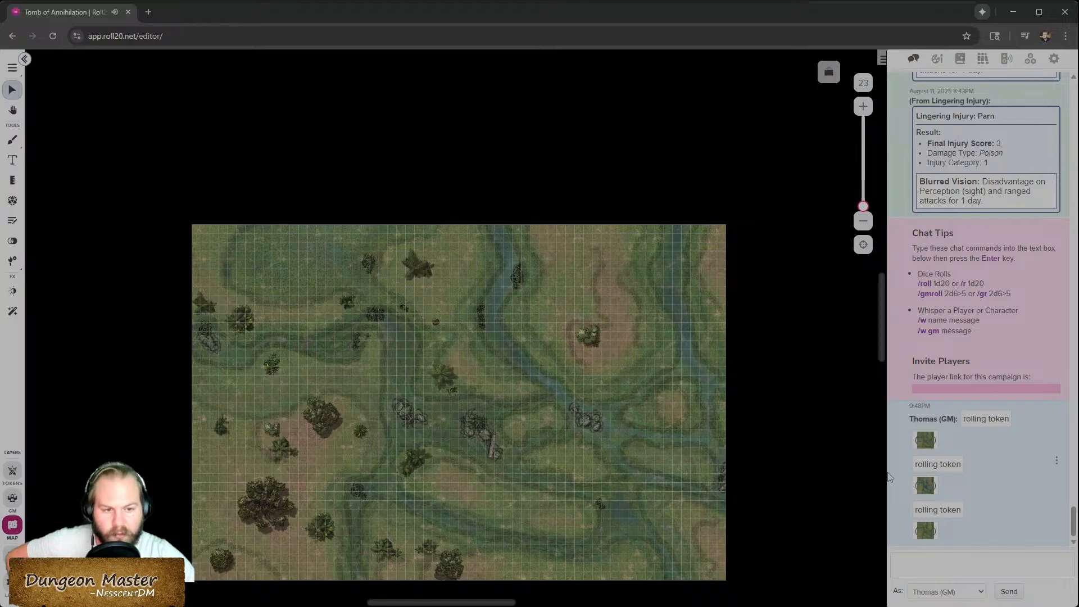
left_click(1057, 409)
left_click(1029, 412)
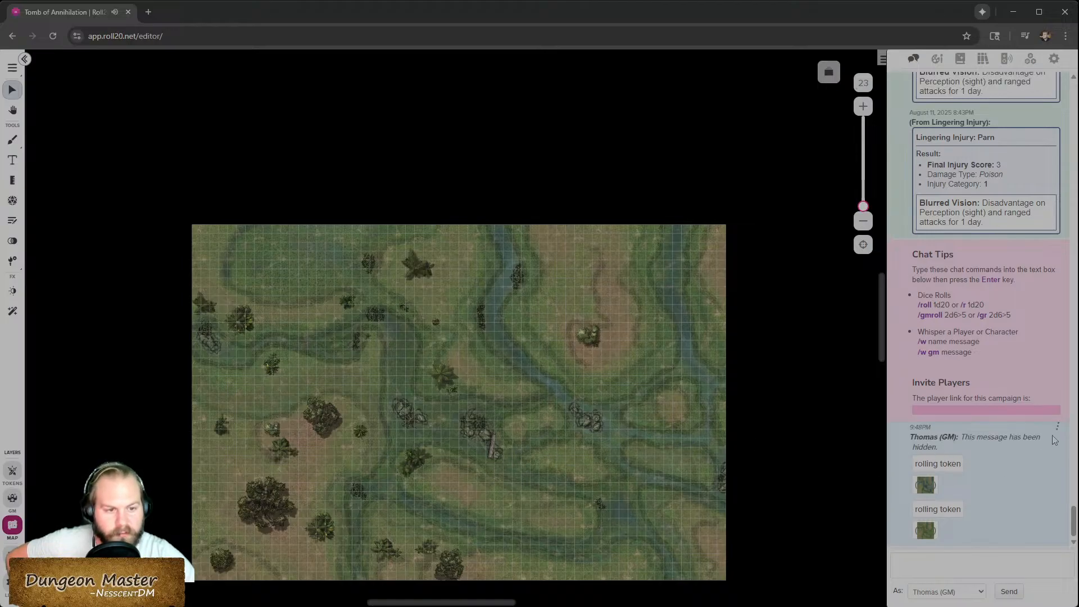
left_click(1056, 462)
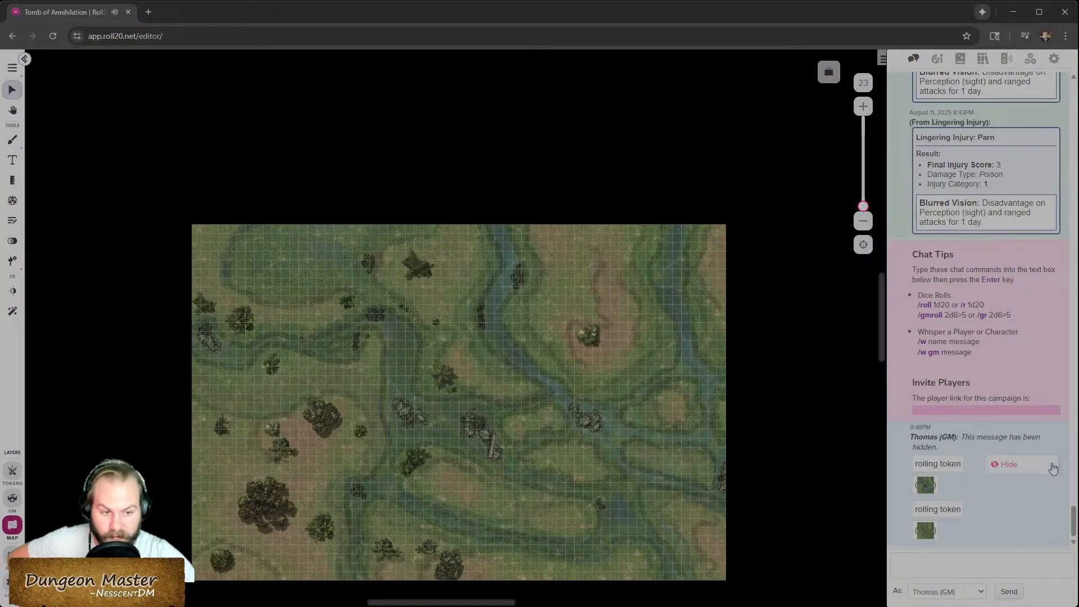
left_click(1031, 467)
left_click(1057, 508)
left_click(1029, 512)
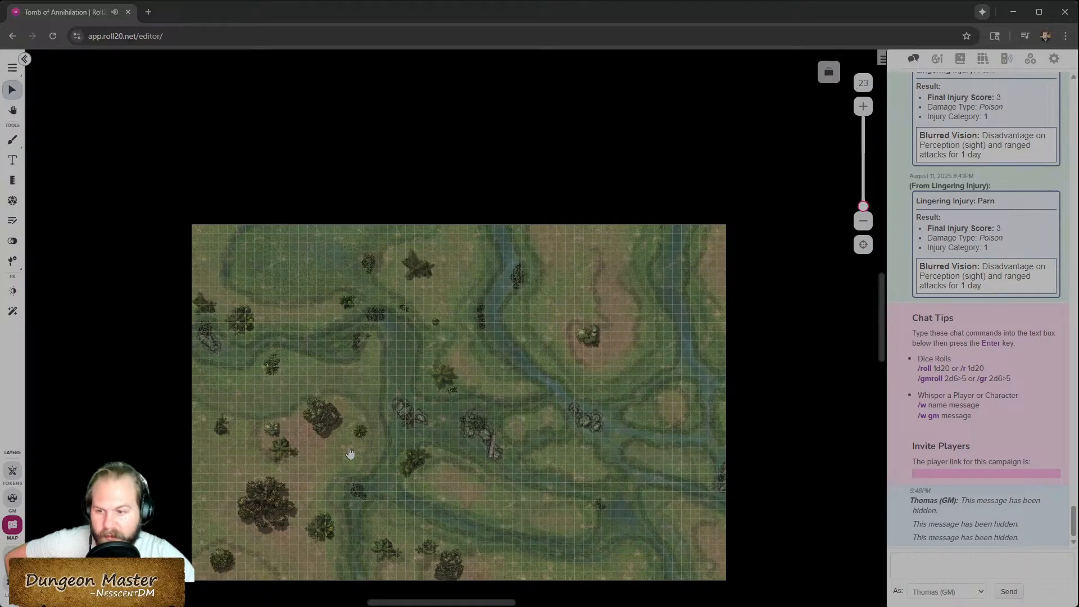